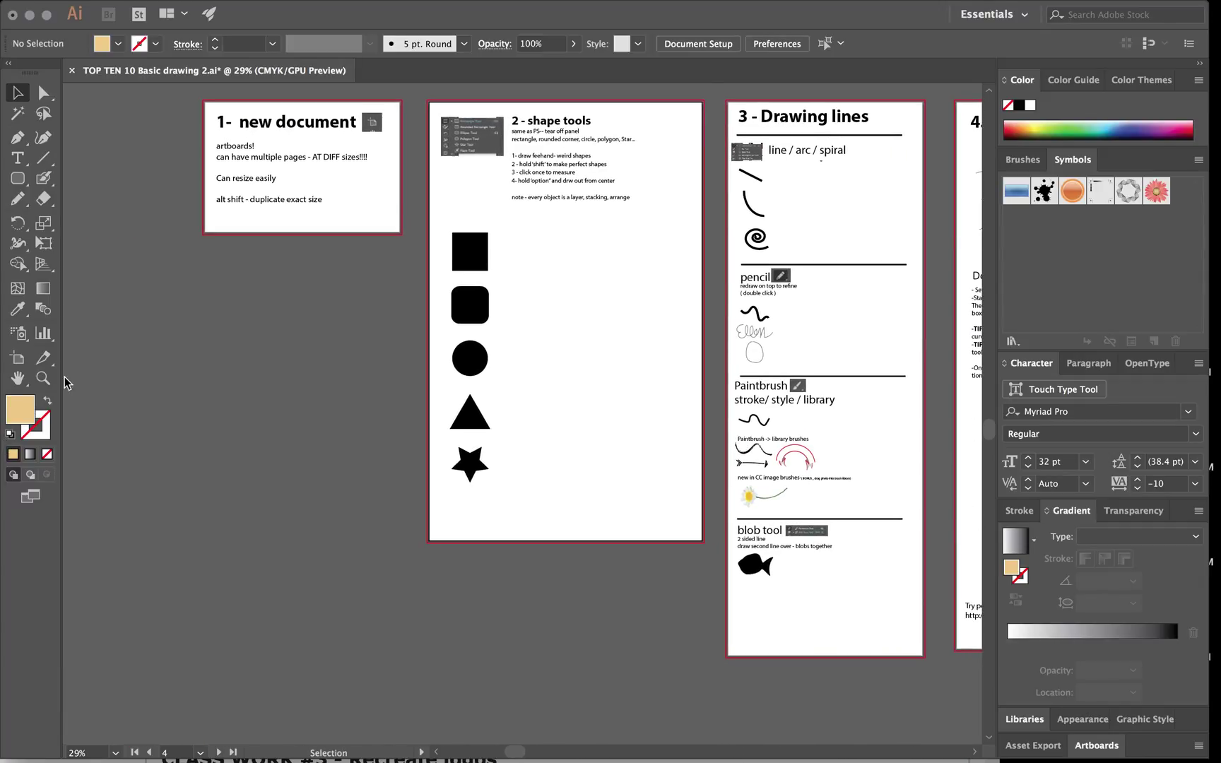
# - Draw a new artboard about 11.06 by 7.23 in directly below the "1- new document" artboard
pyautogui.click(43, 378)
pyautogui.click(301, 176)
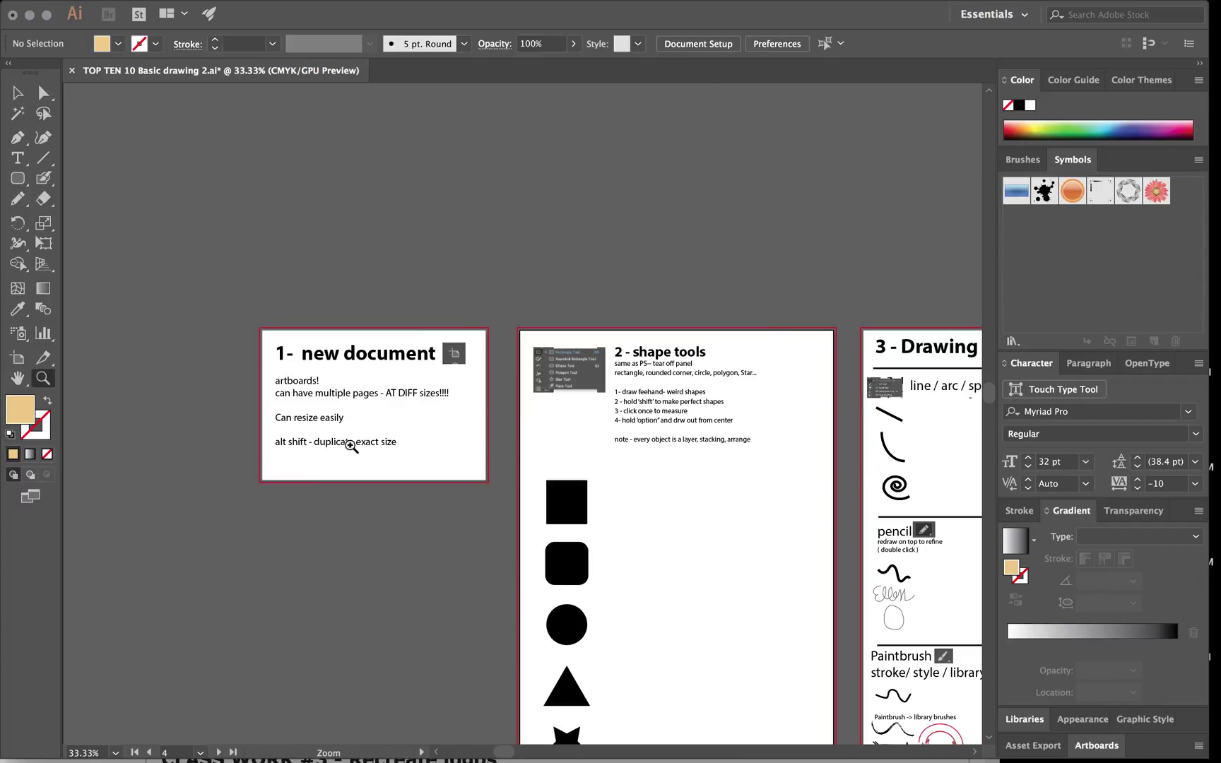
pyautogui.click(356, 445)
pyautogui.click(452, 422)
pyautogui.hscroll(8, 525, 411)
pyautogui.scroll(-7, 525, 411)
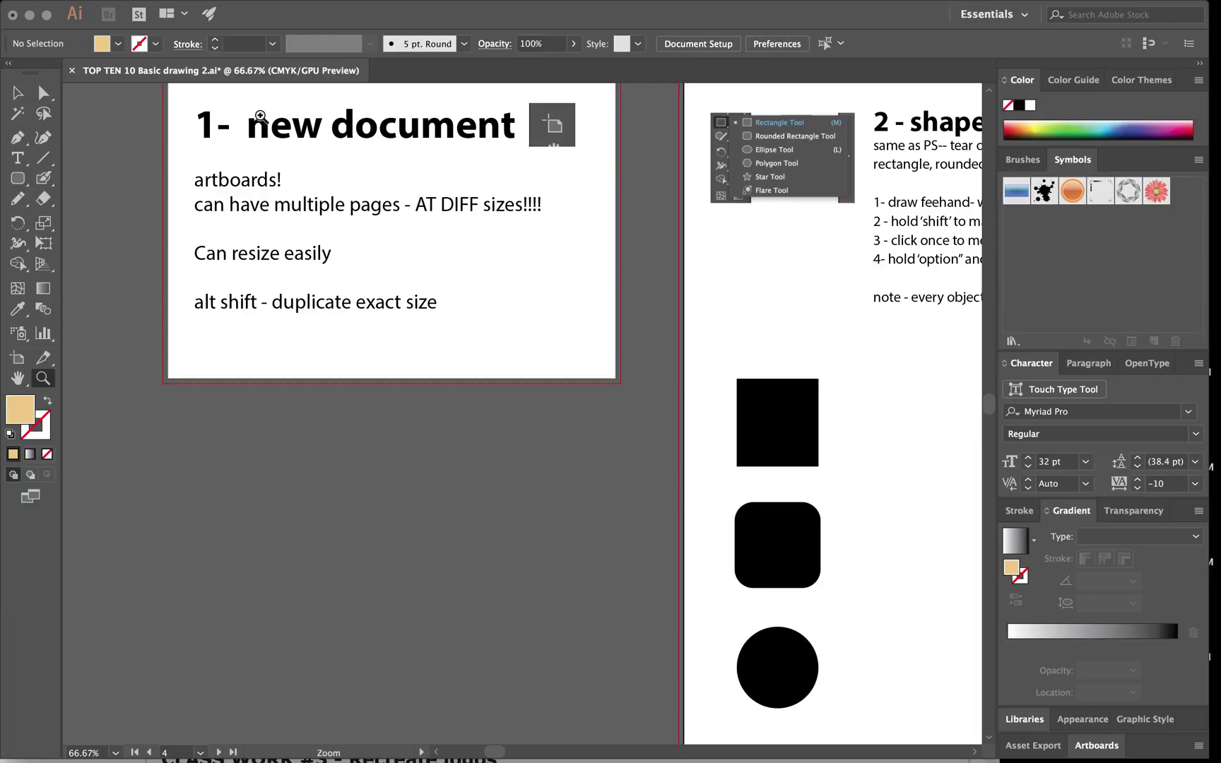
pyautogui.click(17, 361)
pyautogui.moveTo(167, 403); pyautogui.dragTo(622, 700)
pyautogui.hscroll(-1, 622, 700)
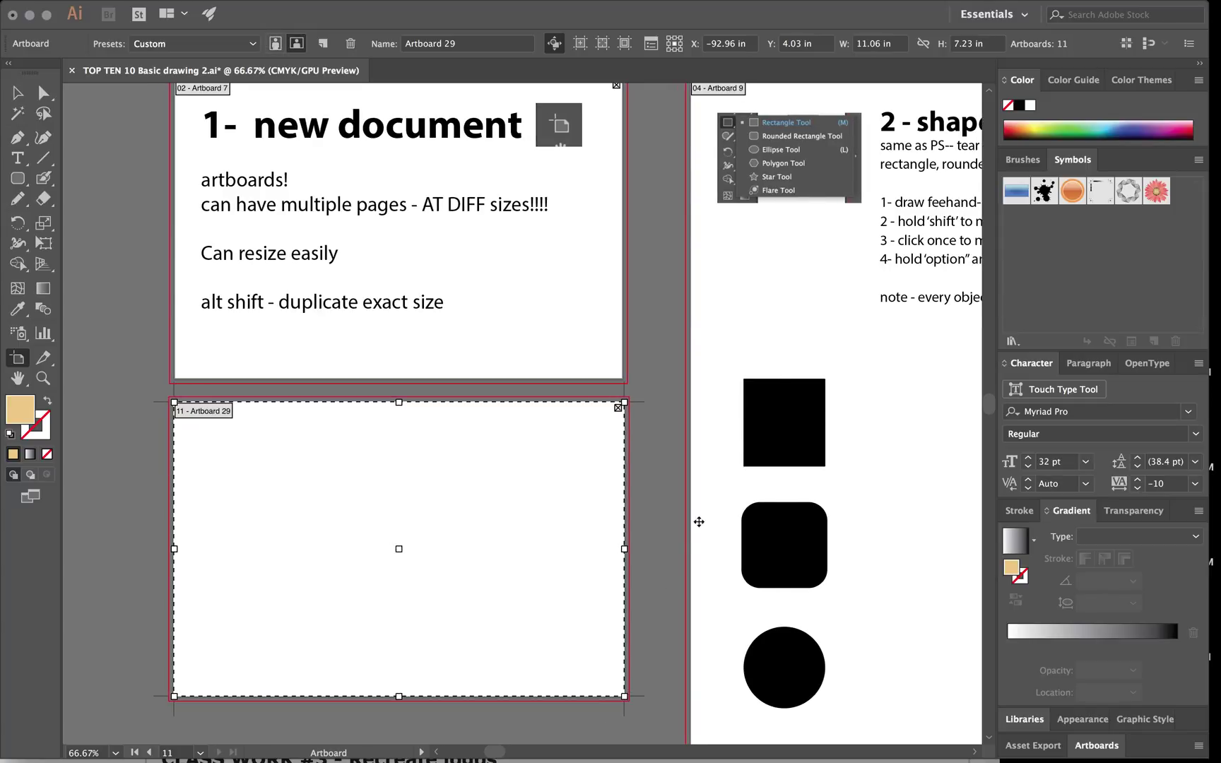
# - Resize the new artboard to 11 in wide and 7 in high, and delete it
pyautogui.click(895, 46)
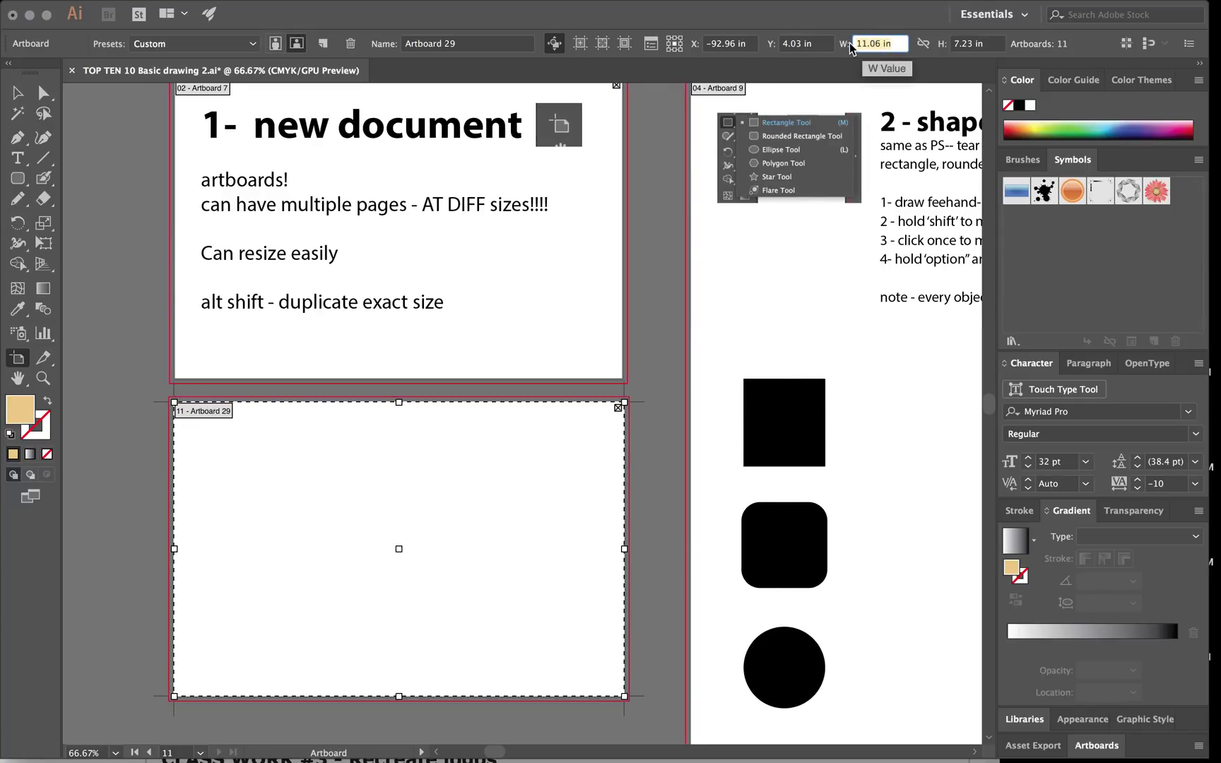
pyautogui.write('11')
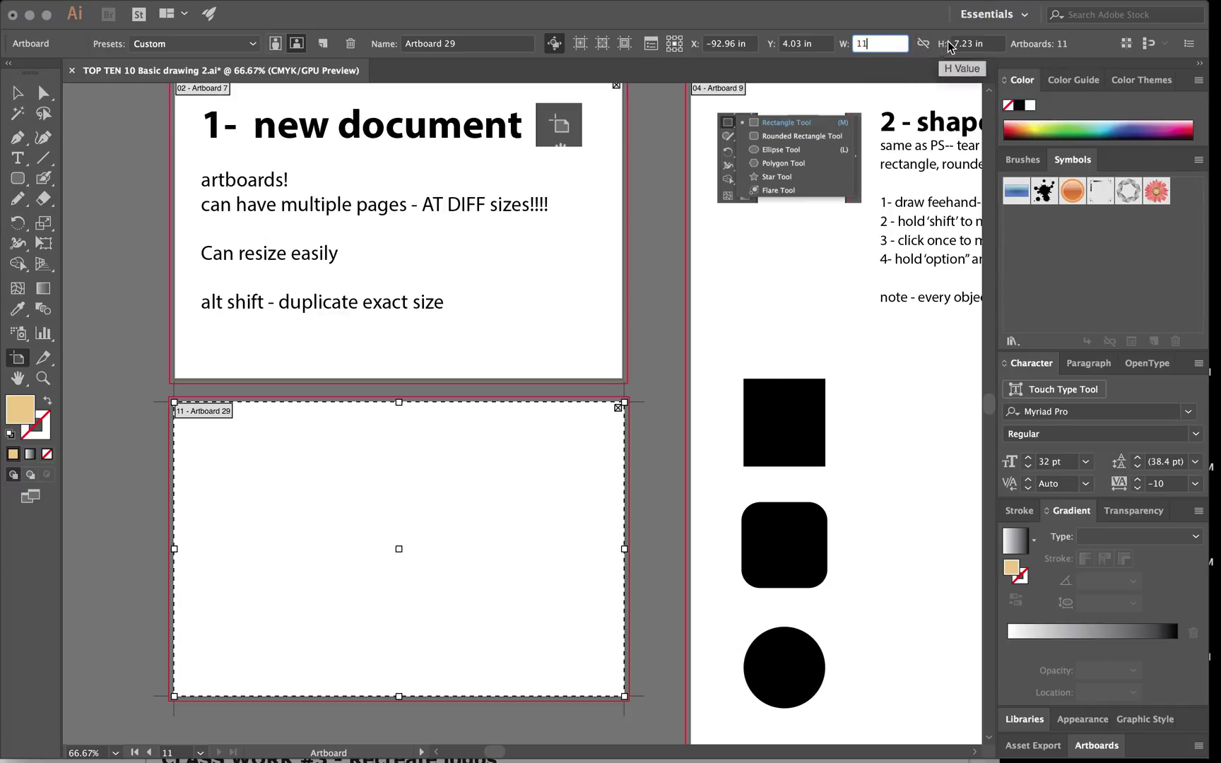
pyautogui.press('Tab')
pyautogui.write('7')
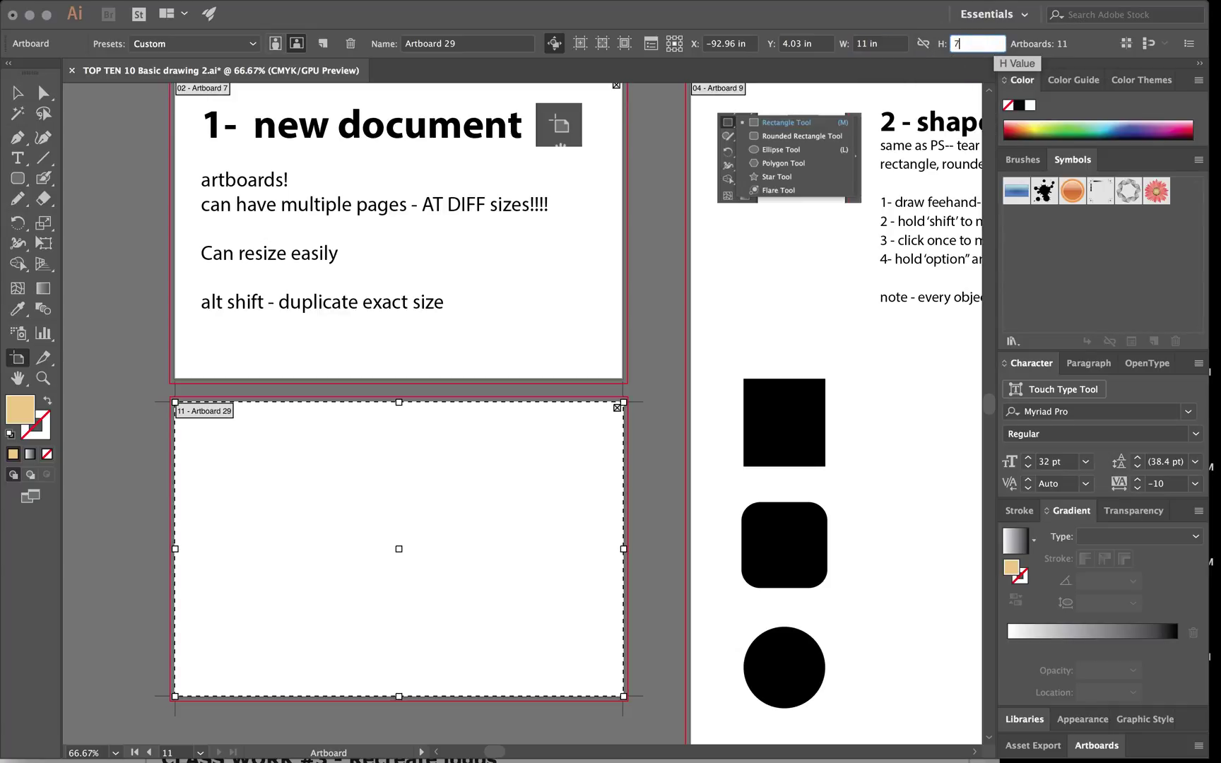
pyautogui.press('Return')
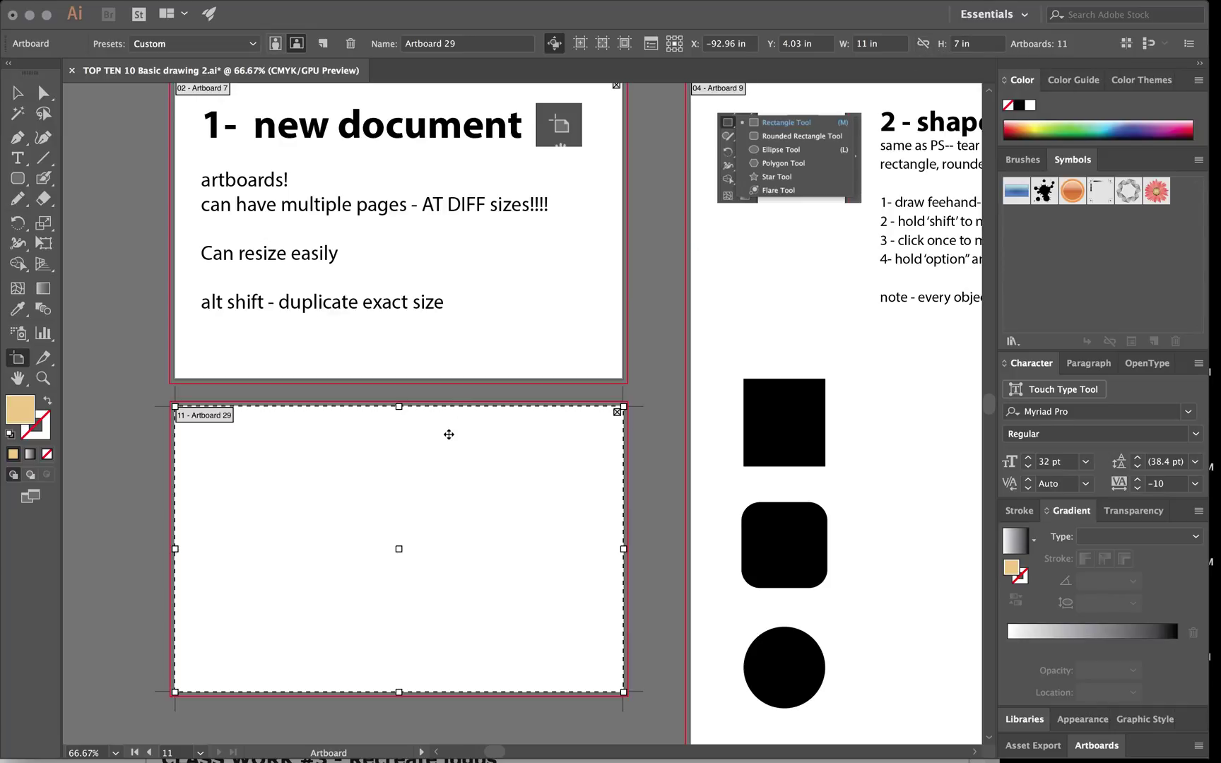
pyautogui.press('Delete')
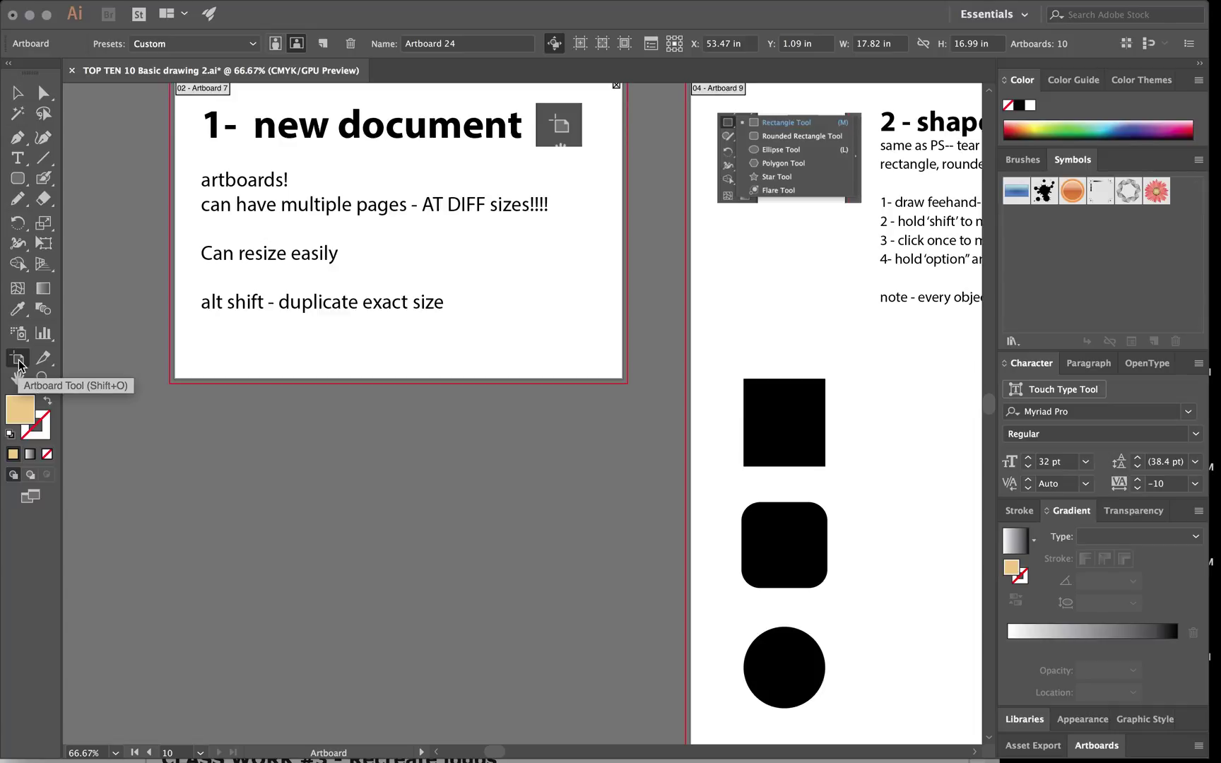
# - Duplicate the "1- new document" artboard with its contents, placing the copy straight below the original
pyautogui.click(526, 347)
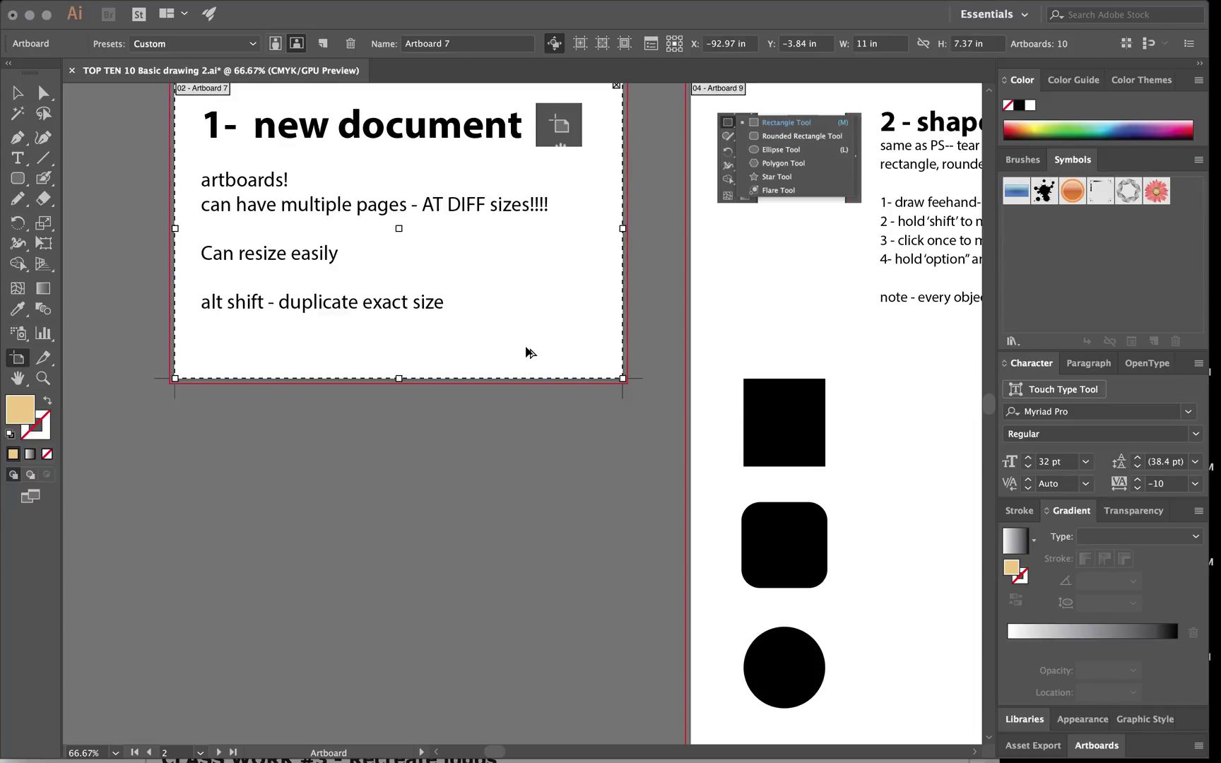
pyautogui.moveTo(531, 254); pyautogui.dragTo(509, 593)
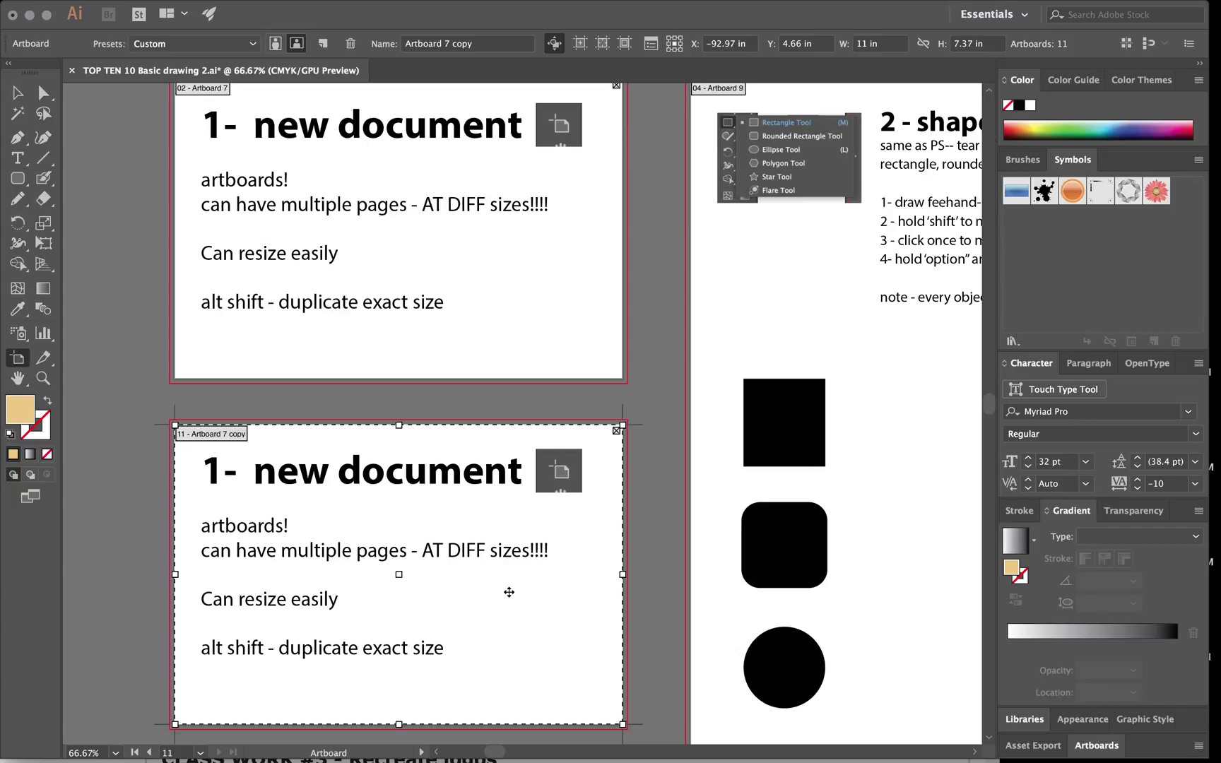
# - Delete the duplicated artboard together with the copied text and image it leaves on the canvas
pyautogui.press('Delete')
pyautogui.click(18, 92)
pyautogui.moveTo(146, 464); pyautogui.dragTo(584, 705)
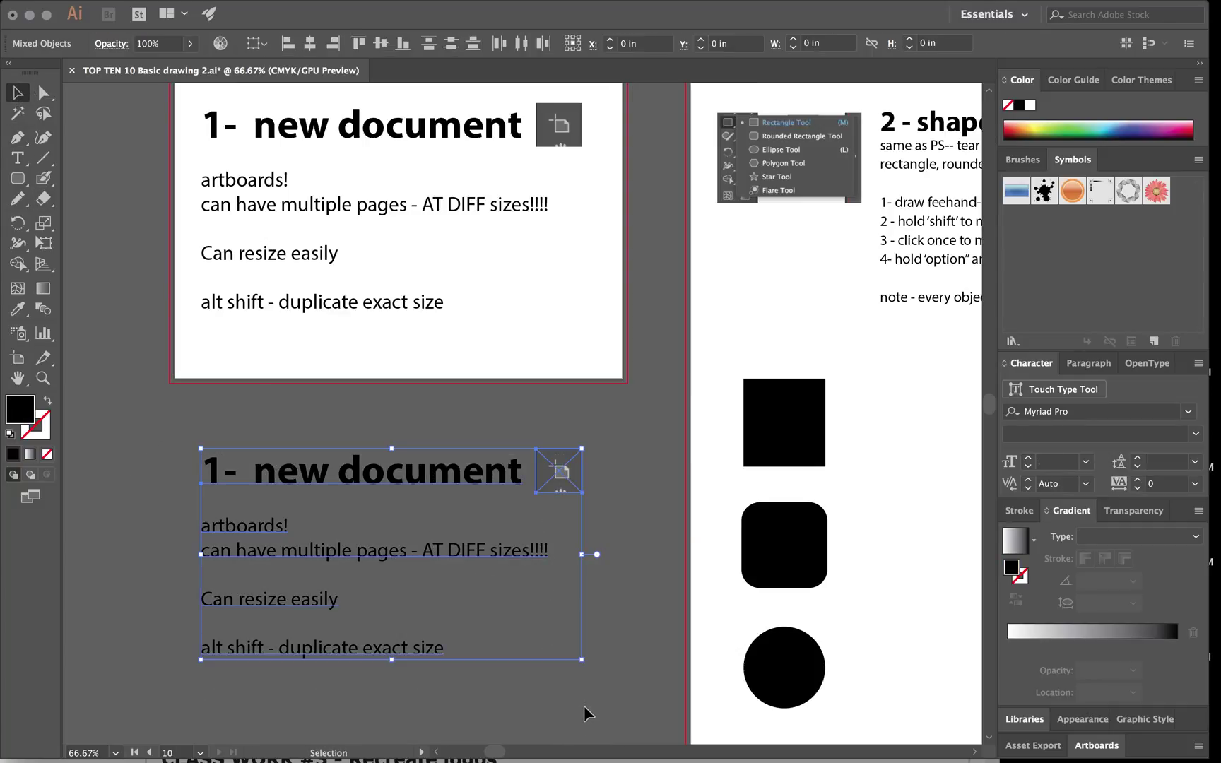
pyautogui.press('Delete')
# - Draw a black rectangle, slightly wider than the existing square, to the right of that square on the "2 - shape tools" artboard
pyautogui.hscroll(5, 546, 605)
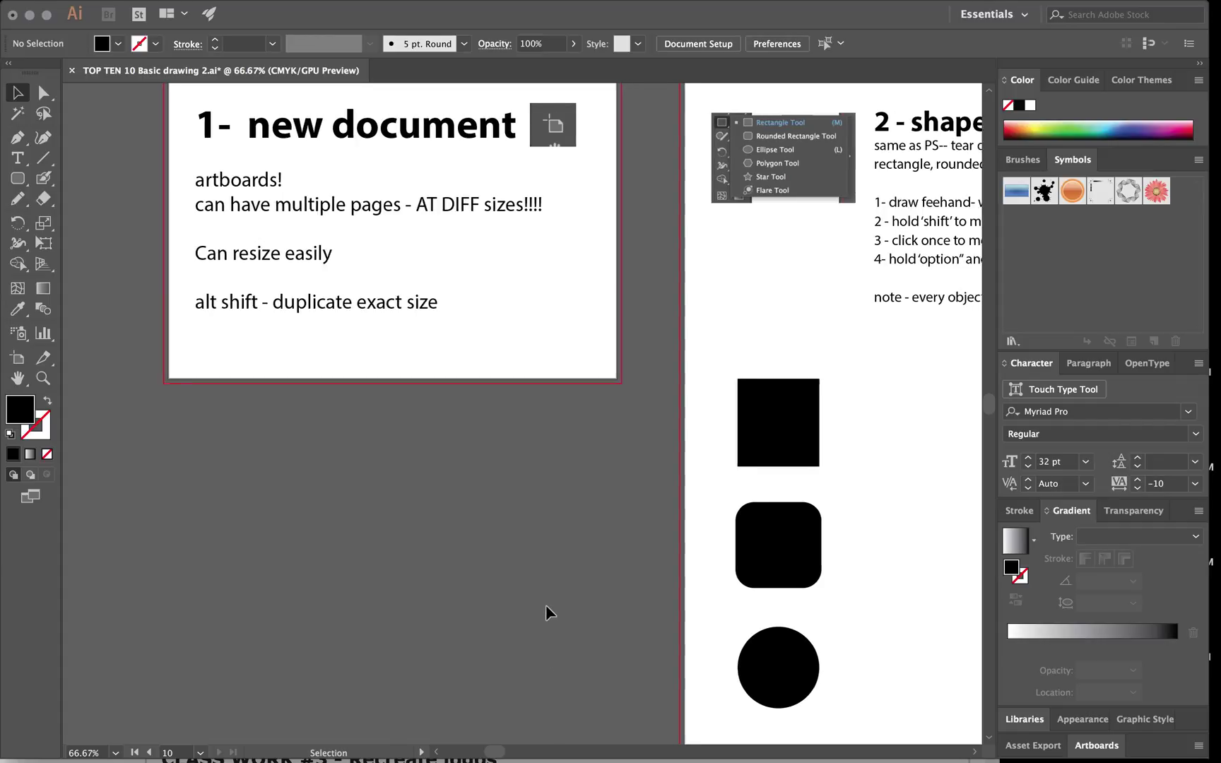
pyautogui.hscroll(15, 545, 605)
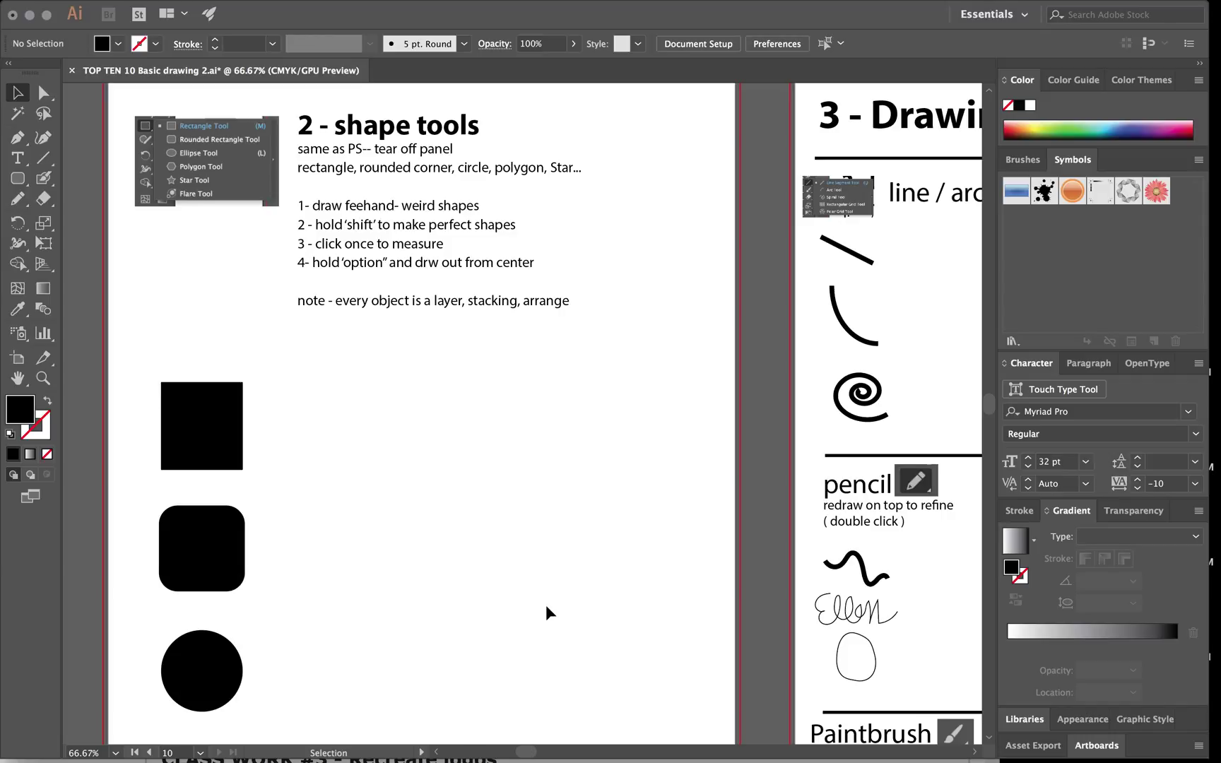
pyautogui.moveTo(17, 179); pyautogui.dragTo(65, 181)
pyautogui.moveTo(265, 381); pyautogui.dragTo(361, 467)
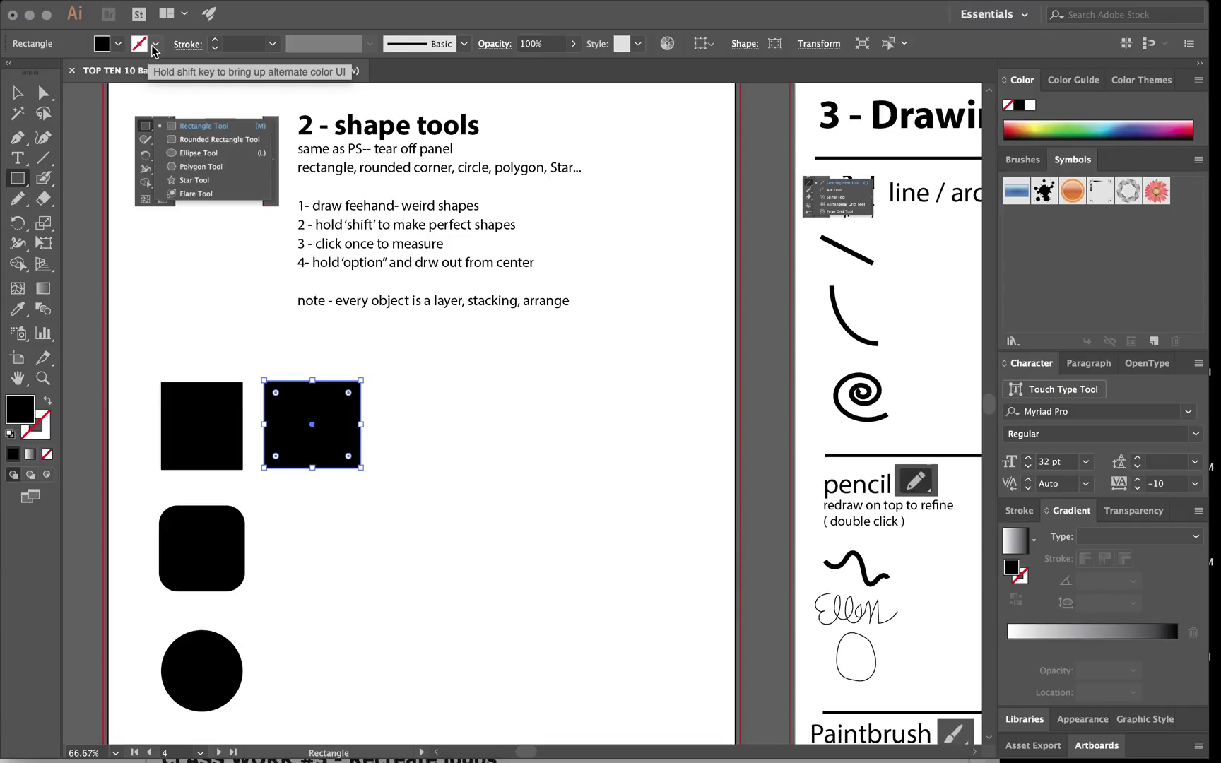
# - Draw a rounded rectangle beside the existing rounded square and increase its corner radius to strongly rounded corners
pyautogui.moveTo(18, 180); pyautogui.dragTo(93, 198)
pyautogui.moveTo(266, 508); pyautogui.dragTo(363, 591)
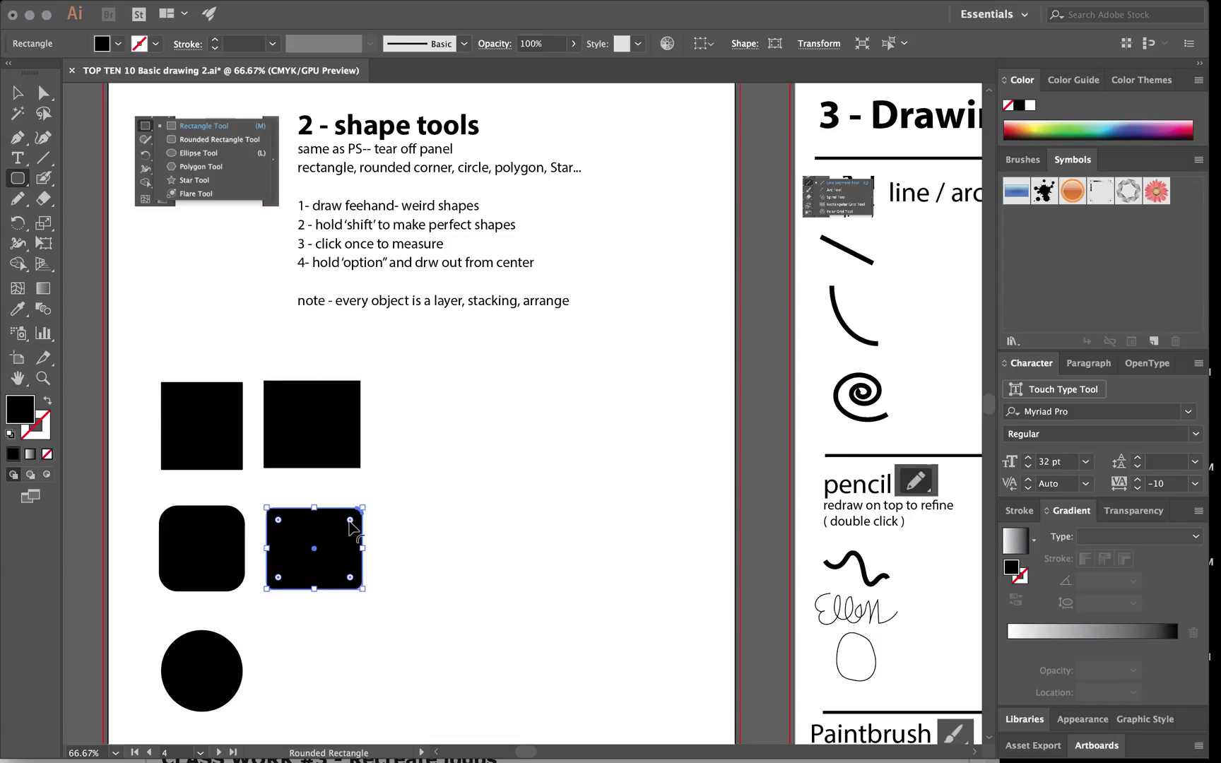
pyautogui.moveTo(350, 521)
pyautogui.mouseDown()
pyautogui.moveTo(330, 521)
pyautogui.moveTo(338, 531)
pyautogui.mouseUp()
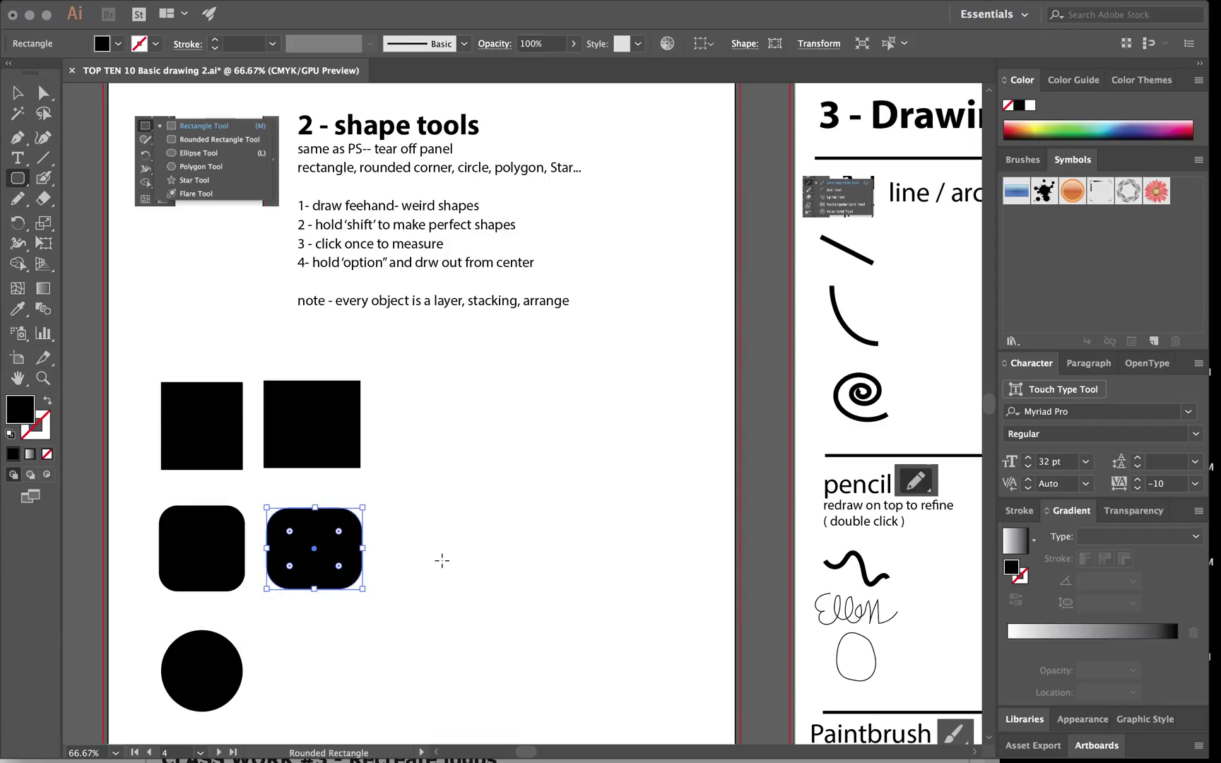
# - Draw a black ellipse about 2.10 by 1.94 in to the right of the existing circle
pyautogui.scroll(-5, 442, 560)
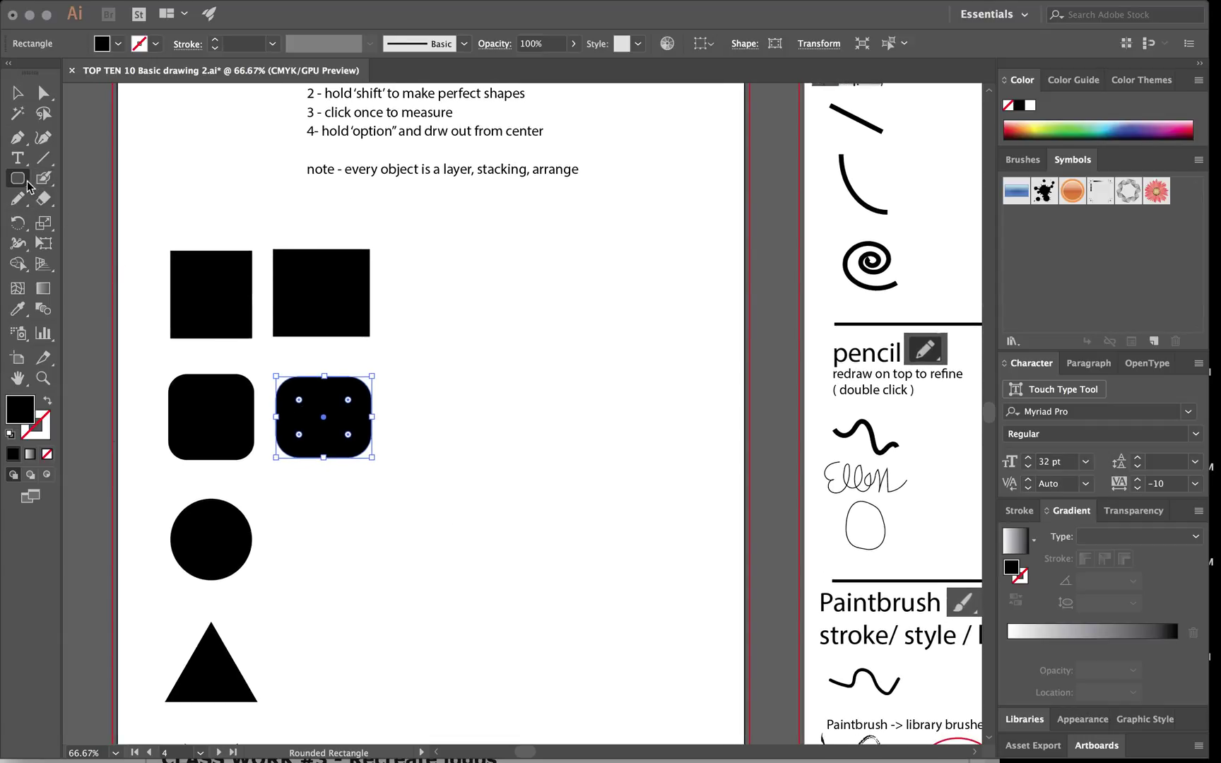
pyautogui.moveTo(20, 181); pyautogui.dragTo(79, 221)
pyautogui.moveTo(286, 498); pyautogui.dragTo(372, 576)
# - Create a polygon with 3 sides and a 0.6944 in radius just below the new ellipse
pyautogui.moveTo(20, 182); pyautogui.dragTo(82, 244)
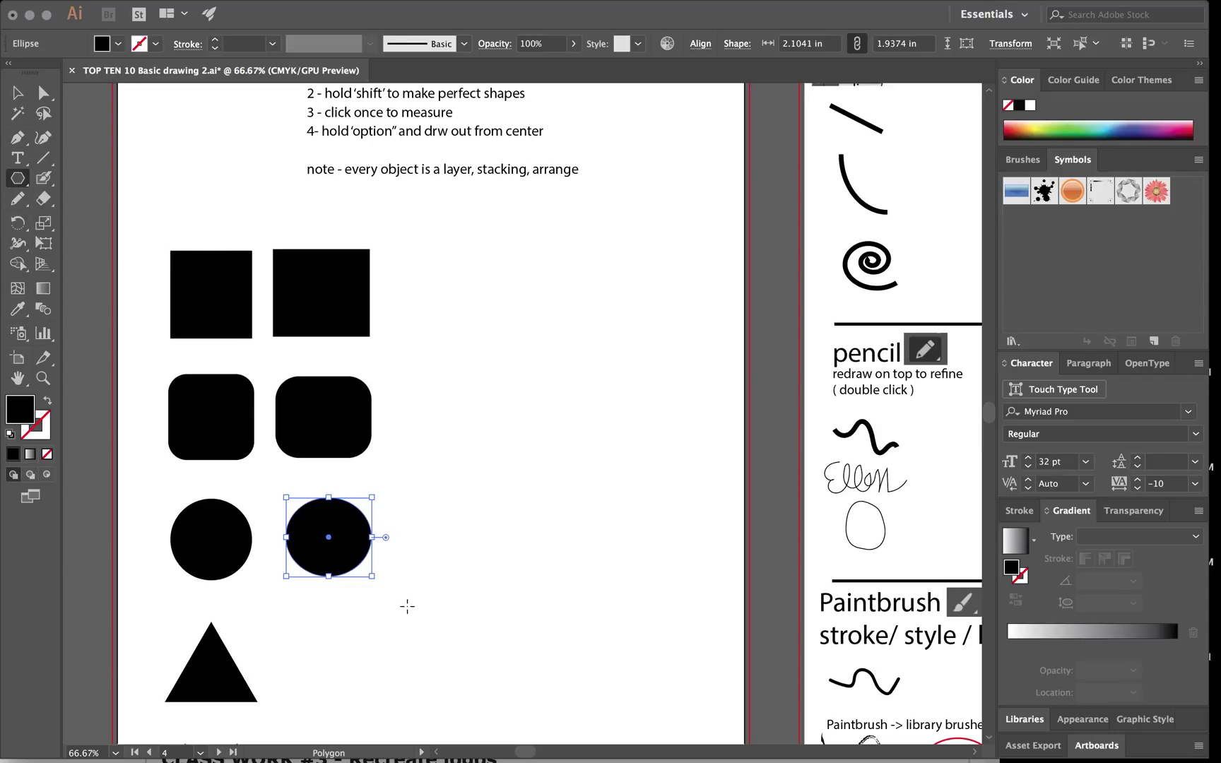
pyautogui.scroll(-5, 407, 606)
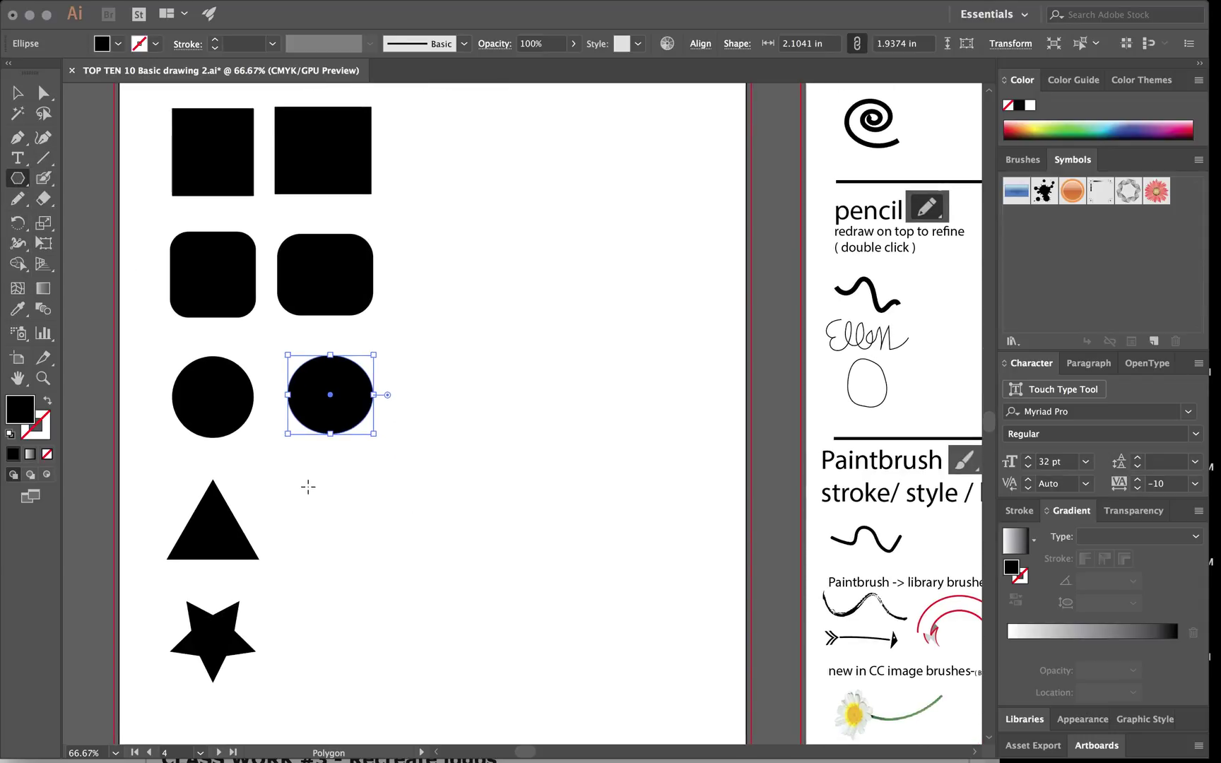
pyautogui.click(304, 482)
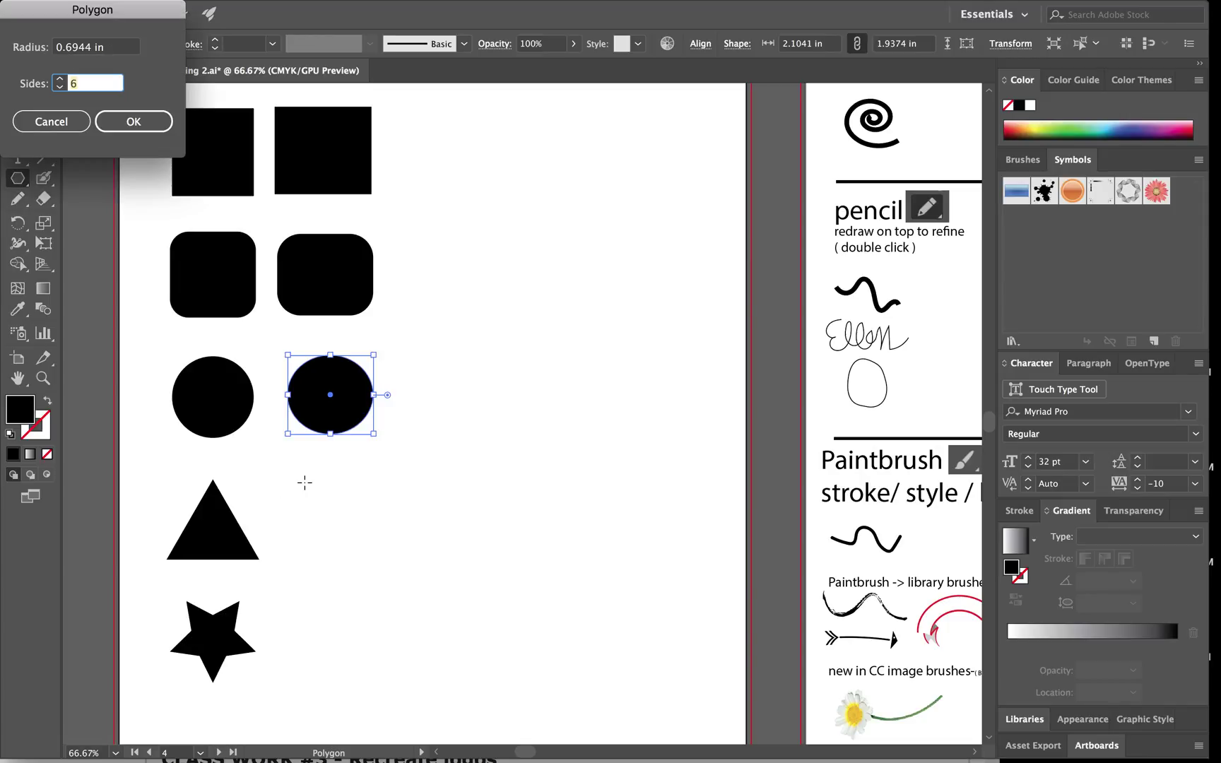
pyautogui.click(60, 87)
pyautogui.click(60, 88)
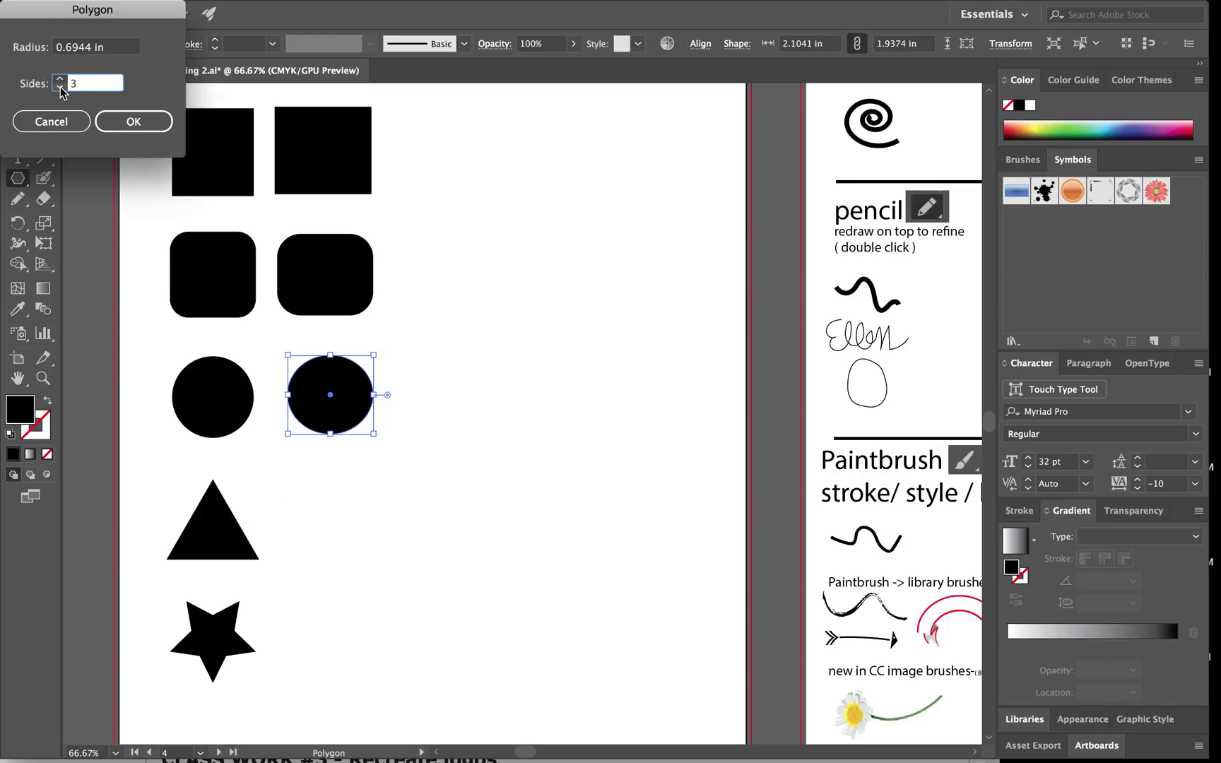
pyautogui.click(133, 123)
# - Enlarge the new small triangle to nearly the size of the existing triangle and move it level beside it
pyautogui.click(17, 93)
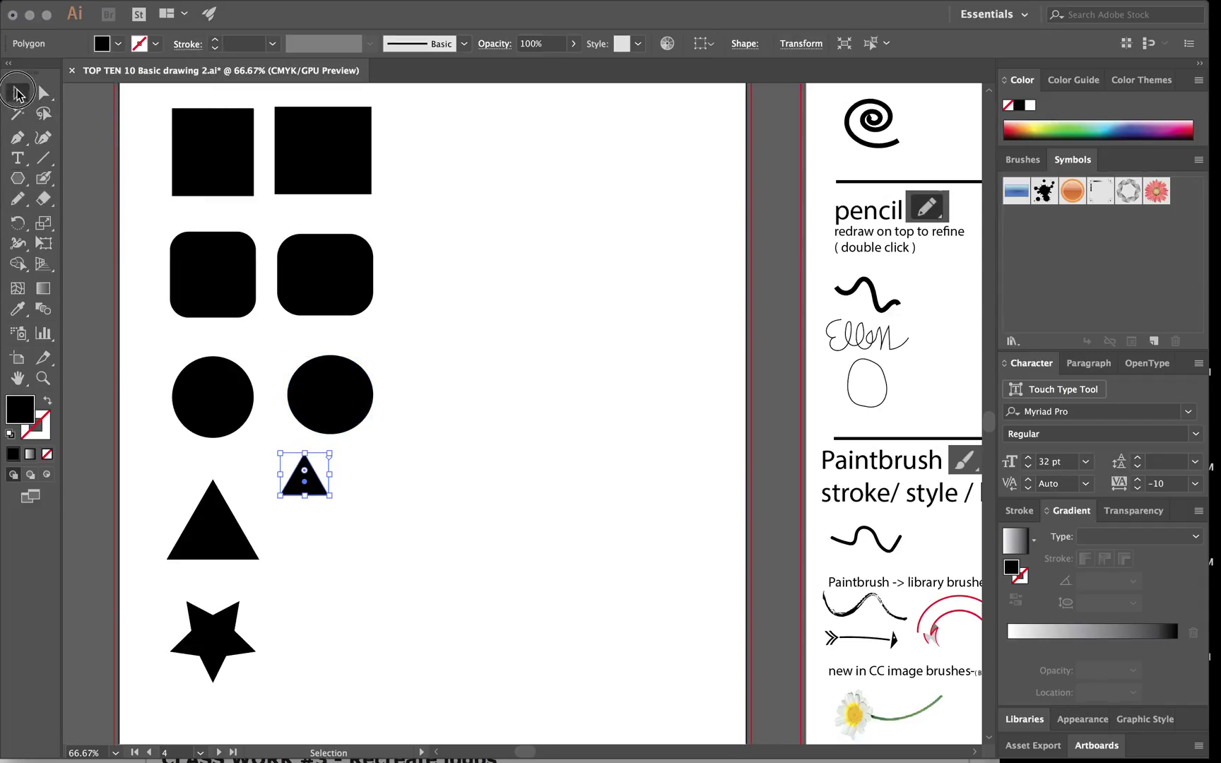
pyautogui.moveTo(330, 495); pyautogui.dragTo(371, 528)
pyautogui.moveTo(335, 515); pyautogui.dragTo(331, 539)
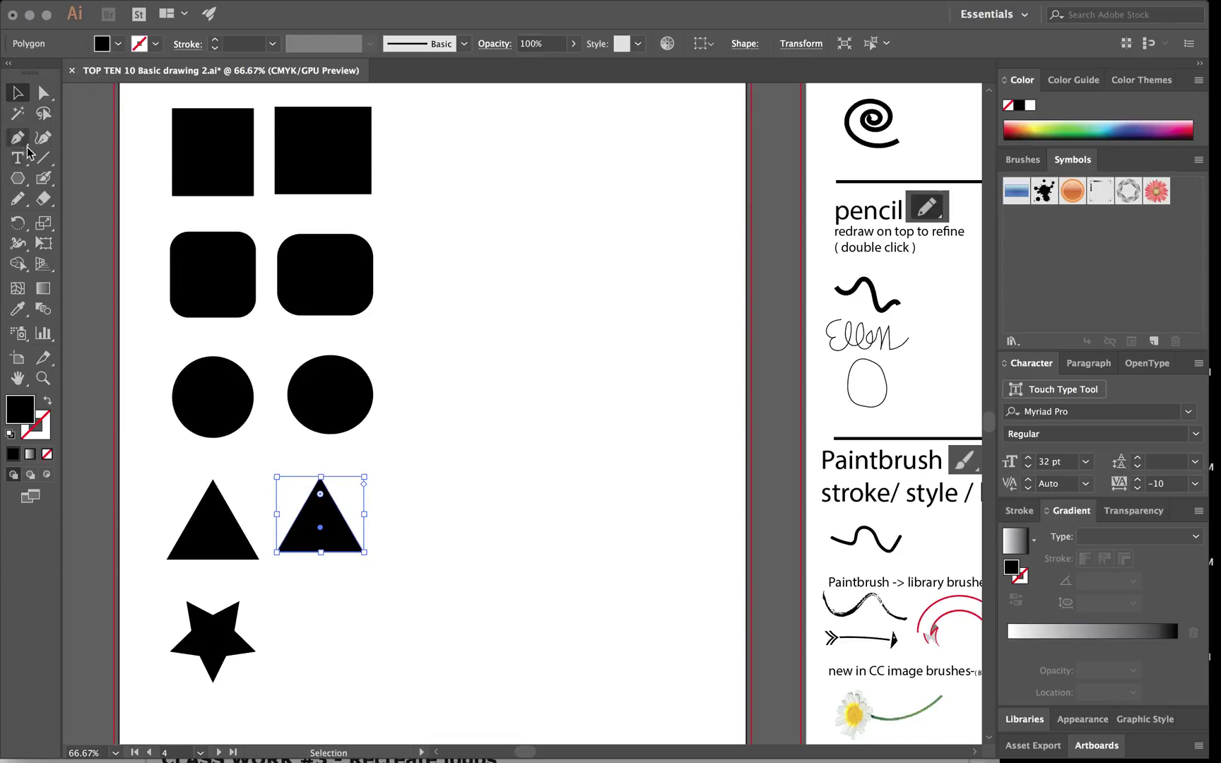
# - Create a polygon with 8 sides and a 0.6944 in radius to the right of the two triangles
pyautogui.click(18, 178)
pyautogui.click(438, 487)
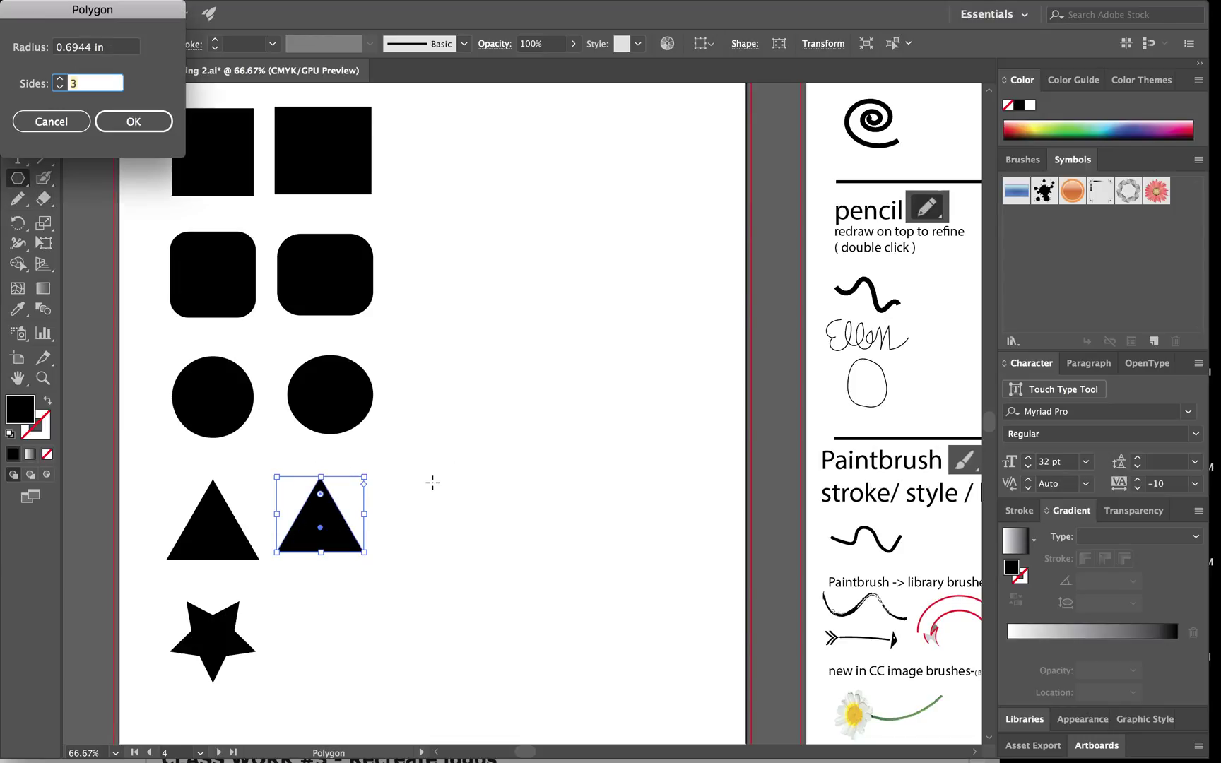
pyautogui.click(61, 80)
pyautogui.click(61, 80)
pyautogui.click(60, 79)
pyautogui.click(60, 80)
pyautogui.click(130, 121)
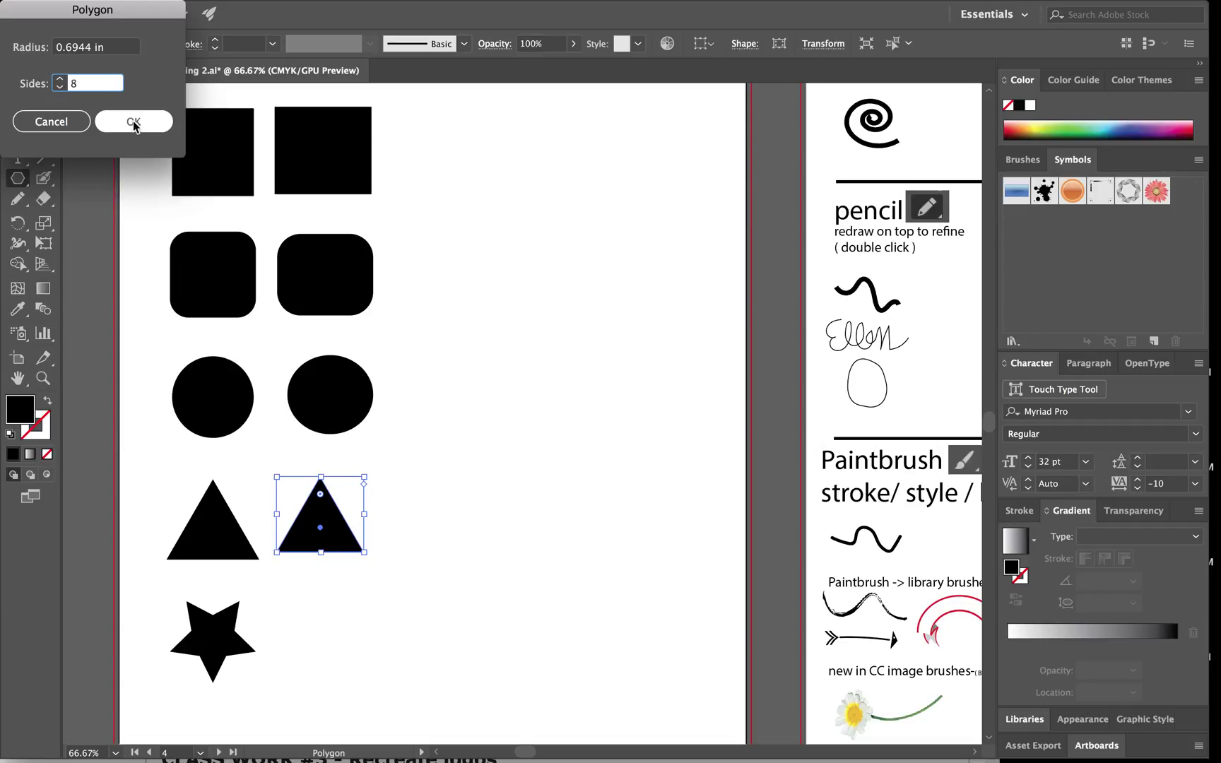
# - Enlarge the octagon to about the height of the triangles, place it in their row, and deselect it
pyautogui.press('v')
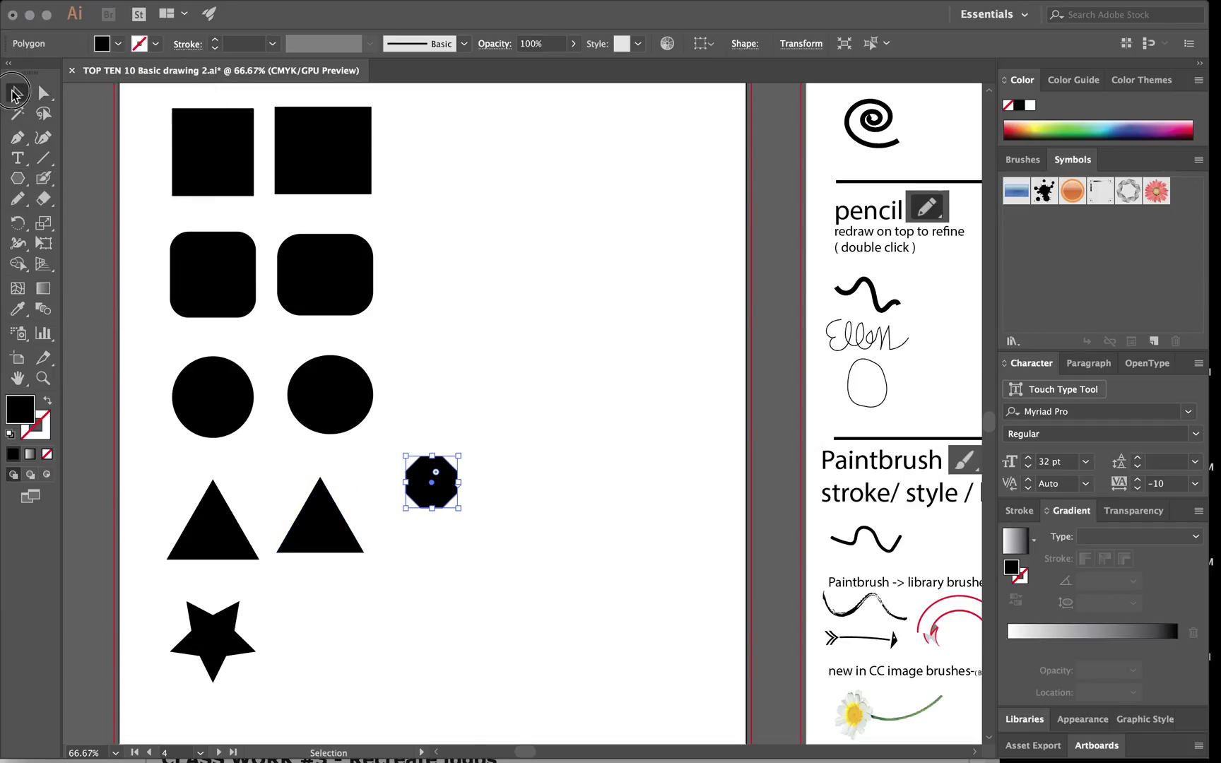
pyautogui.moveTo(460, 512); pyautogui.dragTo(437, 518)
pyautogui.click(533, 548)
# - Draw an upright five-pointed black star to the right of the existing star
pyautogui.scroll(-5, 532, 550)
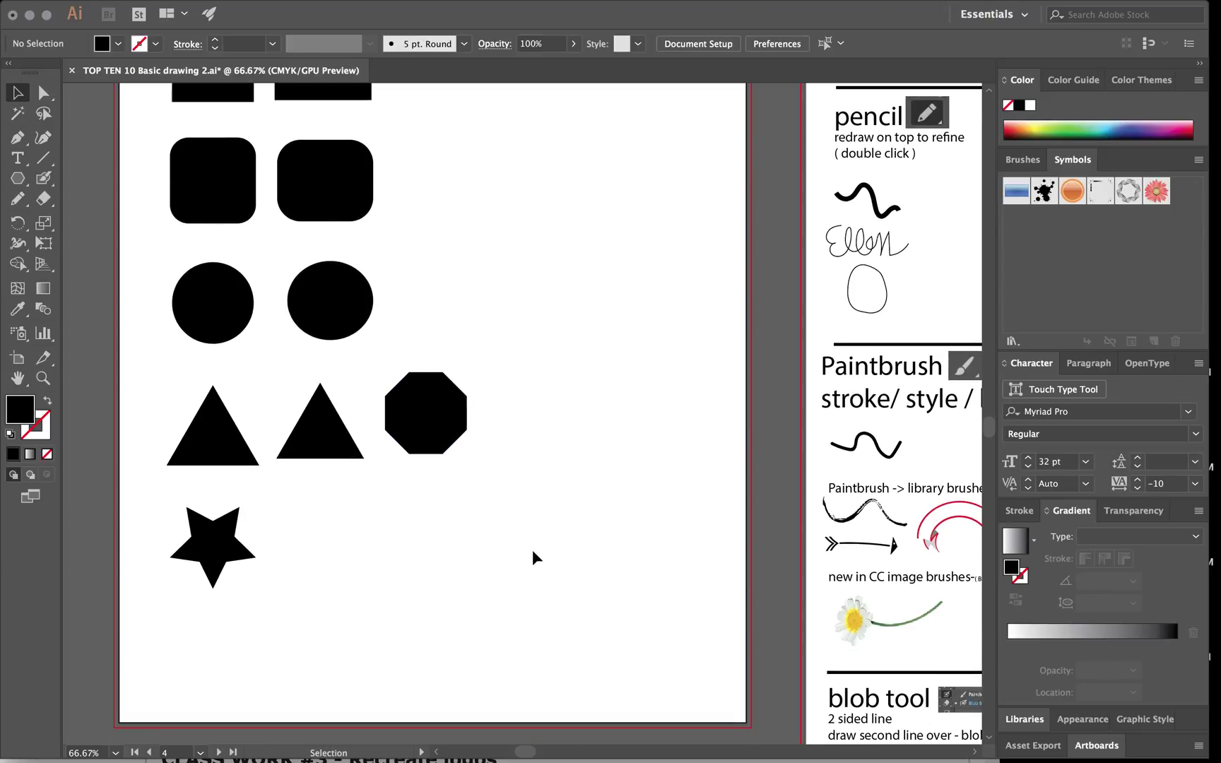
pyautogui.moveTo(24, 182); pyautogui.dragTo(67, 261)
pyautogui.moveTo(325, 450); pyautogui.dragTo(340, 473)
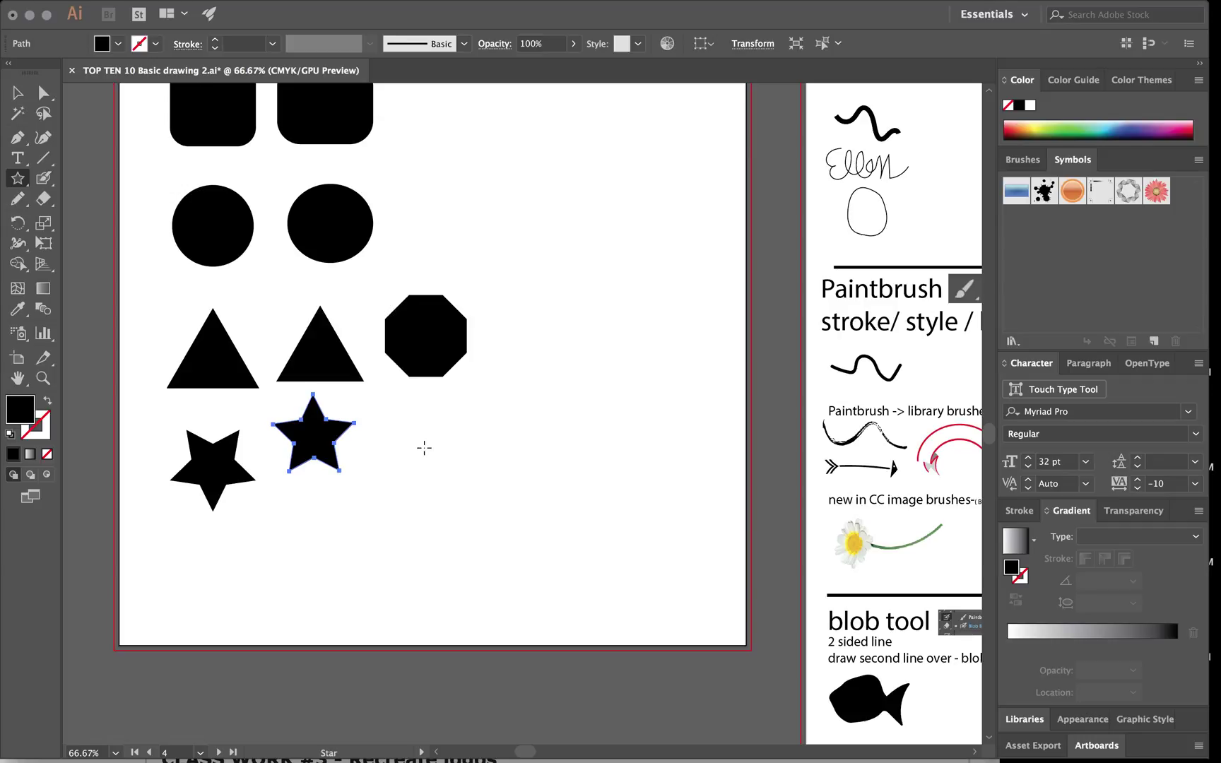
# - Create a star with 6 points, radius 1 of 1.0416 in and radius 2 of 0.5208 in, right of the five-pointed star
pyautogui.click(425, 448)
pyautogui.click(69, 116)
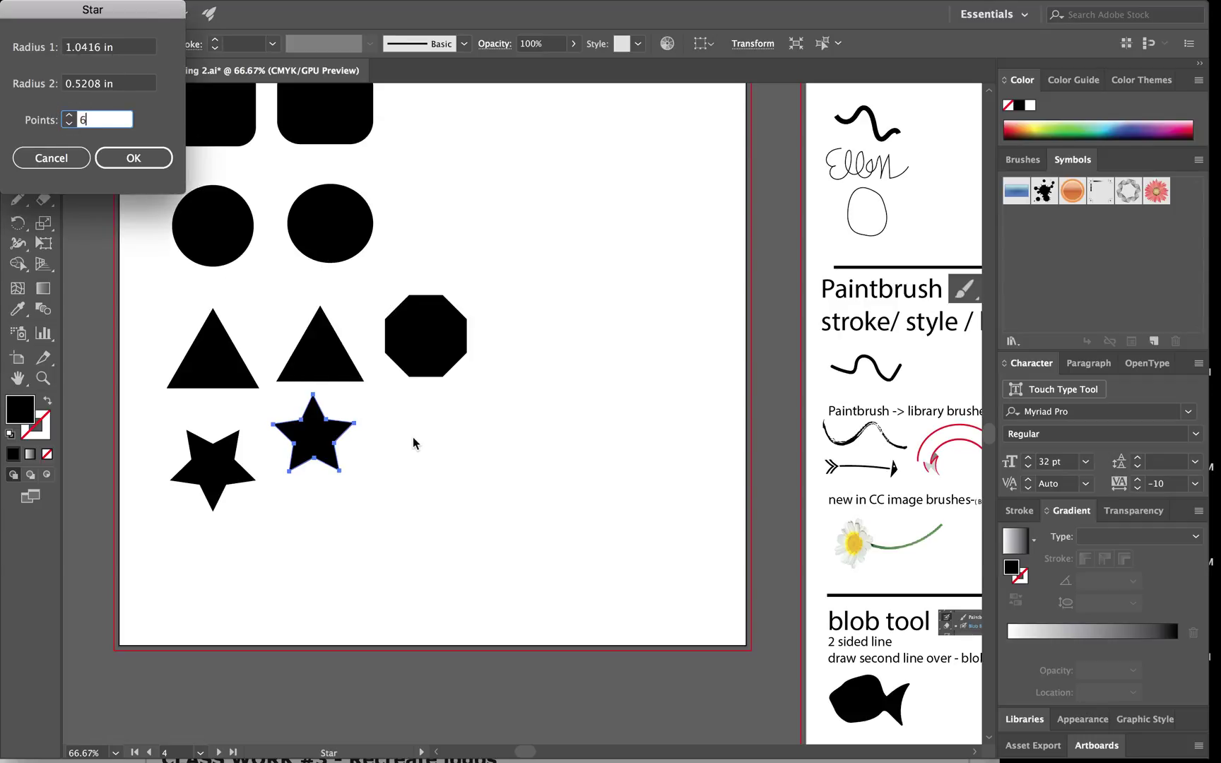
pyautogui.click(154, 159)
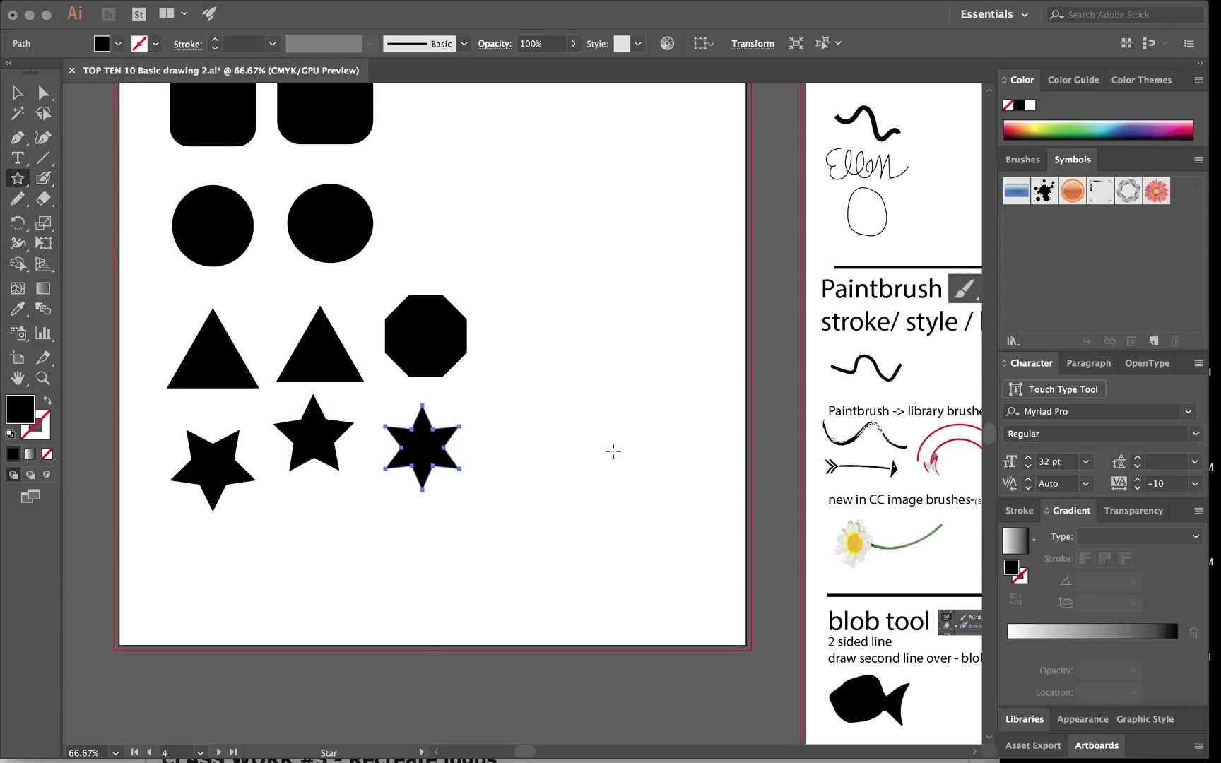
# - Create a sunburst-like star with many more points to the right of the six-pointed star, and deselect it
pyautogui.click(508, 442)
pyautogui.click(68, 116)
pyautogui.click(68, 116)
pyautogui.click(69, 116)
pyautogui.click(68, 116)
pyautogui.click(68, 116)
pyautogui.click(68, 116)
pyautogui.click(68, 115)
pyautogui.click(69, 116)
pyautogui.click(68, 116)
pyautogui.click(69, 116)
pyautogui.click(69, 116)
pyautogui.click(68, 116)
pyautogui.click(68, 116)
pyautogui.click(69, 116)
pyautogui.click(69, 116)
pyautogui.click(69, 116)
pyautogui.click(148, 164)
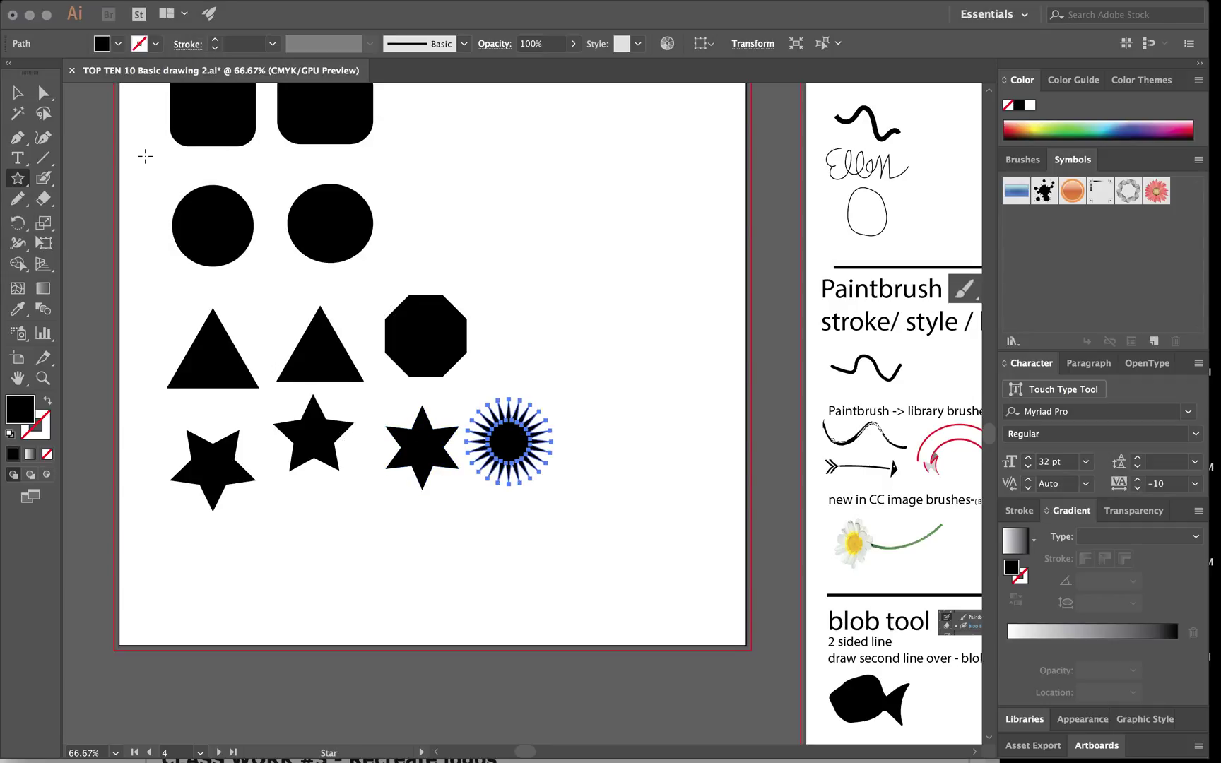
pyautogui.click(18, 93)
pyautogui.click(599, 273)
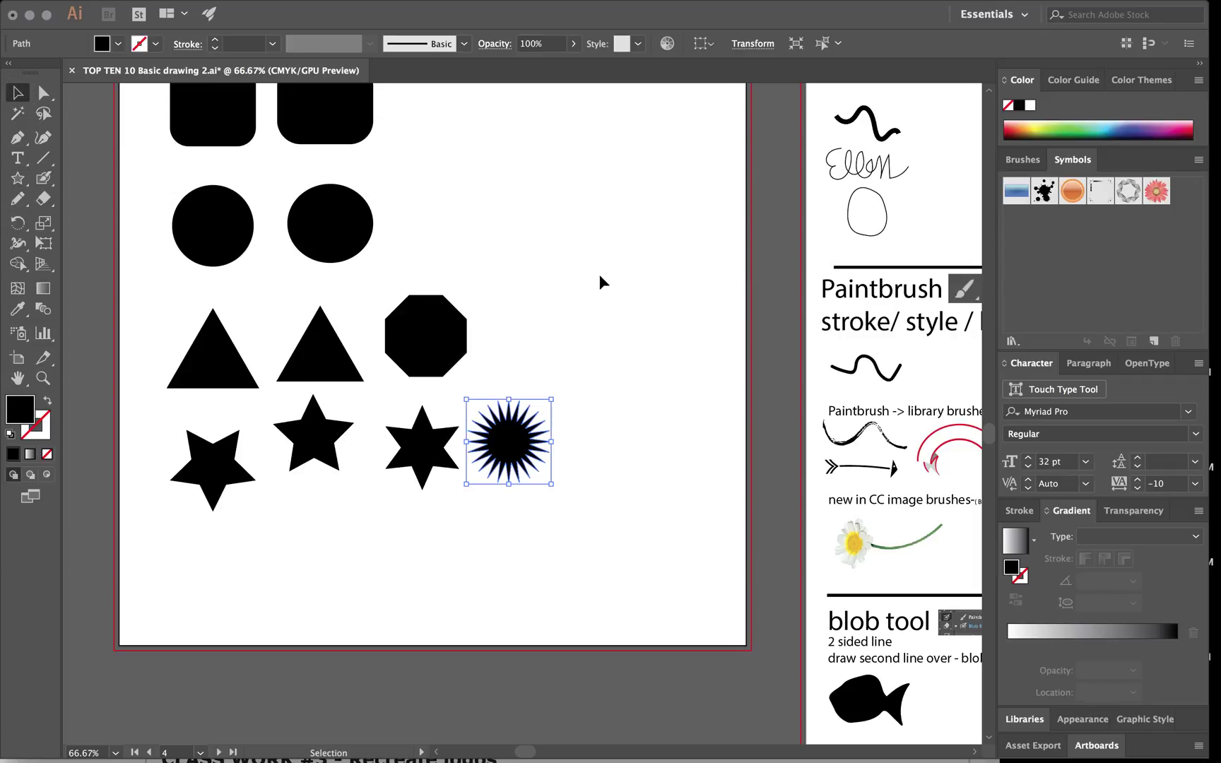
# - Draw a square, a tall narrow rectangle and a smaller square to the right of the two existing squares in the rectangle row
pyautogui.scroll(10, 600, 277)
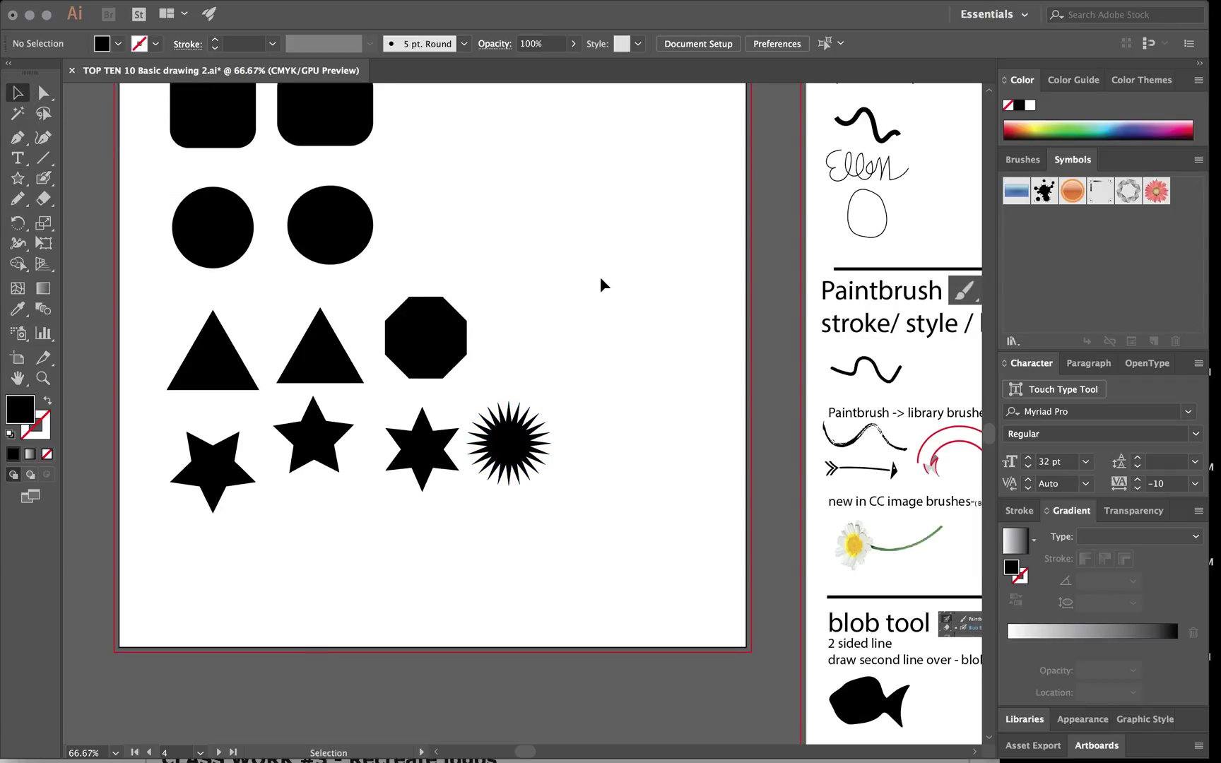
pyautogui.scroll(2, 600, 285)
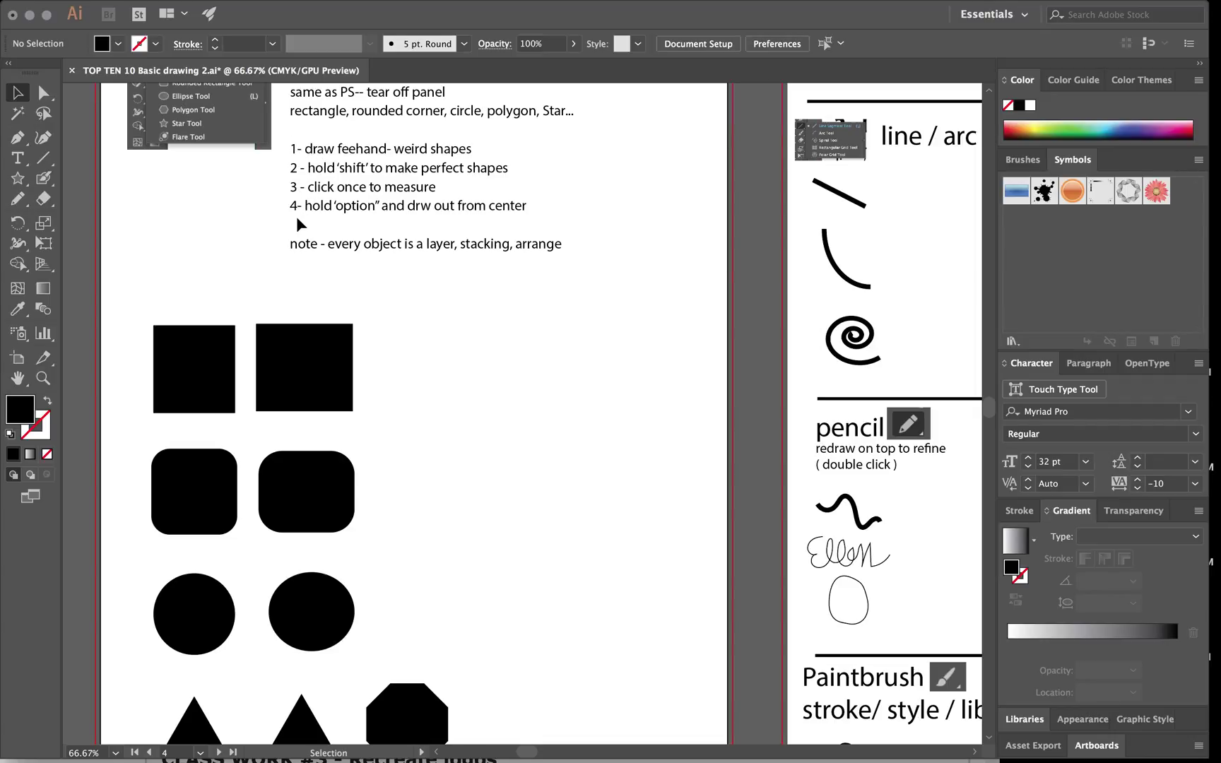
pyautogui.click(17, 178)
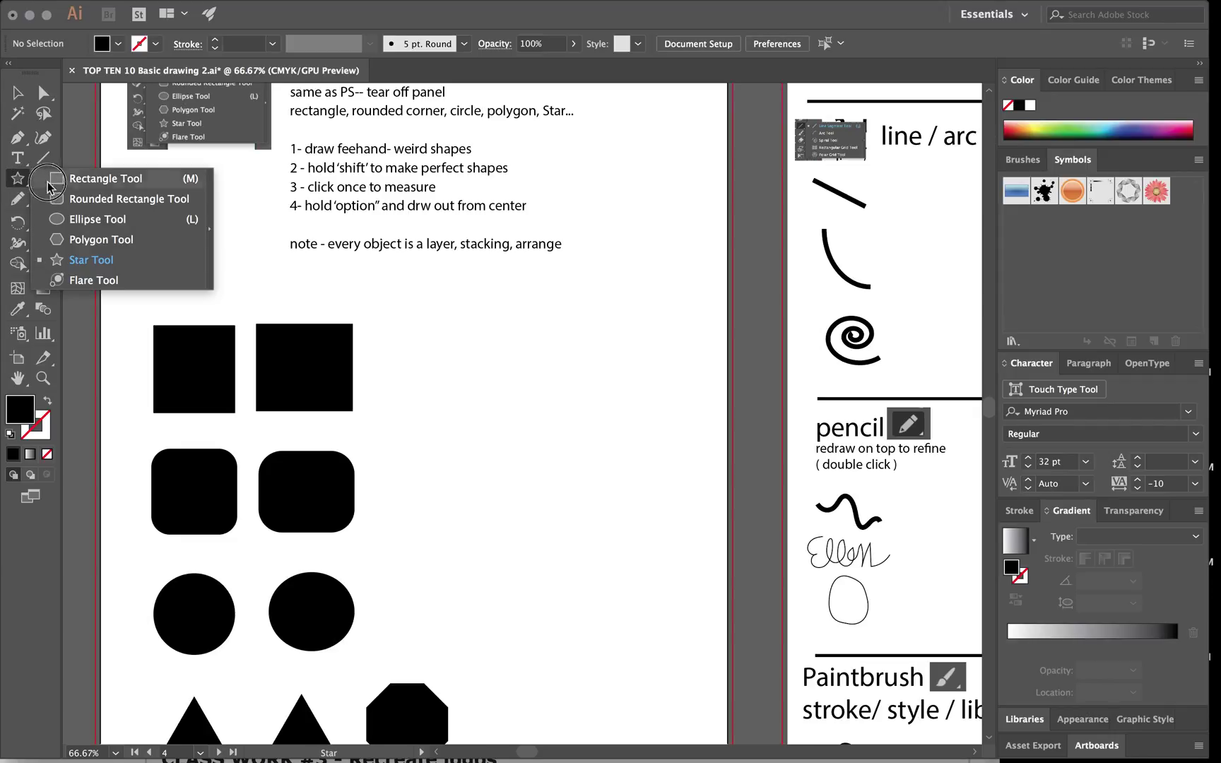
pyautogui.click(68, 186)
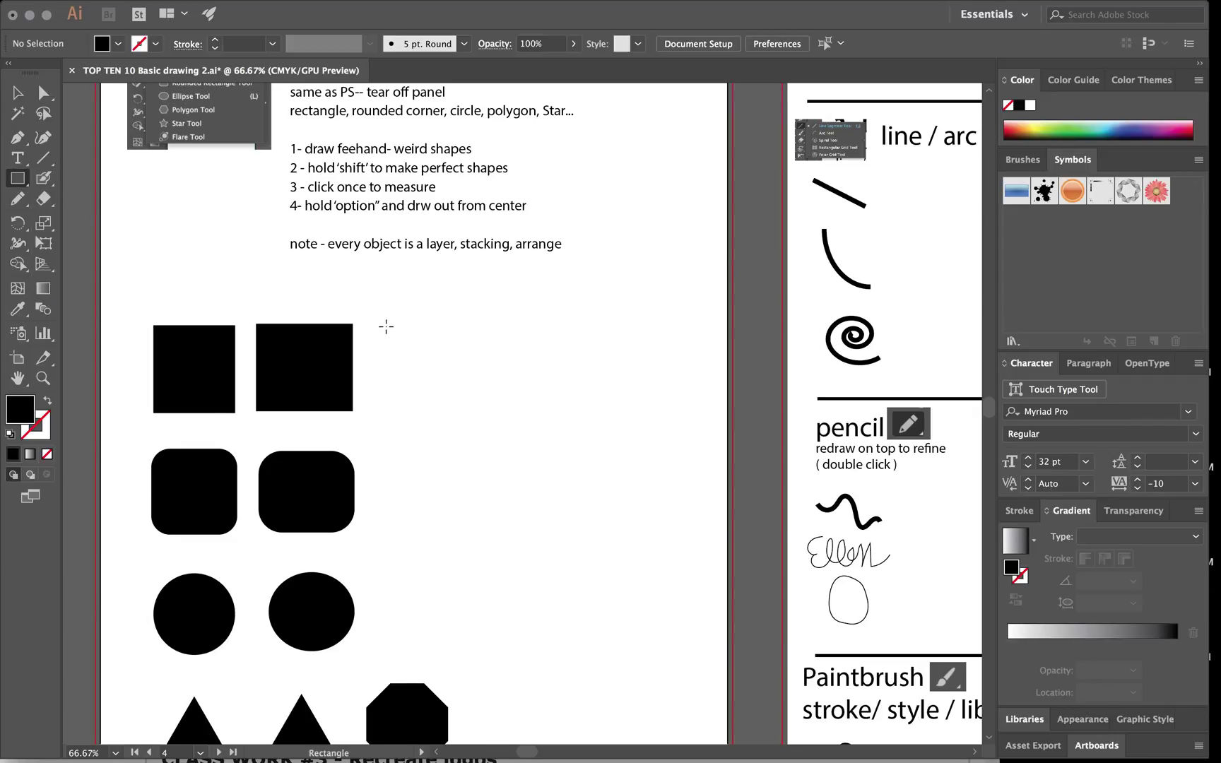
pyautogui.moveTo(383, 326); pyautogui.dragTo(457, 371)
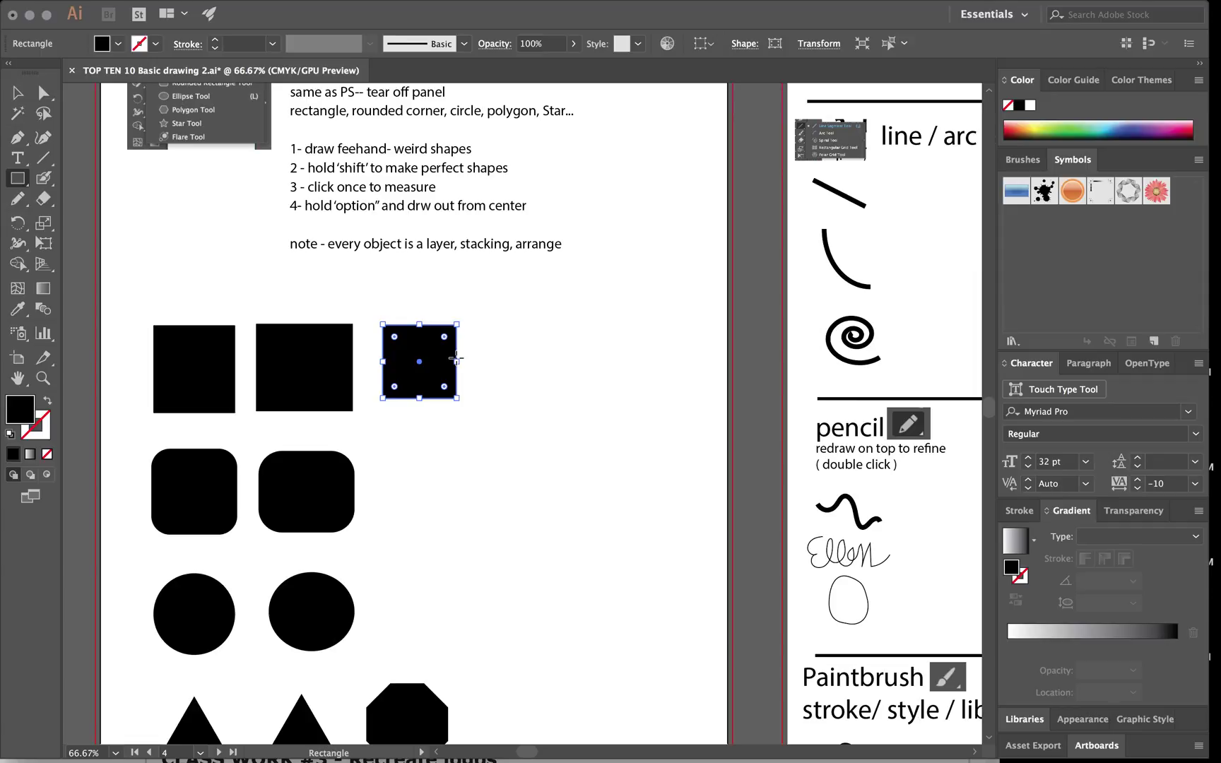
pyautogui.moveTo(479, 310); pyautogui.dragTo(530, 424)
pyautogui.moveTo(554, 332); pyautogui.dragTo(621, 396)
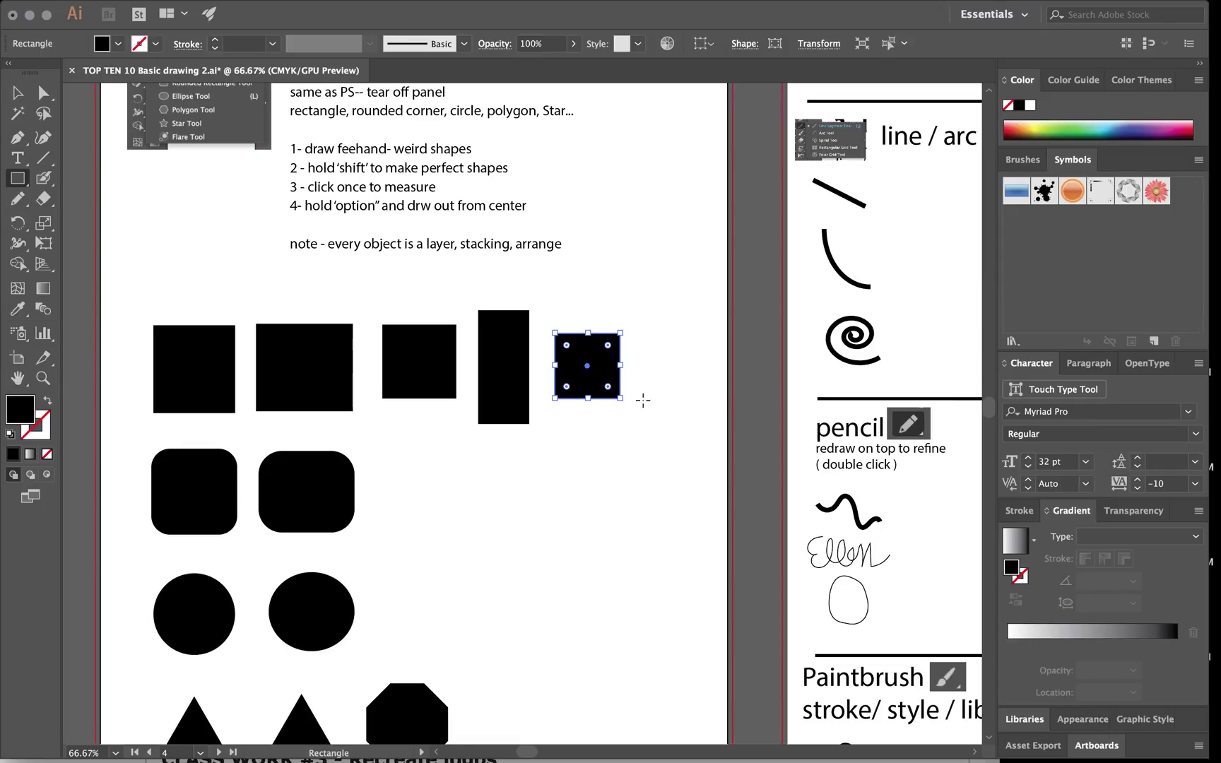
# - Draw a narrow upright ellipse and a perfect circle about 1.98 in across to the right of the existing circles
pyautogui.click(19, 185)
pyautogui.moveTo(19, 186); pyautogui.dragTo(62, 224)
pyautogui.scroll(-2, 285, 426)
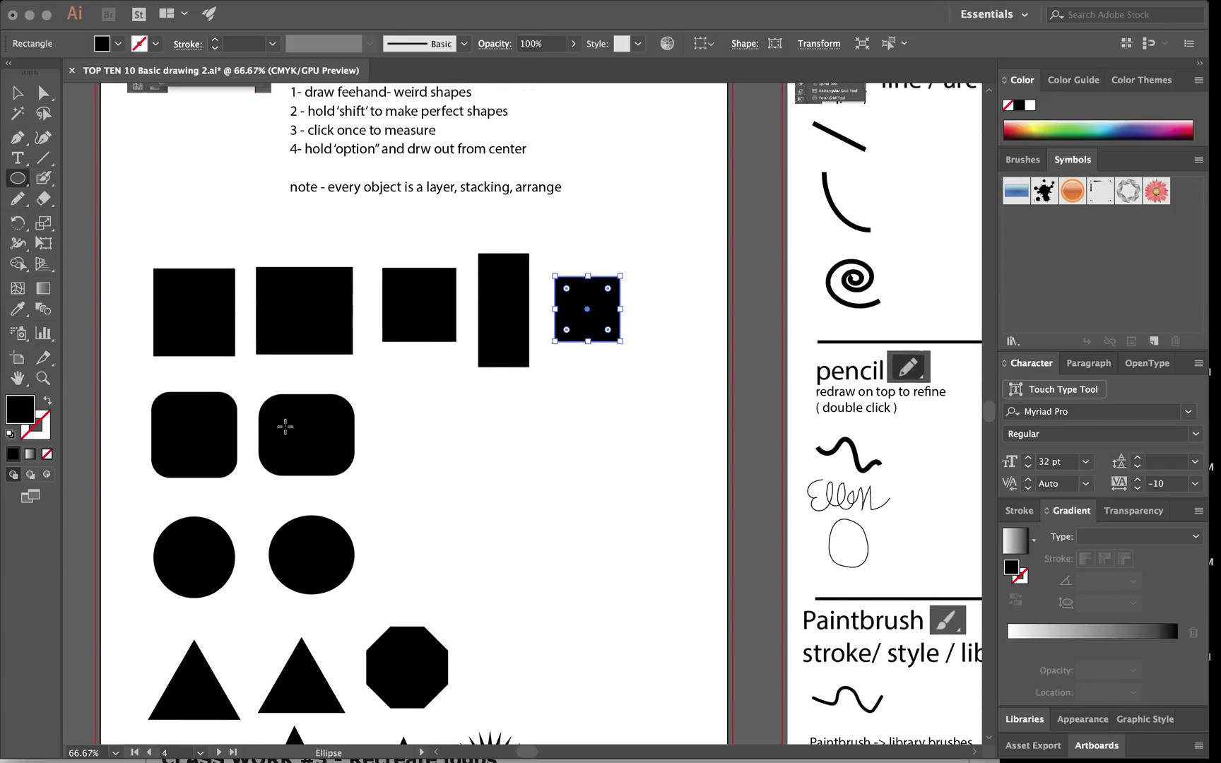
pyautogui.click(398, 524)
pyautogui.moveTo(398, 524); pyautogui.dragTo(443, 583)
pyautogui.moveTo(468, 501); pyautogui.dragTo(549, 577)
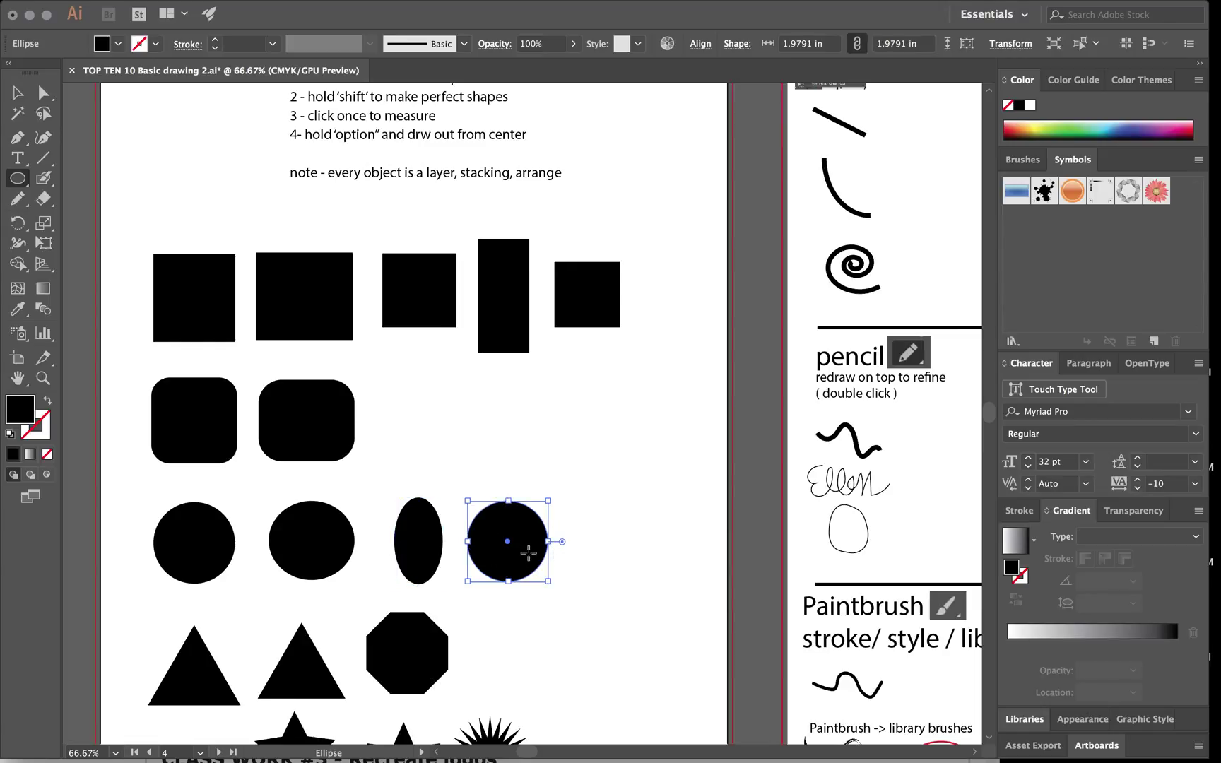
# - Highlight the note text "hold 'shift' to make perfect shapes" in the second instruction line
pyautogui.scroll(3, 477, 392)
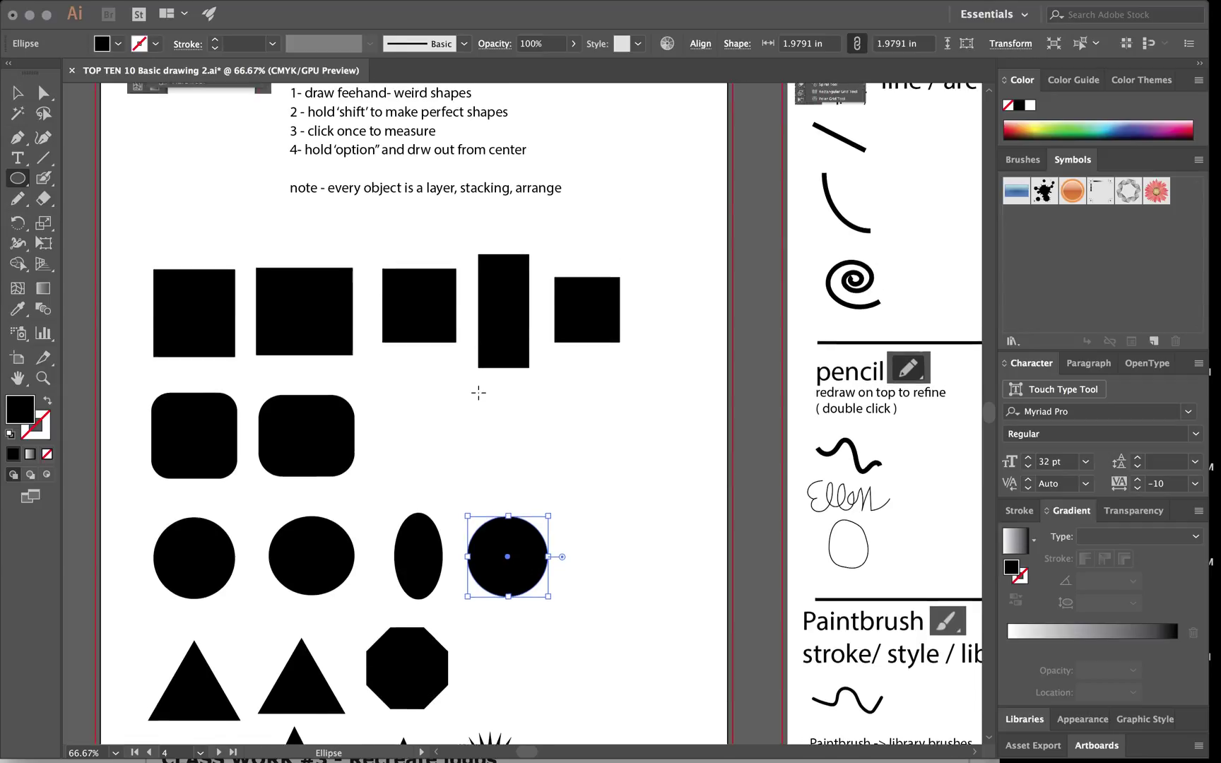
pyautogui.click(18, 157)
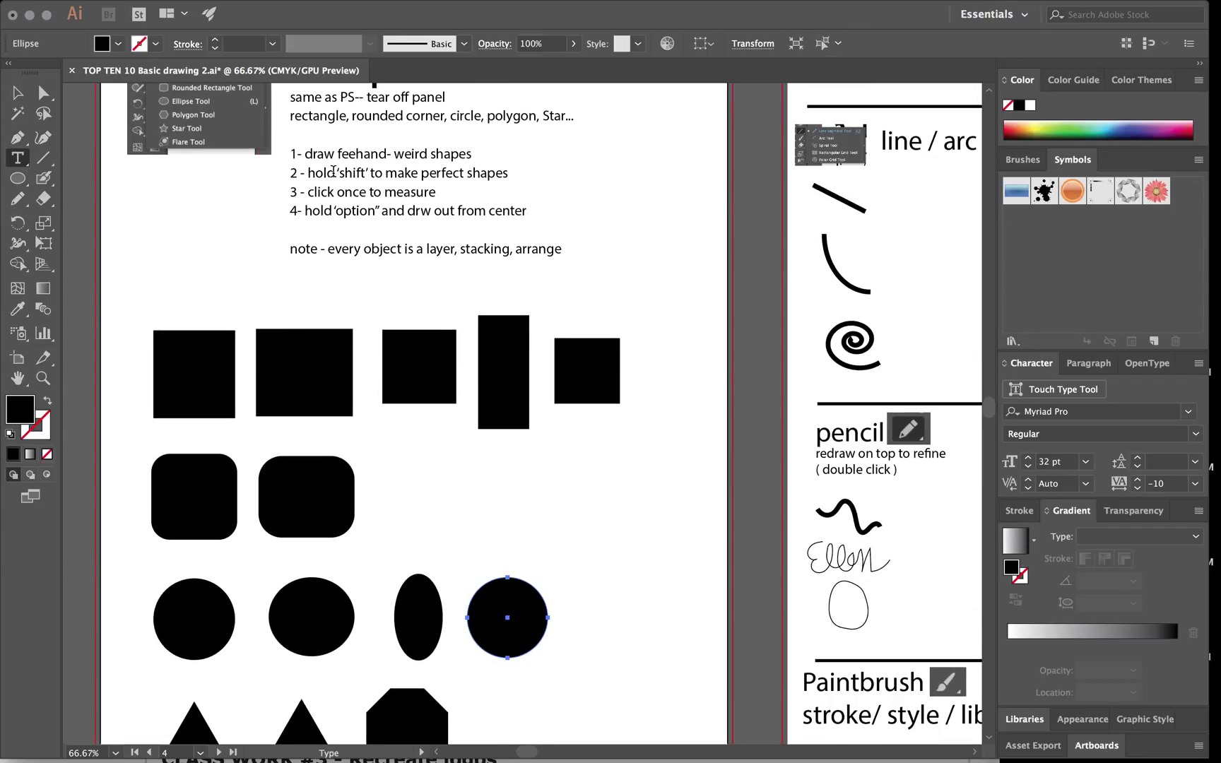
pyautogui.moveTo(307, 172); pyautogui.dragTo(466, 177)
pyautogui.moveTo(521, 184); pyautogui.dragTo(510, 173)
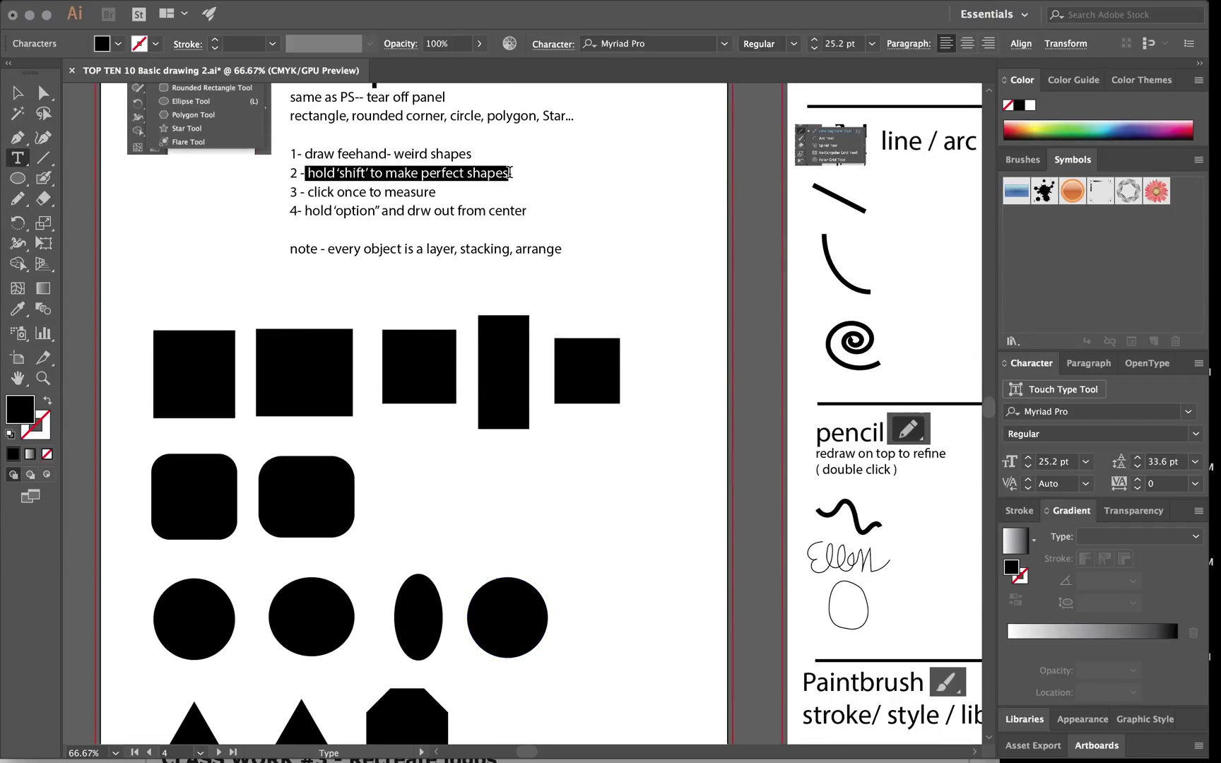
# - Create a rectangle with width 1 in and height 1 in at the right end of the square row
pyautogui.moveTo(18, 178); pyautogui.dragTo(85, 175)
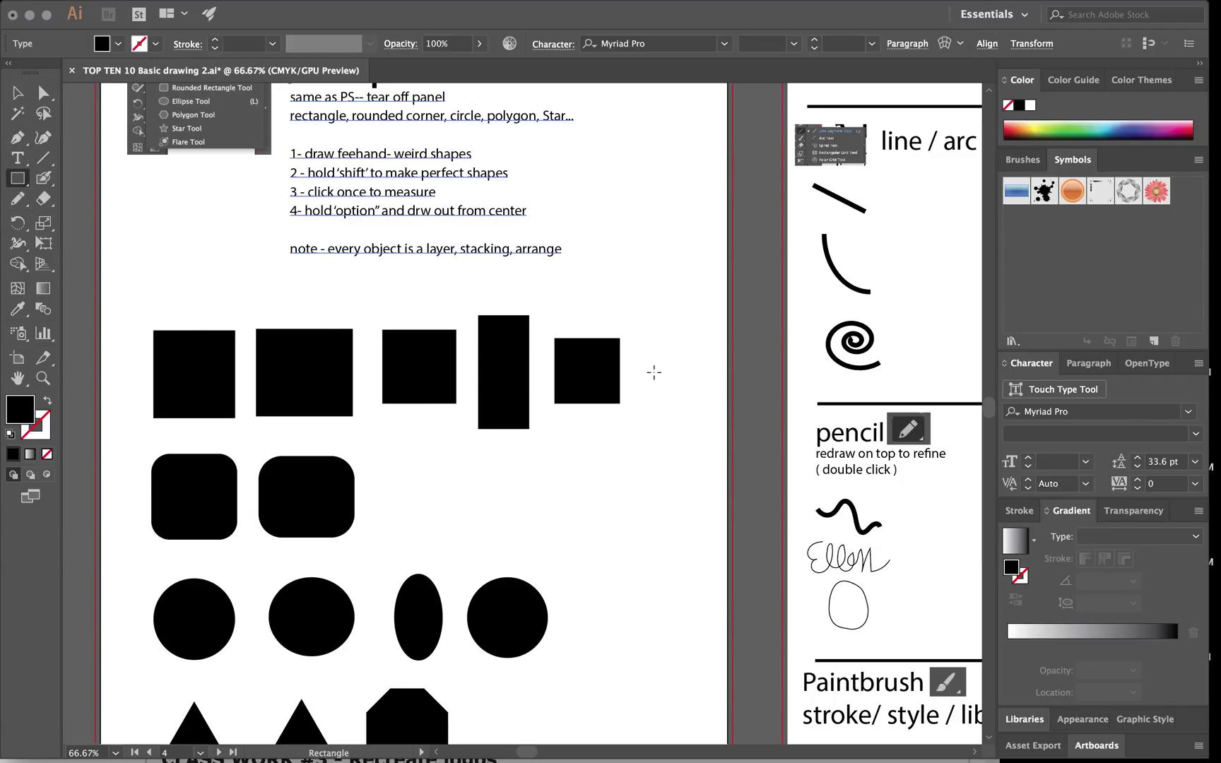
pyautogui.click(642, 349)
pyautogui.write('1')
pyautogui.press('Tab')
pyautogui.write('1')
pyautogui.click(124, 111)
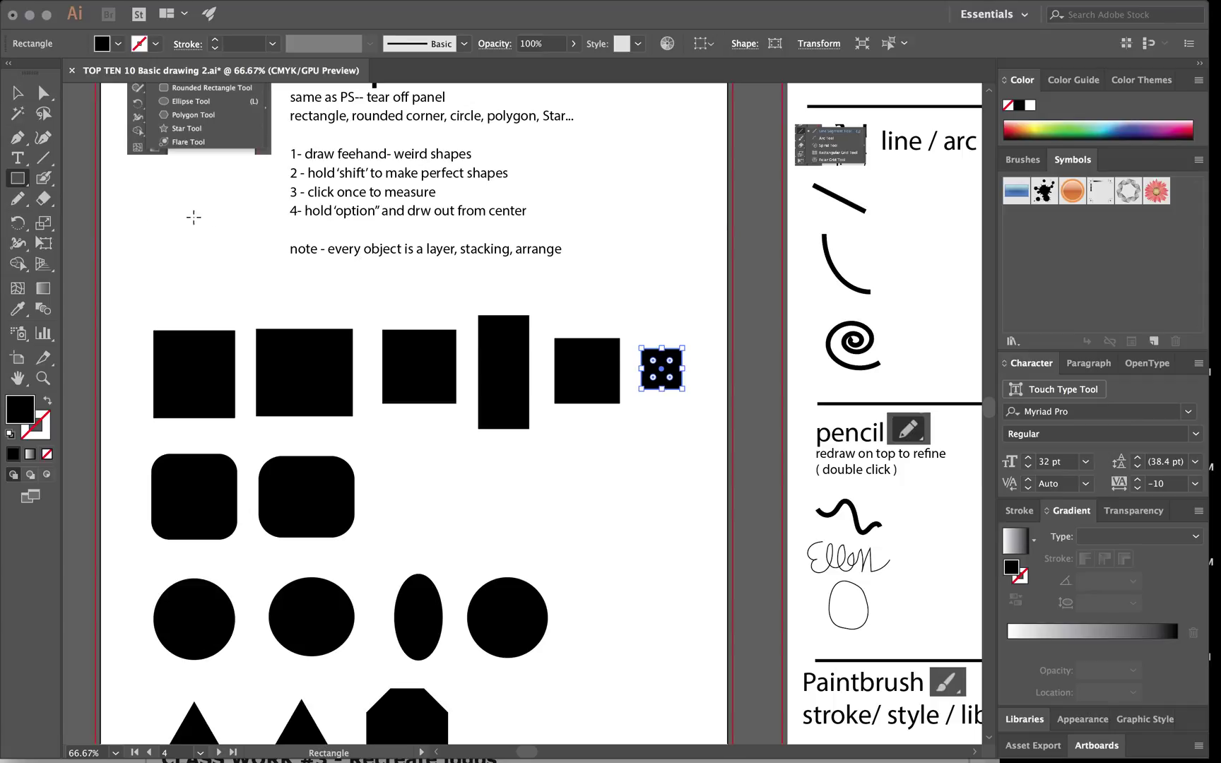
# - Create an ellipse with width 1 in and height 1 in at the right end of the circle row
pyautogui.moveTo(28, 187); pyautogui.dragTo(71, 218)
pyautogui.click(593, 597)
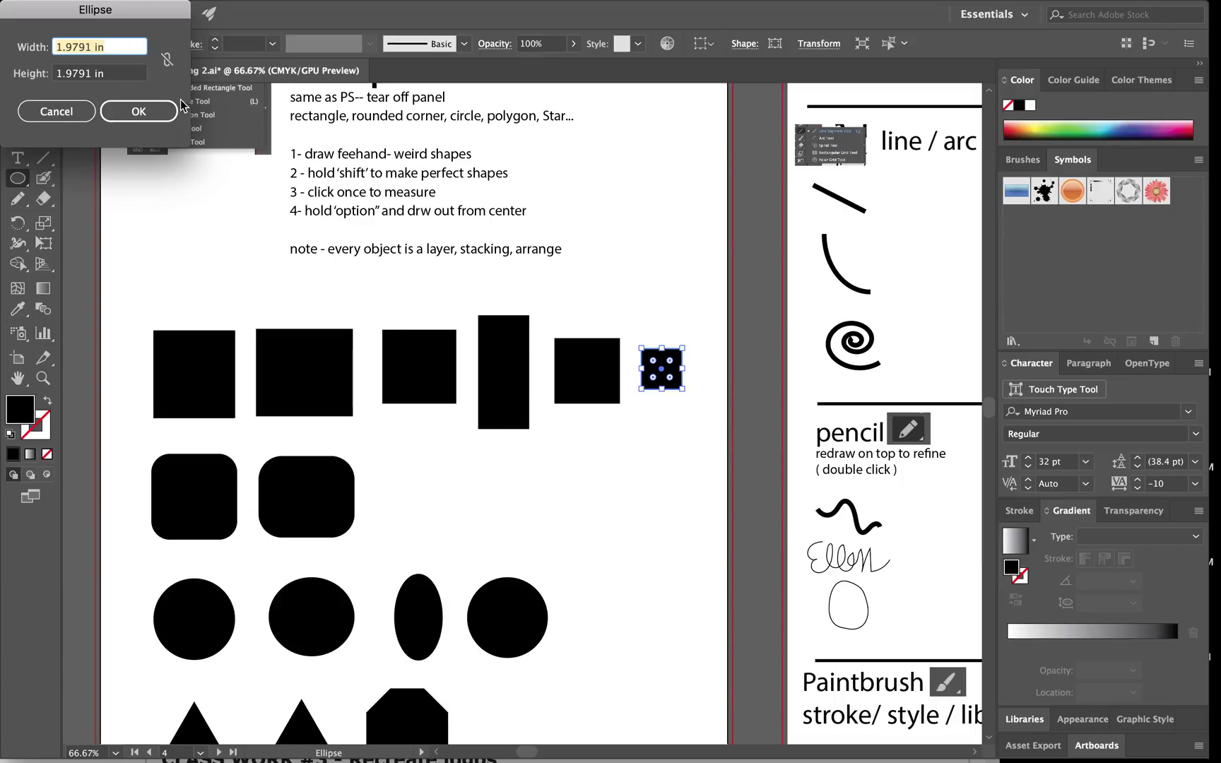
pyautogui.write('1')
pyautogui.press('Tab')
pyautogui.write('1')
pyautogui.click(136, 117)
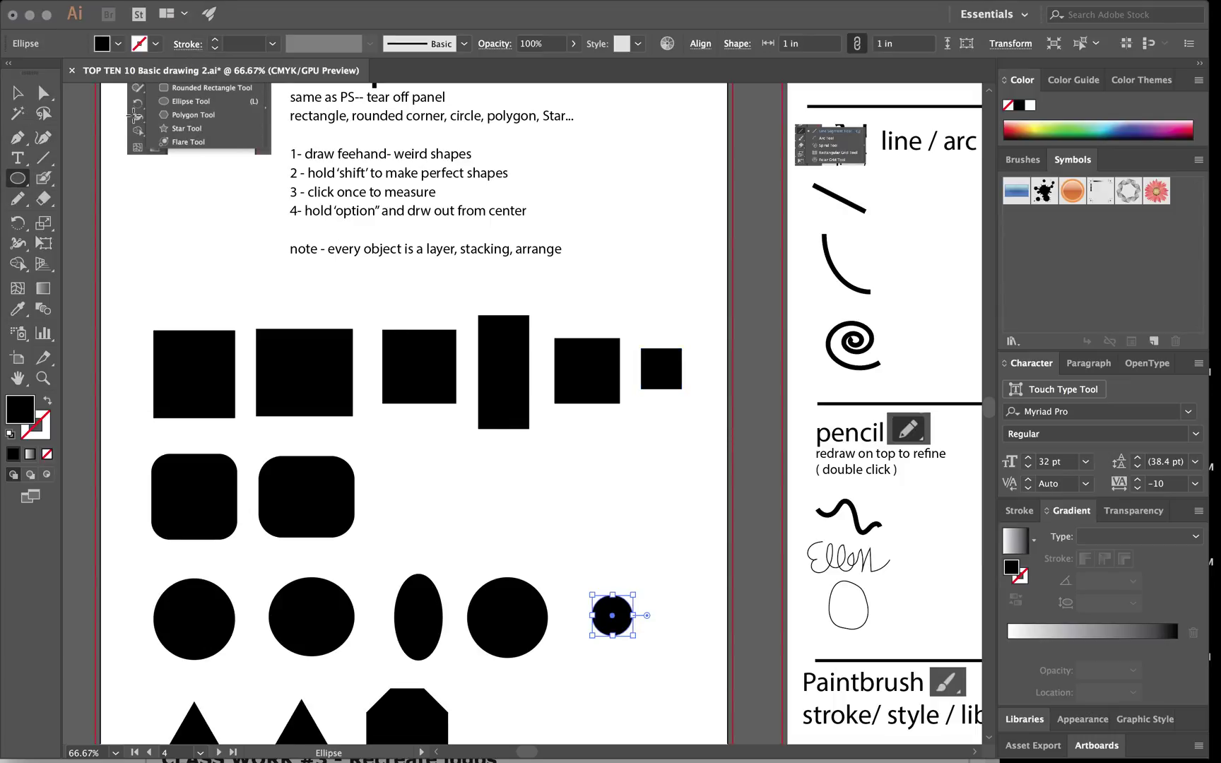
# - Highlight the instruction line "3 - click once to measure" in the notes
pyautogui.click(18, 158)
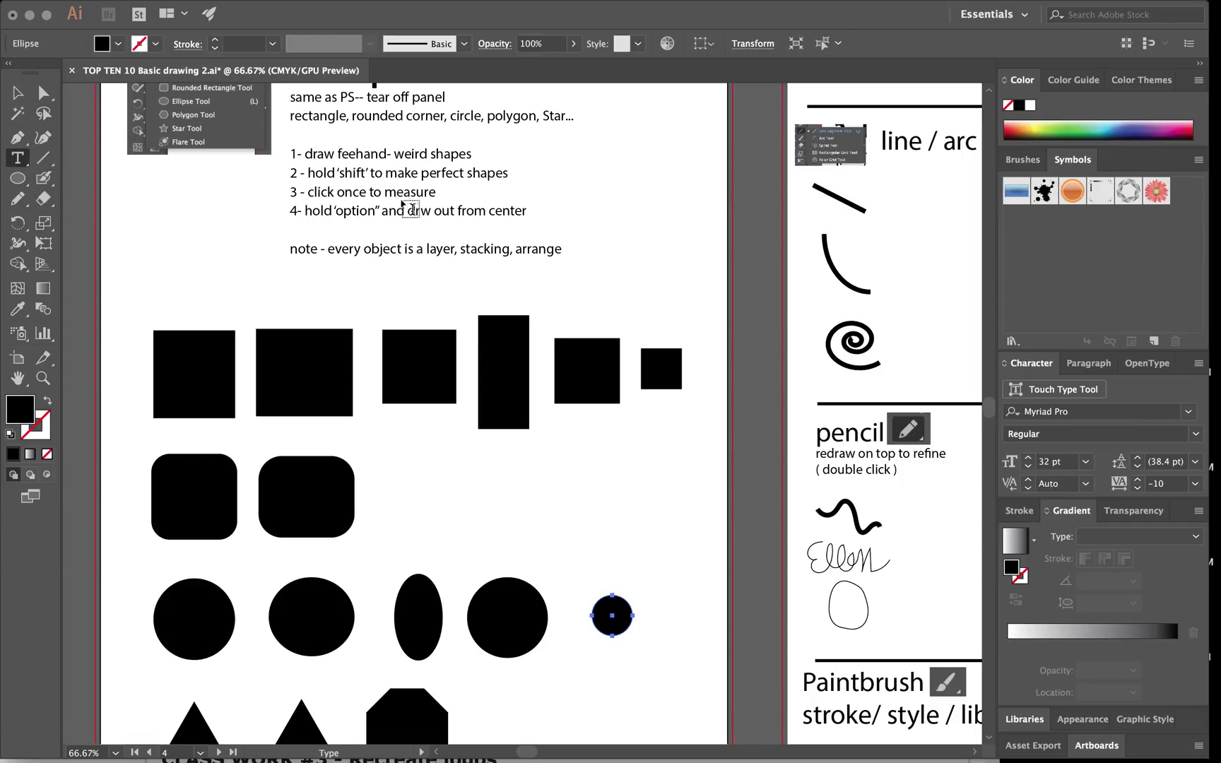
pyautogui.click(400, 194)
pyautogui.moveTo(438, 193); pyautogui.dragTo(274, 190)
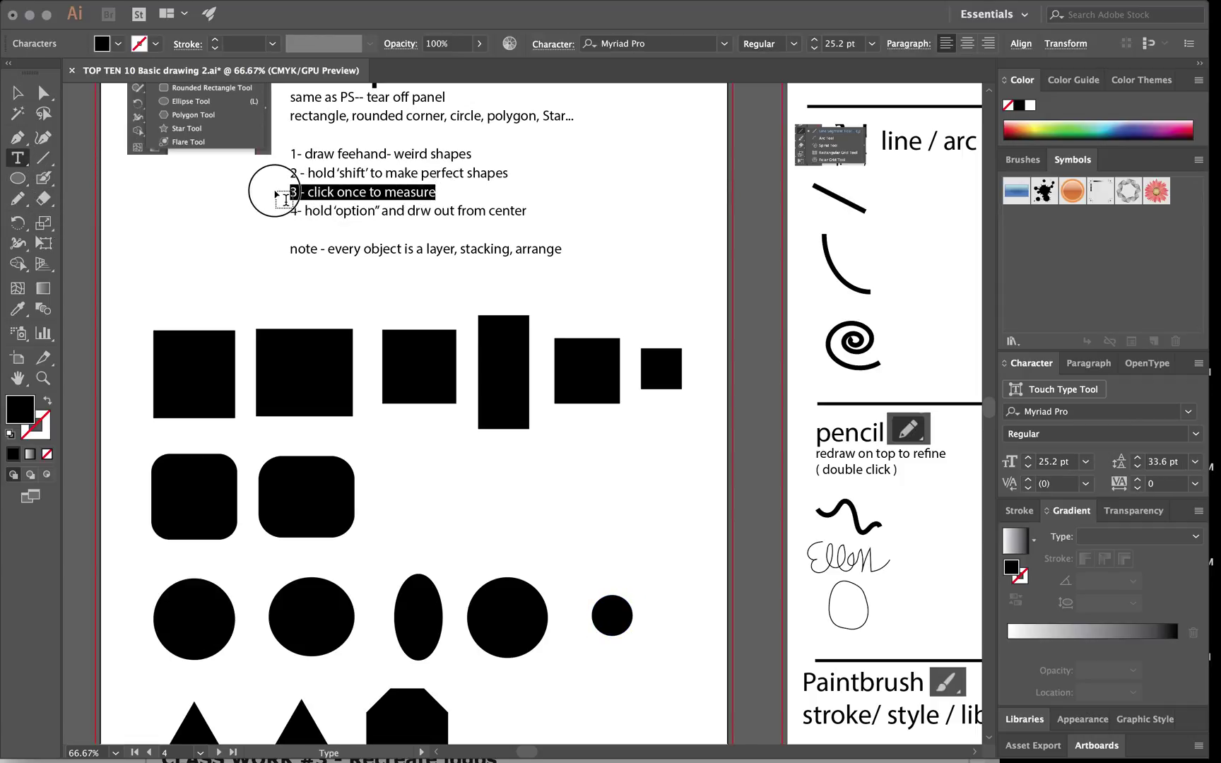
# - Draw a perfect circle about 2.37 in across outward from its center, in the empty space right of the rounded rectangles
pyautogui.scroll(-3, 275, 189)
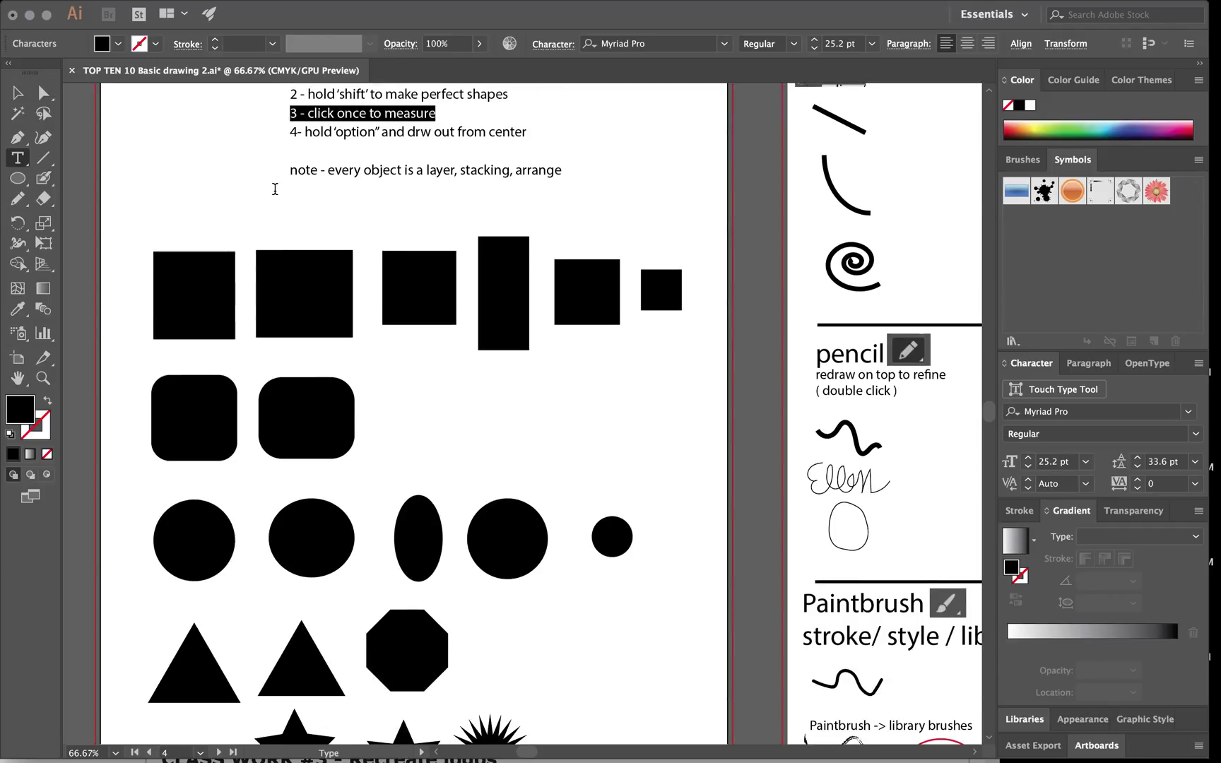
pyautogui.moveTo(17, 178); pyautogui.dragTo(71, 221)
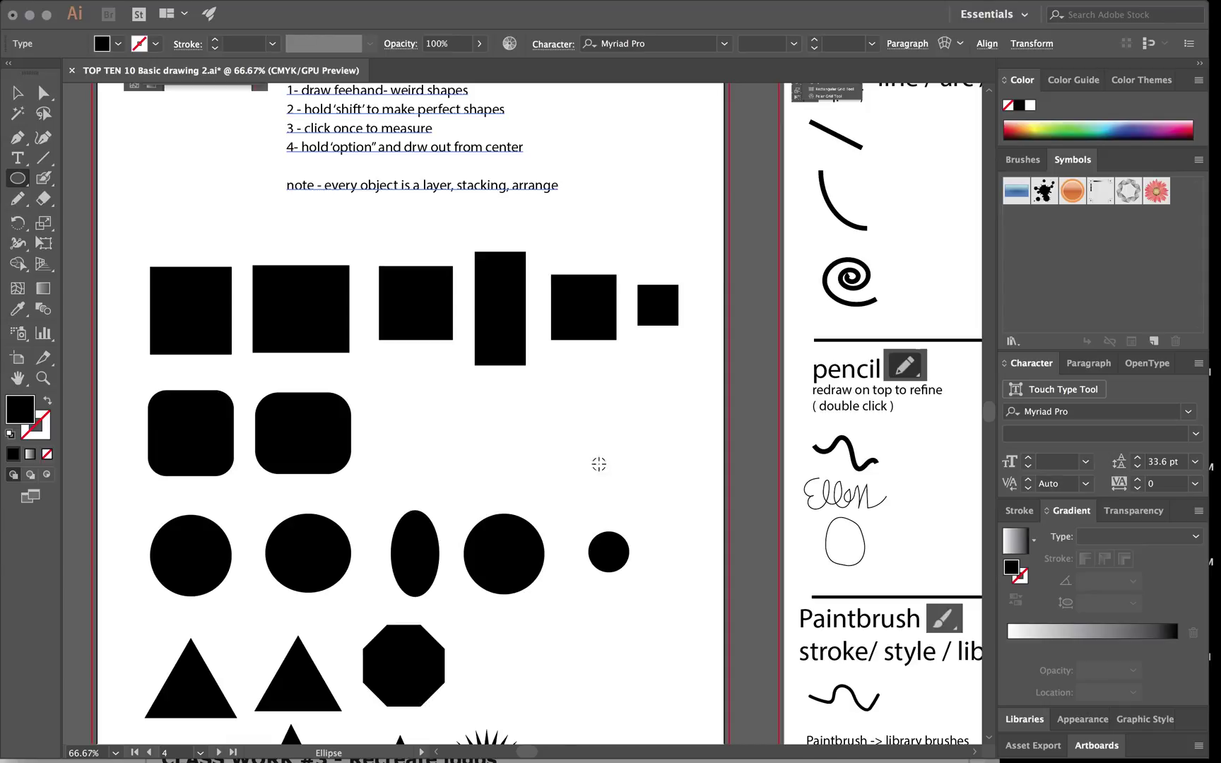
pyautogui.moveTo(589, 439); pyautogui.dragTo(651, 480)
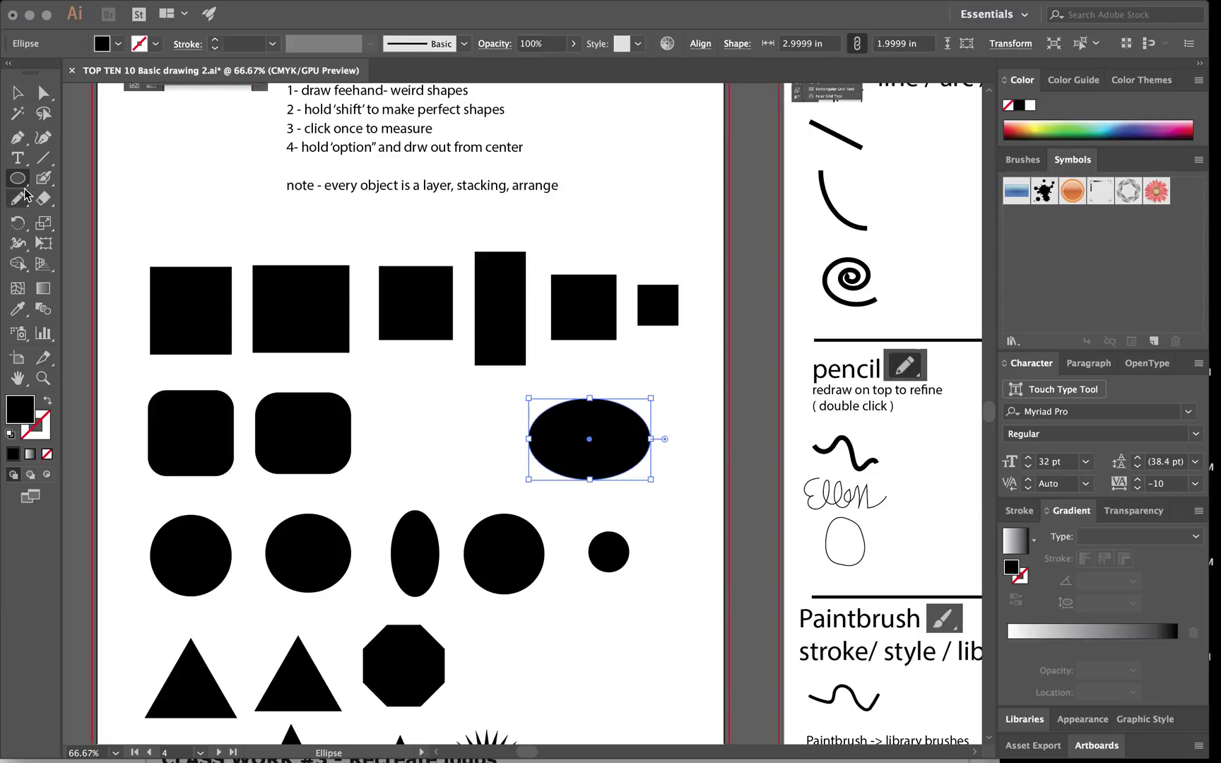
pyautogui.press('super+z')
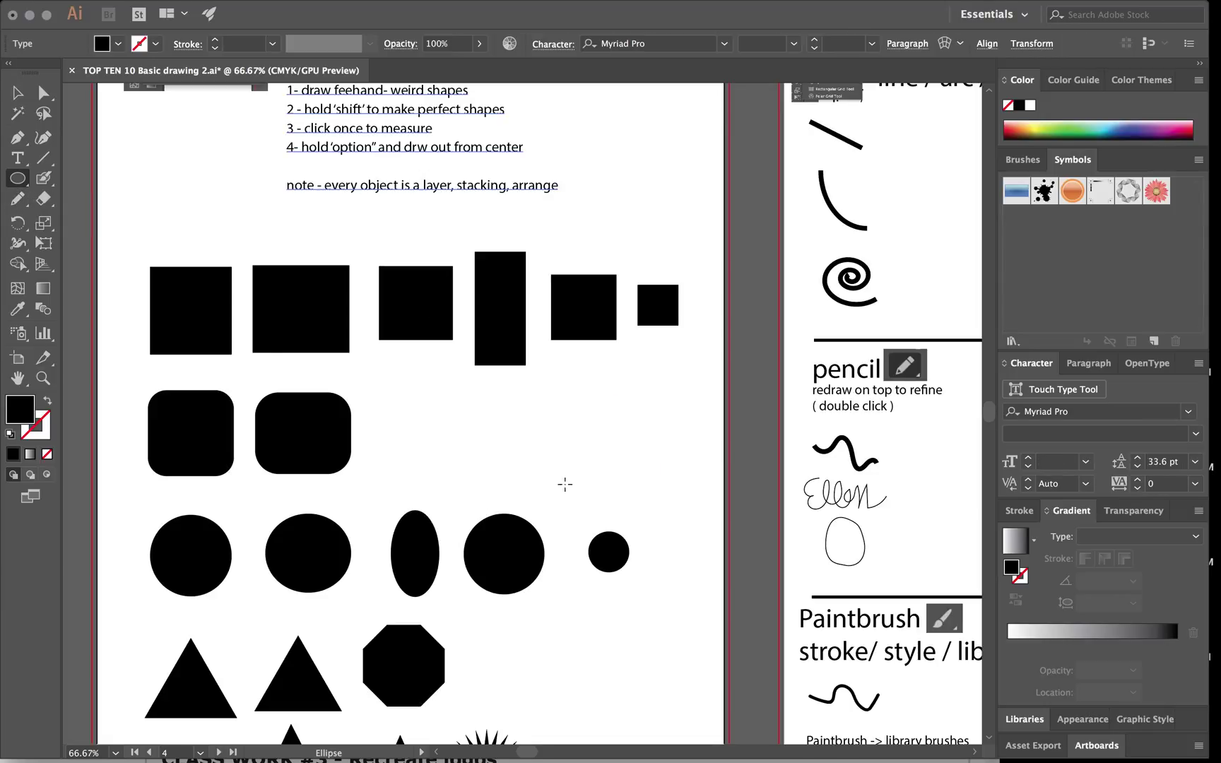
pyautogui.moveTo(584, 436)
pyautogui.mouseDown()
pyautogui.moveTo(649, 482)
pyautogui.moveTo(684, 452)
pyautogui.moveTo(667, 511)
pyautogui.moveTo(785, 565)
pyautogui.moveTo(632, 464)
pyautogui.moveTo(612, 434)
pyautogui.moveTo(634, 456)
pyautogui.mouseUp()
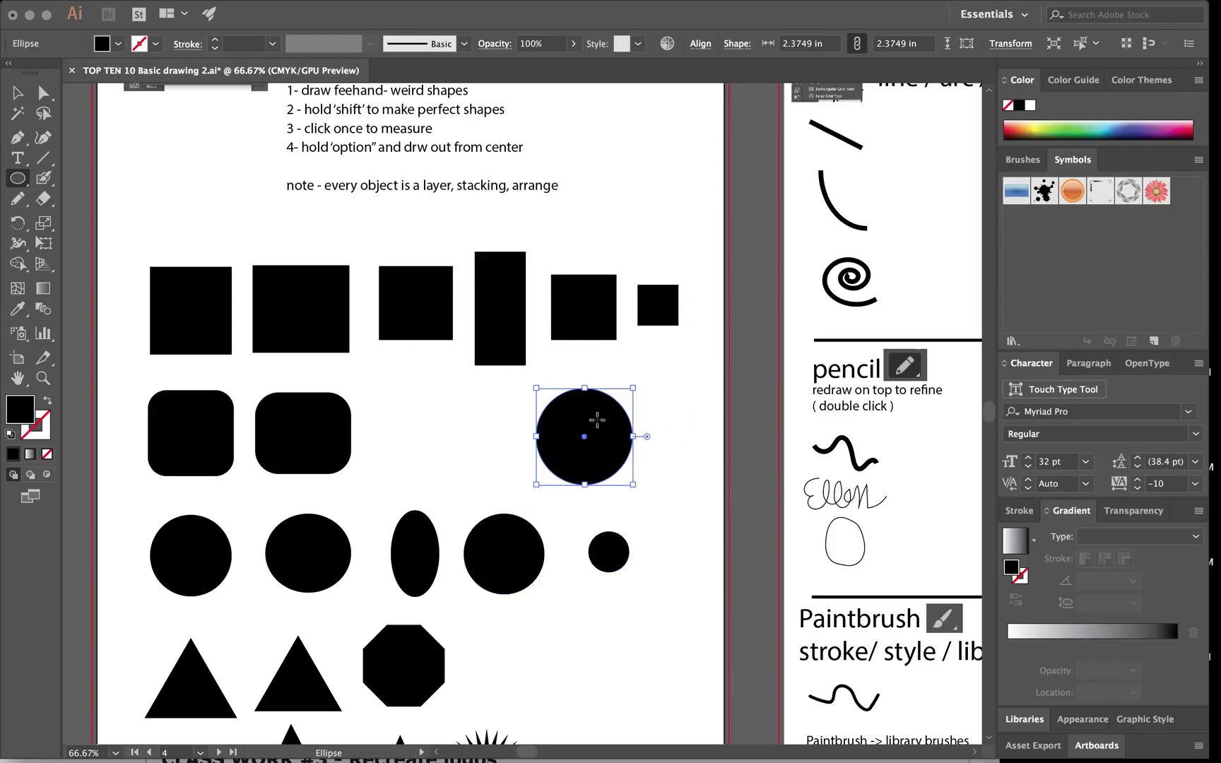
# - Correct "drw" to "draw" in the fourth instruction line of the shape tool notes
pyautogui.click(18, 158)
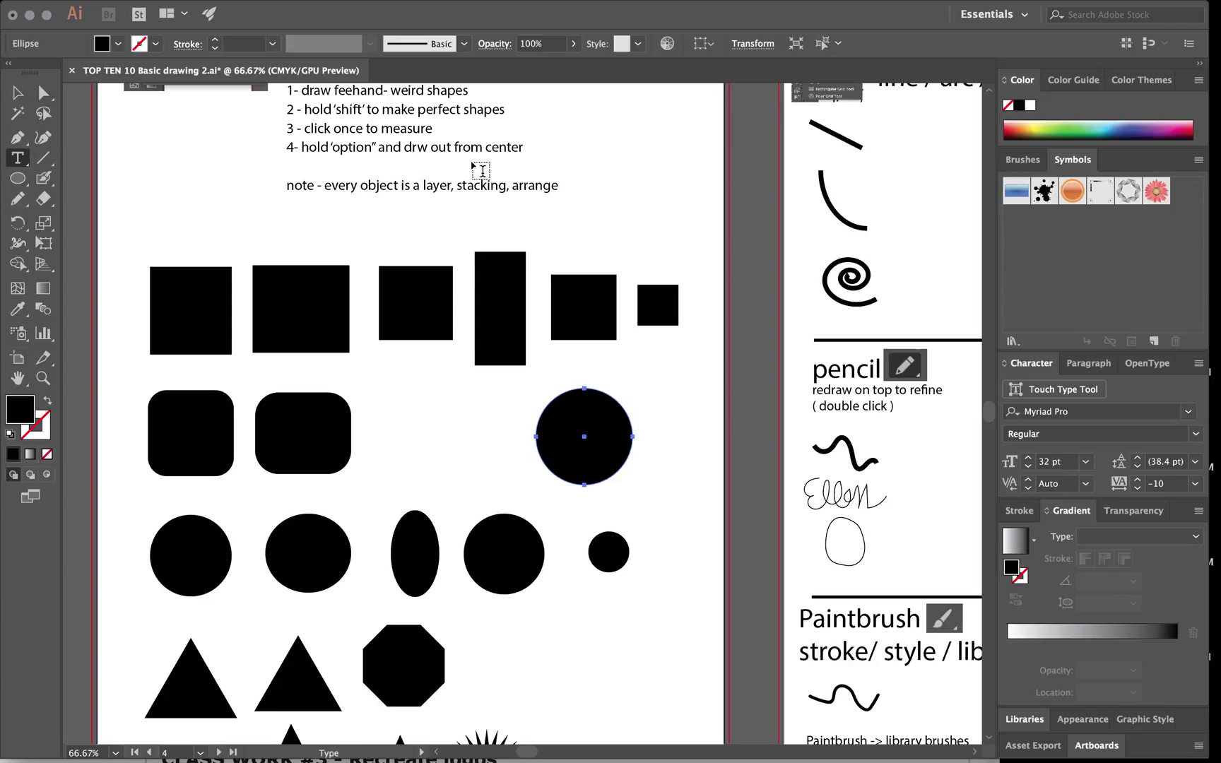
pyautogui.moveTo(524, 147); pyautogui.dragTo(290, 150)
pyautogui.click(420, 147)
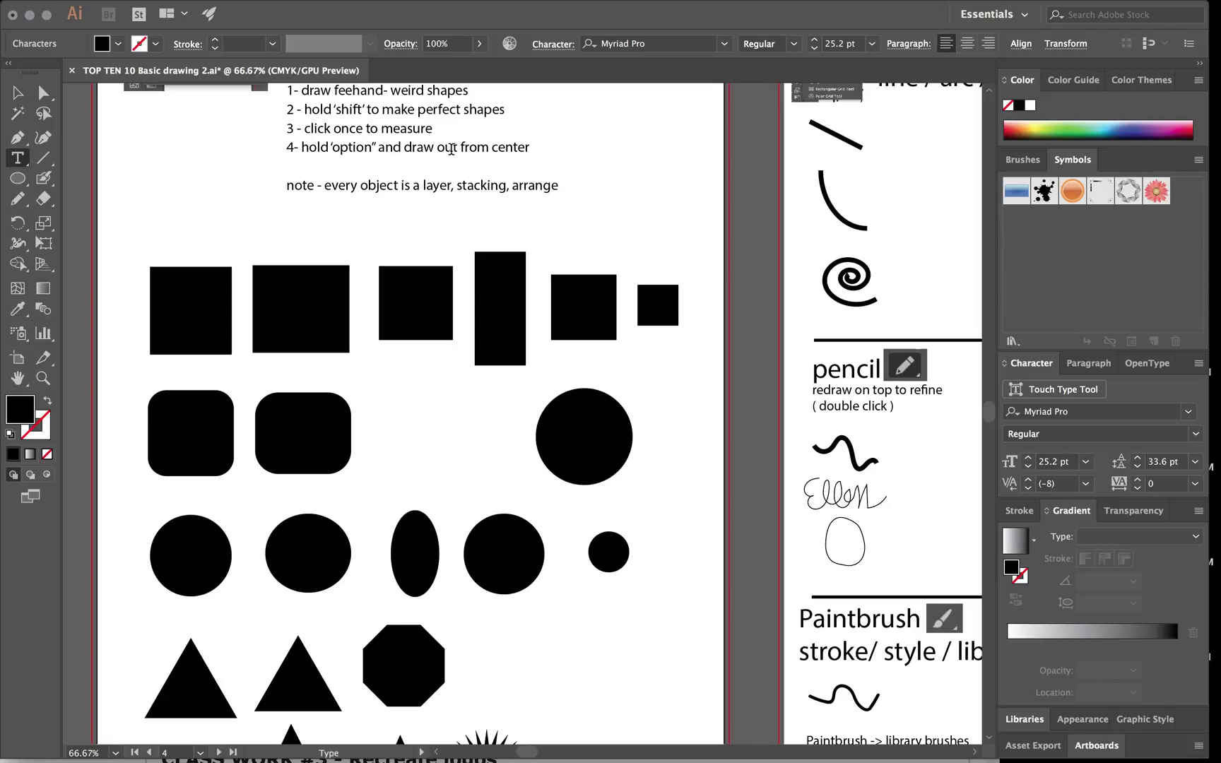
# - Move the large circle so that it overlaps the right side of the second rounded rectangle
pyautogui.scroll(3, 451, 148)
pyautogui.hscroll(2, 451, 148)
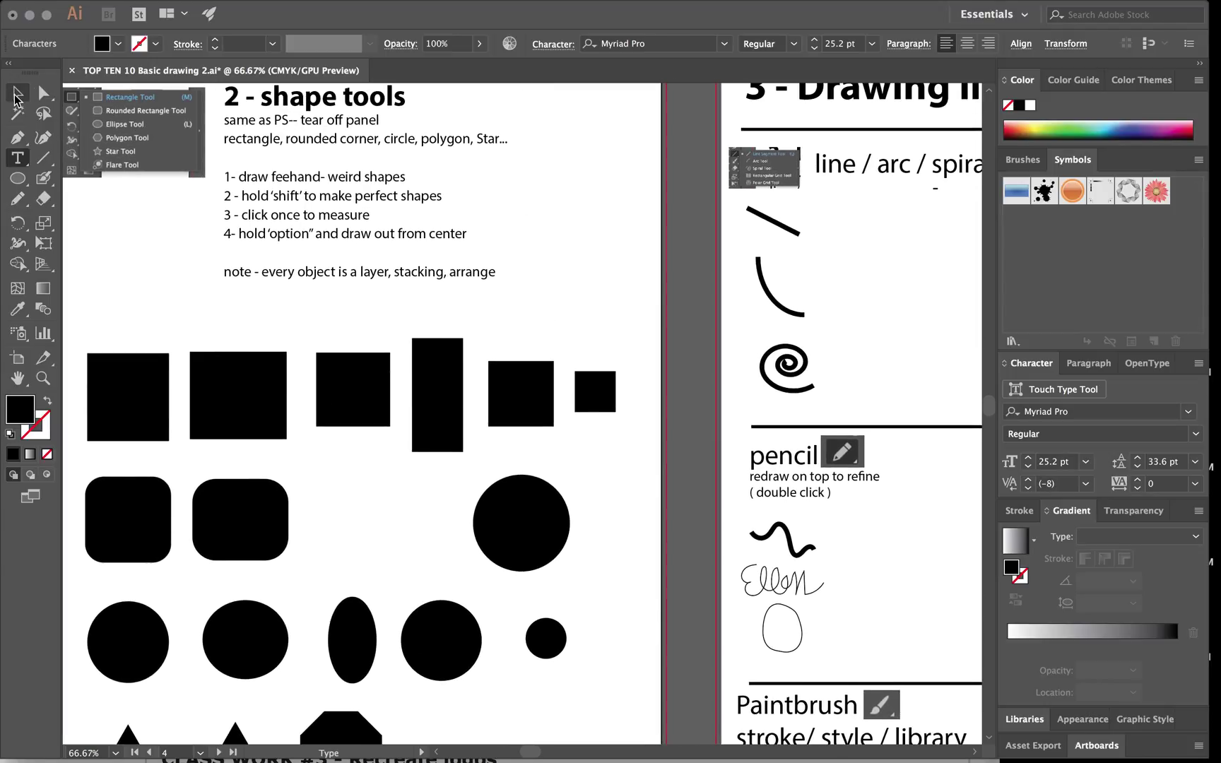
pyautogui.click(16, 96)
pyautogui.click(368, 494)
pyautogui.moveTo(504, 518); pyautogui.dragTo(272, 532)
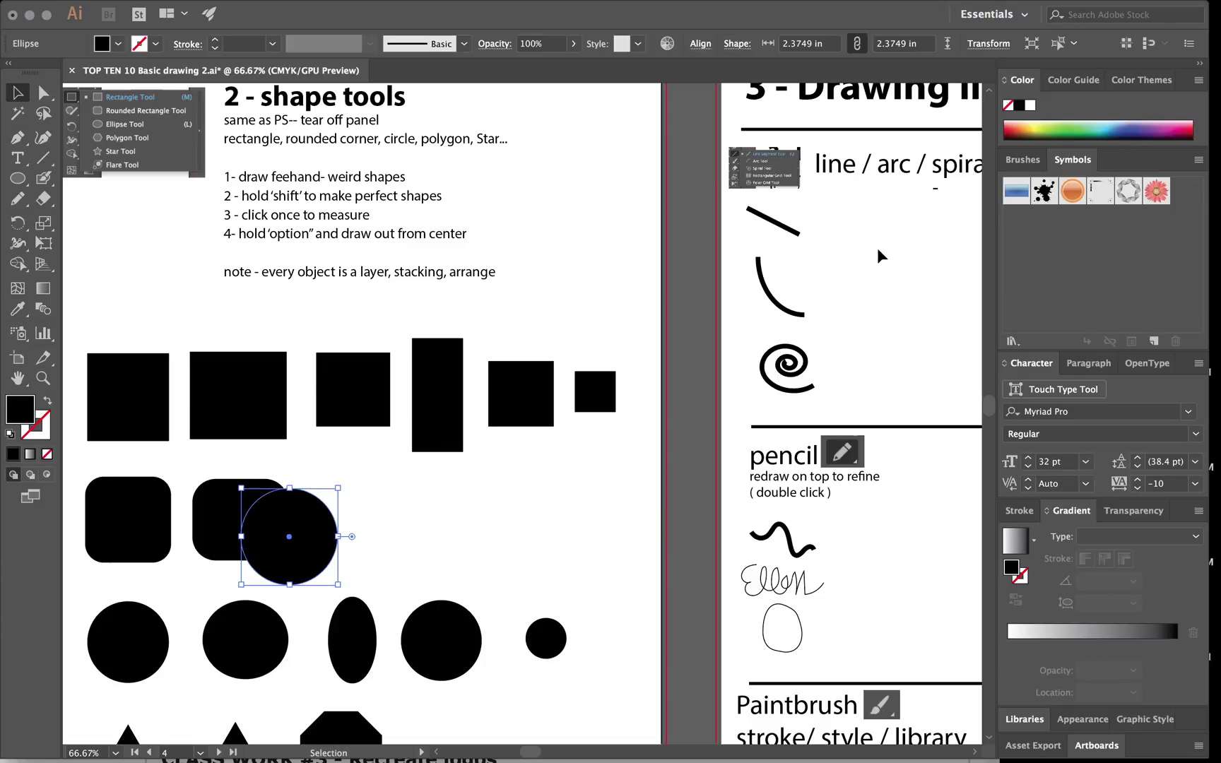
# - Show the document's layers and expand Layer 1 to examine the stacking of its individual objects
pyautogui.click(468, 9)
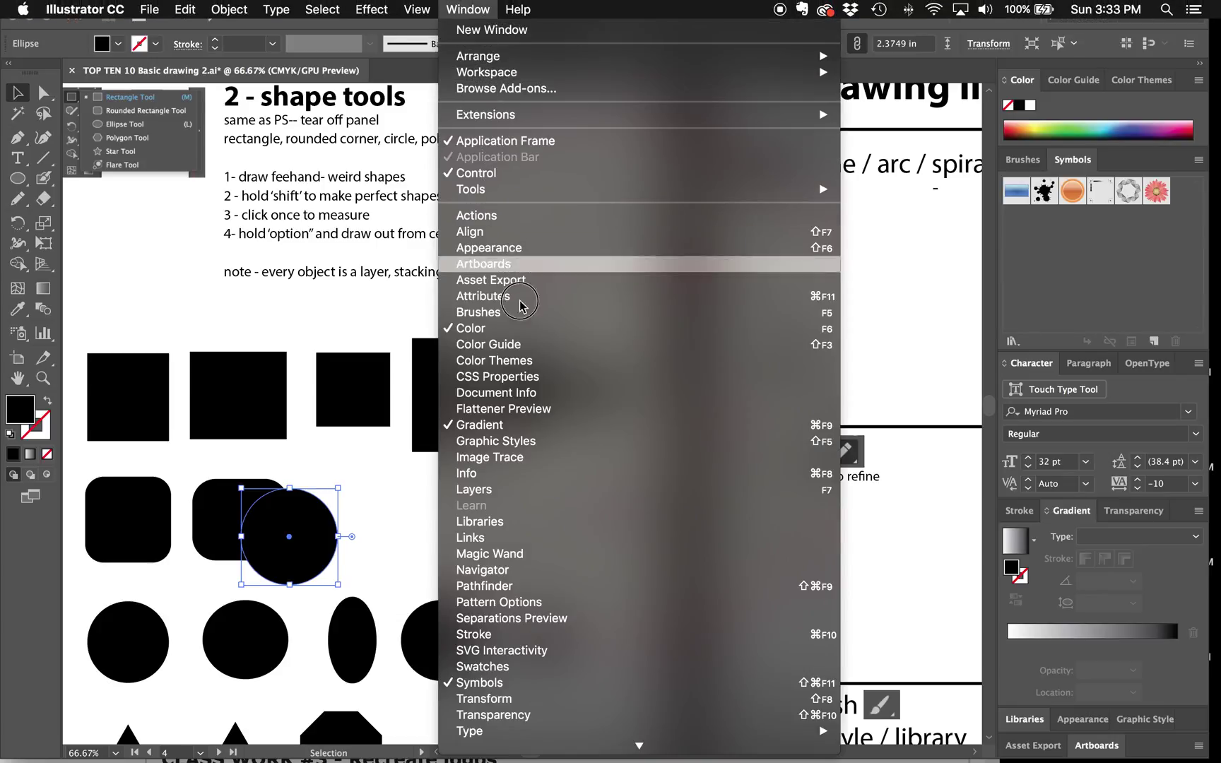
pyautogui.click(544, 490)
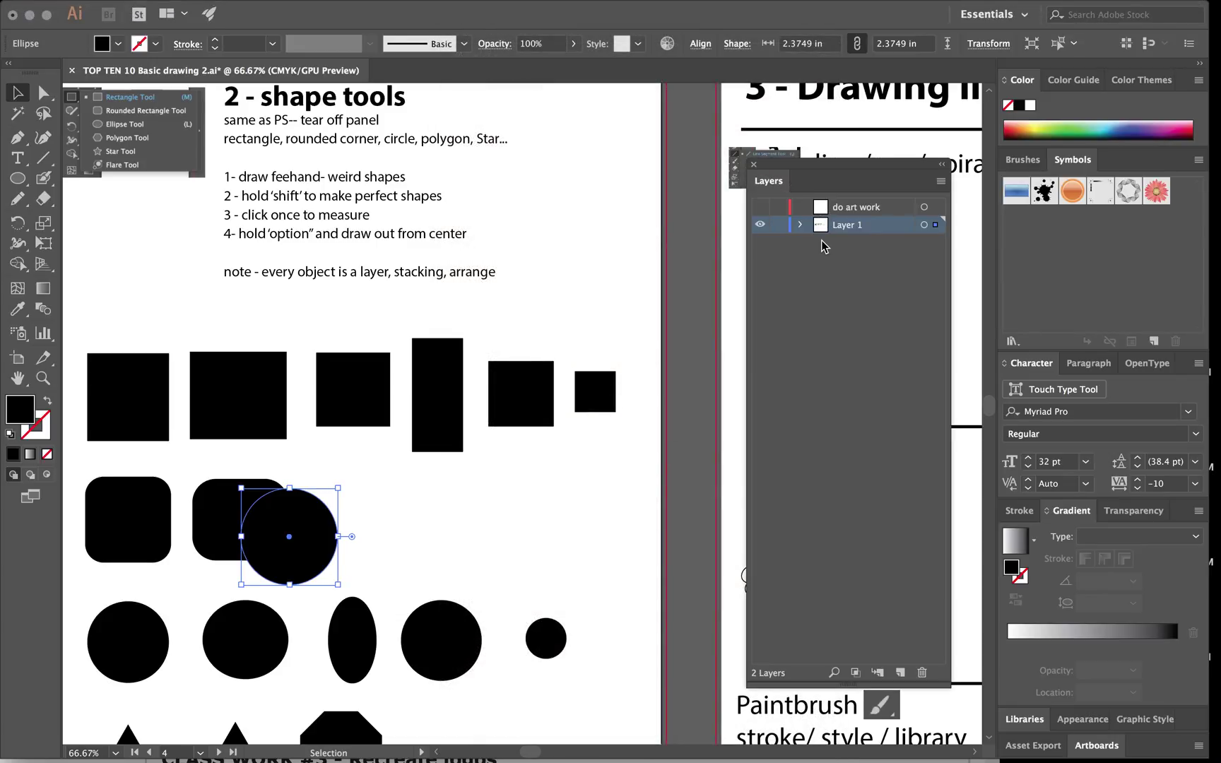
pyautogui.click(800, 225)
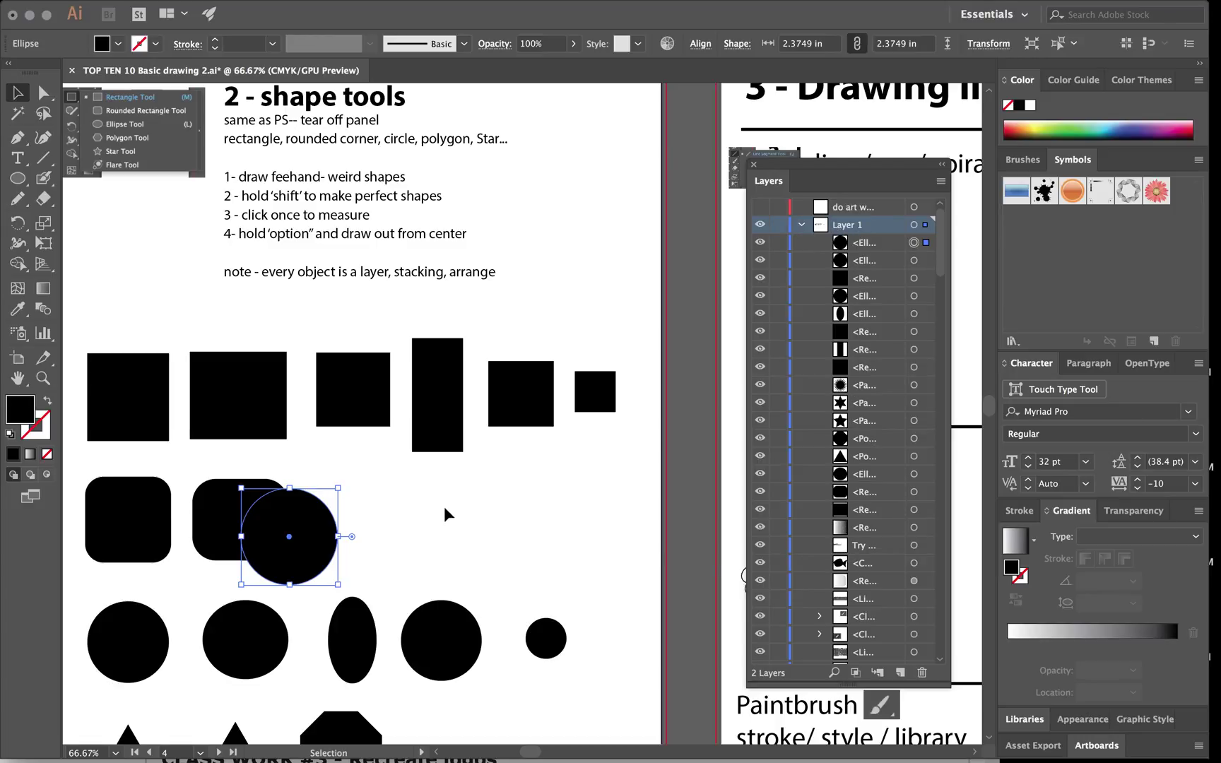
# - Move the large circle clear of the second rounded rectangle to its right, deselect it, and close the layers list
pyautogui.moveTo(316, 514); pyautogui.dragTo(340, 519)
pyautogui.click(523, 514)
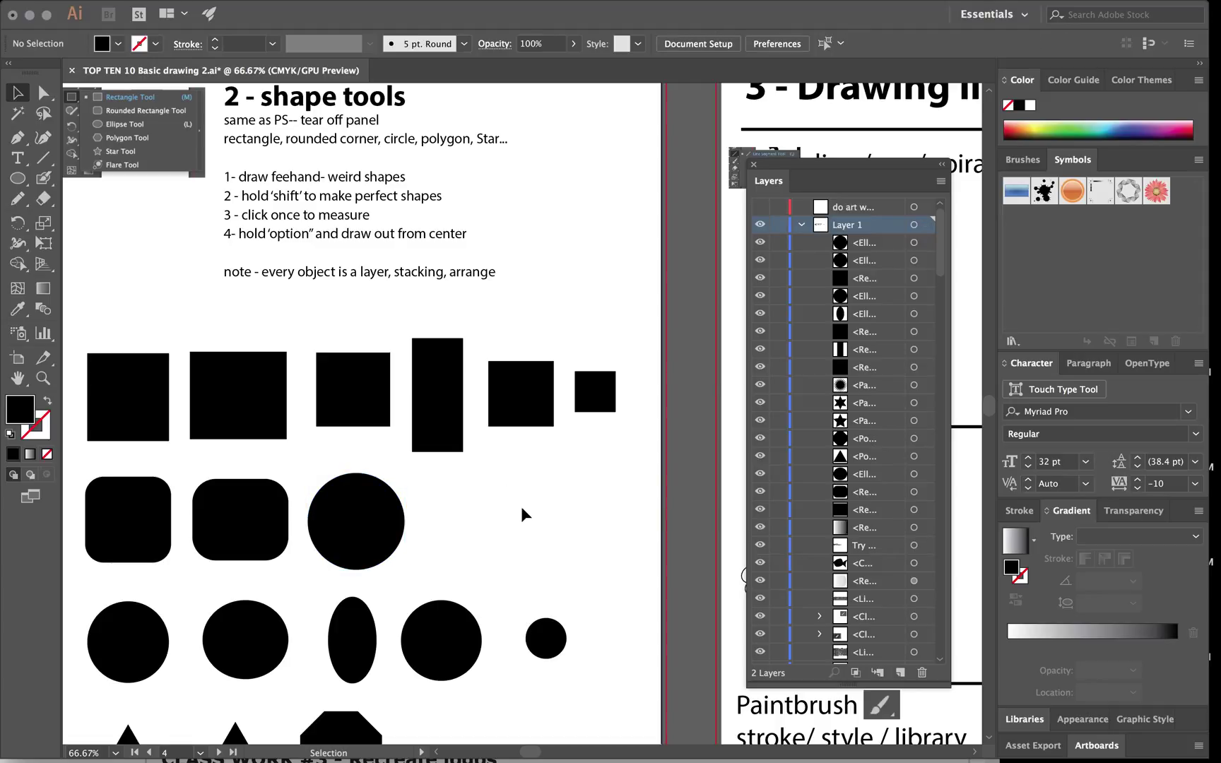
pyautogui.click(753, 166)
# - Draw a short downward-sloping line segment beside the sample line on the "3 - Drawing lines" artboard
pyautogui.scroll(5, 624, 431)
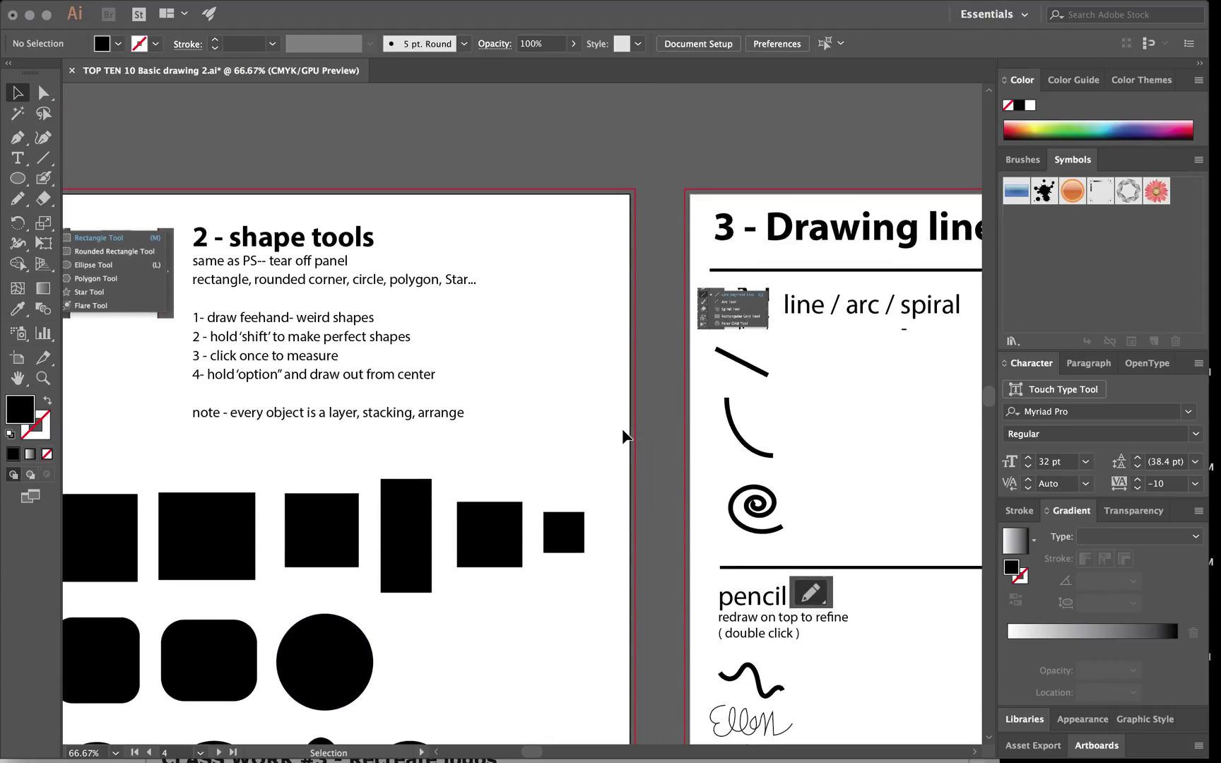
pyautogui.hscroll(5, 624, 436)
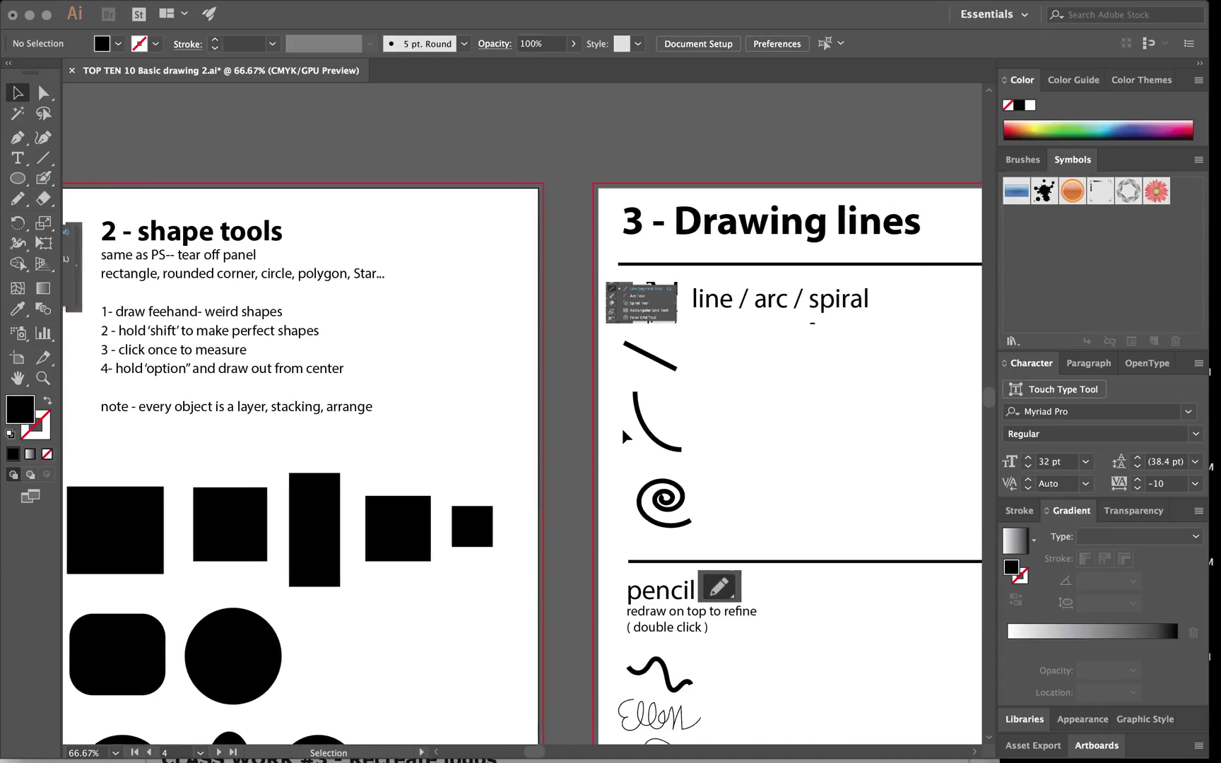
pyautogui.scroll(-1, 625, 436)
pyautogui.hscroll(6, 624, 436)
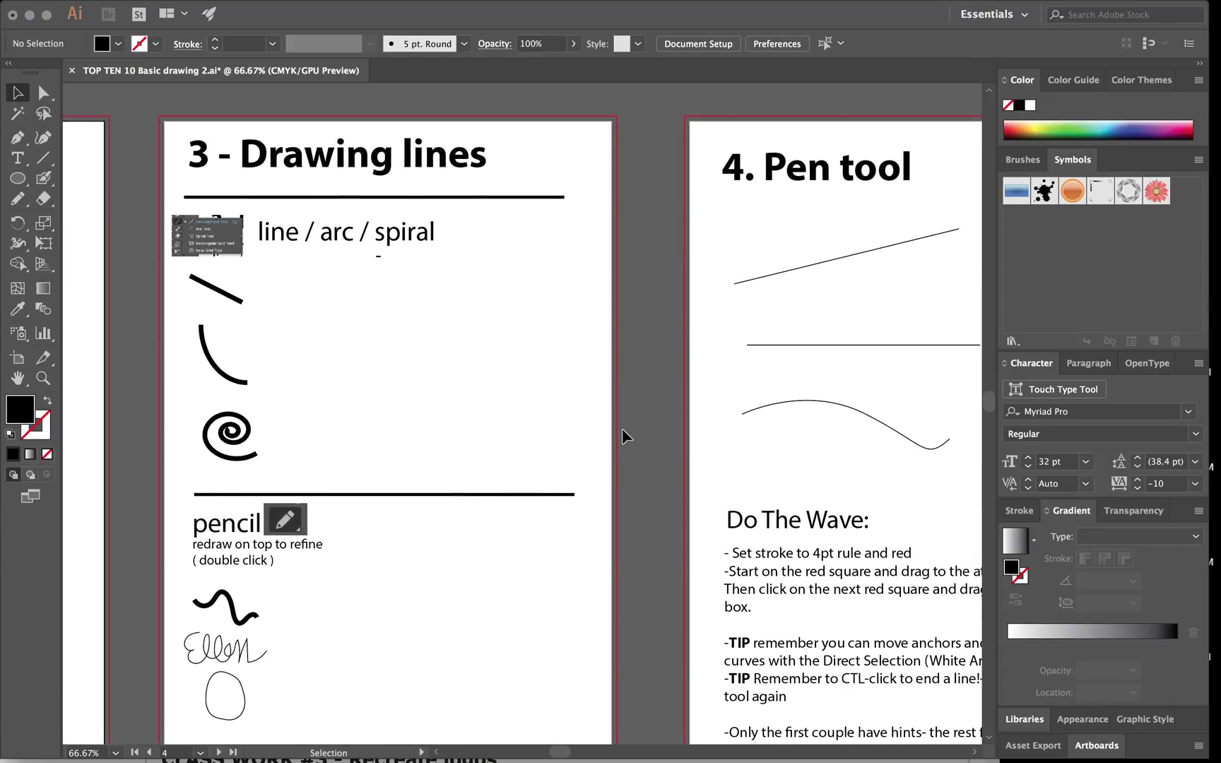
pyautogui.click(43, 158)
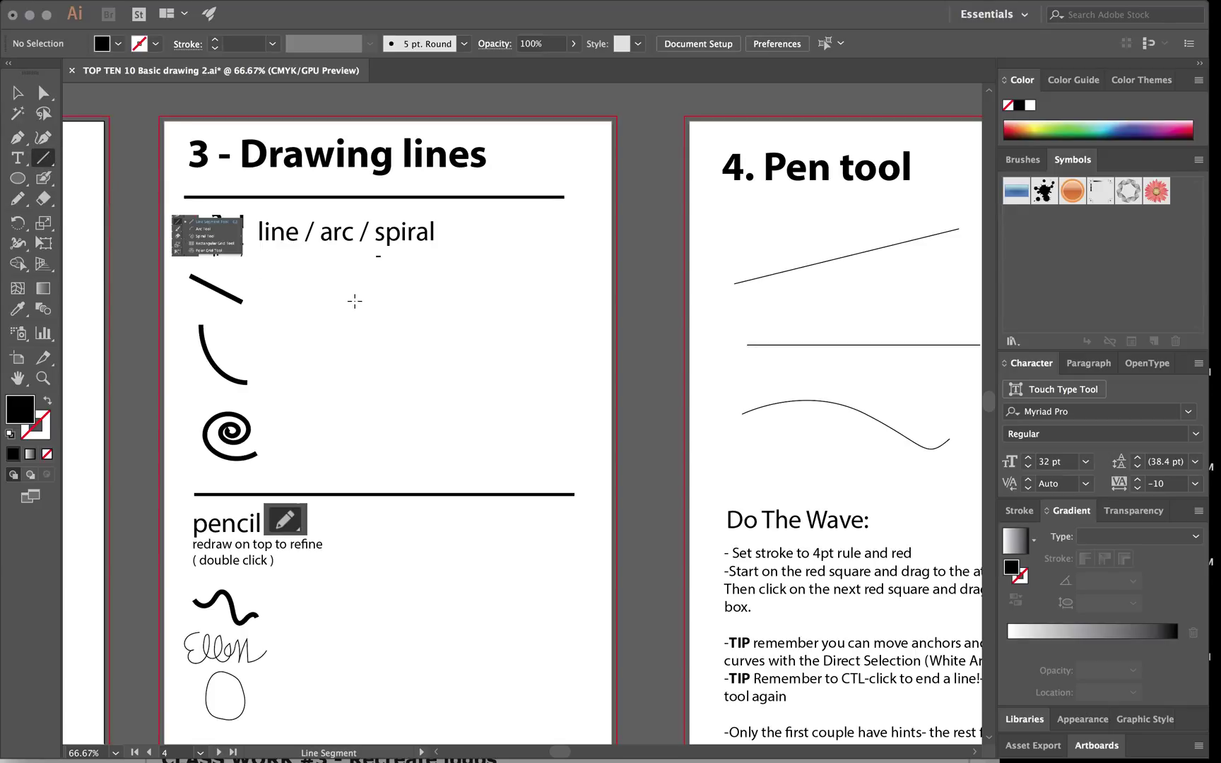
pyautogui.moveTo(273, 269); pyautogui.dragTo(343, 303)
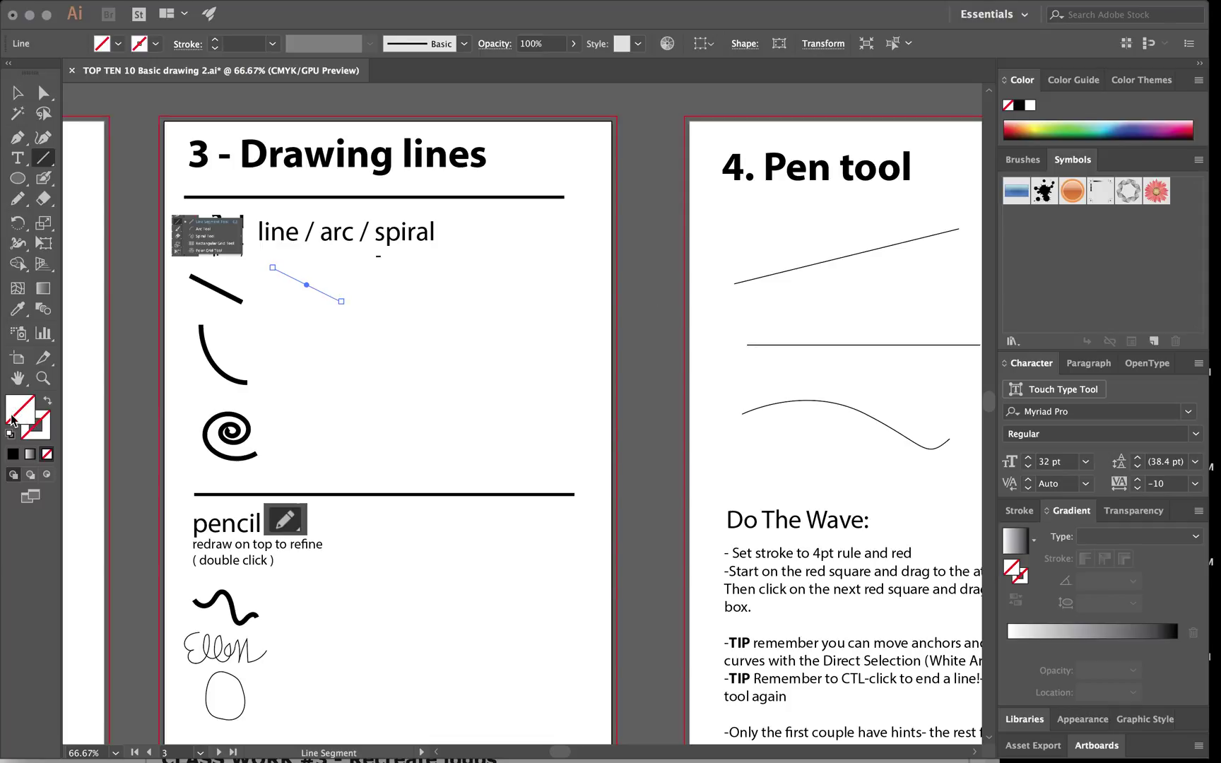
# - Apply the default fill and stroke to the new line segment and set its stroke weight to 7 pt
pyautogui.click(46, 426)
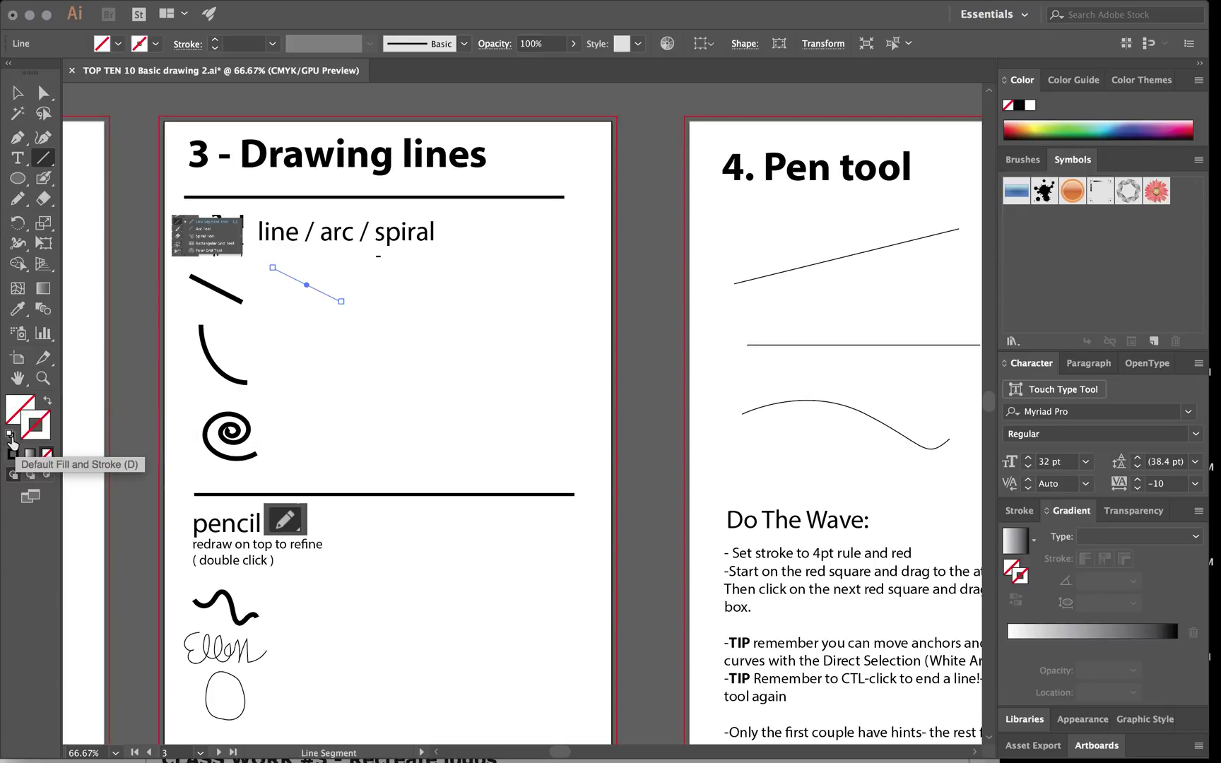
pyautogui.click(9, 435)
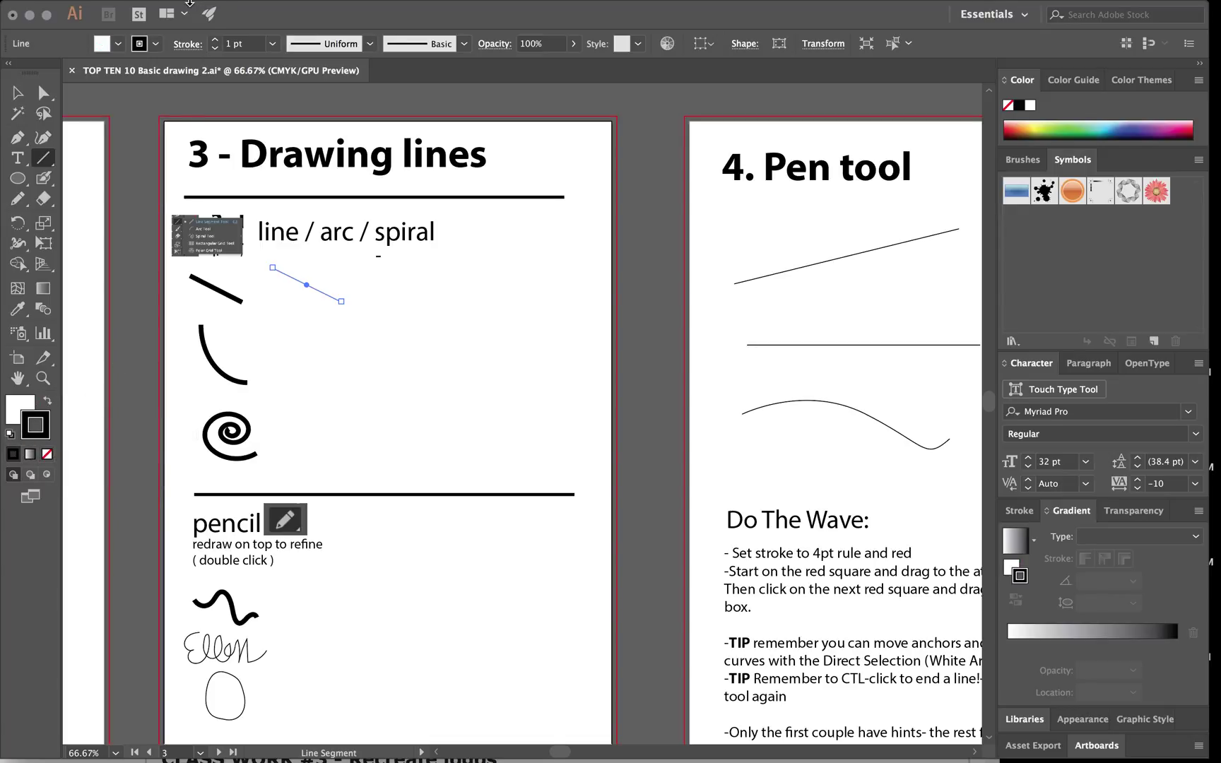
pyautogui.click(215, 40)
pyautogui.click(216, 40)
pyautogui.click(215, 41)
pyautogui.click(216, 40)
pyautogui.click(215, 41)
pyautogui.click(216, 40)
# - Draw a second, longer downward-sloping line segment beside the first, set its stroke weight to 1 pt, and deselect it
pyautogui.click(43, 378)
pyautogui.click(328, 365)
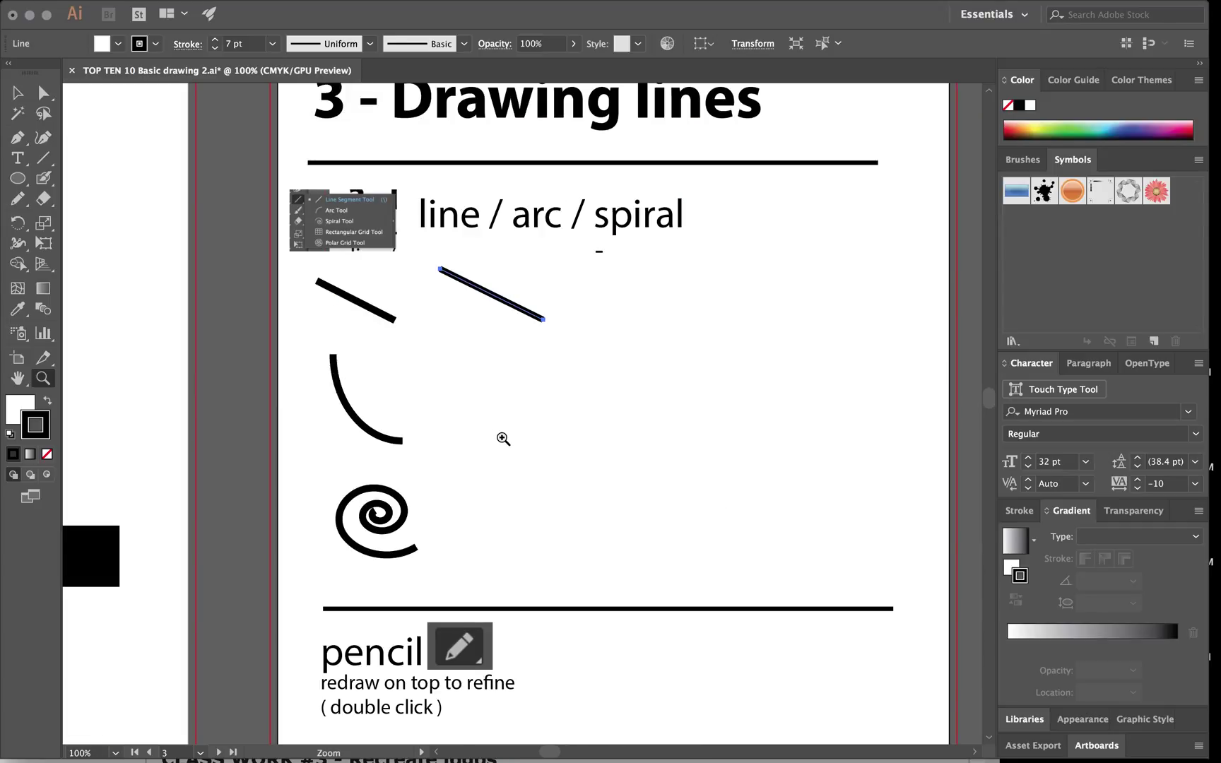
pyautogui.hscroll(3, 501, 436)
pyautogui.click(44, 159)
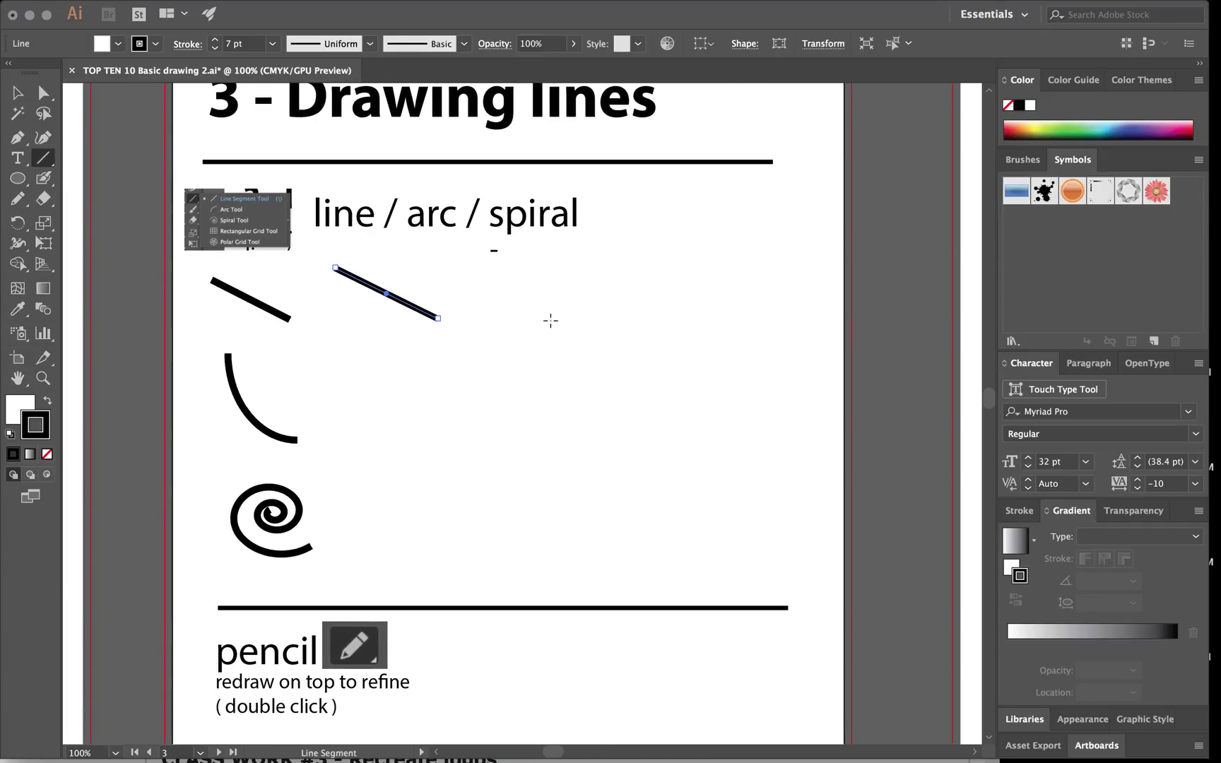
pyautogui.moveTo(454, 274); pyautogui.dragTo(599, 346)
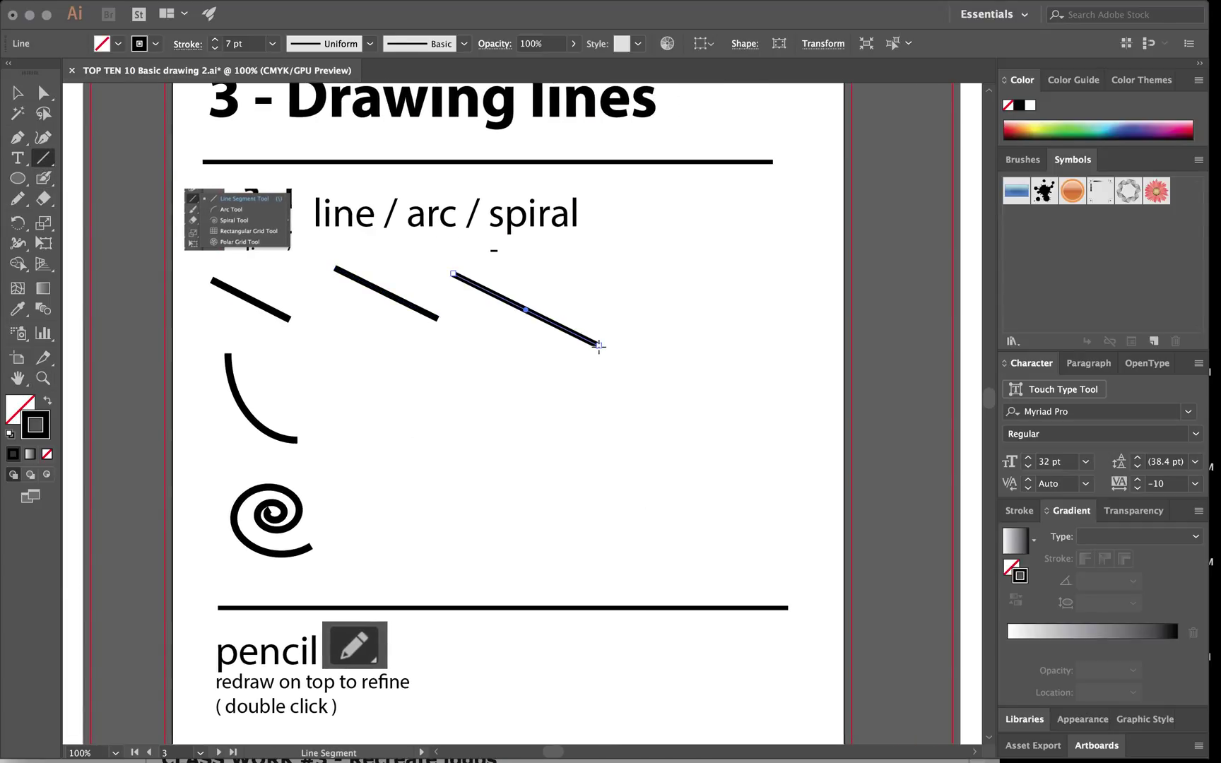
pyautogui.click(272, 43)
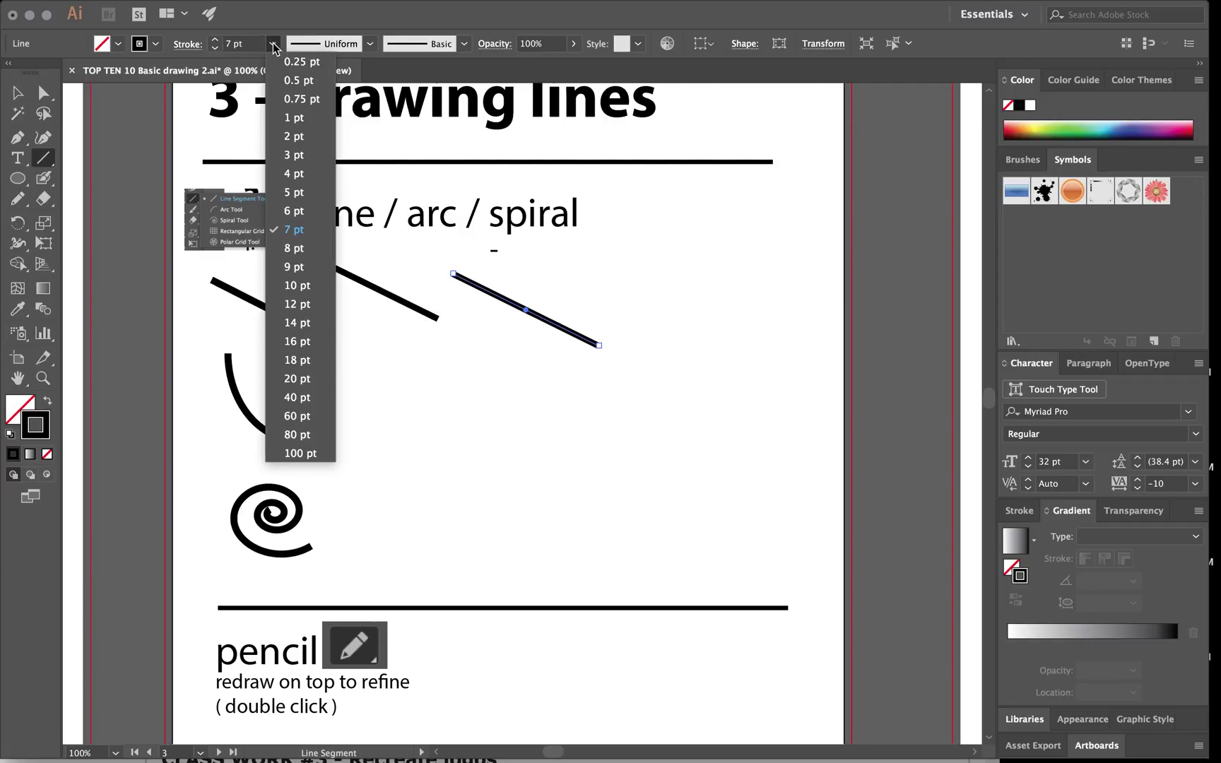
pyautogui.click(297, 120)
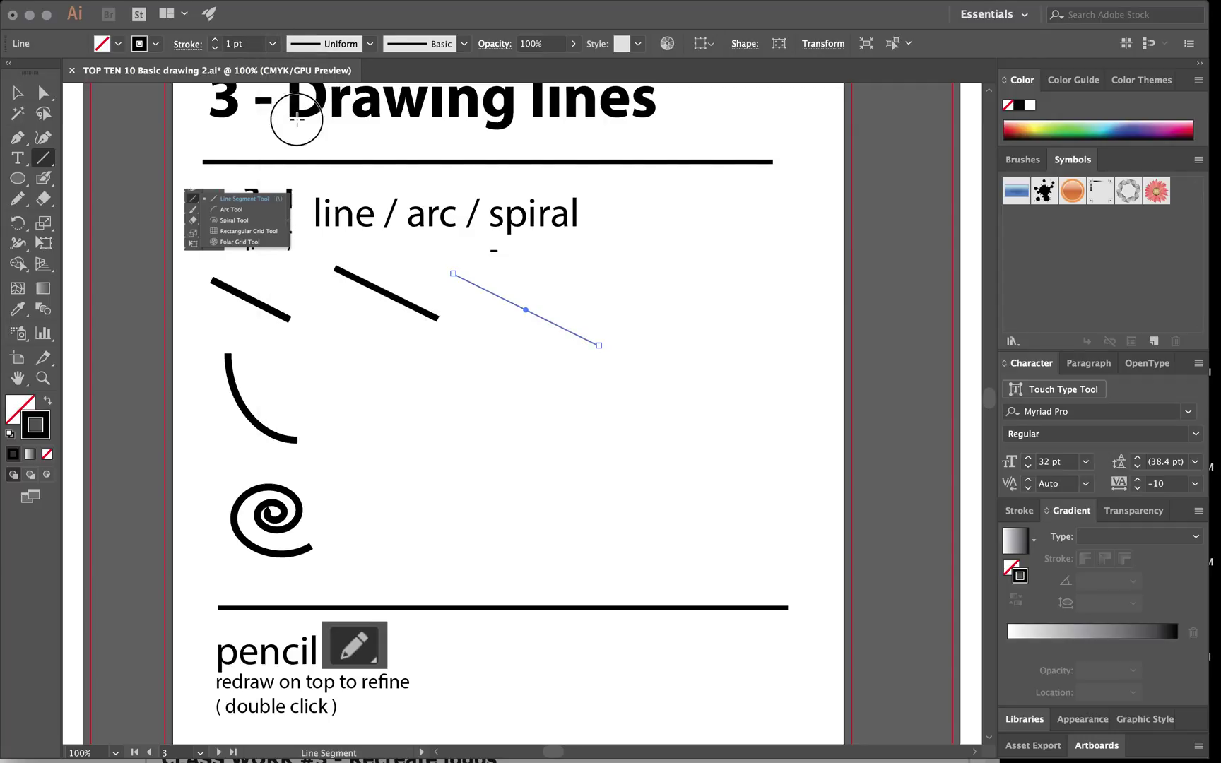
pyautogui.click(18, 93)
pyautogui.click(773, 325)
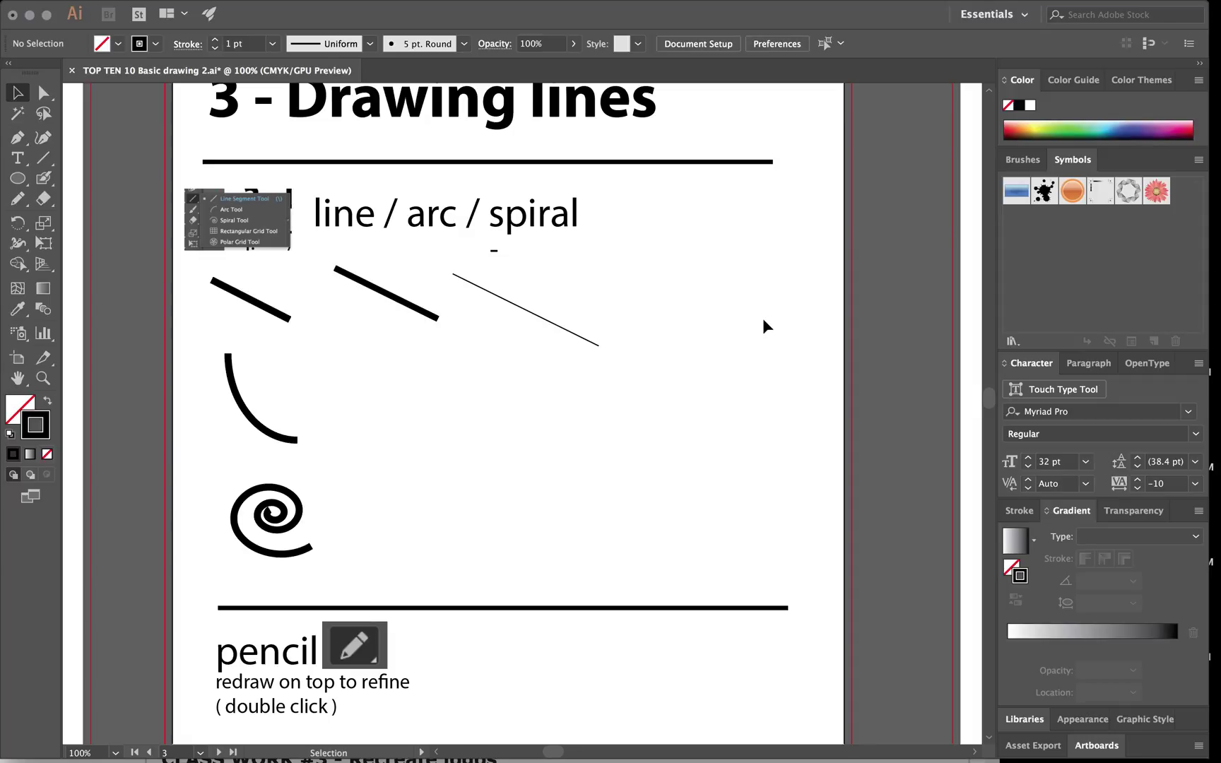
# - Move the thin line slightly up and left, and the thick drawn line slightly down and right
pyautogui.moveTo(559, 331); pyautogui.dragTo(550, 328)
pyautogui.click(415, 309)
pyautogui.moveTo(415, 311); pyautogui.dragTo(424, 320)
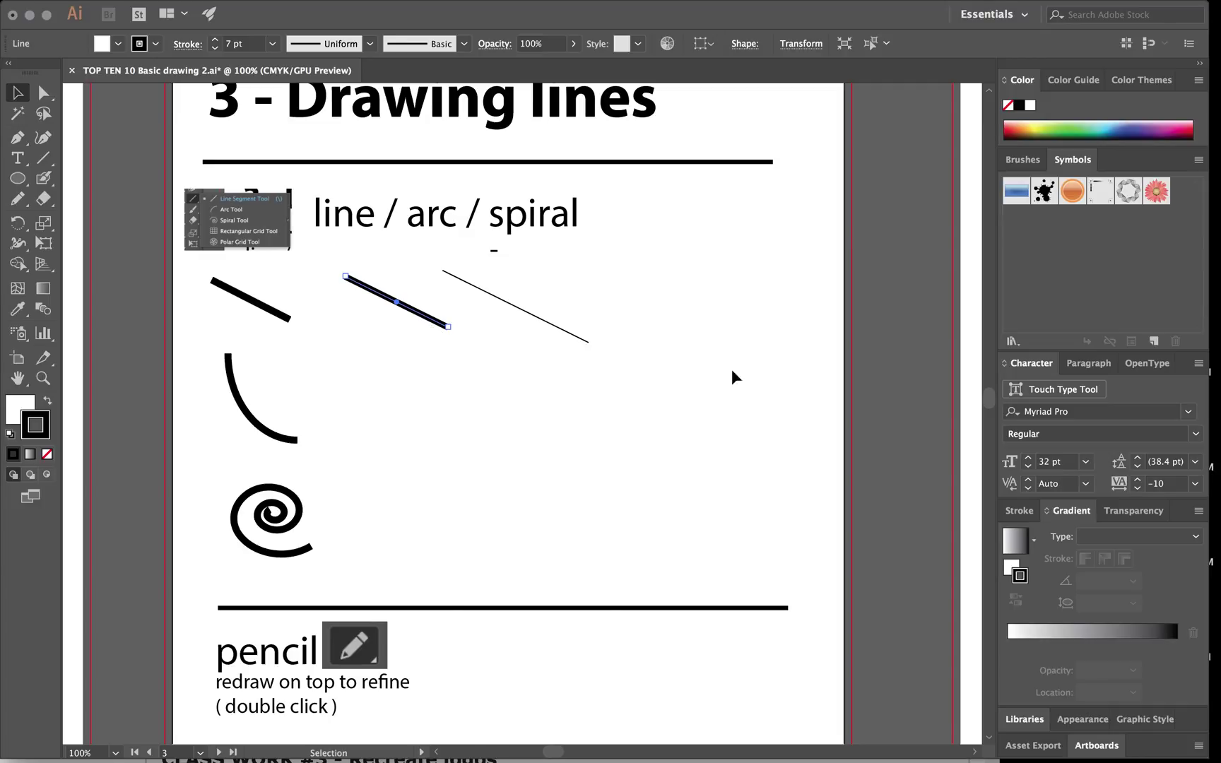
# - Show the full stroke options in a floating panel and examine the arrowheads available for a path's start point
pyautogui.moveTo(378, 2)
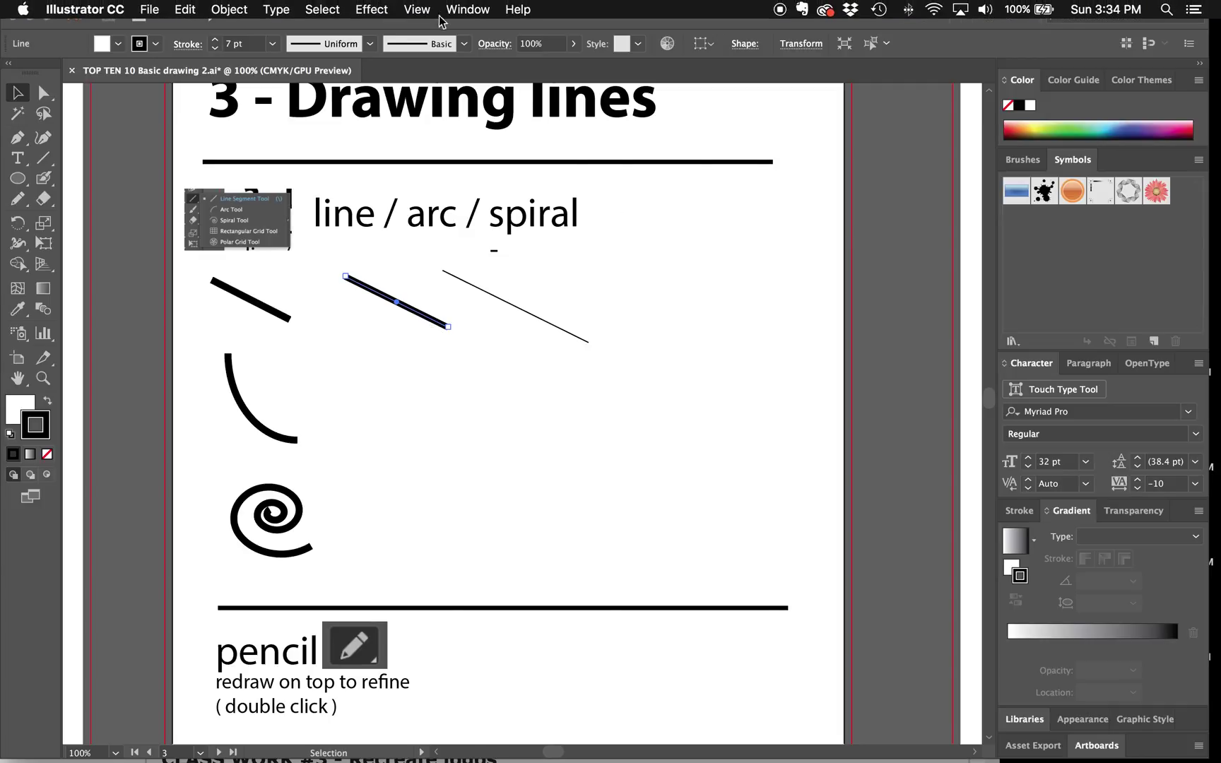
pyautogui.click(478, 10)
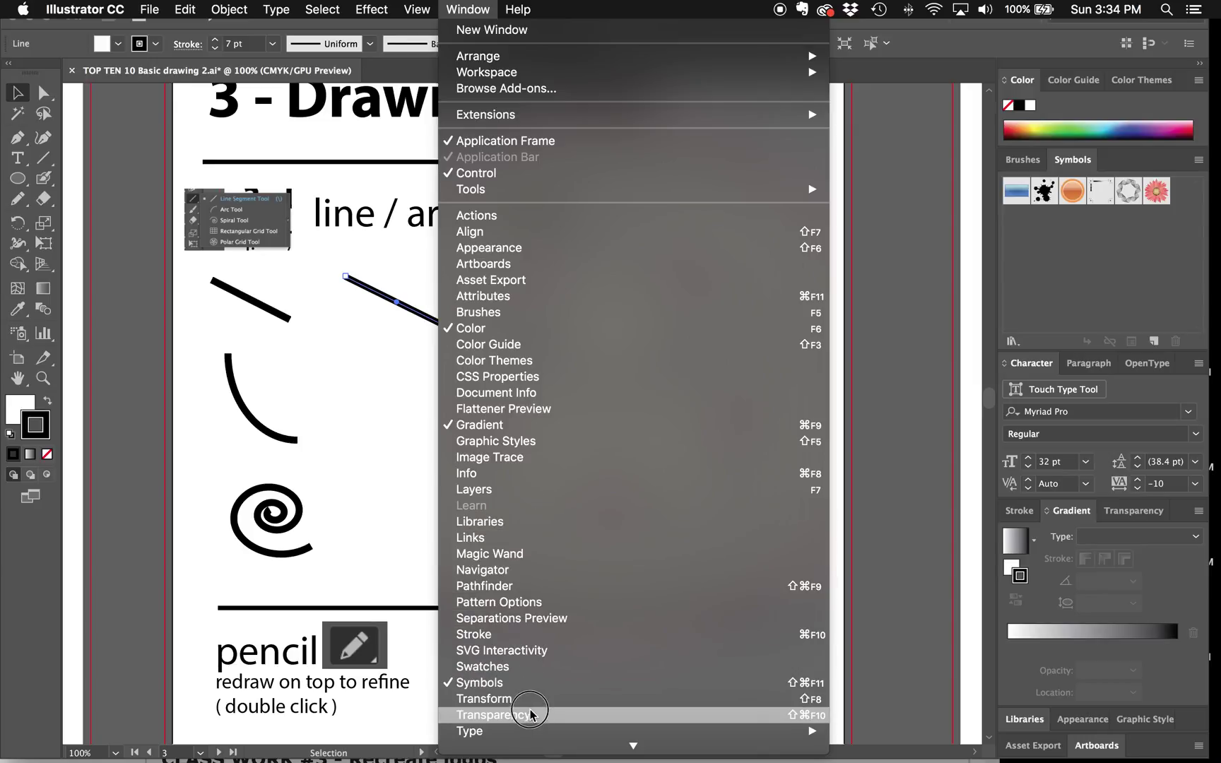
pyautogui.click(519, 635)
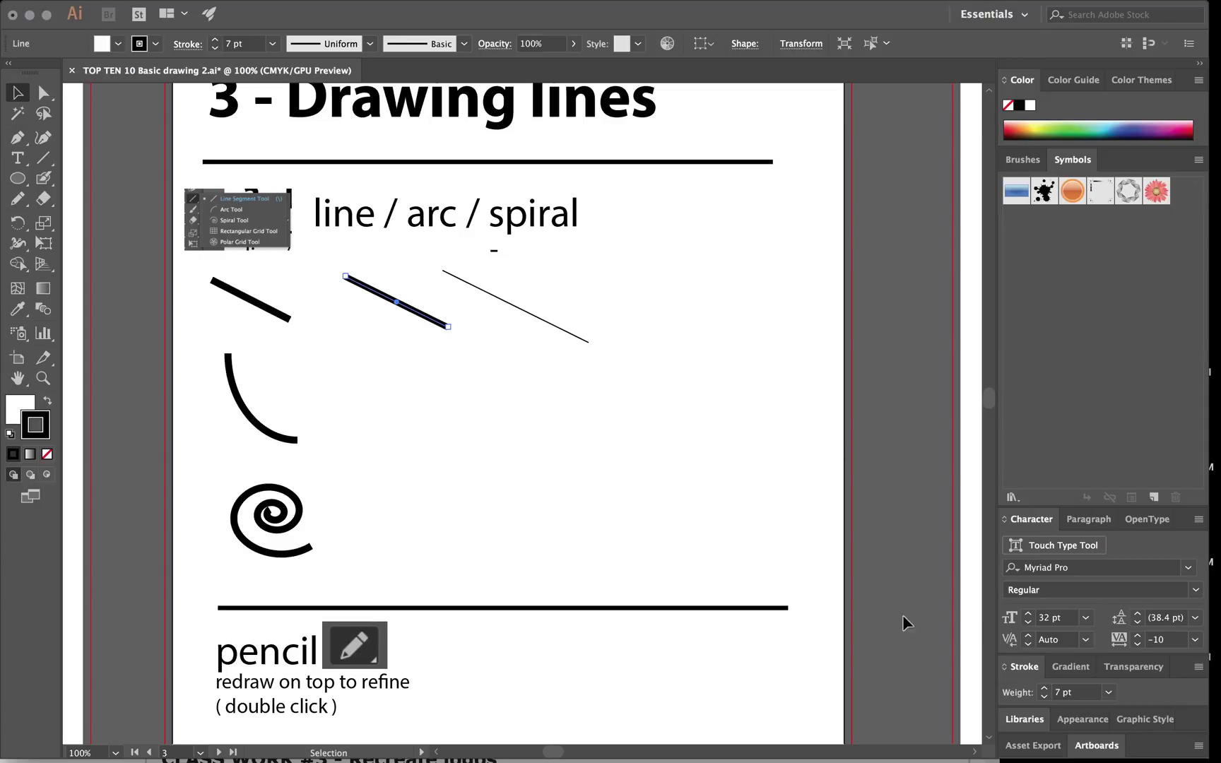
pyautogui.moveTo(1024, 666)
pyautogui.mouseDown()
pyautogui.moveTo(947, 614)
pyautogui.moveTo(870, 271)
pyautogui.mouseUp()
pyautogui.click(1037, 271)
pyautogui.click(1075, 272)
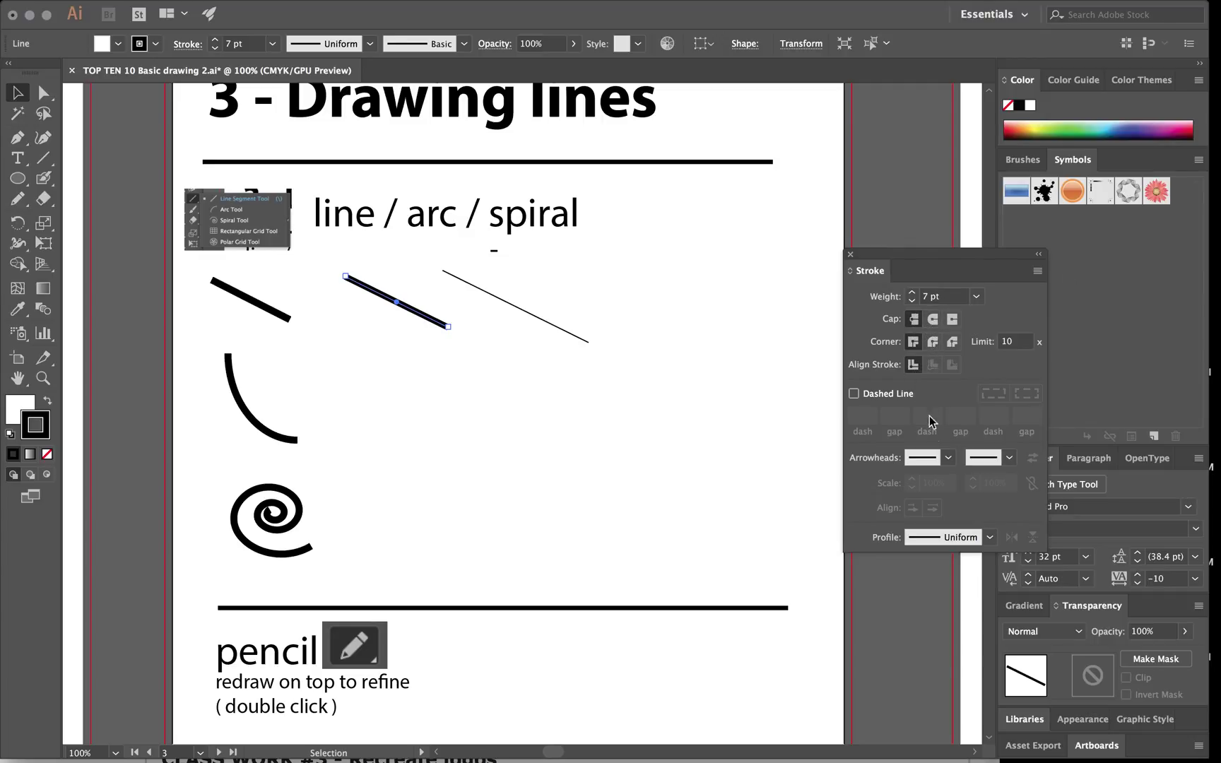
pyautogui.click(948, 460)
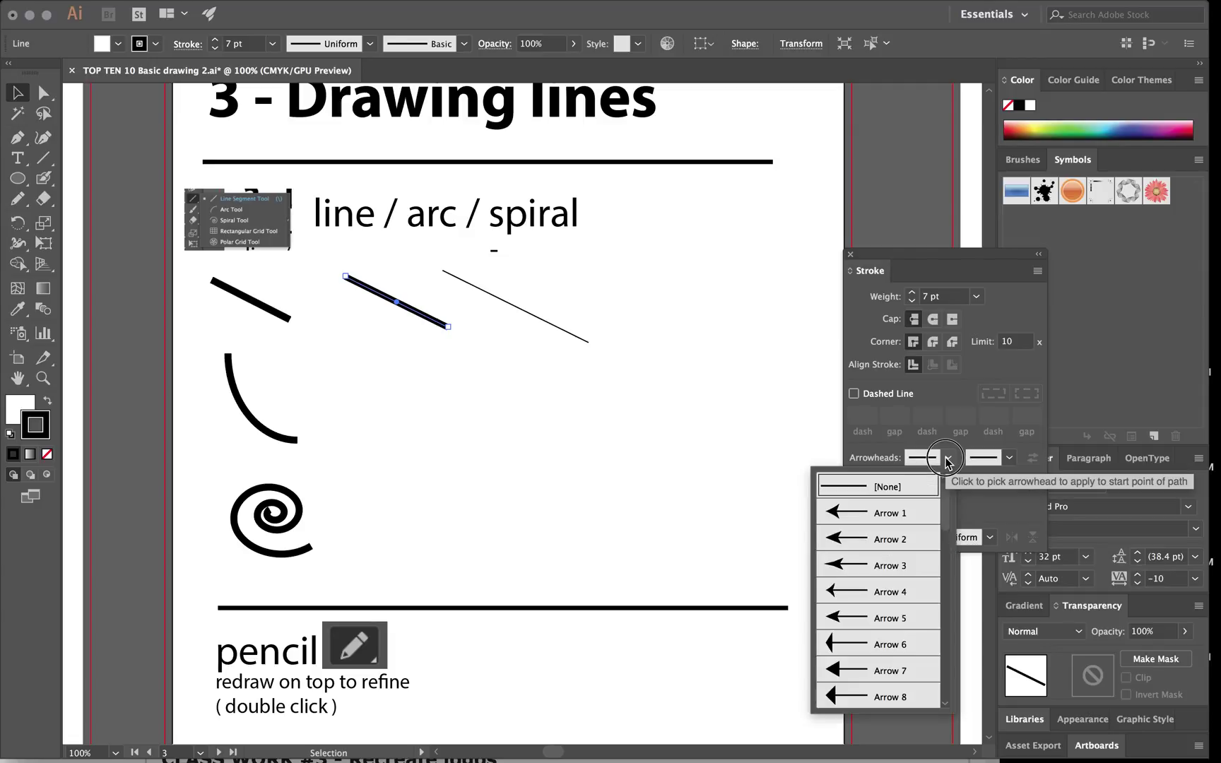
pyautogui.click(948, 461)
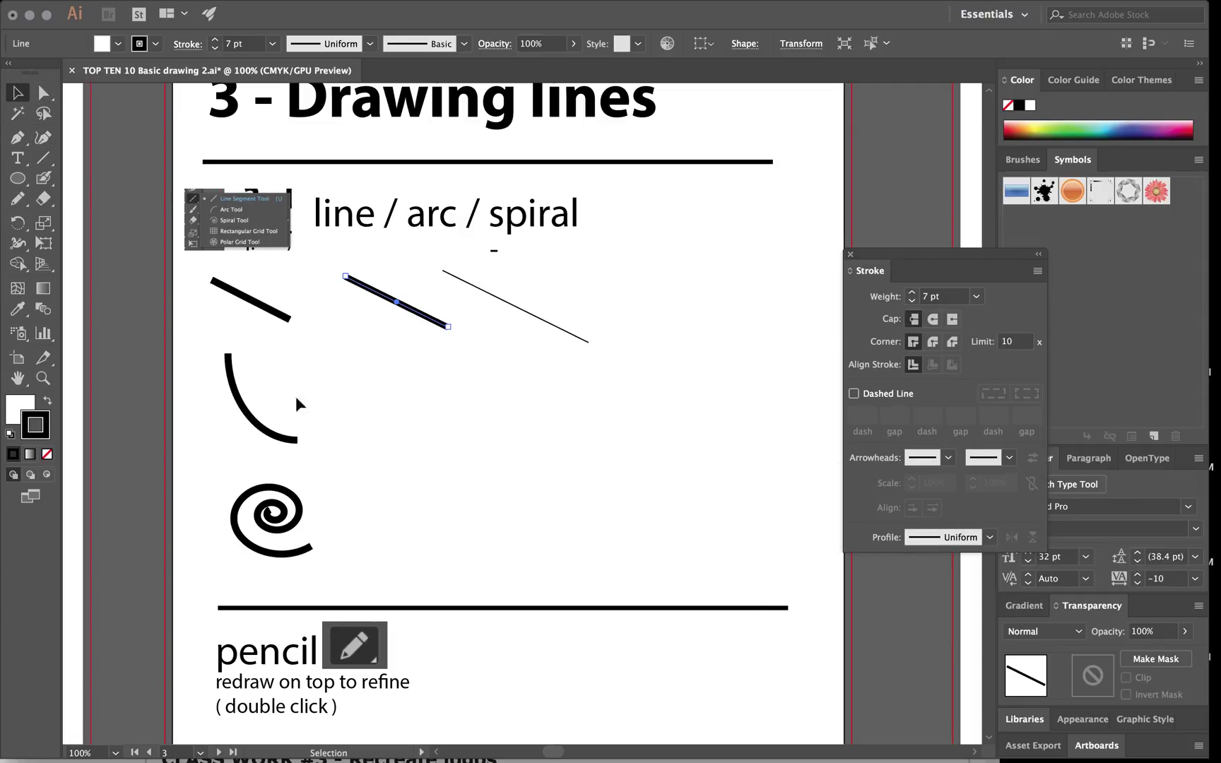
# - Draw an arc beside the sample arc with the Arc tool
pyautogui.moveTo(44, 158); pyautogui.dragTo(122, 180)
pyautogui.press('super+shift+a')
pyautogui.moveTo(353, 363); pyautogui.dragTo(429, 437)
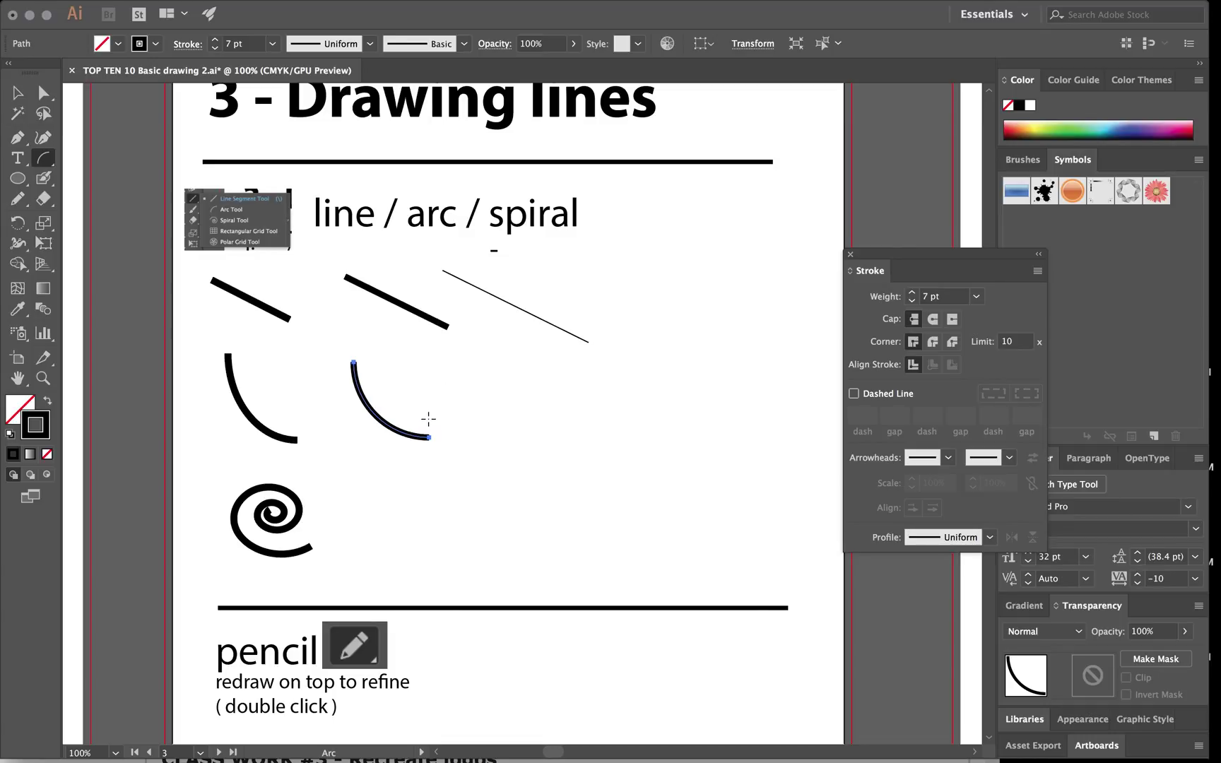
# - Draw a spiral beside the sample spiral with the Spiral tool and deselect it
pyautogui.moveTo(43, 158); pyautogui.dragTo(106, 198)
pyautogui.moveTo(395, 494); pyautogui.dragTo(452, 535)
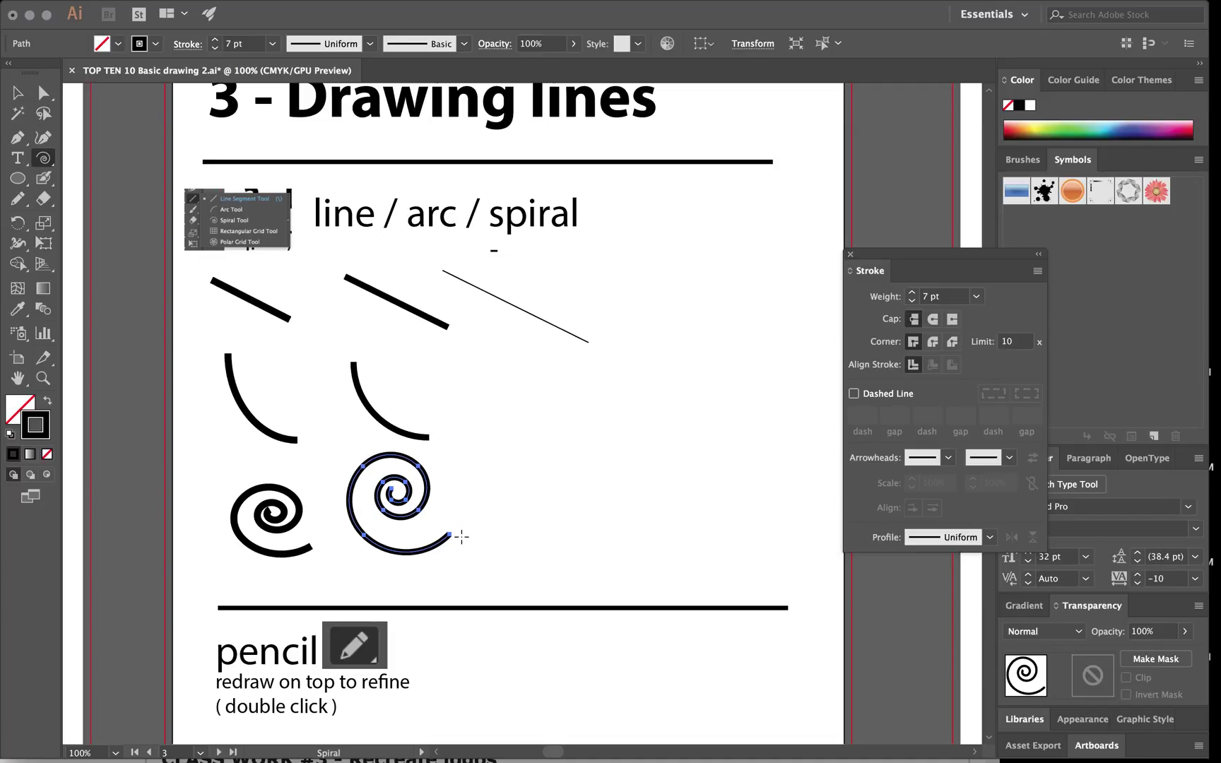
pyautogui.click(18, 92)
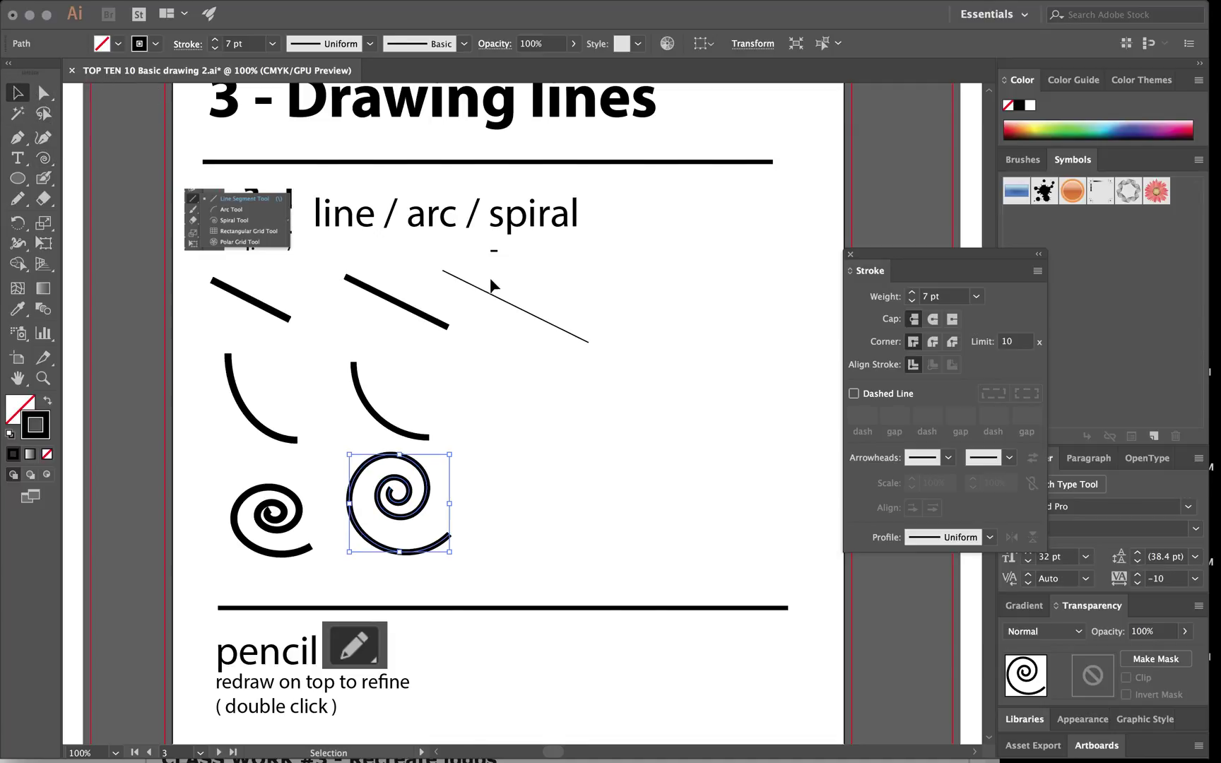
pyautogui.click(716, 333)
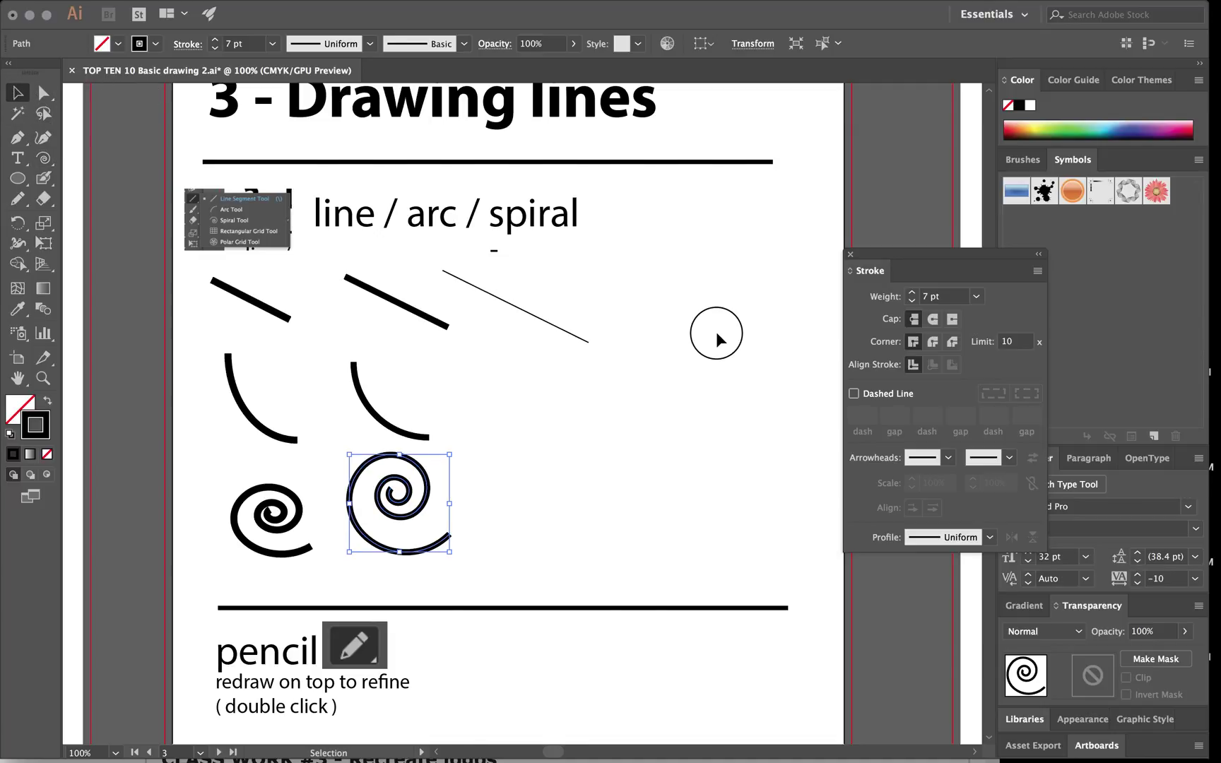
# - Apply the Arrow 11 arrowhead to the end point of the thin sloping line
pyautogui.click(555, 325)
pyautogui.moveTo(954, 258); pyautogui.dragTo(928, 224)
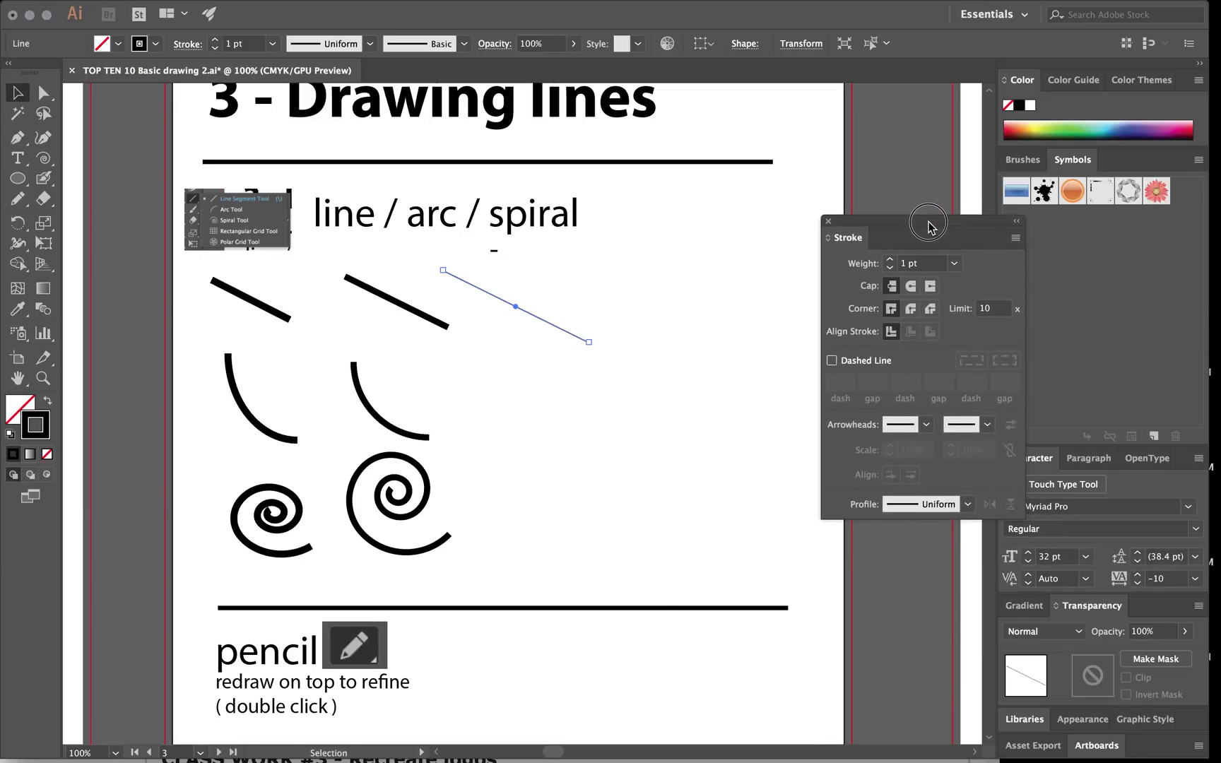
pyautogui.click(988, 425)
pyautogui.click(931, 537)
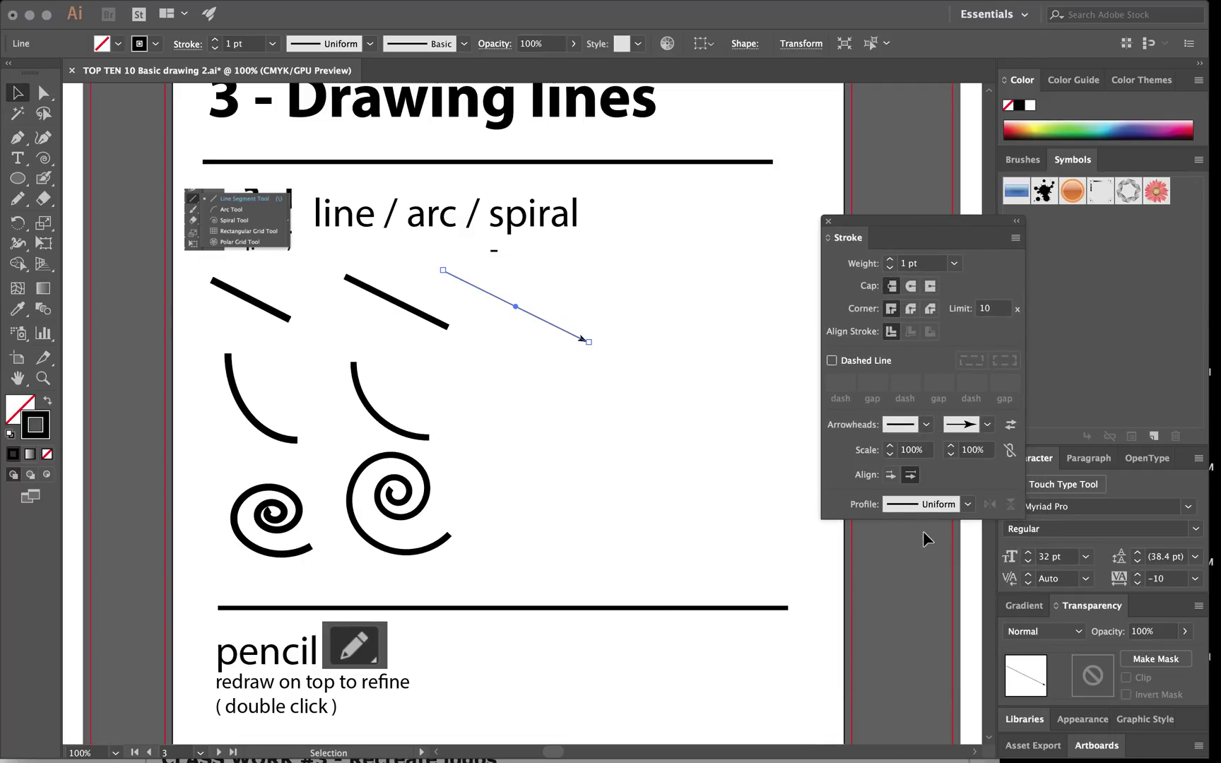
pyautogui.click(987, 425)
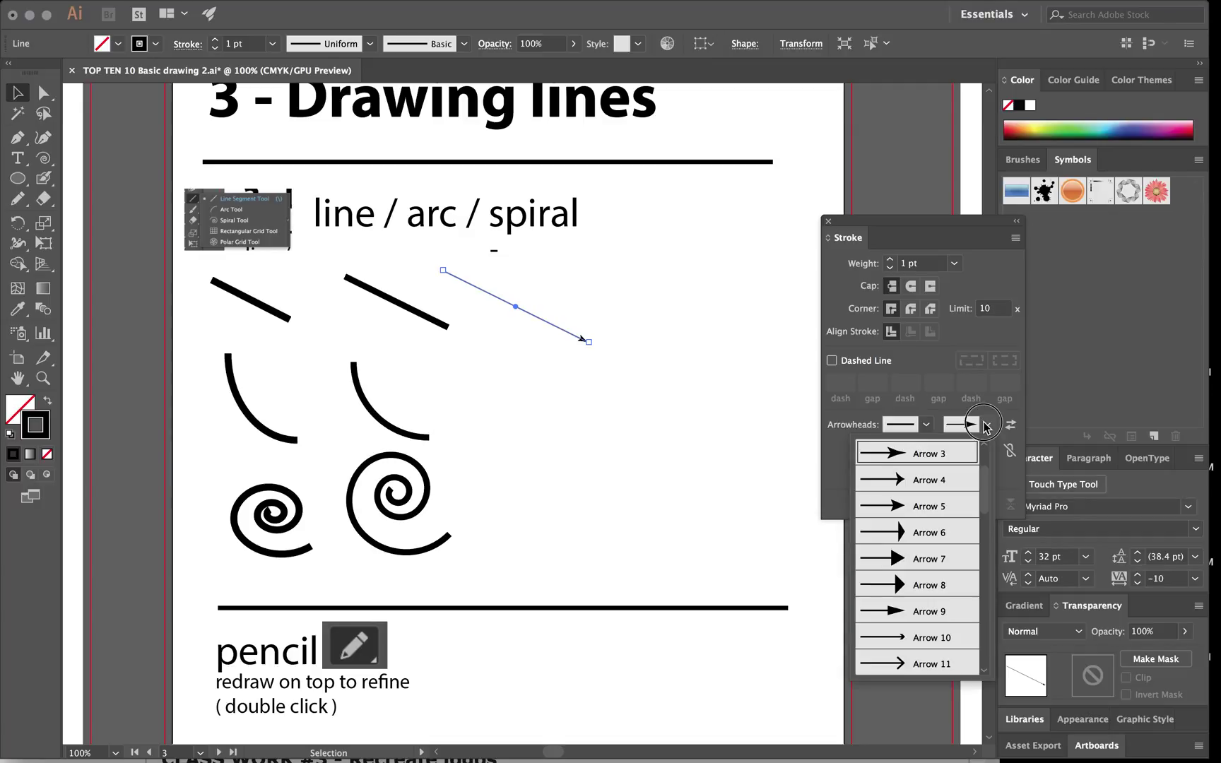
pyautogui.click(928, 664)
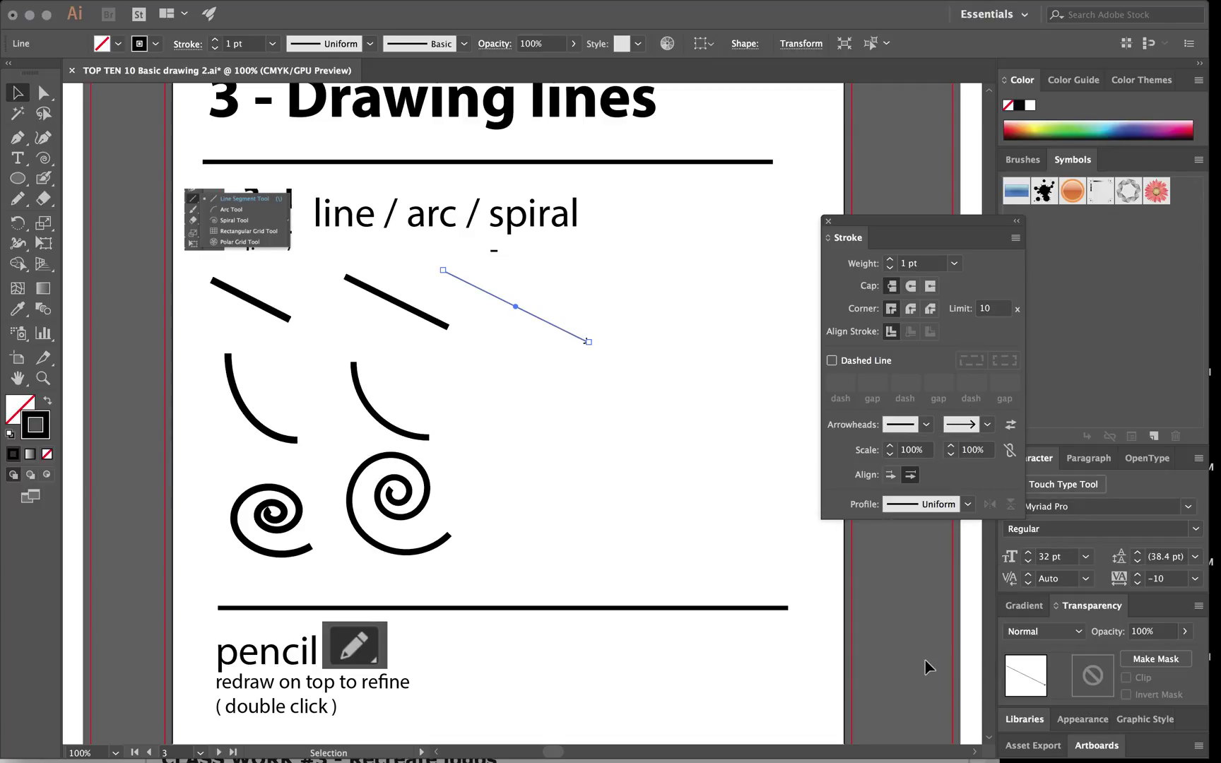
# - Set the arrow line's stroke weight to 7 pt and move the stroke options clear of the artboard
pyautogui.click(891, 260)
pyautogui.click(891, 260)
pyautogui.click(892, 261)
pyautogui.click(891, 260)
pyautogui.click(891, 260)
pyautogui.click(891, 260)
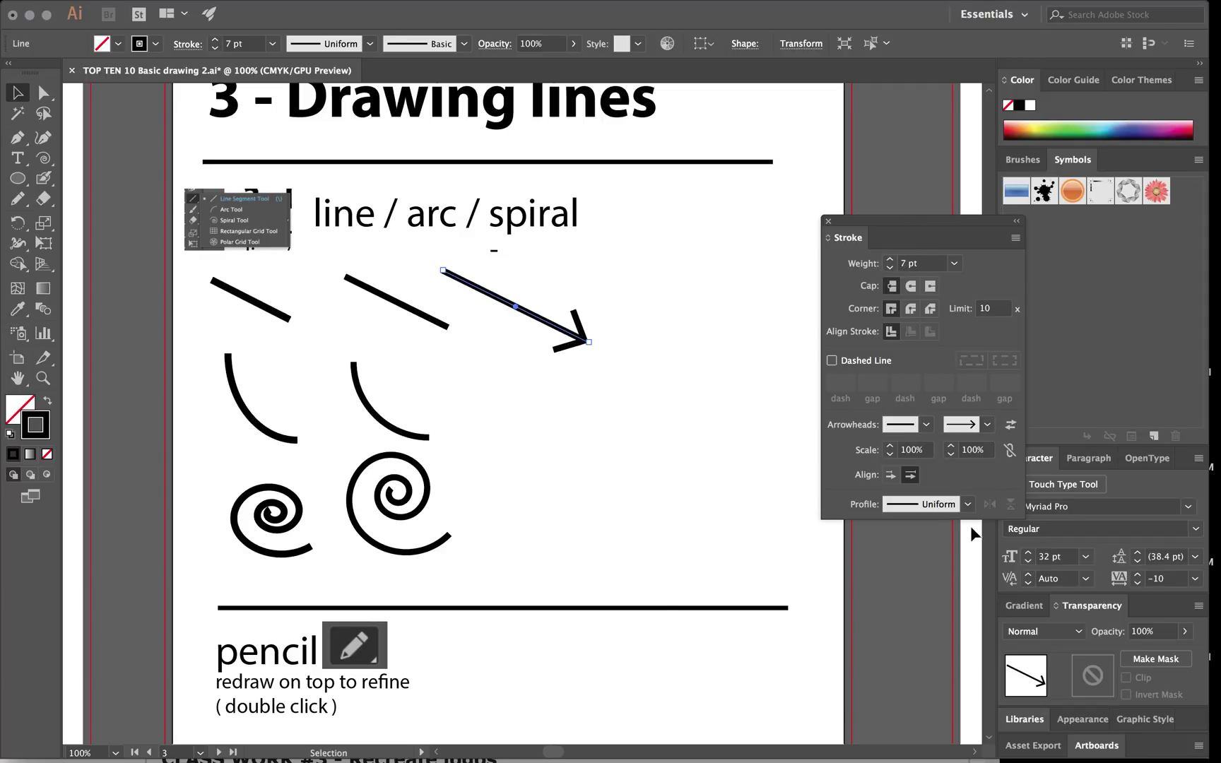
pyautogui.click(888, 224)
pyautogui.moveTo(889, 223); pyautogui.dragTo(930, 200)
# - Draw two freehand wave lines beside the sample squiggle in the pencil section with the Pencil tool
pyautogui.scroll(-10, 723, 471)
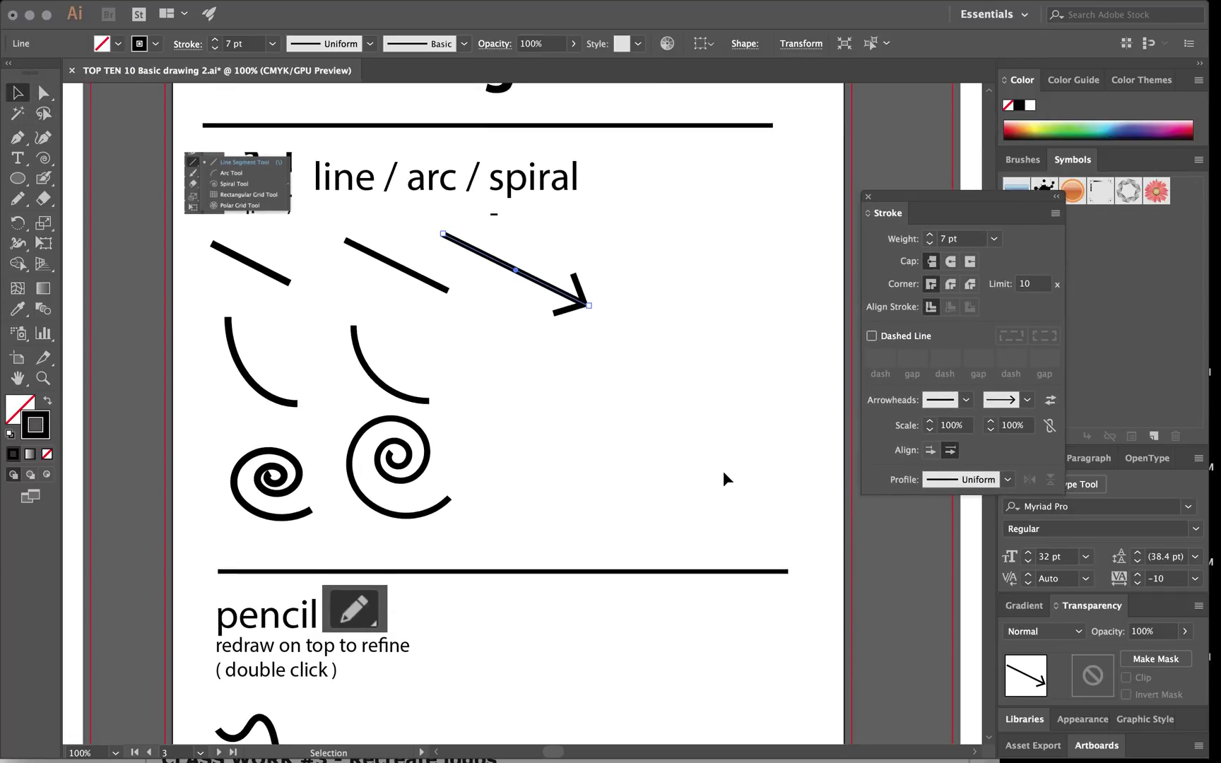
pyautogui.scroll(-6, 723, 470)
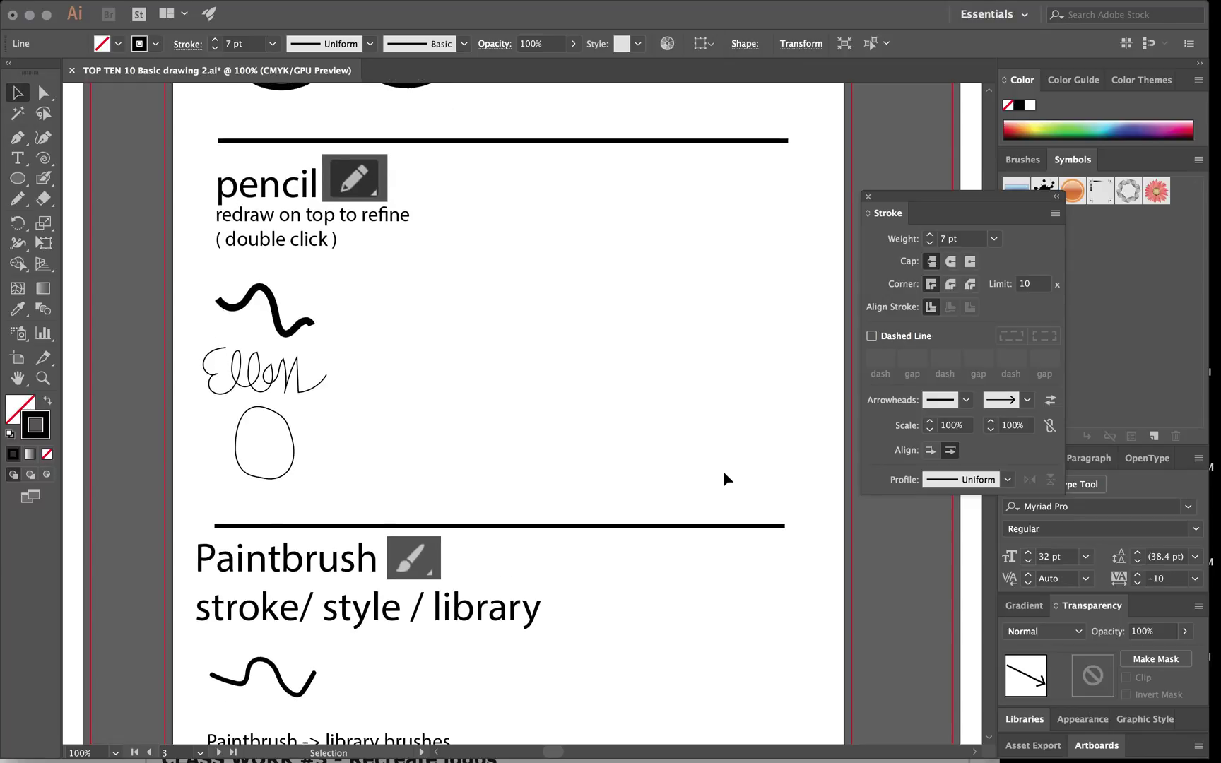
pyautogui.click(18, 202)
pyautogui.moveTo(351, 313)
pyautogui.mouseDown()
pyautogui.moveTo(396, 292)
pyautogui.moveTo(465, 320)
pyautogui.moveTo(568, 317)
pyautogui.mouseUp()
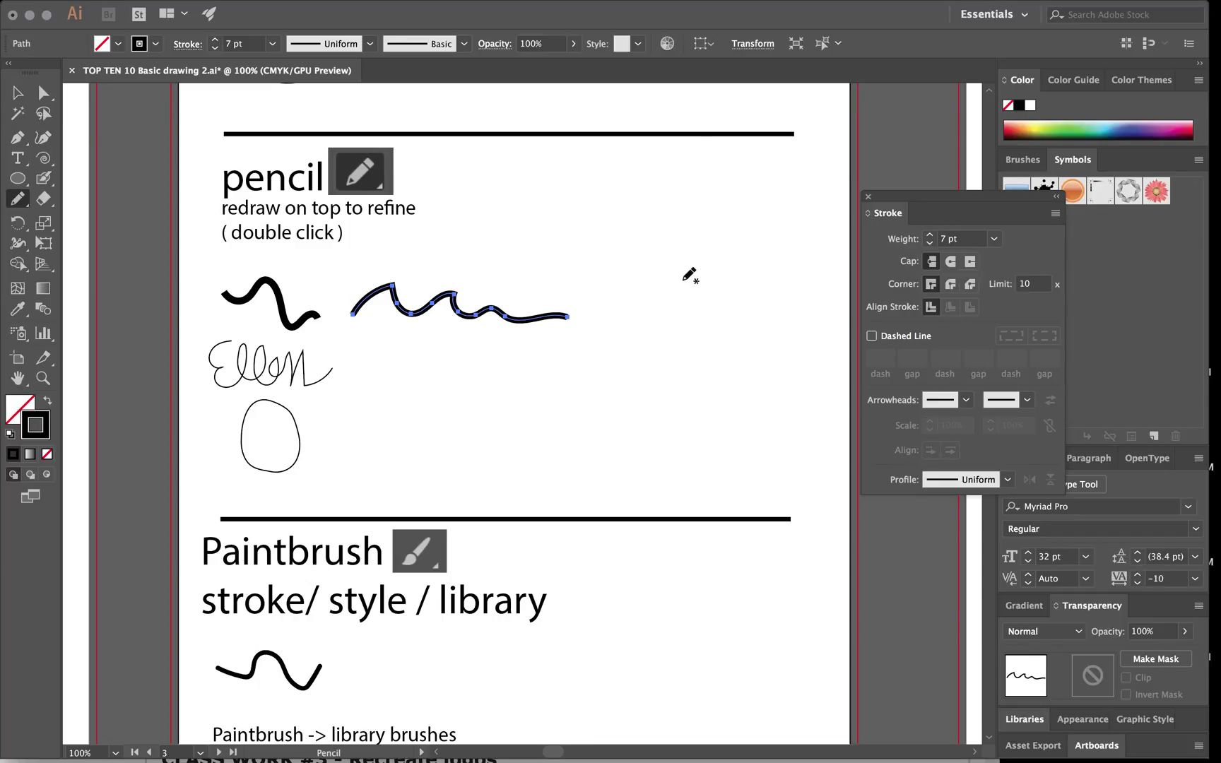
pyautogui.moveTo(608, 310)
pyautogui.mouseDown()
pyautogui.moveTo(651, 311)
pyautogui.moveTo(707, 263)
pyautogui.moveTo(730, 263)
pyautogui.moveTo(710, 311)
pyautogui.moveTo(781, 317)
pyautogui.mouseUp()
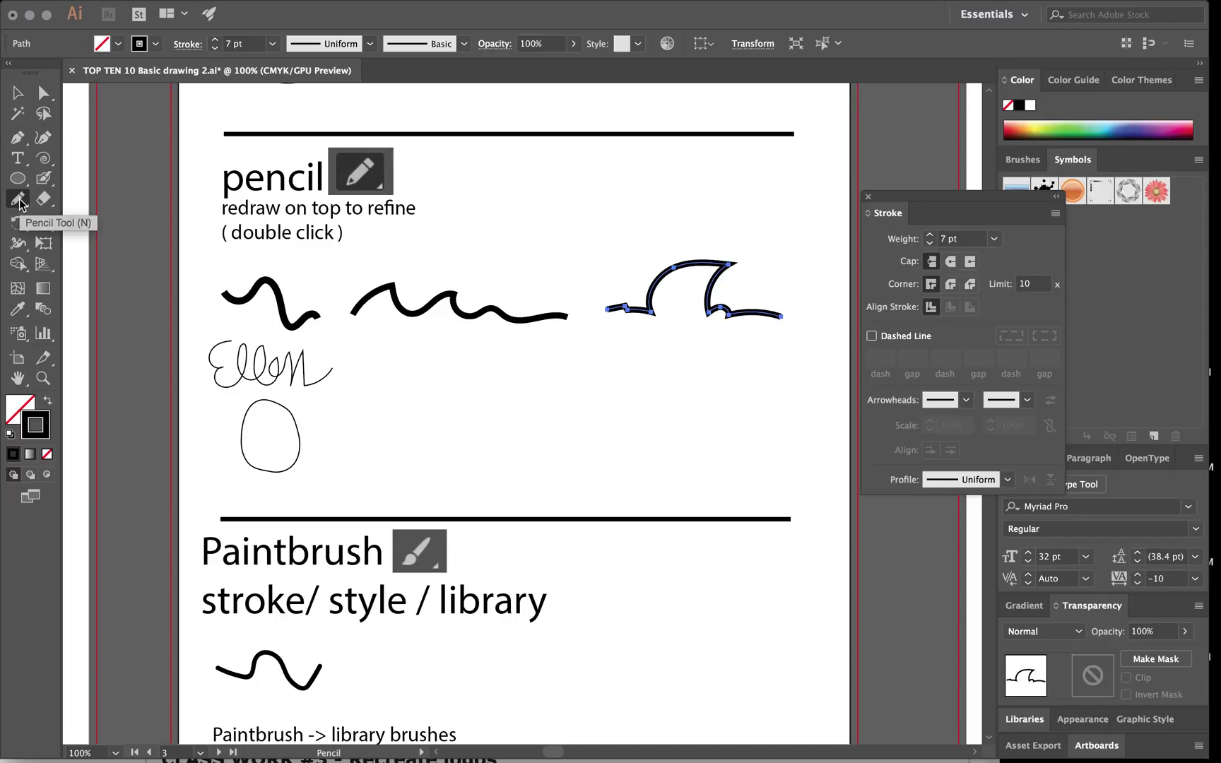
# - Handwrite the sample first name with the Pencil tool and draw a smiley face beneath it
pyautogui.moveTo(455, 357)
pyautogui.mouseDown()
pyautogui.moveTo(440, 377)
pyautogui.moveTo(480, 387)
pyautogui.moveTo(542, 391)
pyautogui.moveTo(562, 374)
pyautogui.moveTo(620, 393)
pyautogui.moveTo(667, 375)
pyautogui.mouseUp()
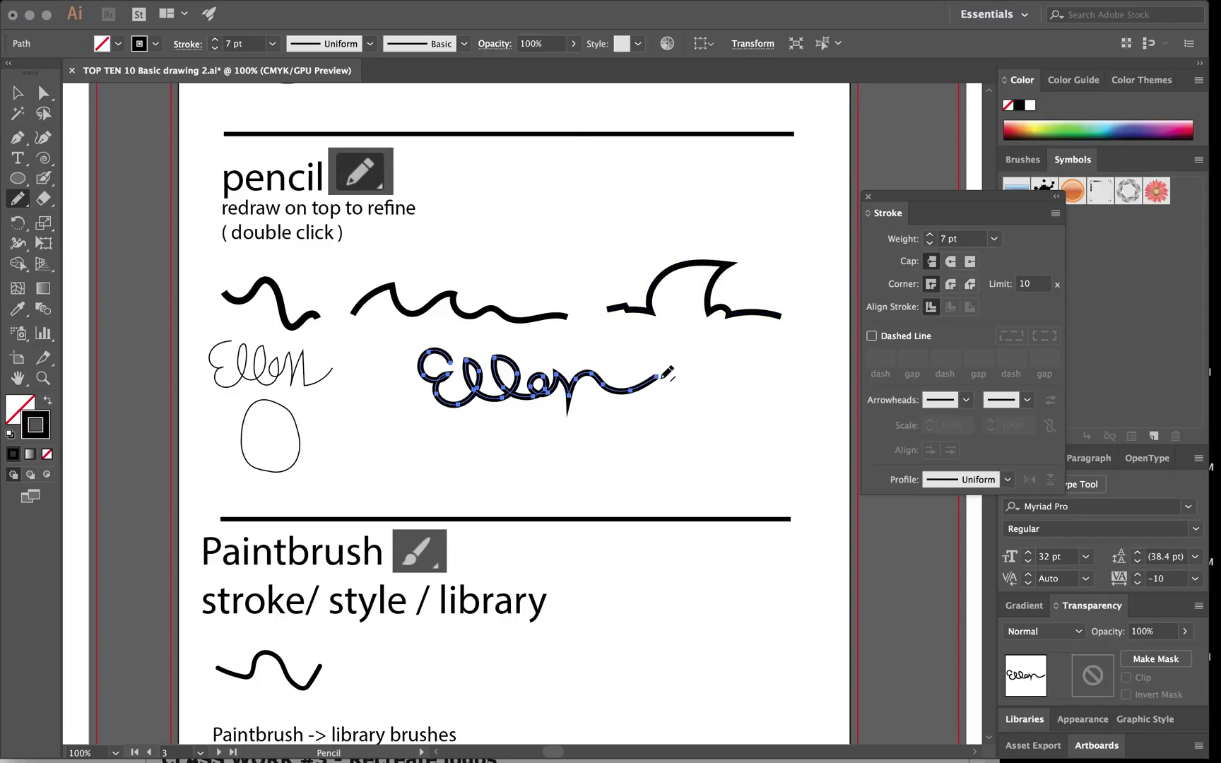
pyautogui.moveTo(488, 460)
pyautogui.mouseDown()
pyautogui.moveTo(428, 439)
pyautogui.moveTo(481, 491)
pyautogui.moveTo(473, 439)
pyautogui.moveTo(439, 475)
pyautogui.moveTo(469, 472)
pyautogui.mouseUp()
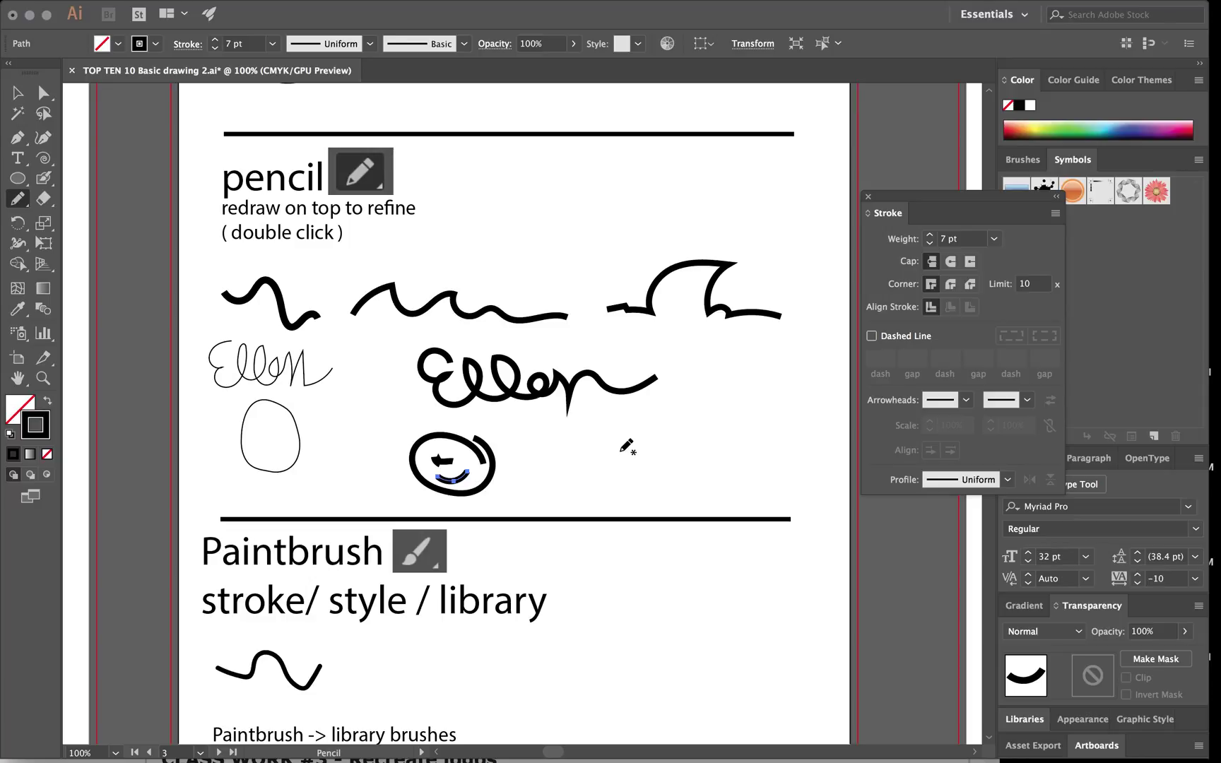
# - Draw a wavy line beside the sample stroke in the Paintbrush section with the Paintbrush tool
pyautogui.scroll(-10, 627, 445)
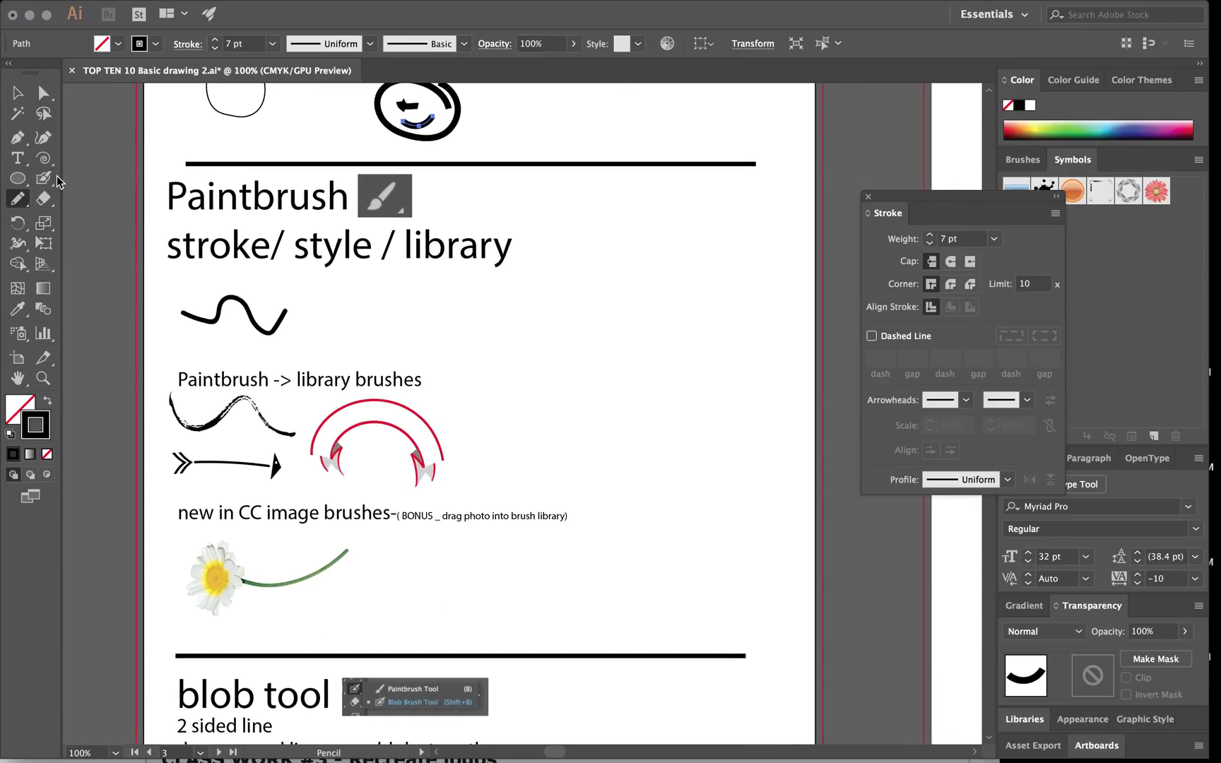
pyautogui.click(23, 208)
pyautogui.click(43, 178)
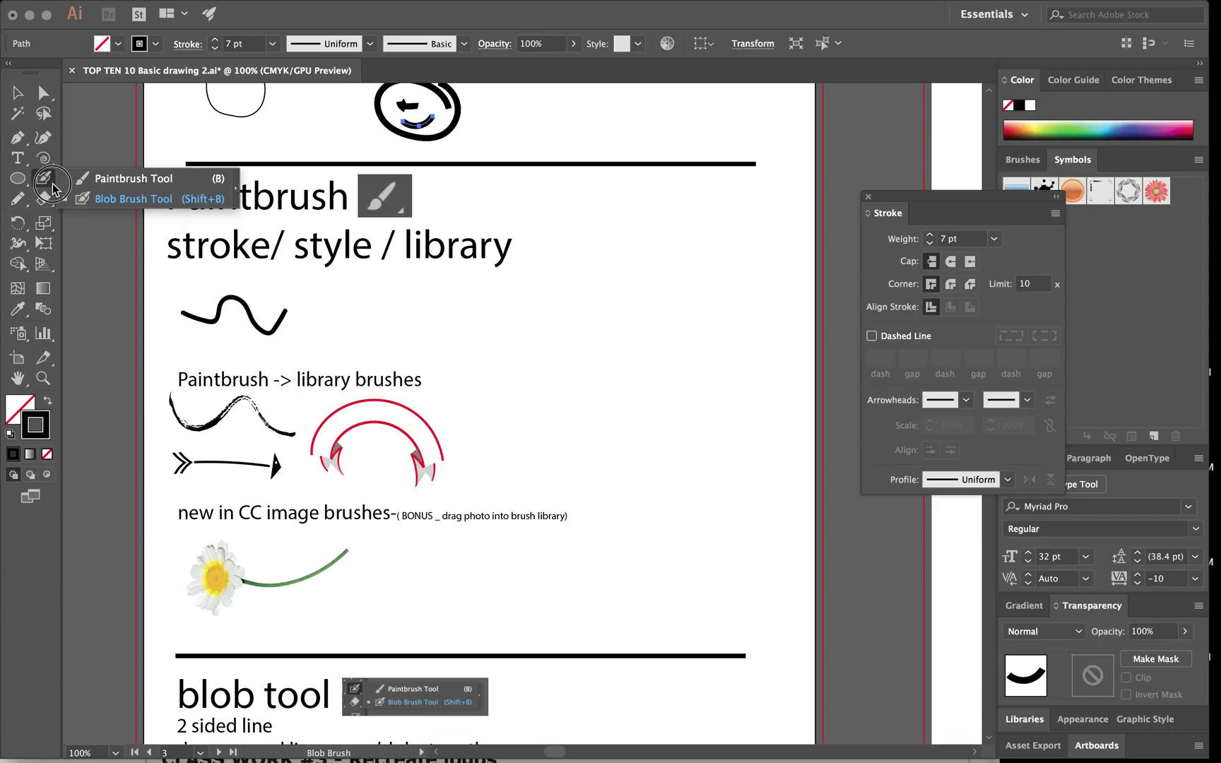
pyautogui.click(74, 178)
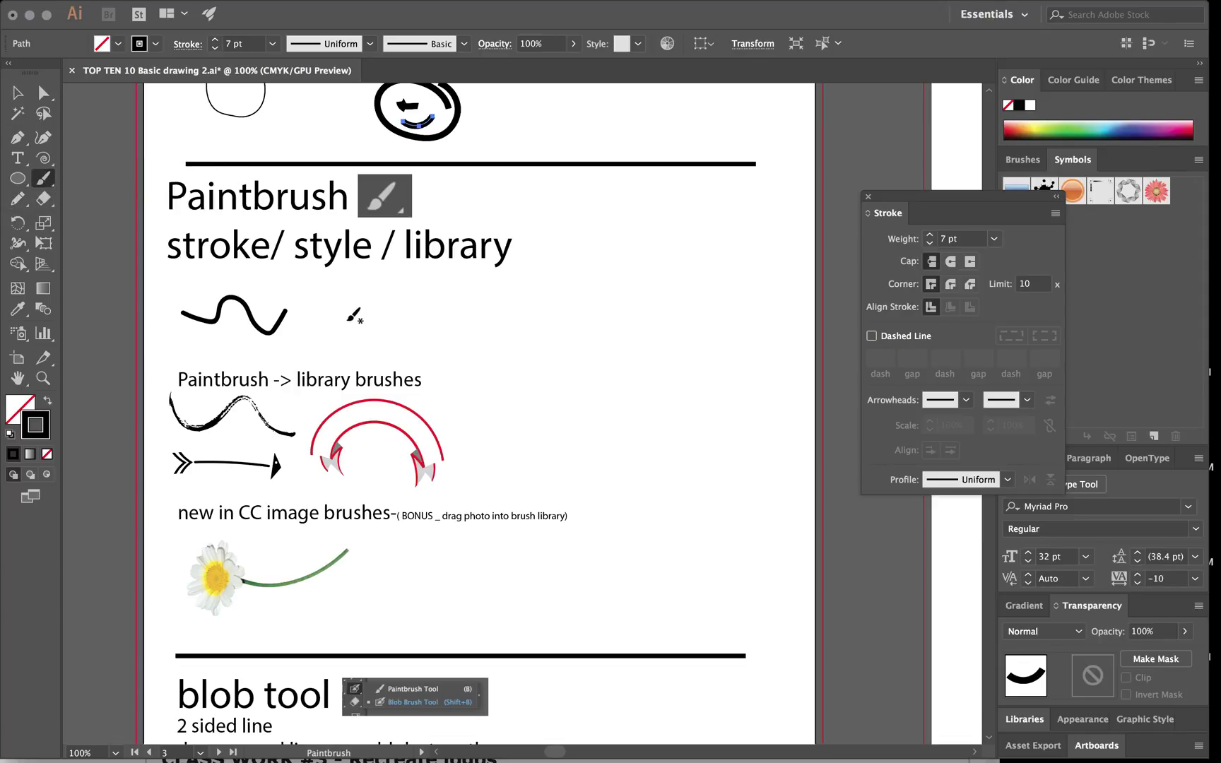
pyautogui.moveTo(339, 330)
pyautogui.mouseDown()
pyautogui.moveTo(379, 307)
pyautogui.moveTo(407, 325)
pyautogui.moveTo(583, 323)
pyautogui.mouseUp()
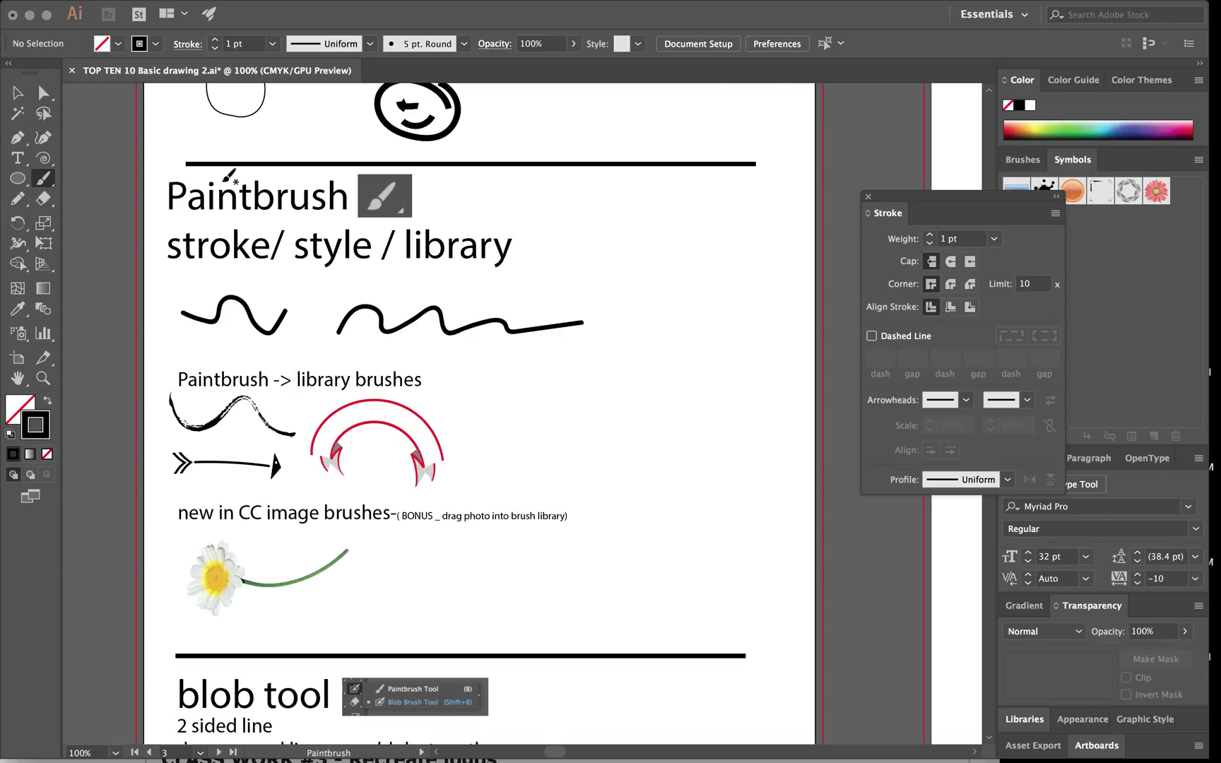
# - Set the stroke weight of the painted wavy line beside the Paintbrush sample to 5 pt
pyautogui.press('v')
pyautogui.click(429, 318)
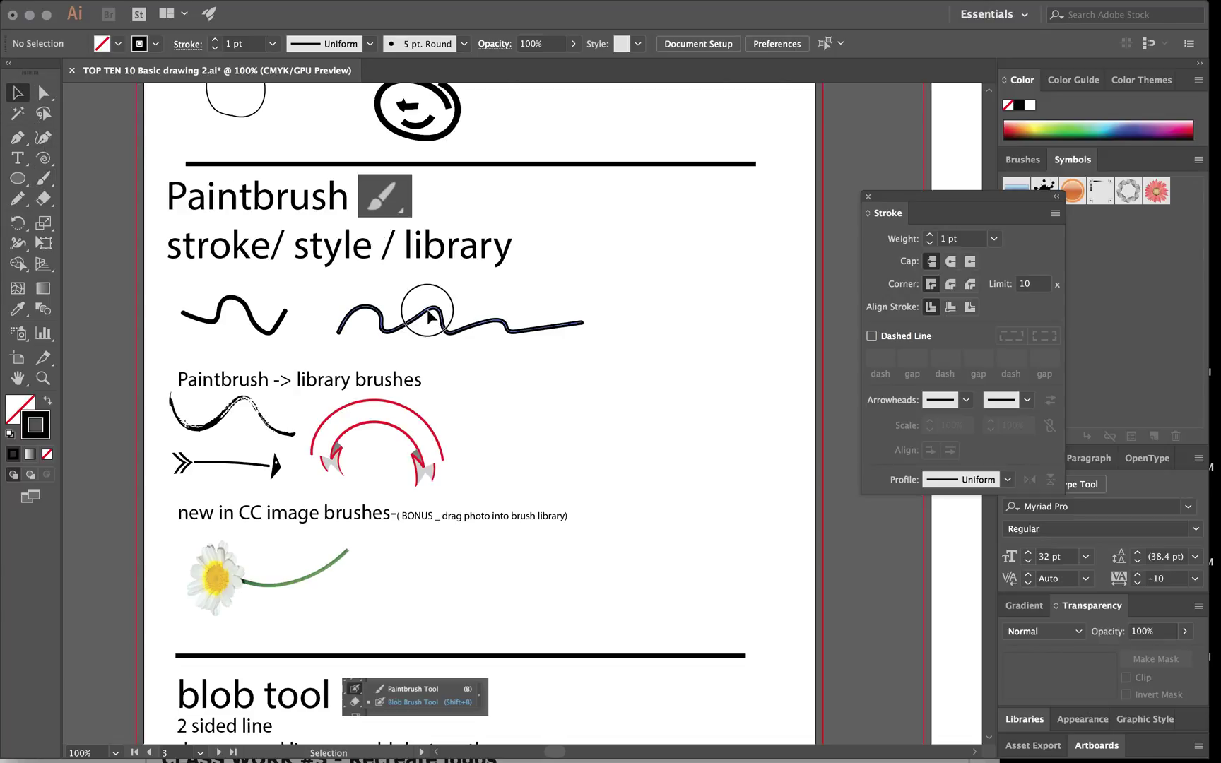
pyautogui.click(217, 40)
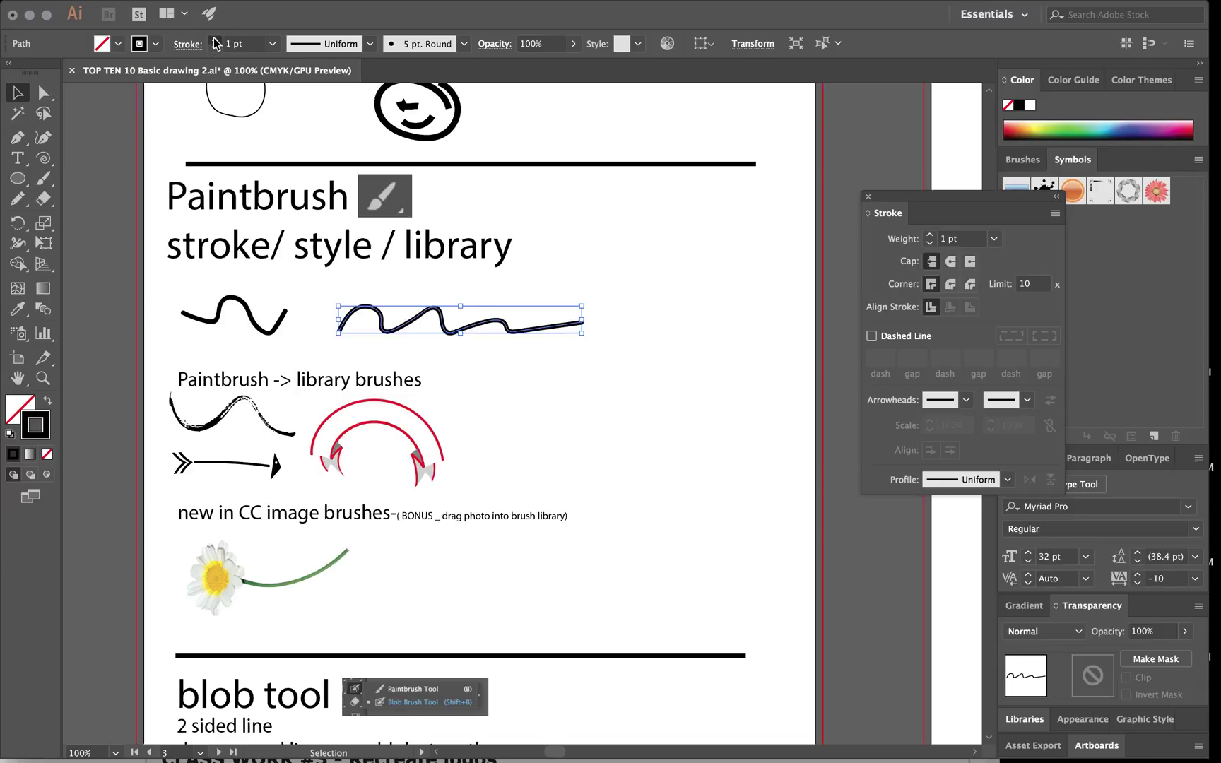
pyautogui.click(216, 40)
pyautogui.click(216, 40)
pyautogui.click(216, 40)
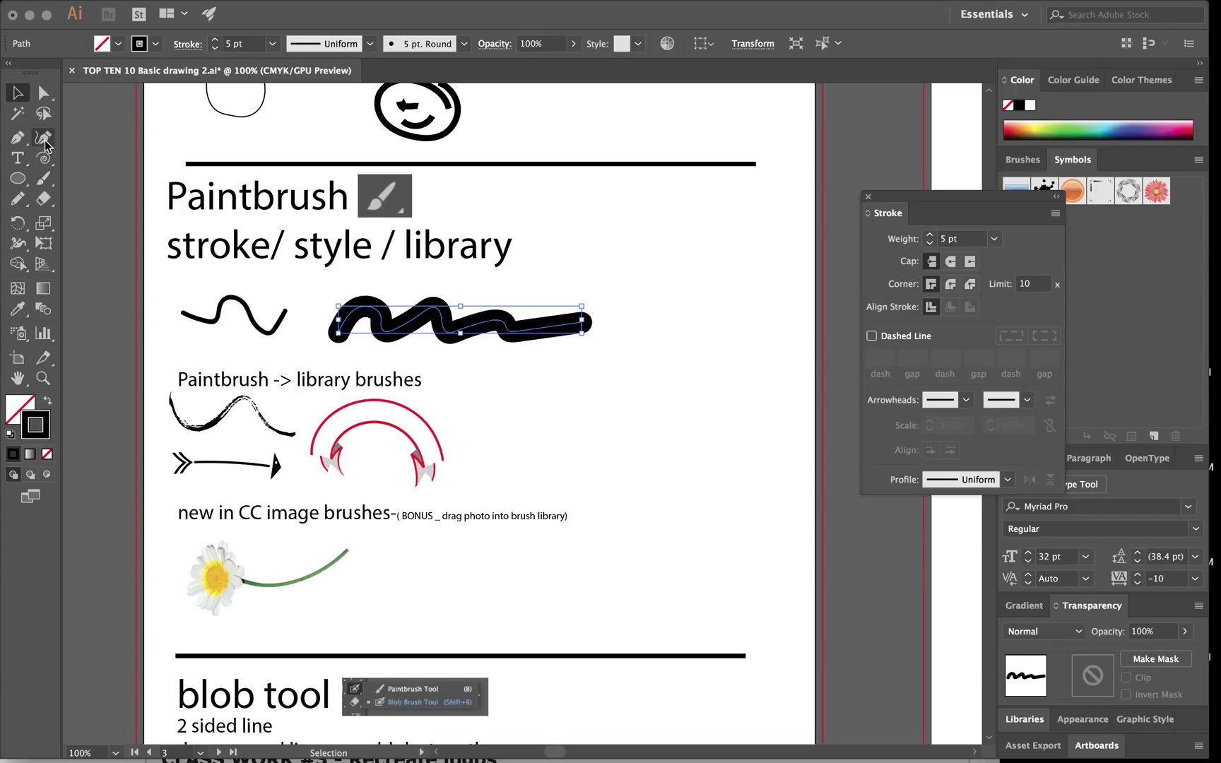
# - Paint a second wavy line beside the red arcs with the Paintbrush tool and set its stroke weight to 3 pt
pyautogui.click(43, 179)
pyautogui.moveTo(503, 444)
pyautogui.mouseDown()
pyautogui.moveTo(541, 424)
pyautogui.moveTo(641, 441)
pyautogui.moveTo(716, 427)
pyautogui.mouseUp()
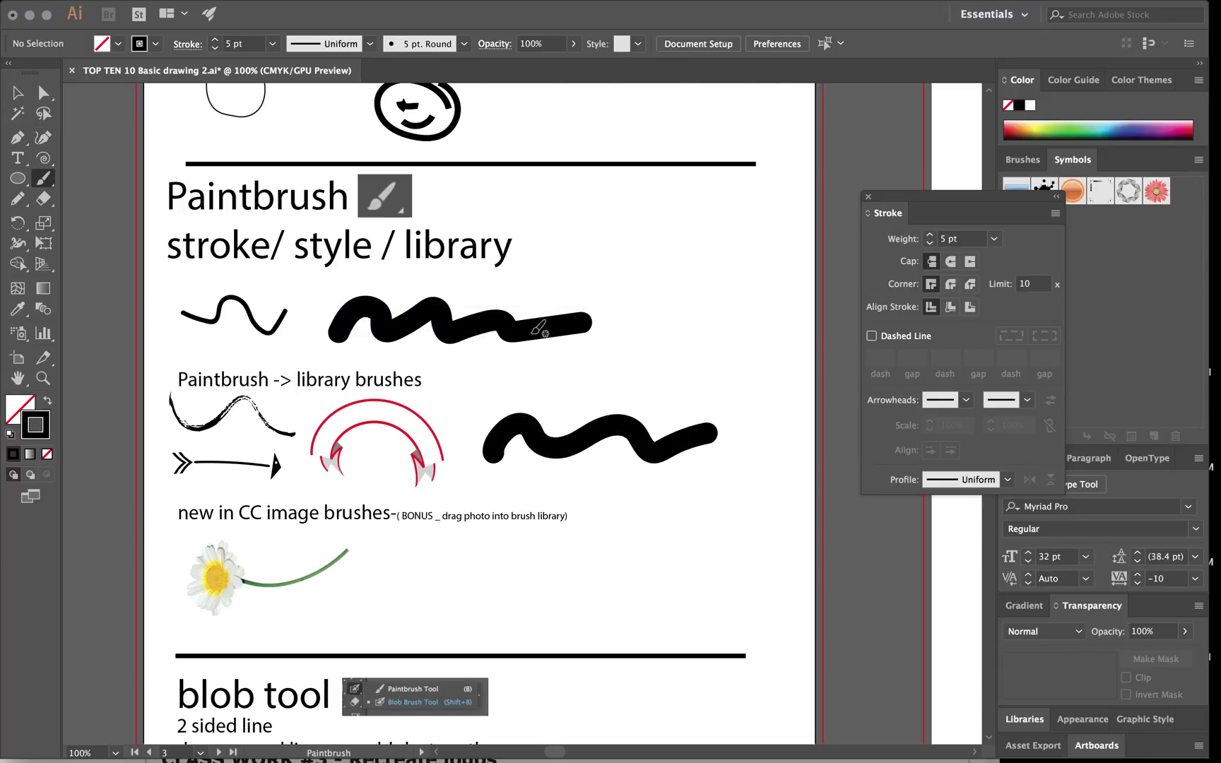
pyautogui.click(18, 93)
pyautogui.click(614, 443)
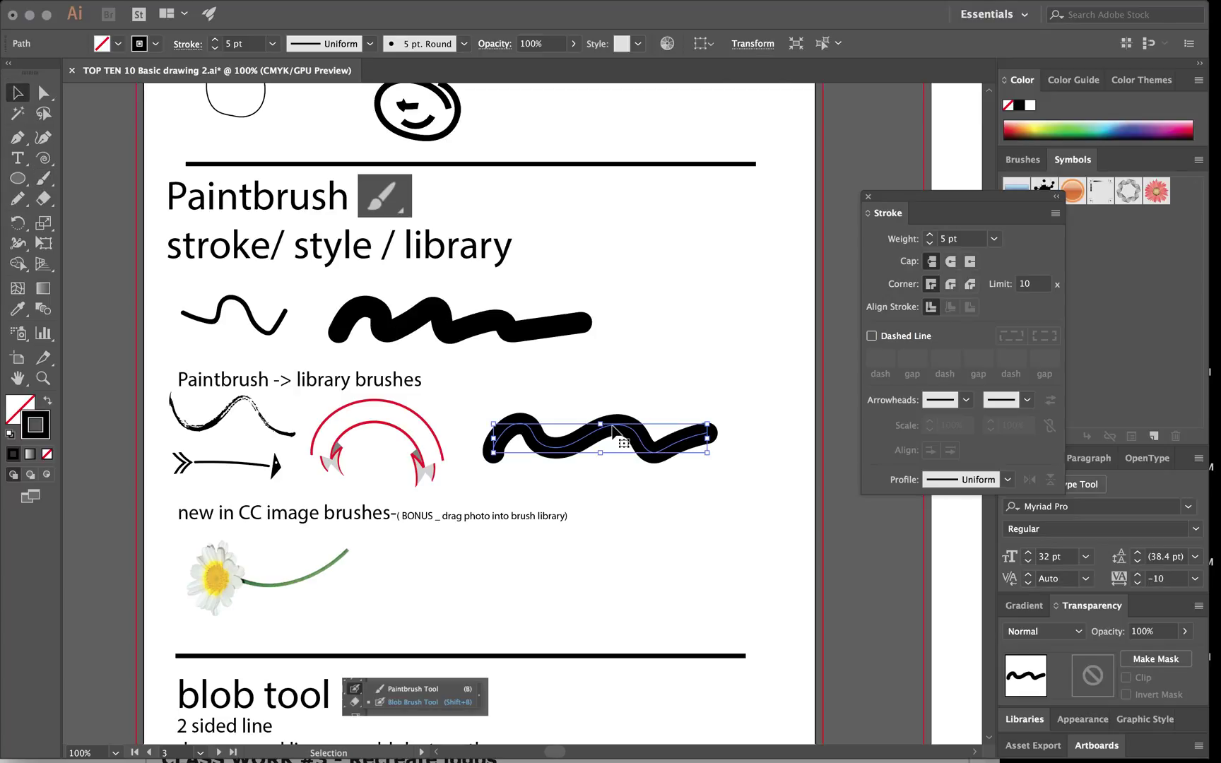
pyautogui.click(215, 48)
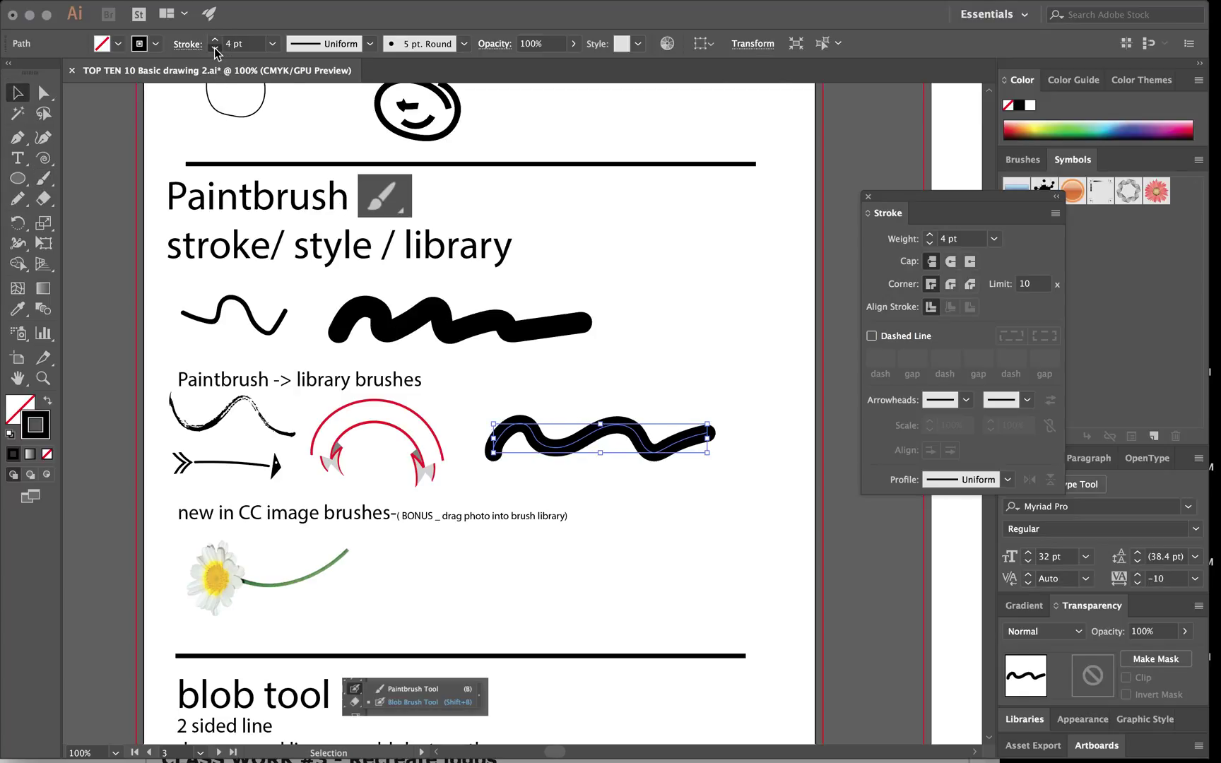
pyautogui.click(215, 48)
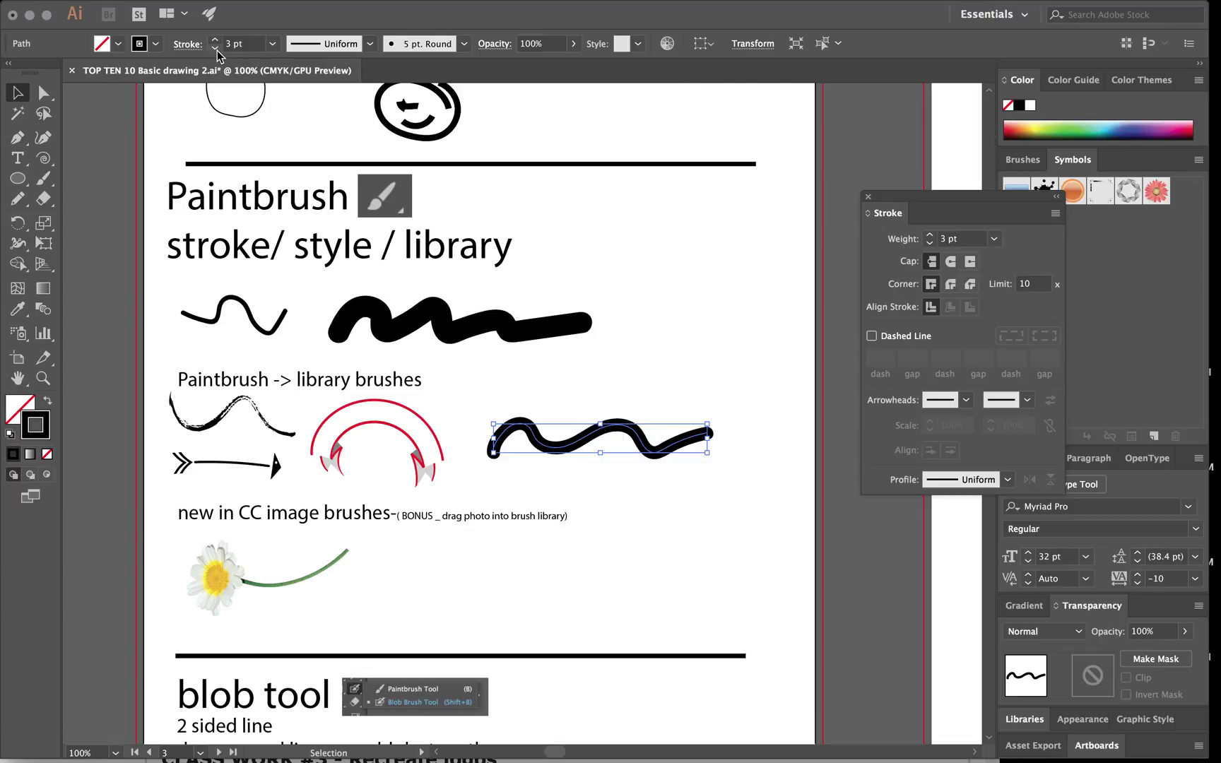
# - Apply the Charcoal - Feather brush to the wavy line beside the red arcs
pyautogui.moveTo(318, 2)
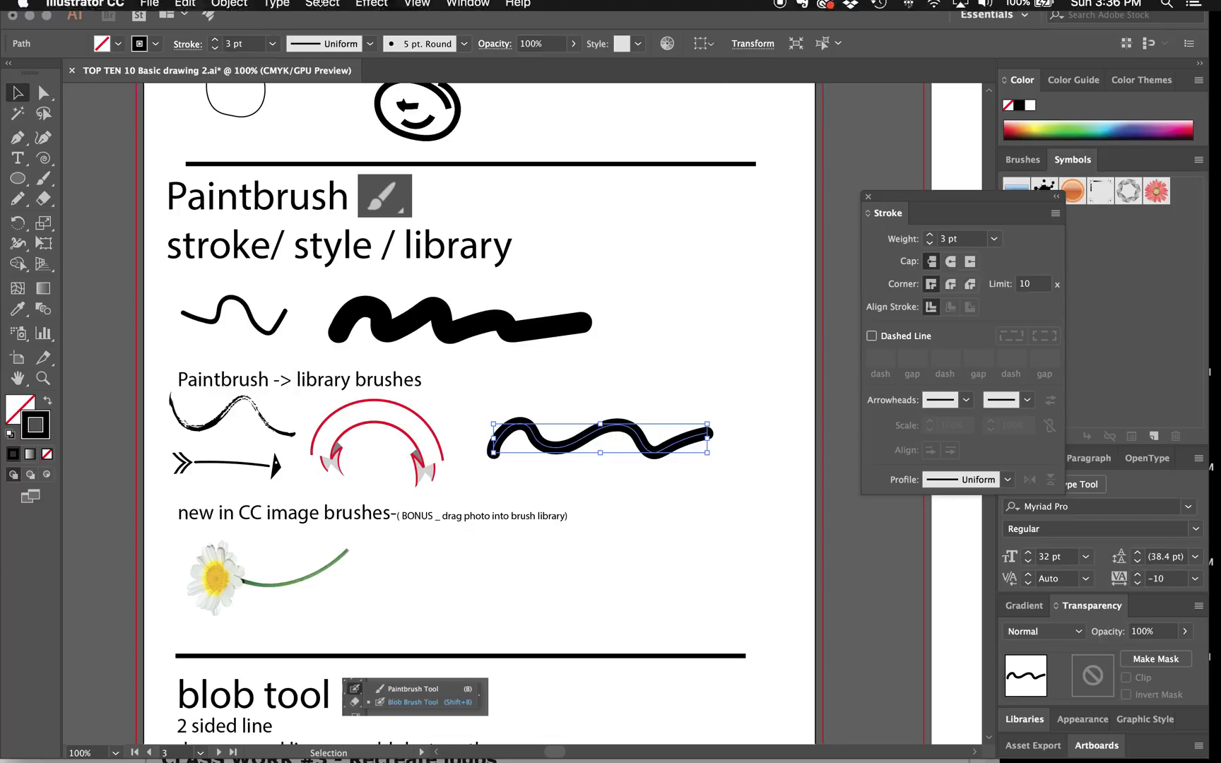
pyautogui.click(370, 44)
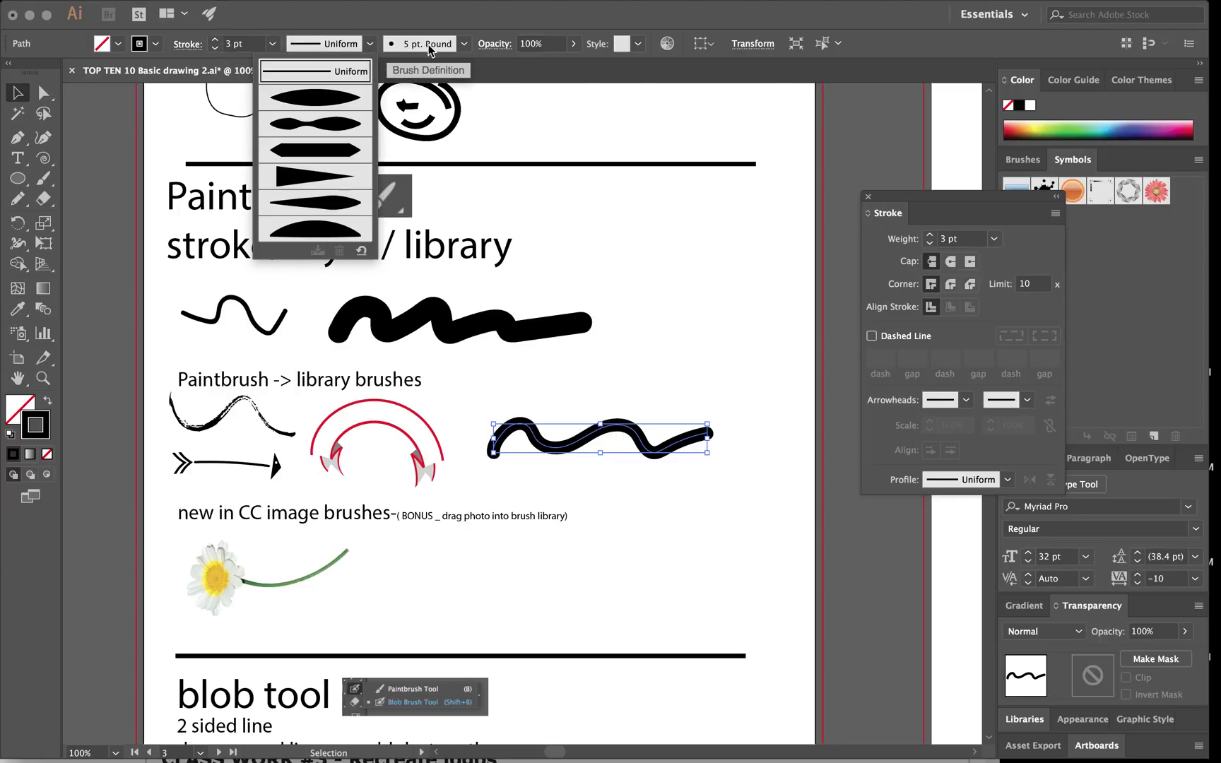
pyautogui.click(464, 44)
pyautogui.click(465, 44)
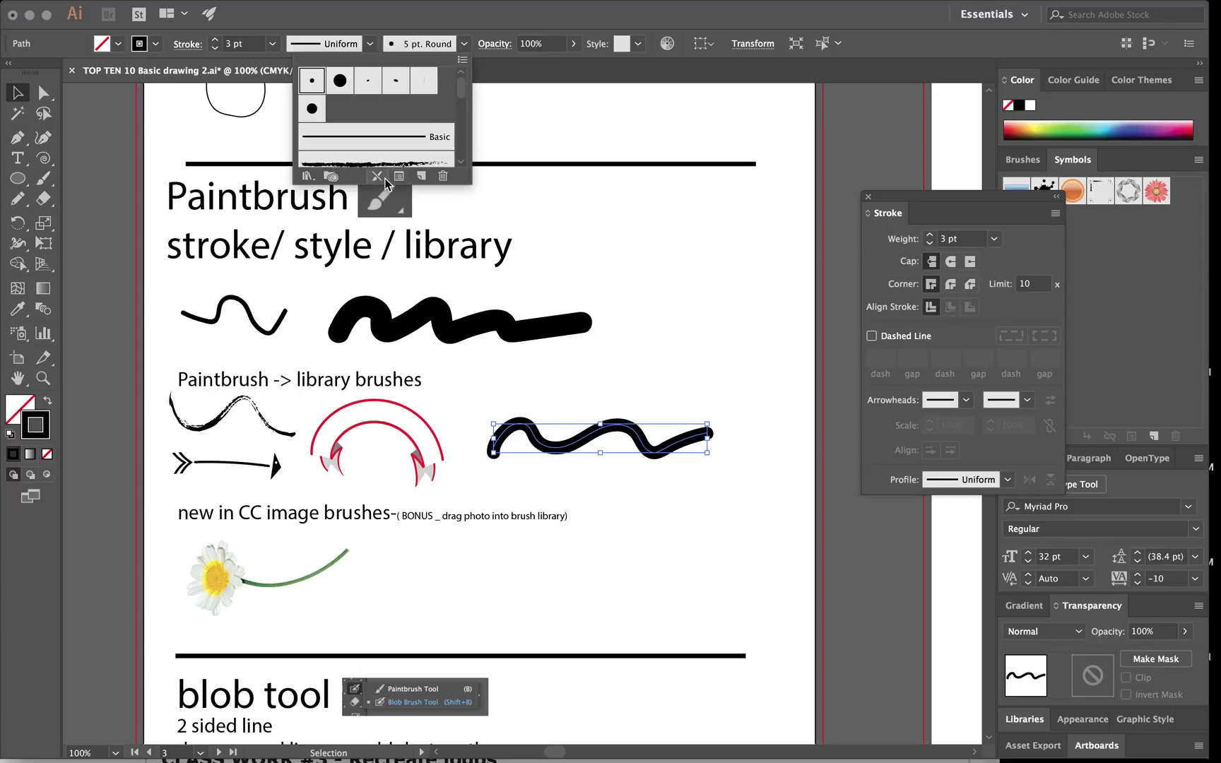
pyautogui.scroll(-3, 455, 99)
pyautogui.click(408, 95)
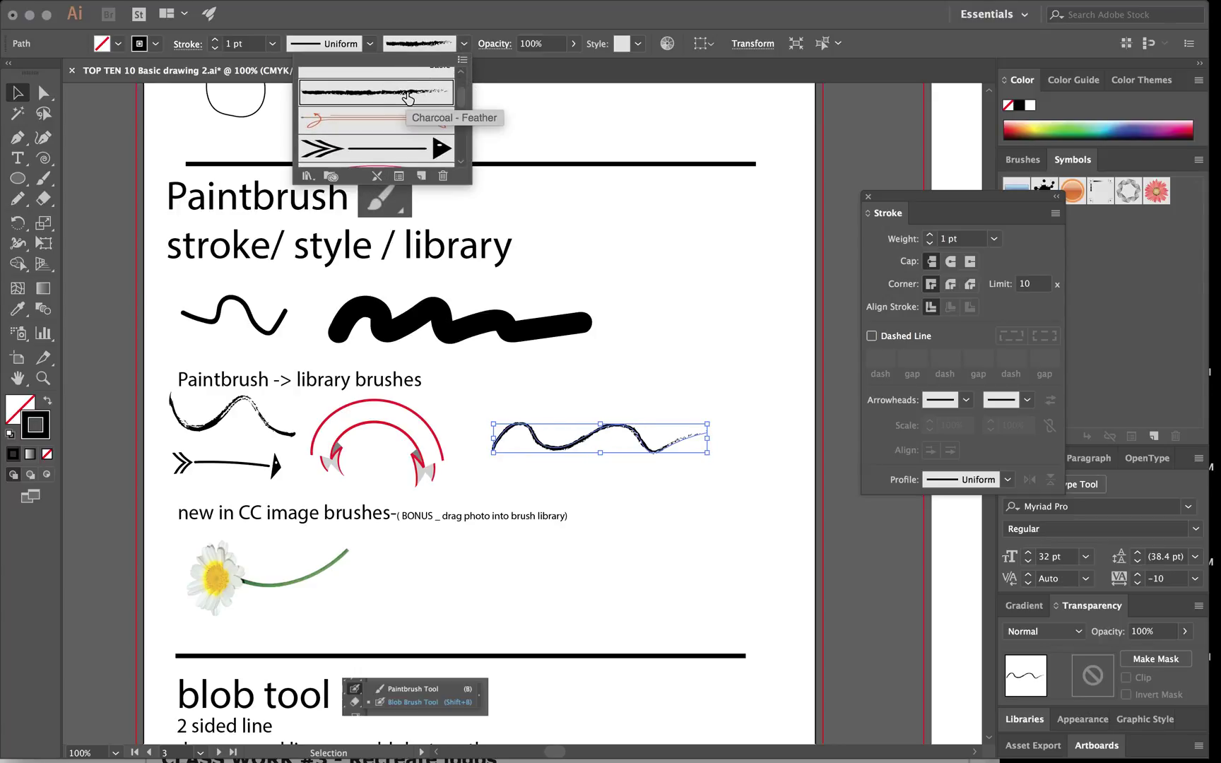
# - Try several other art brushes on the selected wavy line, ending with the Daisy_Art brush
pyautogui.click(360, 122)
pyautogui.click(365, 141)
pyautogui.moveTo(460, 106); pyautogui.dragTo(461, 119)
pyautogui.click(417, 106)
pyautogui.click(401, 110)
pyautogui.click(359, 140)
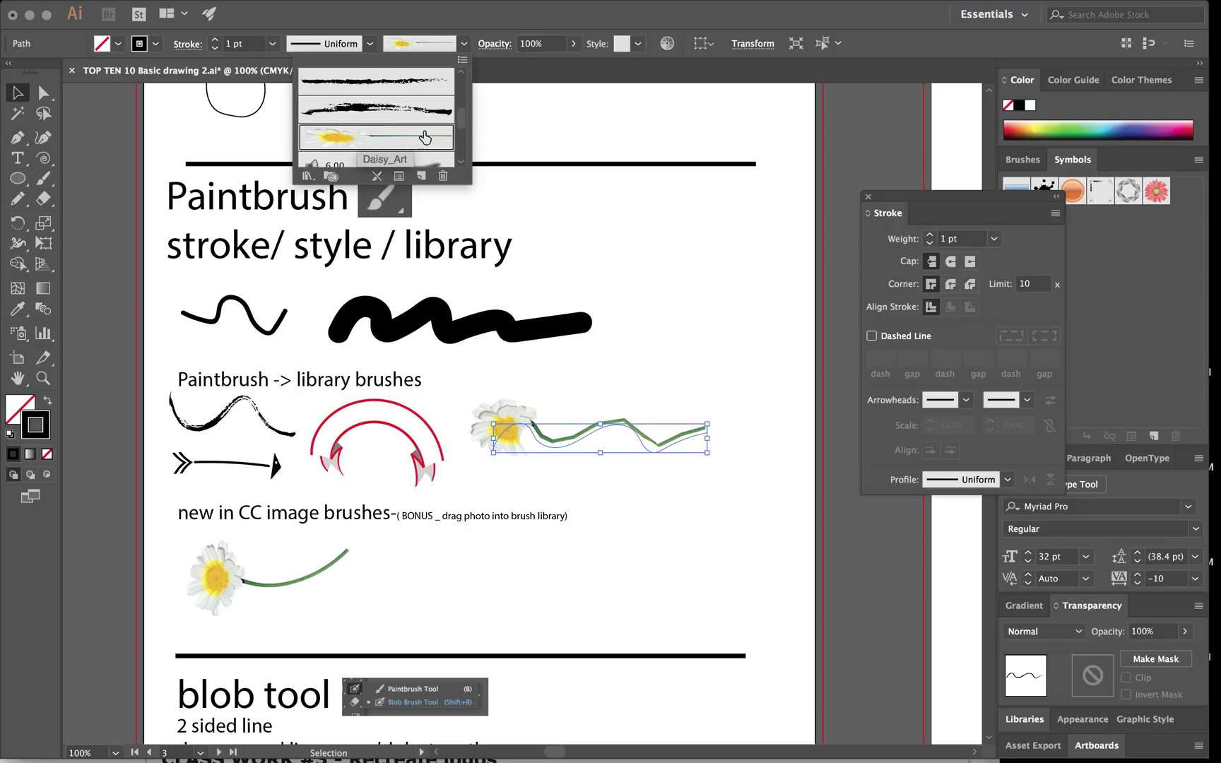
# - Try pattern brushes such as Stitch on the wavy line, then return it to the Charcoal - Feather brush
pyautogui.scroll(-5, 461, 131)
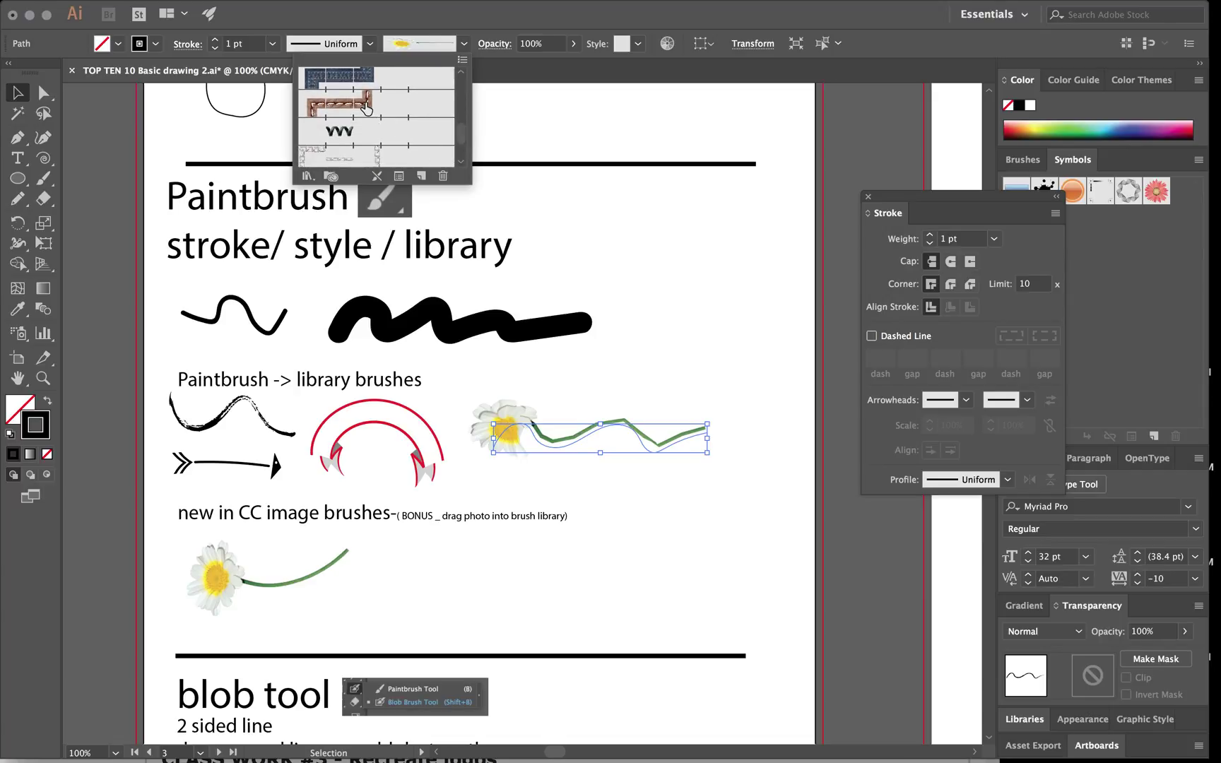
pyautogui.click(366, 108)
pyautogui.moveTo(460, 133); pyautogui.dragTo(461, 155)
pyautogui.click(369, 151)
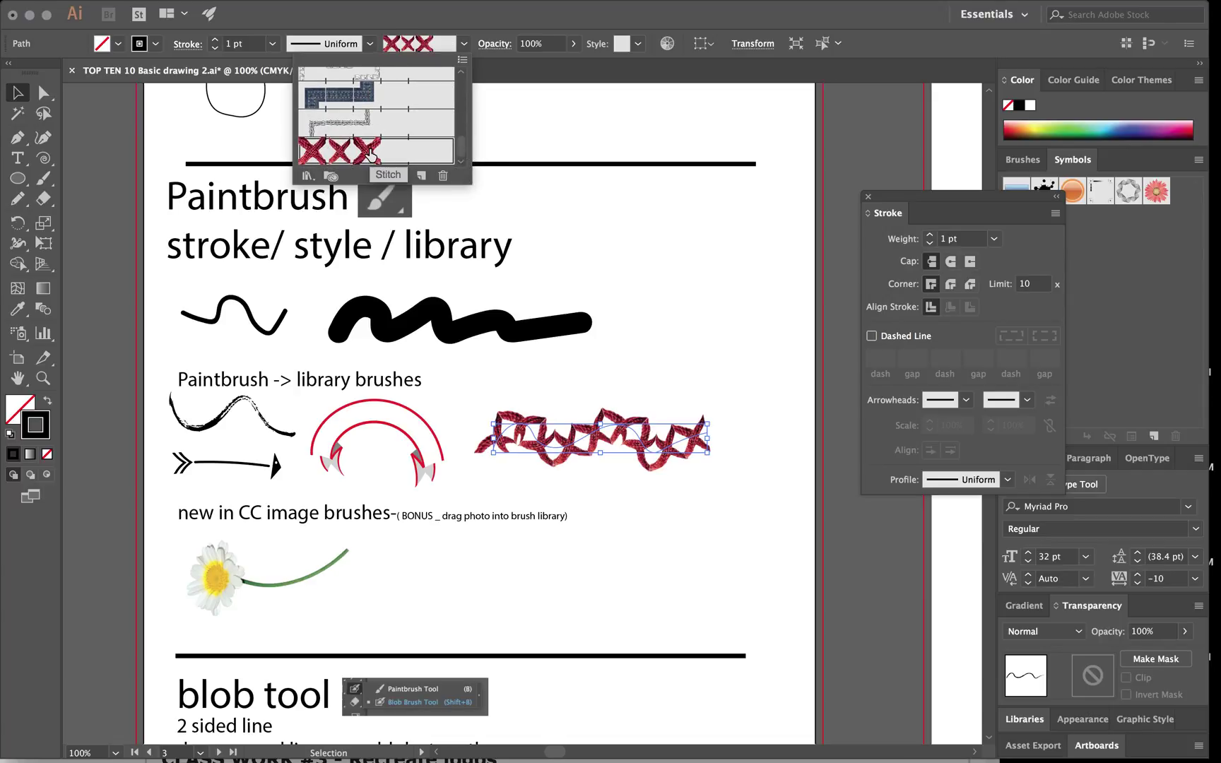
pyautogui.moveTo(461, 149); pyautogui.dragTo(463, 76)
pyautogui.click(366, 162)
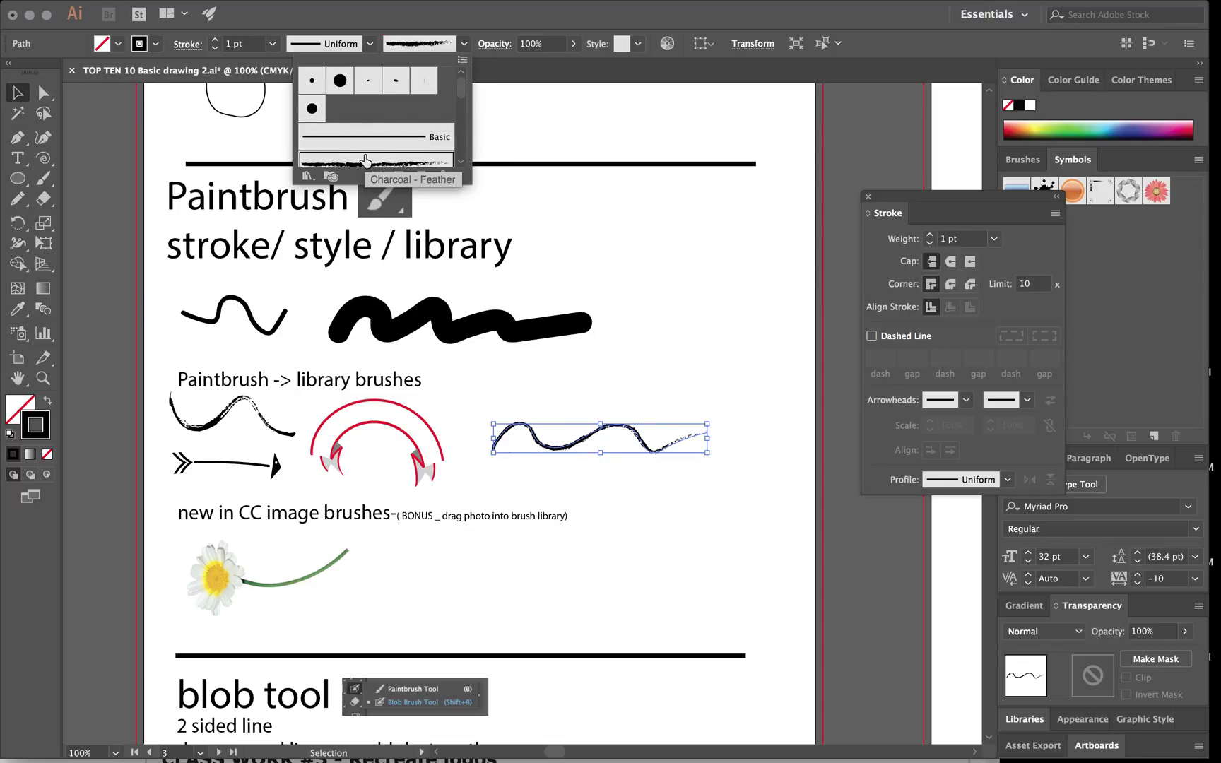
# - Load the Arrows_Special brush library, apply its first arrow brush to the wavy line, and close the library
pyautogui.click(463, 59)
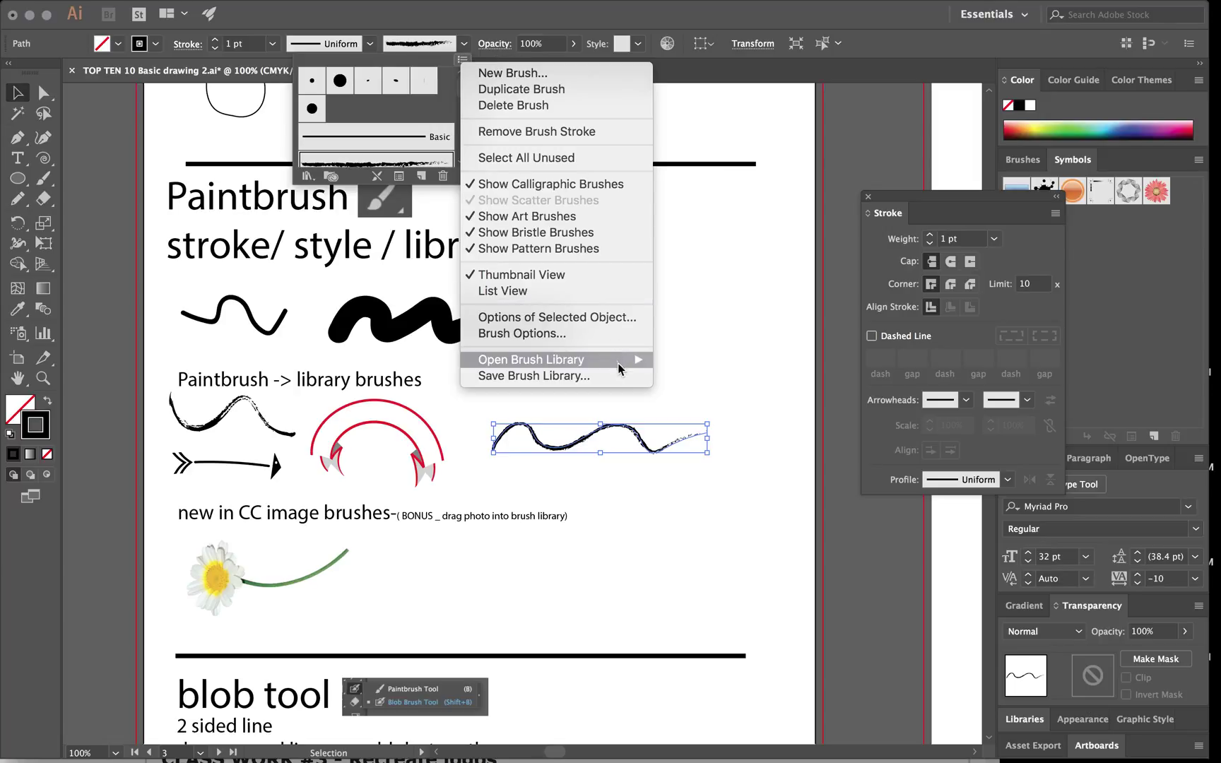
pyautogui.moveTo(621, 369)
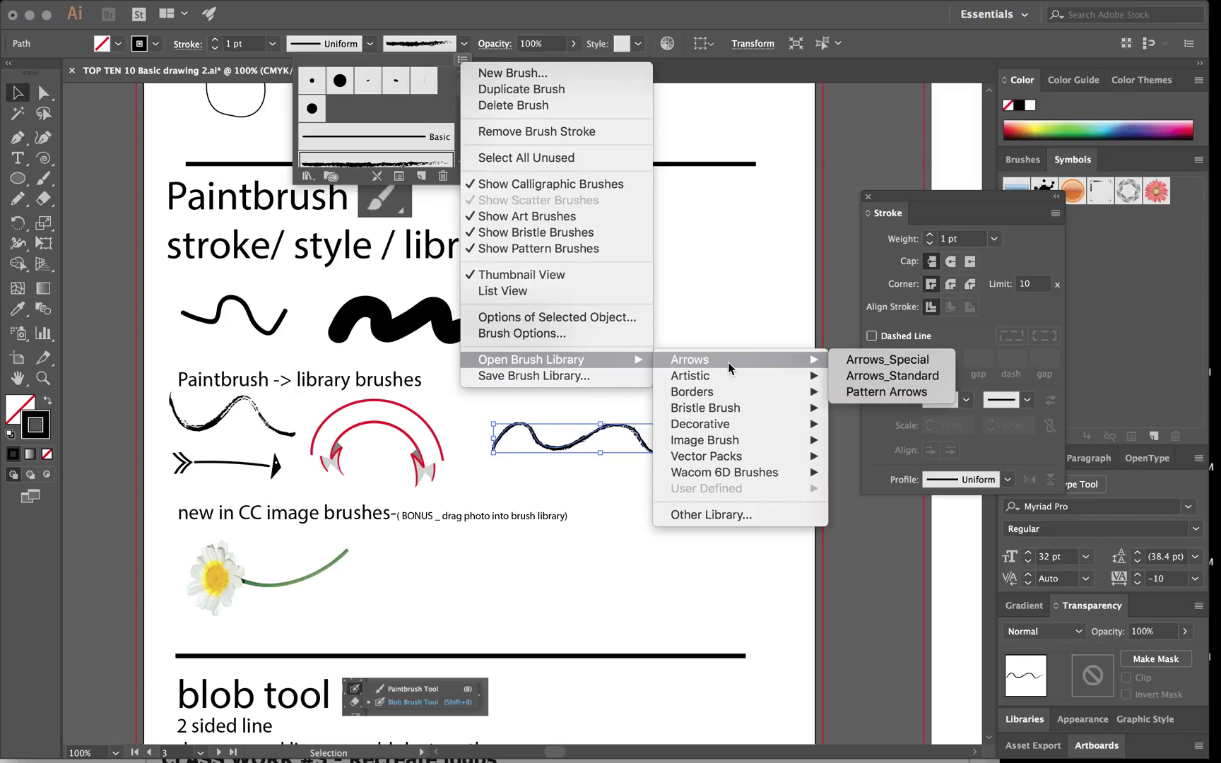
pyautogui.click(885, 362)
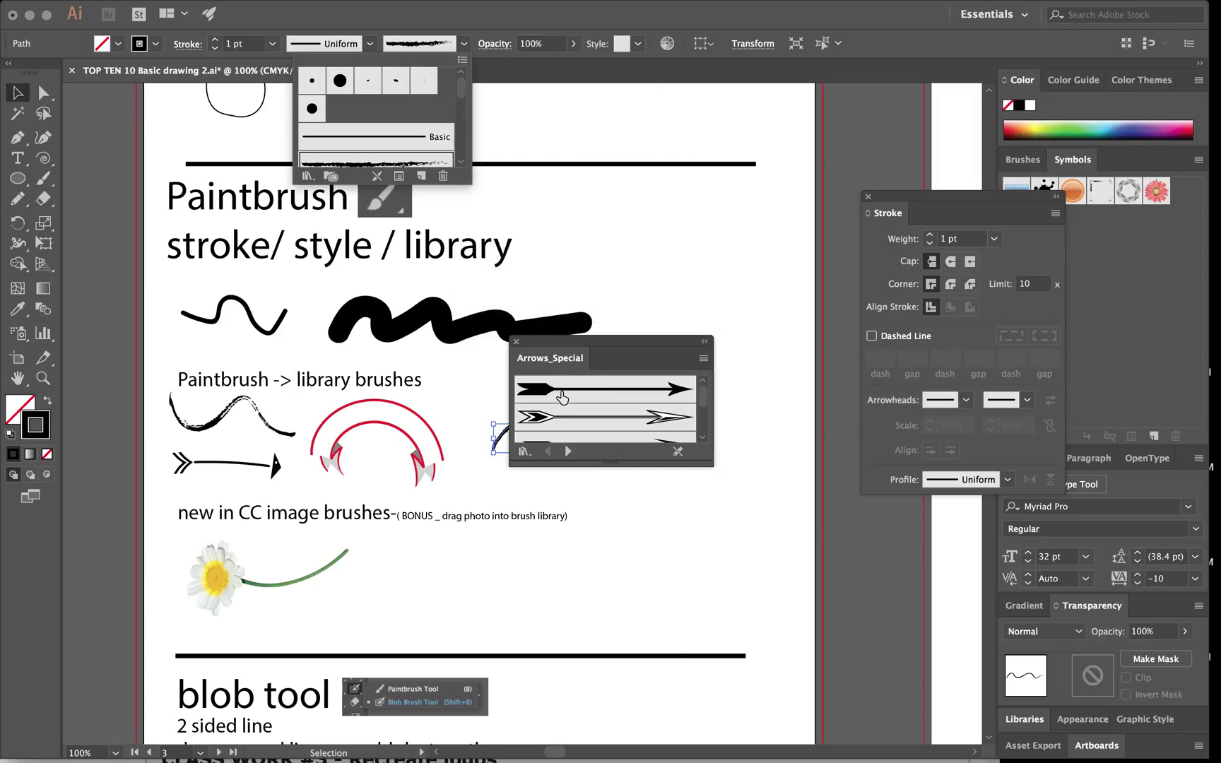
pyautogui.click(561, 394)
pyautogui.moveTo(545, 344); pyautogui.dragTo(803, 333)
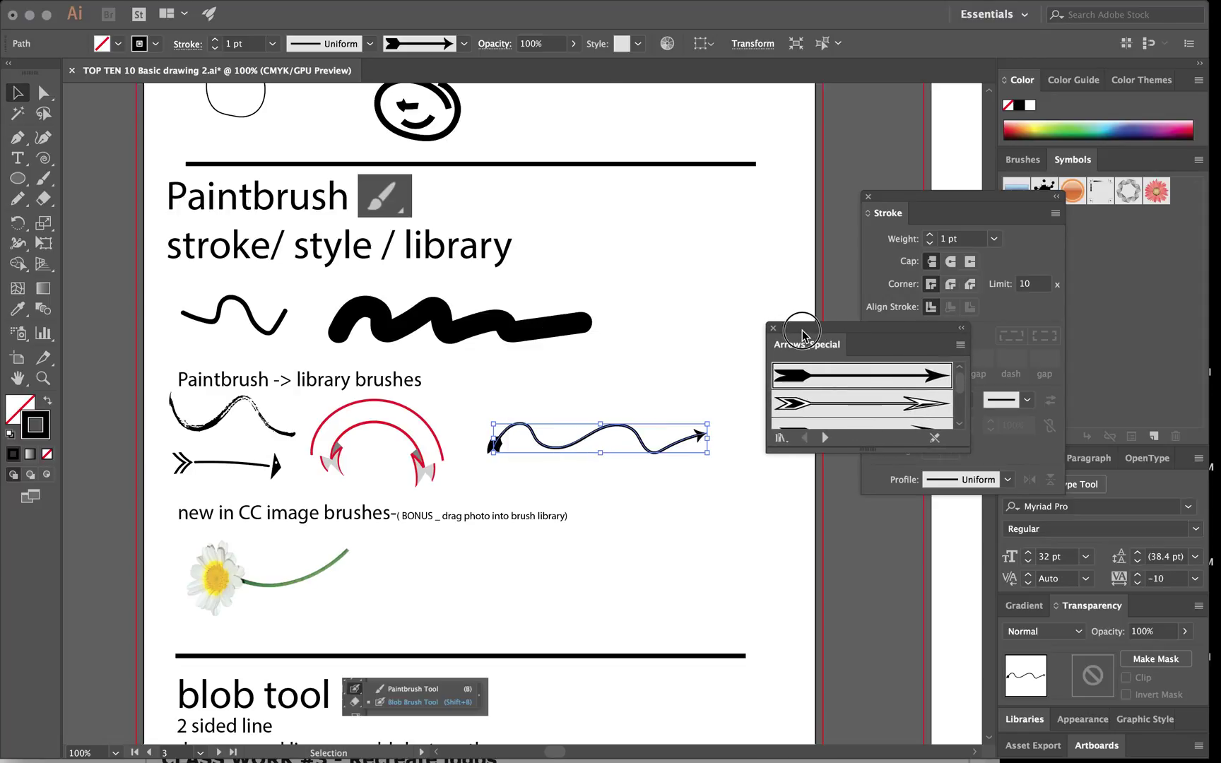
pyautogui.click(773, 330)
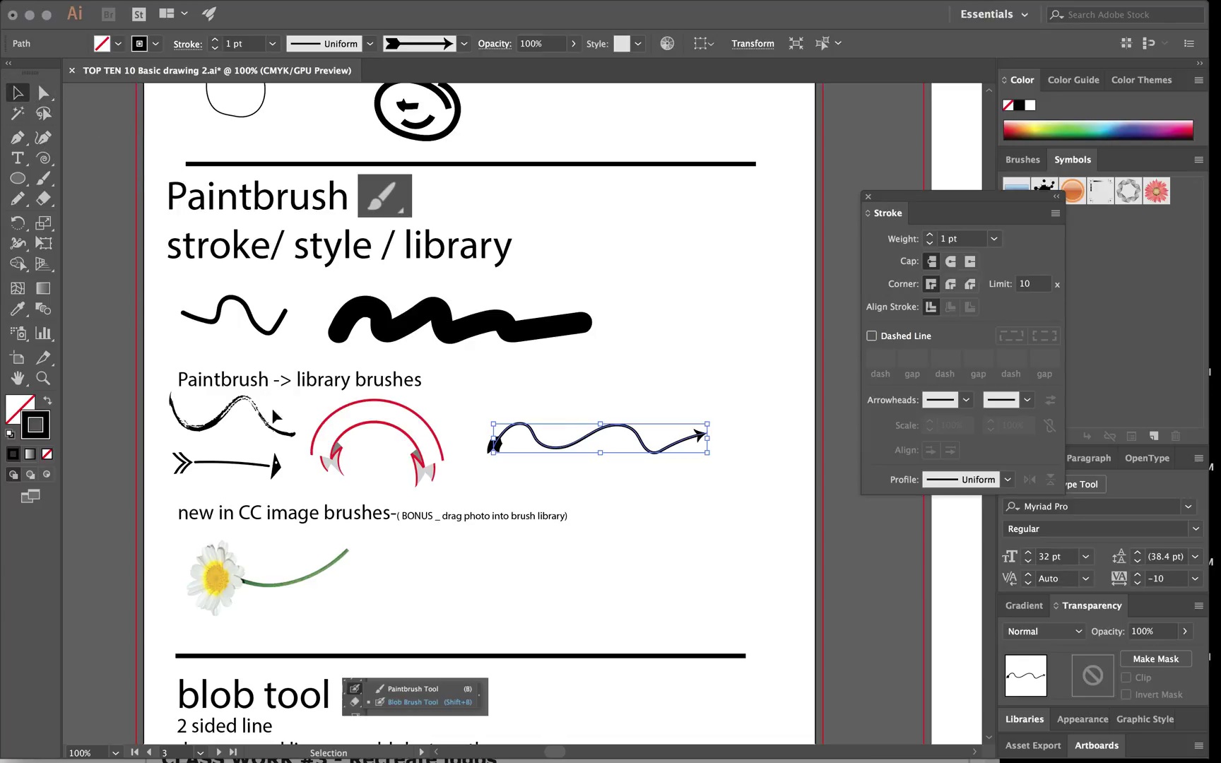
# - Shift the charcoal sample wave slightly, then widen the red double-arc brush stroke and deselect it
pyautogui.click(228, 417)
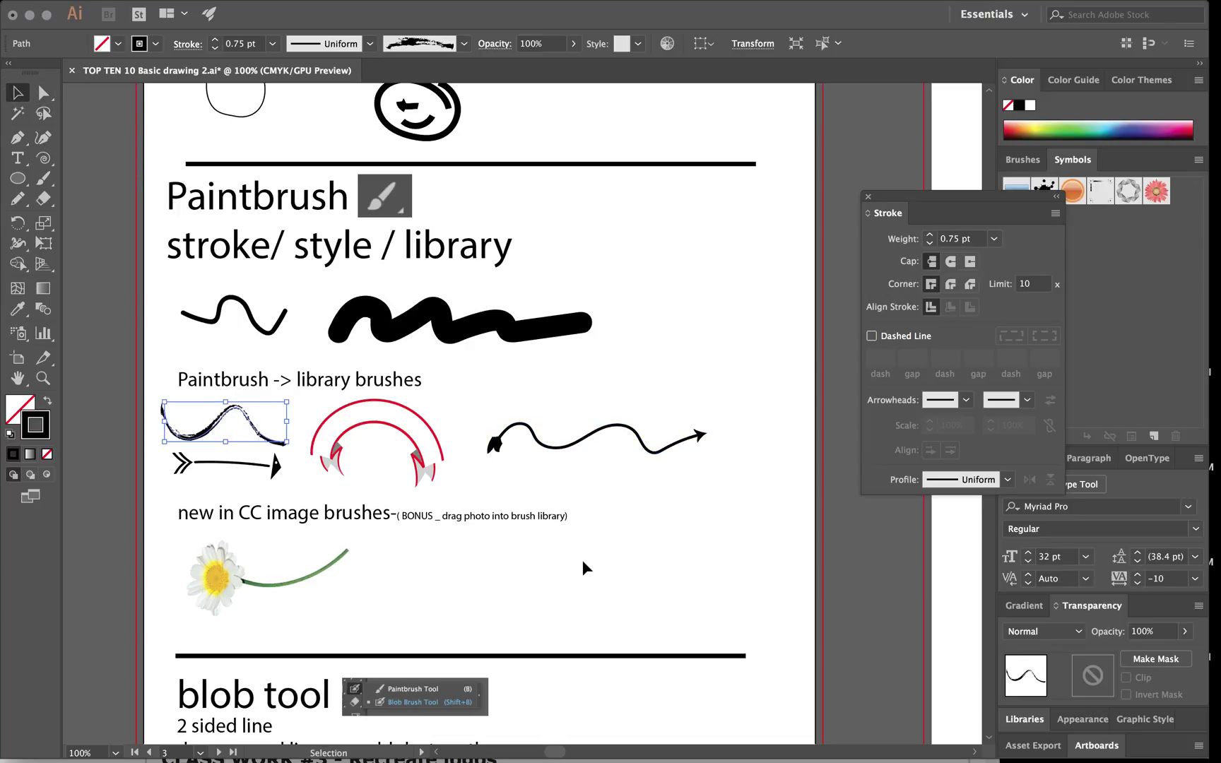
pyautogui.click(442, 449)
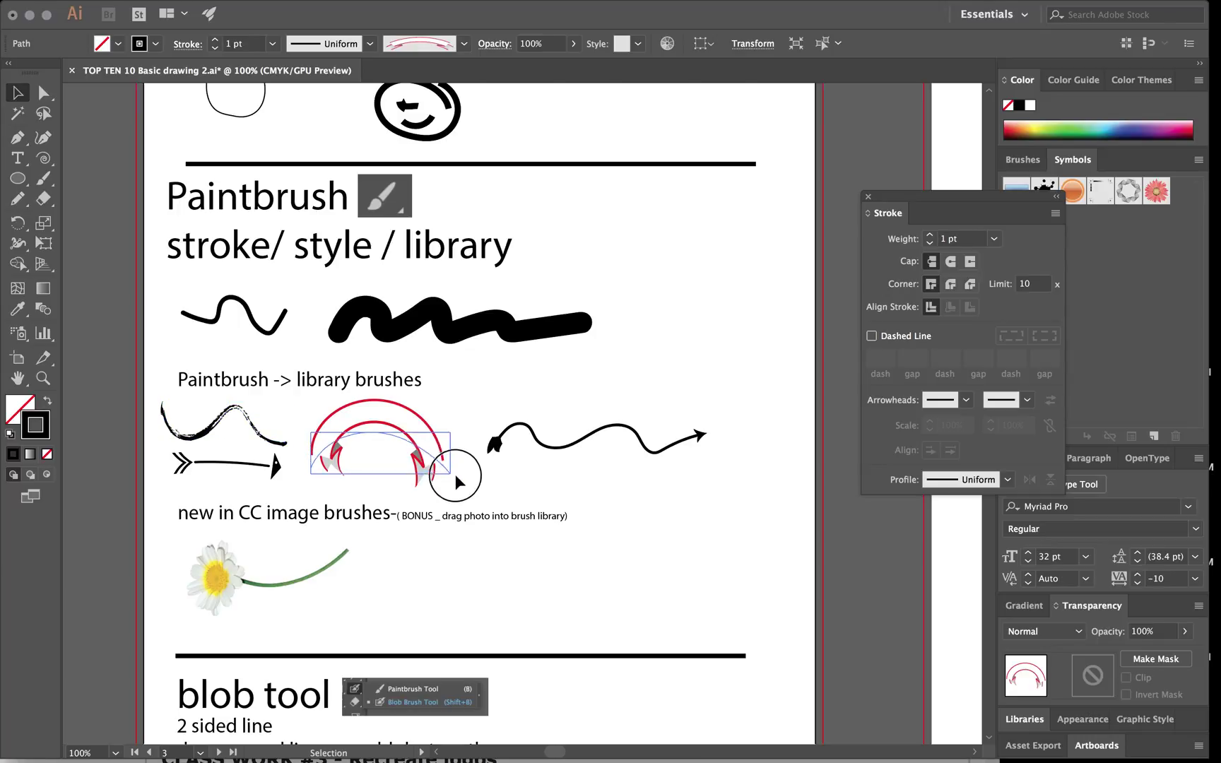
pyautogui.moveTo(455, 475); pyautogui.dragTo(508, 473)
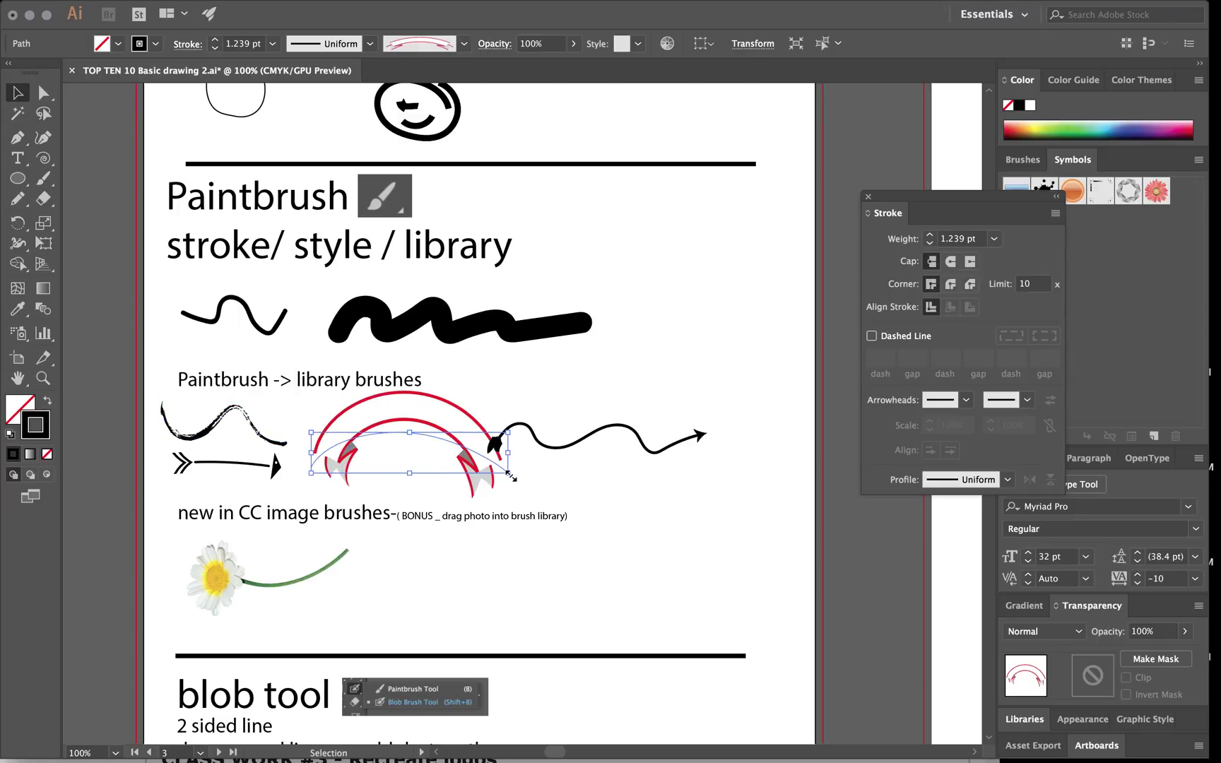
pyautogui.click(717, 511)
# - Draw a fish outline beside the sample fish in the blob tool section with the Blob Brush tool
pyautogui.scroll(-4, 716, 509)
pyautogui.scroll(-8, 717, 512)
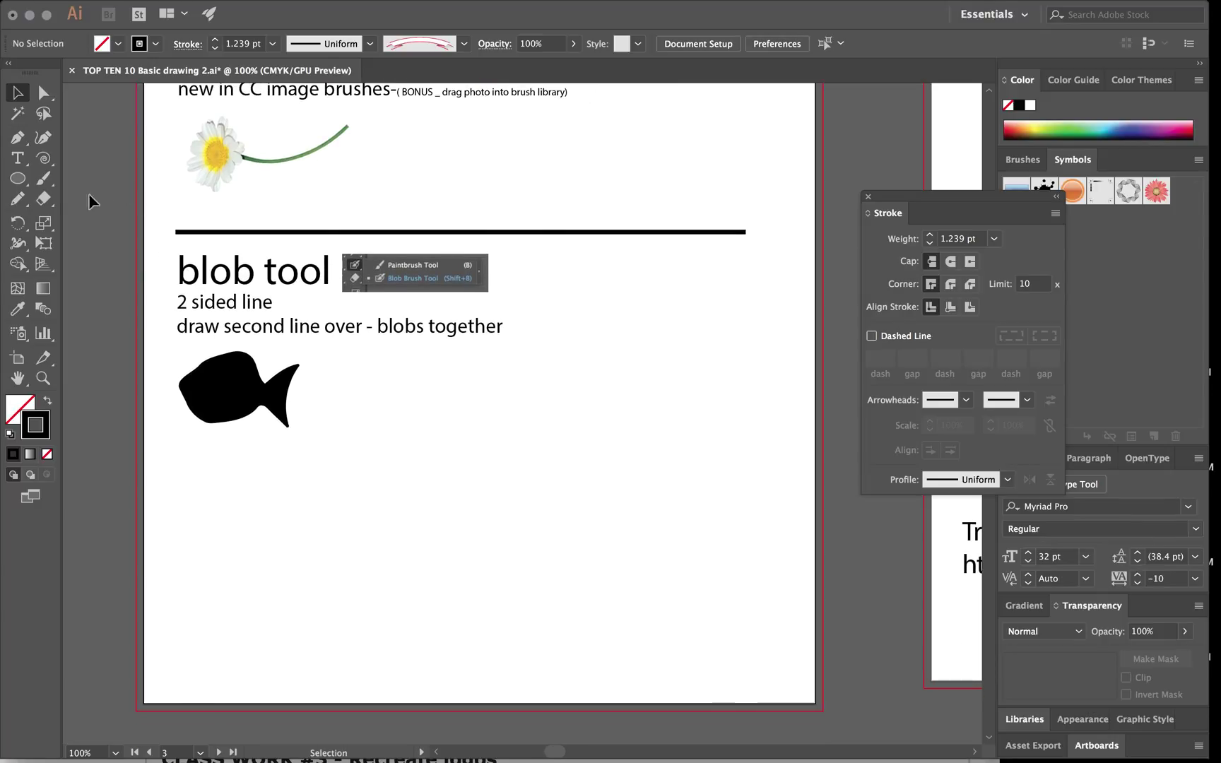
pyautogui.moveTo(43, 178); pyautogui.dragTo(107, 201)
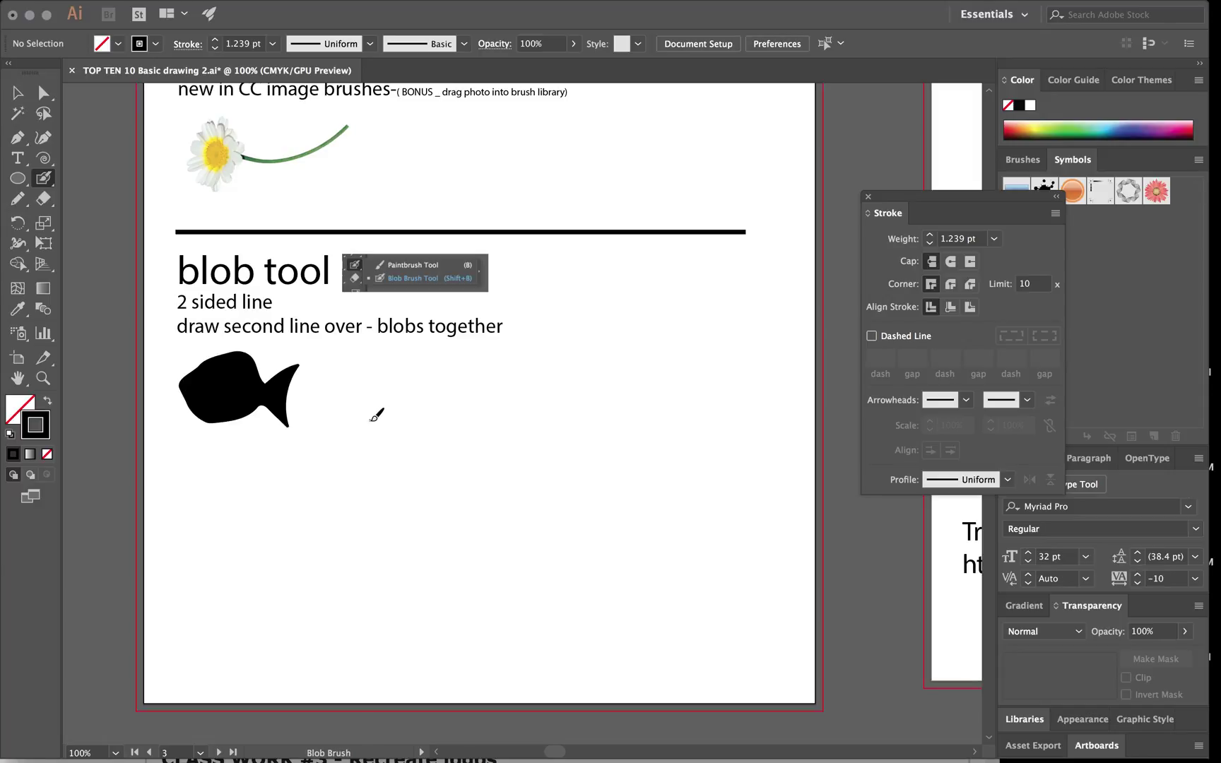
pyautogui.moveTo(374, 421)
pyautogui.mouseDown()
pyautogui.moveTo(387, 401)
pyautogui.moveTo(442, 417)
pyautogui.moveTo(459, 468)
pyautogui.moveTo(385, 447)
pyautogui.moveTo(372, 417)
pyautogui.moveTo(406, 398)
pyautogui.mouseUp()
pyautogui.press('a')
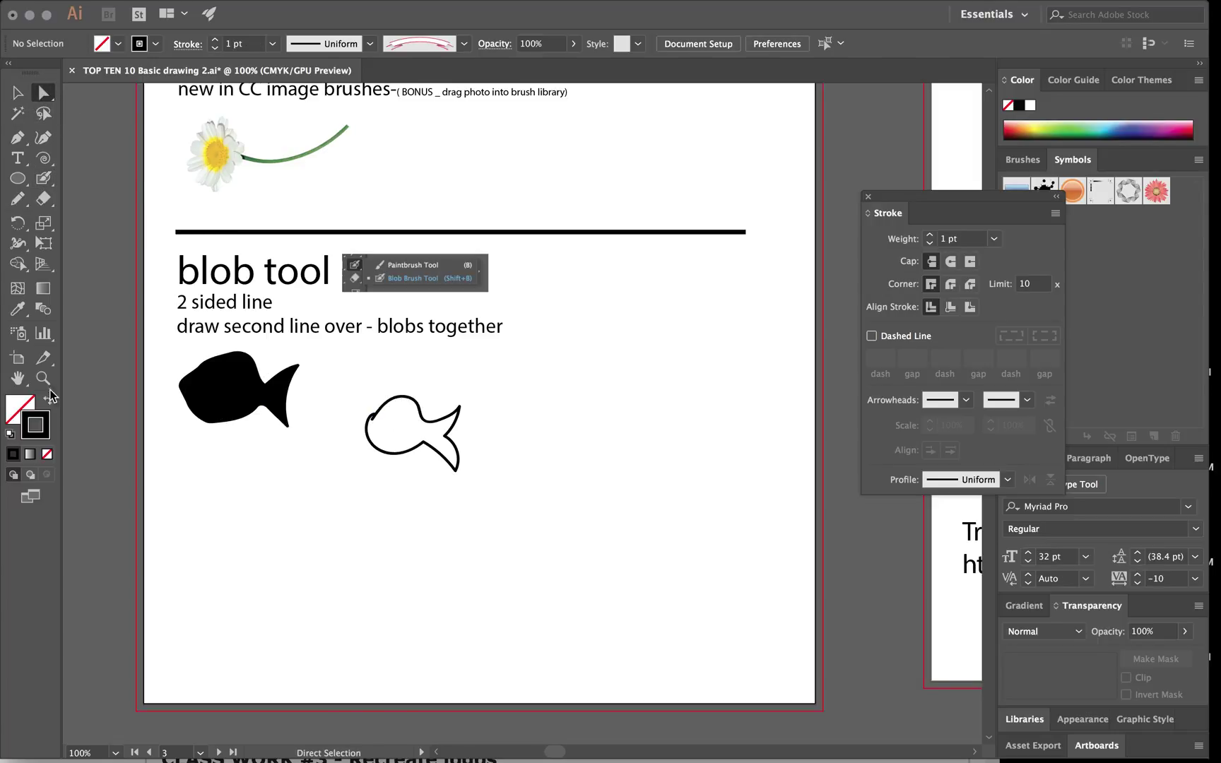
# - Select the whole fish outline up close to examine the two-sided shape made by the Blob Brush
pyautogui.click(43, 378)
pyautogui.click(447, 434)
pyautogui.click(449, 433)
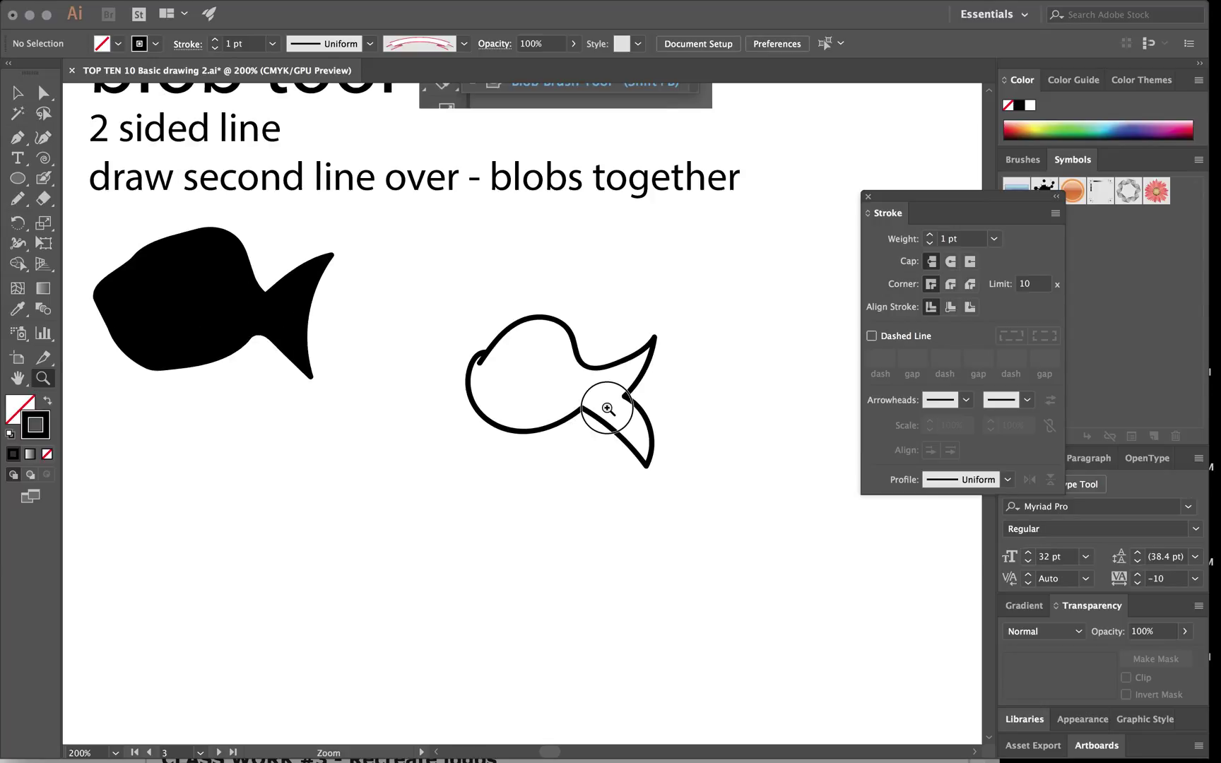
pyautogui.click(608, 408)
pyautogui.click(19, 96)
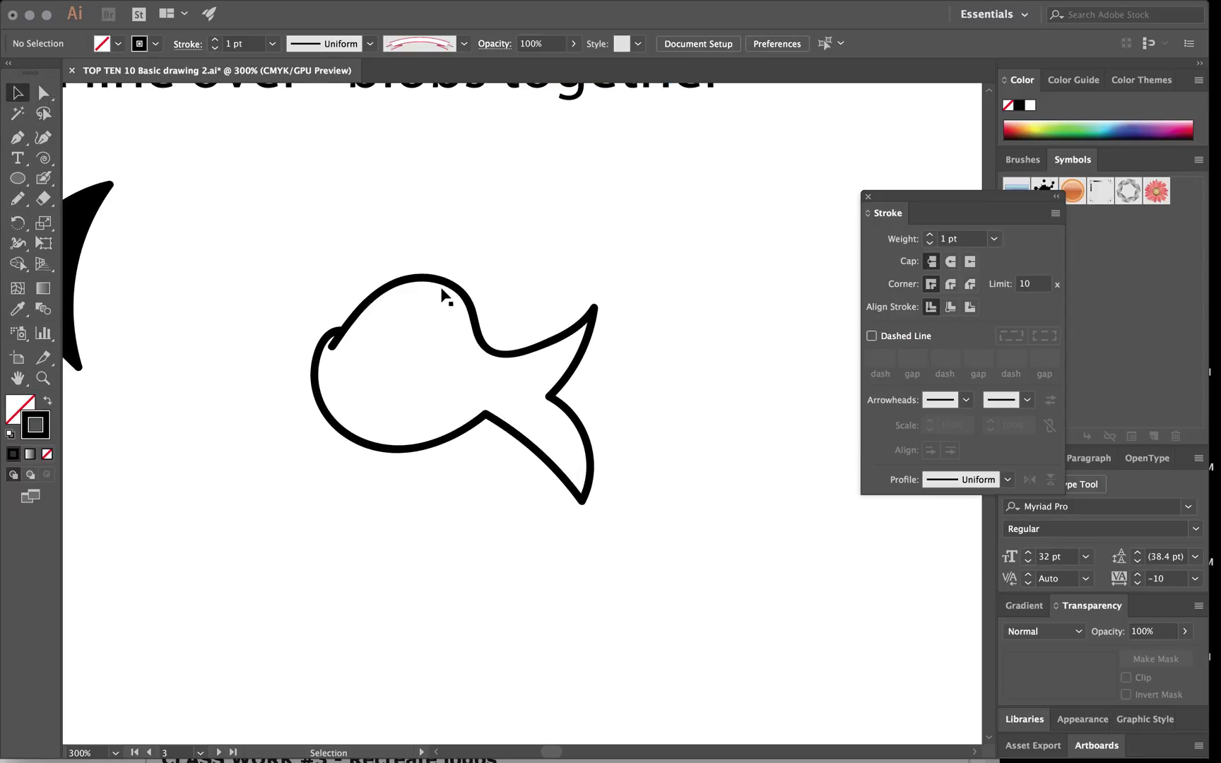
pyautogui.click(440, 289)
# - Delete the inner contour of the fish outline using Direct Selection, leaving the fish solid black
pyautogui.click(44, 92)
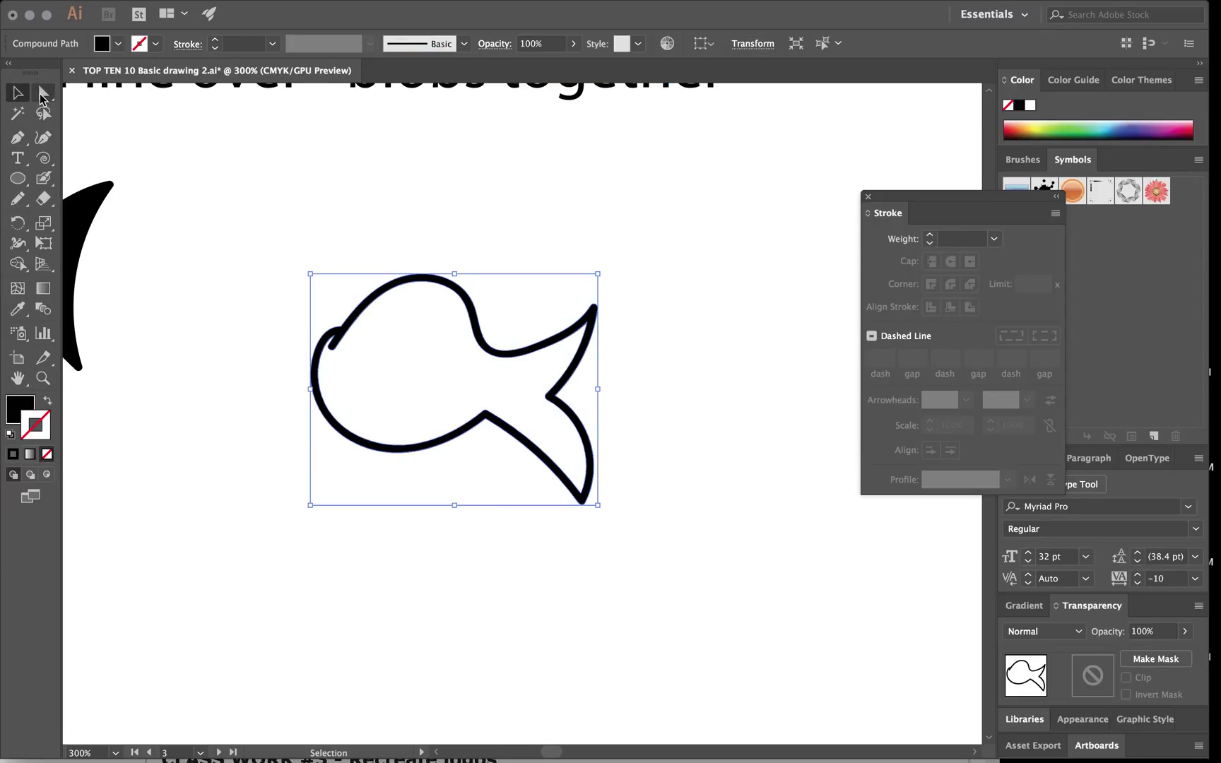
pyautogui.click(170, 201)
pyautogui.click(422, 289)
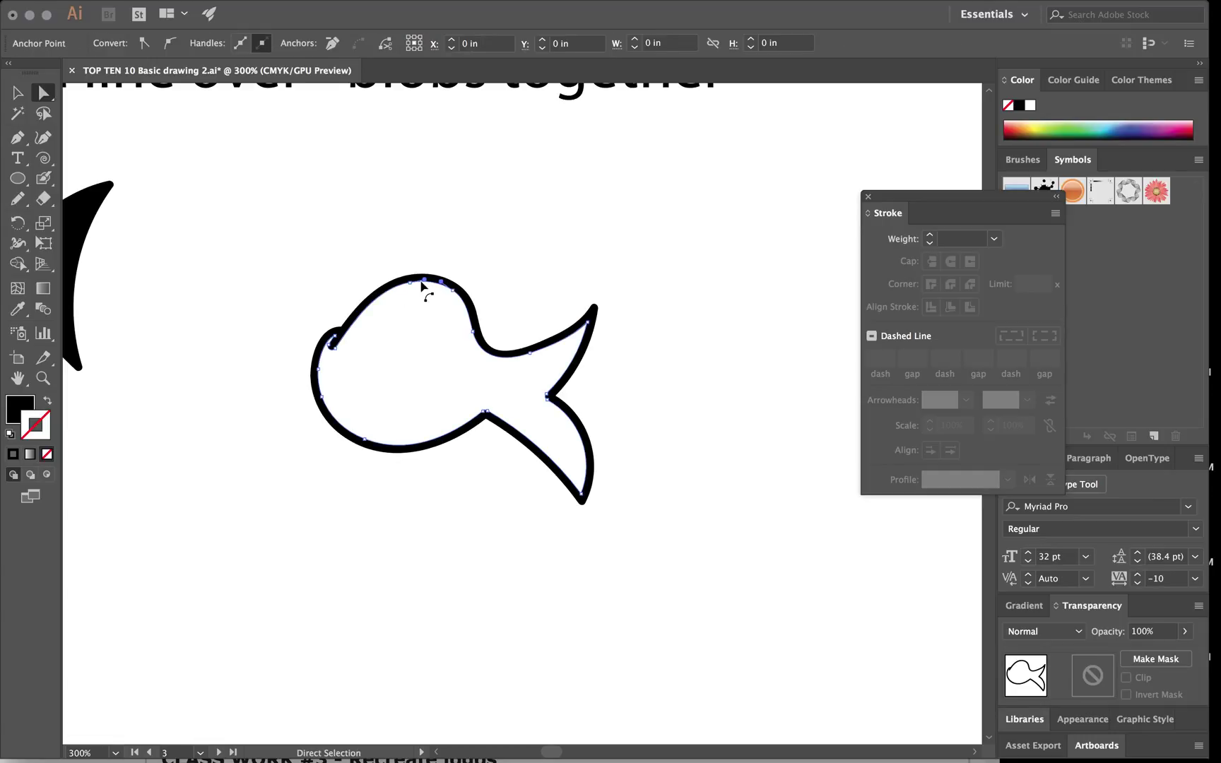
pyautogui.click(415, 280)
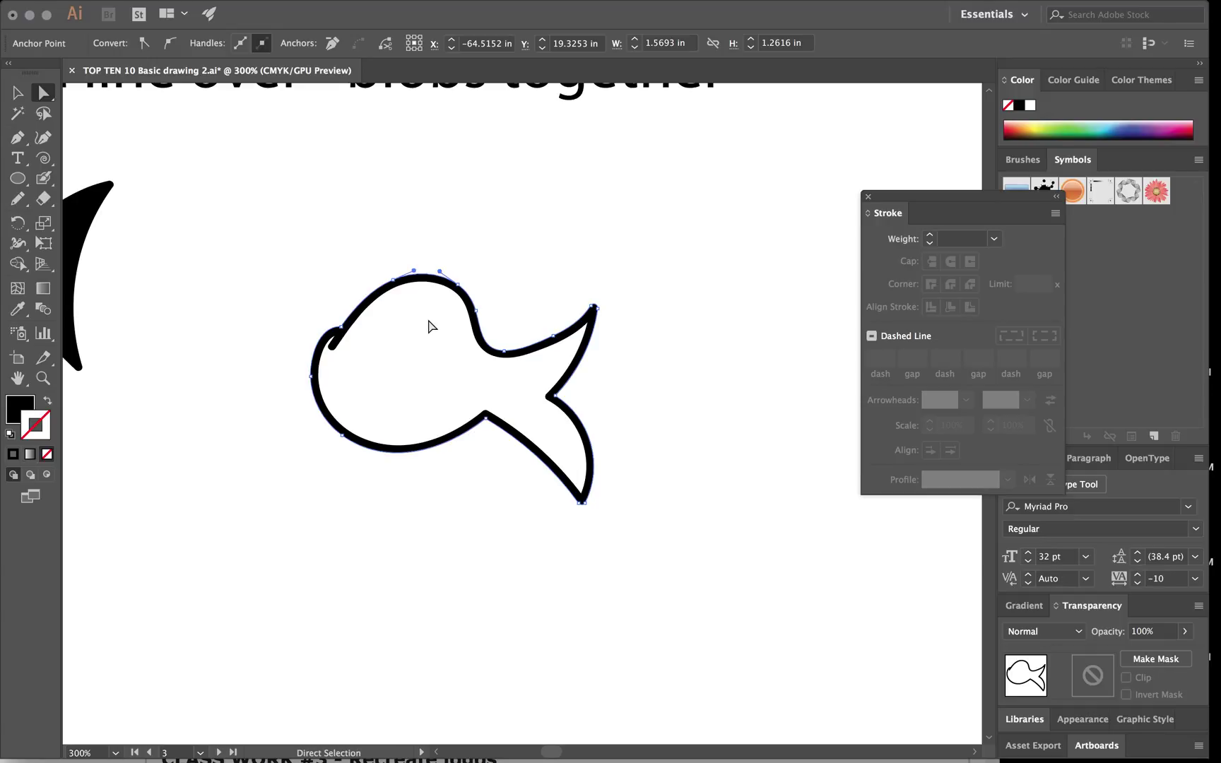
pyautogui.click(425, 300)
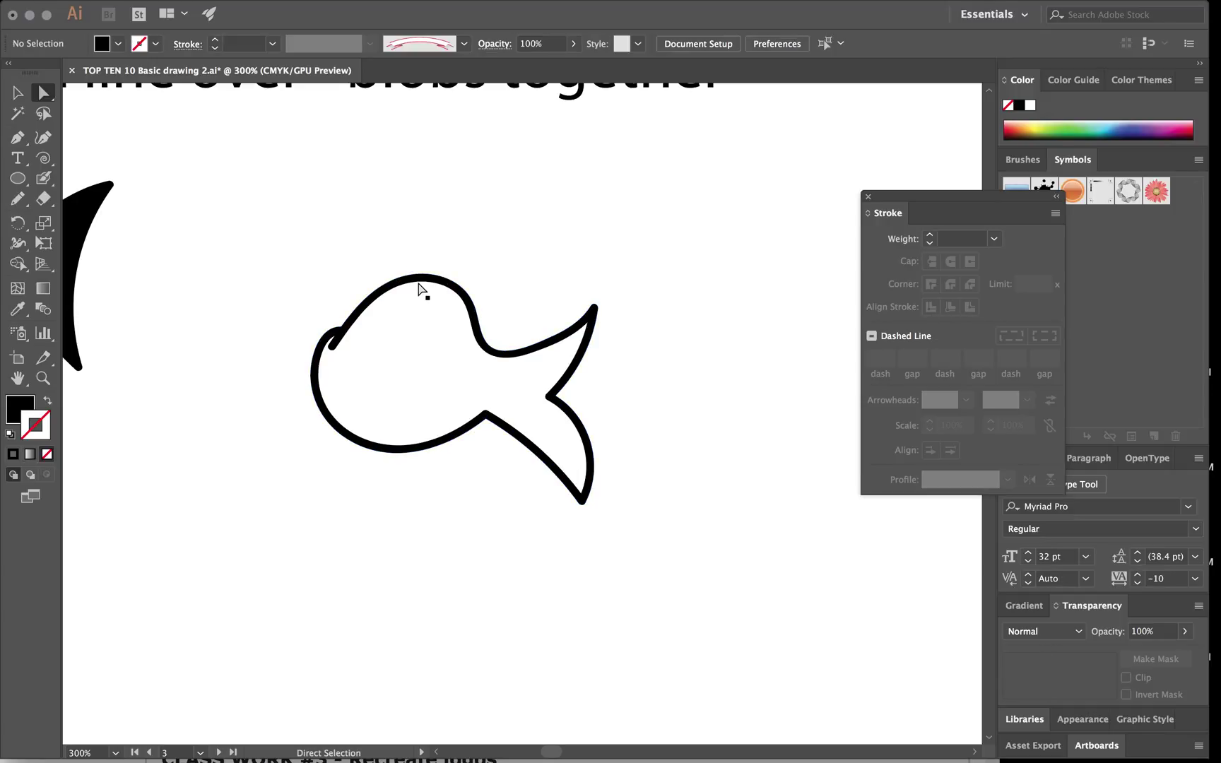
pyautogui.click(420, 284)
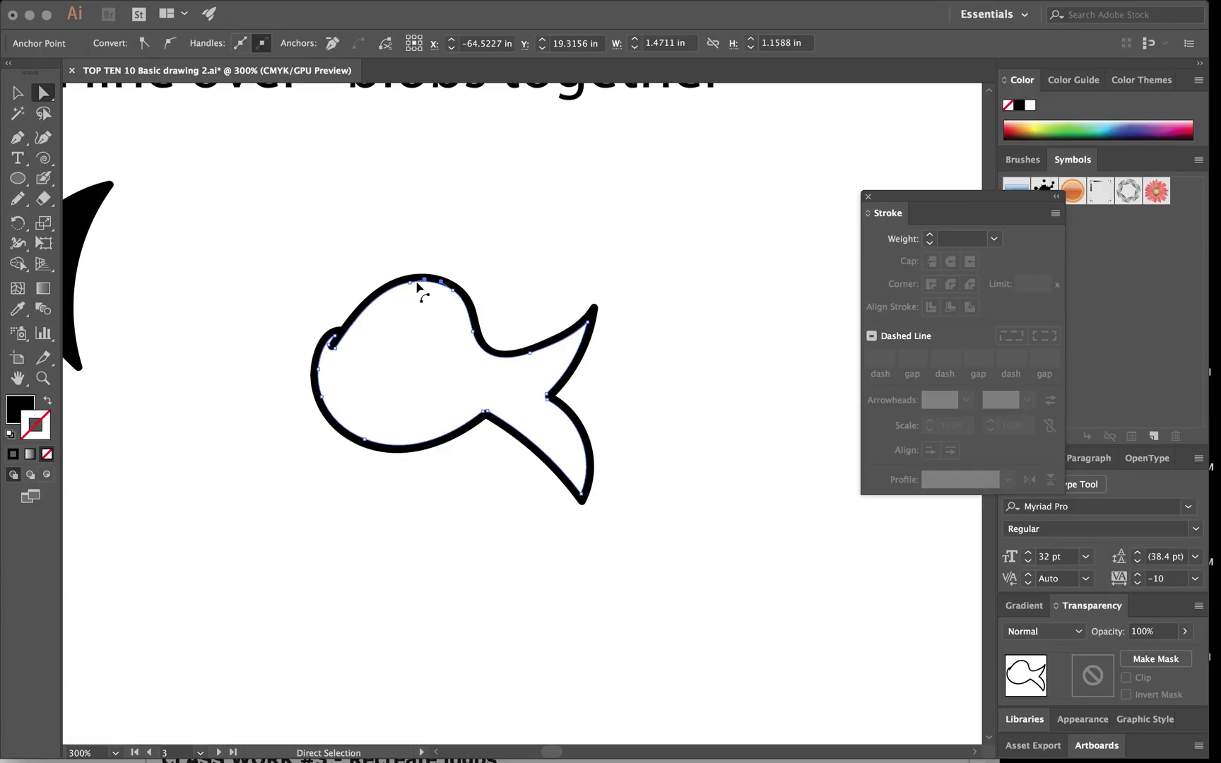
pyautogui.click(417, 285)
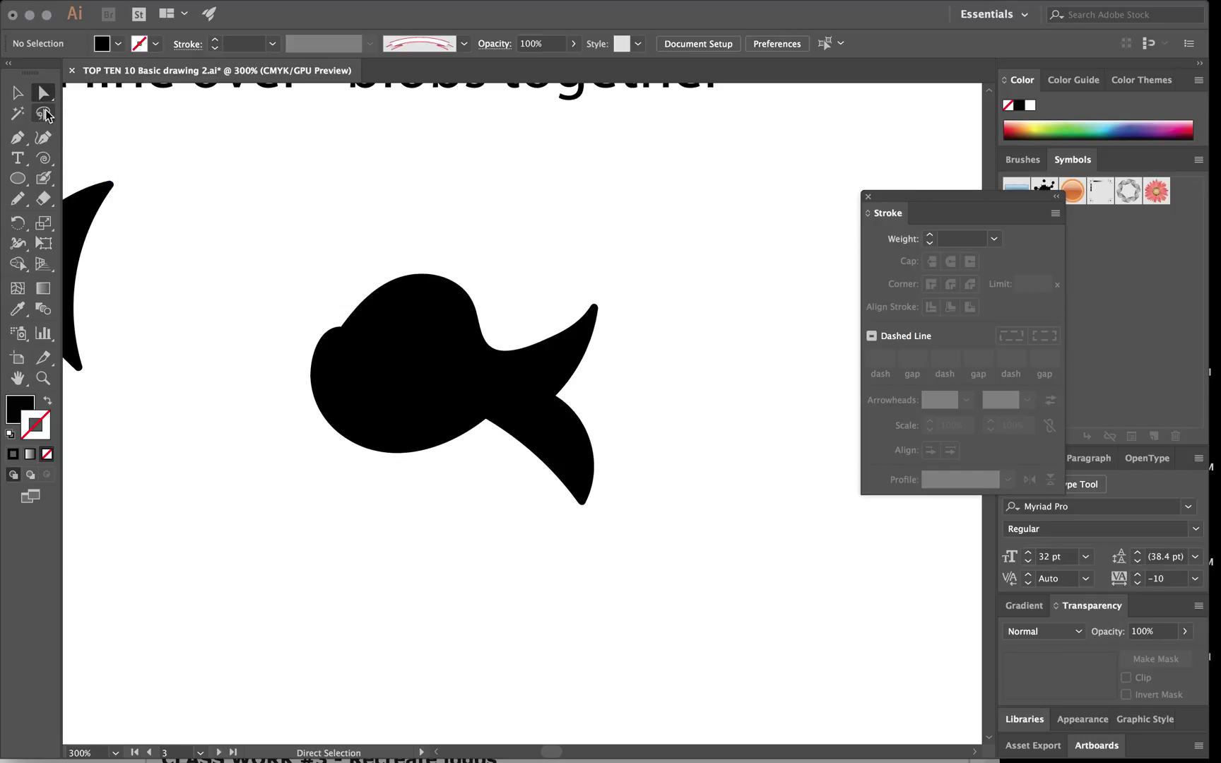
# - Draw an eye and a curved mouth on the black fish with the Pencil tool, using a white 1 pt stroke
pyautogui.click(18, 202)
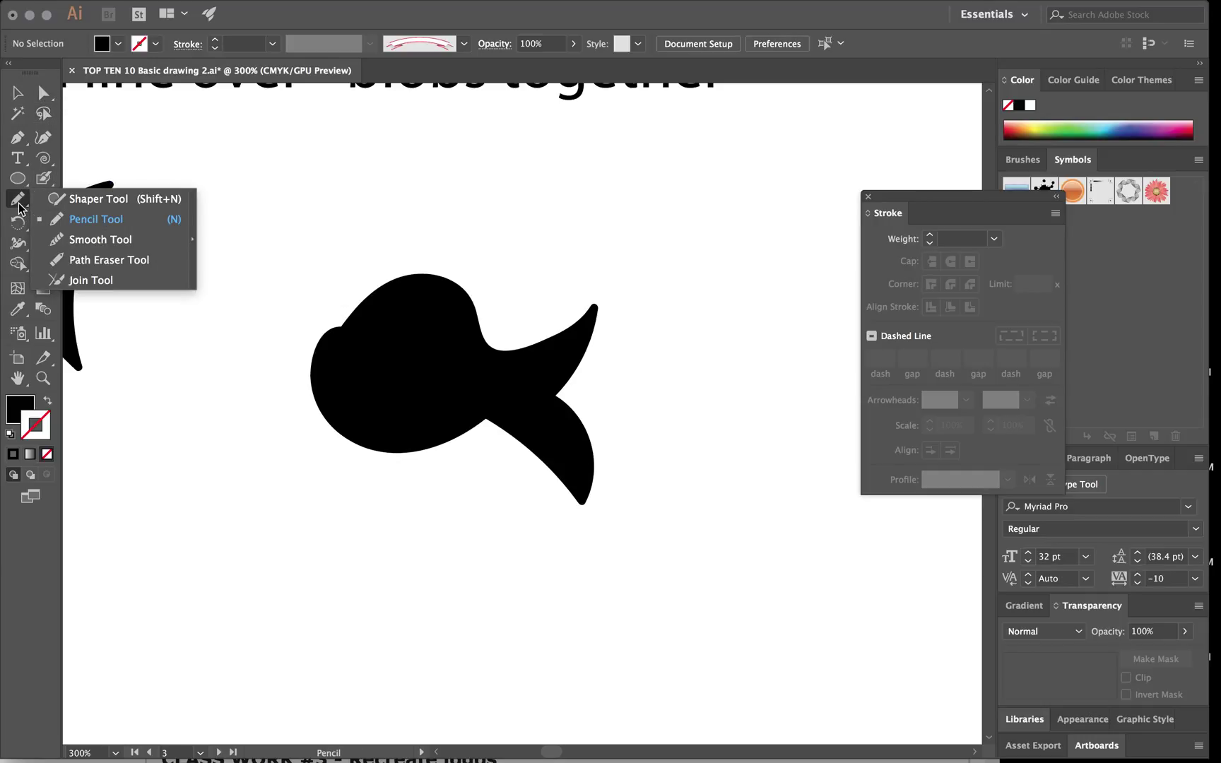
pyautogui.click(118, 43)
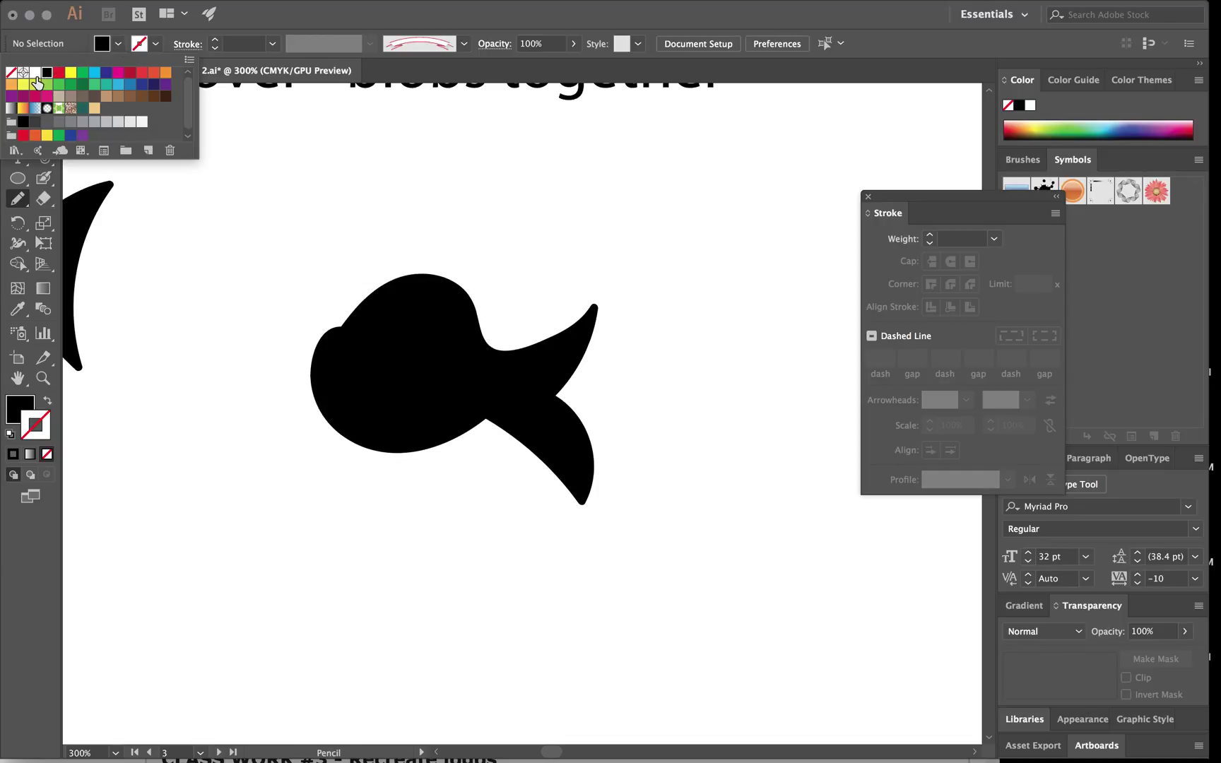
pyautogui.click(35, 73)
pyautogui.click(155, 43)
pyautogui.click(216, 40)
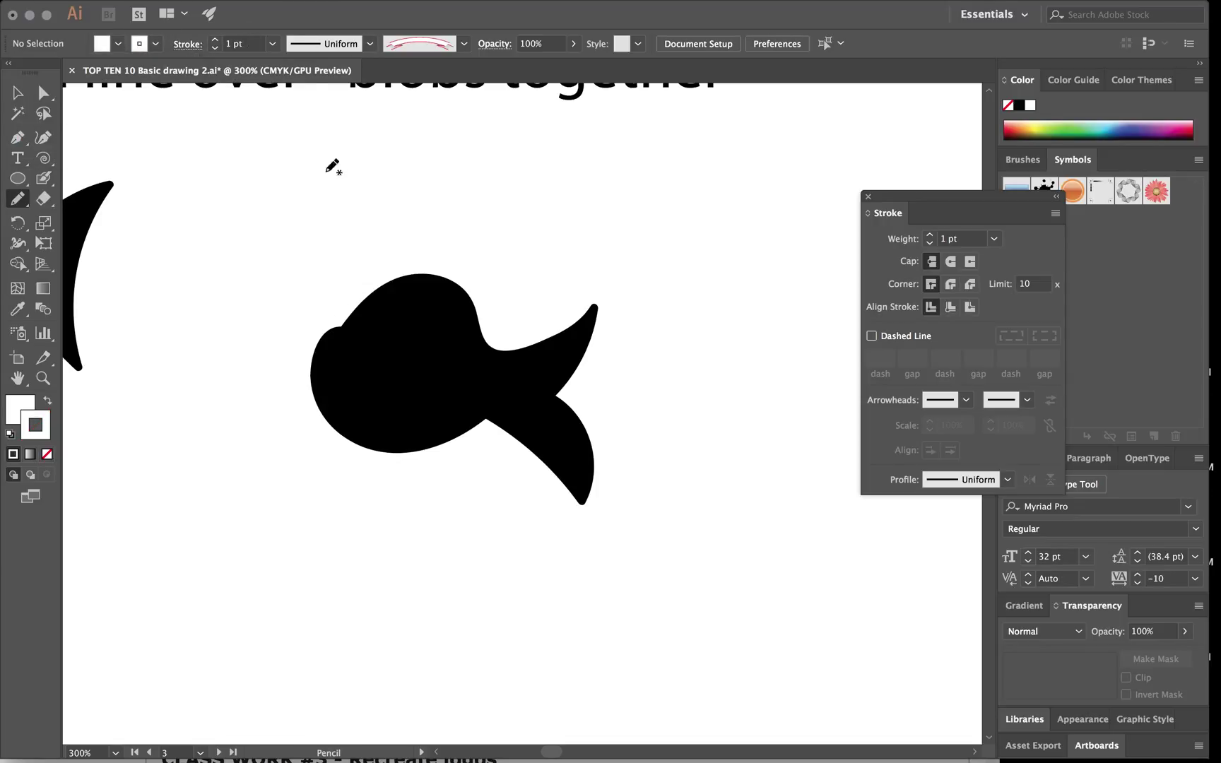
pyautogui.moveTo(384, 322)
pyautogui.mouseDown()
pyautogui.moveTo(345, 345)
pyautogui.moveTo(376, 365)
pyautogui.moveTo(409, 361)
pyautogui.mouseUp()
pyautogui.click(18, 93)
pyautogui.click(212, 161)
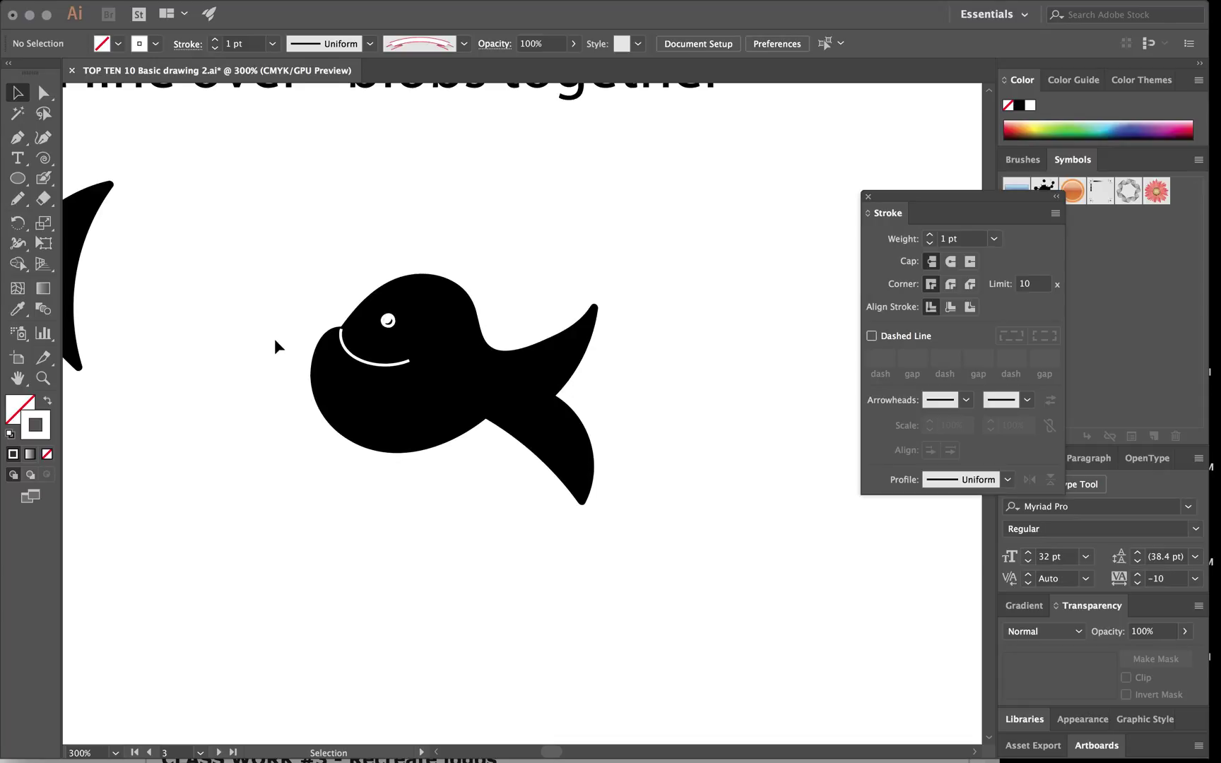
# - Draw a straight slanted line with the Pen tool just below the sample slanted line in the Pen tool section
pyautogui.press('super+0')
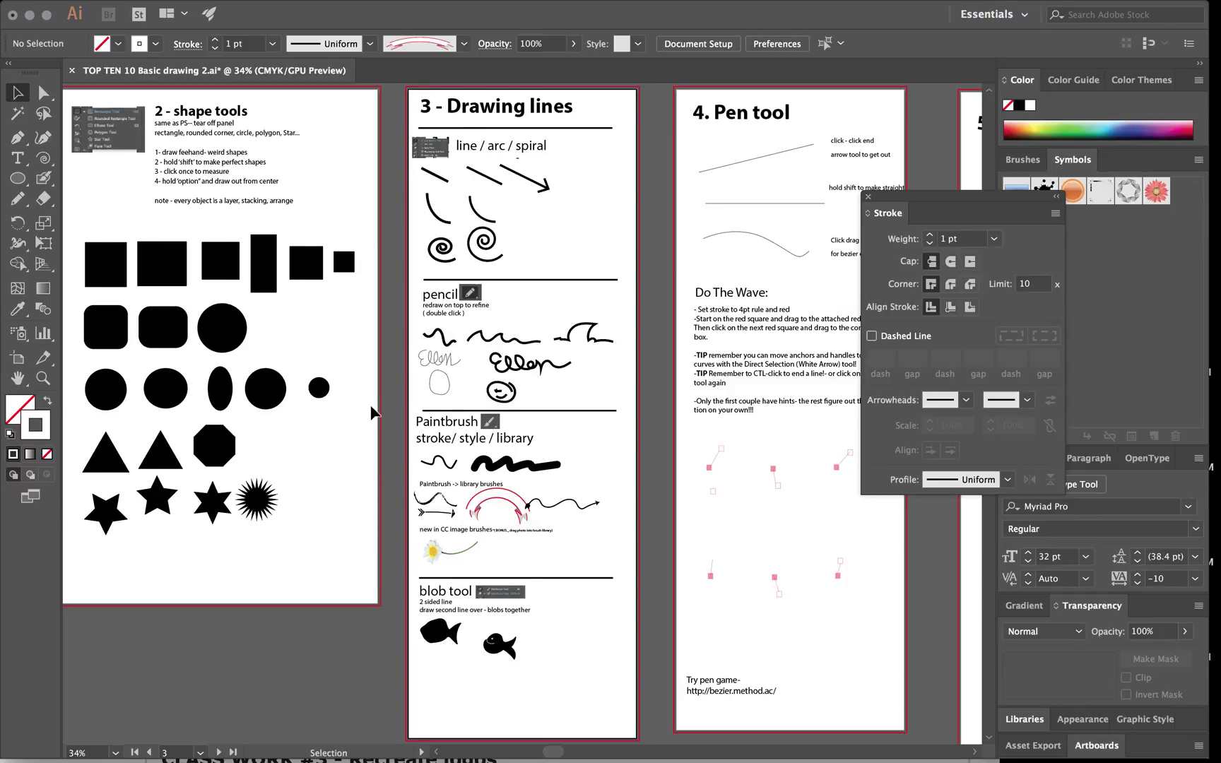
pyautogui.hscroll(10, 373, 413)
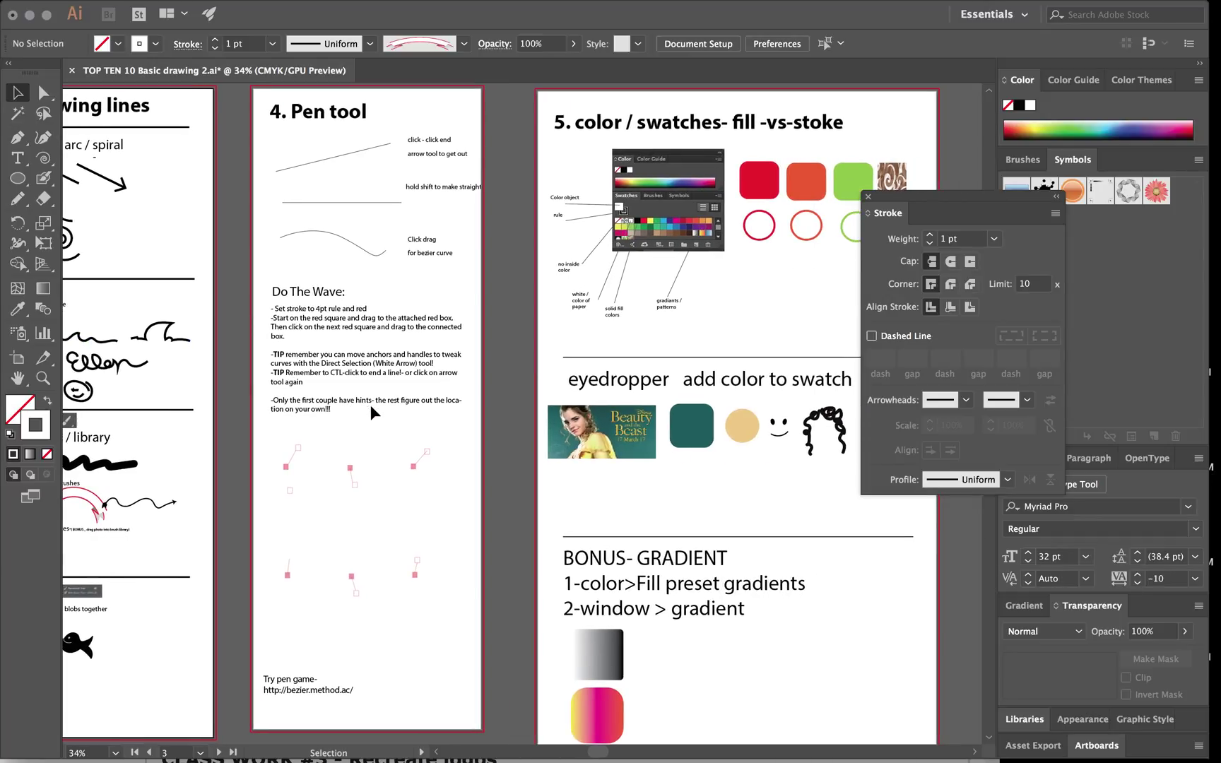
pyautogui.click(43, 378)
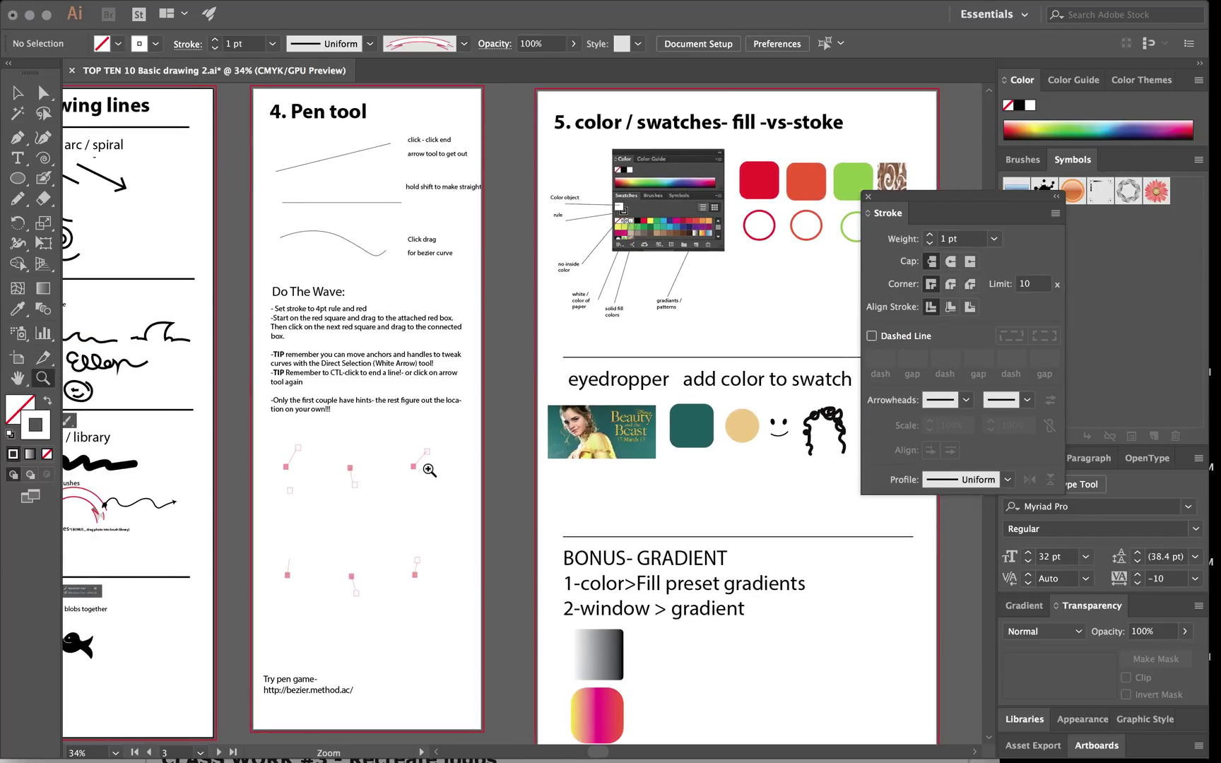
pyautogui.click(373, 224)
pyautogui.click(581, 425)
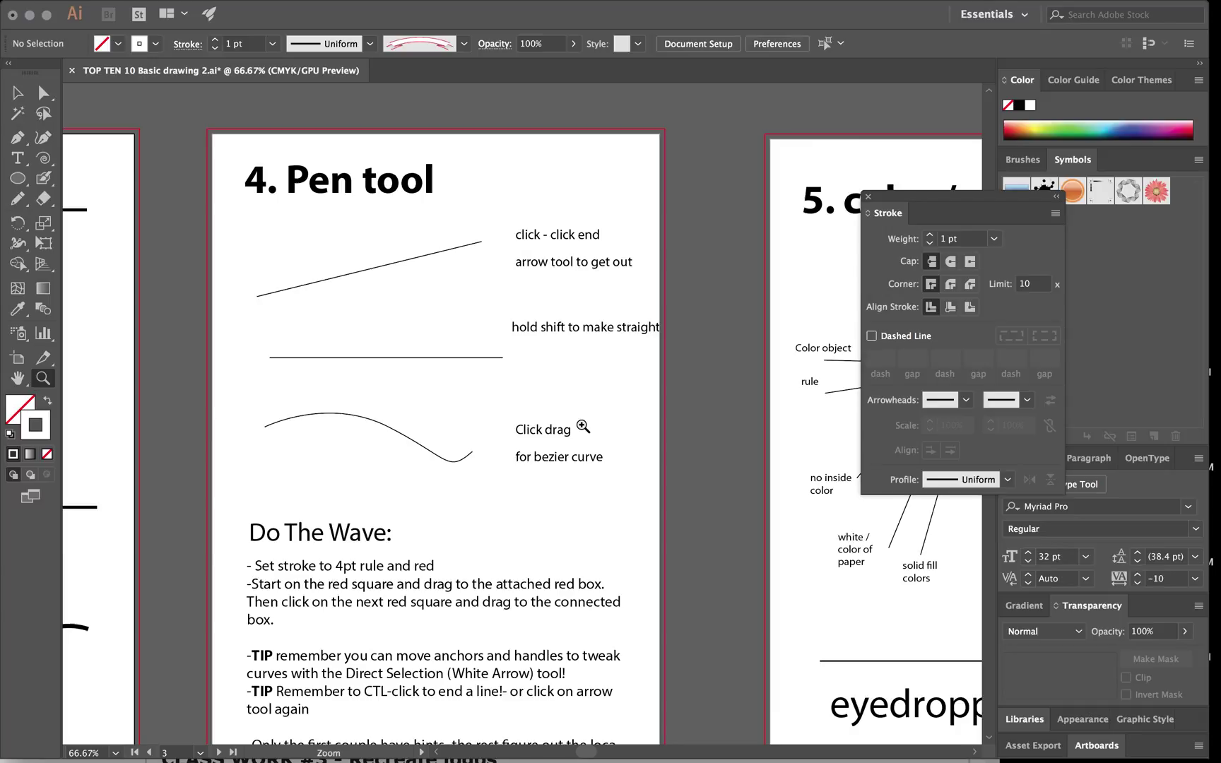
pyautogui.click(583, 426)
pyautogui.hscroll(-5, 477, 349)
pyautogui.click(15, 139)
pyautogui.click(261, 241)
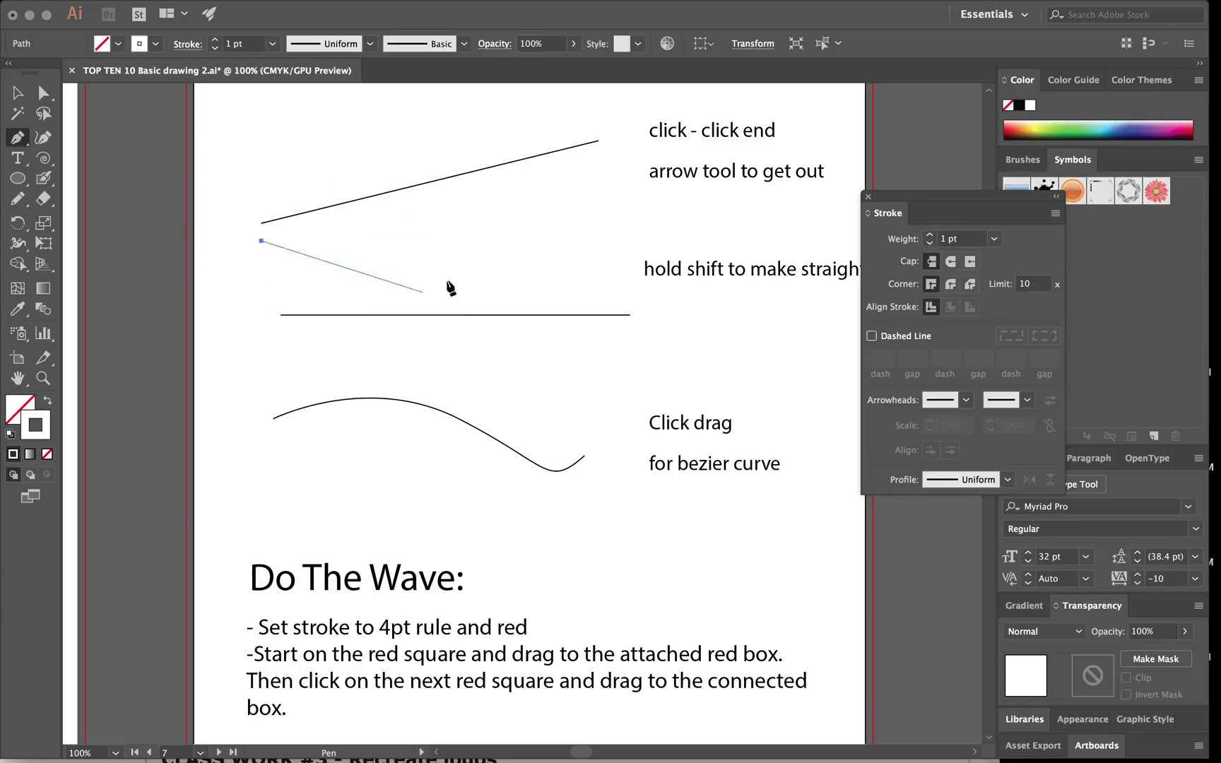
pyautogui.click(603, 171)
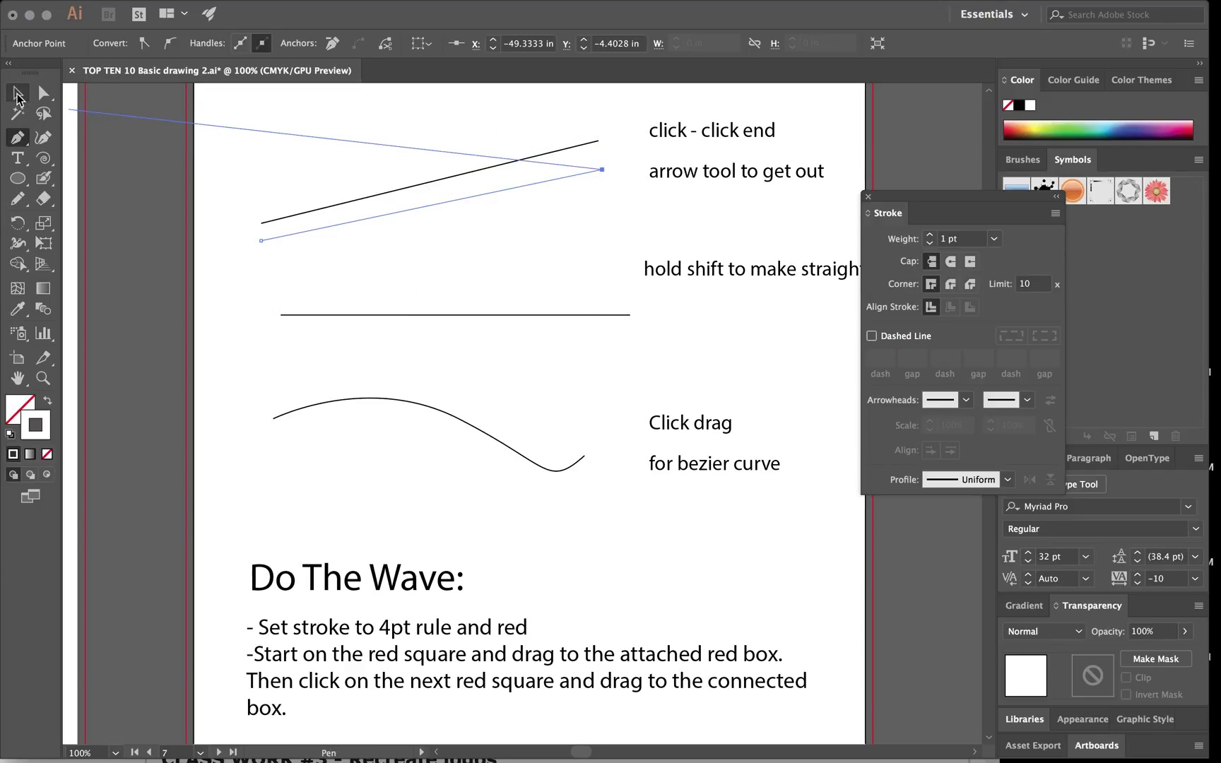
pyautogui.click(18, 94)
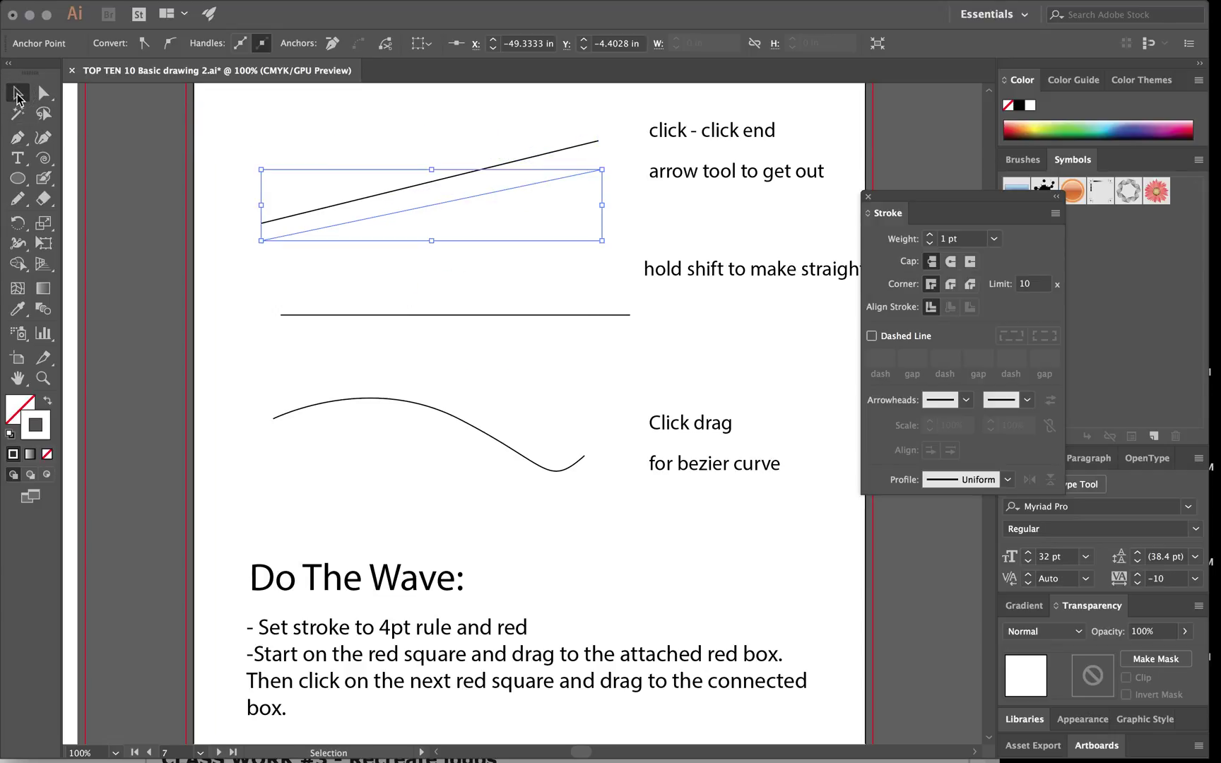
# - Color the new slanted line's stroke near-black and move the line slightly down and left, clear of the sample
pyautogui.doubleClick(23, 433)
pyautogui.click(104, 102)
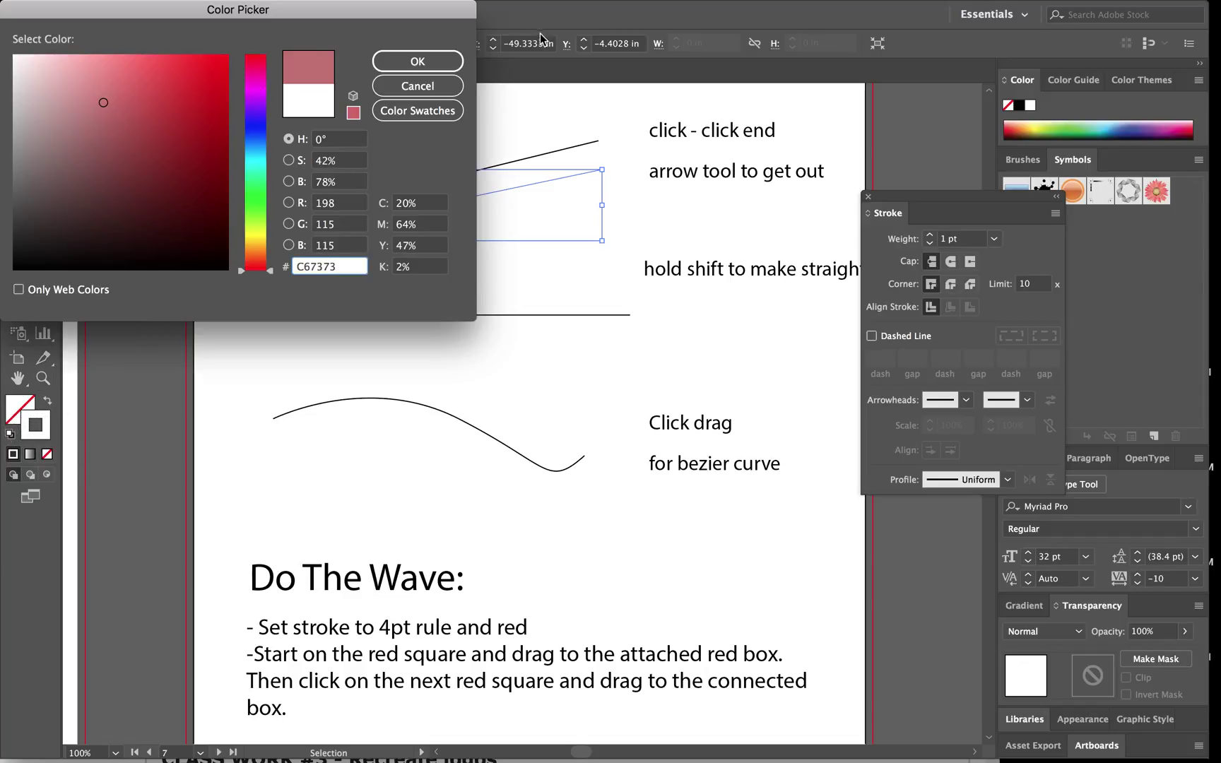
pyautogui.click(101, 107)
pyautogui.moveTo(102, 107); pyautogui.dragTo(16, 268)
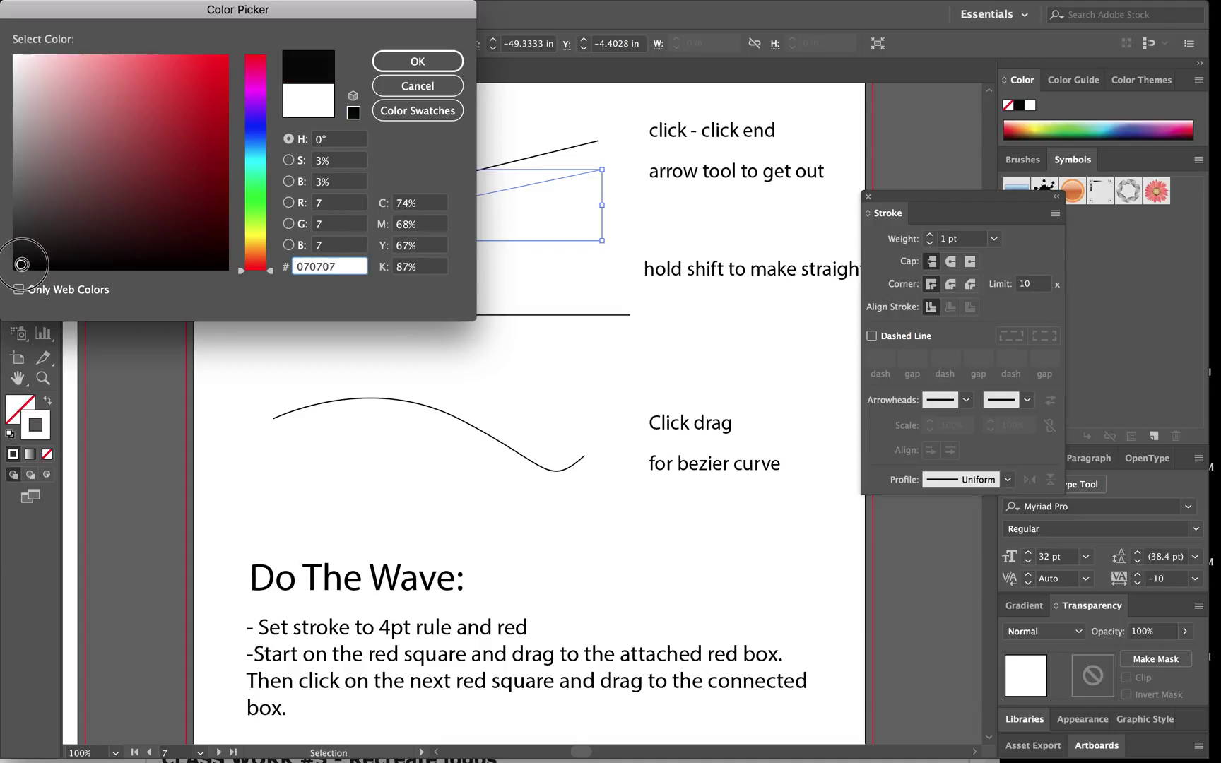
pyautogui.click(451, 60)
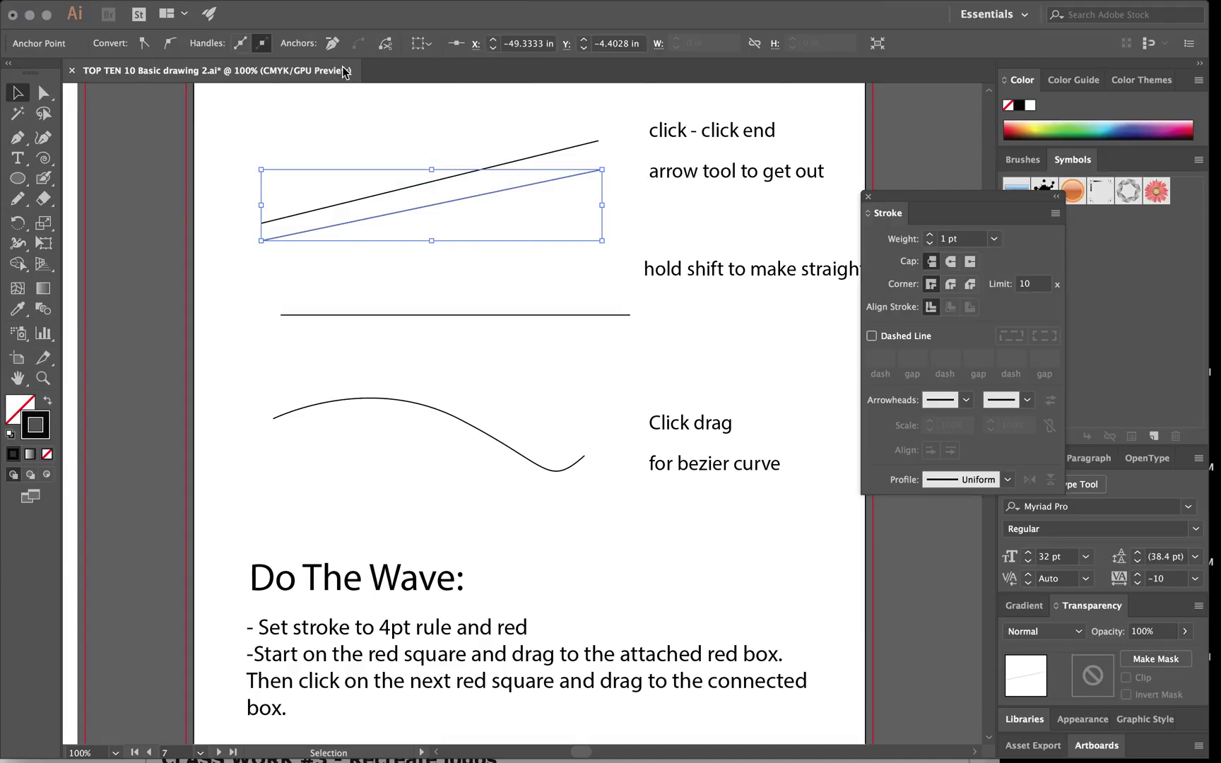
pyautogui.moveTo(570, 176); pyautogui.dragTo(559, 204)
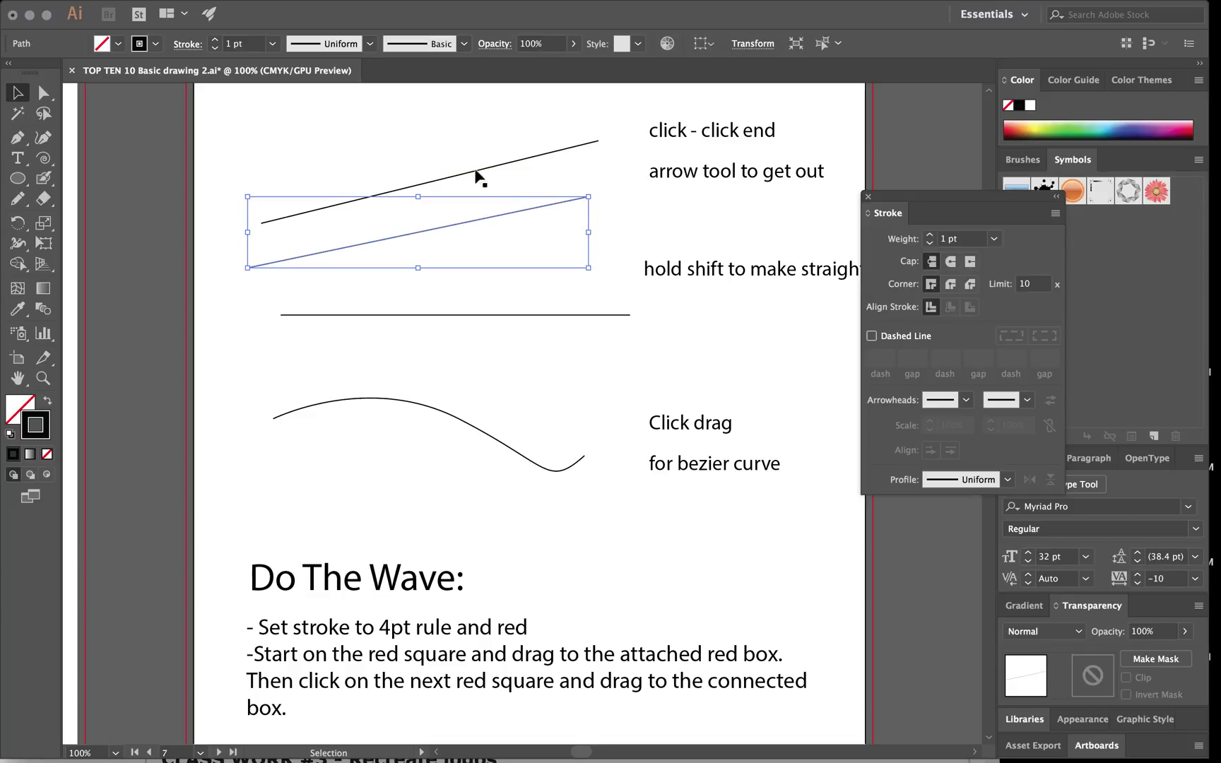
# - Draw a perfectly horizontal Pen tool line below the sample horizontal line, matching its length, and end the path
pyautogui.click(21, 146)
pyautogui.moveTo(281, 354); pyautogui.dragTo(346, 365)
pyautogui.press('super+z')
pyautogui.click(280, 355)
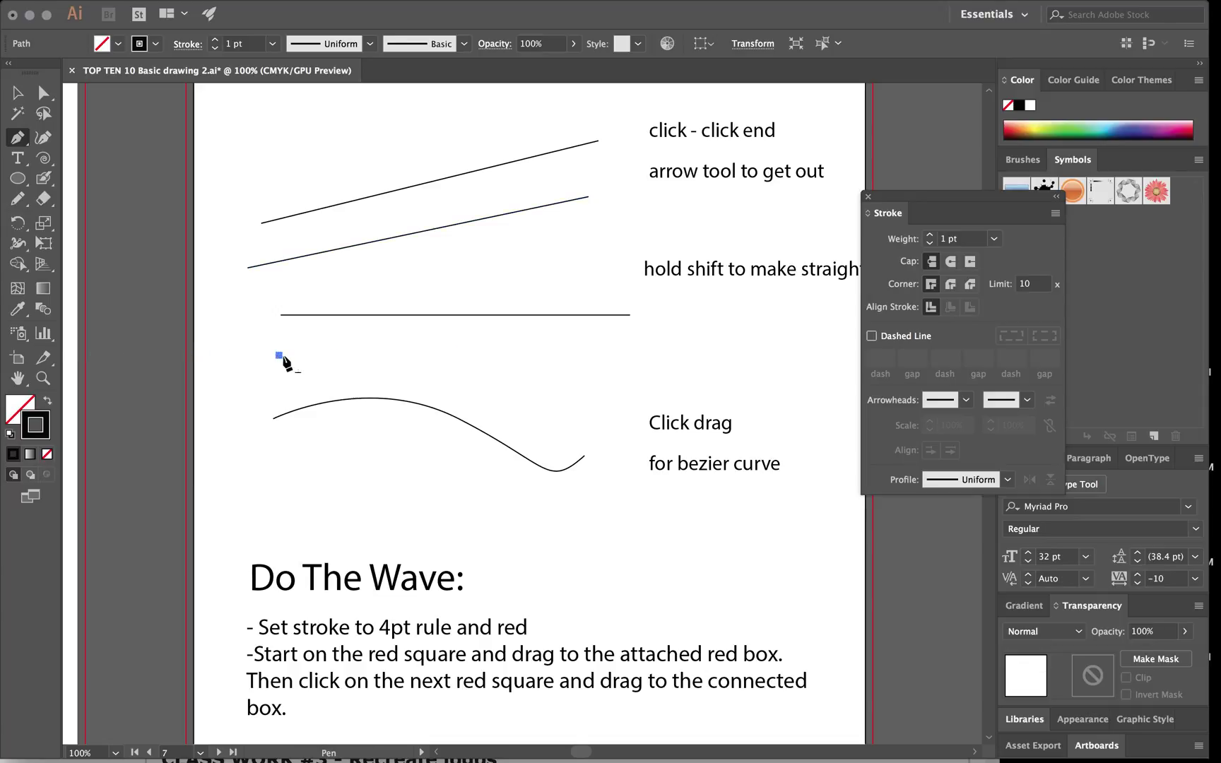
pyautogui.keyDown('shift'); pyautogui.click(621, 389); pyautogui.keyUp('shift')
pyautogui.click(631, 356)
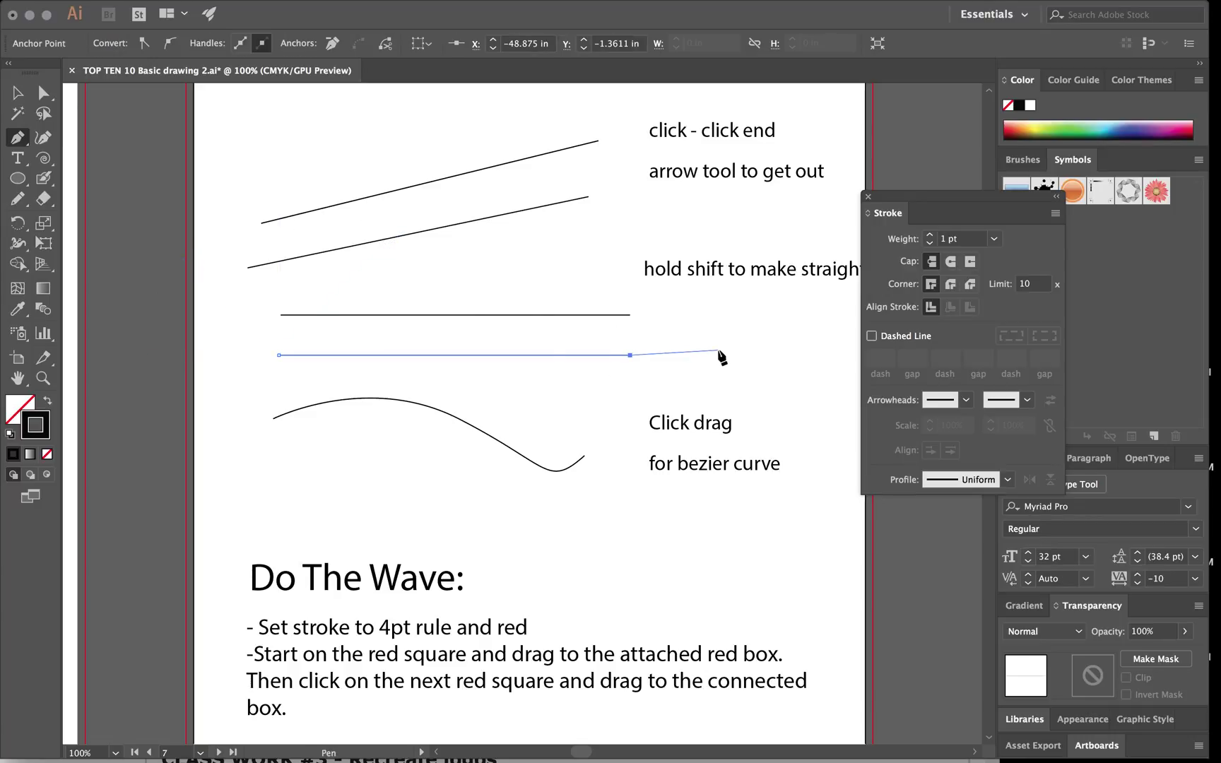
pyautogui.click(16, 93)
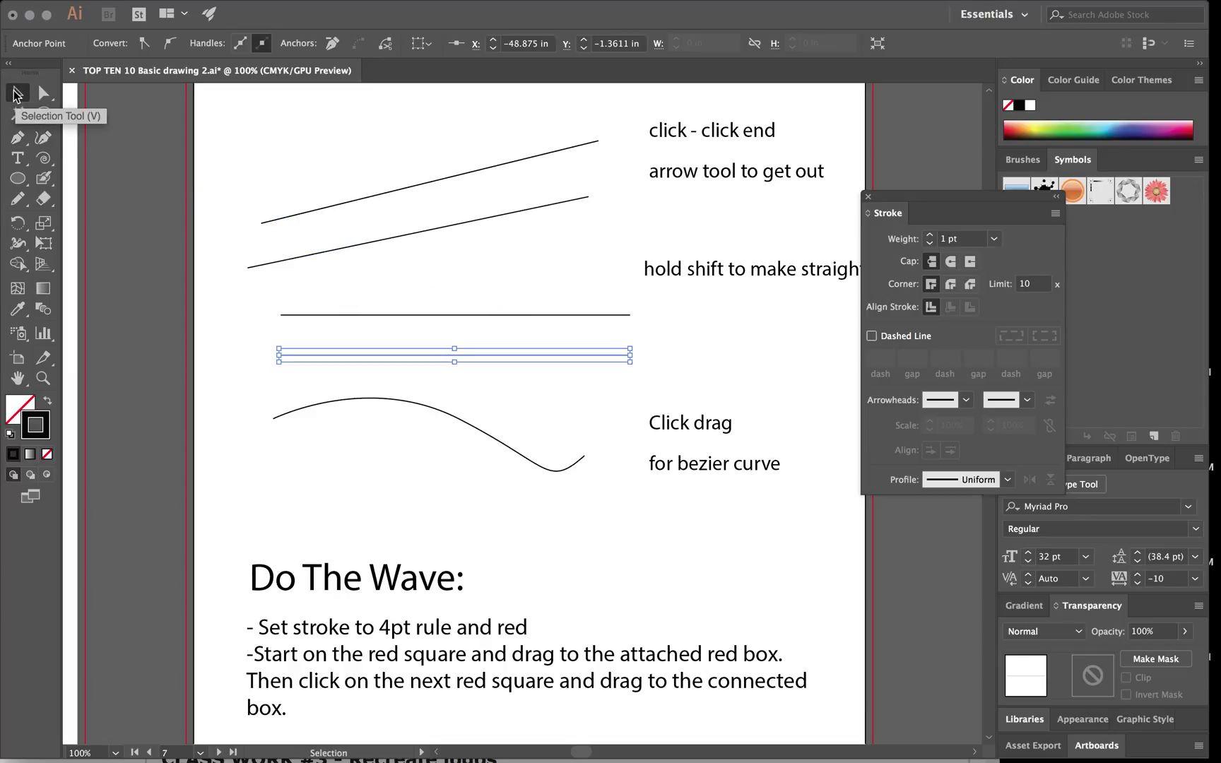
pyautogui.click(243, 330)
# - Draw an arched two-point Bezier curve with the Pen tool below the sample wave, then deselect it
pyautogui.scroll(-3, 243, 330)
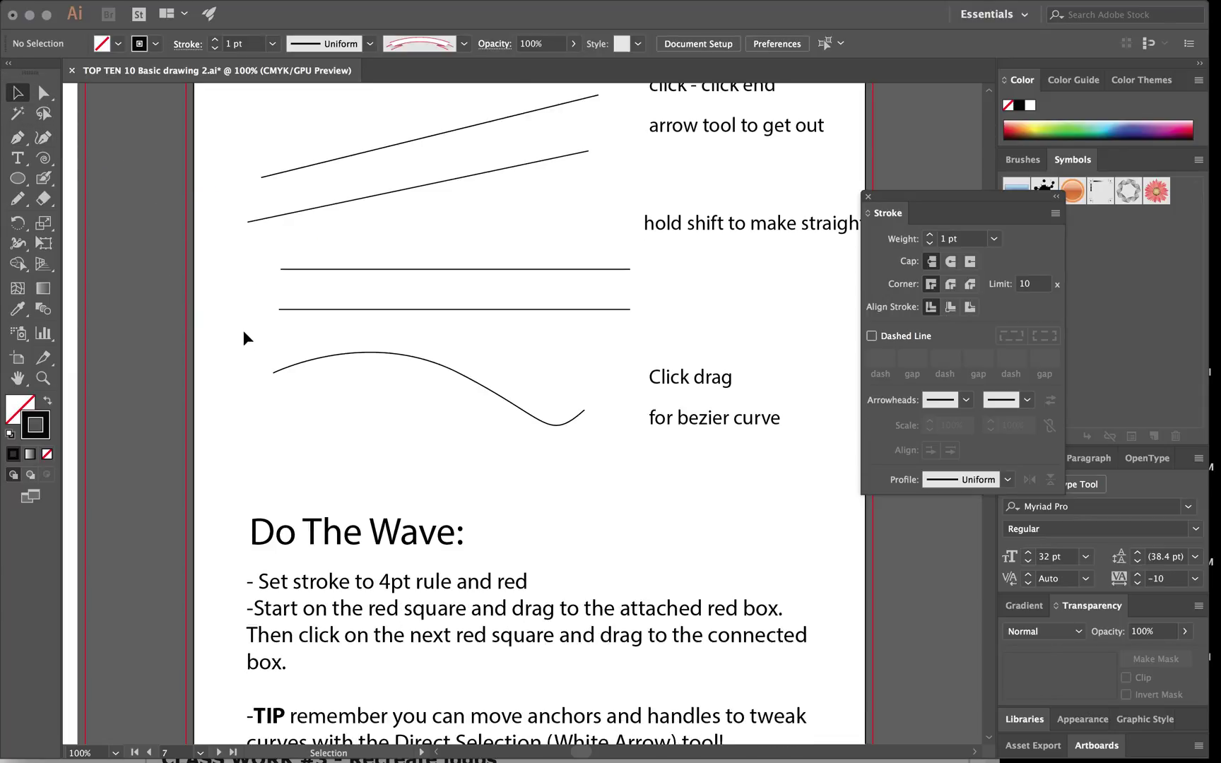
pyautogui.click(17, 138)
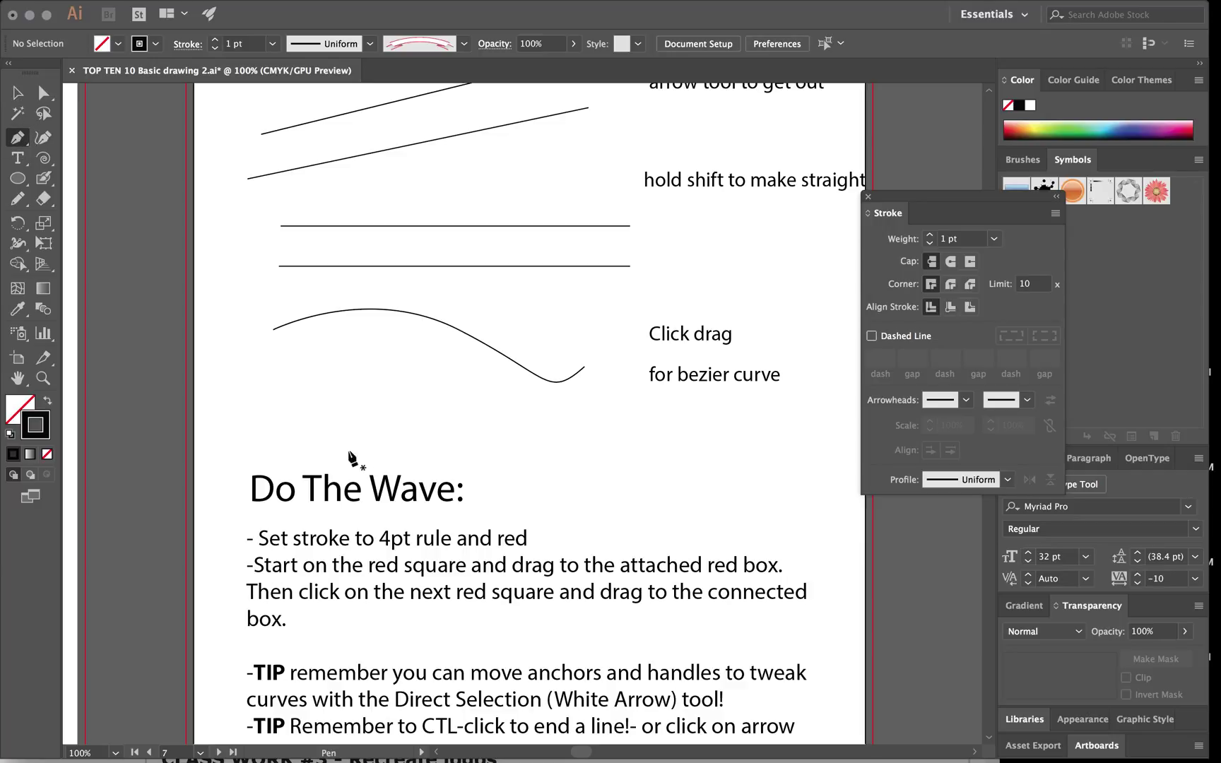
pyautogui.moveTo(272, 414); pyautogui.dragTo(286, 411)
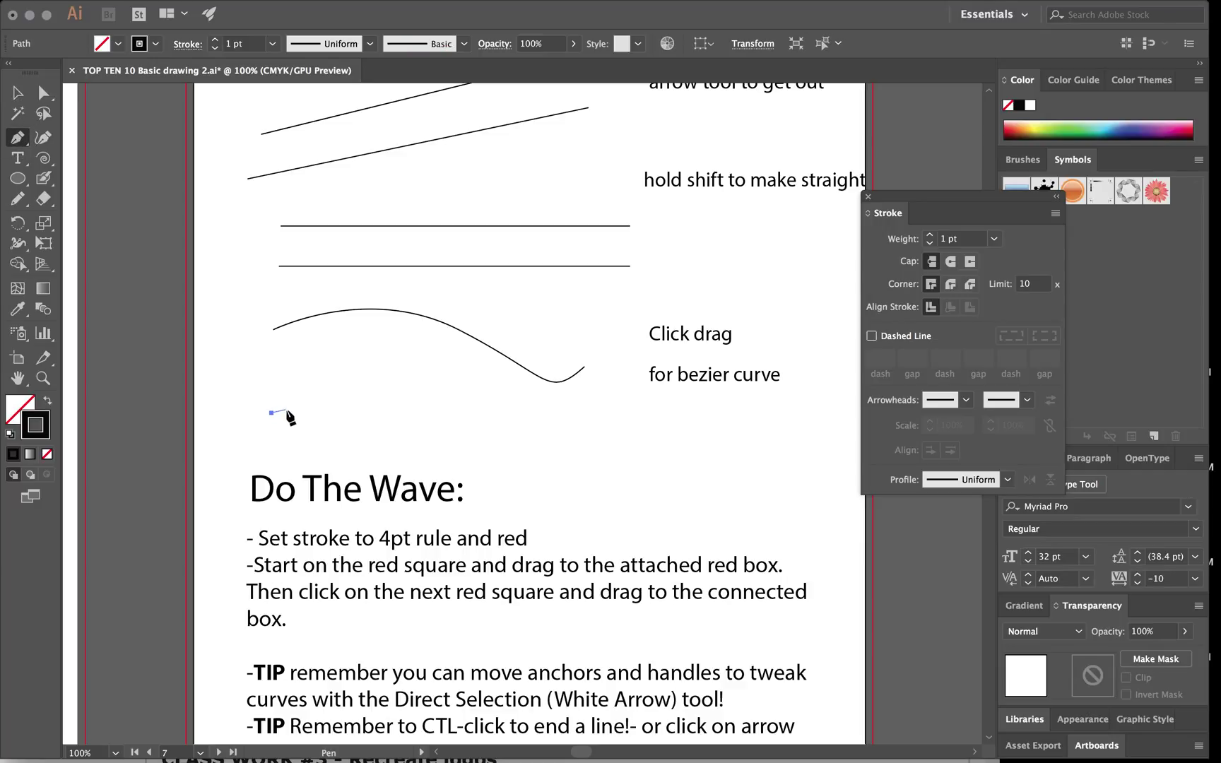
pyautogui.moveTo(530, 426); pyautogui.dragTo(594, 518)
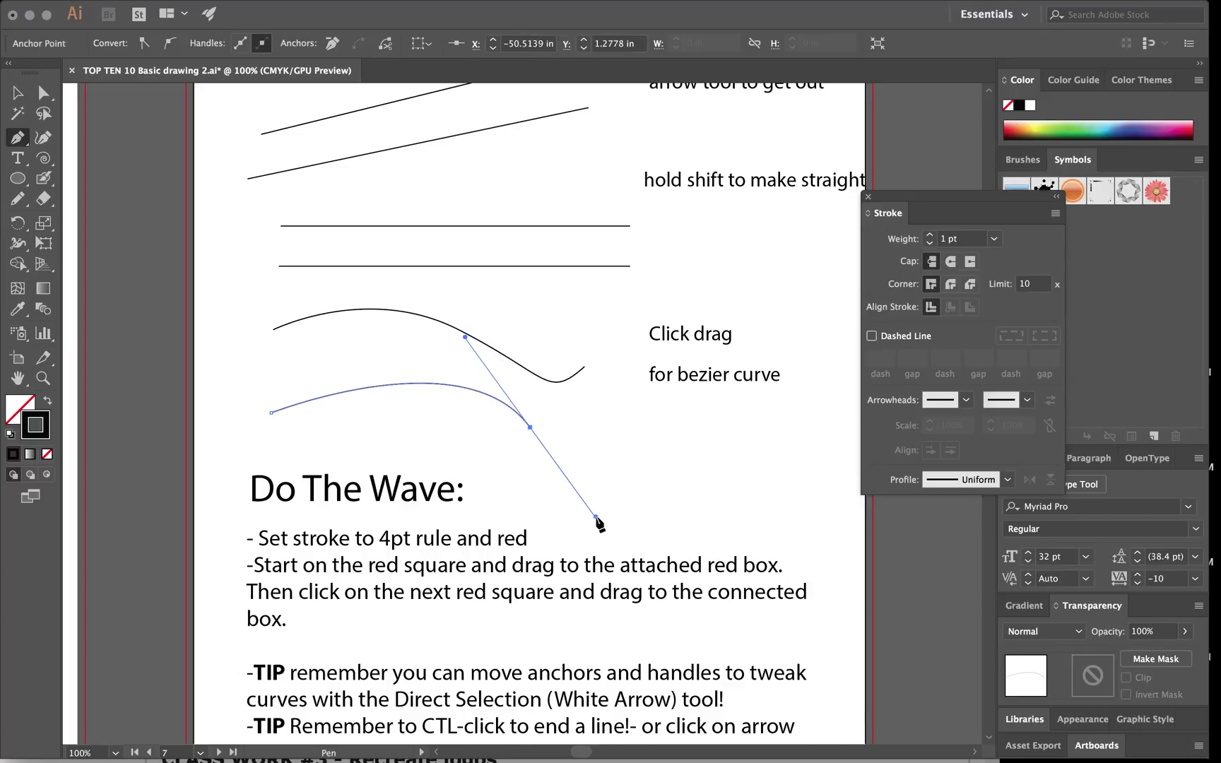
pyautogui.click(17, 93)
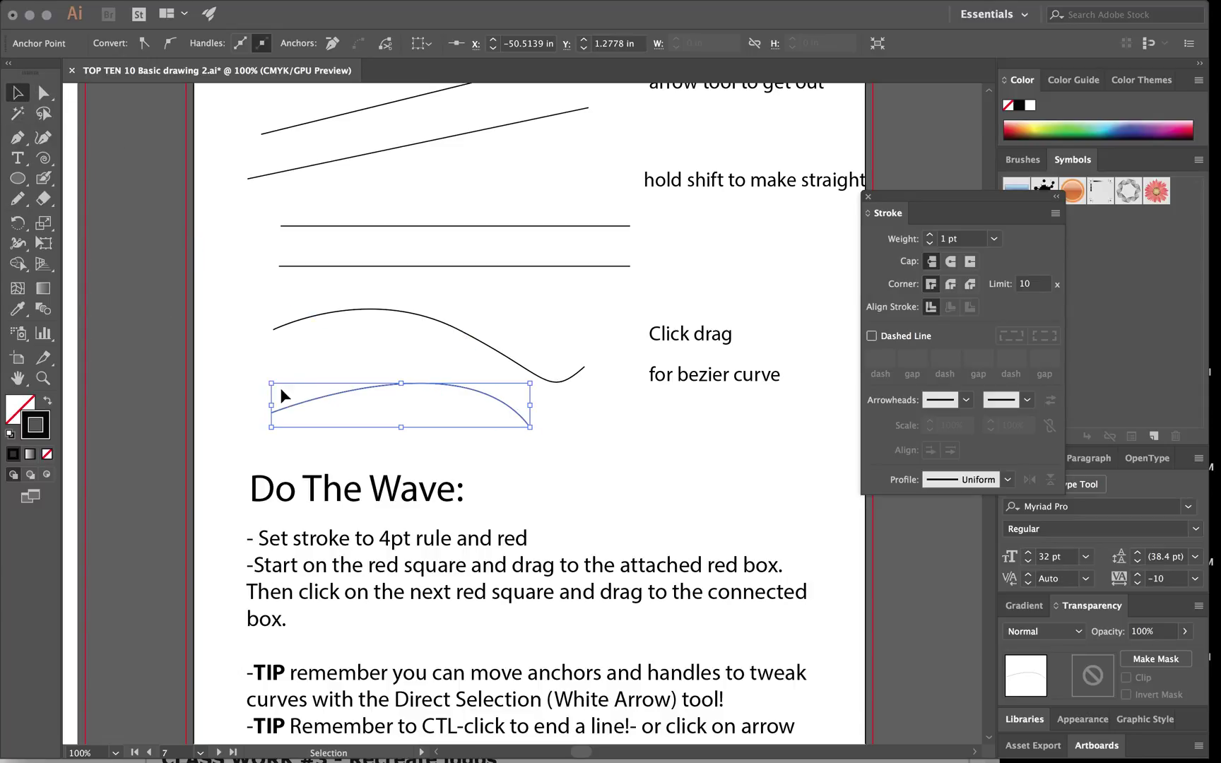
pyautogui.click(237, 363)
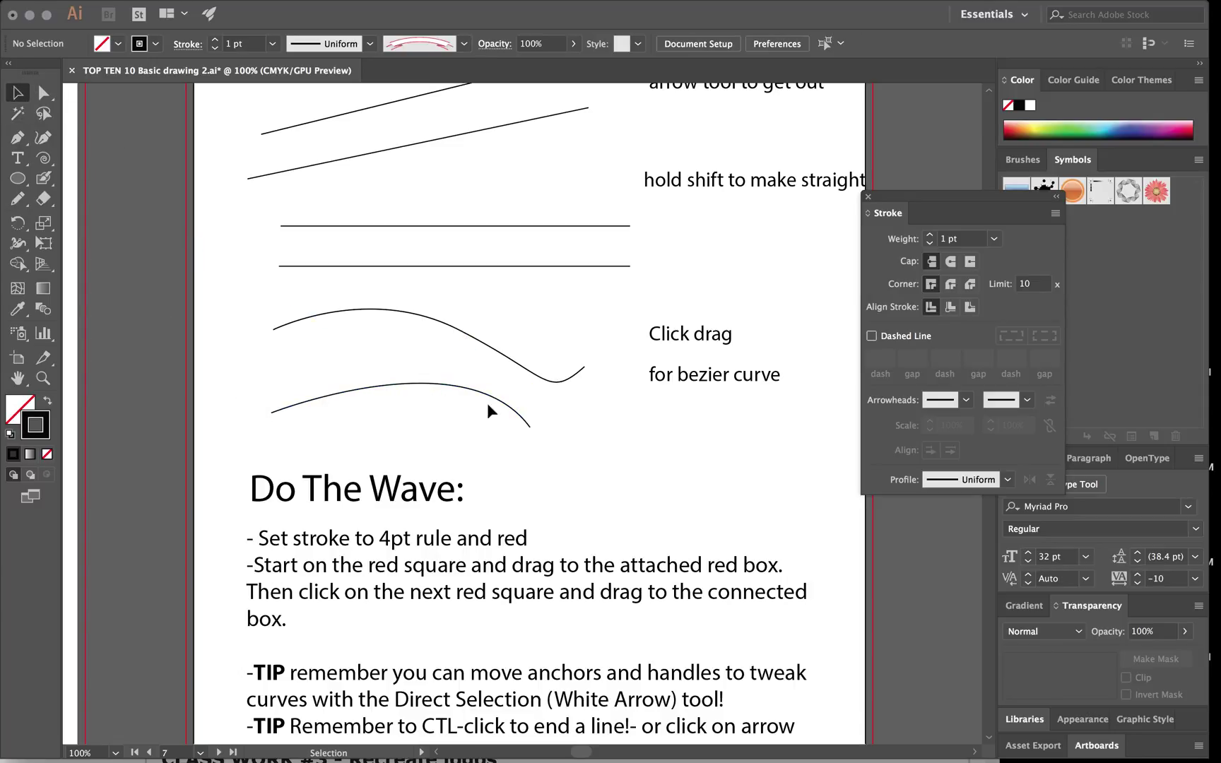
# - Set up the Pen tool with a red 4 pt stroke for the Do The Wave exercise
pyautogui.scroll(-6, 532, 439)
pyautogui.scroll(-3, 532, 439)
pyautogui.hscroll(3, 532, 439)
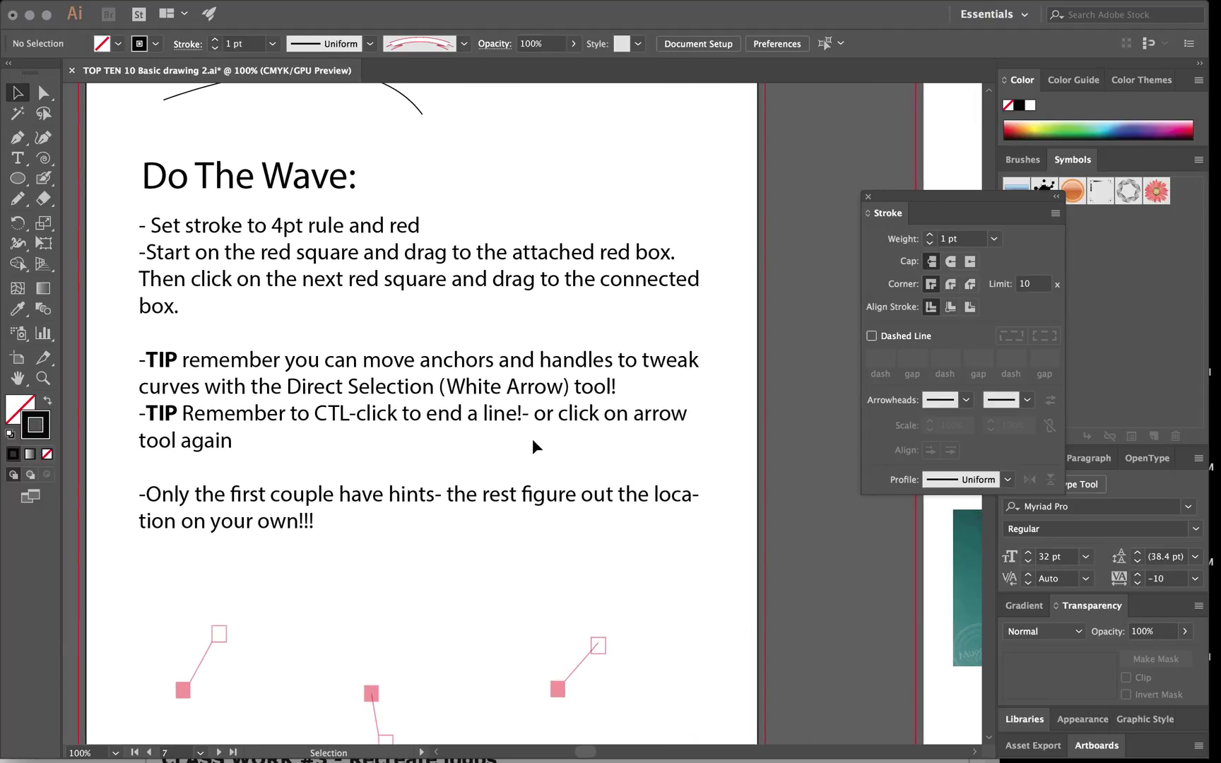
pyautogui.scroll(-1, 532, 439)
pyautogui.click(18, 138)
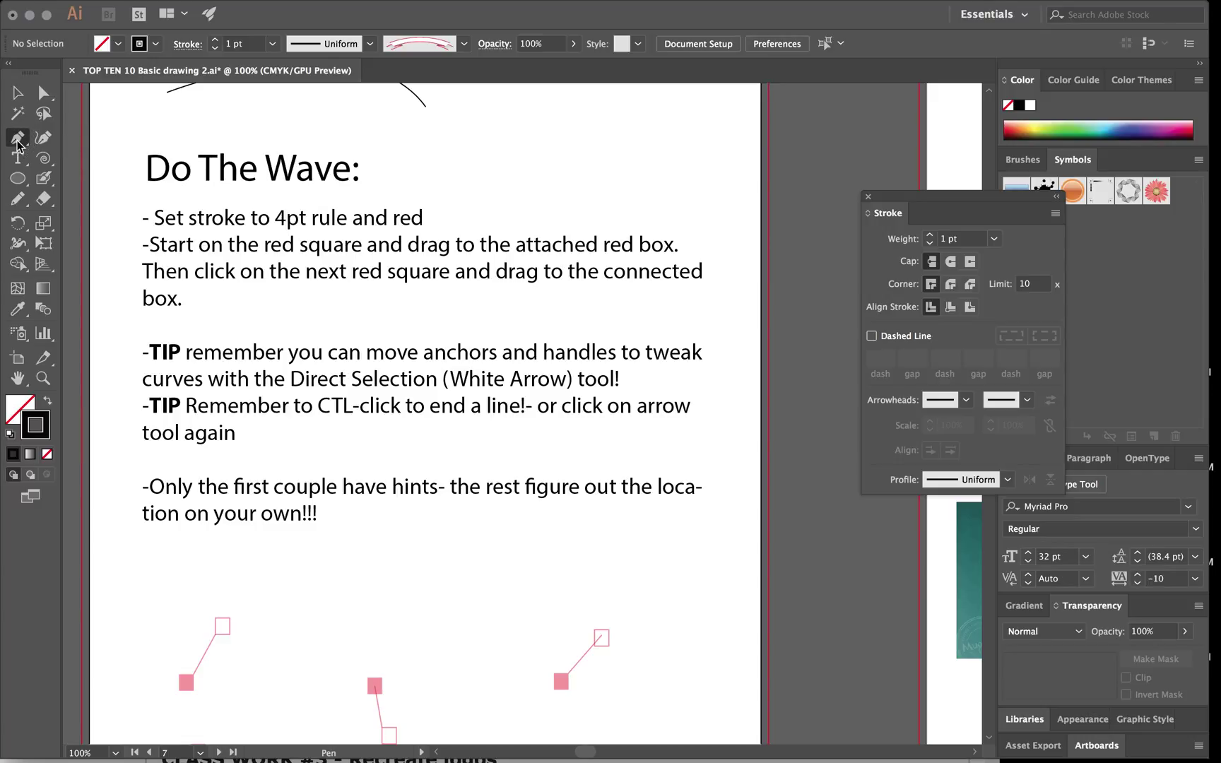
pyautogui.click(214, 40)
pyautogui.click(214, 40)
pyautogui.click(214, 40)
pyautogui.click(155, 43)
pyautogui.click(132, 73)
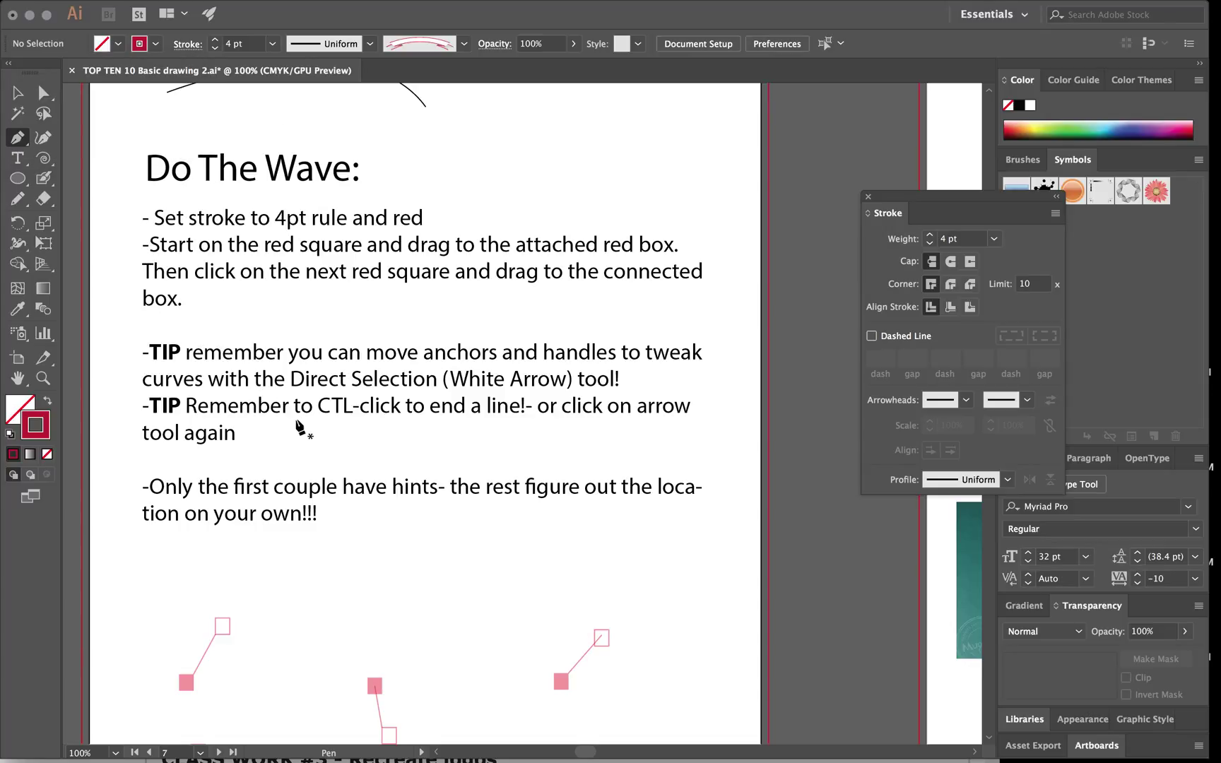
# - Trace the upper wave through its three filled squares, pulling each curve handle to the attached hollow box, and deselect it
pyautogui.scroll(-3, 299, 424)
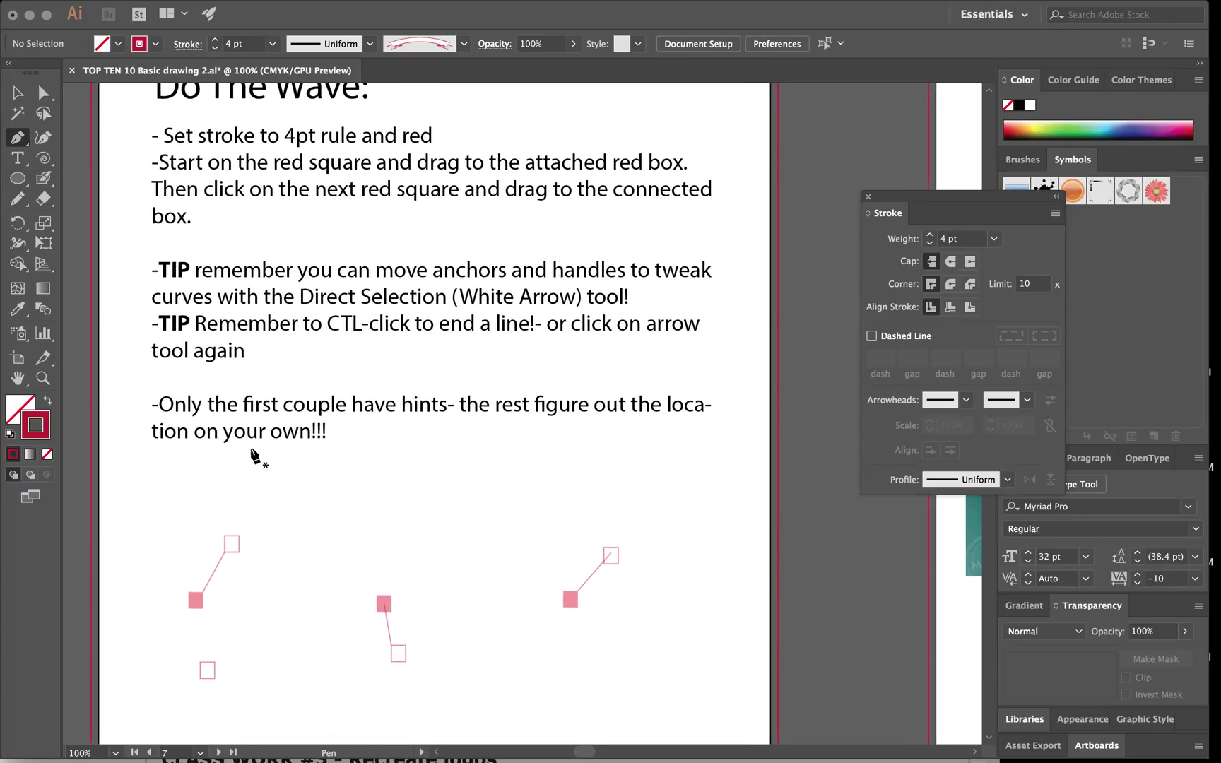
pyautogui.moveTo(196, 601); pyautogui.dragTo(234, 545)
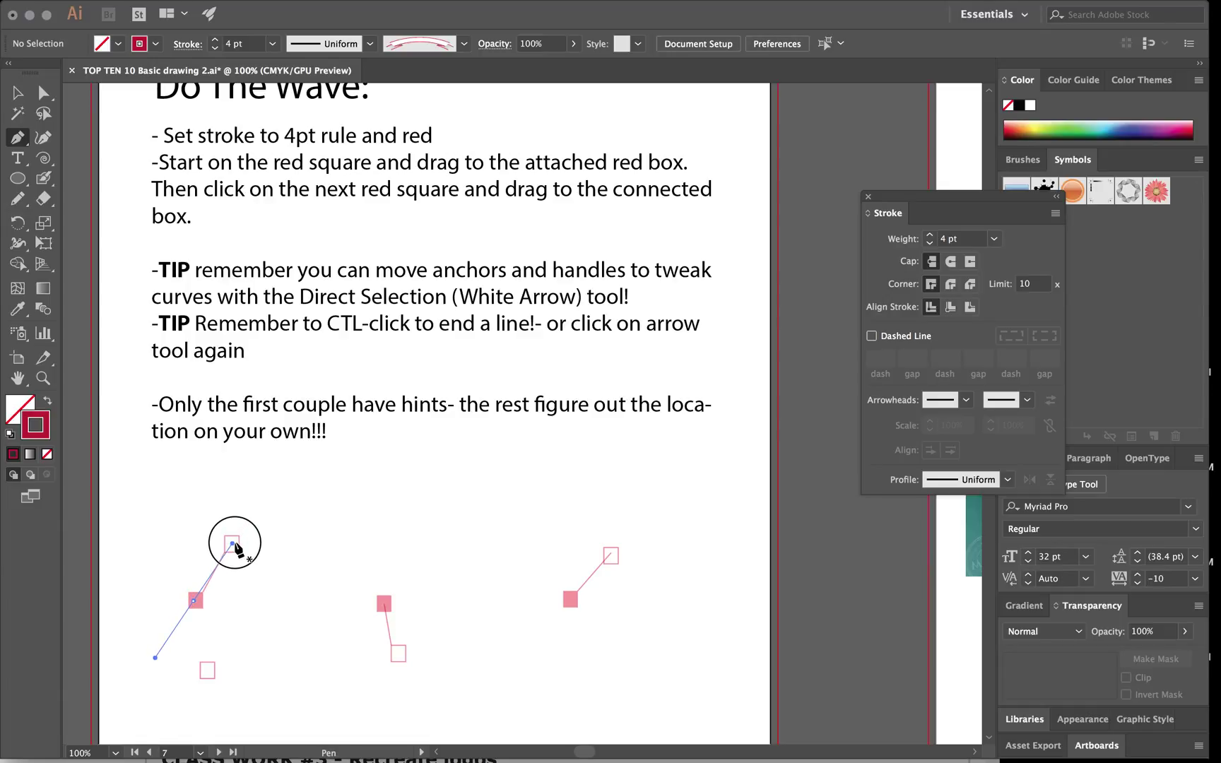
pyautogui.moveTo(383, 602); pyautogui.dragTo(397, 658)
pyautogui.moveTo(570, 599); pyautogui.dragTo(615, 553)
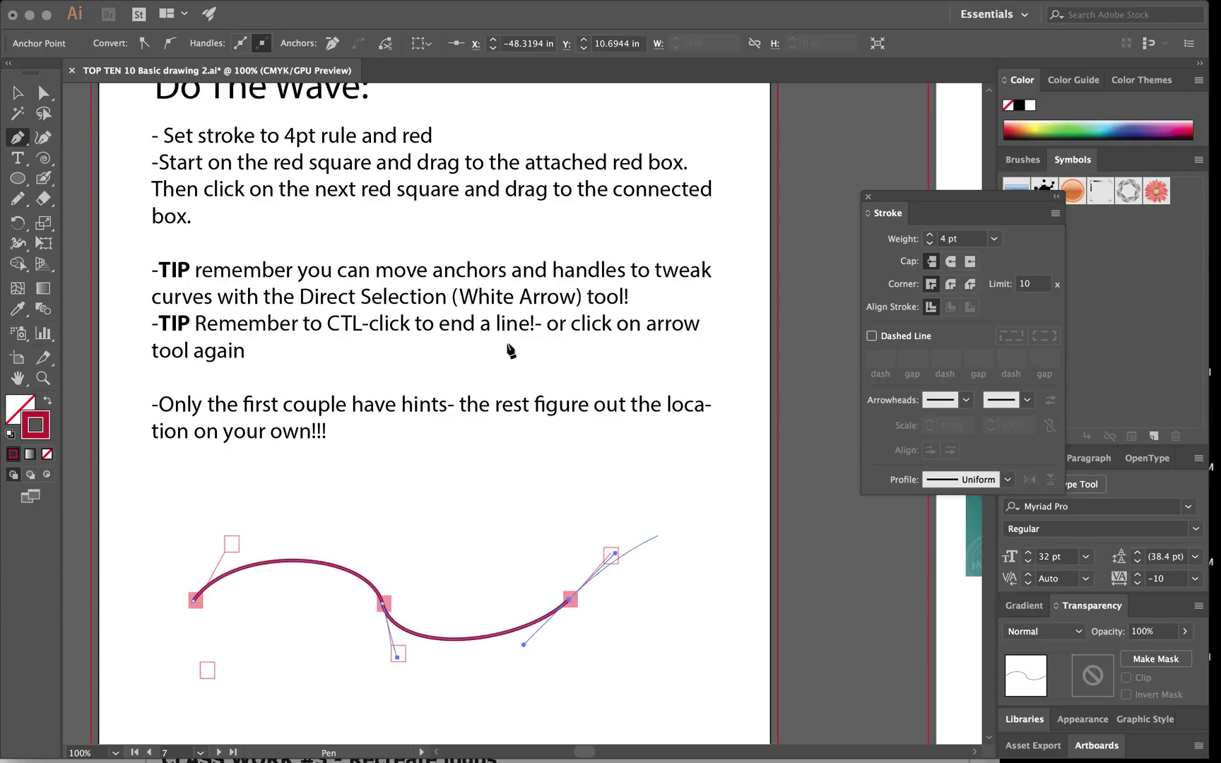
pyautogui.click(19, 95)
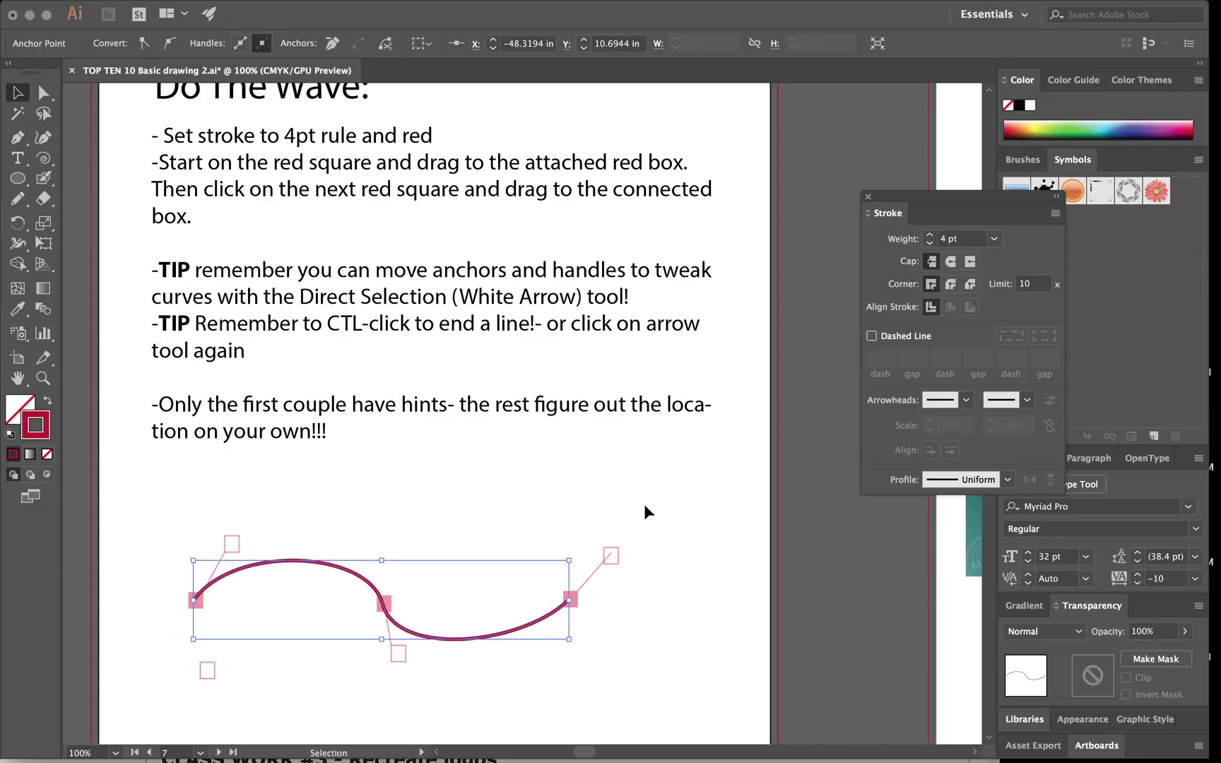
pyautogui.click(661, 507)
pyautogui.click(386, 610)
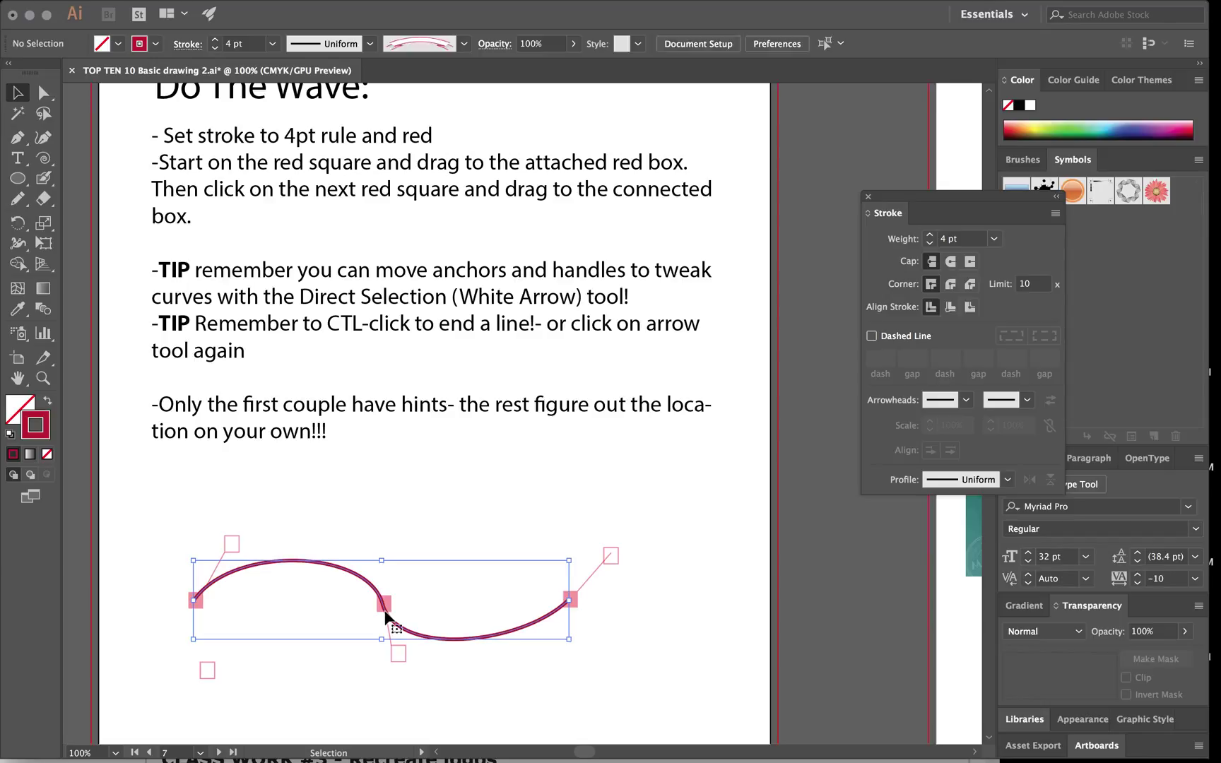
pyautogui.click(724, 538)
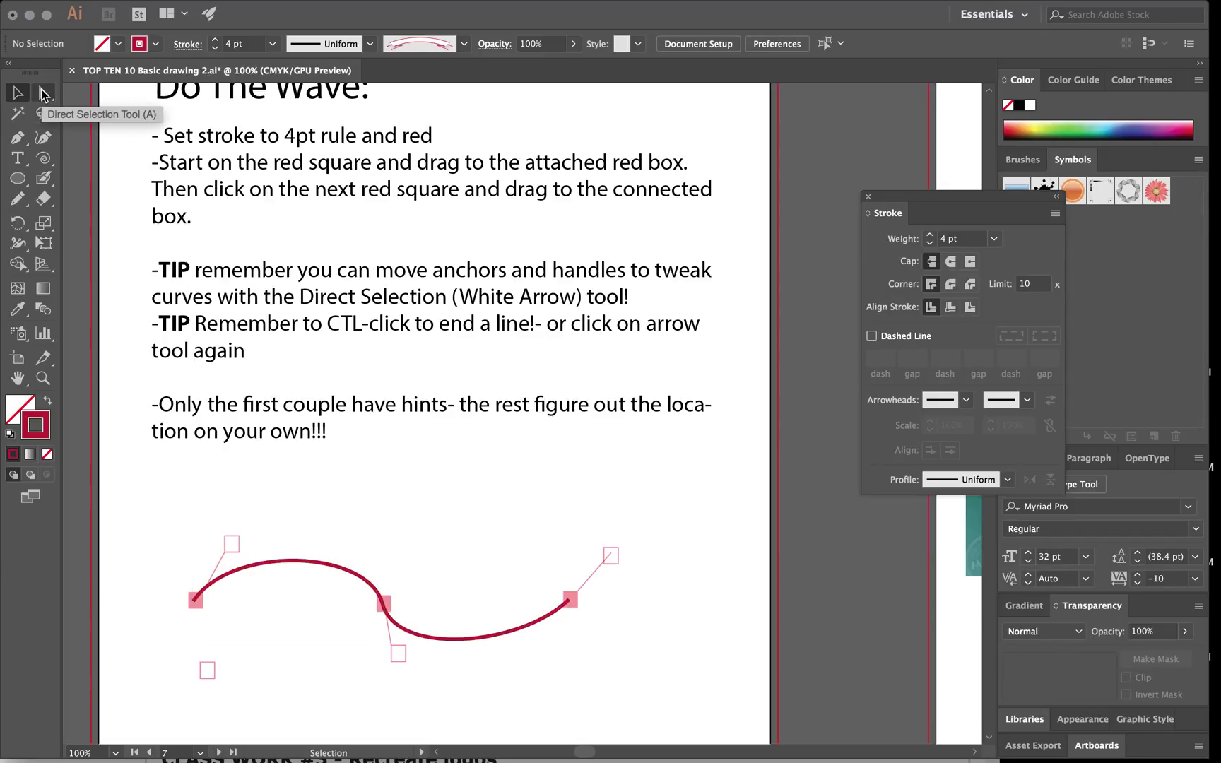
# - Lengthen both handles of the red wave's middle anchor with Direct Selection to deepen the crest and trough
pyautogui.click(43, 93)
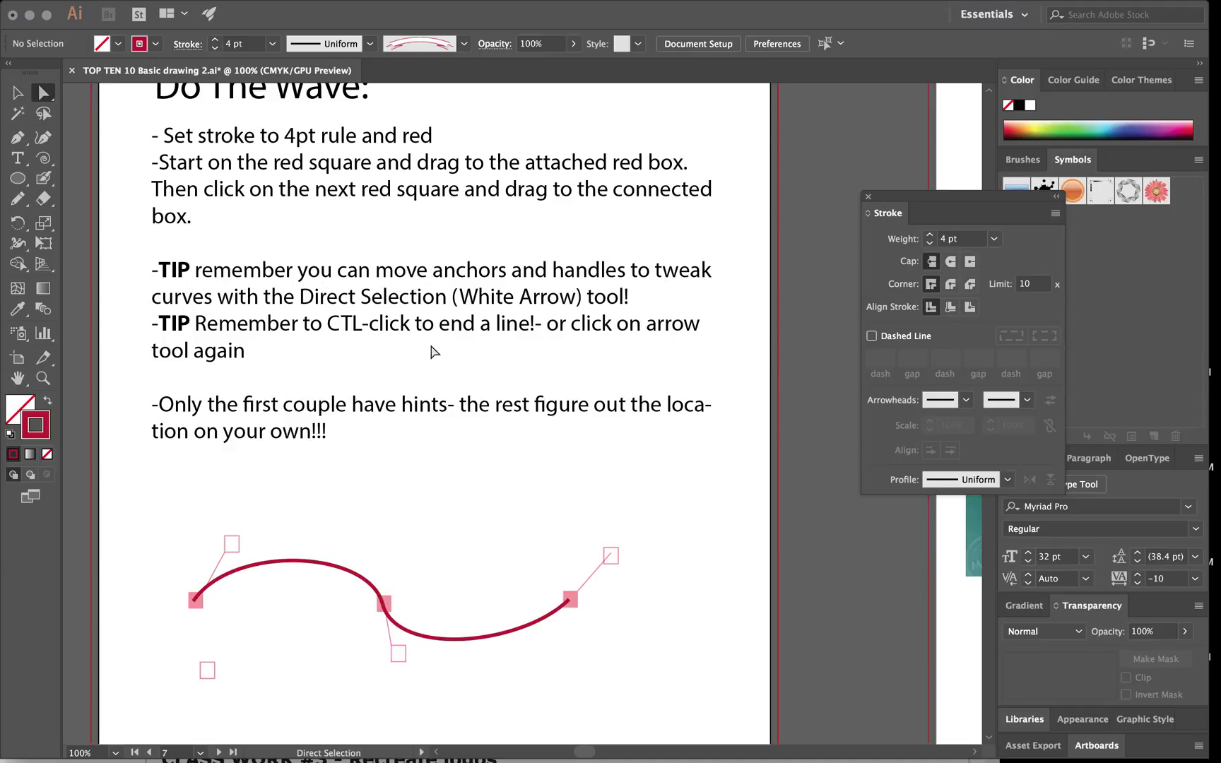
pyautogui.click(385, 613)
pyautogui.click(384, 606)
pyautogui.moveTo(397, 659); pyautogui.dragTo(409, 697)
pyautogui.moveTo(368, 549); pyautogui.dragTo(350, 493)
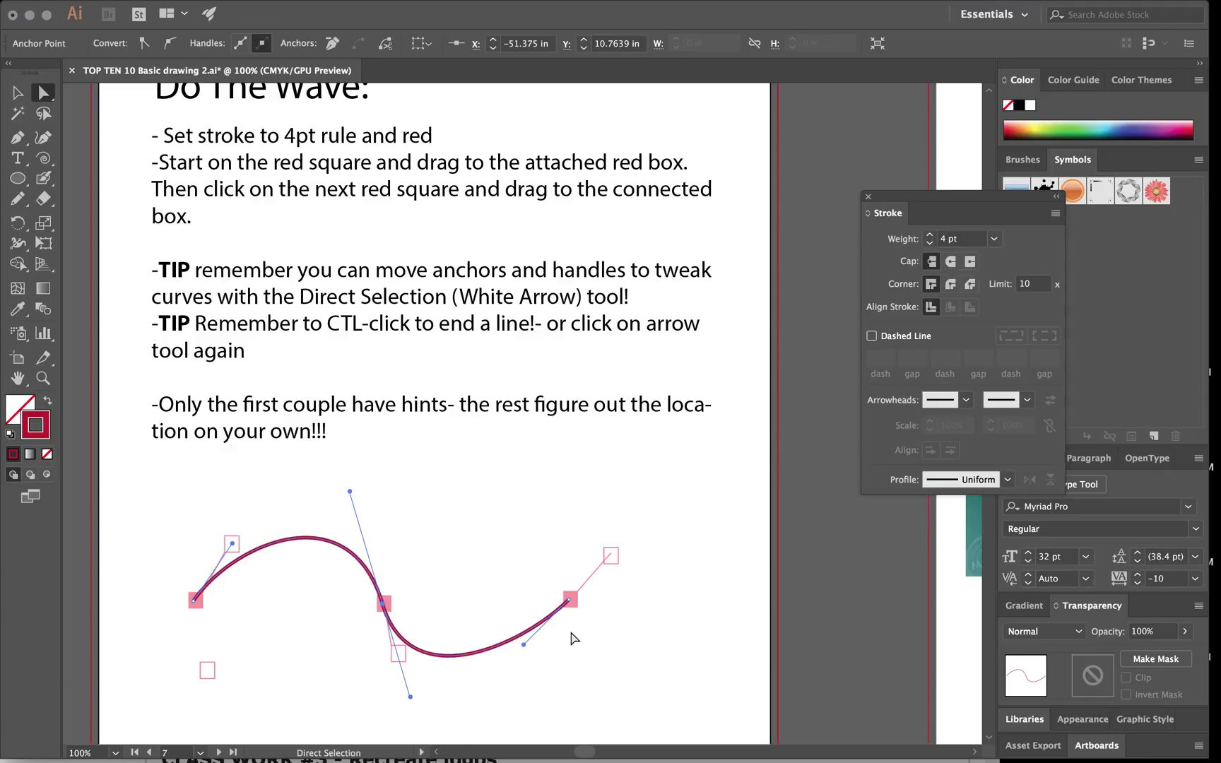
# - Swing the lower handle of the red wave's end anchor to nearly vertical, rounding out the trough with Direct Selection
pyautogui.click(570, 601)
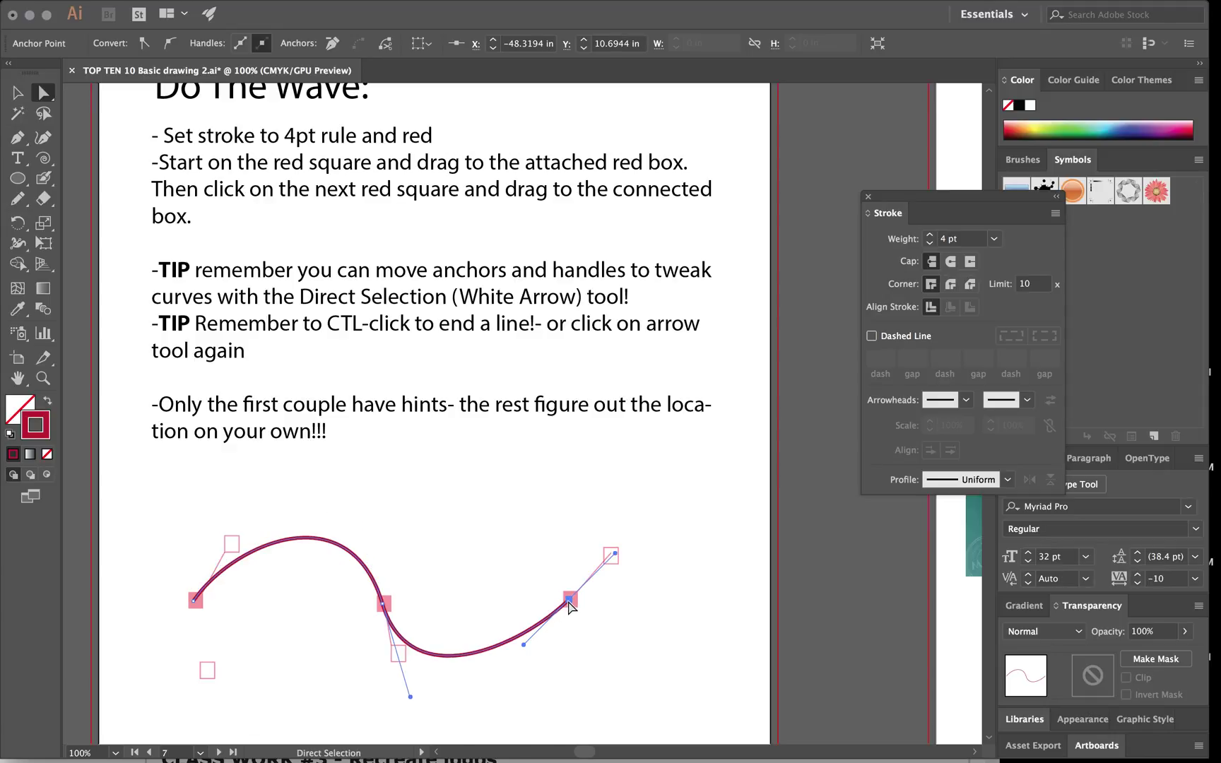
pyautogui.moveTo(525, 648); pyautogui.dragTo(572, 688)
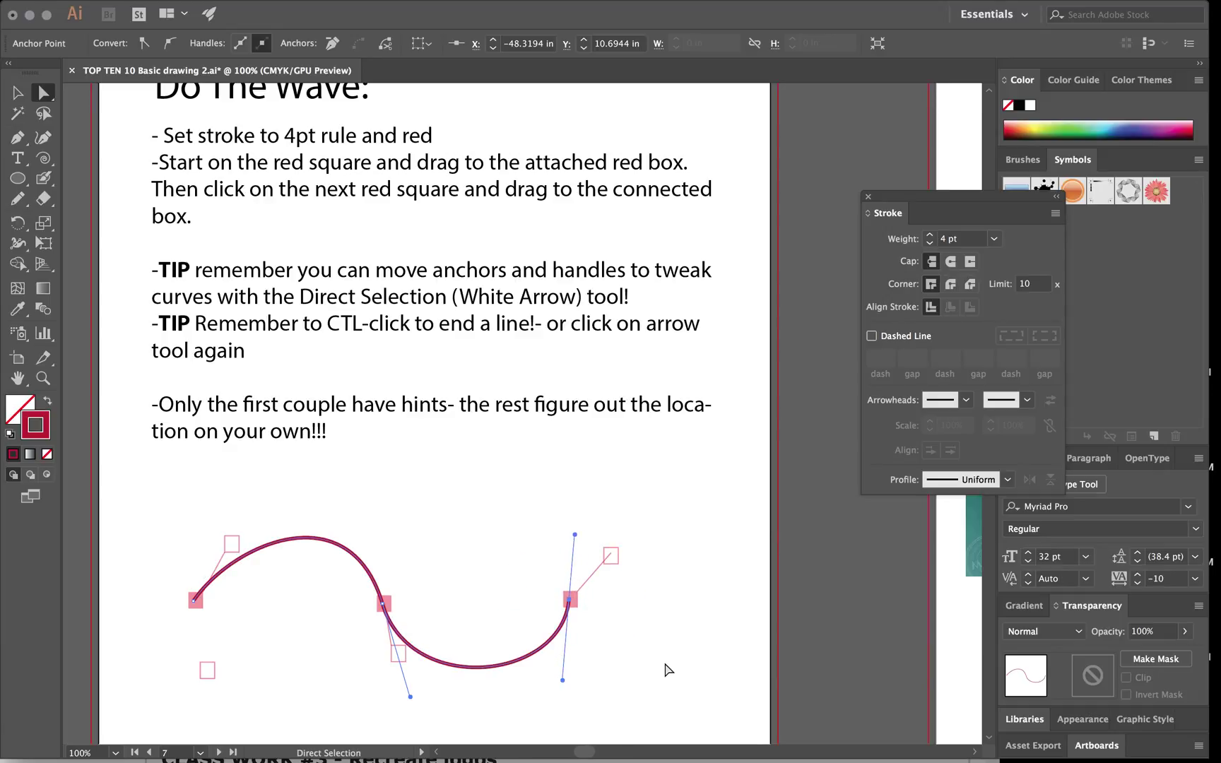
# - Look over the second wave exercise, the pen game link and the neighbouring color / swatches artboard
pyautogui.scroll(-10, 663, 668)
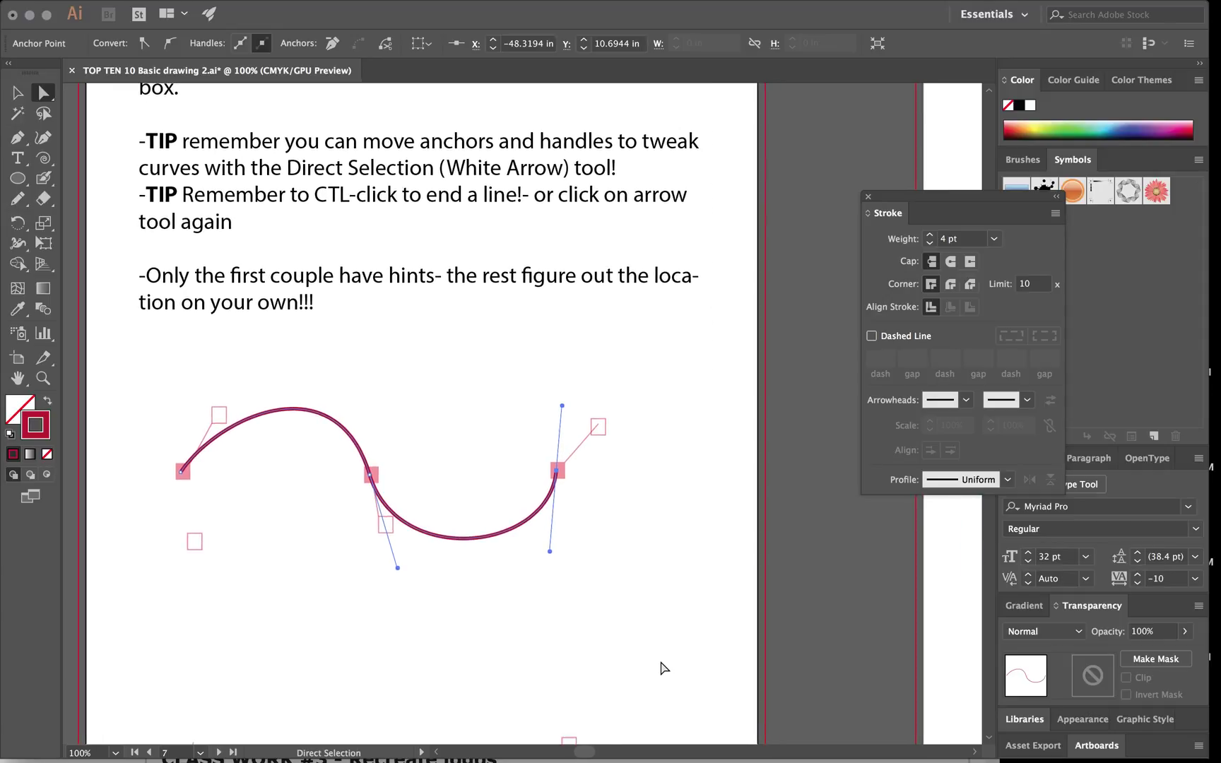
pyautogui.scroll(-9, 663, 668)
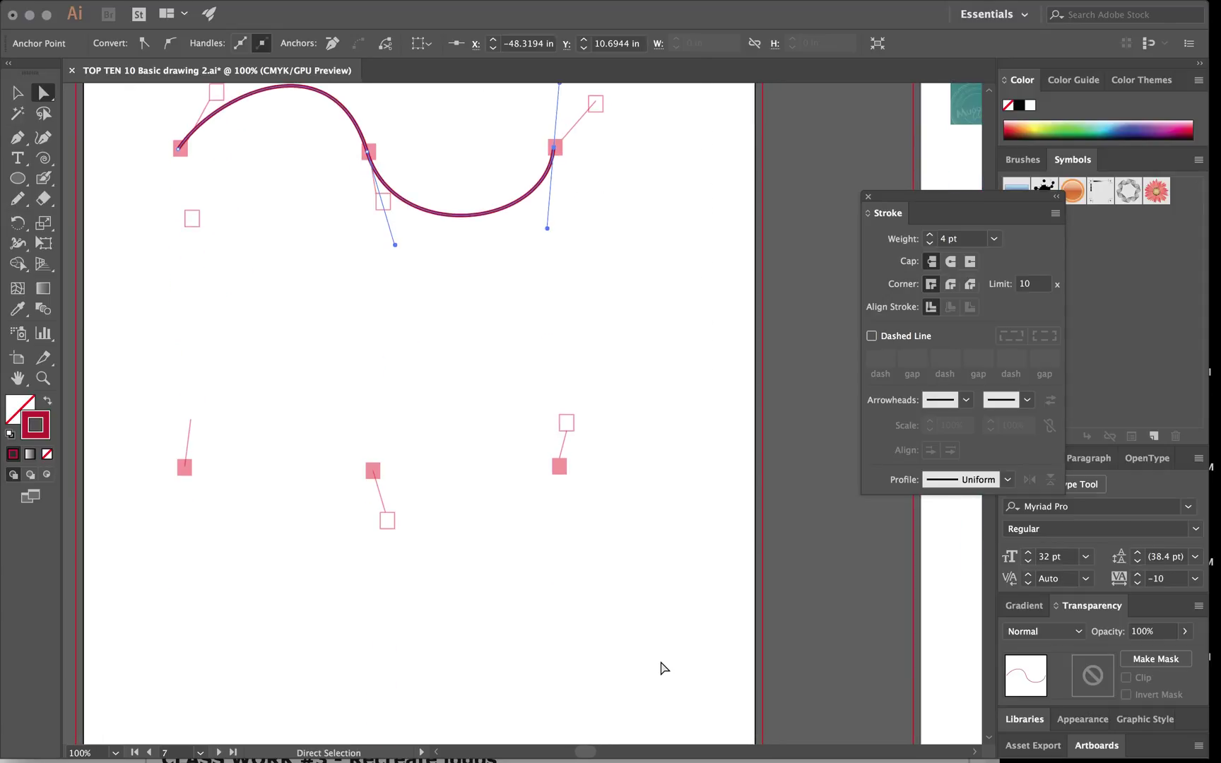
pyautogui.scroll(-5, 663, 668)
pyautogui.hscroll(-2, 663, 668)
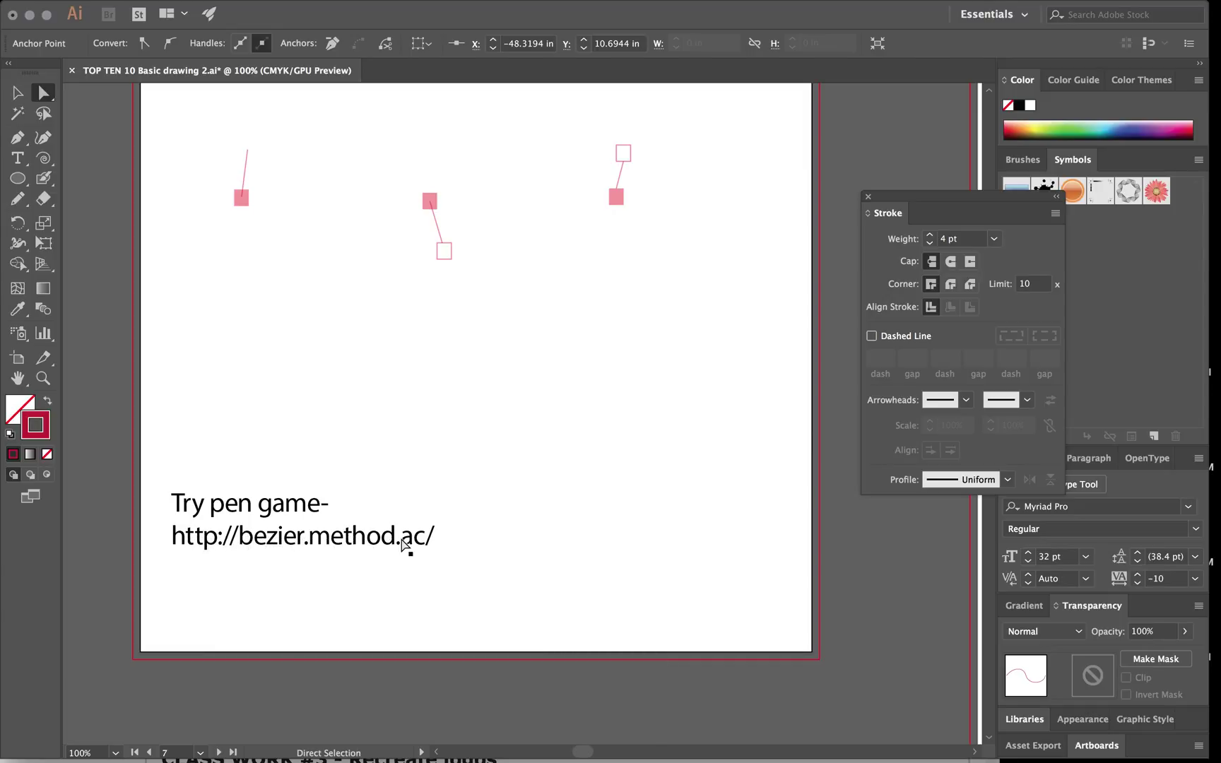
pyautogui.press('super+0')
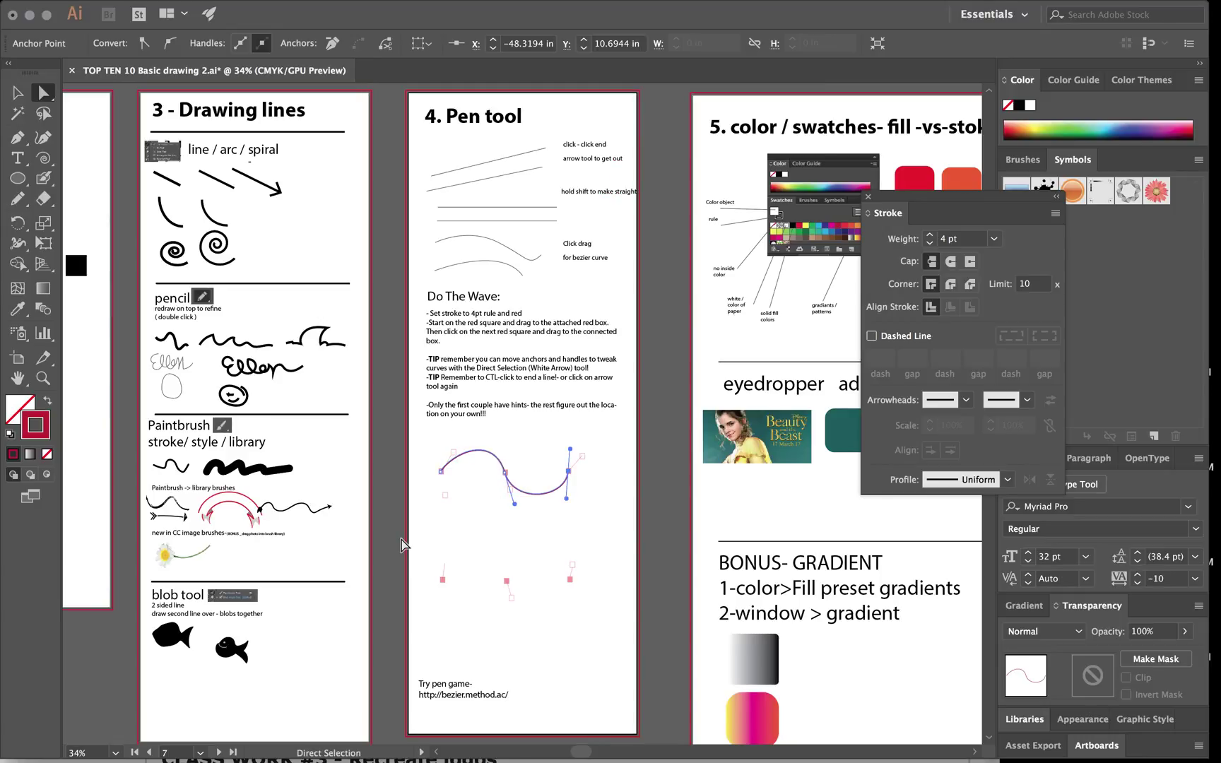
pyautogui.hscroll(10, 461, 533)
pyautogui.scroll(1, 461, 534)
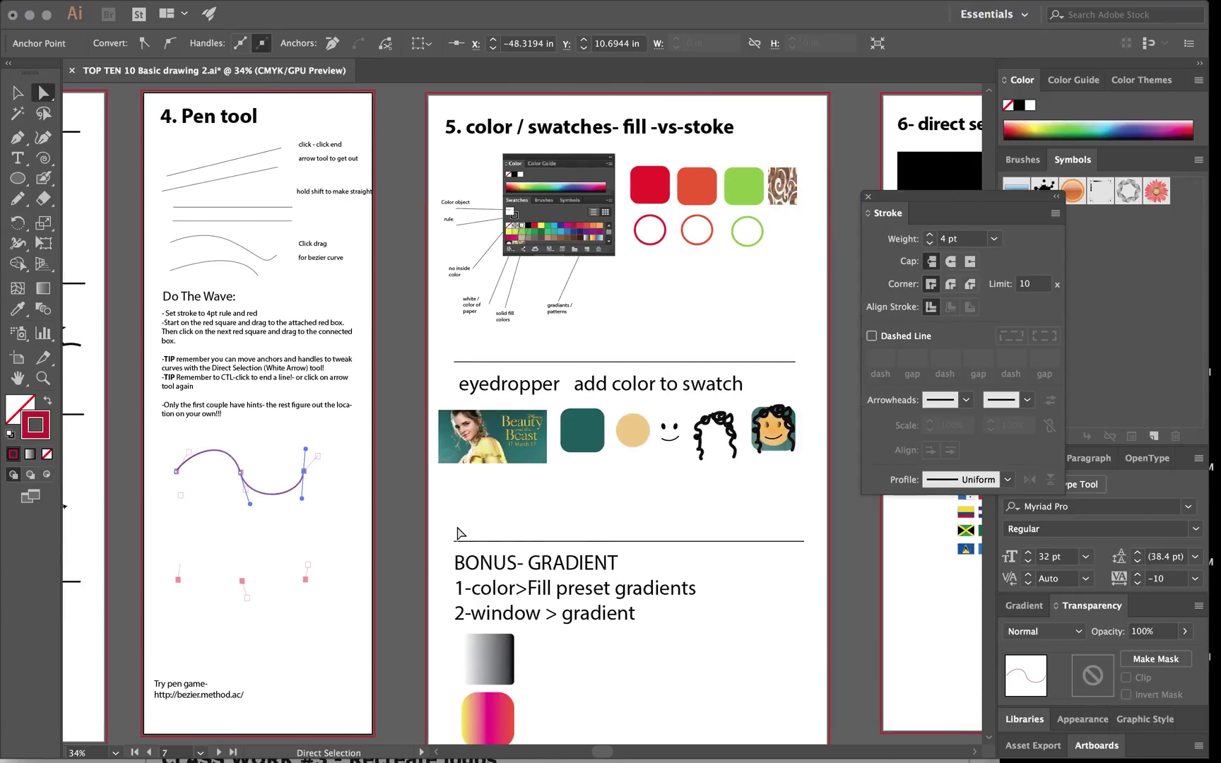
# - Close the Stroke panel and choose the Rounded Rectangle tool for the color / swatches exercise
pyautogui.click(43, 378)
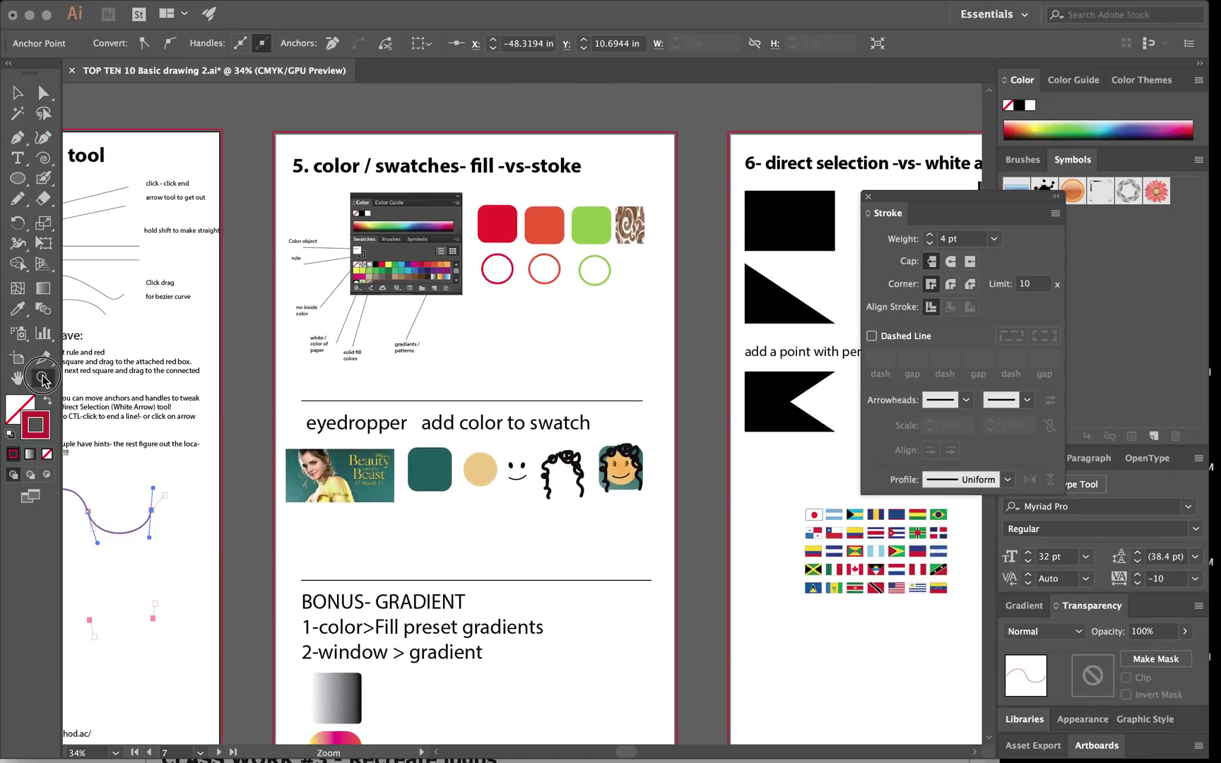
pyautogui.click(479, 284)
pyautogui.click(542, 514)
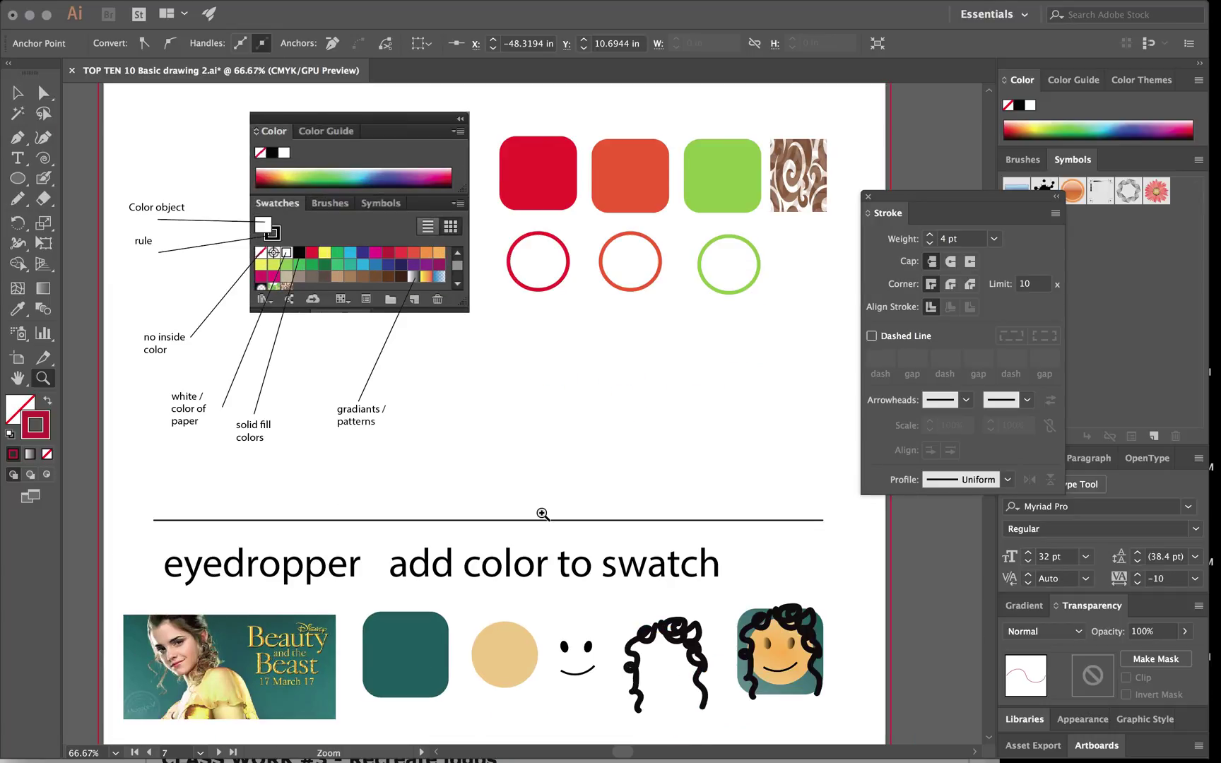
pyautogui.scroll(3, 542, 514)
pyautogui.click(869, 198)
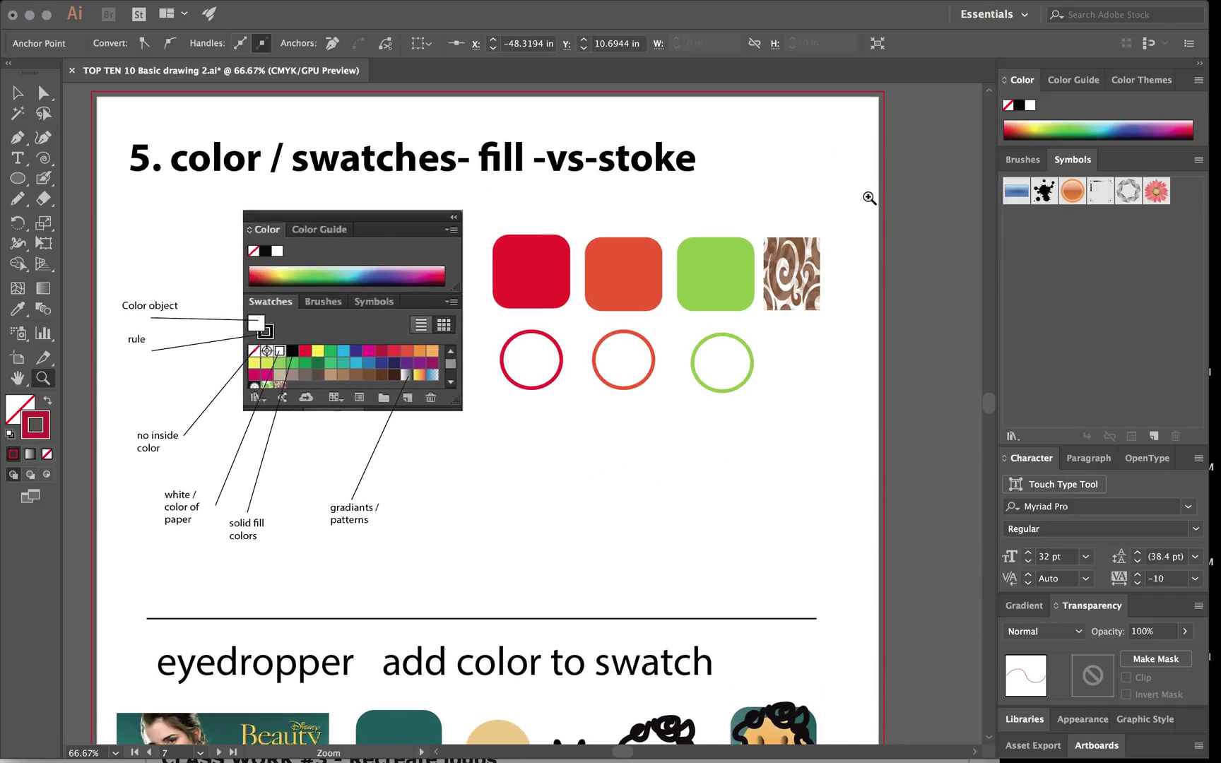
pyautogui.click(17, 178)
pyautogui.click(73, 200)
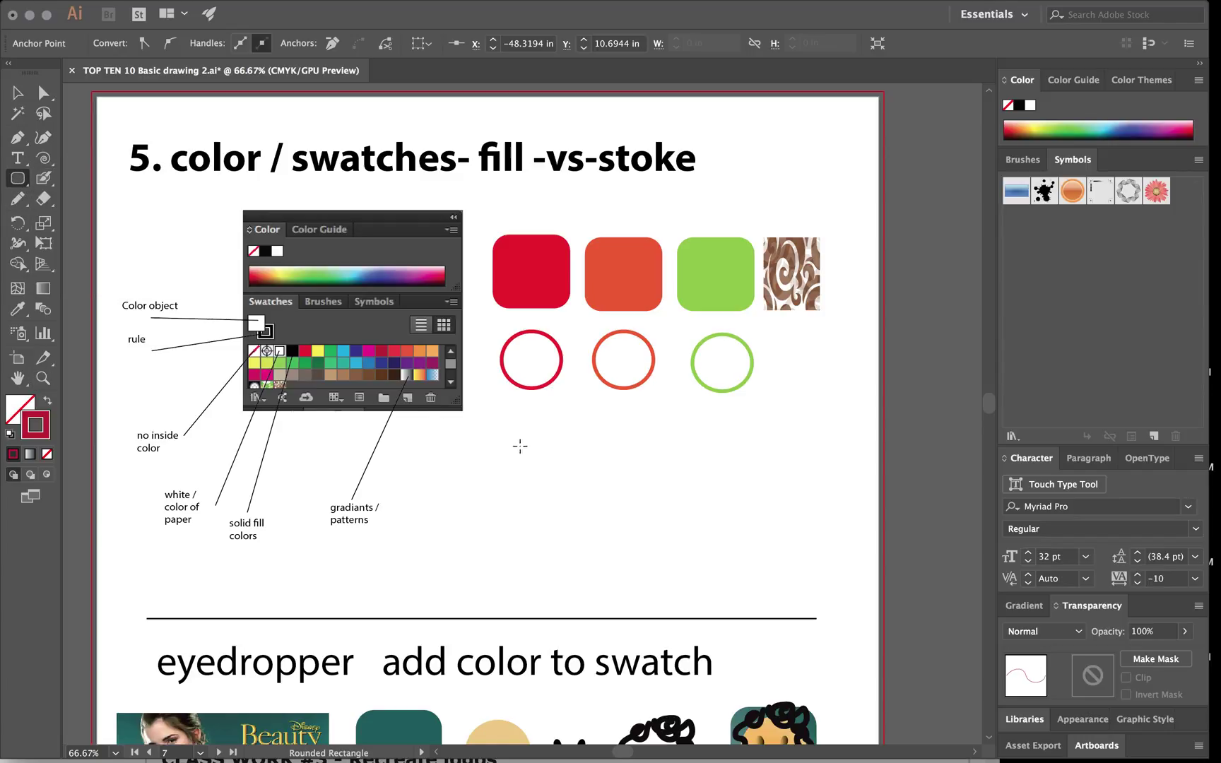
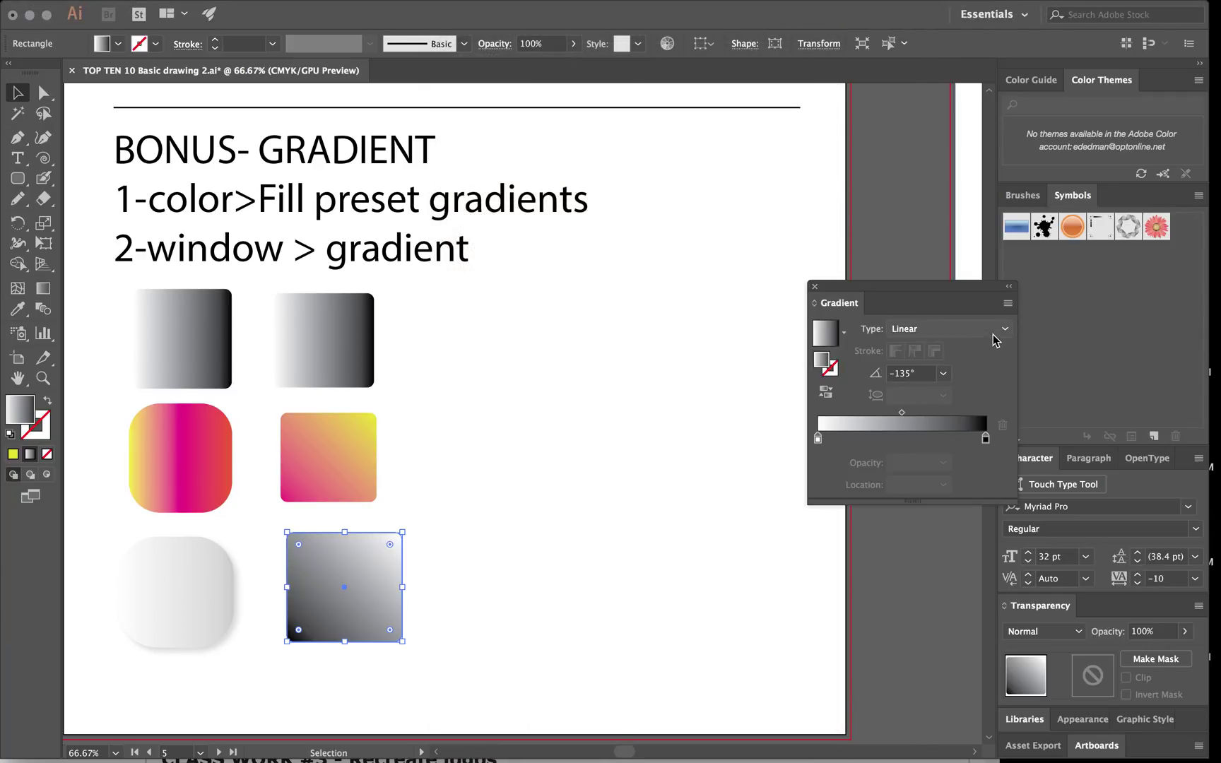
# - Set the selected rectangle's dark gradient stop to 35% K and its linear gradient angle to 90°
pyautogui.doubleClick(986, 439)
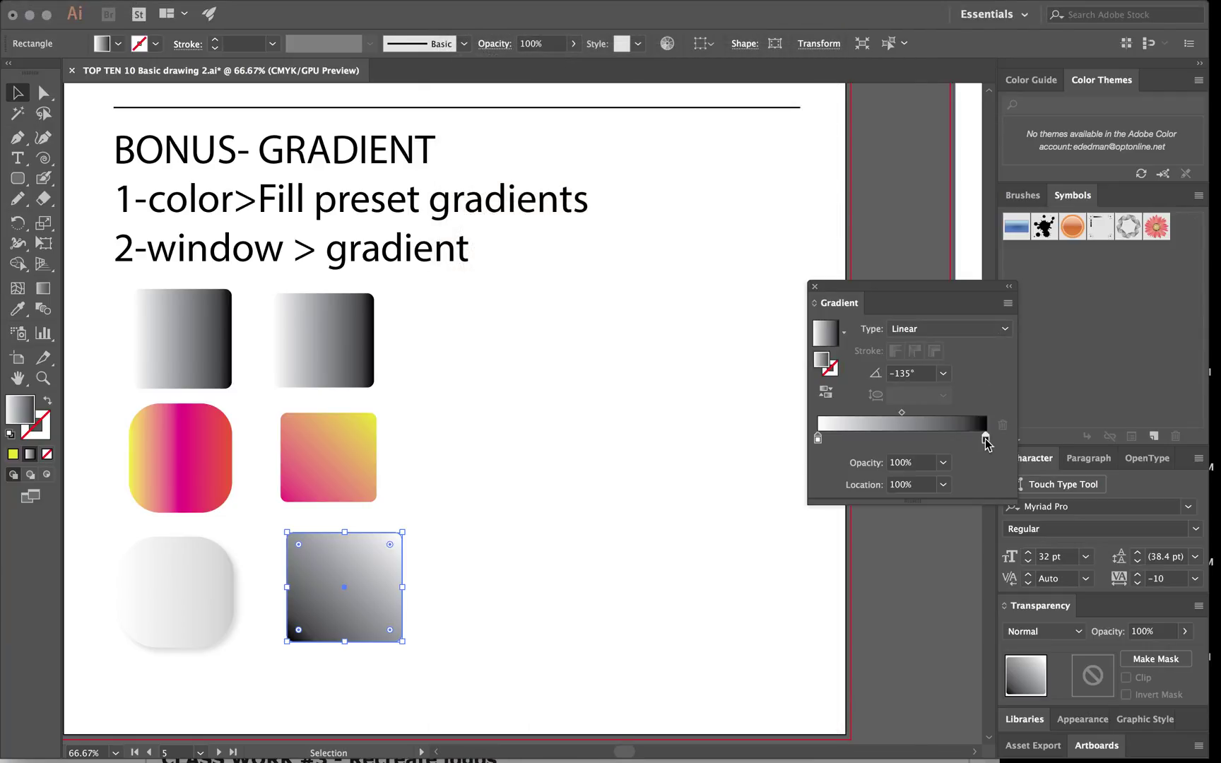
pyautogui.moveTo(933, 574); pyautogui.dragTo(877, 569)
pyautogui.click(878, 472)
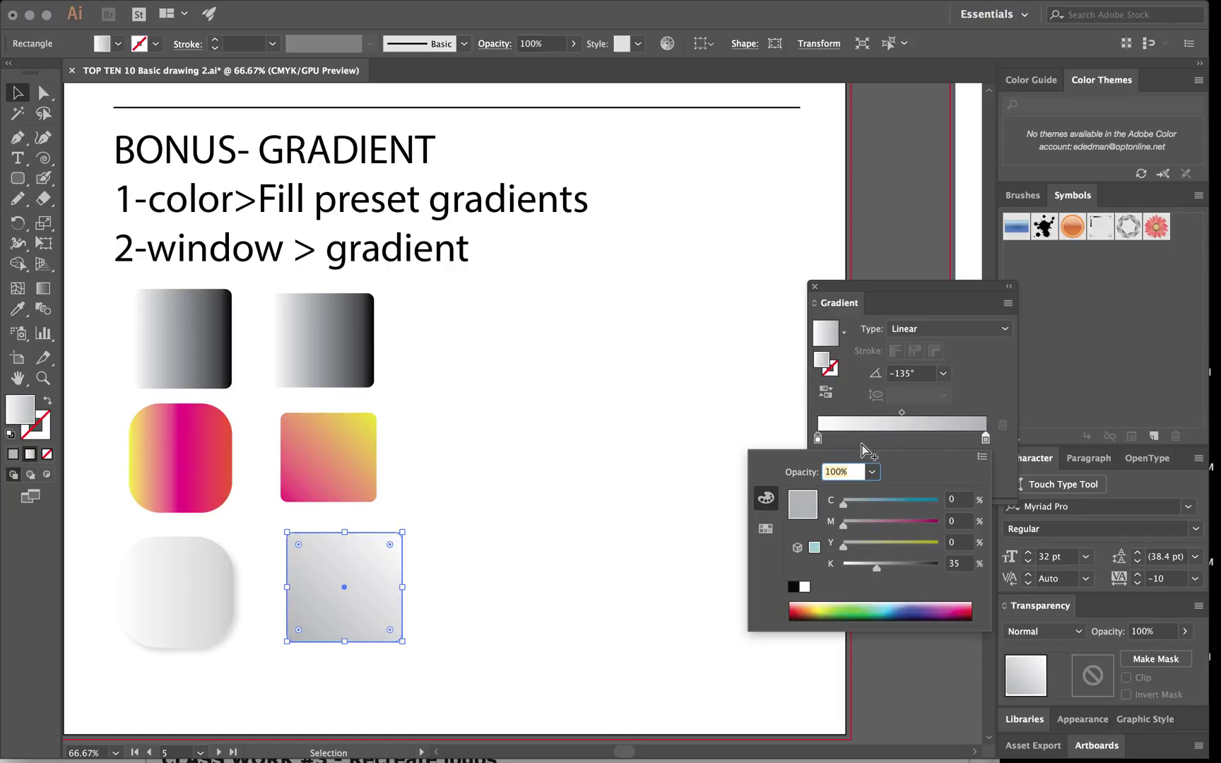
pyautogui.click(887, 452)
pyautogui.click(941, 373)
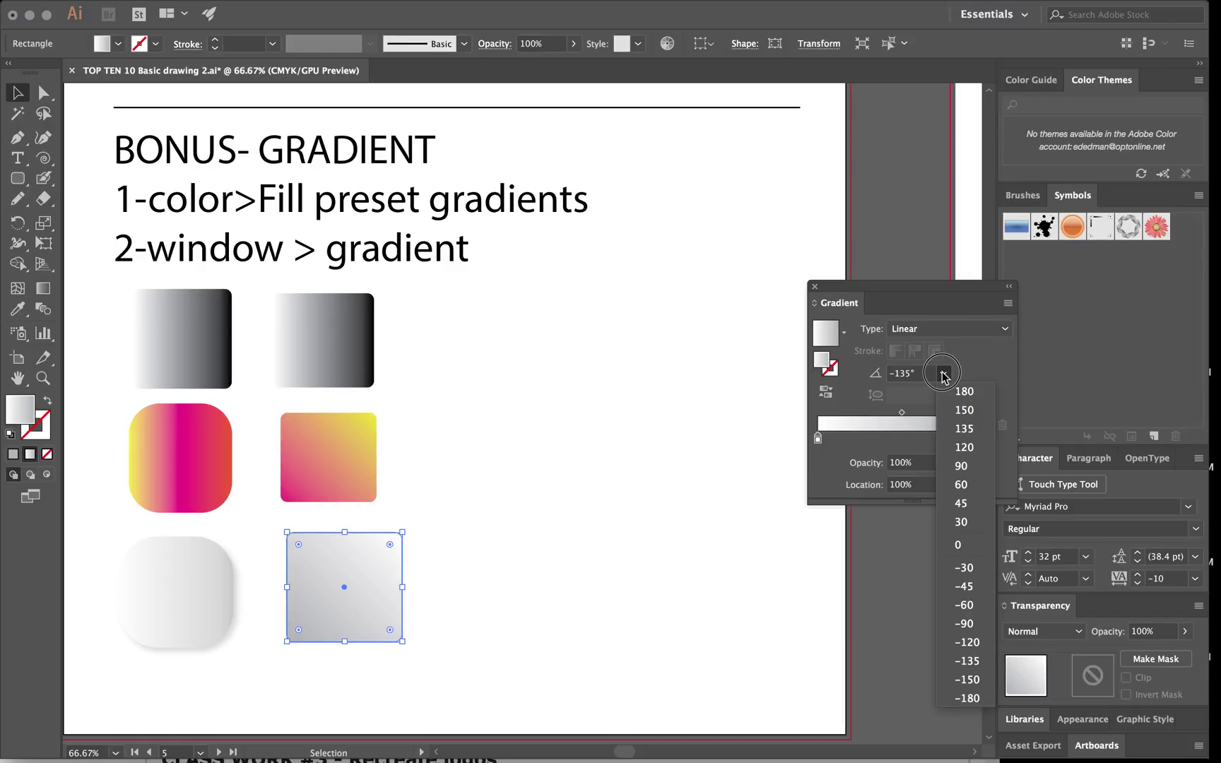
pyautogui.click(967, 477)
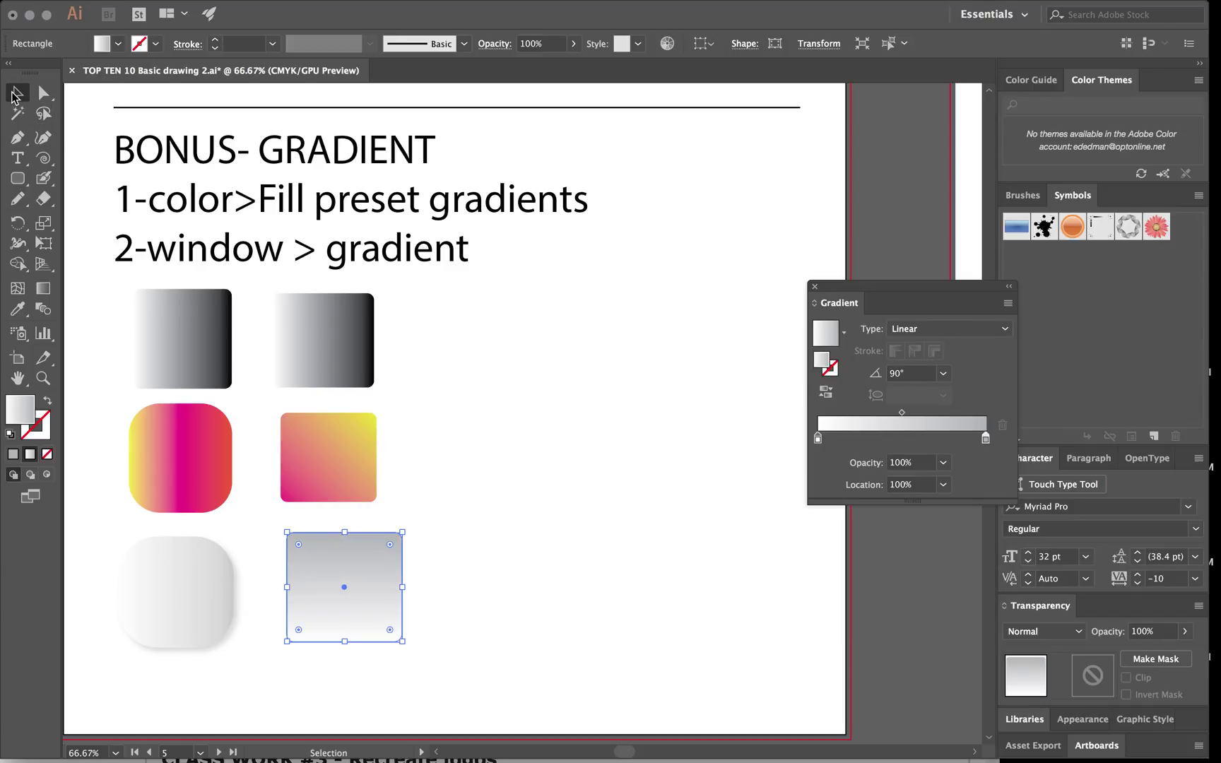
# - Round all corners of the gray gradient rectangle with its live corner widget, then deselect it
pyautogui.click(18, 178)
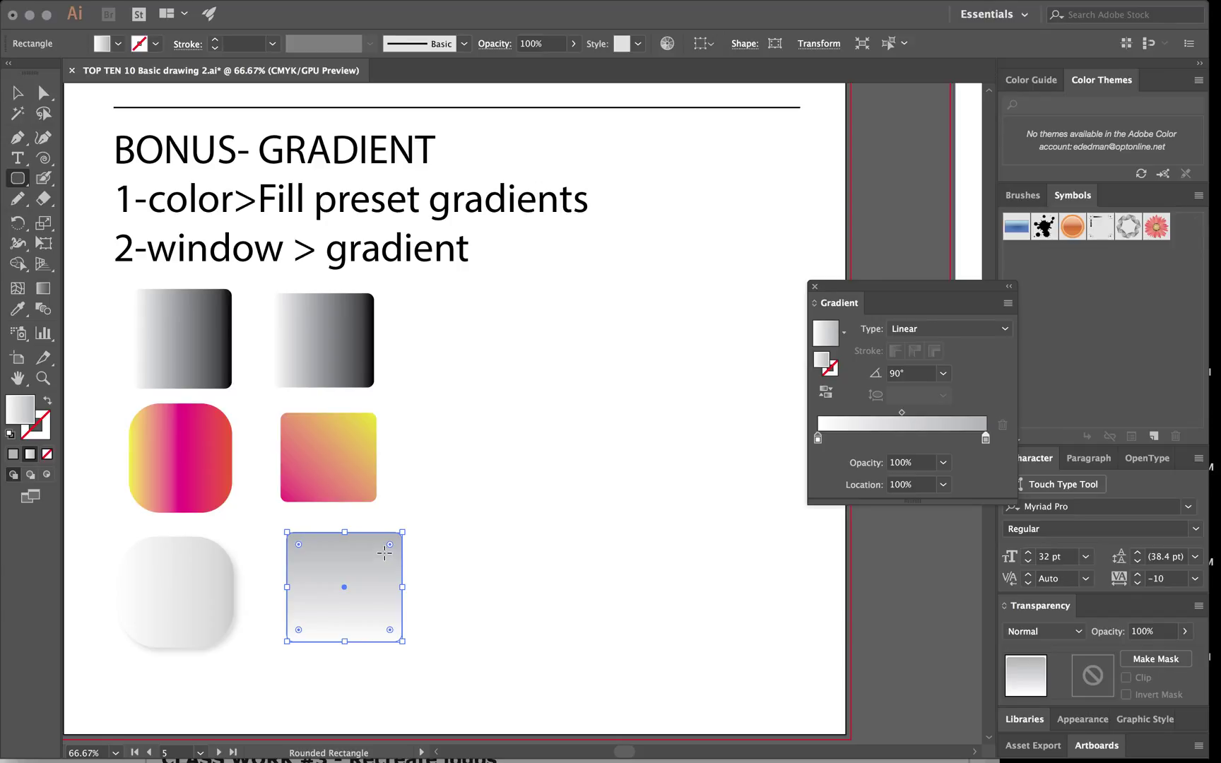
pyautogui.click(18, 92)
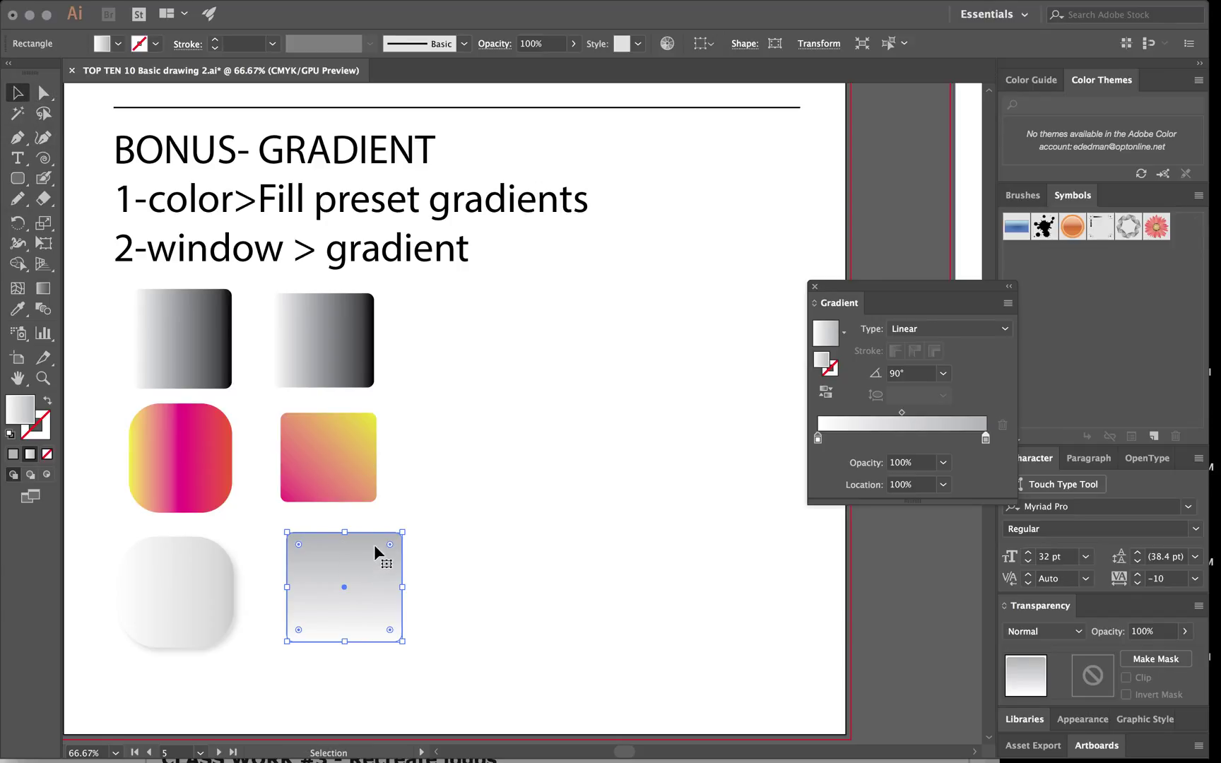
pyautogui.moveTo(391, 550); pyautogui.dragTo(382, 551)
pyautogui.click(529, 585)
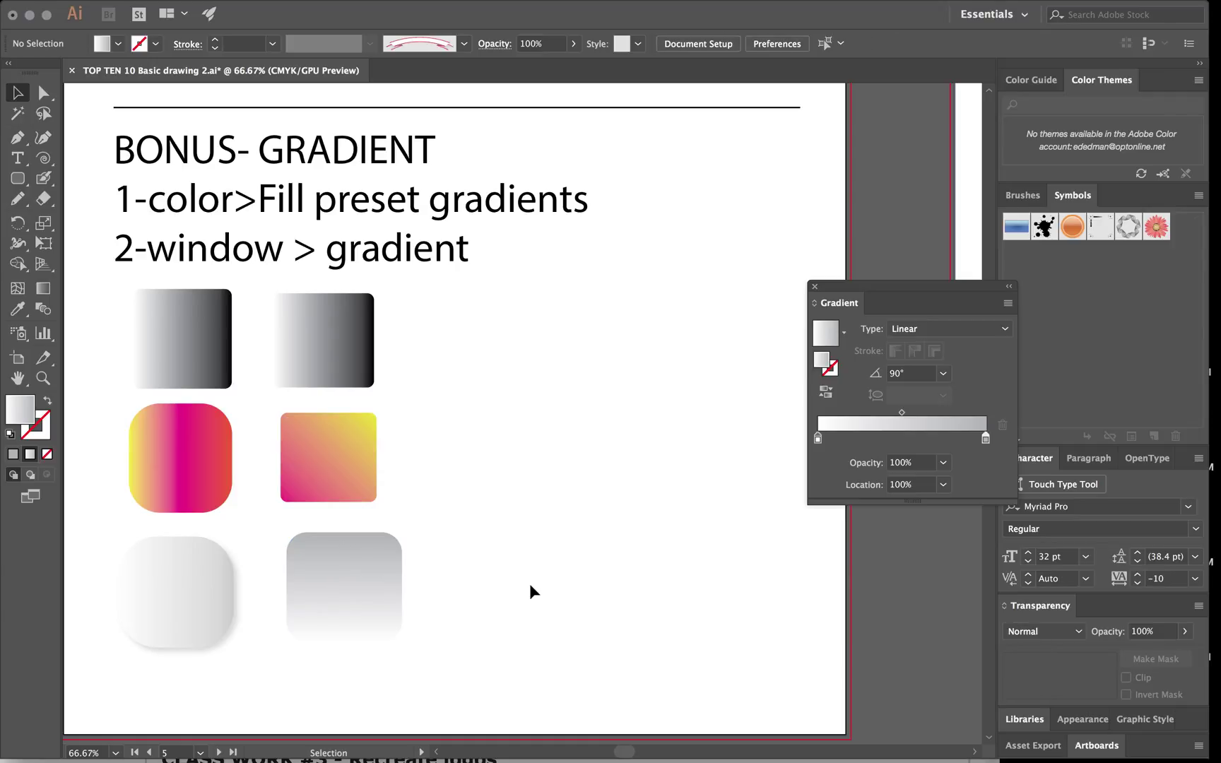
# - Apply a Multiply drop shadow at 75% opacity, 0.1 in offsets and 0.07 in blur to the gray gradient shape, then deselect it
pyautogui.click(378, 576)
pyautogui.moveTo(325, 4)
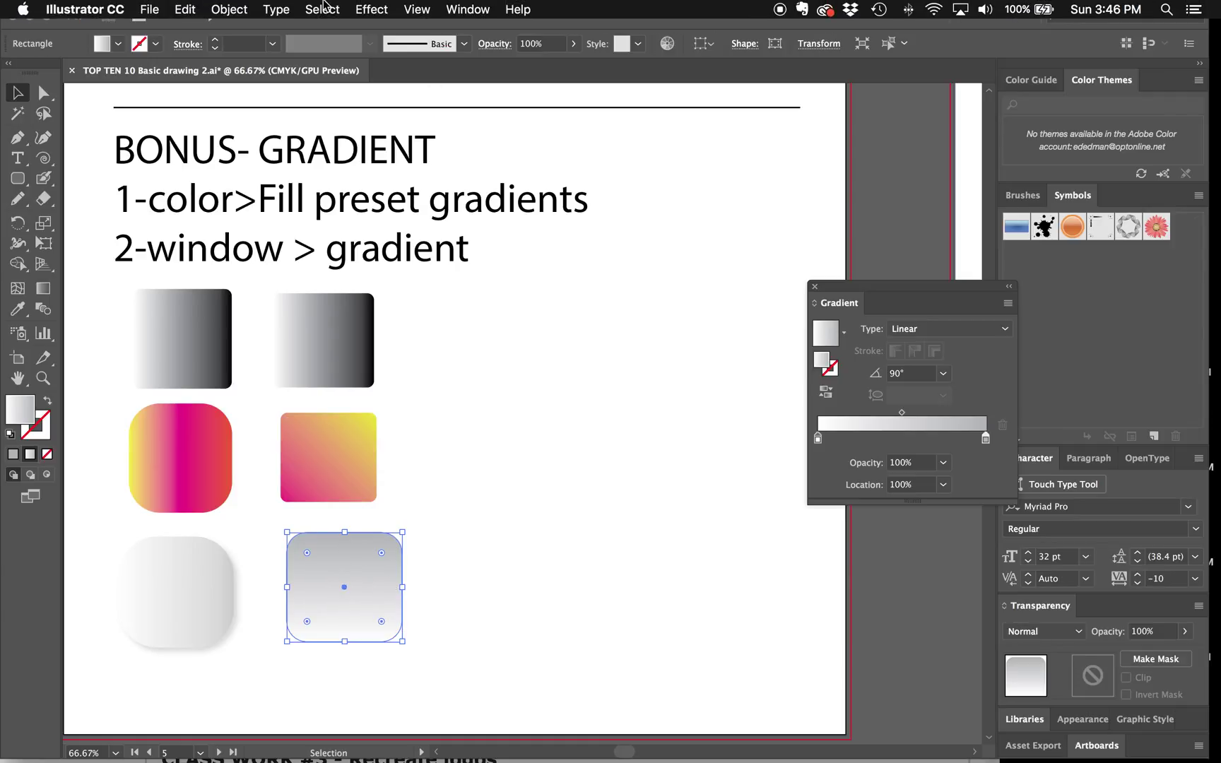
pyautogui.click(382, 10)
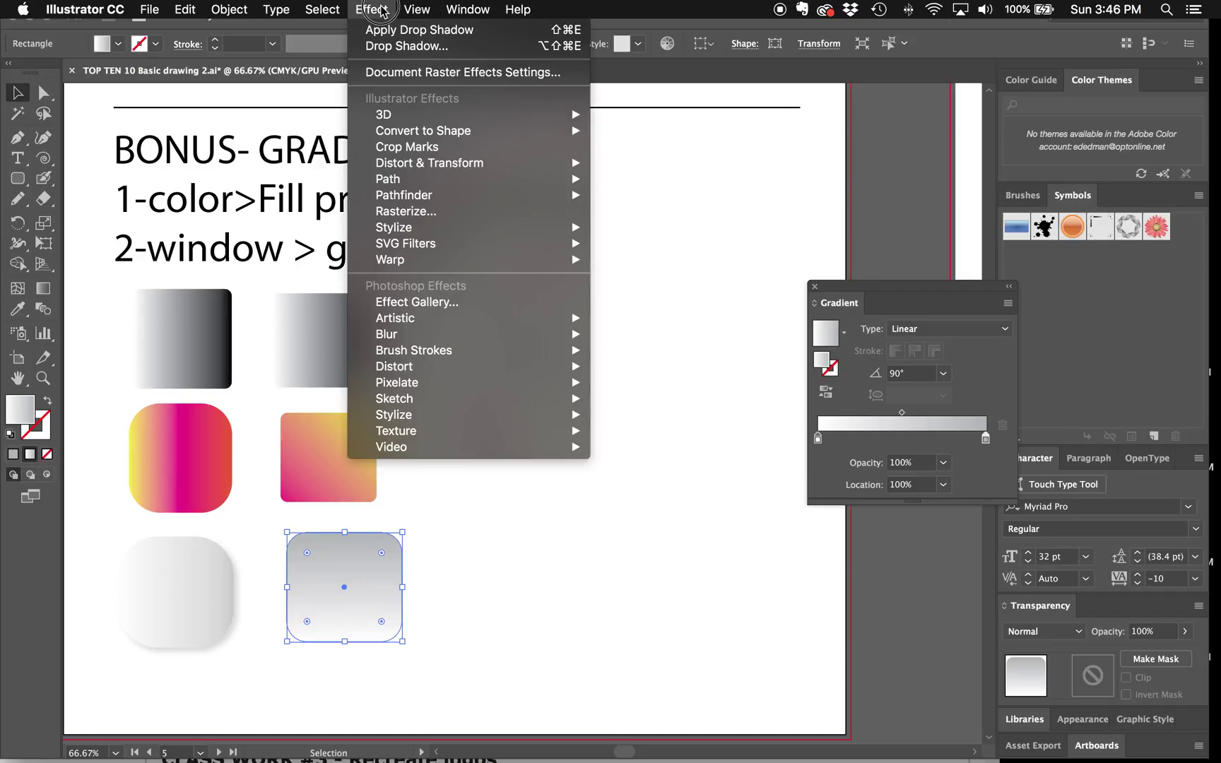
pyautogui.moveTo(564, 227)
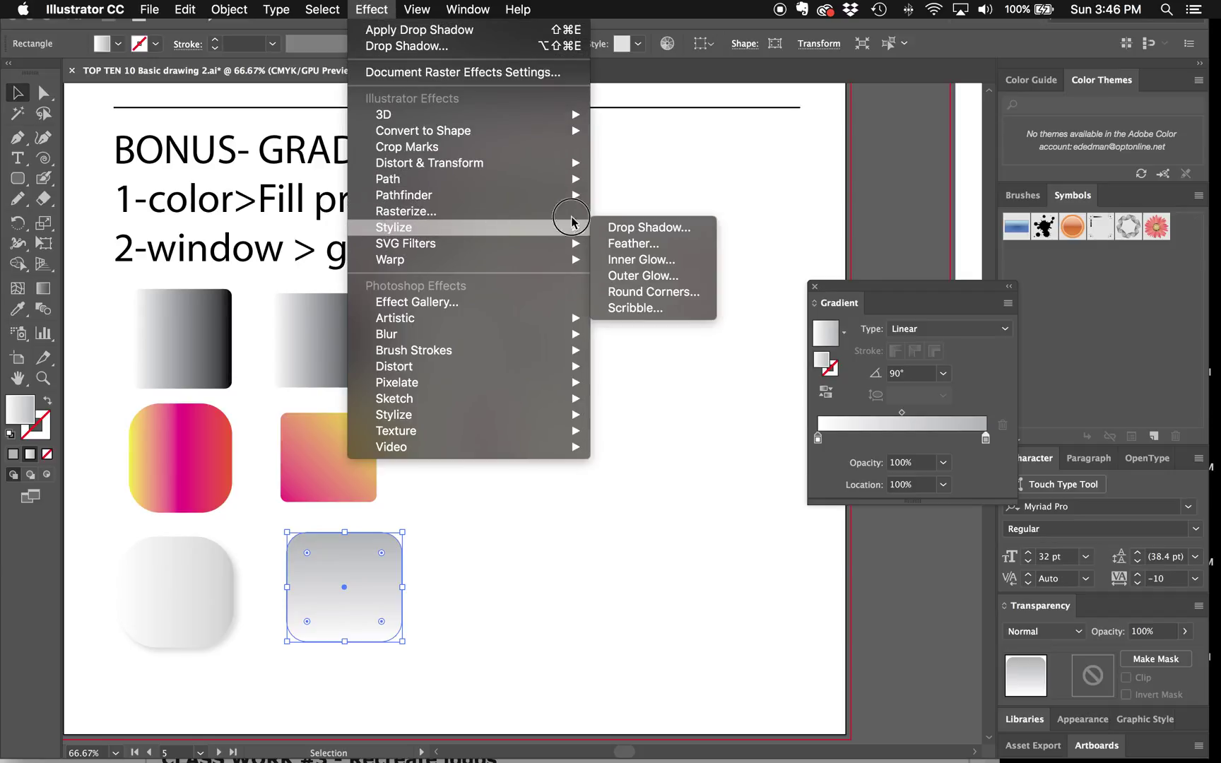
pyautogui.click(669, 230)
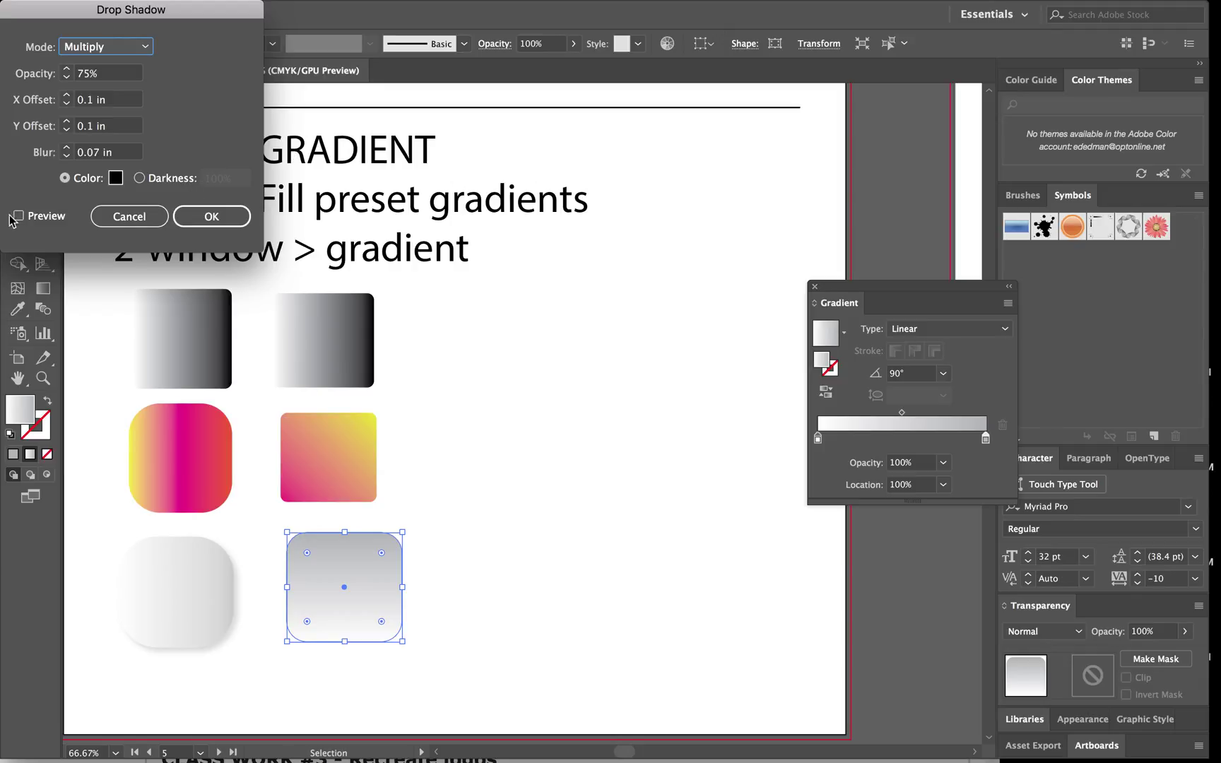
pyautogui.click(223, 224)
pyautogui.click(504, 543)
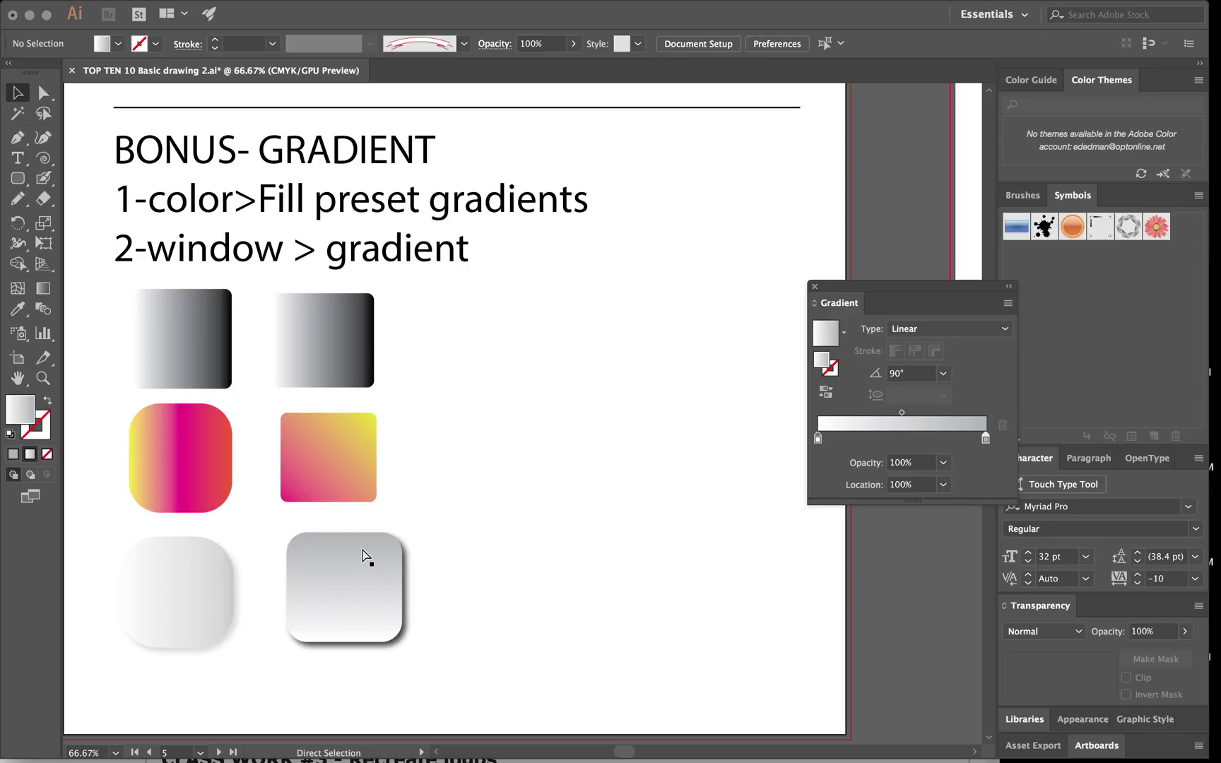
# - Draw a rectangle beside the sample black rectangle on the direct selection artboard, matching its size approximately
pyautogui.press('super+0')
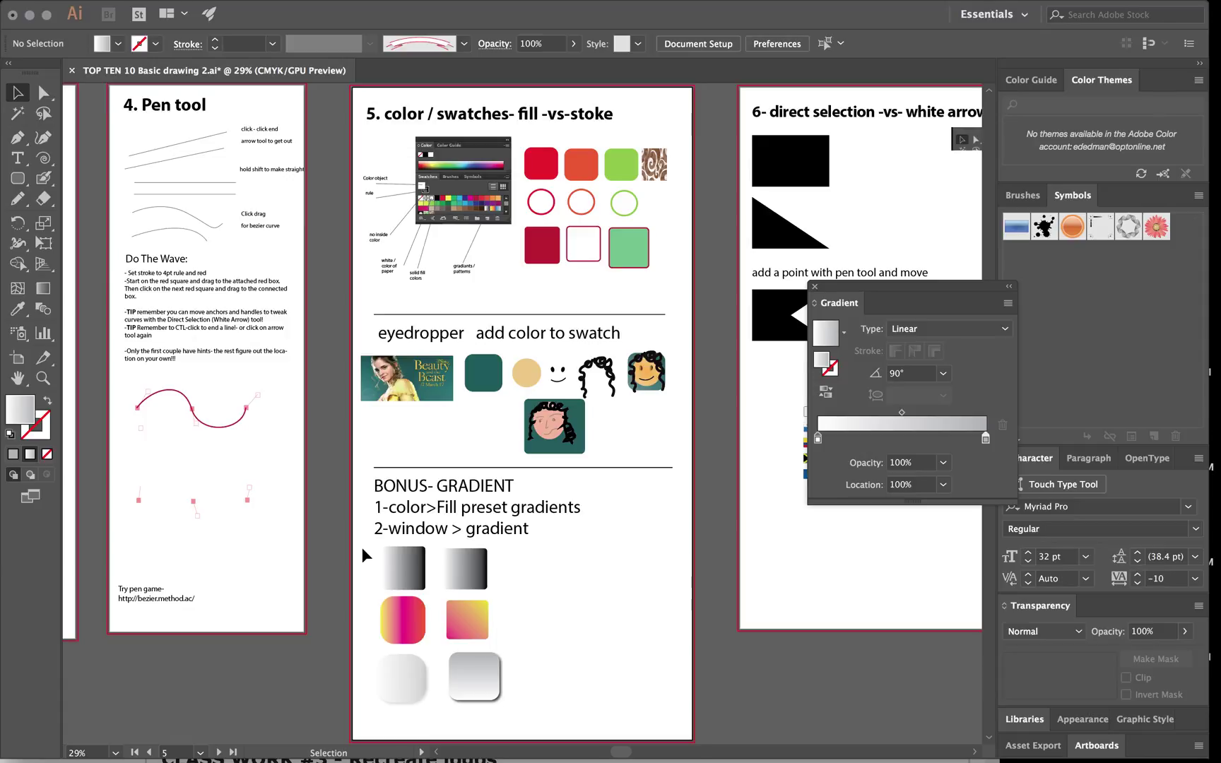
pyautogui.hscroll(1, 456, 523)
pyautogui.hscroll(5, 456, 523)
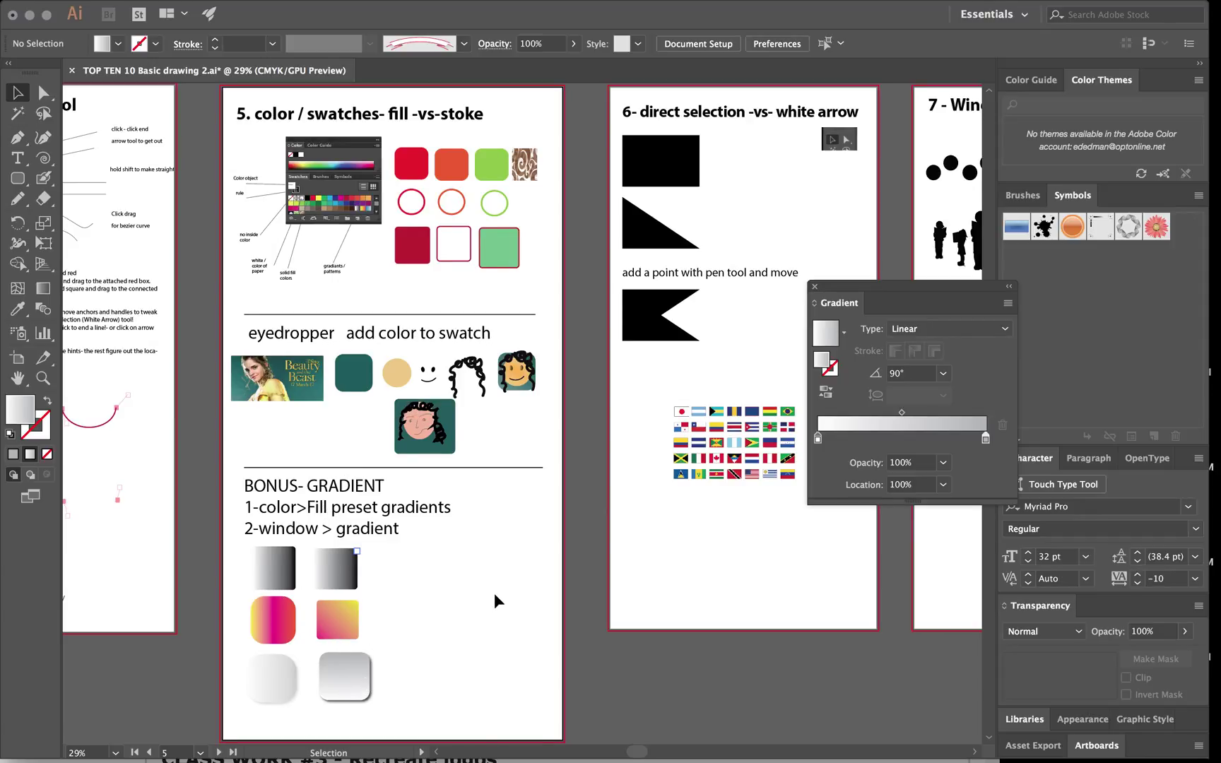
pyautogui.hscroll(10, 494, 592)
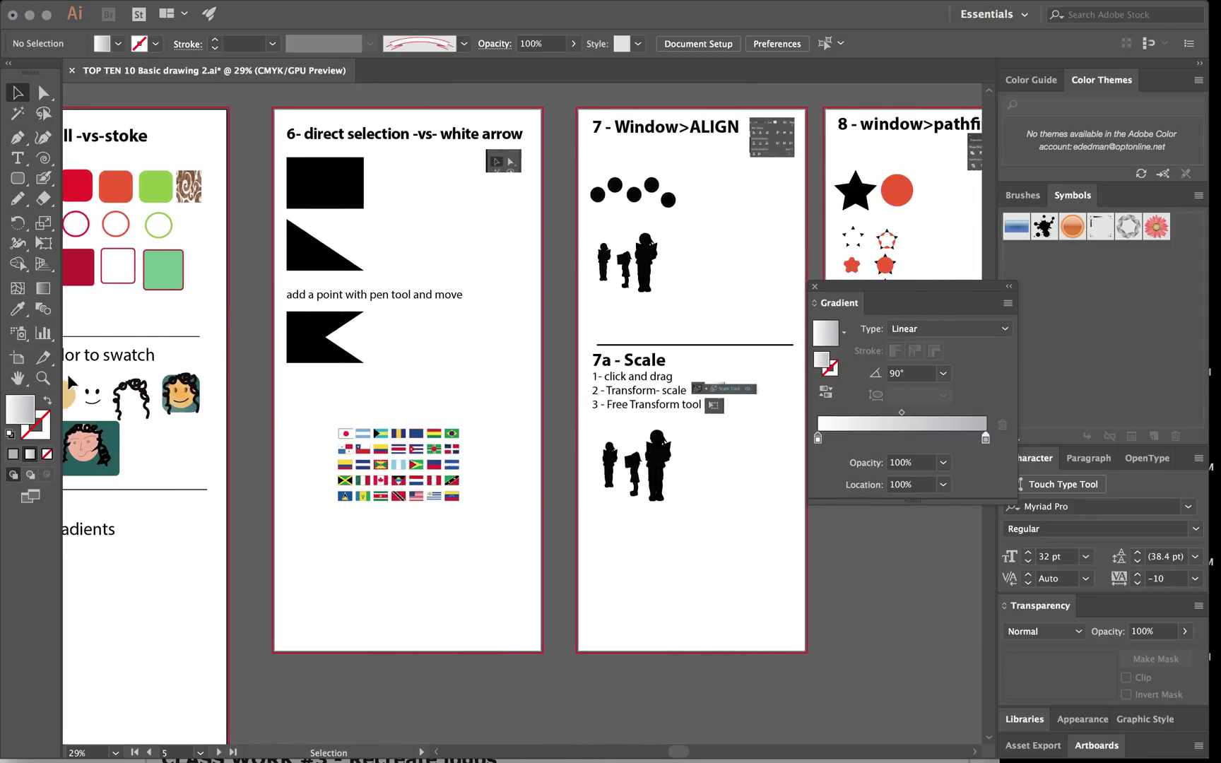
pyautogui.click(44, 378)
pyautogui.click(450, 213)
pyautogui.click(574, 499)
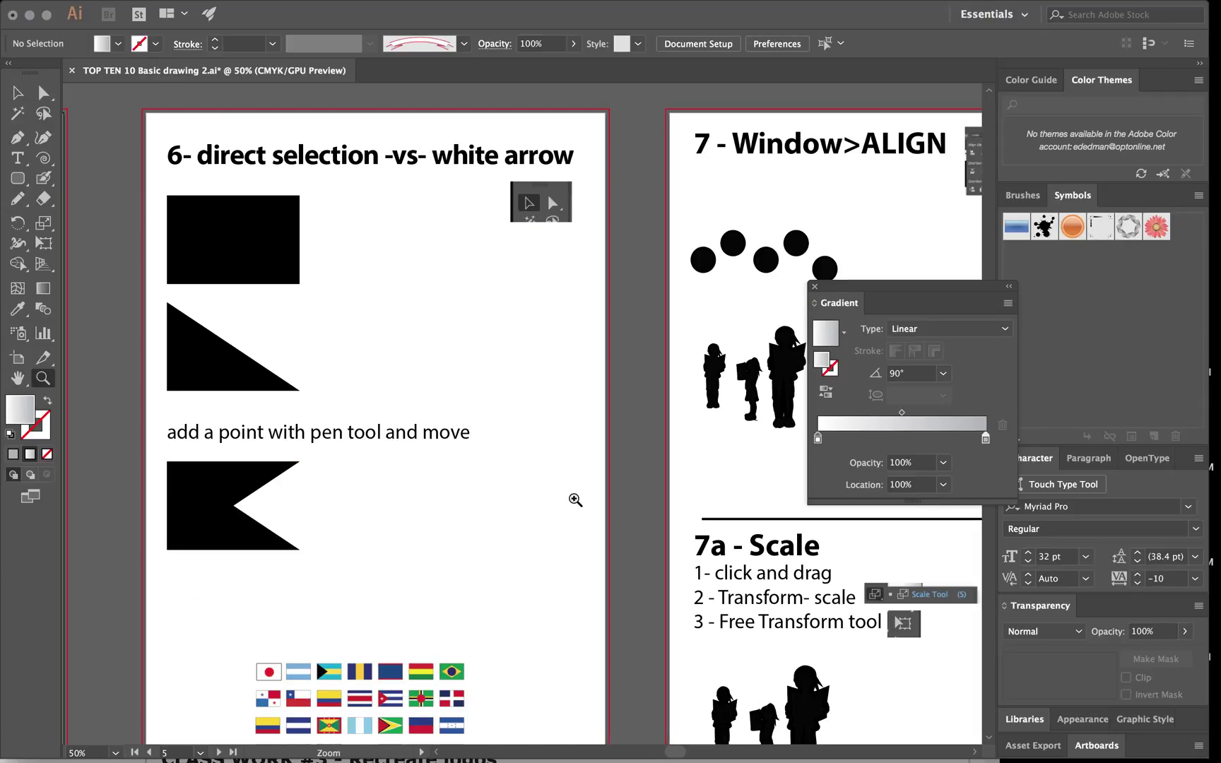
pyautogui.click(16, 179)
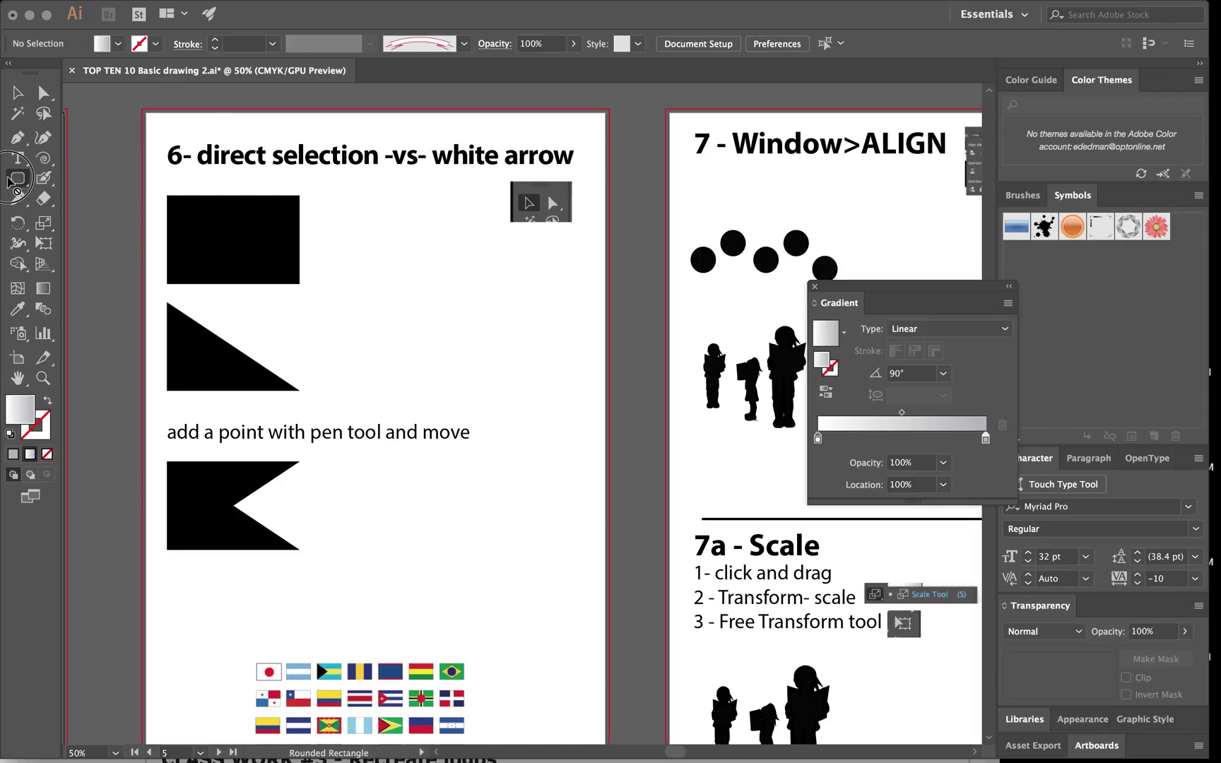
pyautogui.moveTo(14, 183); pyautogui.dragTo(70, 181)
pyautogui.moveTo(320, 196); pyautogui.dragTo(448, 282)
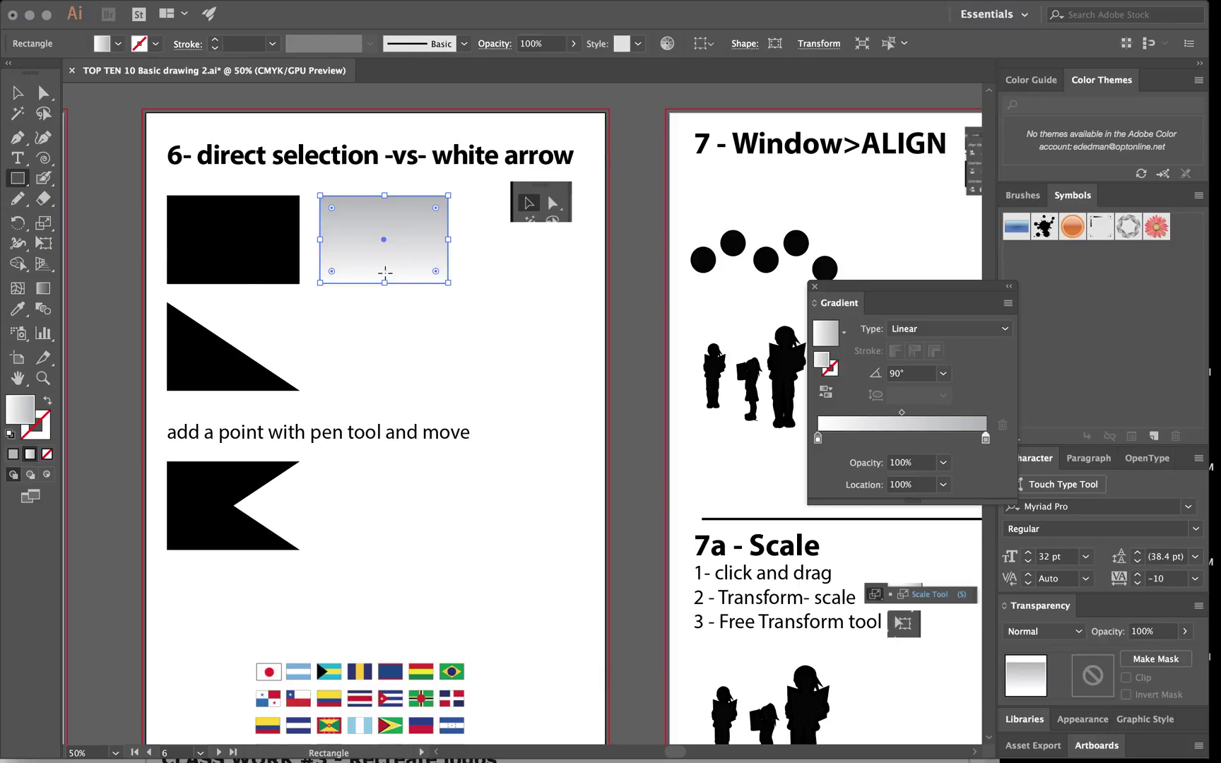
# - Fill the new rectangle with the black swatch
pyautogui.click(118, 44)
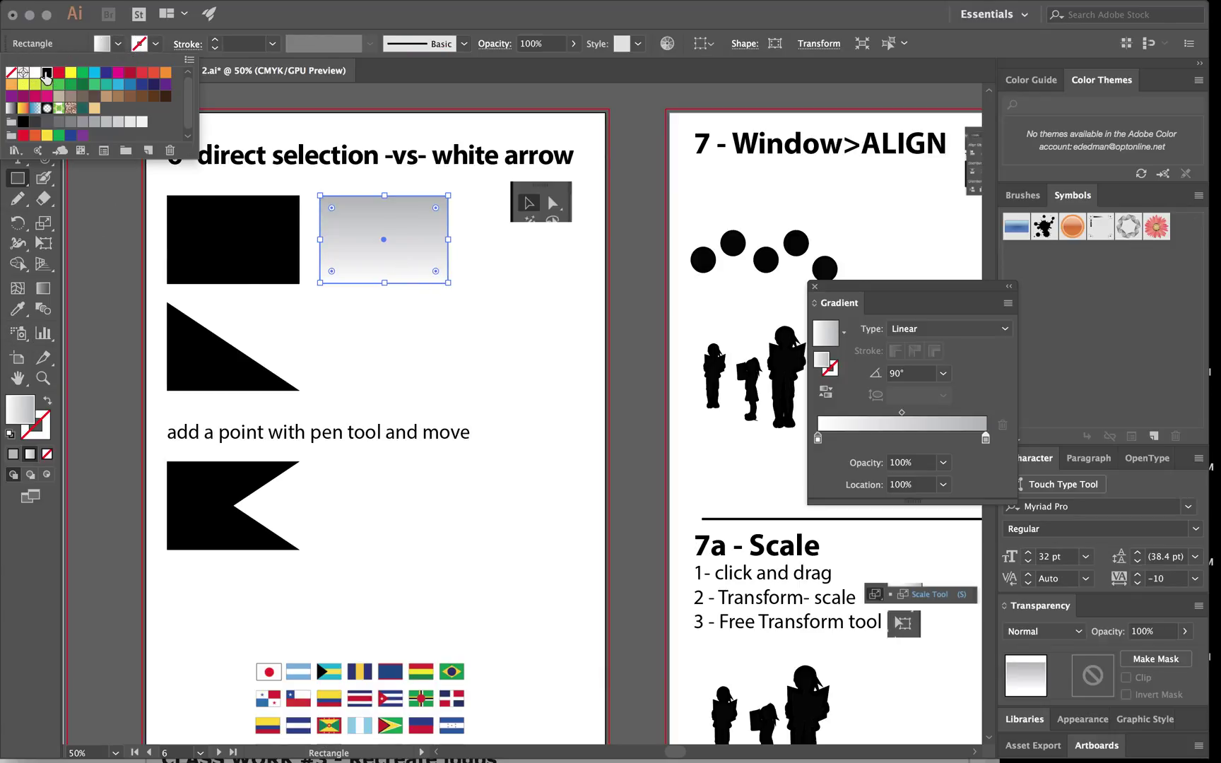
pyautogui.click(47, 75)
pyautogui.press('Escape')
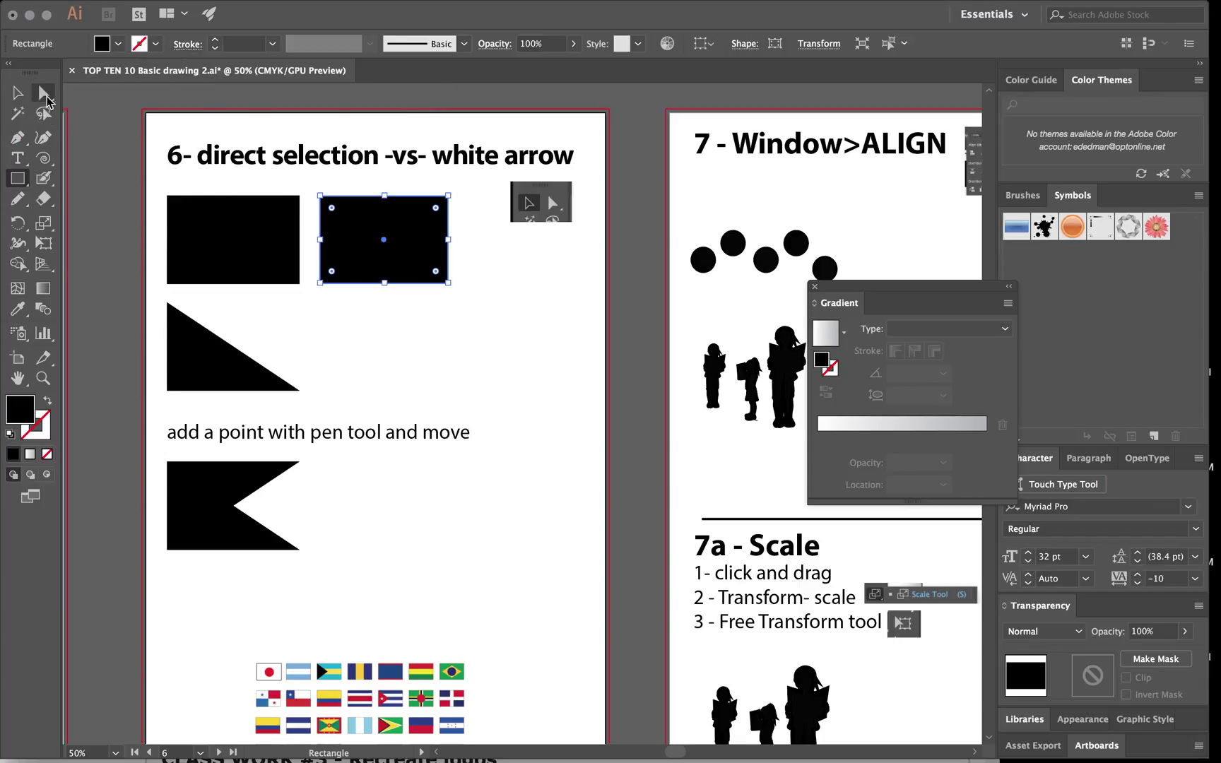
# - Move the whole new black rectangle slightly with the Selection tool
pyautogui.click(18, 92)
pyautogui.click(326, 138)
pyautogui.moveTo(421, 221)
pyautogui.mouseDown()
pyautogui.moveTo(423, 300)
pyautogui.moveTo(420, 207)
pyautogui.moveTo(409, 210)
pyautogui.moveTo(567, 332)
pyautogui.moveTo(428, 207)
pyautogui.moveTo(426, 226)
pyautogui.mouseUp()
# - Select only the upper-right corner anchor of the new black rectangle with the Direct Selection tool
pyautogui.press('a')
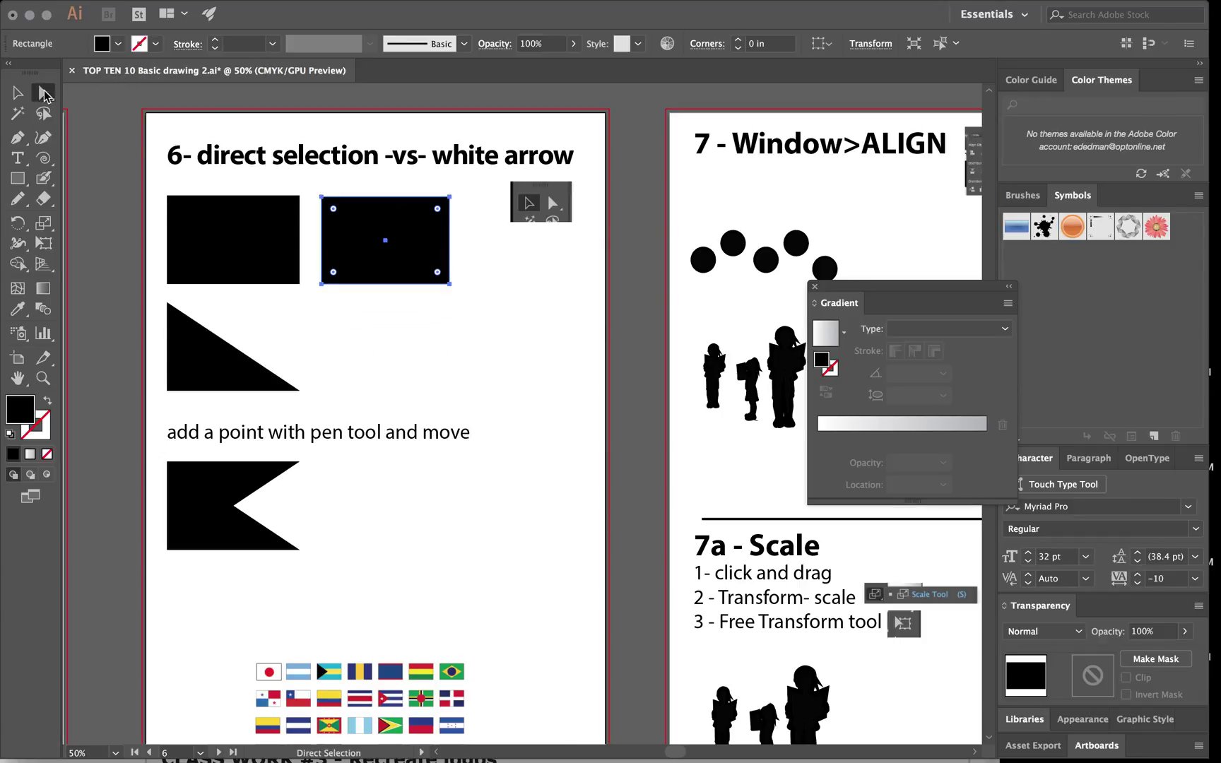
pyautogui.click(526, 265)
pyautogui.click(450, 197)
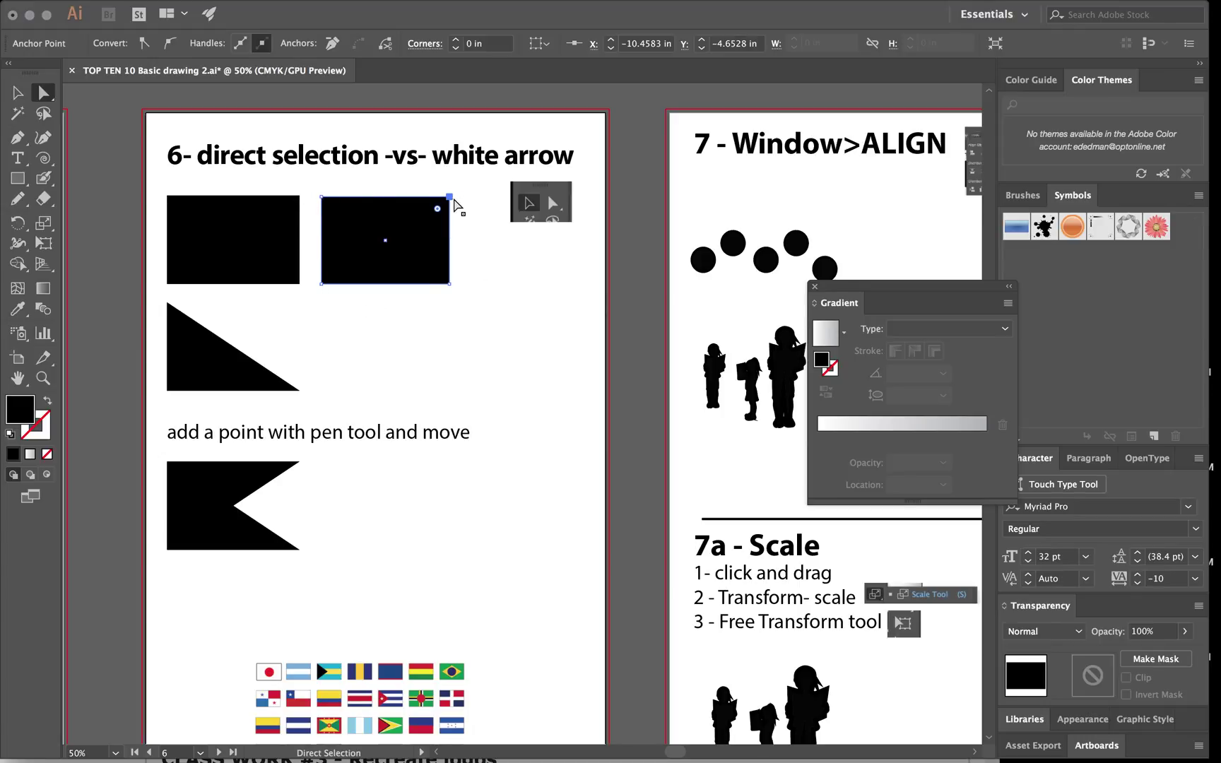
# - Delete the upper-right corner point of the second rectangle to leave a triangle, and draw a new black rectangle beneath it
pyautogui.press('BackSpace')
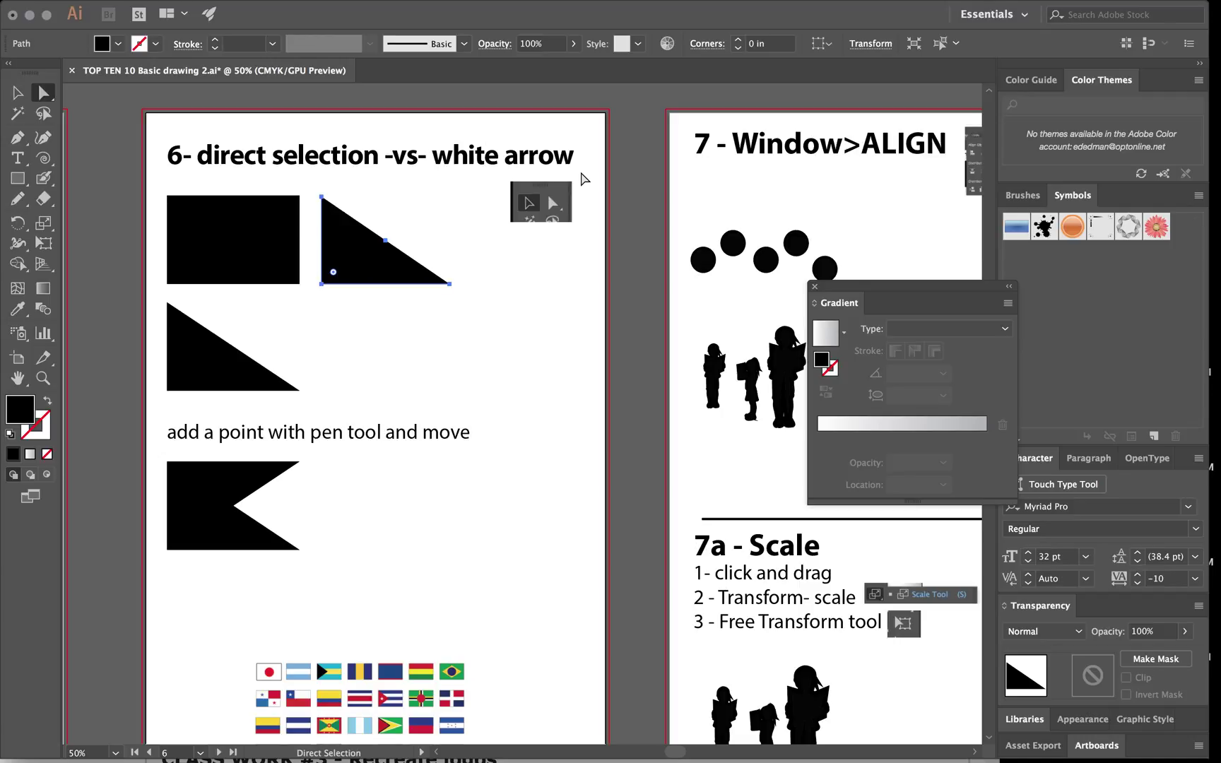
pyautogui.click(17, 179)
pyautogui.moveTo(330, 313); pyautogui.dragTo(467, 397)
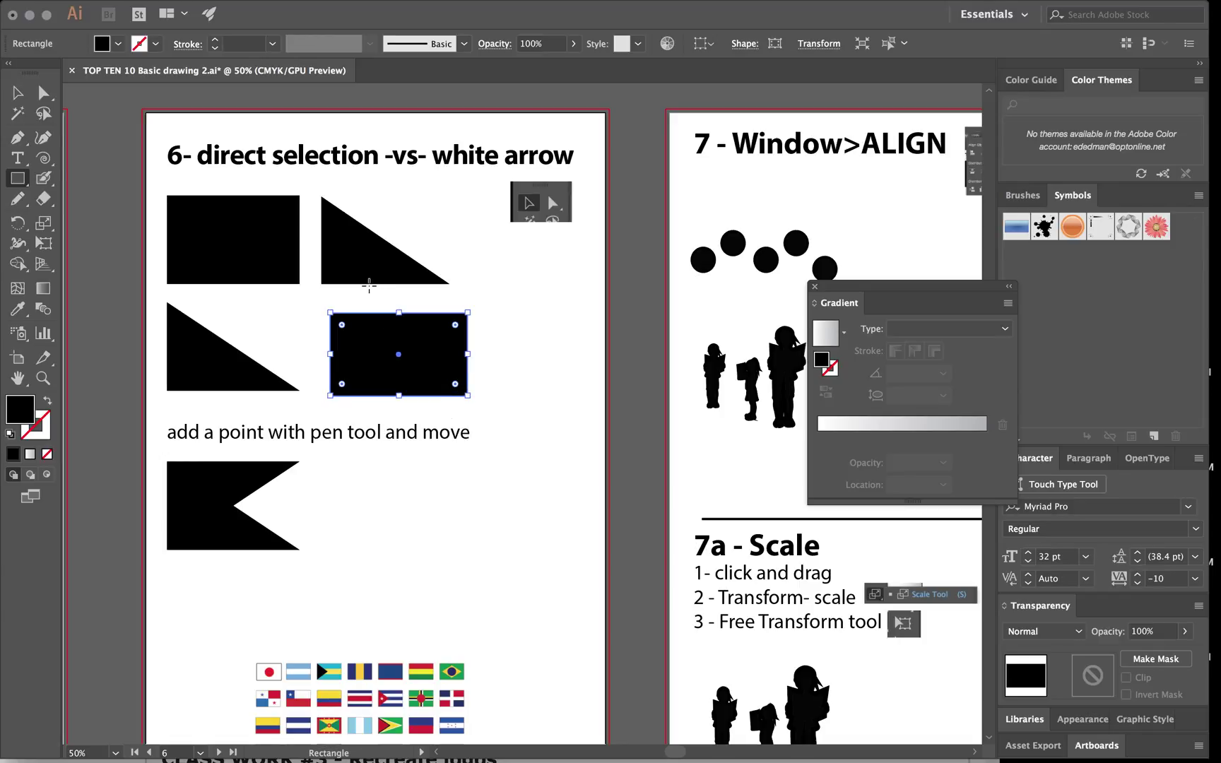
# - Add an anchor point at the middle of the new rectangle's right edge with the Add Anchor Point tool
pyautogui.moveTo(44, 92); pyautogui.dragTo(92, 116)
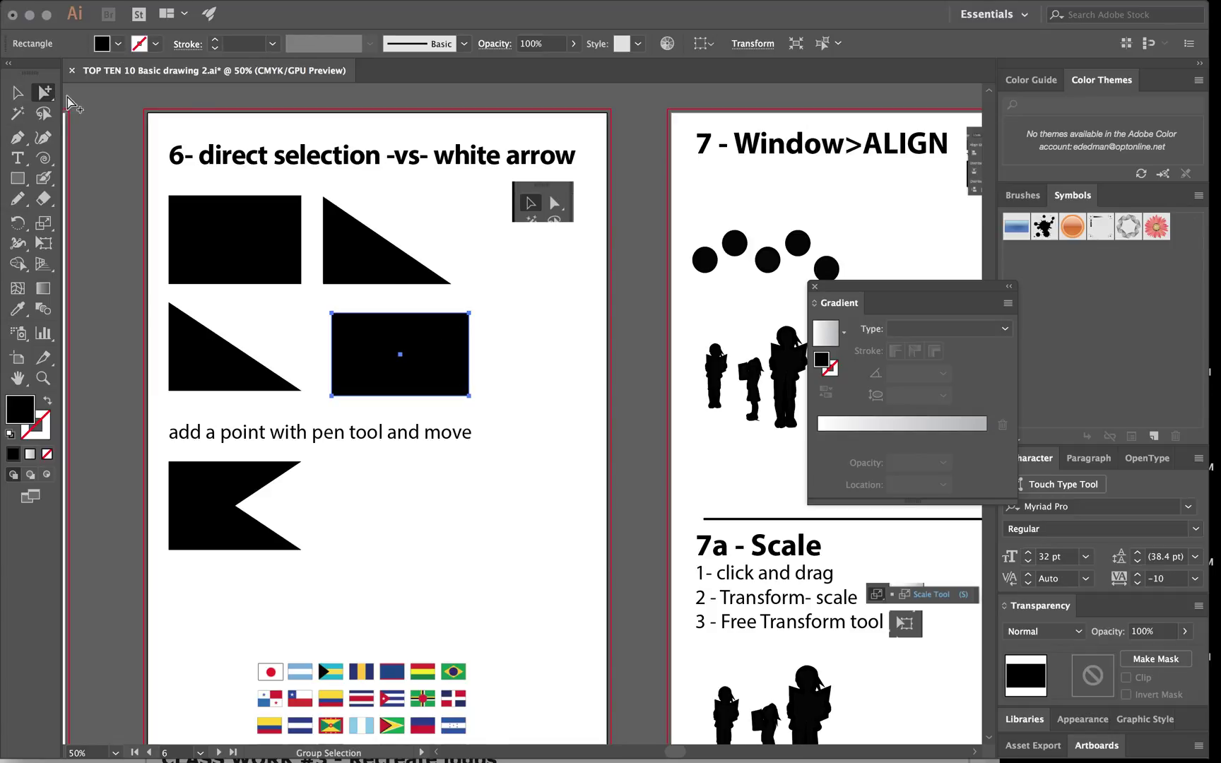
pyautogui.click(18, 93)
pyautogui.click(19, 139)
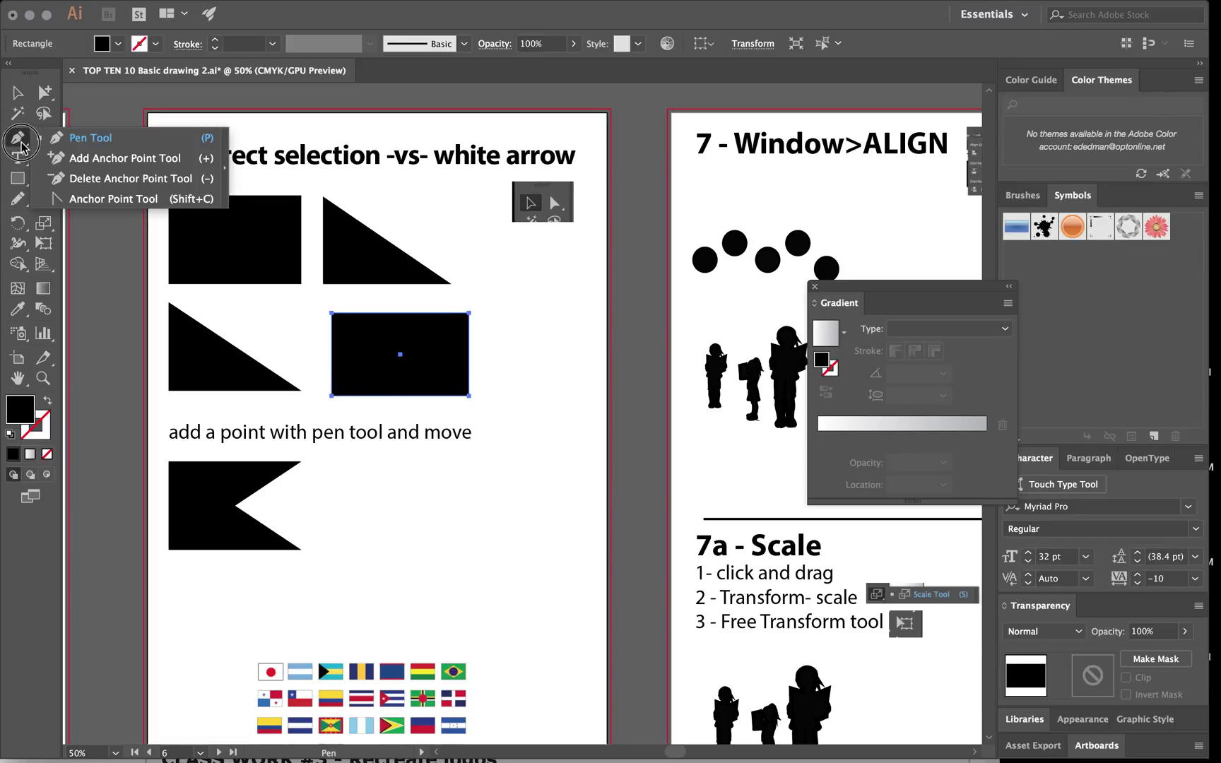
pyautogui.click(71, 158)
pyautogui.click(470, 355)
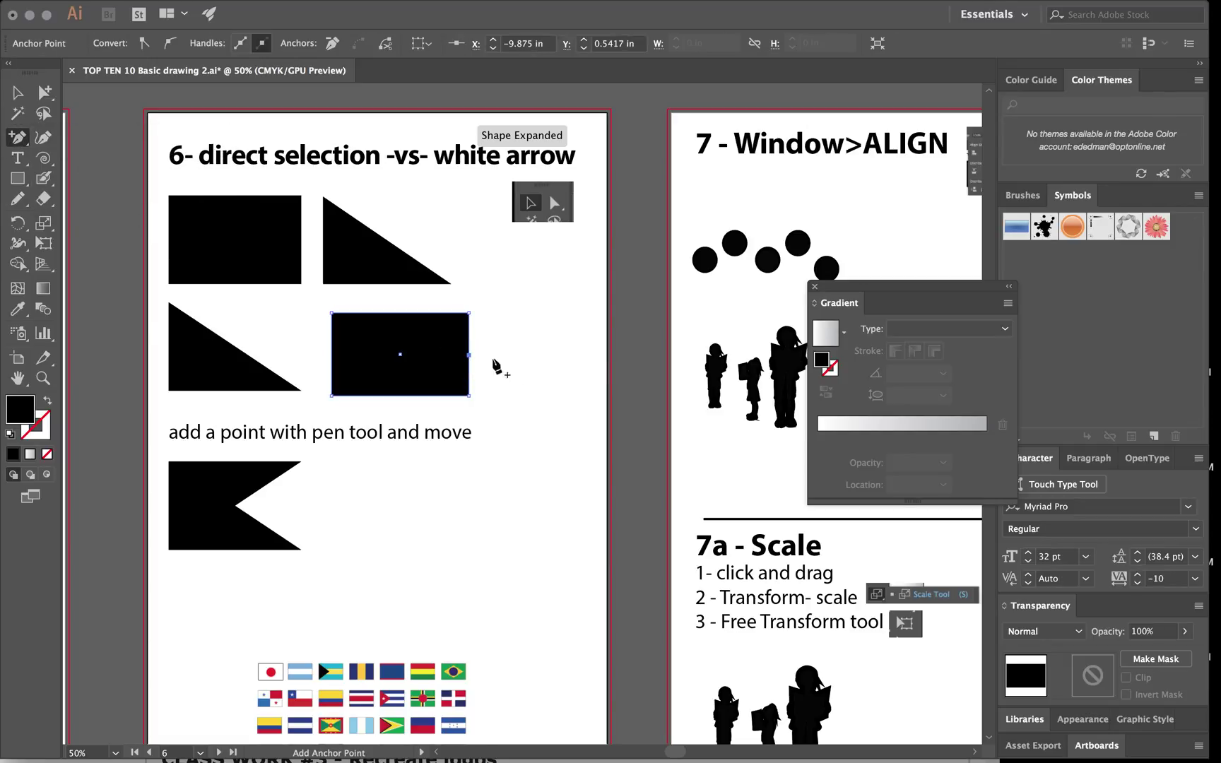
# - Pull the added point inward to form a ribbon notch, and place the shape beside the sample ribbon
pyautogui.click(45, 97)
pyautogui.moveTo(469, 355); pyautogui.dragTo(396, 496)
pyautogui.click(18, 93)
pyautogui.click(558, 485)
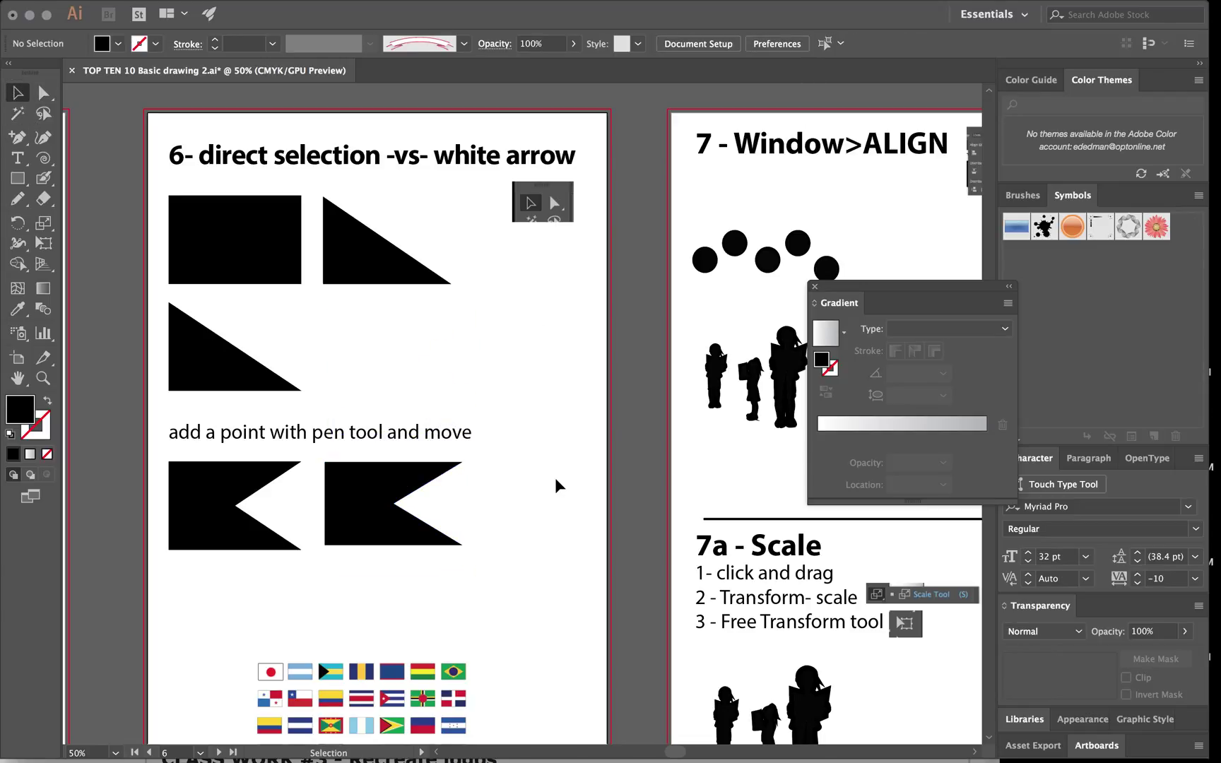
# - Move the edited triangle down beside the sample triangle and deselect it
pyautogui.moveTo(376, 264); pyautogui.dragTo(381, 372)
pyautogui.click(567, 335)
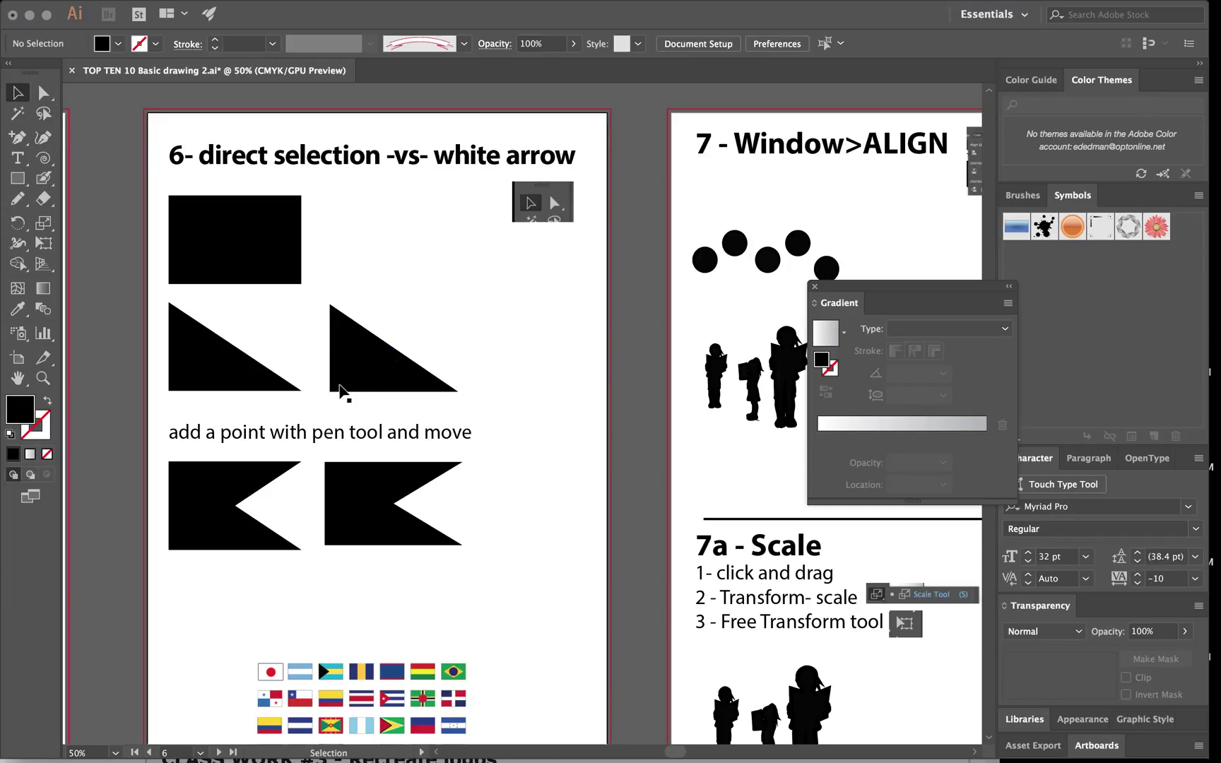
# - Review the Pen tool variants and examine the sample flags below the ribbon shapes
pyautogui.scroll(-2, 340, 392)
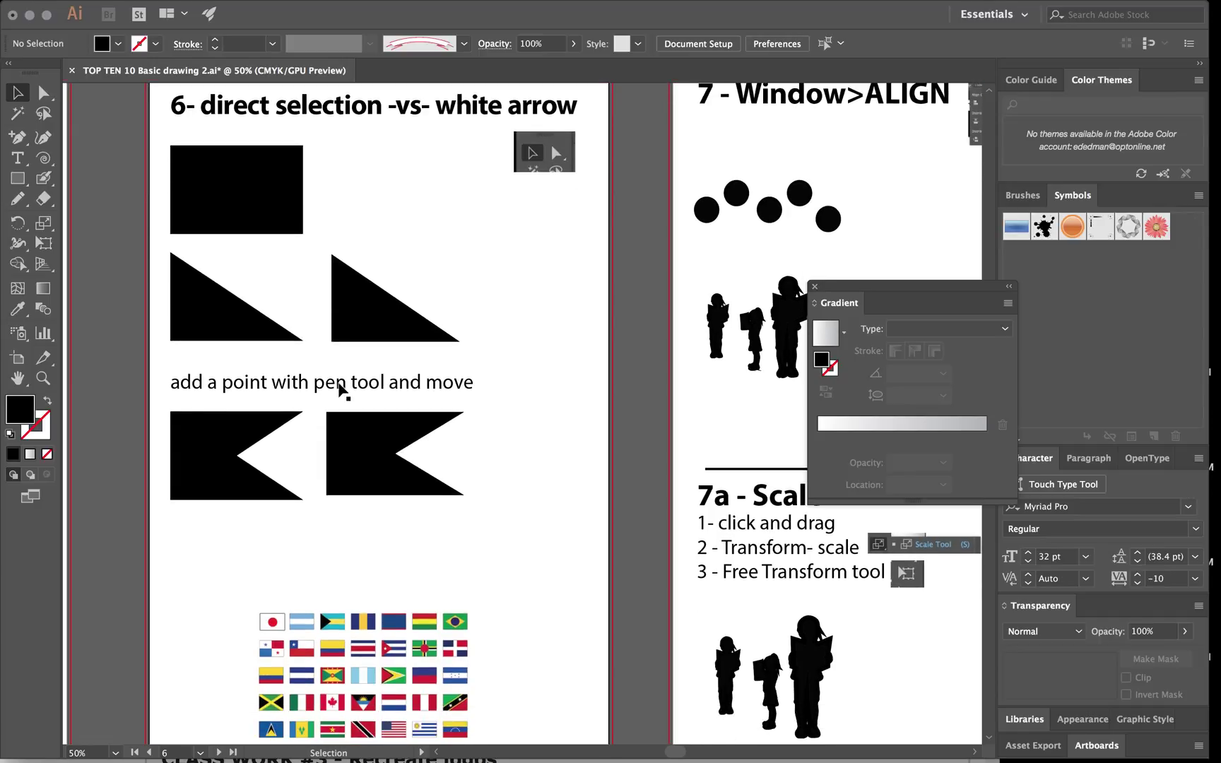
pyautogui.click(17, 139)
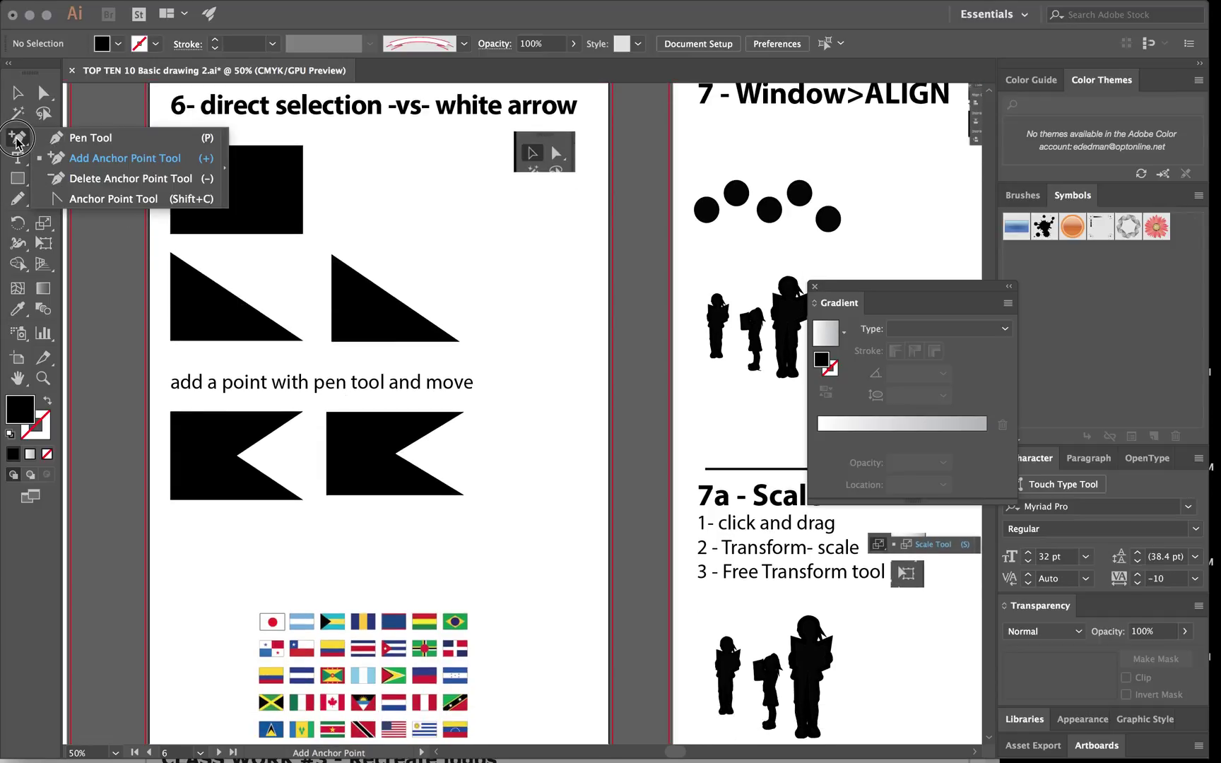
pyautogui.moveTo(17, 141); pyautogui.dragTo(82, 166)
pyautogui.scroll(-6, 530, 538)
pyautogui.scroll(-4, 528, 538)
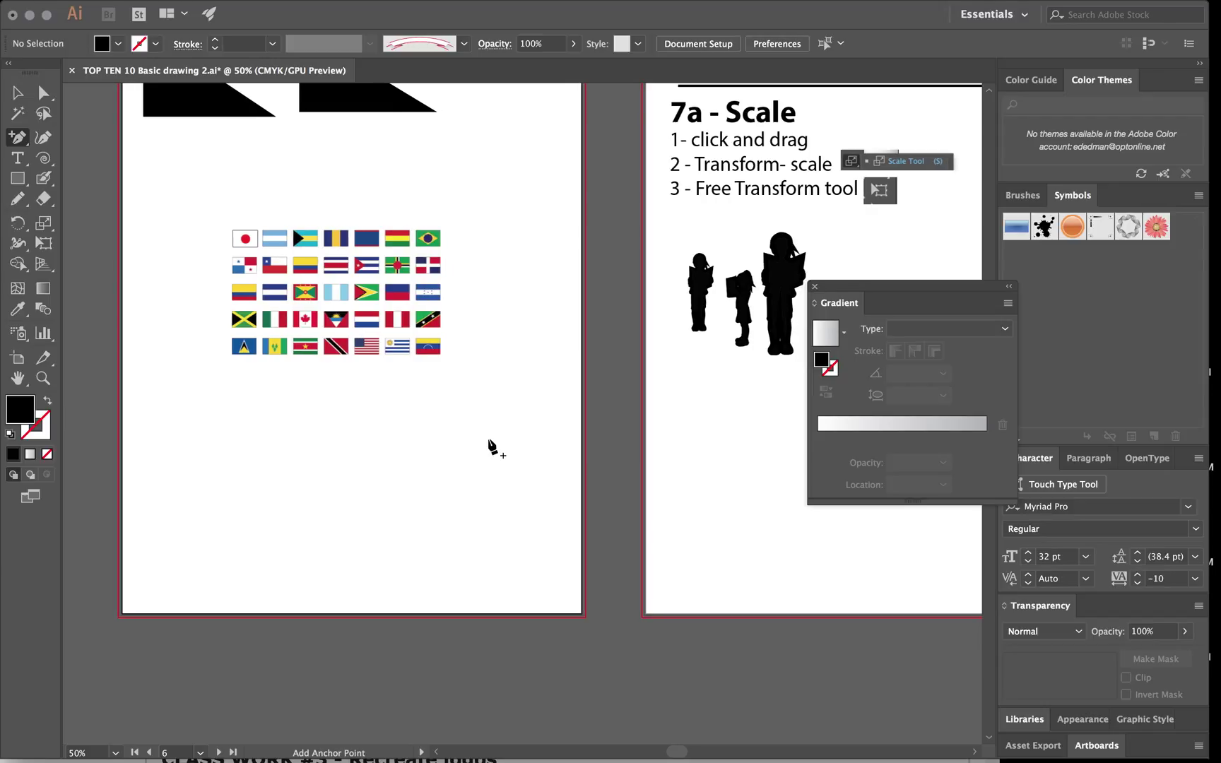
# - Align the five black circles under the 7 - Window>ALIGN heading by their top edges
pyautogui.hscroll(6, 492, 445)
pyautogui.scroll(4, 492, 445)
pyautogui.hscroll(5, 493, 447)
pyautogui.scroll(9, 493, 447)
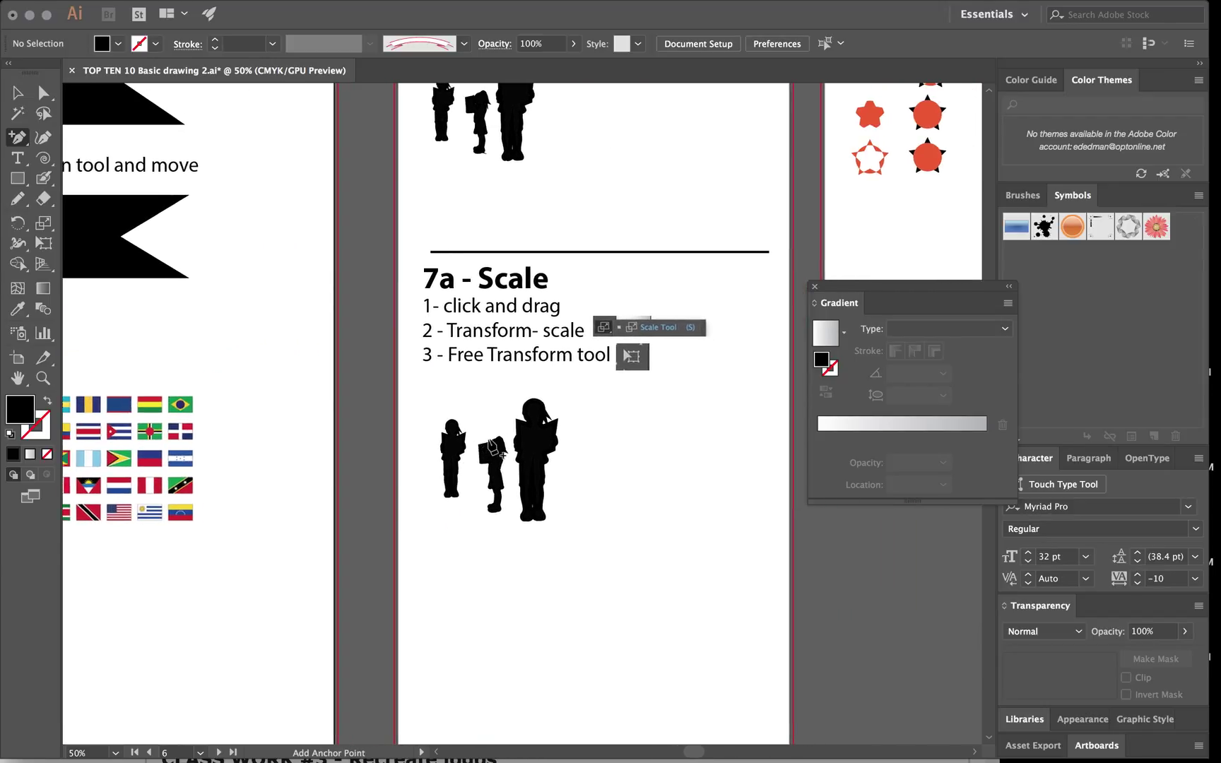
pyautogui.scroll(-3, 492, 447)
pyautogui.hscroll(2, 493, 447)
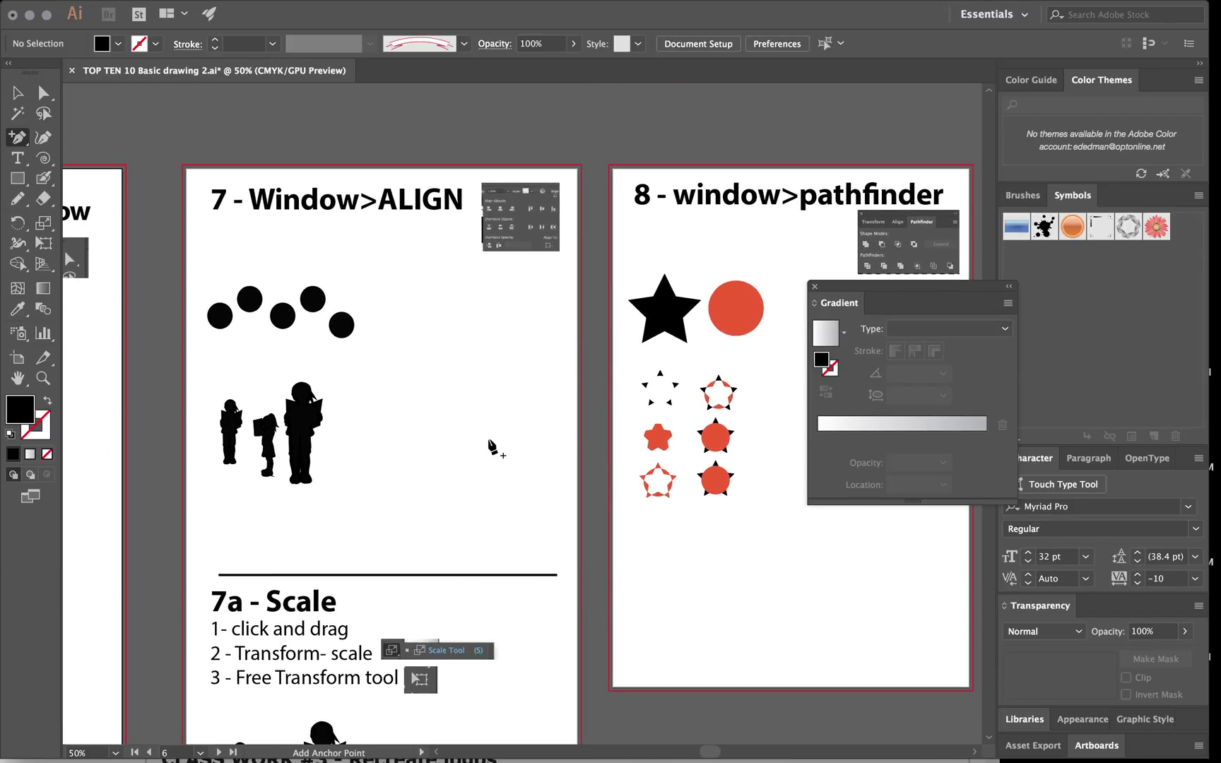
pyautogui.click(18, 178)
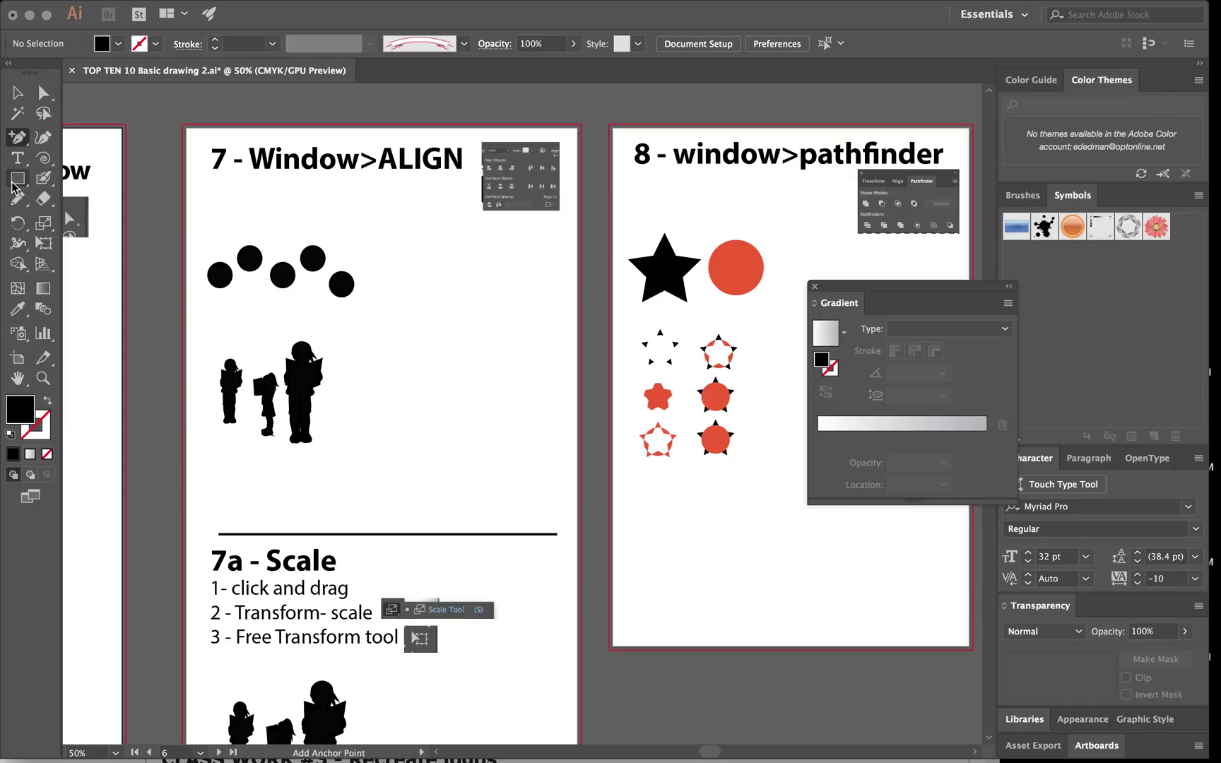
pyautogui.click(18, 92)
pyautogui.moveTo(220, 230); pyautogui.dragTo(389, 308)
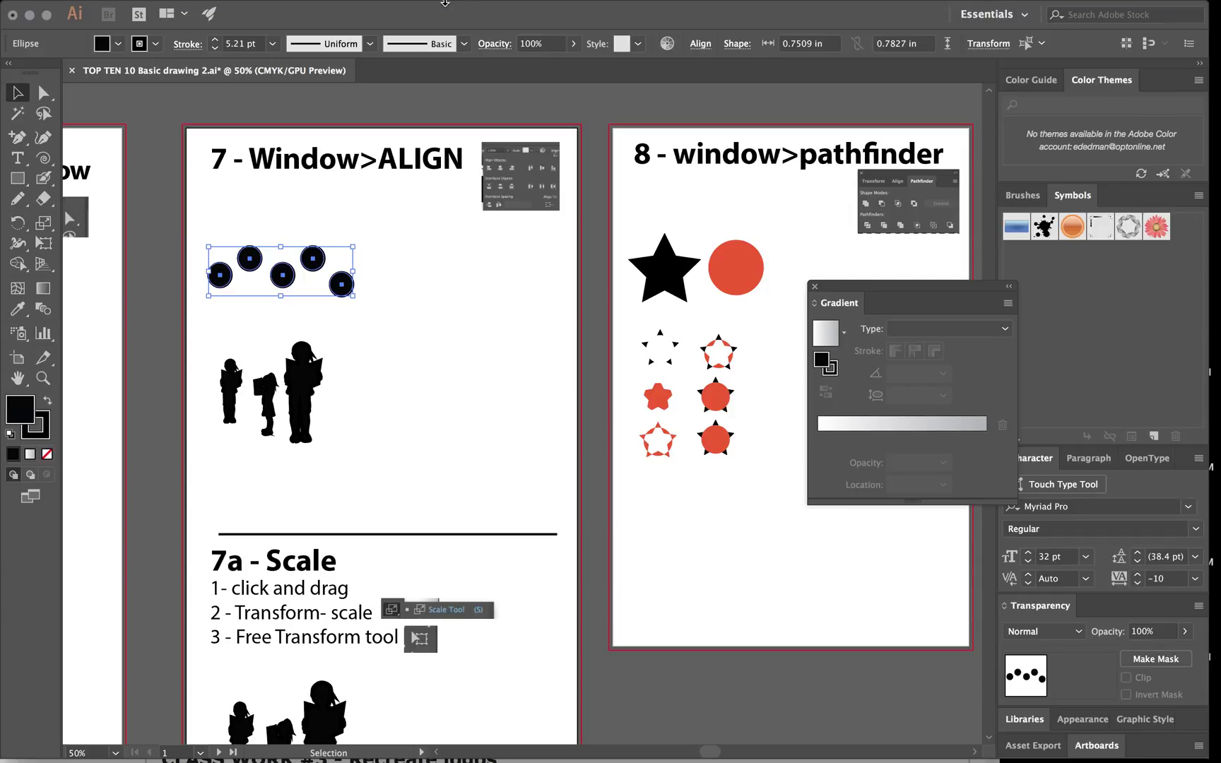
pyautogui.moveTo(283, 5)
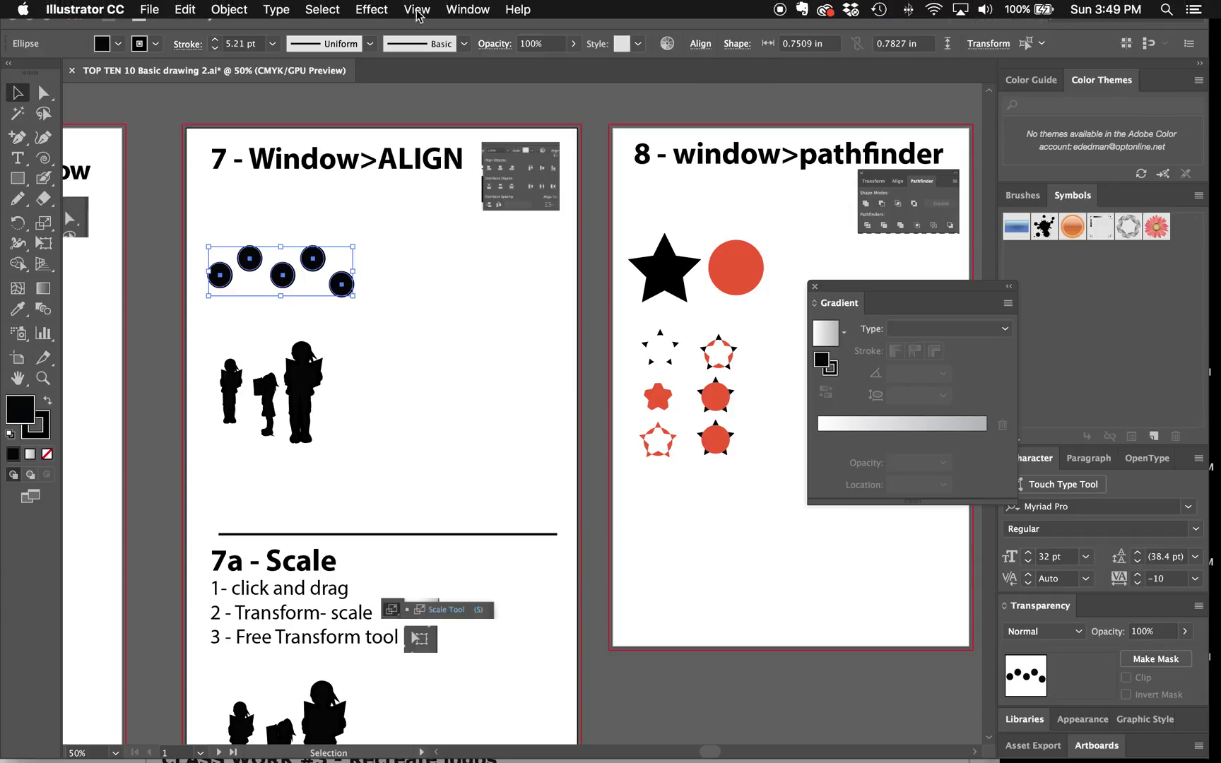
pyautogui.click(470, 10)
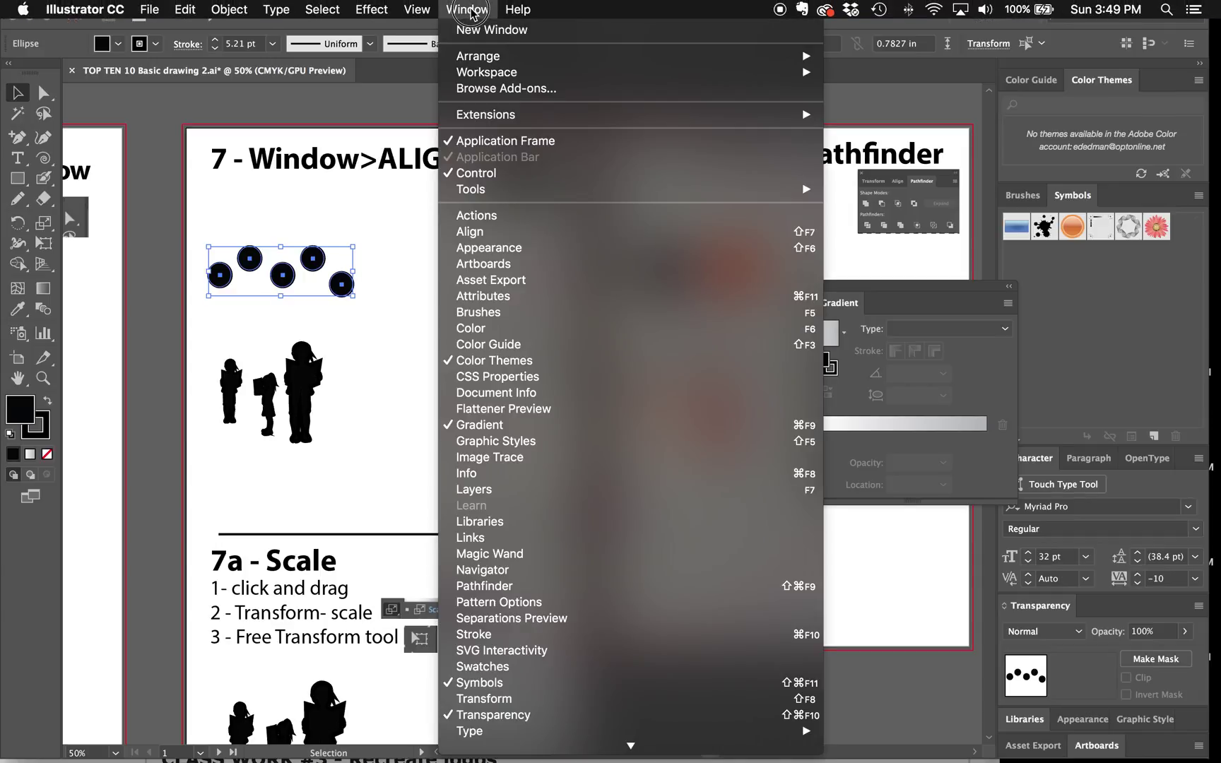
pyautogui.click(519, 232)
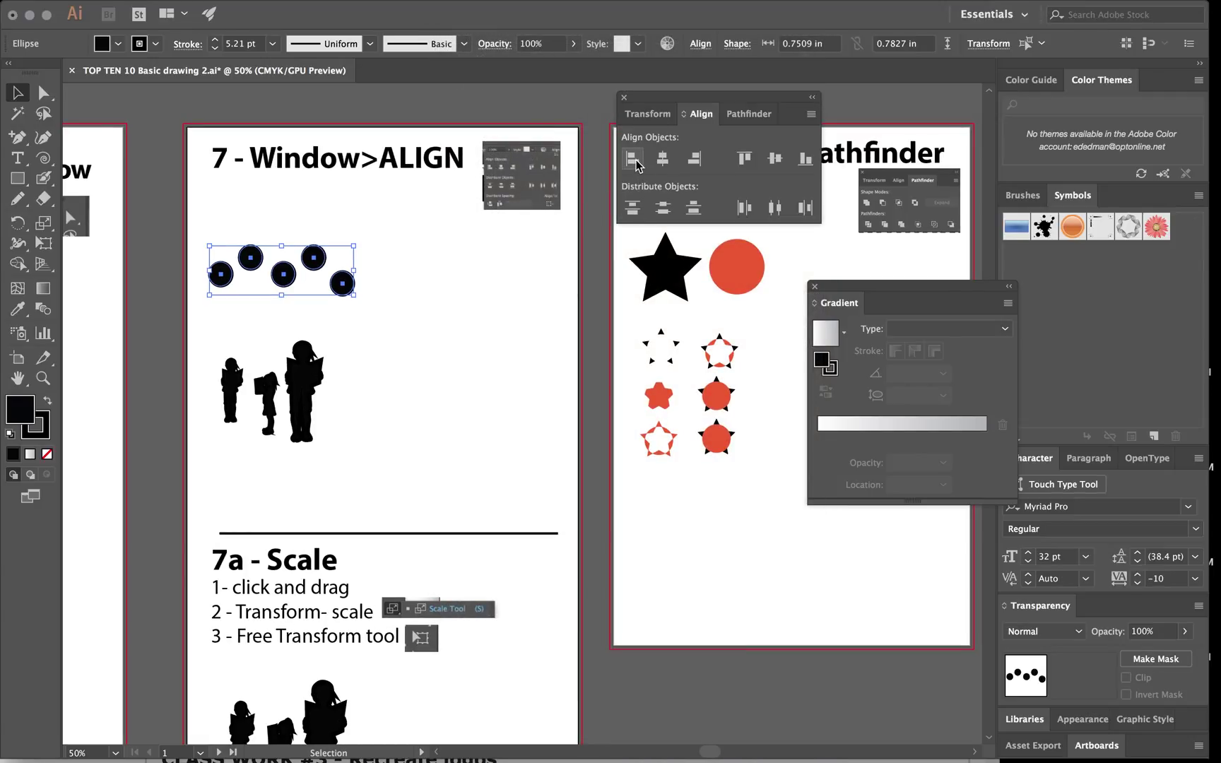
pyautogui.click(745, 159)
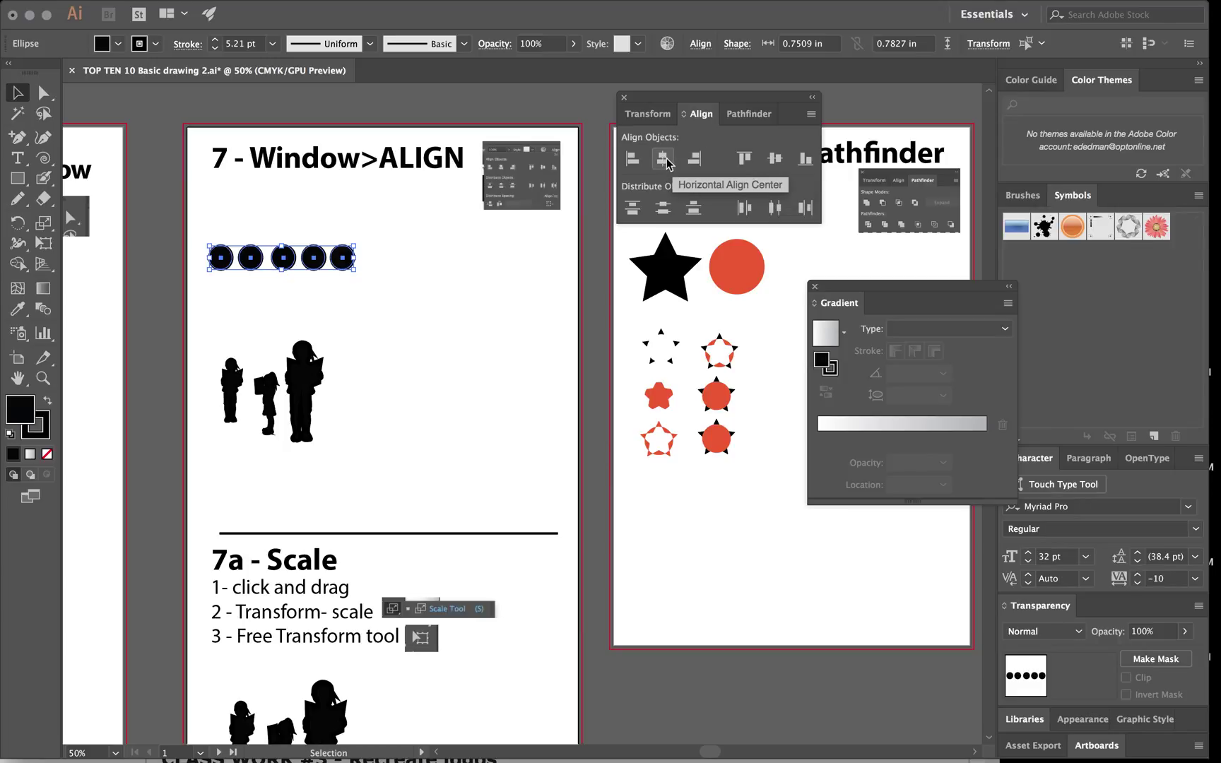
# - Align the three silhouettes below the circles by their bottom edges, and switch the alignment to their top edges
pyautogui.click(362, 330)
pyautogui.moveTo(214, 339); pyautogui.dragTo(394, 497)
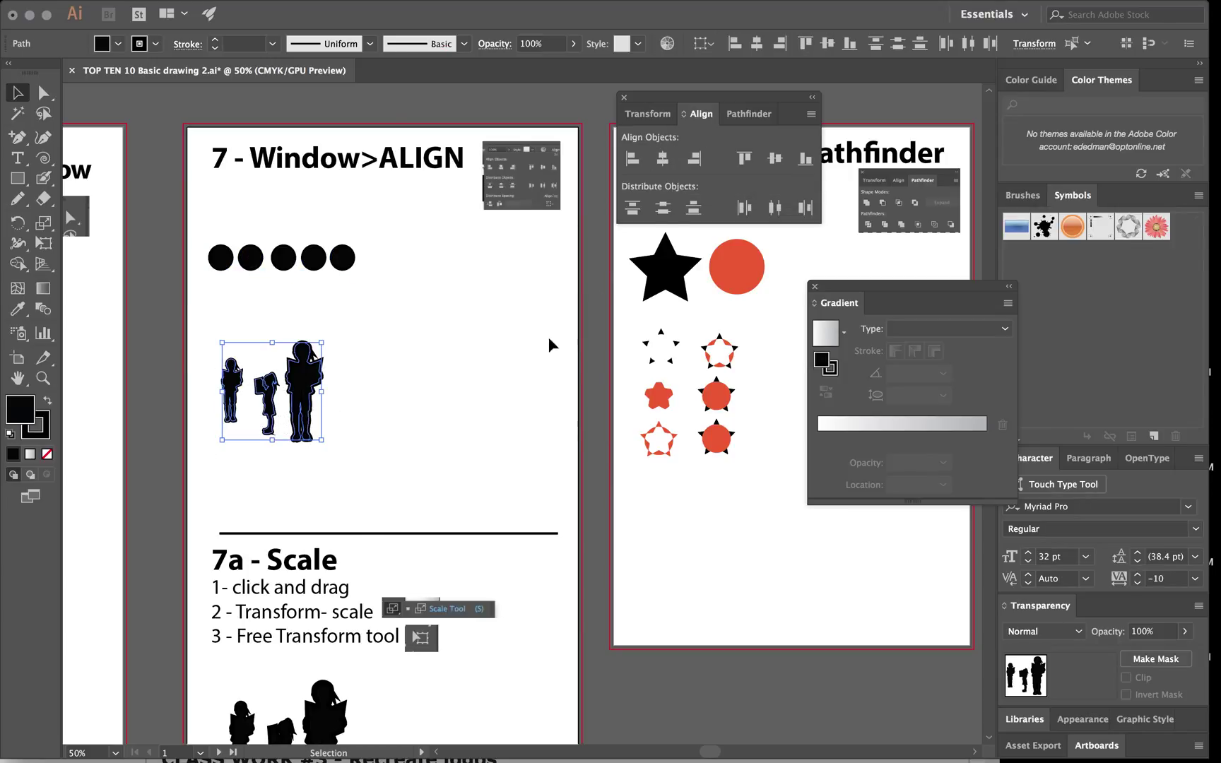
pyautogui.click(808, 169)
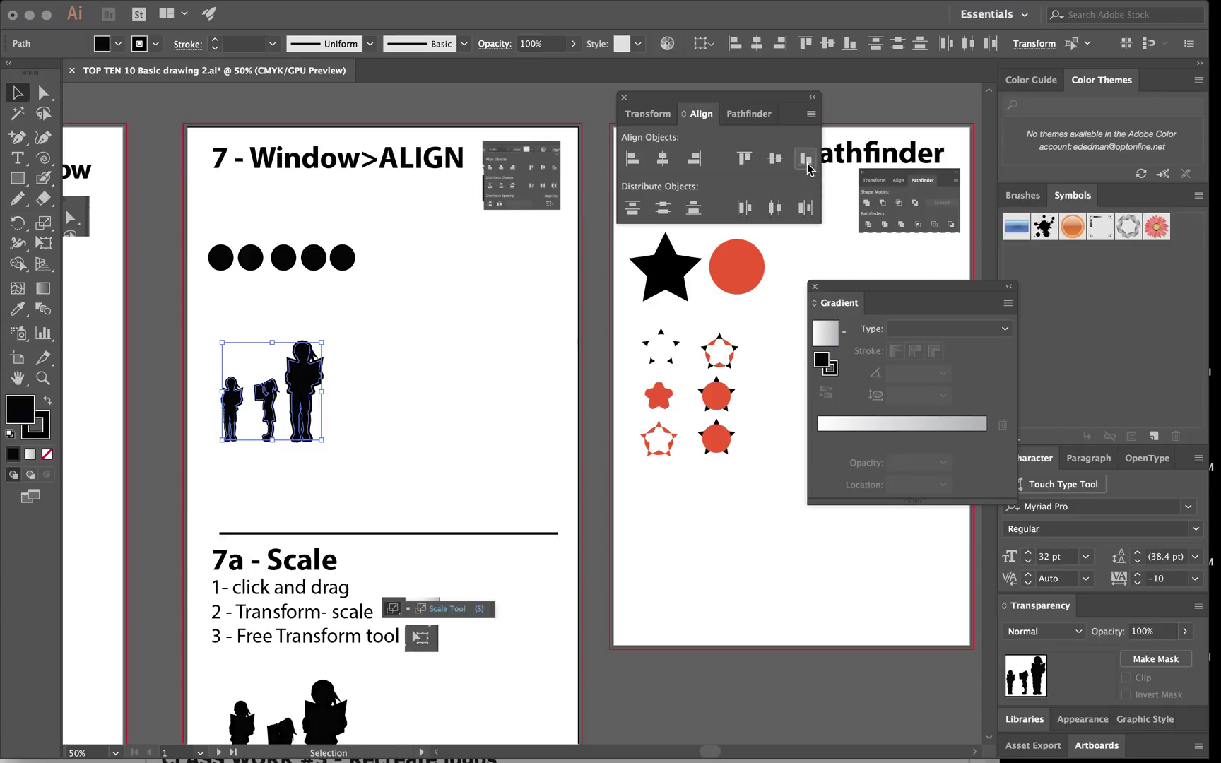
pyautogui.click(742, 160)
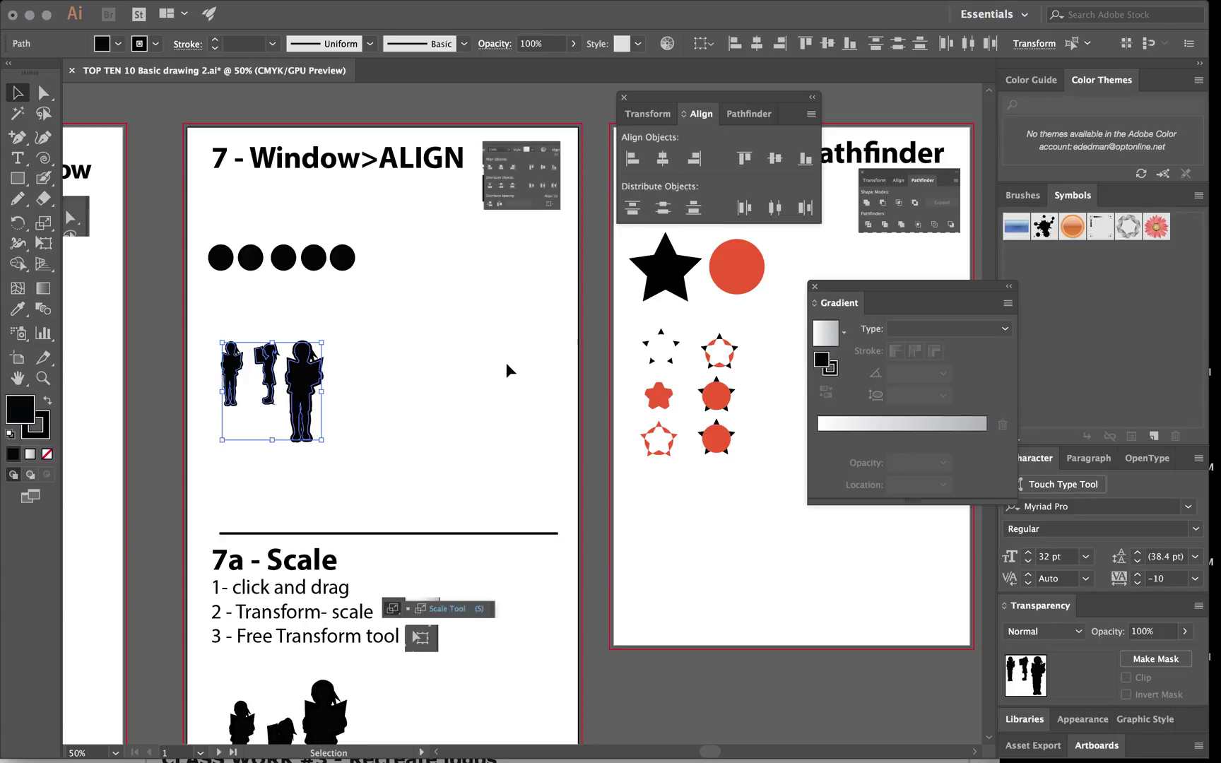
# - Enlarge the left silhouette in the 7a - Scale section to about twice its height, and enlarge the middle silhouette too
pyautogui.scroll(-5, 507, 366)
pyautogui.scroll(-5, 506, 367)
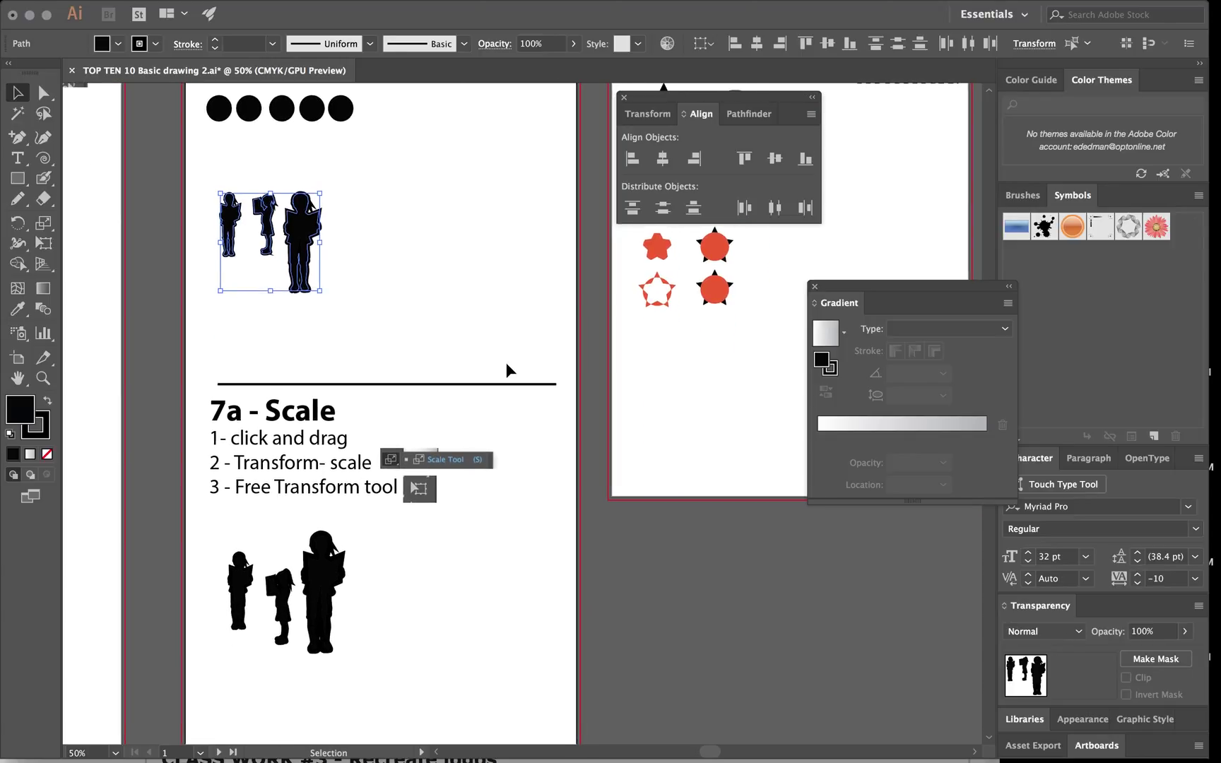
pyautogui.scroll(-5, 506, 368)
pyautogui.scroll(-1, 506, 363)
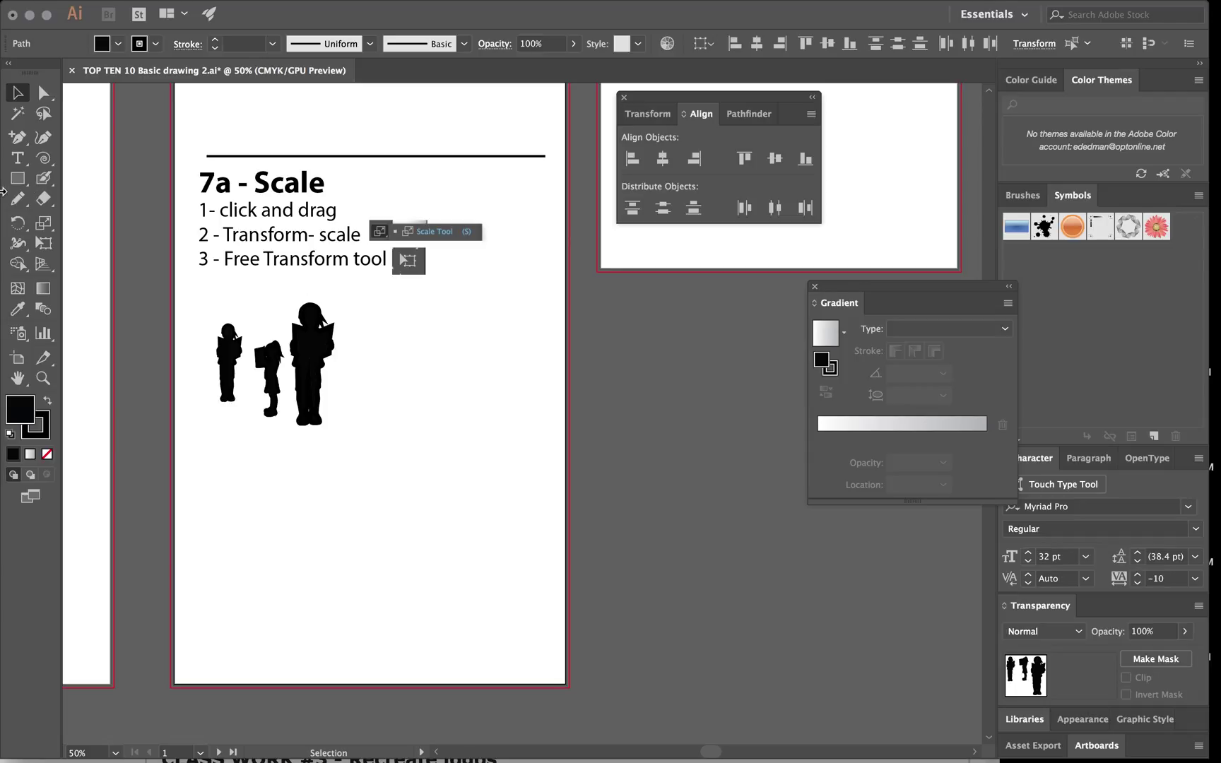
pyautogui.click(497, 428)
pyautogui.click(230, 371)
pyautogui.moveTo(216, 401); pyautogui.dragTo(197, 488)
pyautogui.click(275, 414)
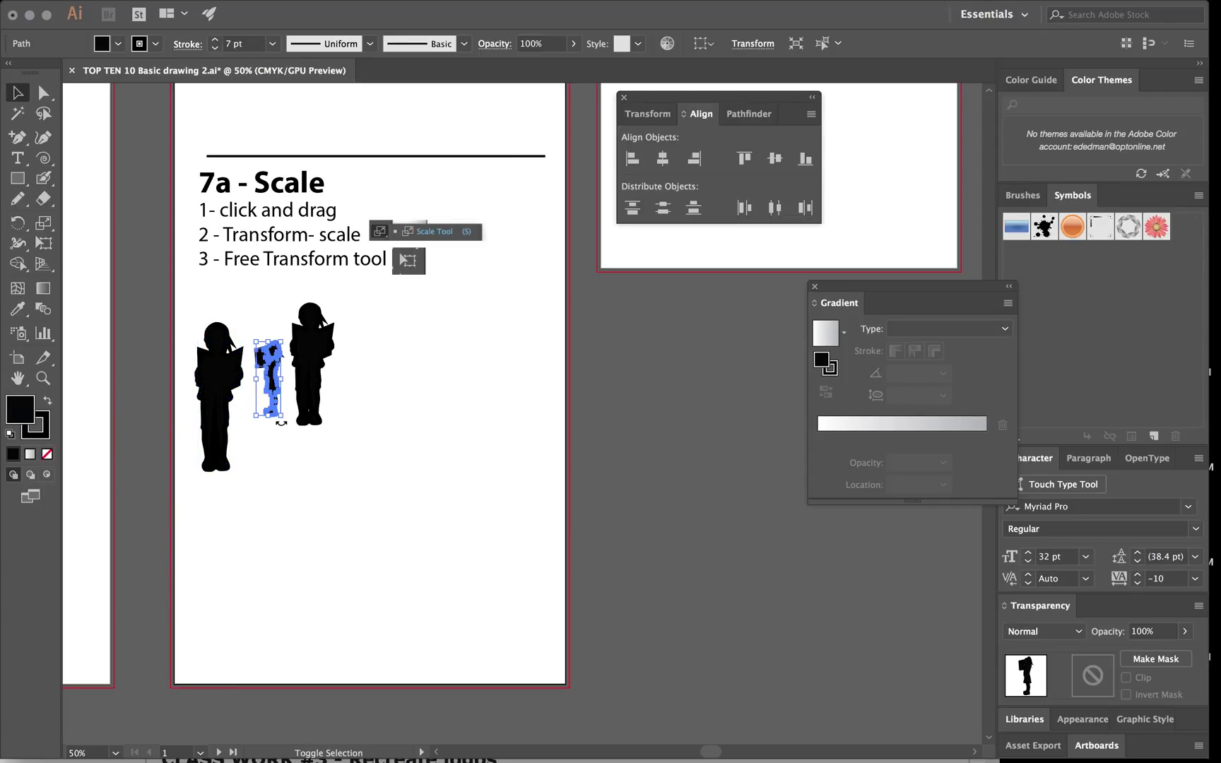
pyautogui.moveTo(284, 421)
pyautogui.mouseDown()
pyautogui.moveTo(321, 482)
pyautogui.moveTo(311, 461)
pyautogui.mouseUp()
# - Move the right silhouette clear of the middle one and enlarge it until its feet line up with the others
pyautogui.moveTo(324, 330); pyautogui.dragTo(345, 355)
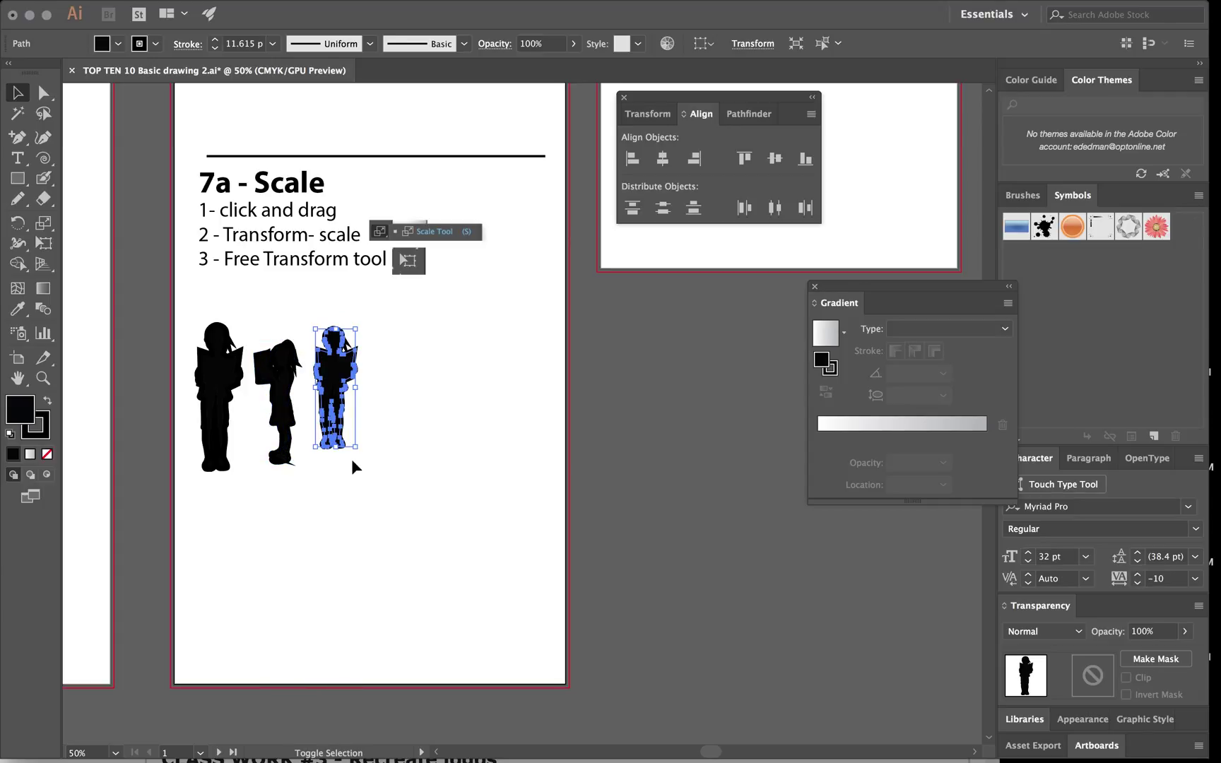
pyautogui.moveTo(352, 446); pyautogui.dragTo(371, 467)
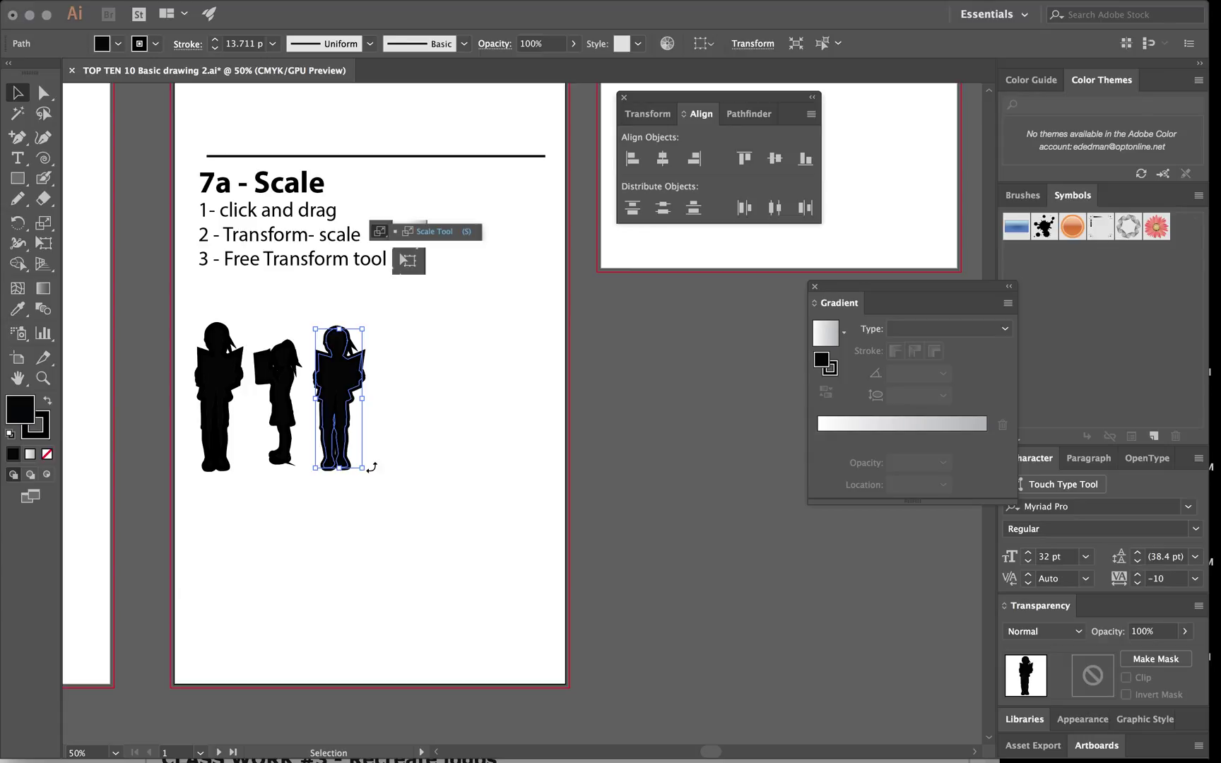
pyautogui.click(444, 448)
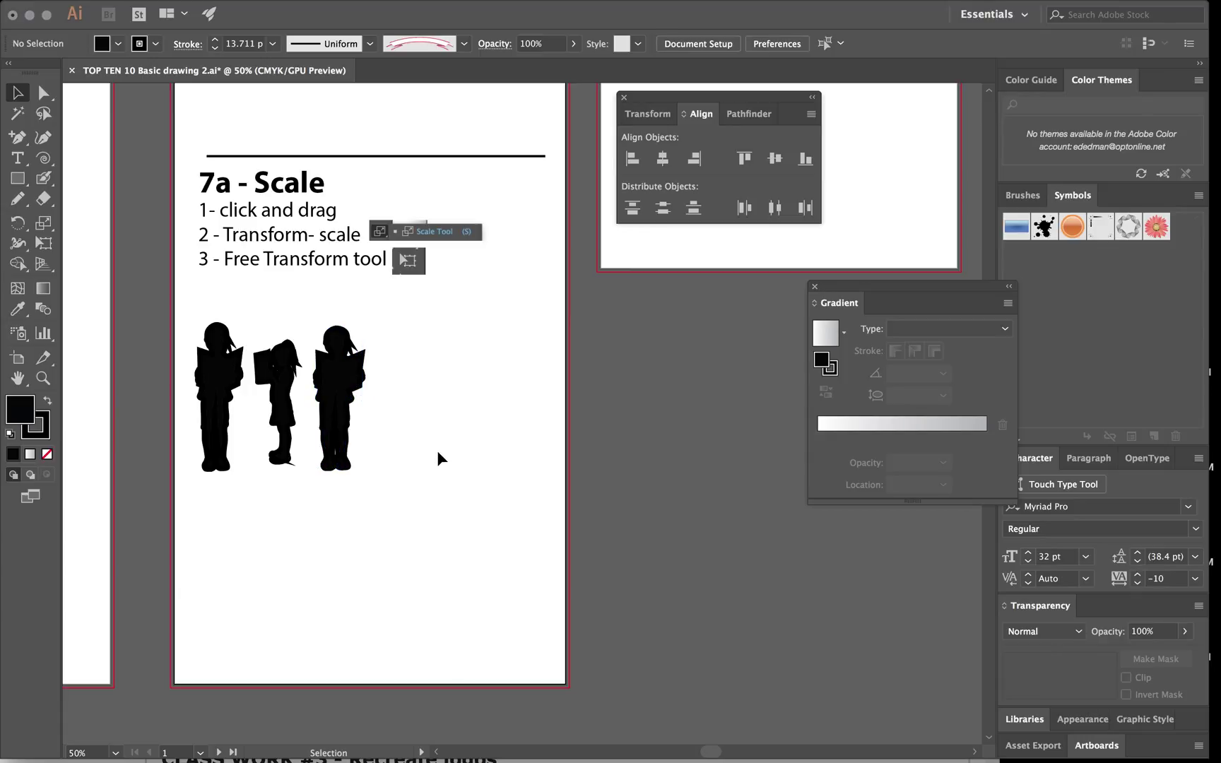
# - Scale the right silhouette uniformly to 70% with the Transform Scale command
pyautogui.click(360, 382)
pyautogui.moveTo(206, 3)
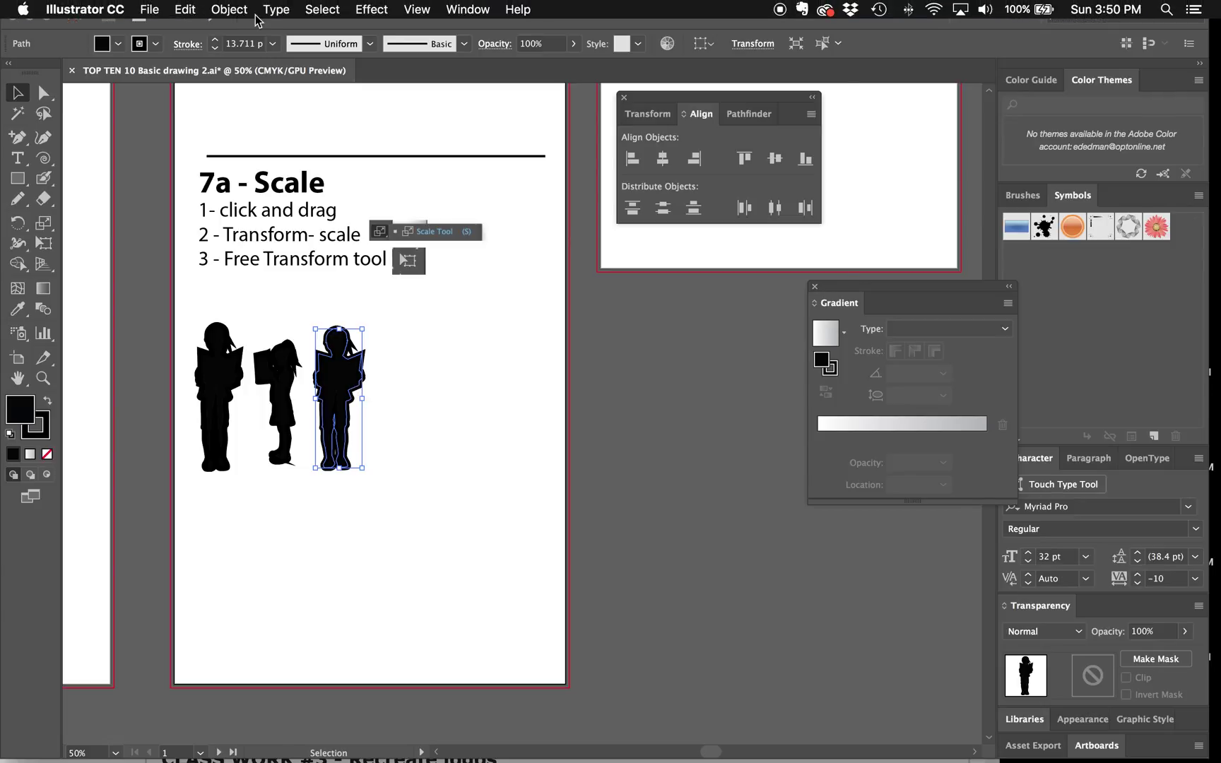
pyautogui.click(316, 10)
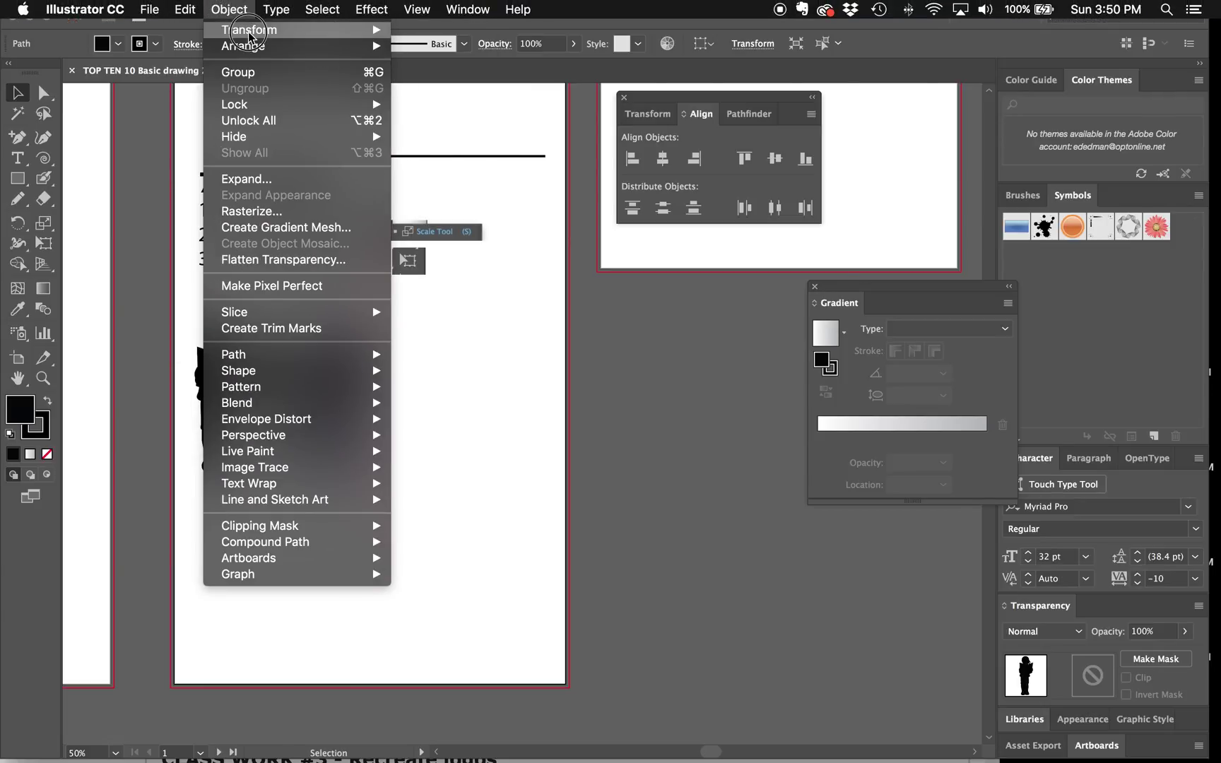
pyautogui.moveTo(282, 30)
pyautogui.click(472, 110)
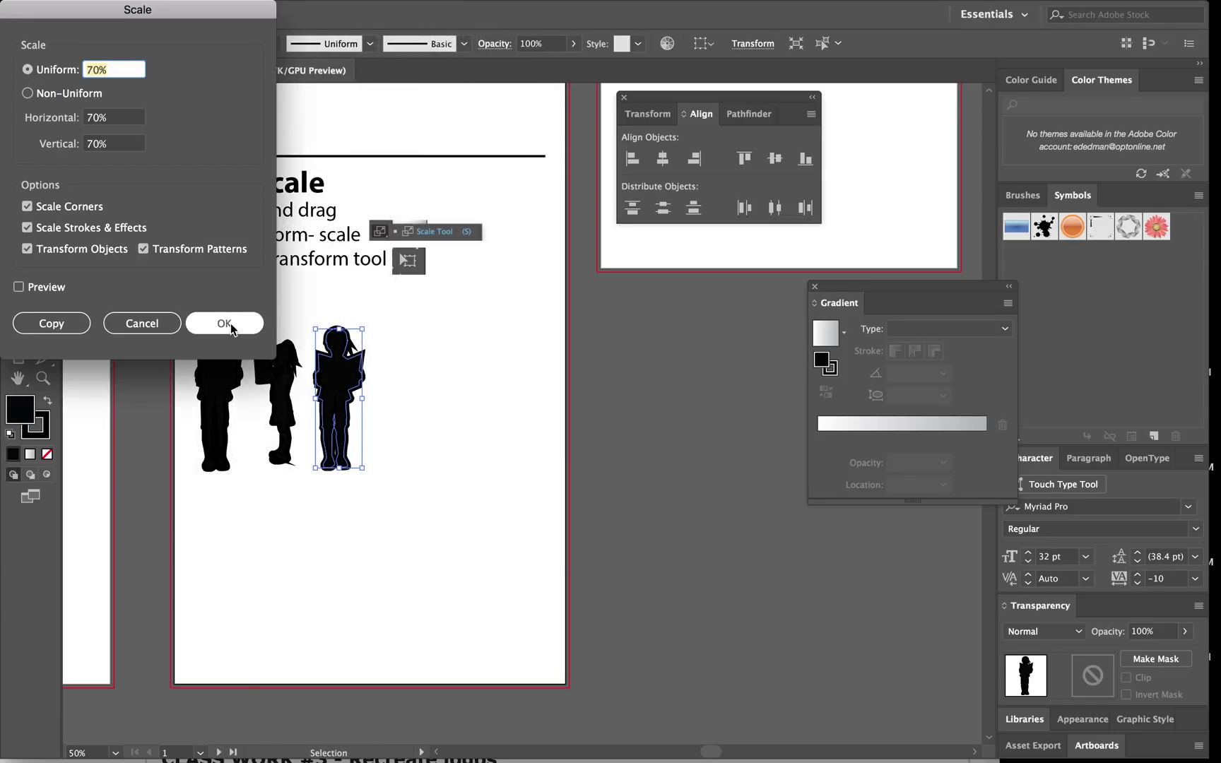
pyautogui.click(230, 325)
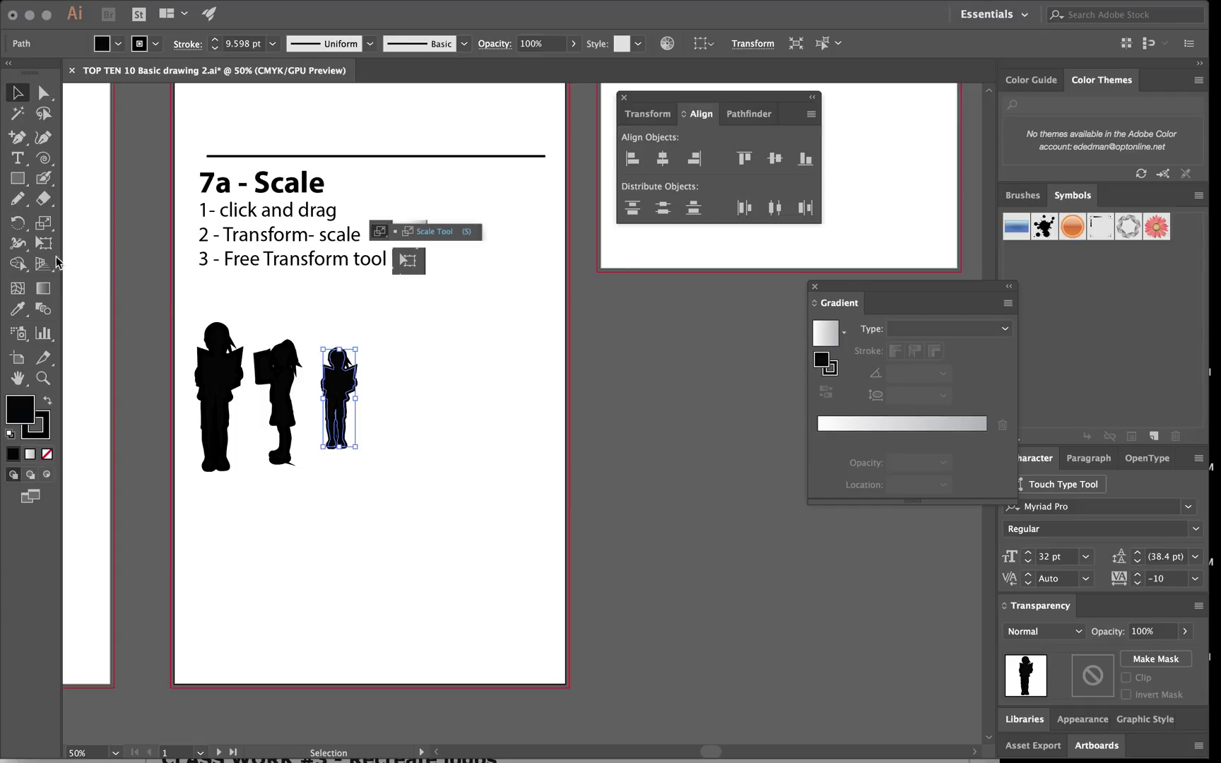
# - Stretch the right silhouette into a wide, flattened shape with the Free Transform tool and deselect it
pyautogui.click(43, 243)
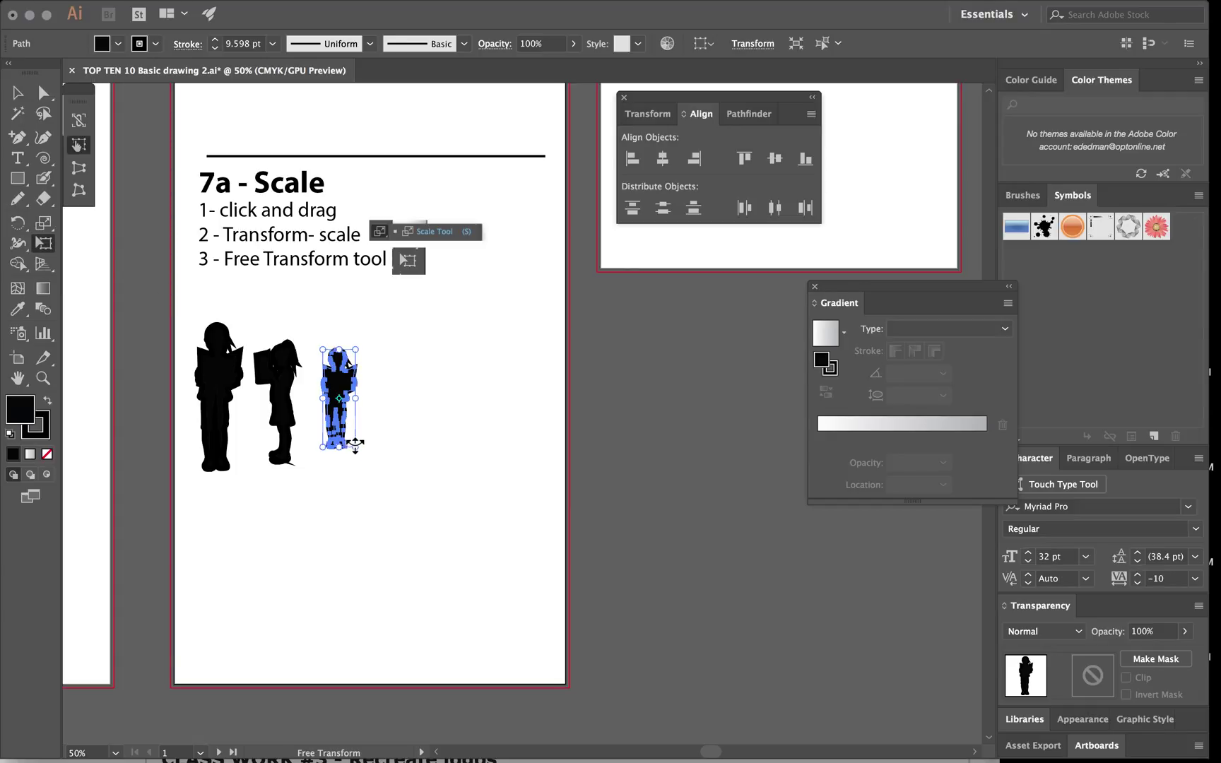
pyautogui.moveTo(355, 446); pyautogui.dragTo(387, 463)
pyautogui.press('super+z')
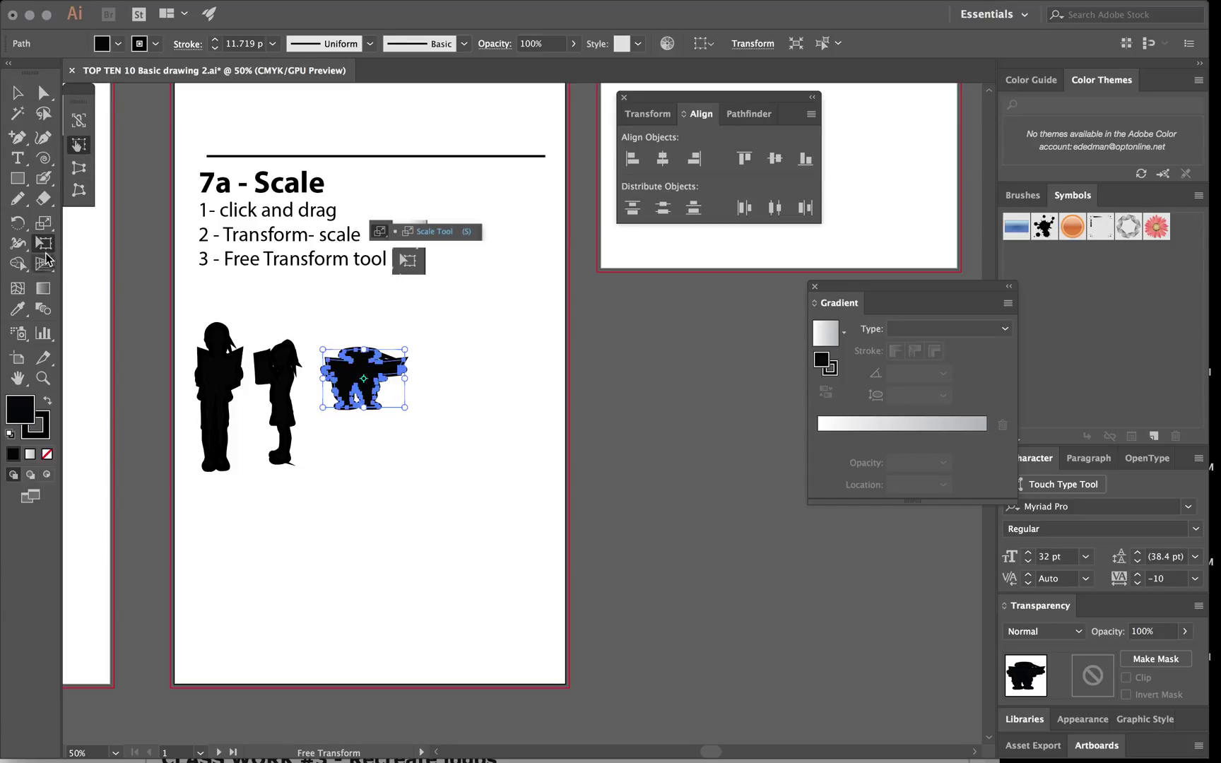
pyautogui.click(21, 88)
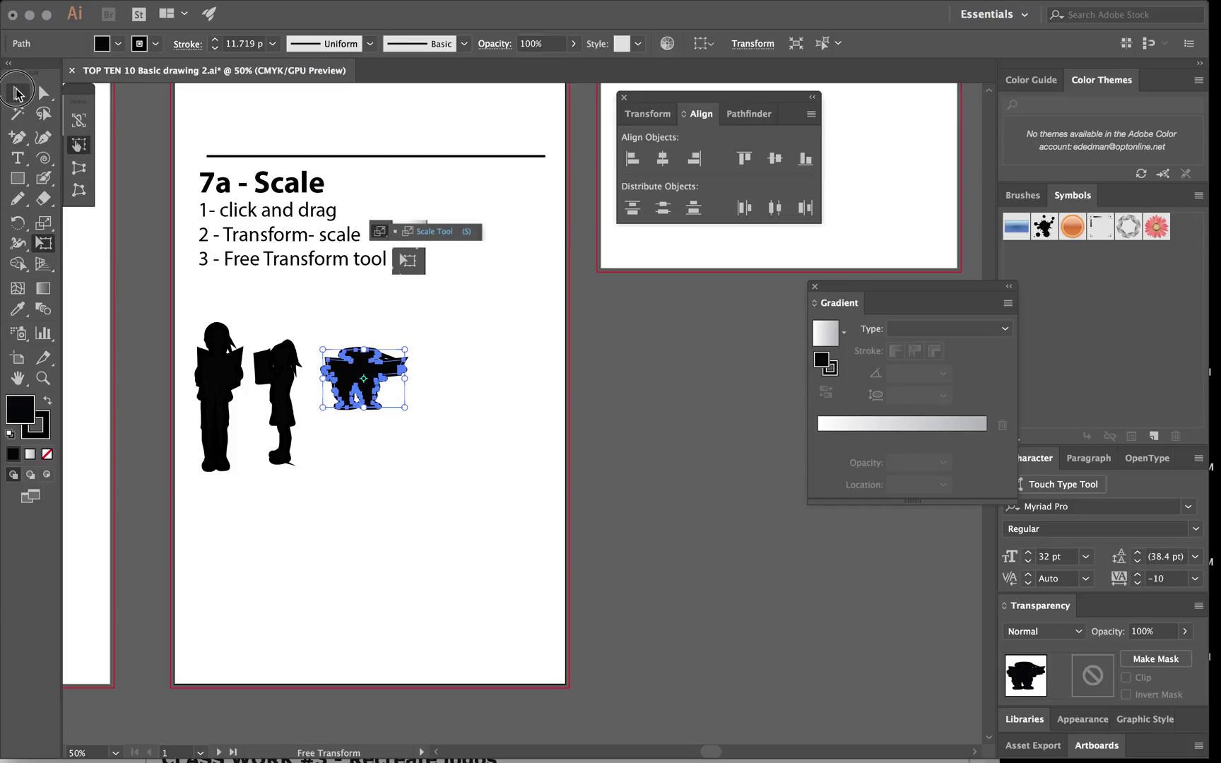
pyautogui.click(482, 349)
pyautogui.scroll(10, 482, 347)
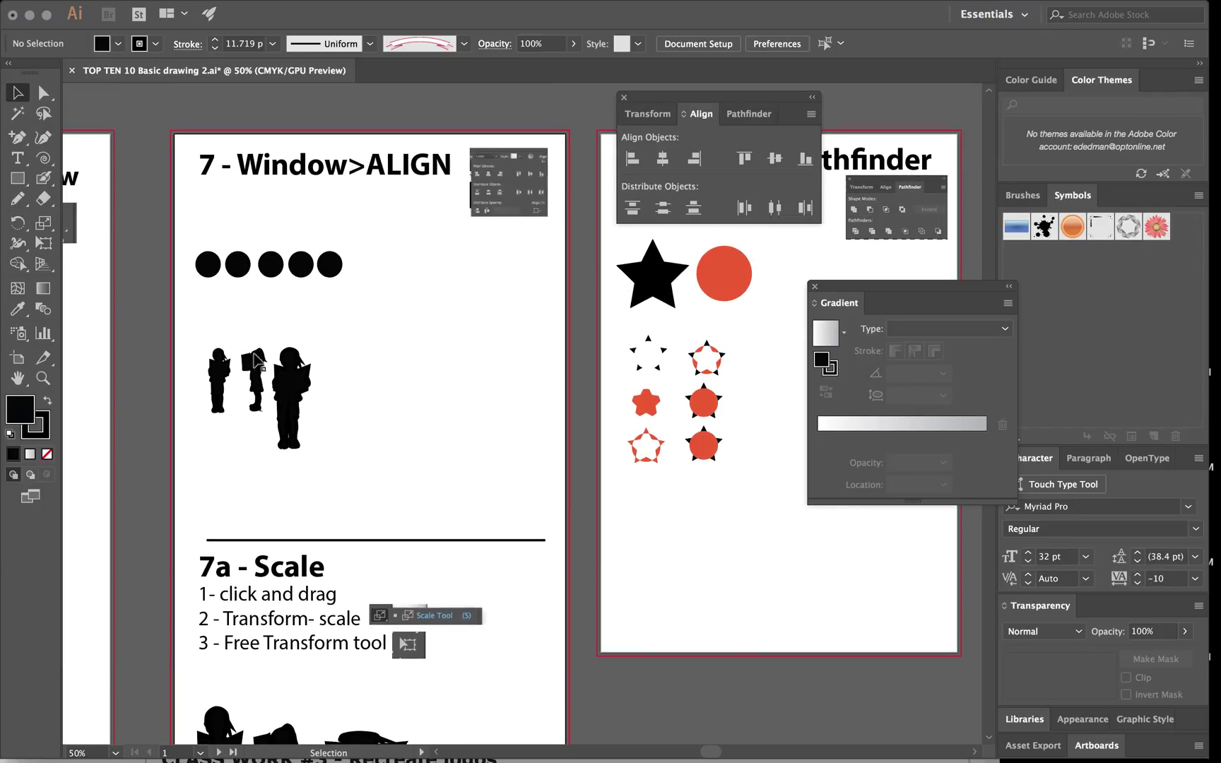
# - Close the floating Align and Gradient panels to clear the artboards
pyautogui.scroll(-1, 293, 244)
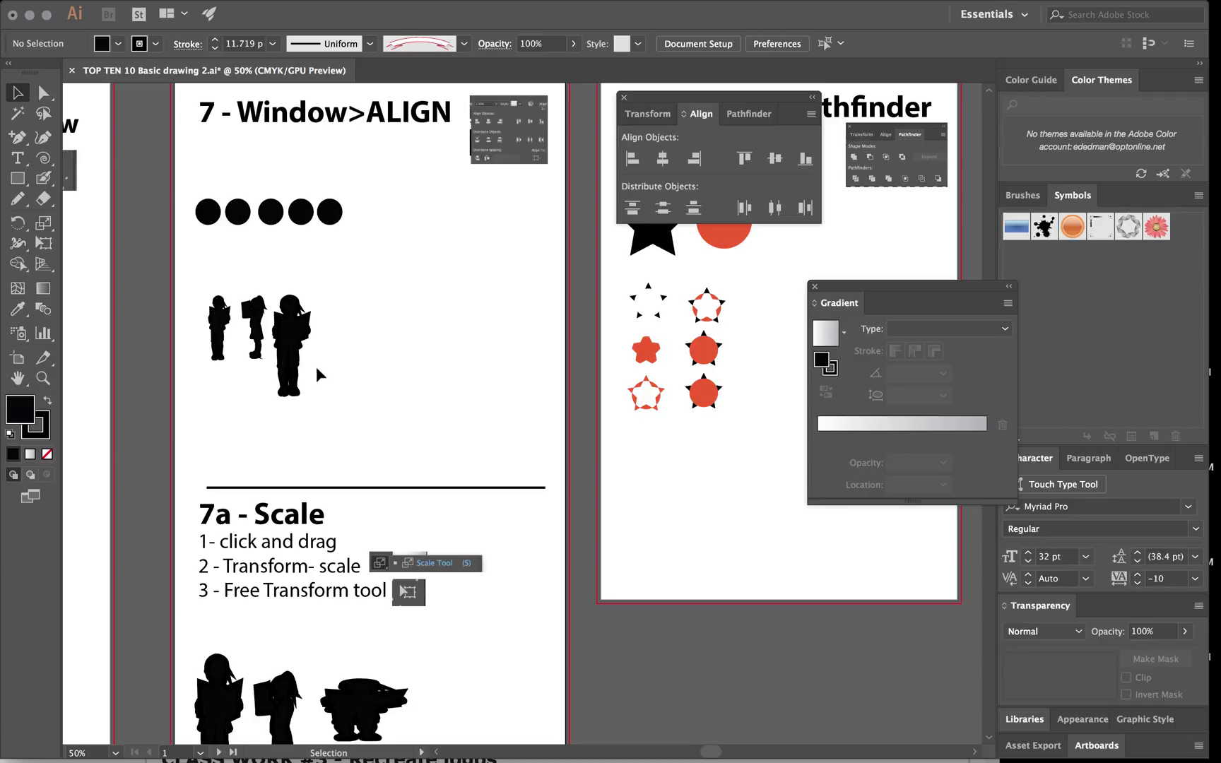
pyautogui.scroll(-2, 322, 366)
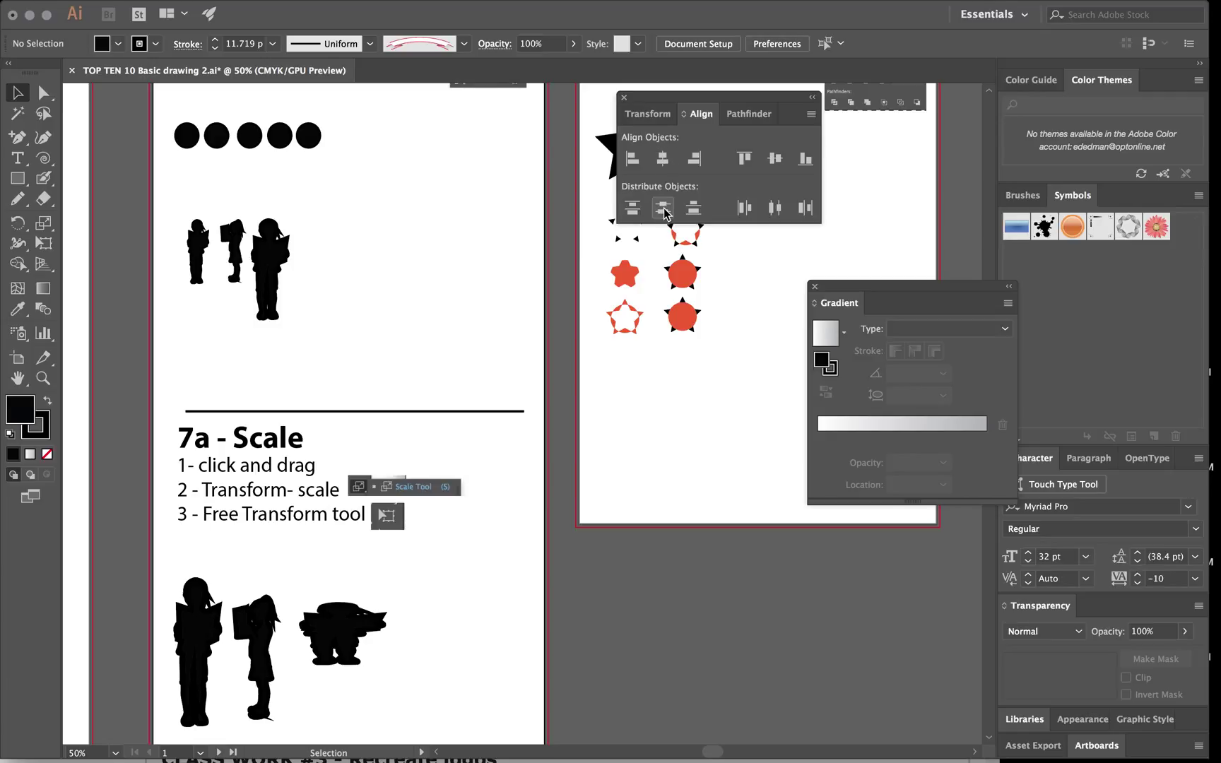
pyautogui.click(624, 98)
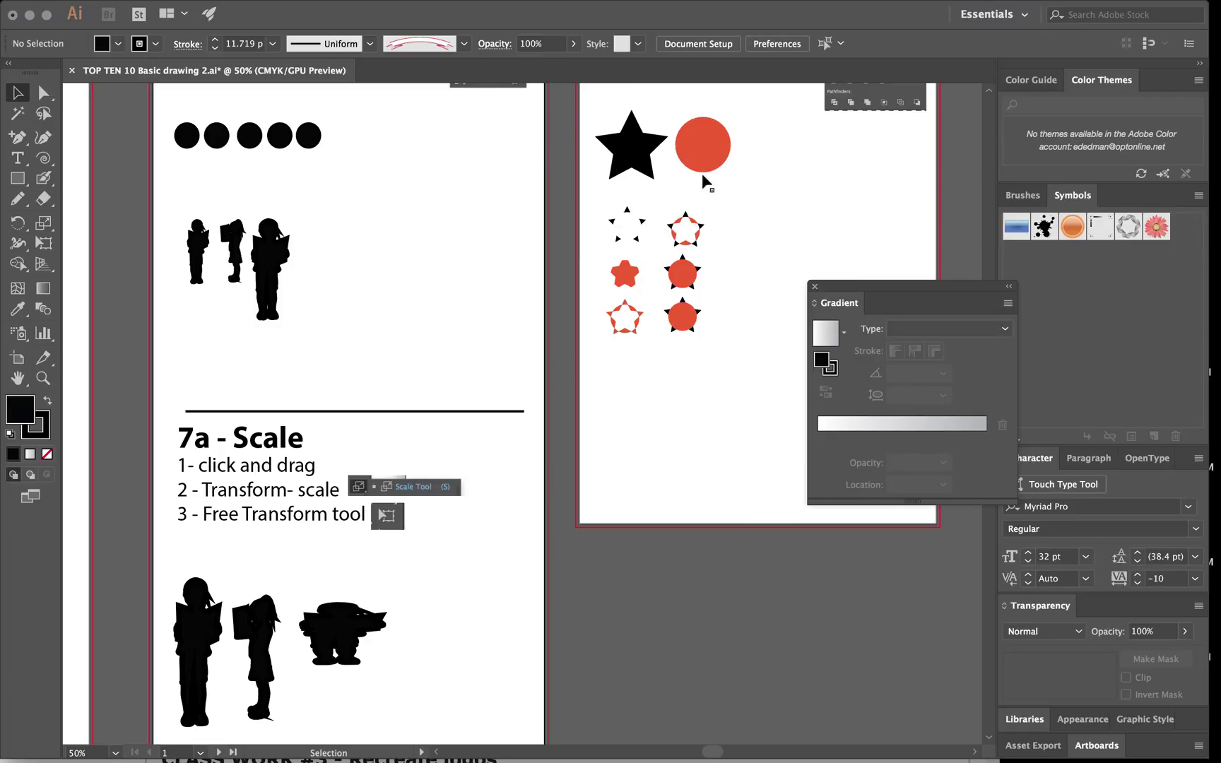
pyautogui.click(815, 288)
# - Show the Pathfinder panel and place it below the reference picture in the 8 - window>pathfinder section
pyautogui.scroll(4, 720, 376)
pyautogui.hscroll(3, 721, 376)
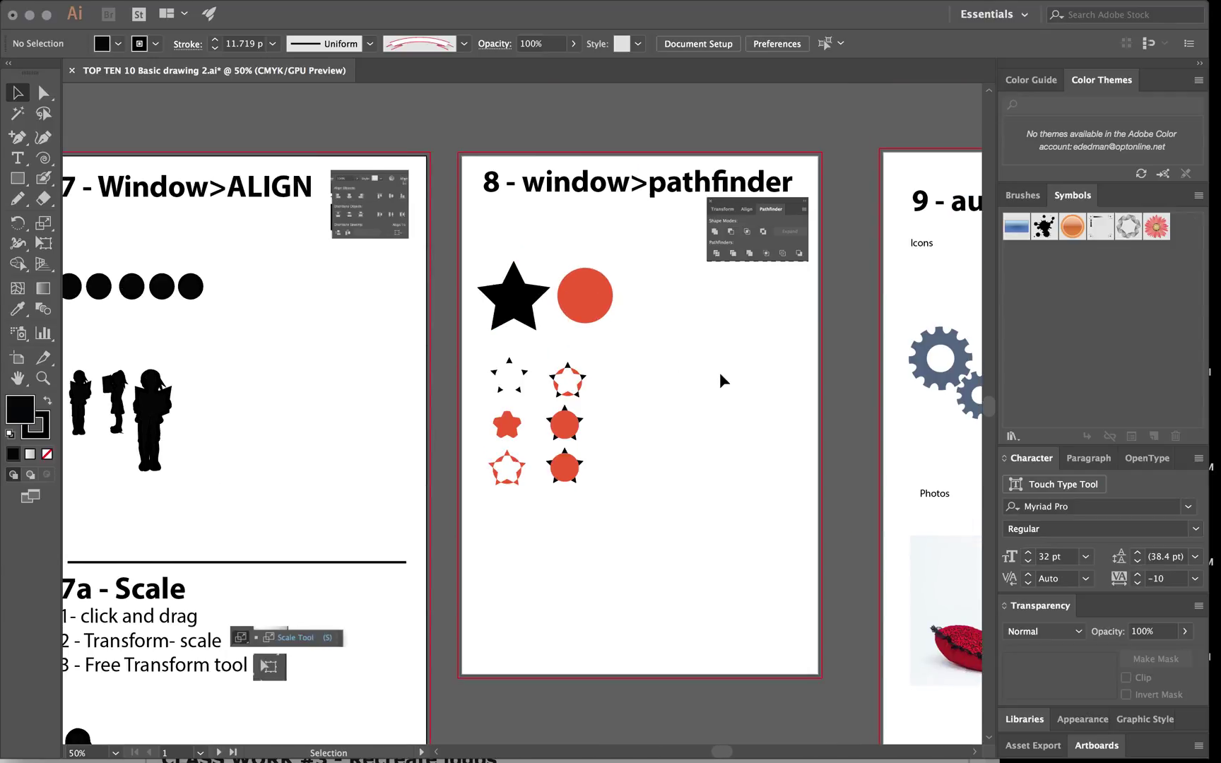
pyautogui.hscroll(6, 720, 380)
pyautogui.scroll(-2, 720, 380)
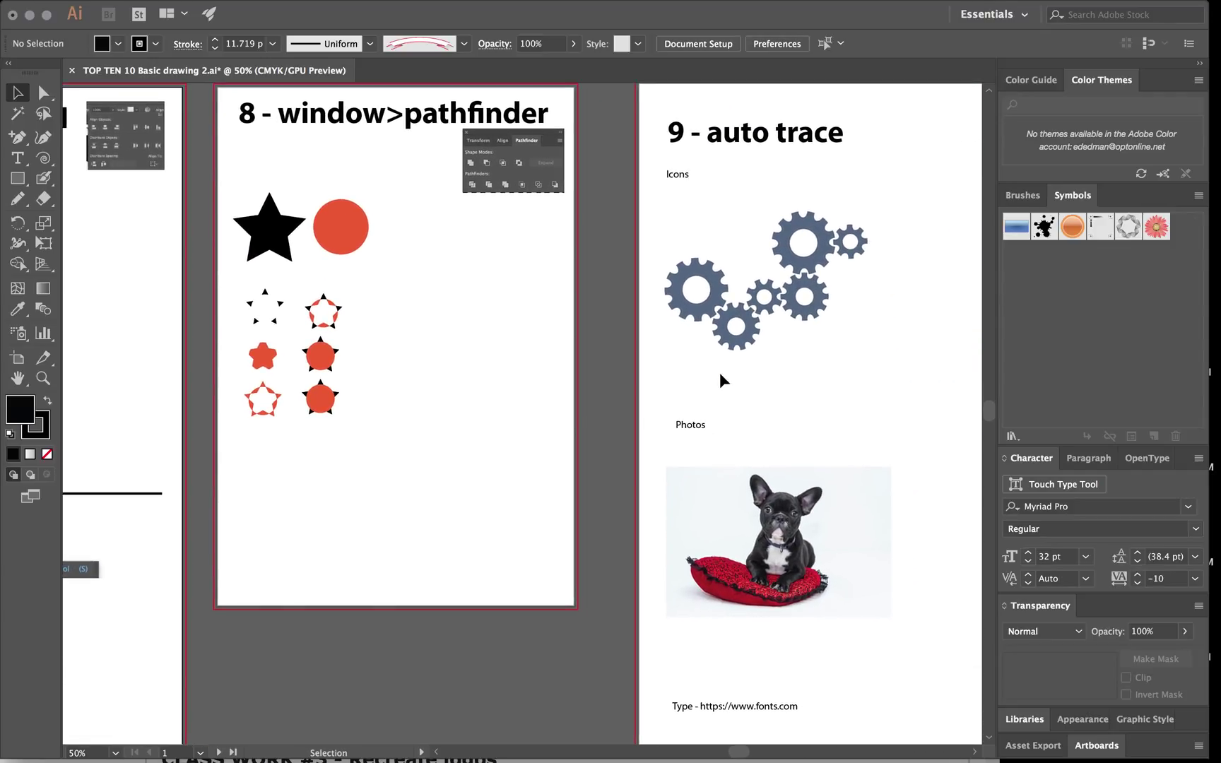
pyautogui.click(42, 375)
pyautogui.click(419, 328)
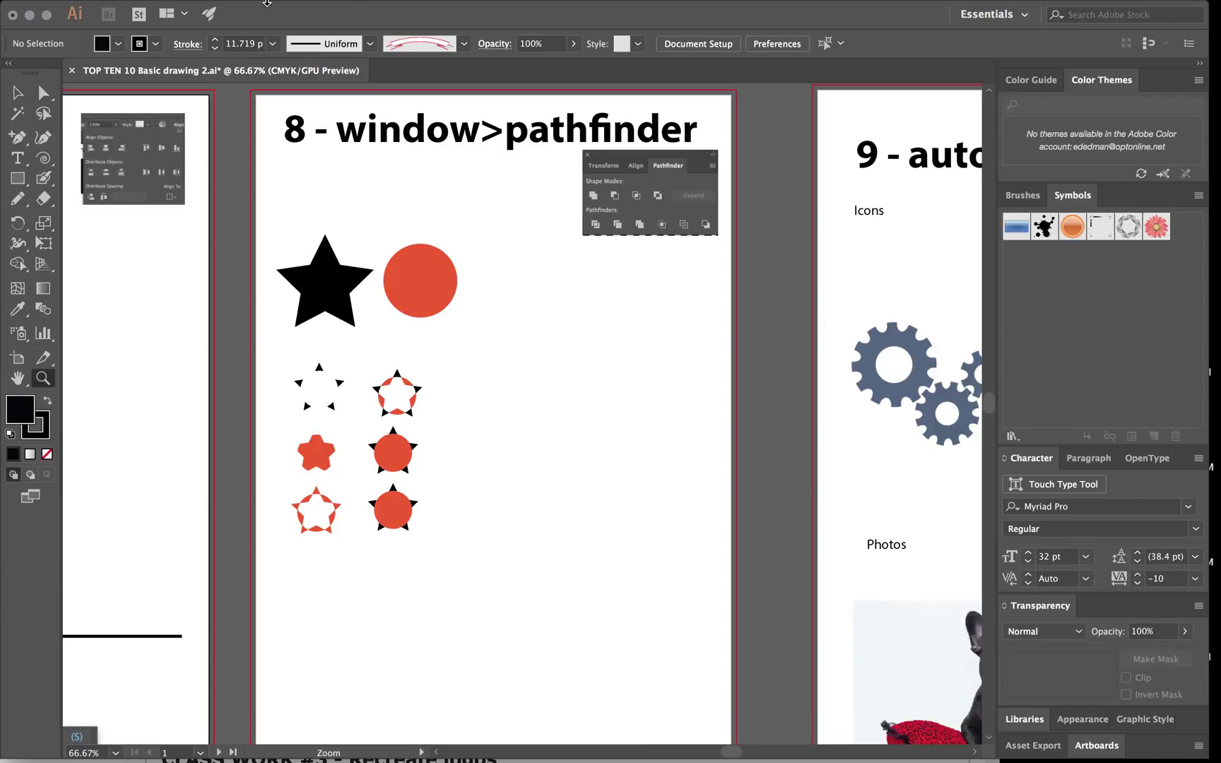
pyautogui.moveTo(266, 3)
pyautogui.click(468, 9)
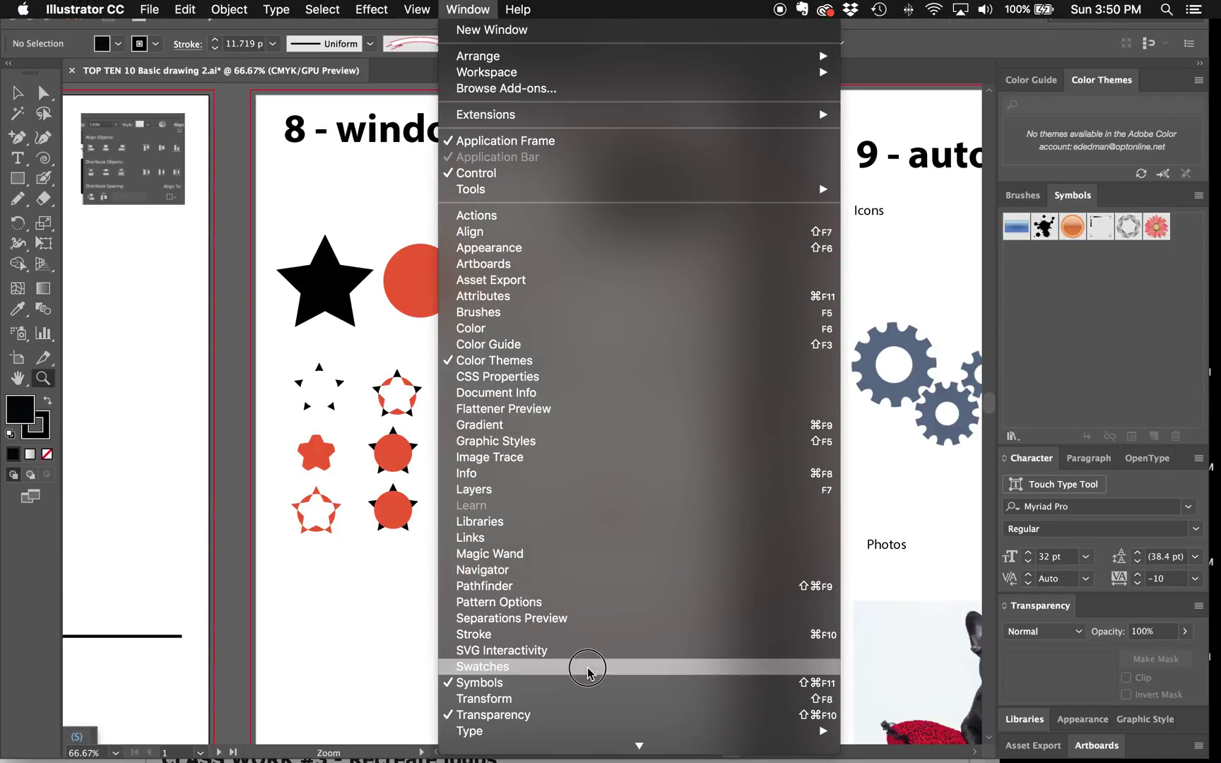
pyautogui.click(581, 586)
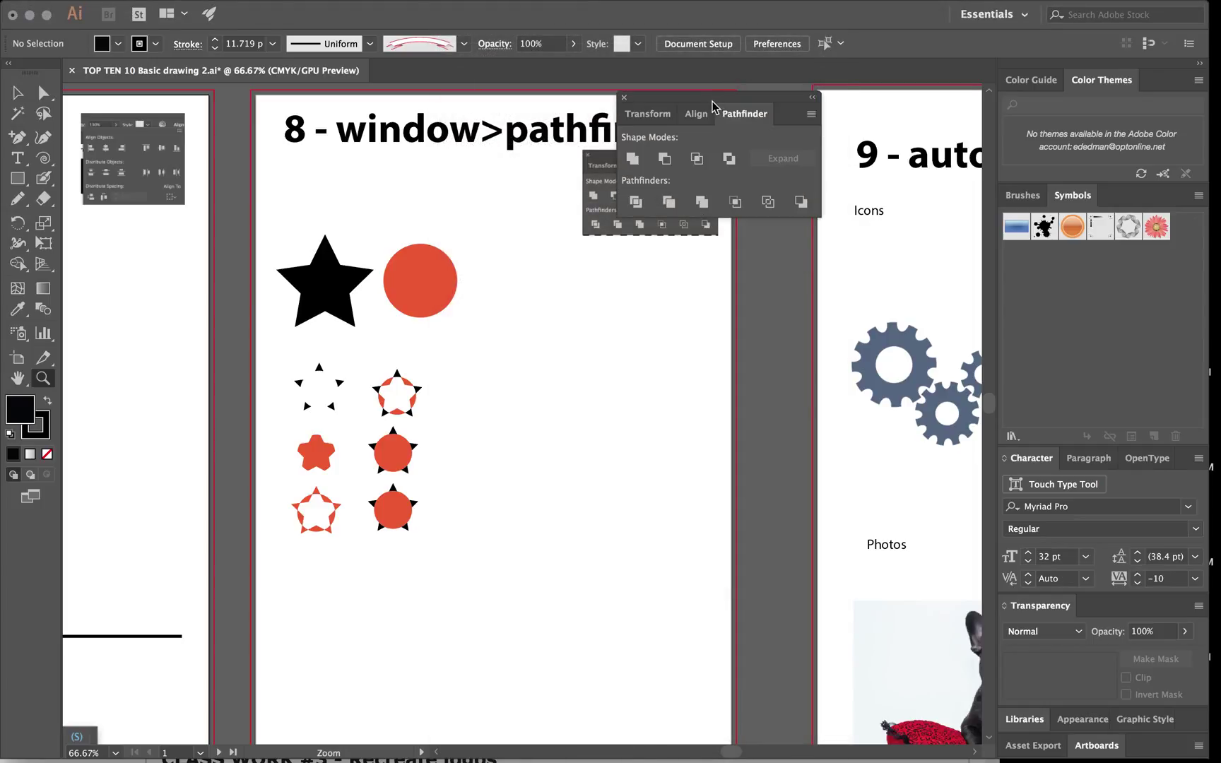
pyautogui.moveTo(718, 102); pyautogui.dragTo(752, 253)
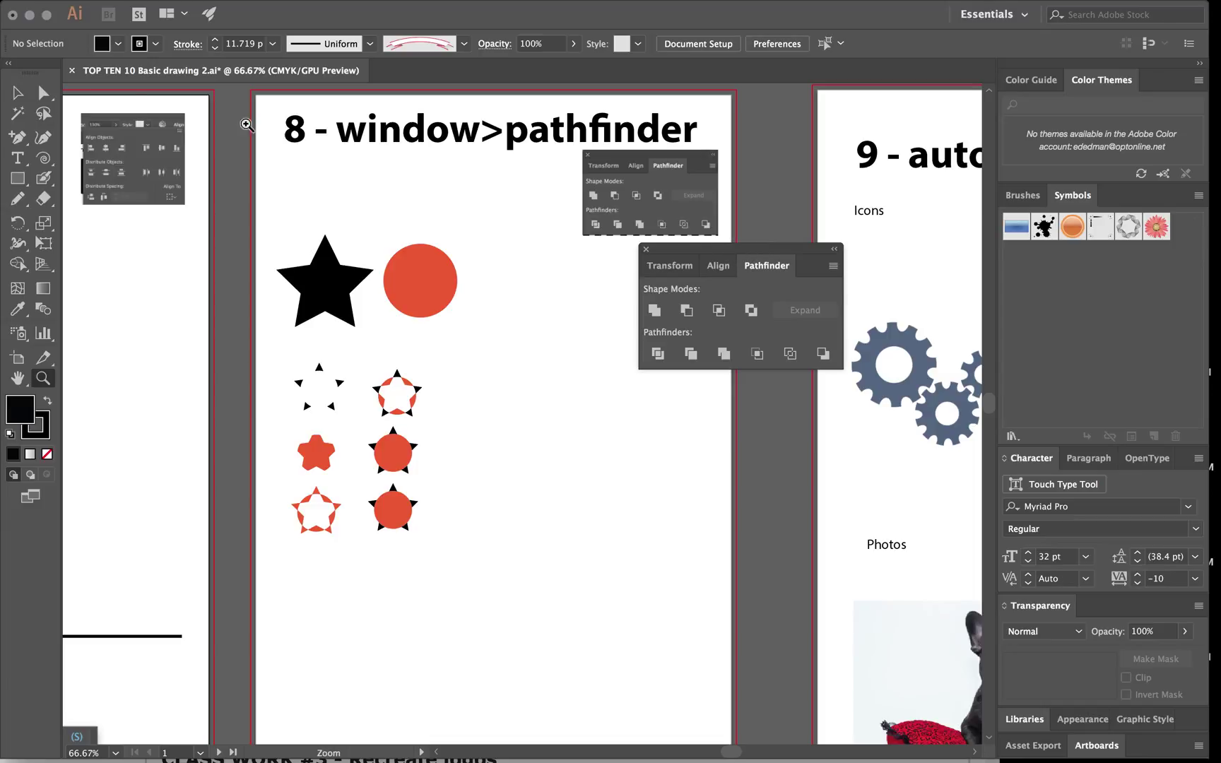
# - Move the large black star behind the red circle so that the two shapes are roughly centred on each other
pyautogui.click(17, 95)
pyautogui.click(344, 293)
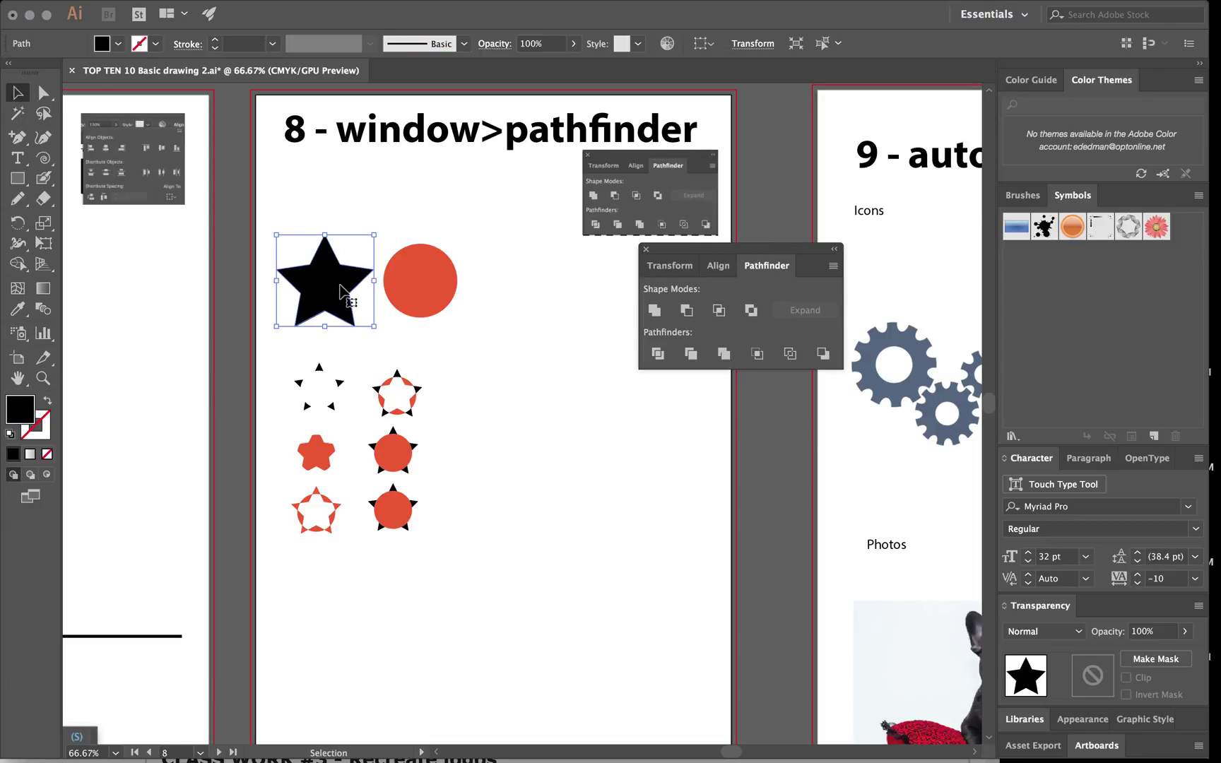
pyautogui.moveTo(337, 280); pyautogui.dragTo(427, 280)
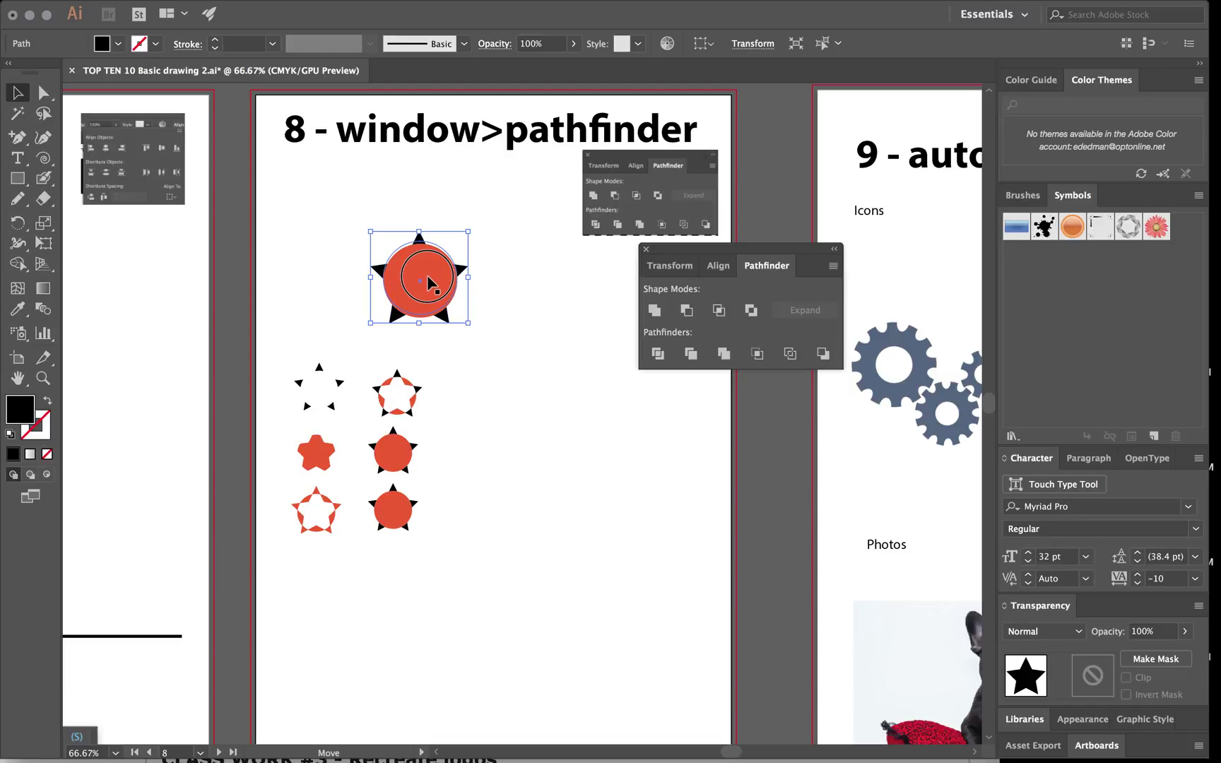
pyautogui.click(426, 275)
# - Try Unite, Minus Front, Intersect and Exclude in turn on the overlapping star and circle, undoing each one
pyautogui.moveTo(482, 242); pyautogui.dragTo(402, 312)
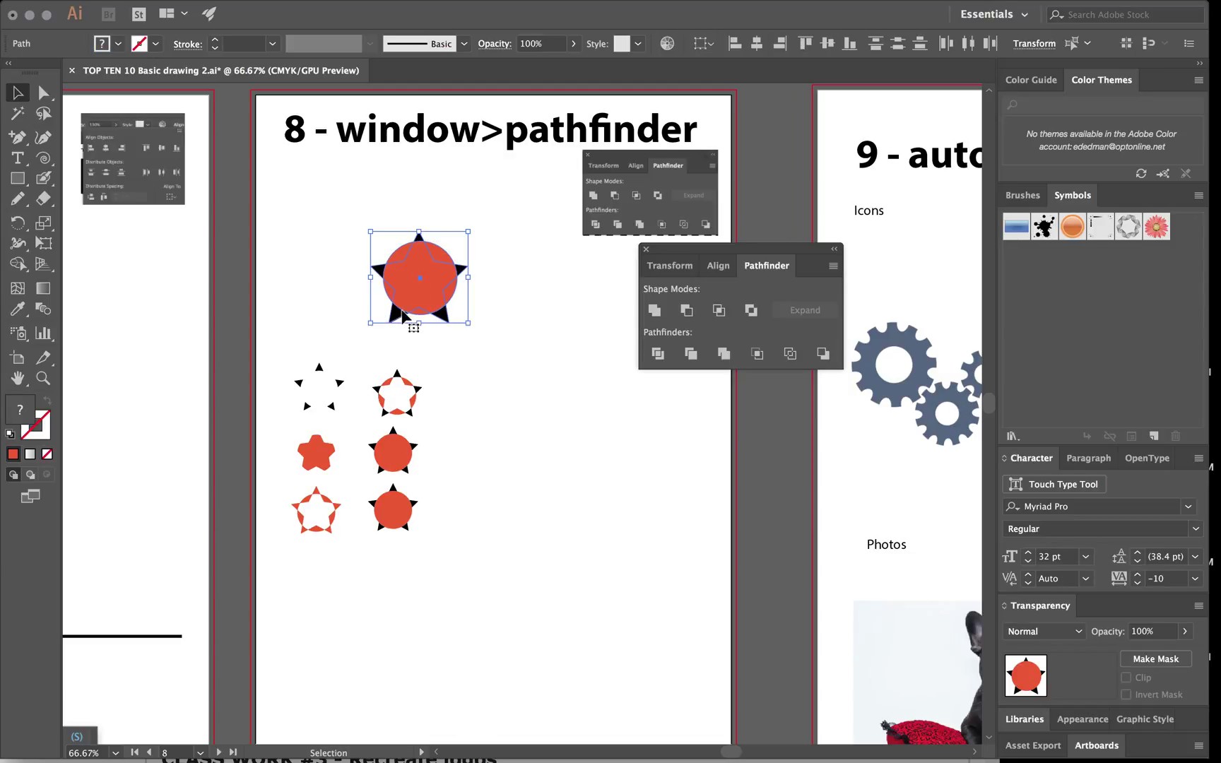
pyautogui.click(655, 311)
pyautogui.hotkey('ctrl', 'z')
pyautogui.click(686, 311)
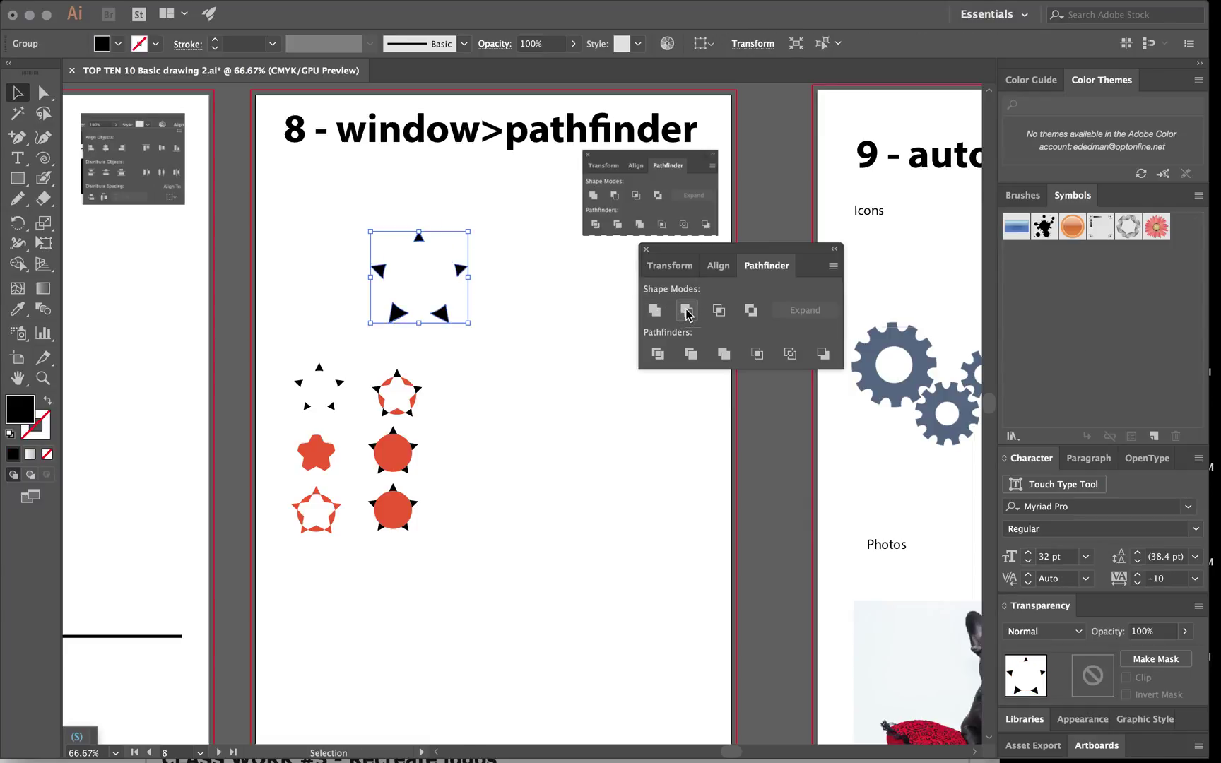
pyautogui.hotkey('ctrl', 'z')
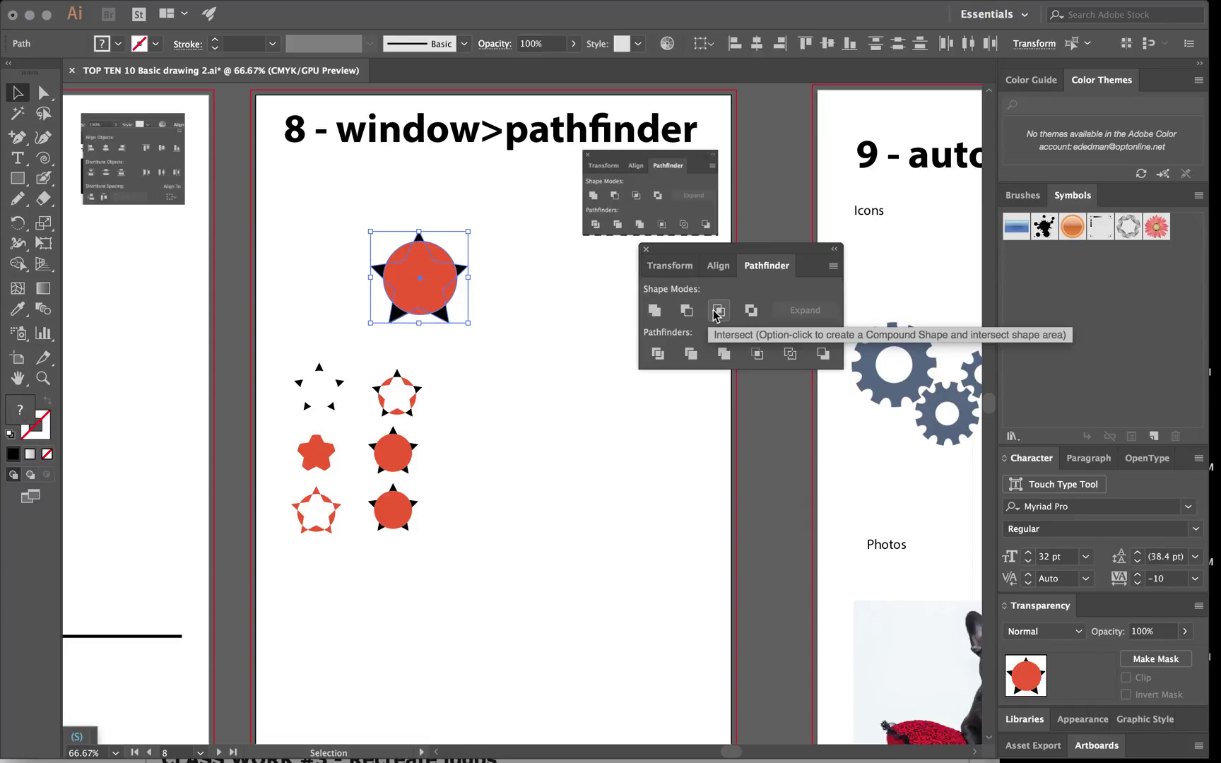
pyautogui.click(718, 313)
pyautogui.hotkey('ctrl', 'z')
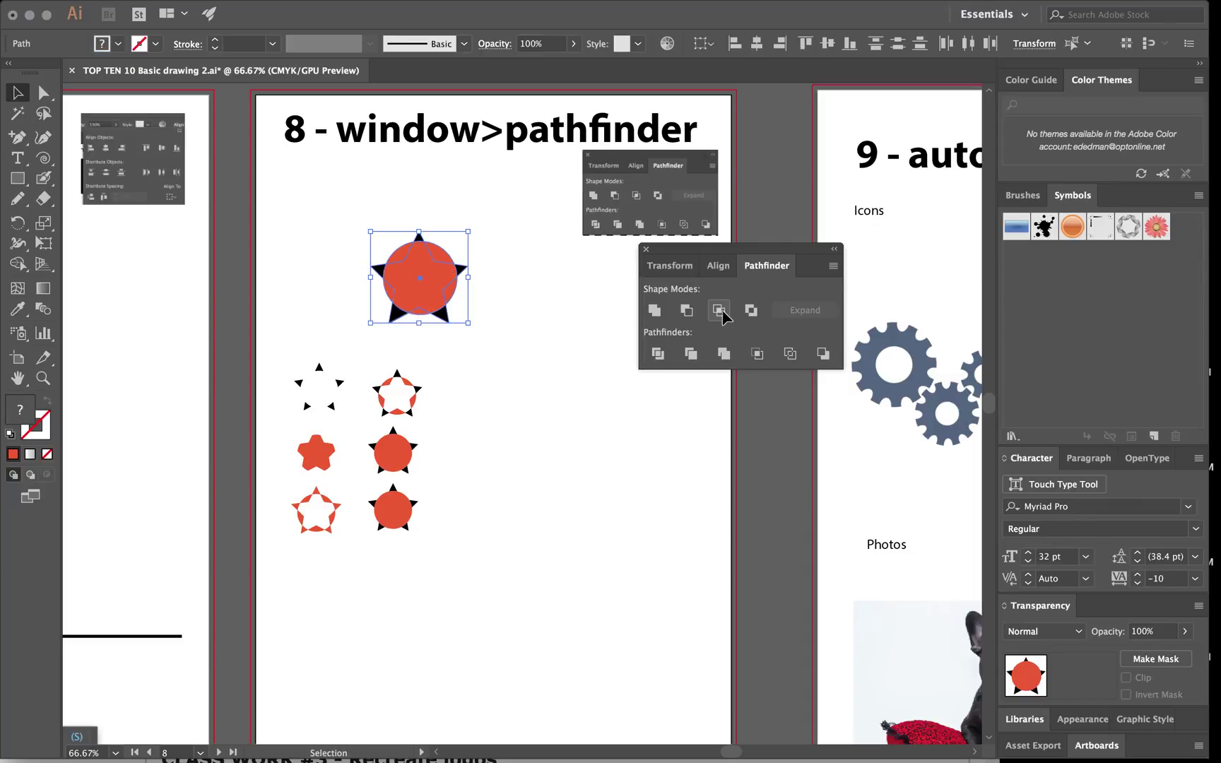
pyautogui.click(751, 311)
pyautogui.hotkey('ctrl', 'z')
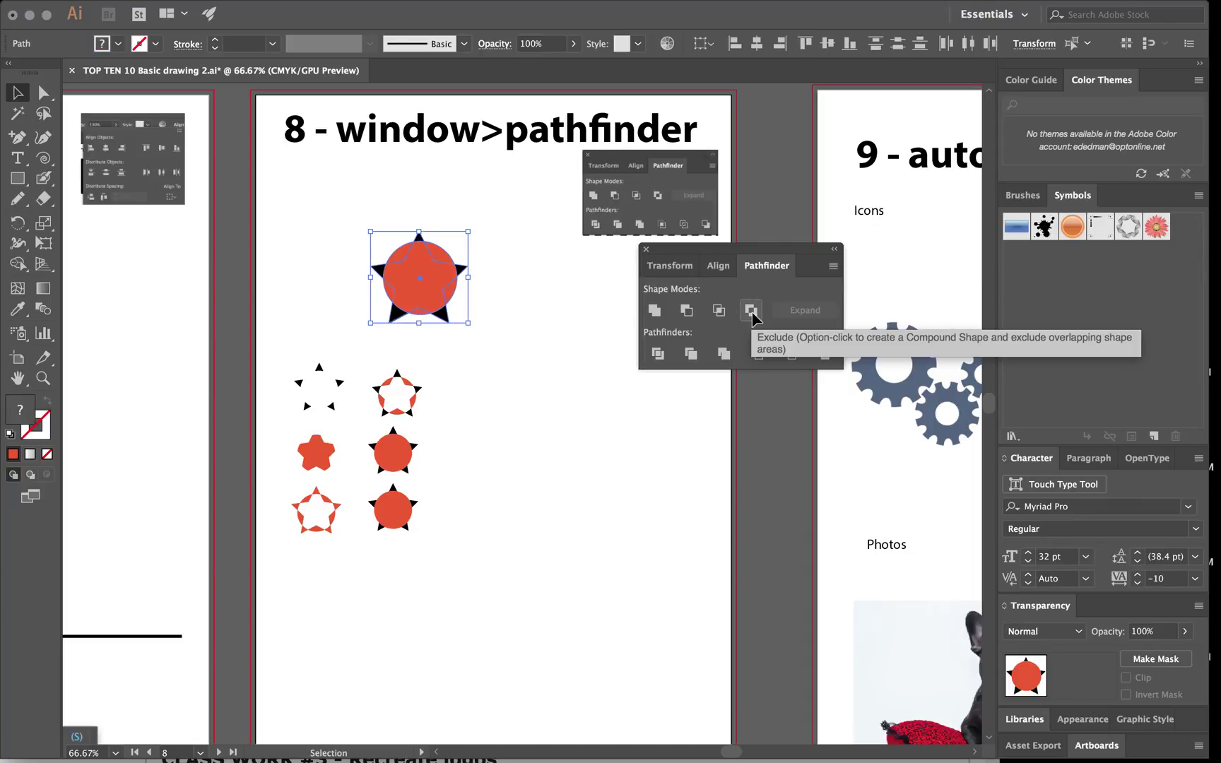
# - Unite the selected star and circle into one shape to view it deselected, and undo the merge
pyautogui.click(531, 325)
pyautogui.moveTo(468, 232); pyautogui.dragTo(363, 322)
pyautogui.click(655, 310)
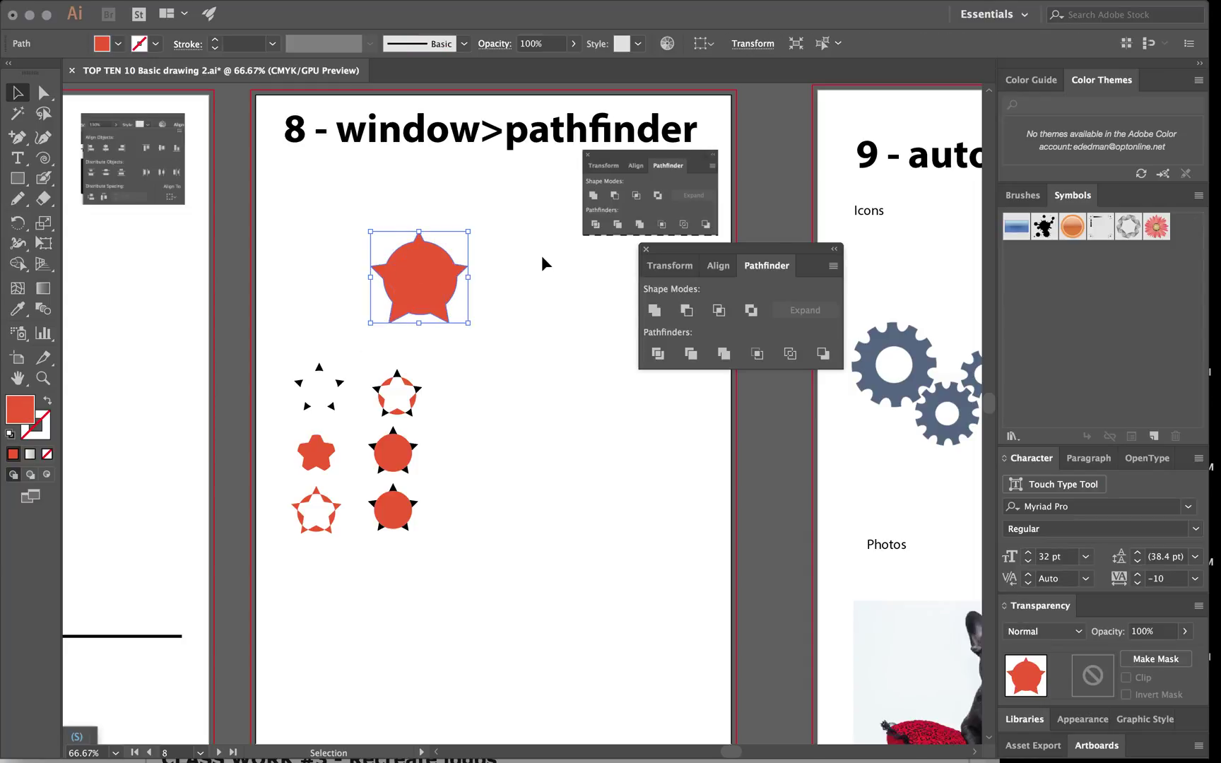
pyautogui.click(542, 263)
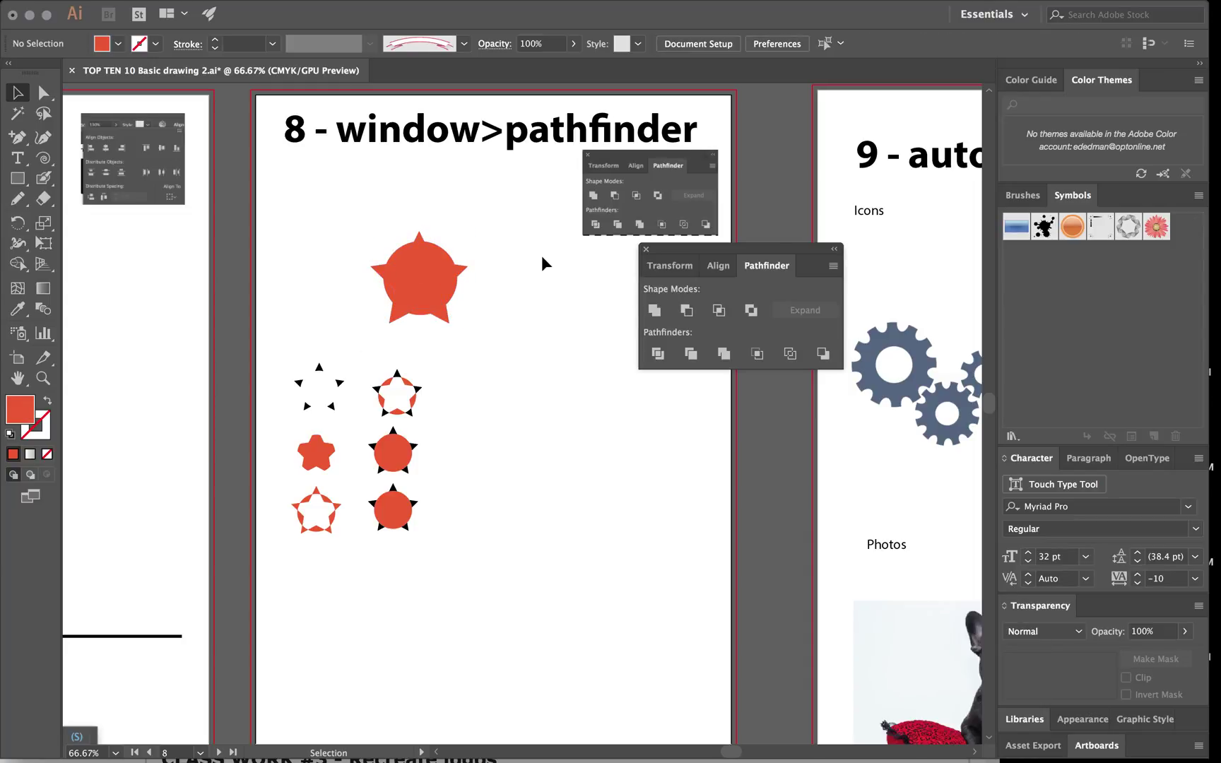
pyautogui.hotkey('ctrl', 'z')
pyautogui.click(542, 328)
# - Close the Pathfinder panel and select the linked gears image under Icons in the 9 - auto trace section
pyautogui.scroll(-5, 573, 417)
pyautogui.hscroll(2, 573, 416)
pyautogui.scroll(5, 573, 416)
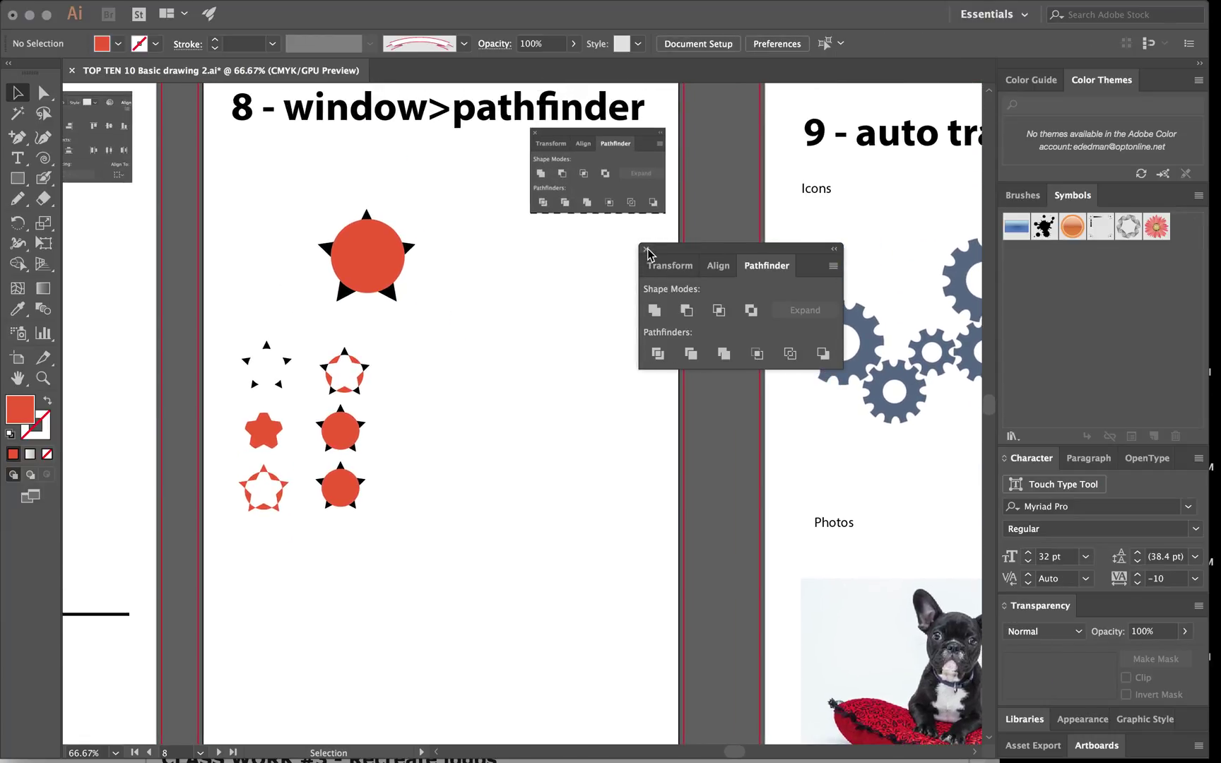
pyautogui.click(646, 249)
pyautogui.hscroll(10, 629, 332)
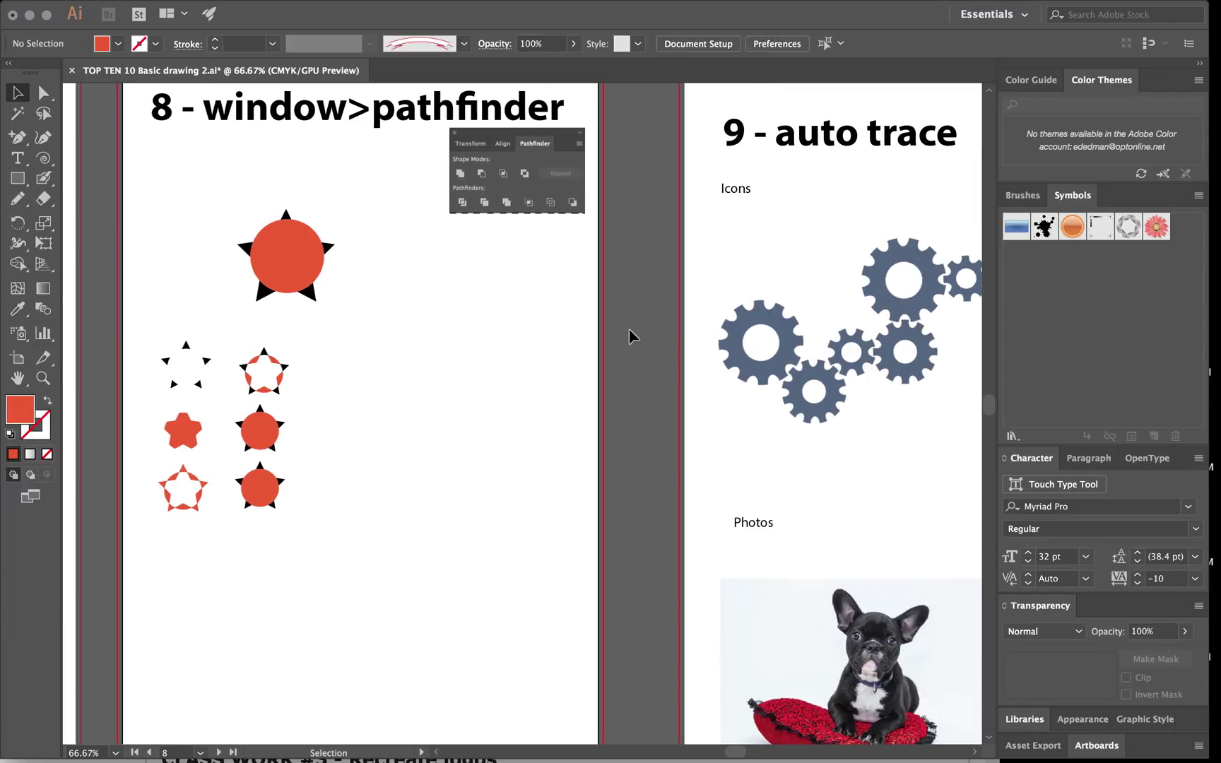
pyautogui.hscroll(2, 634, 338)
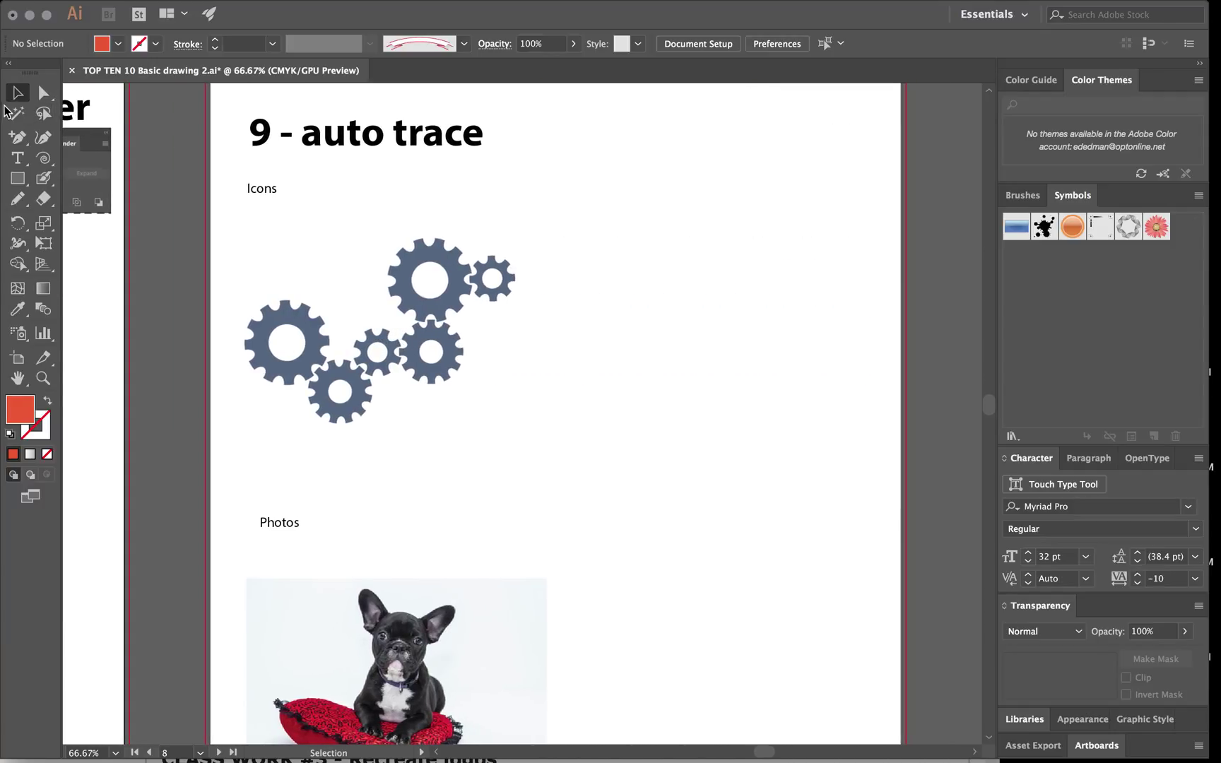
pyautogui.click(451, 293)
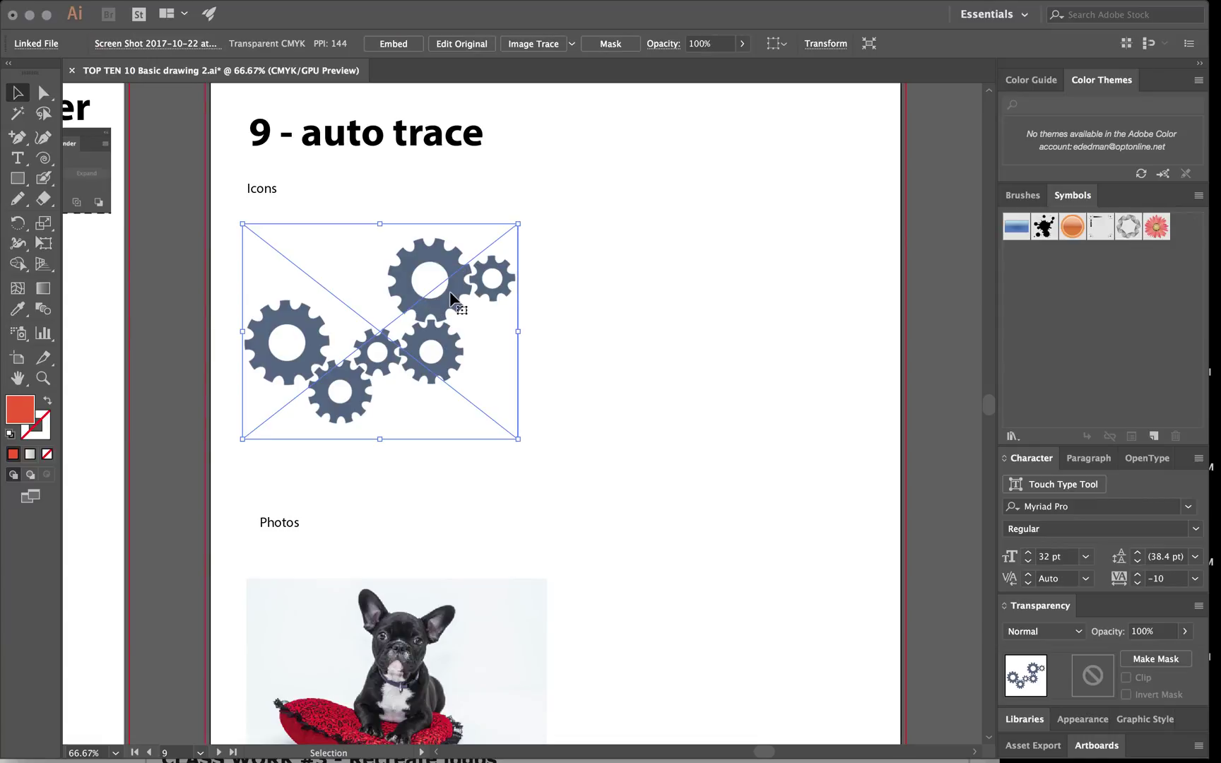
# - Switch to Chrome and search Google for "gears" in a new tab
pyautogui.moveTo(438, 755)
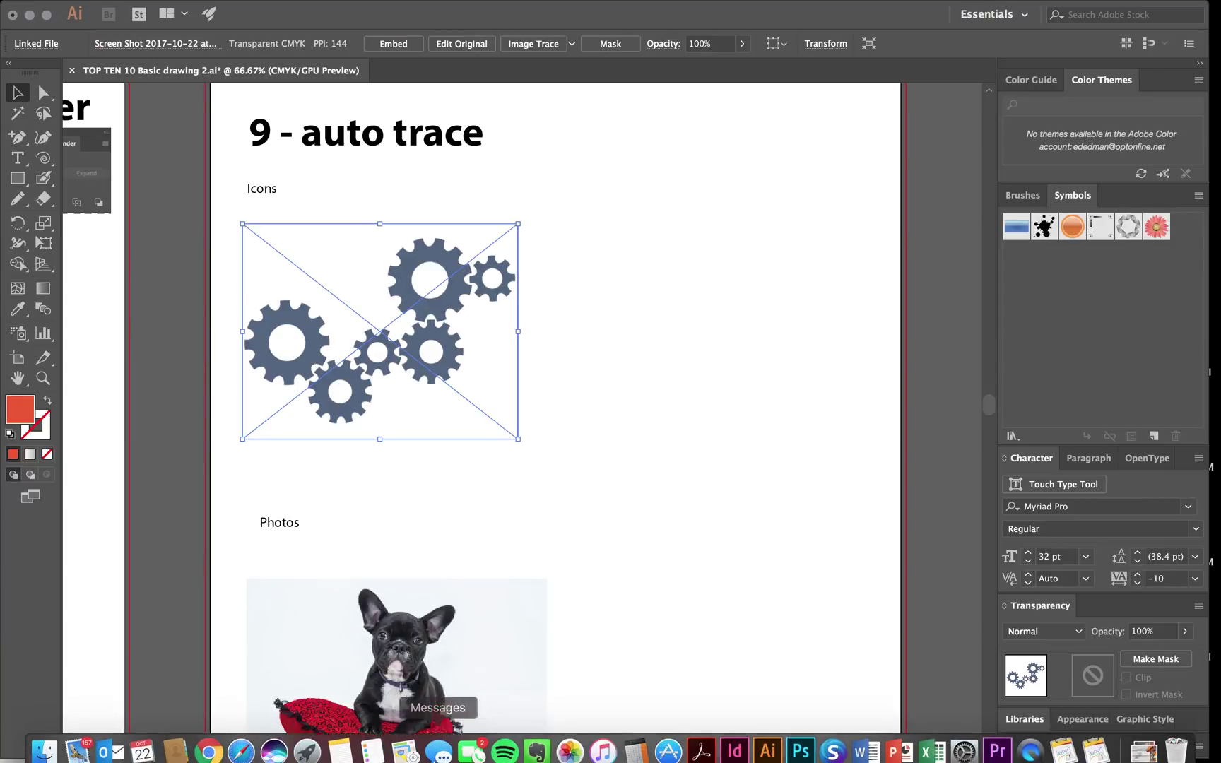
pyautogui.click(212, 748)
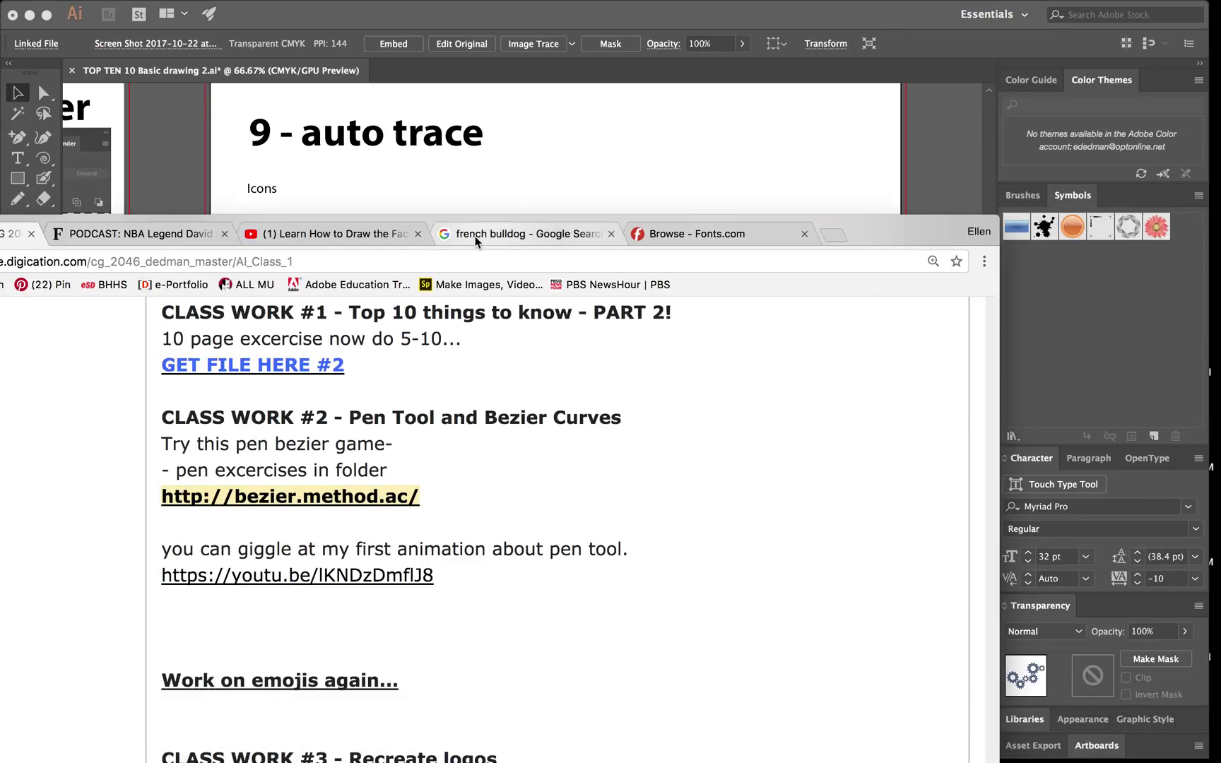
pyautogui.moveTo(816, 231); pyautogui.dragTo(957, 65)
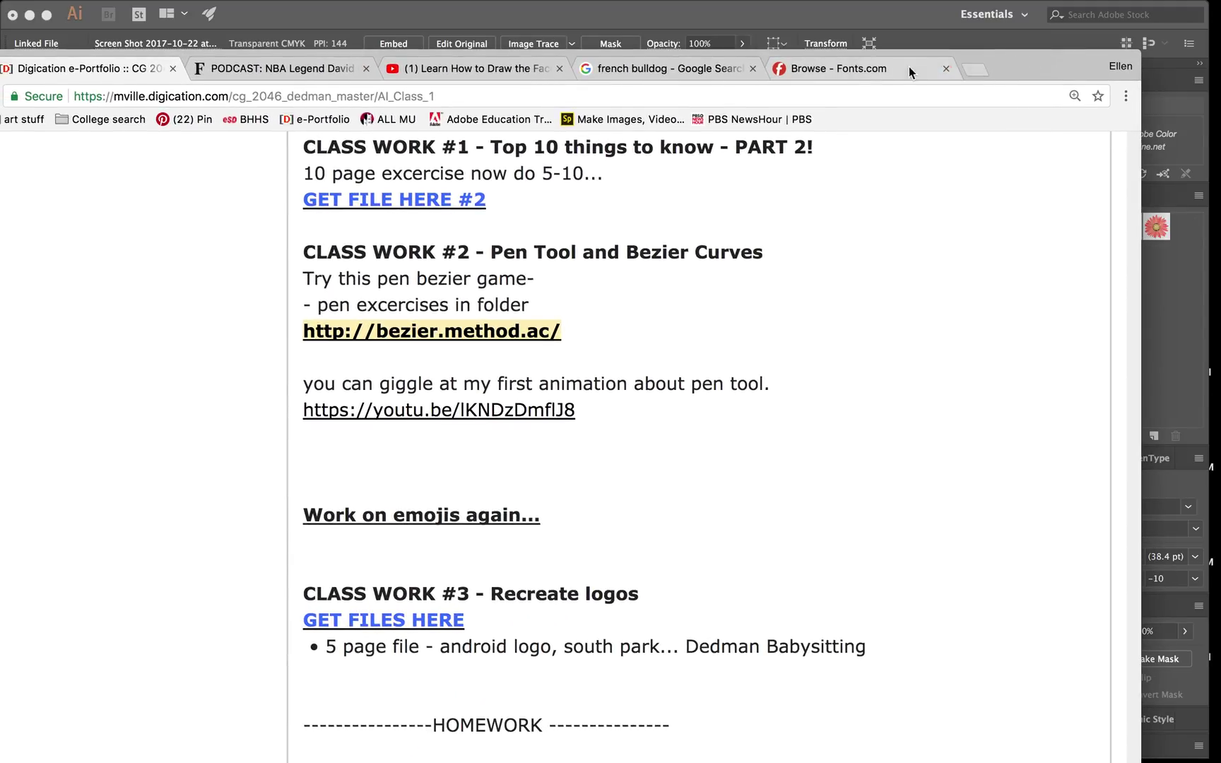
pyautogui.click(971, 69)
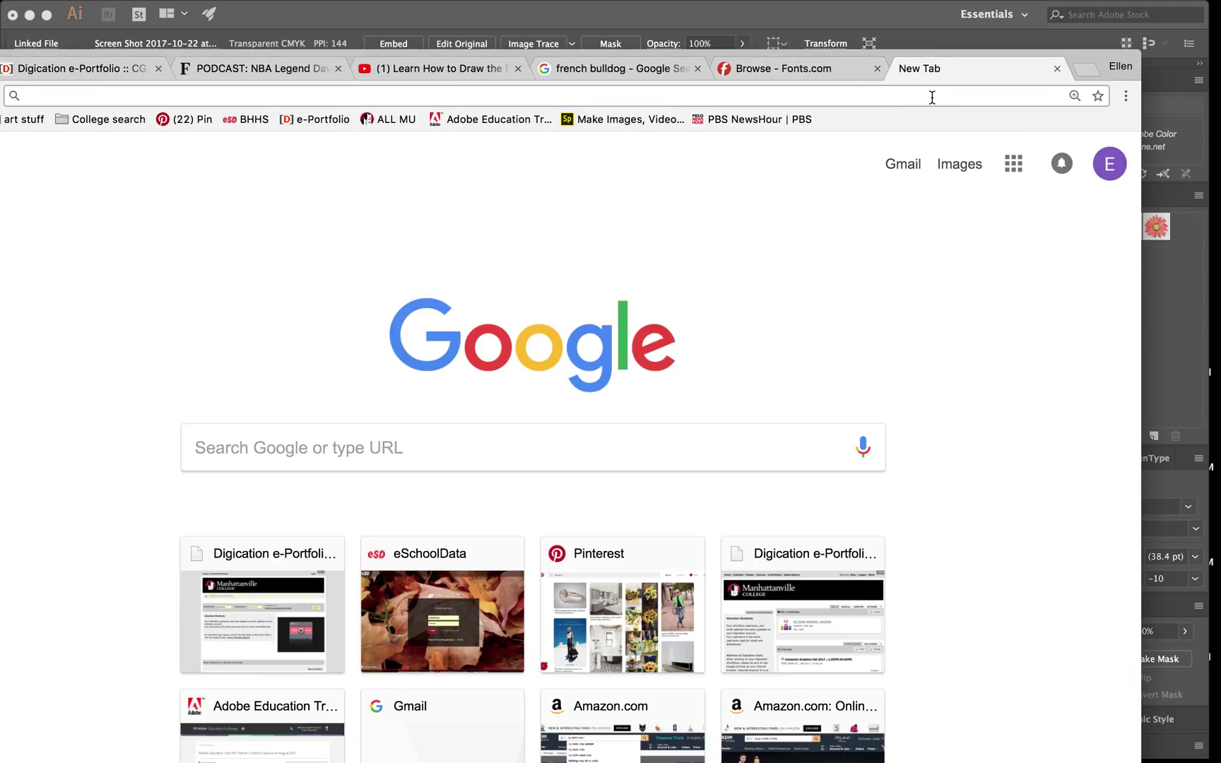
pyautogui.write('gears')
pyautogui.press('Return')
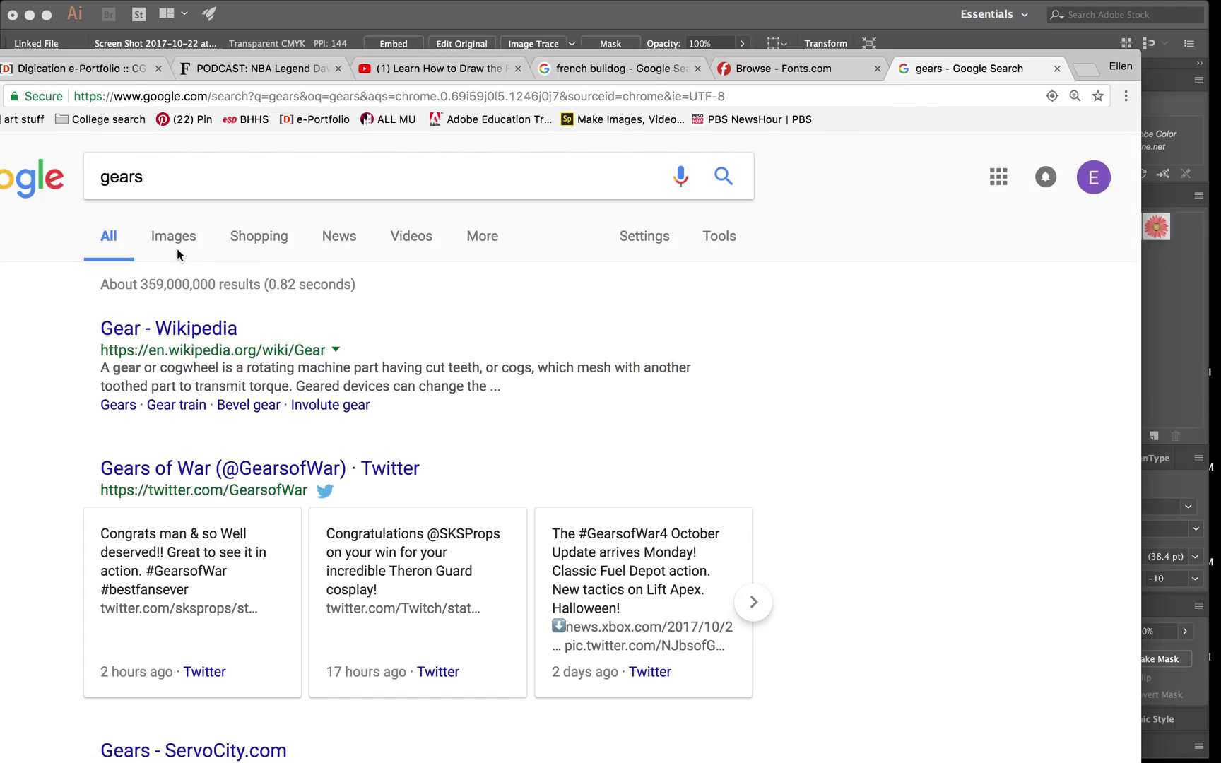
# - Limit the gears image results to Large size and open the preview of the blue Simple Gears Vector Image
pyautogui.click(182, 238)
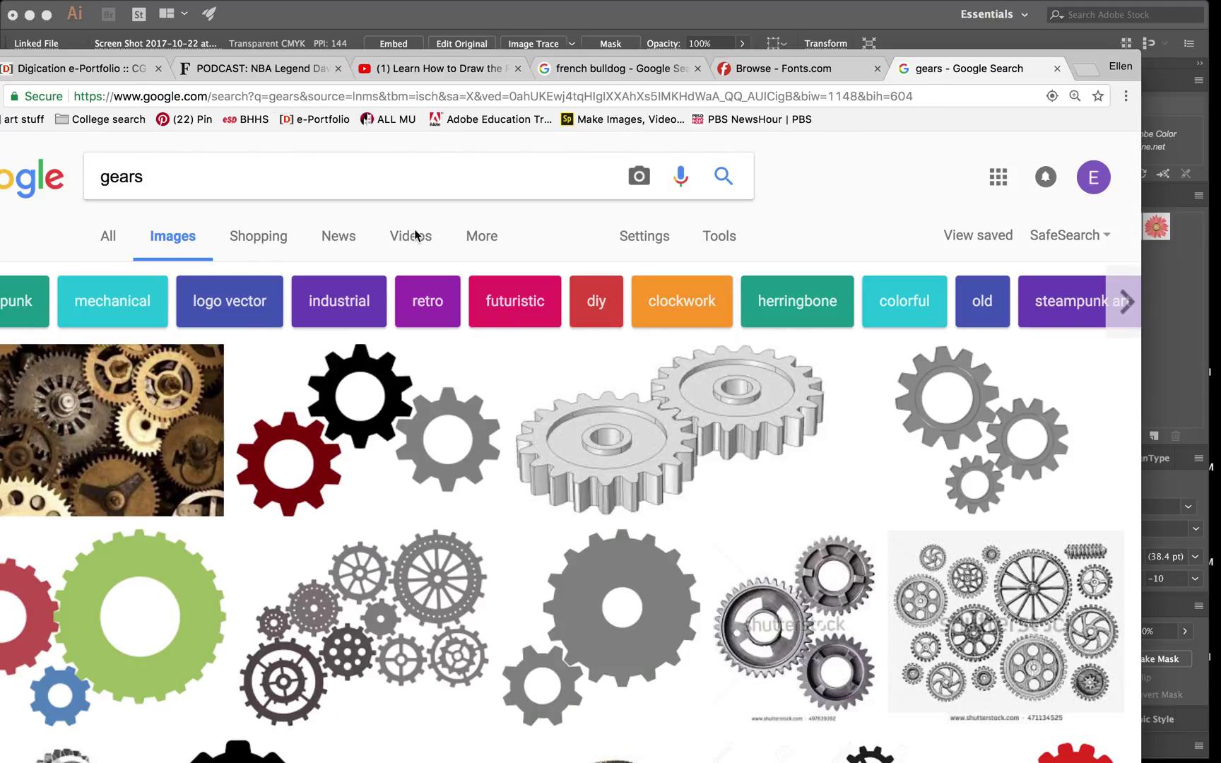
pyautogui.click(718, 238)
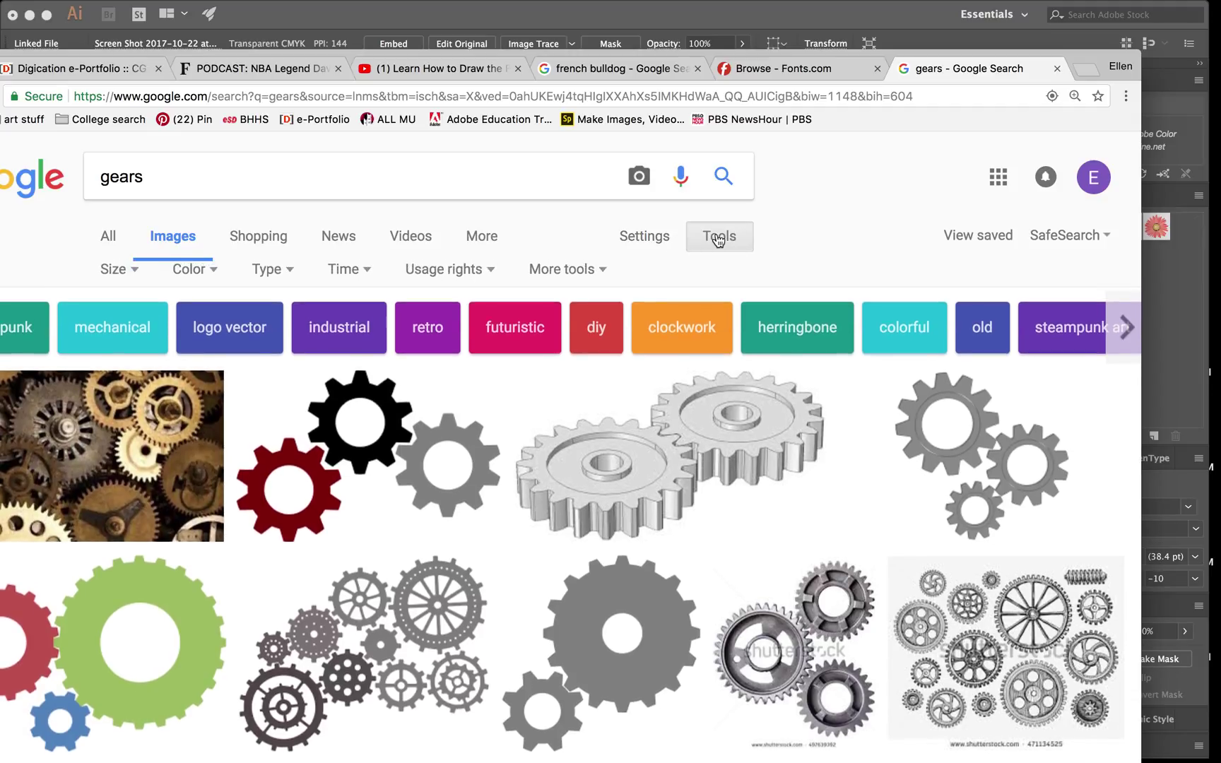
pyautogui.click(124, 276)
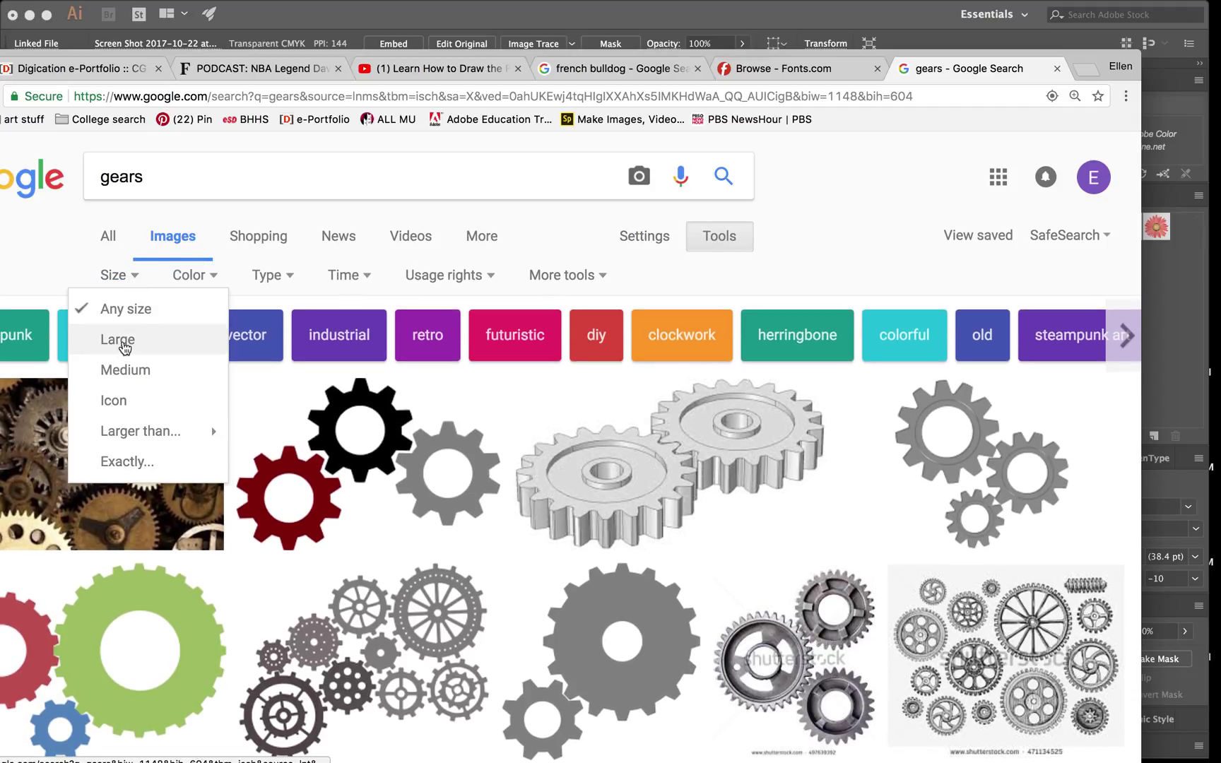
pyautogui.click(125, 345)
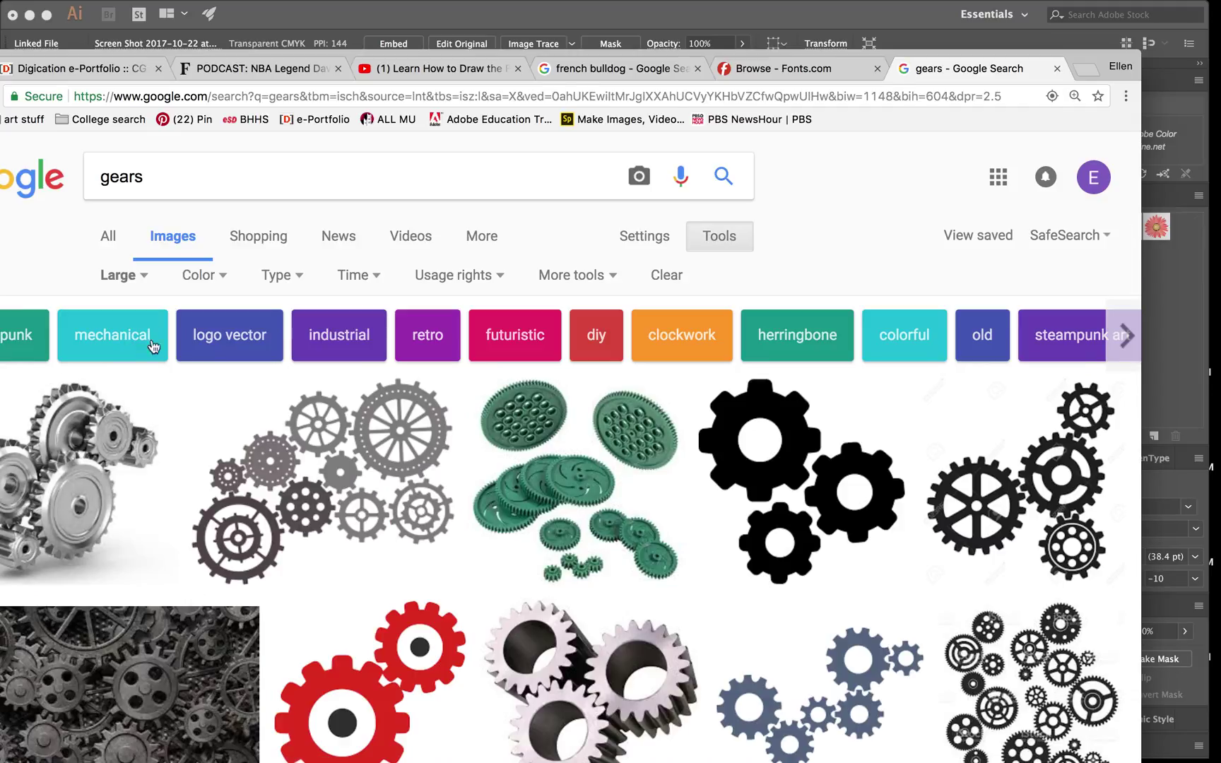
pyautogui.scroll(-5, 783, 628)
pyautogui.click(796, 568)
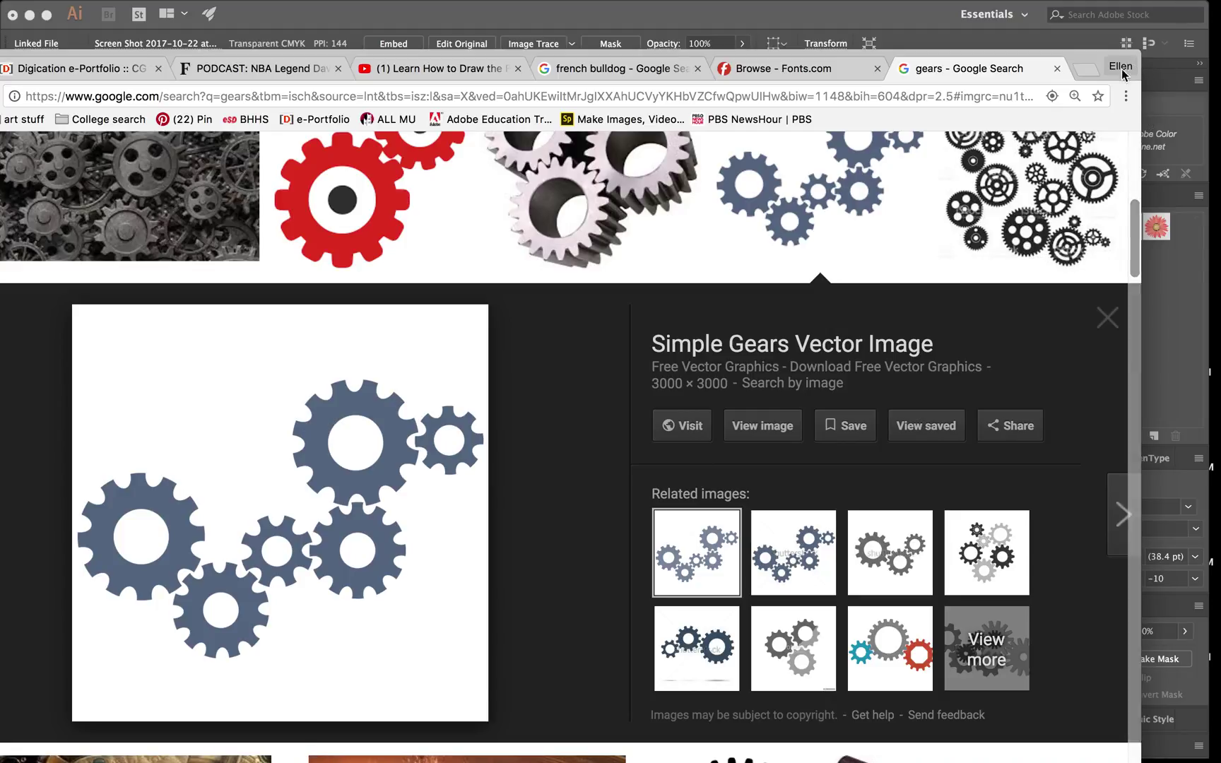
# - Return to Illustrator by minimizing the browser and nudge the linked gears image slightly down under the Icons label
pyautogui.press('super+m')
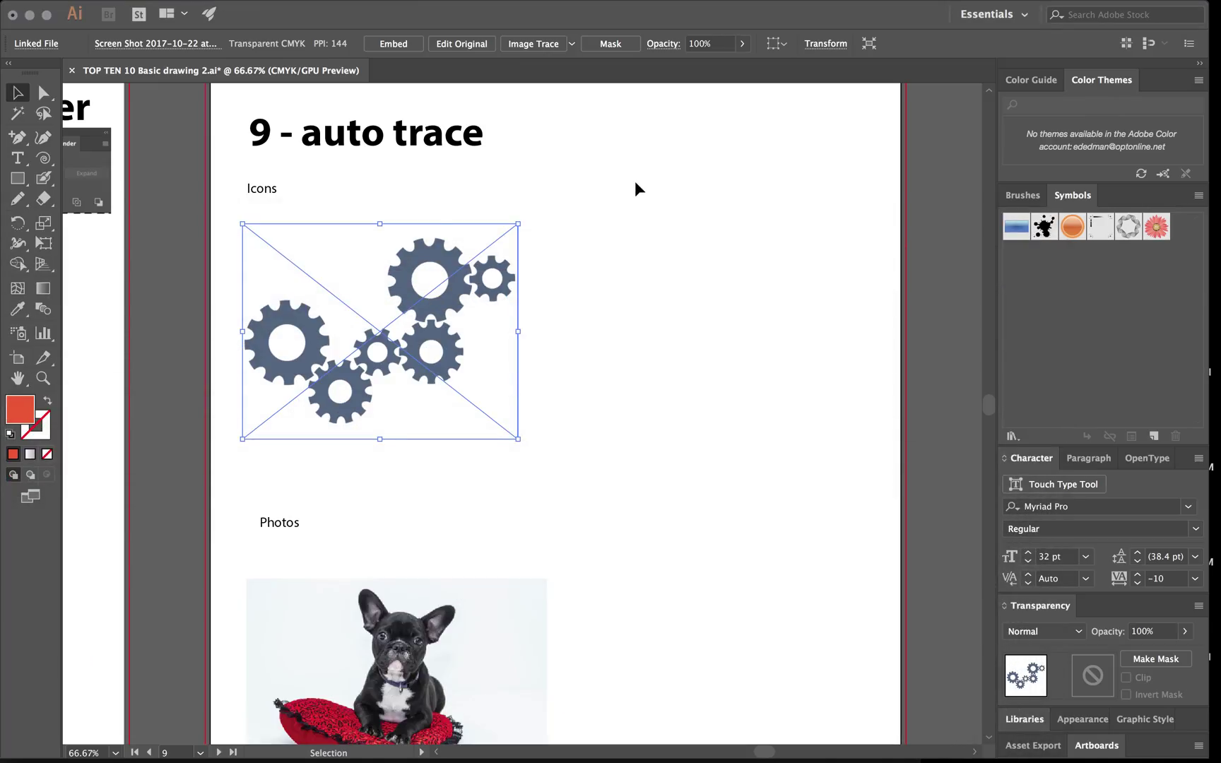
pyautogui.moveTo(450, 295); pyautogui.dragTo(451, 296)
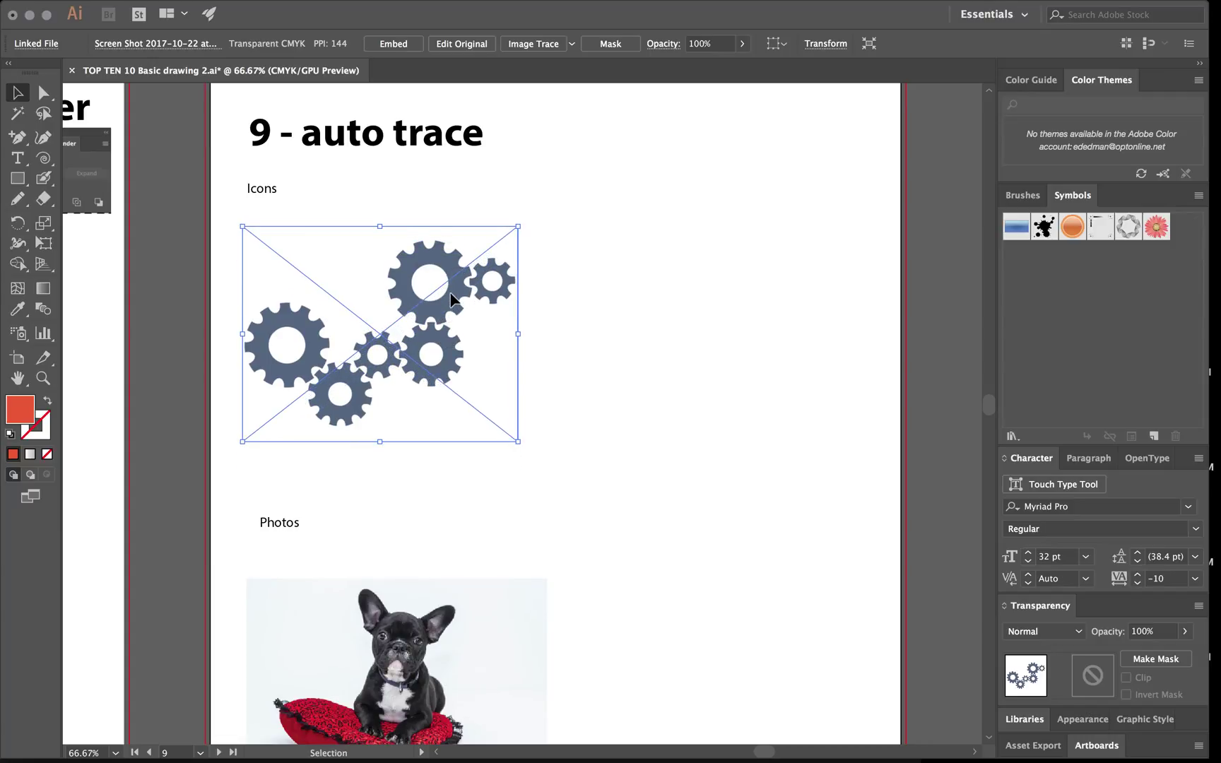
pyautogui.hscroll(1, 450, 297)
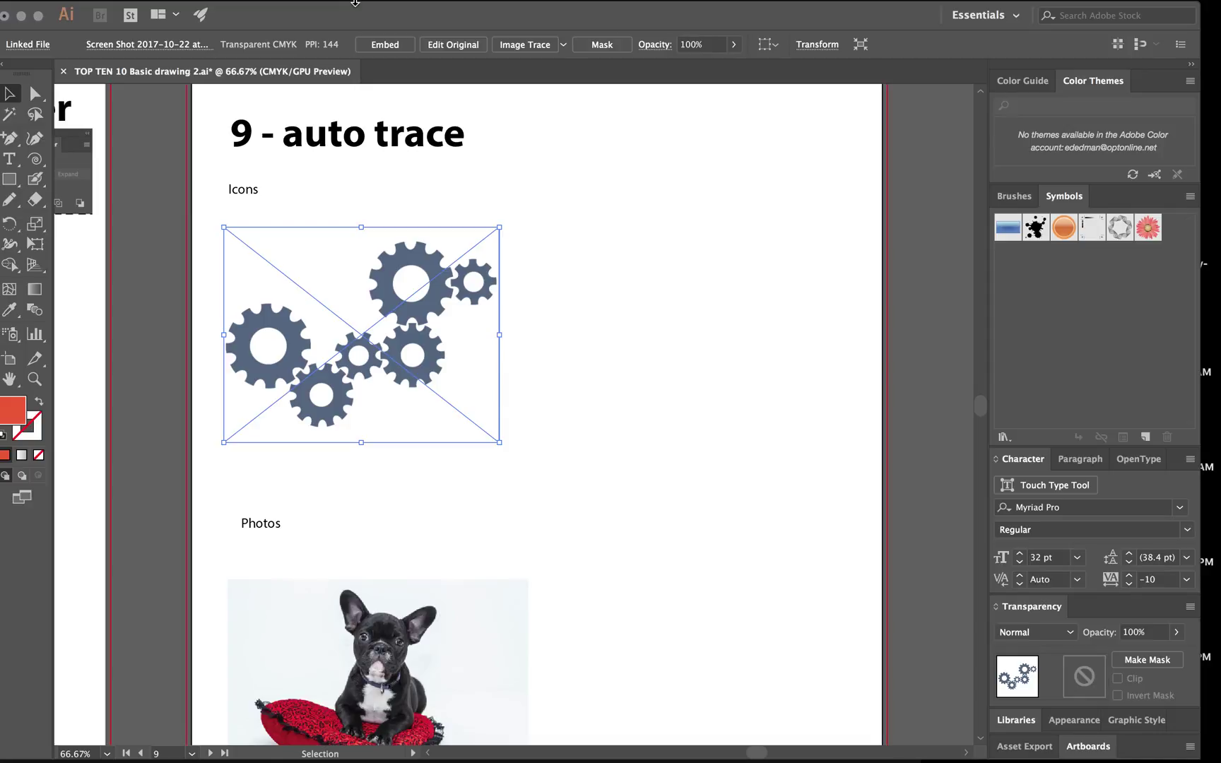
# - Show the Image Trace options for the gears image and place them clear of the artwork near the artboard's edge
pyautogui.moveTo(356, 3)
pyautogui.click(465, 12)
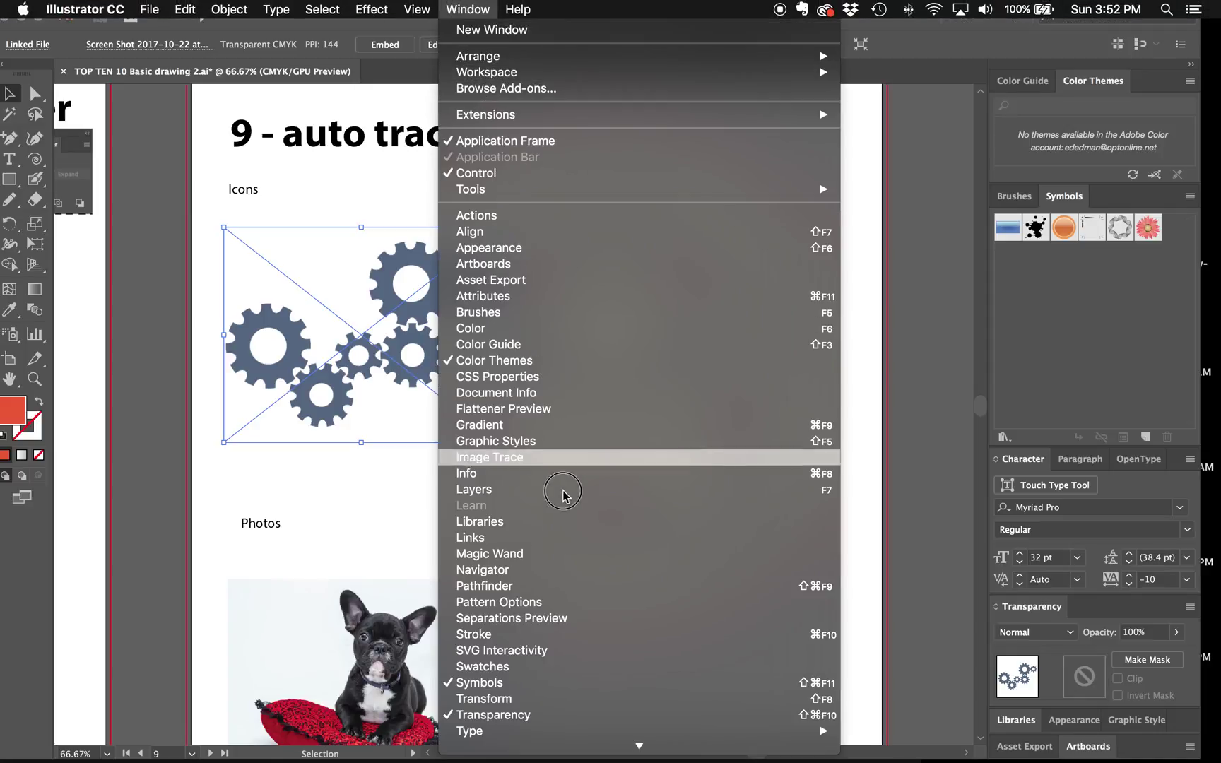
pyautogui.click(551, 458)
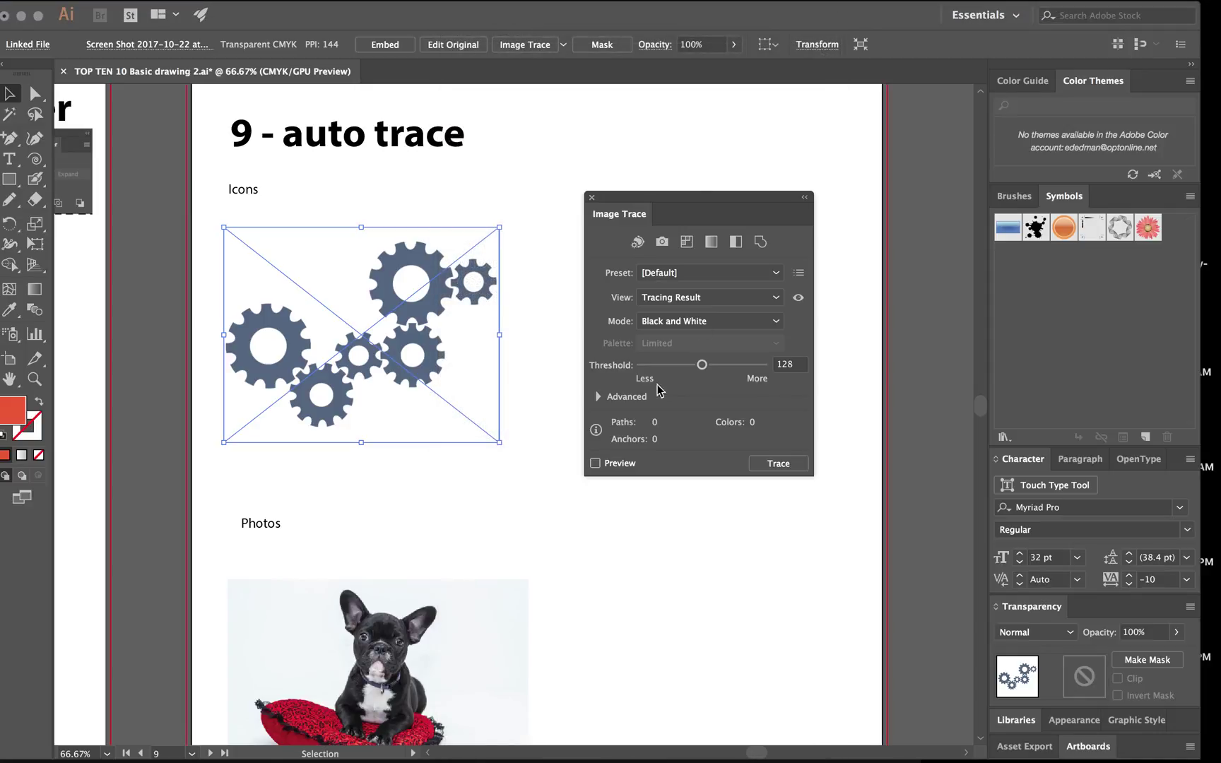
pyautogui.moveTo(664, 201); pyautogui.dragTo(842, 182)
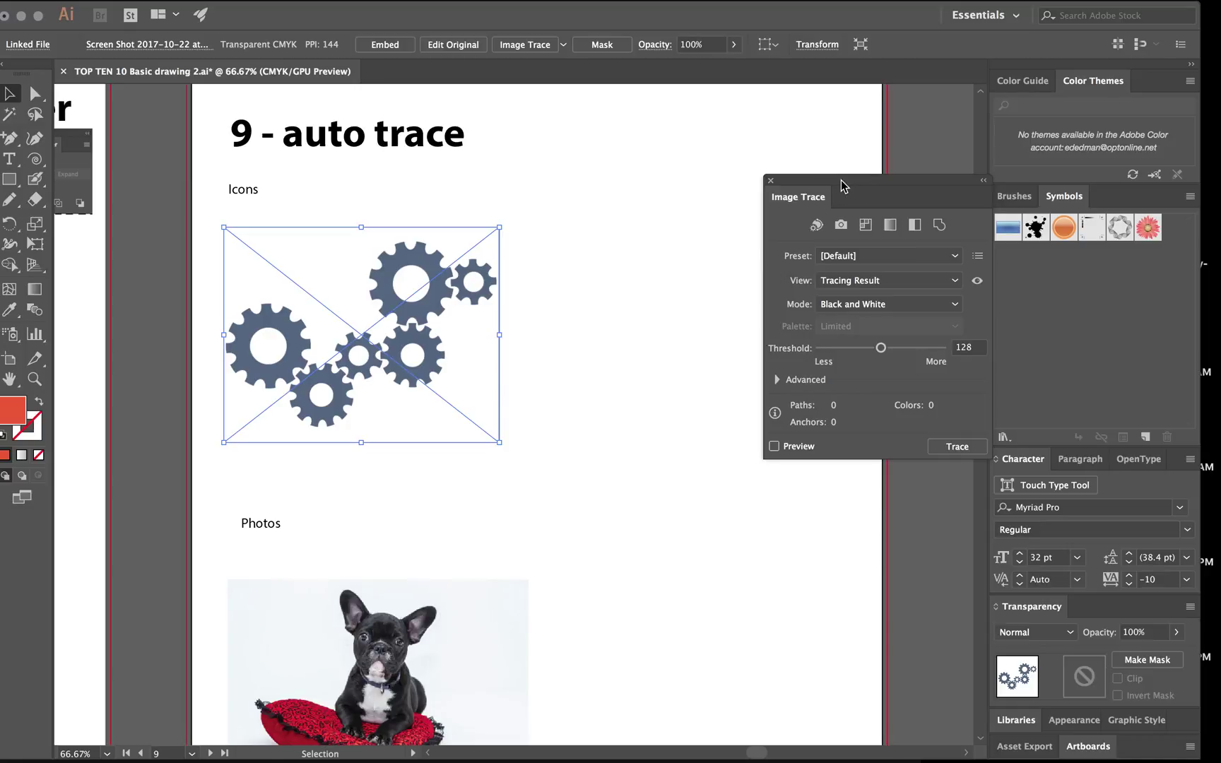
# - Trace the gears image using the Default preset in Black and White mode
pyautogui.click(776, 380)
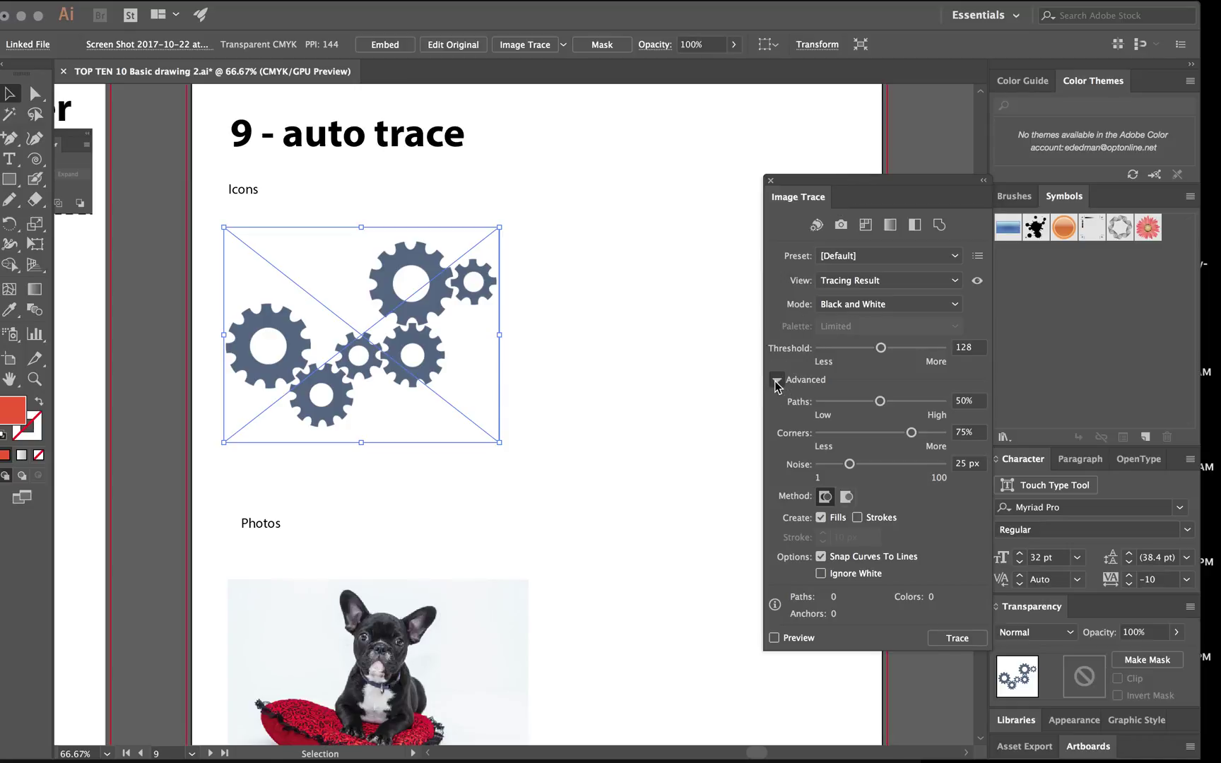
pyautogui.click(777, 381)
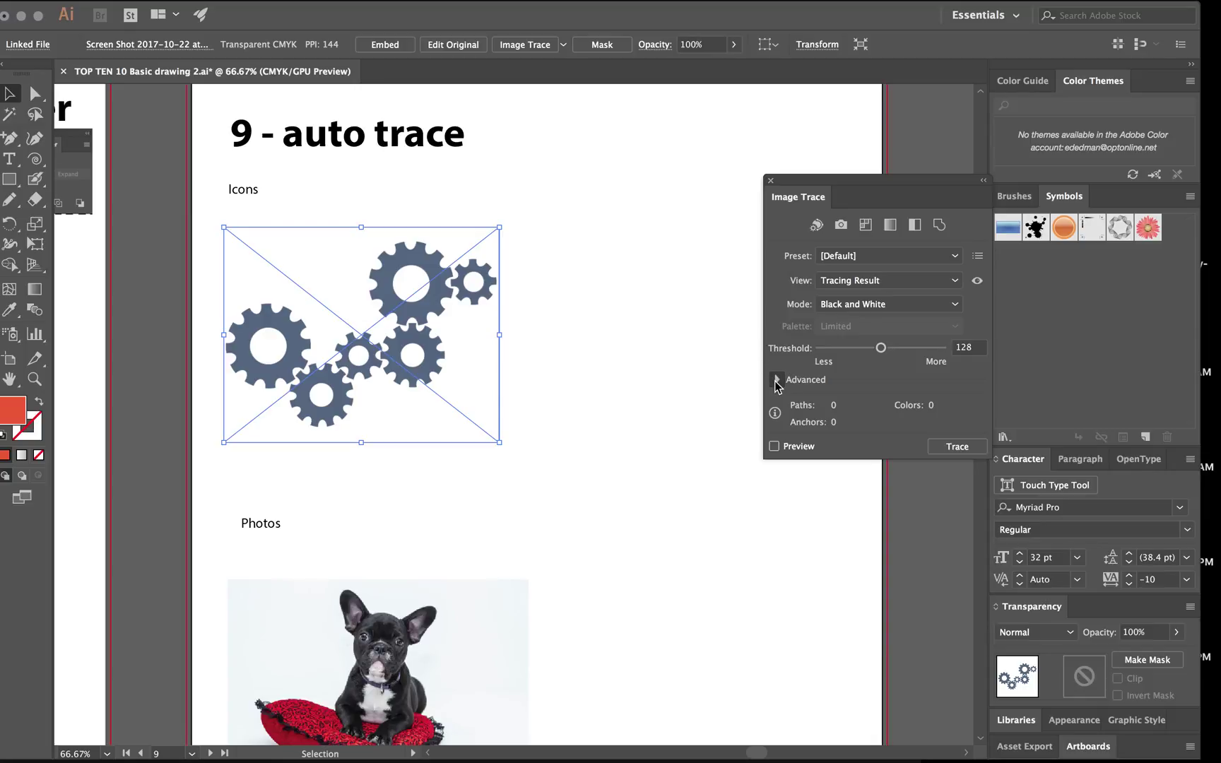
pyautogui.click(956, 306)
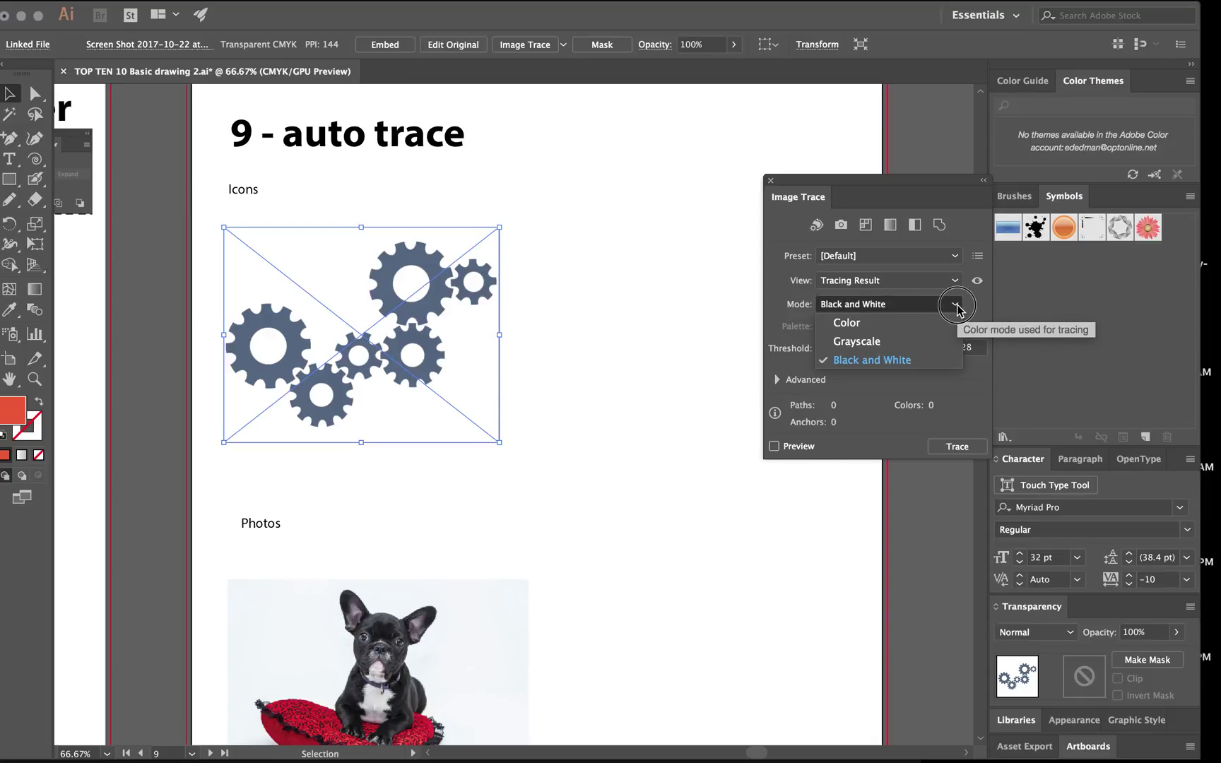
pyautogui.click(956, 305)
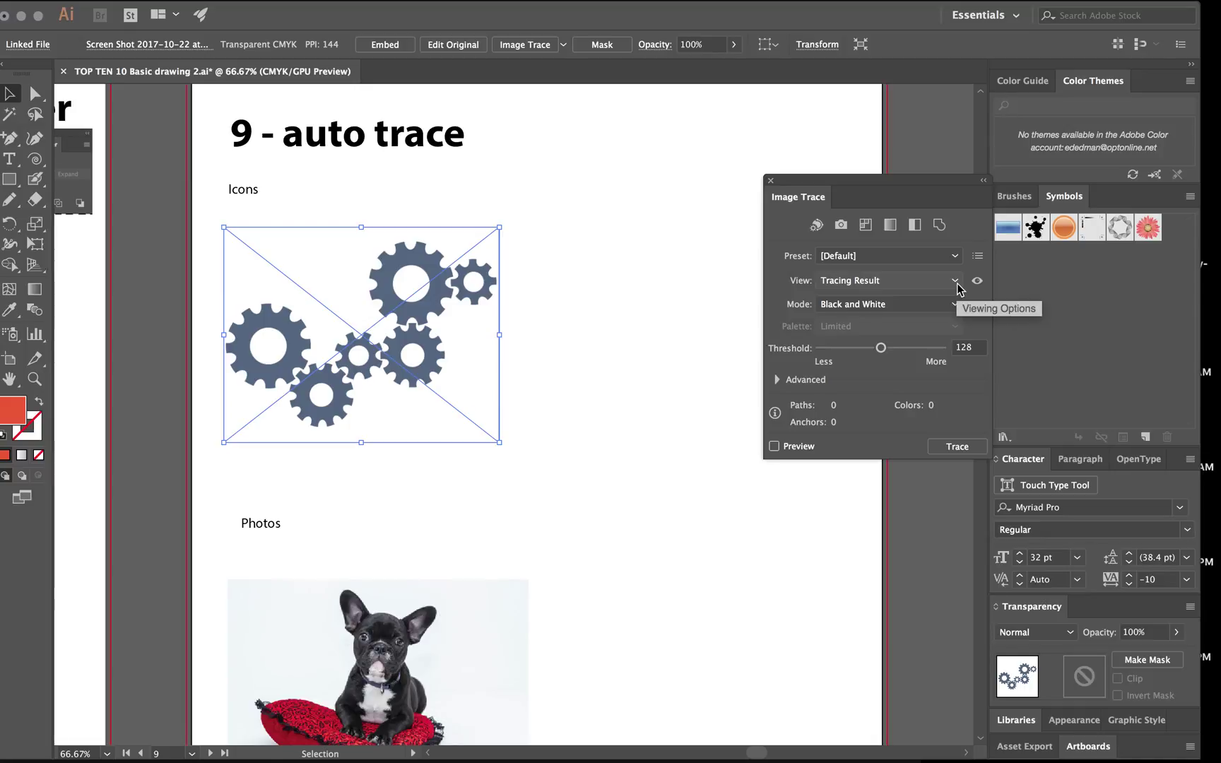
pyautogui.click(956, 448)
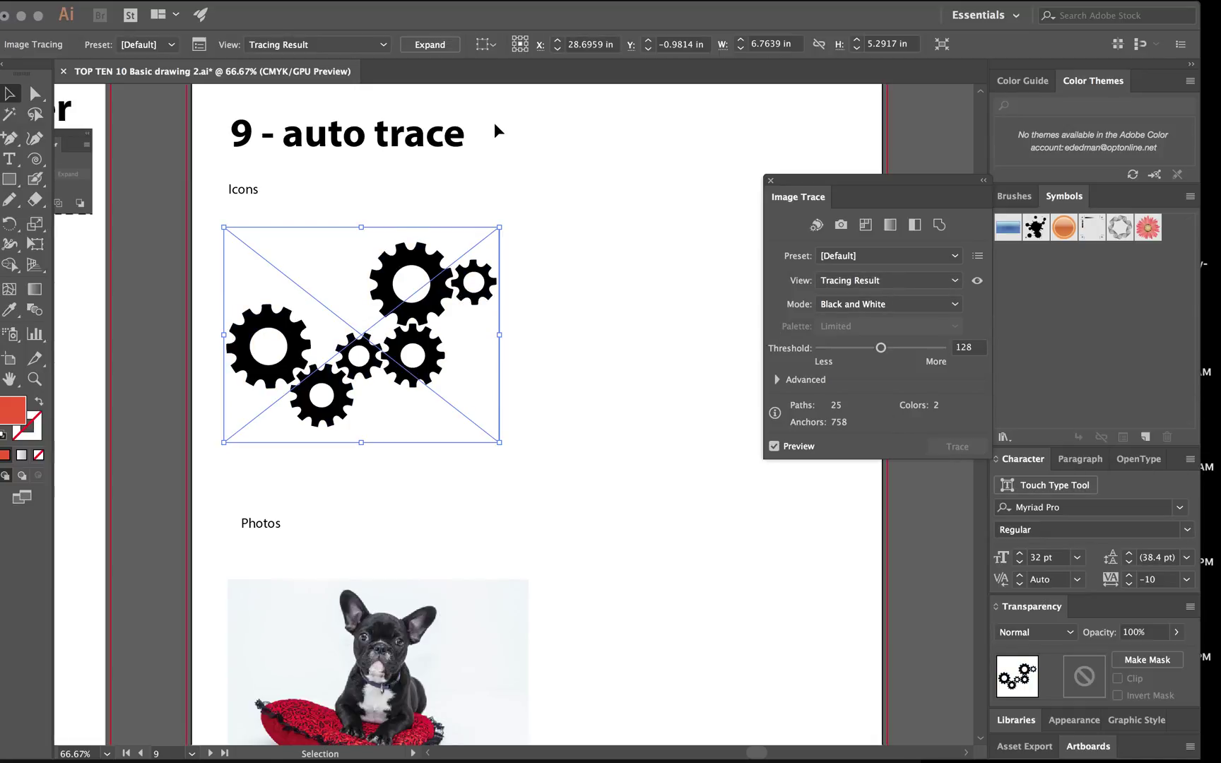
# - Expand the traced gears into vector paths, ungroup them and deselect the artwork
pyautogui.click(430, 45)
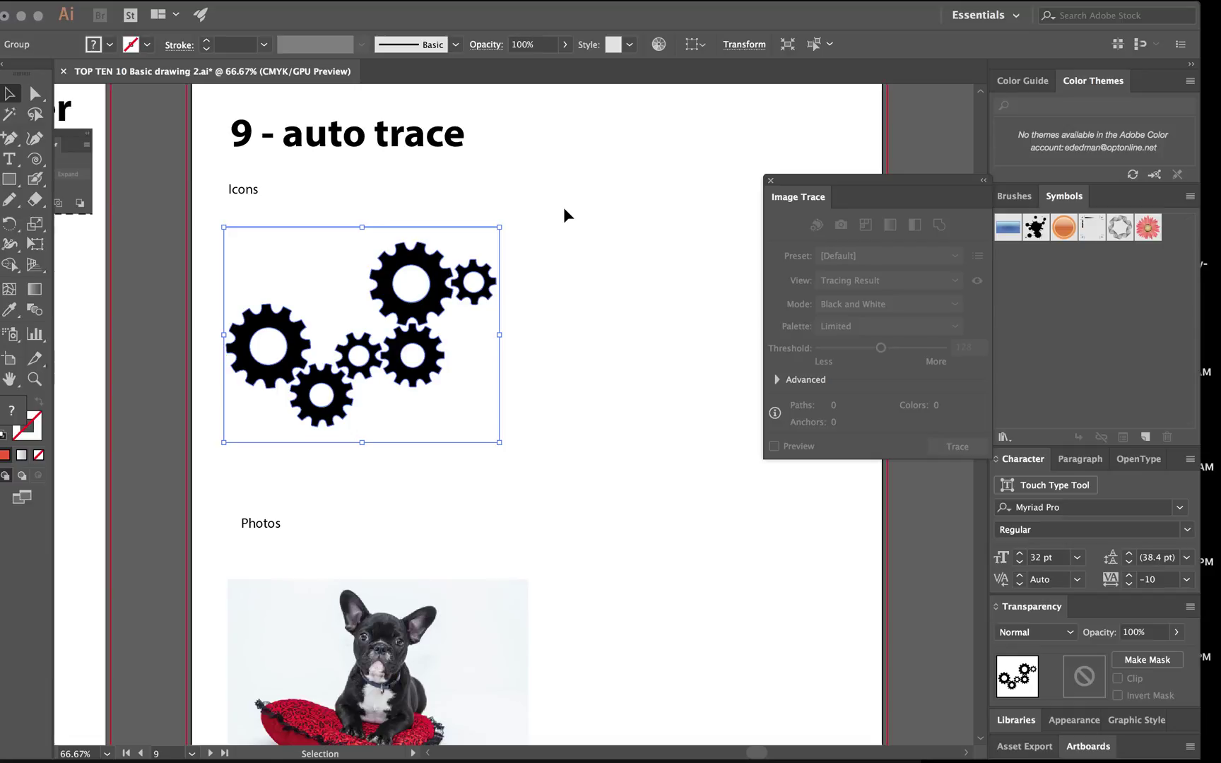
pyautogui.press('super+shift+g')
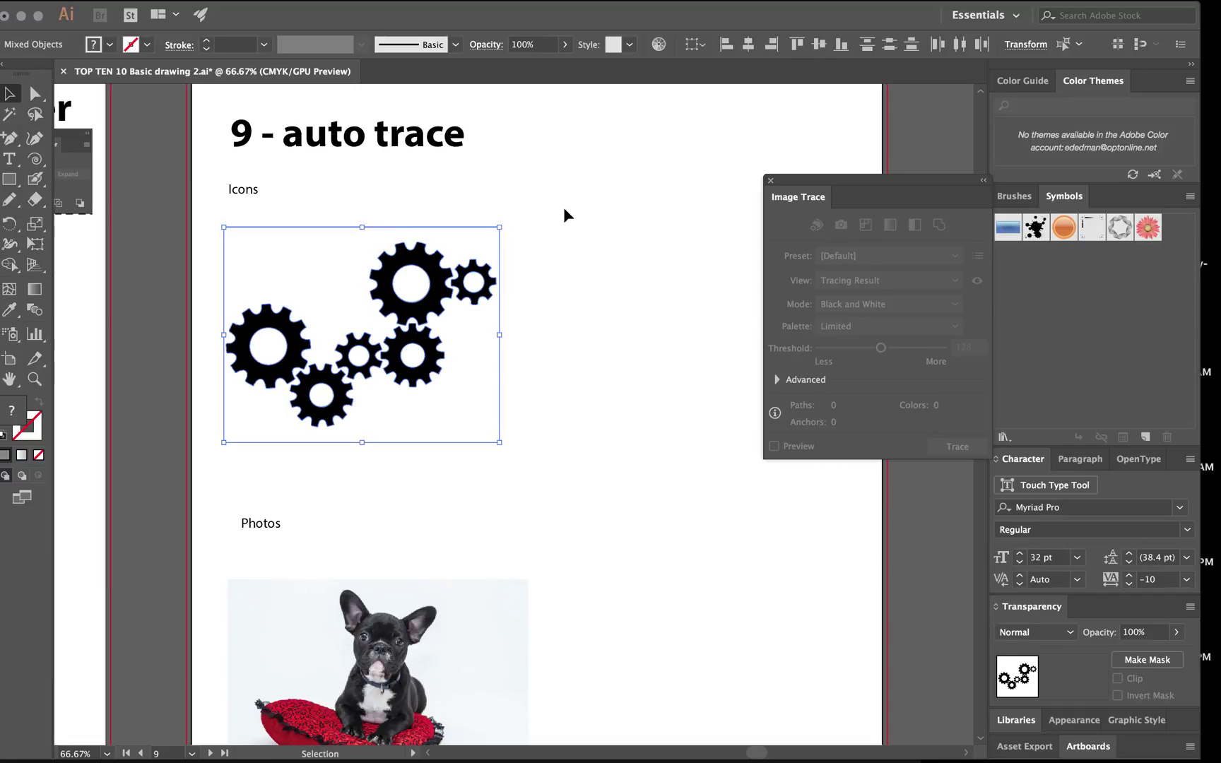
pyautogui.click(233, 10)
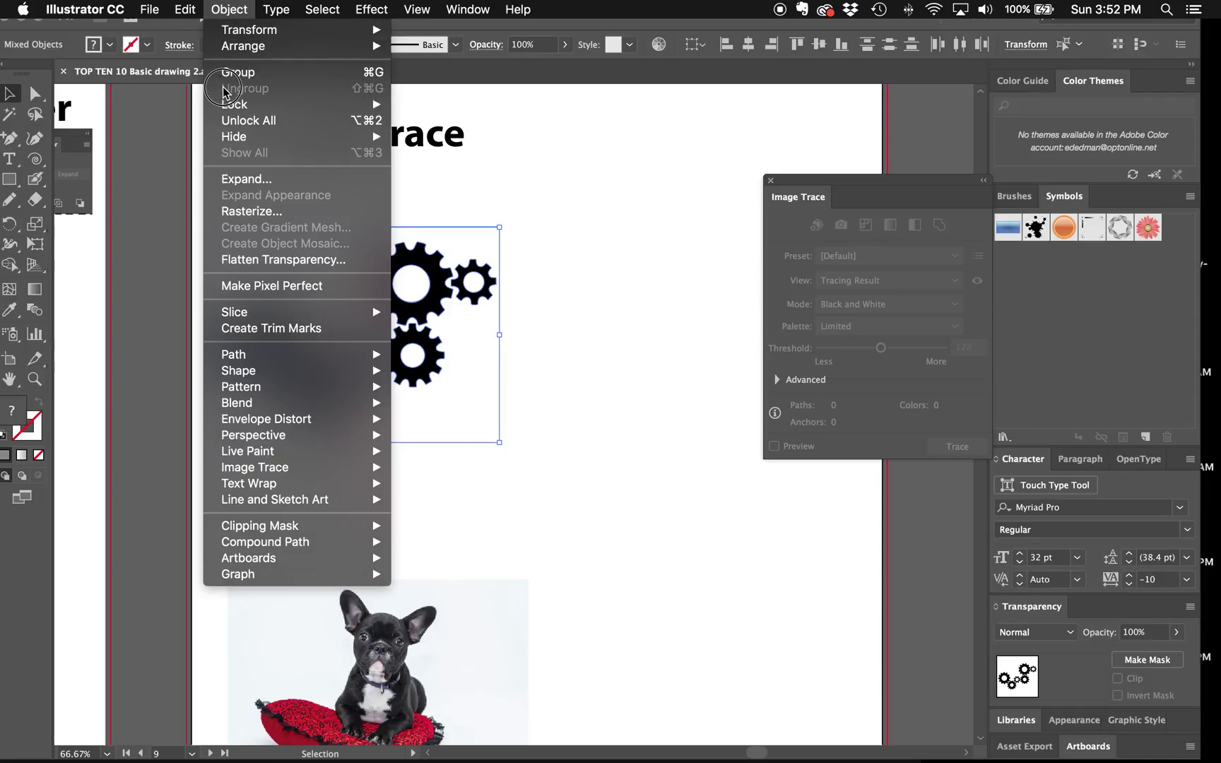
pyautogui.click(595, 163)
pyautogui.click(643, 180)
pyautogui.click(471, 245)
# - Draw a red rectangle without stroke covering the whole gears artwork under Icons and send it to the back
pyautogui.click(9, 179)
pyautogui.moveTo(187, 210); pyautogui.dragTo(592, 478)
pyautogui.click(111, 45)
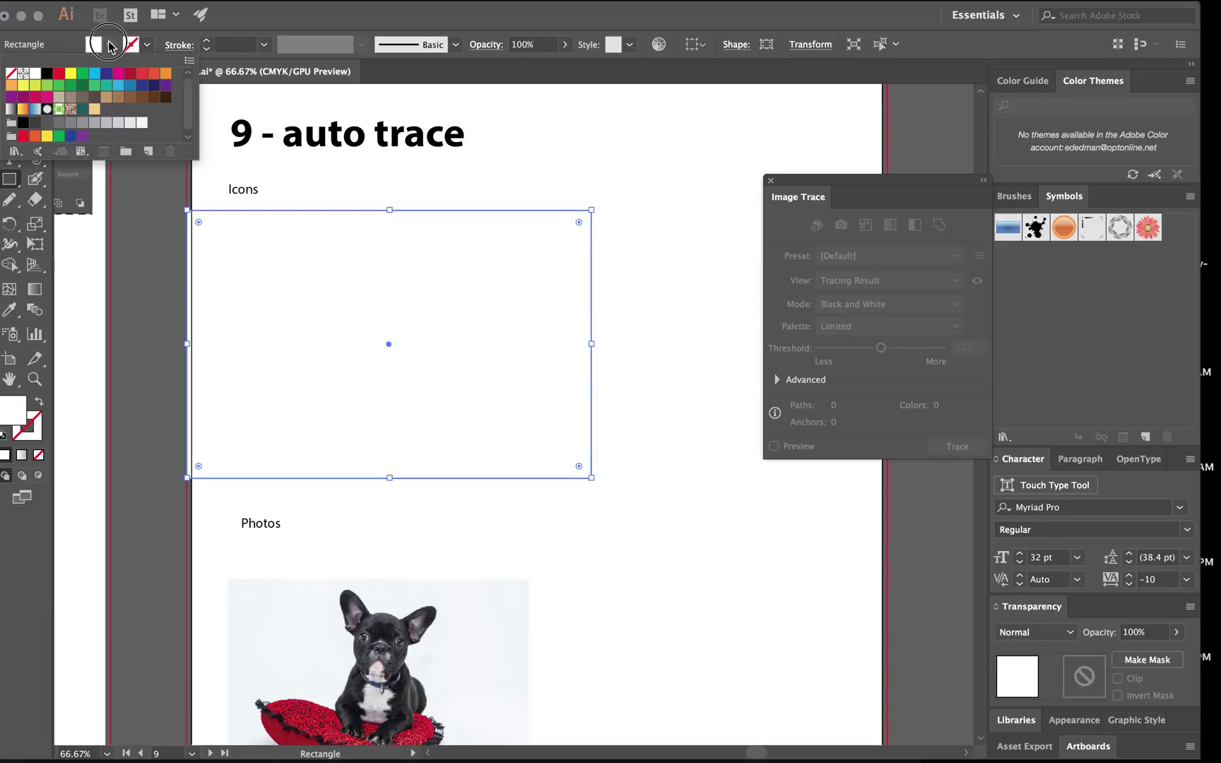
pyautogui.click(59, 74)
pyautogui.press('Escape')
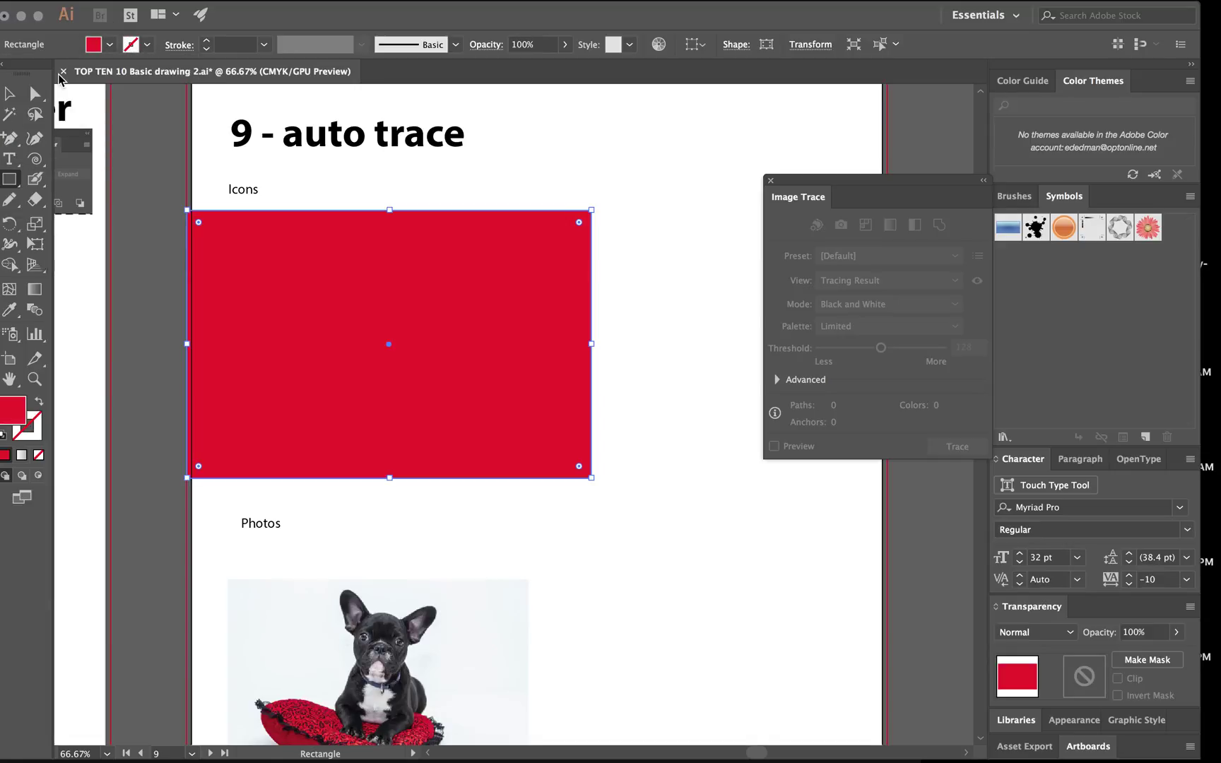
pyautogui.click(9, 94)
pyautogui.hotkey('ctrl', 'shift', '[')
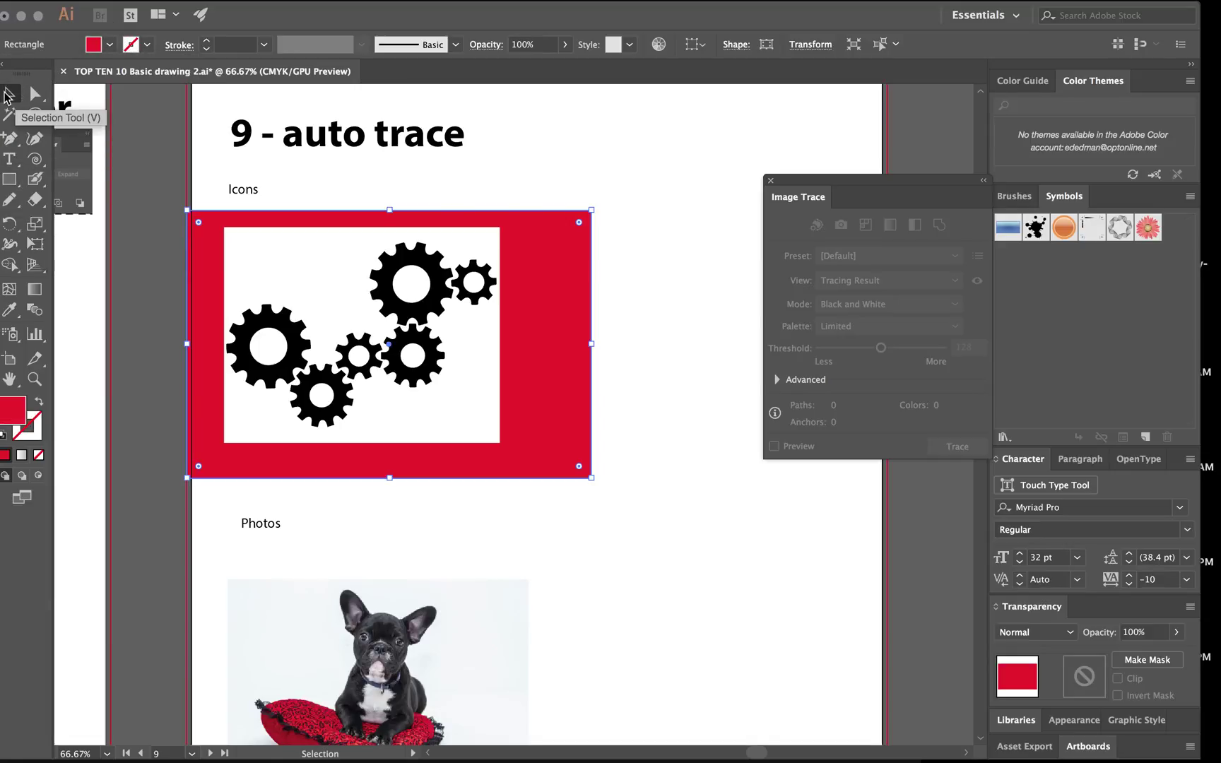
pyautogui.click(618, 201)
# - Delete the white background shape and the white centres of all six gears
pyautogui.click(461, 241)
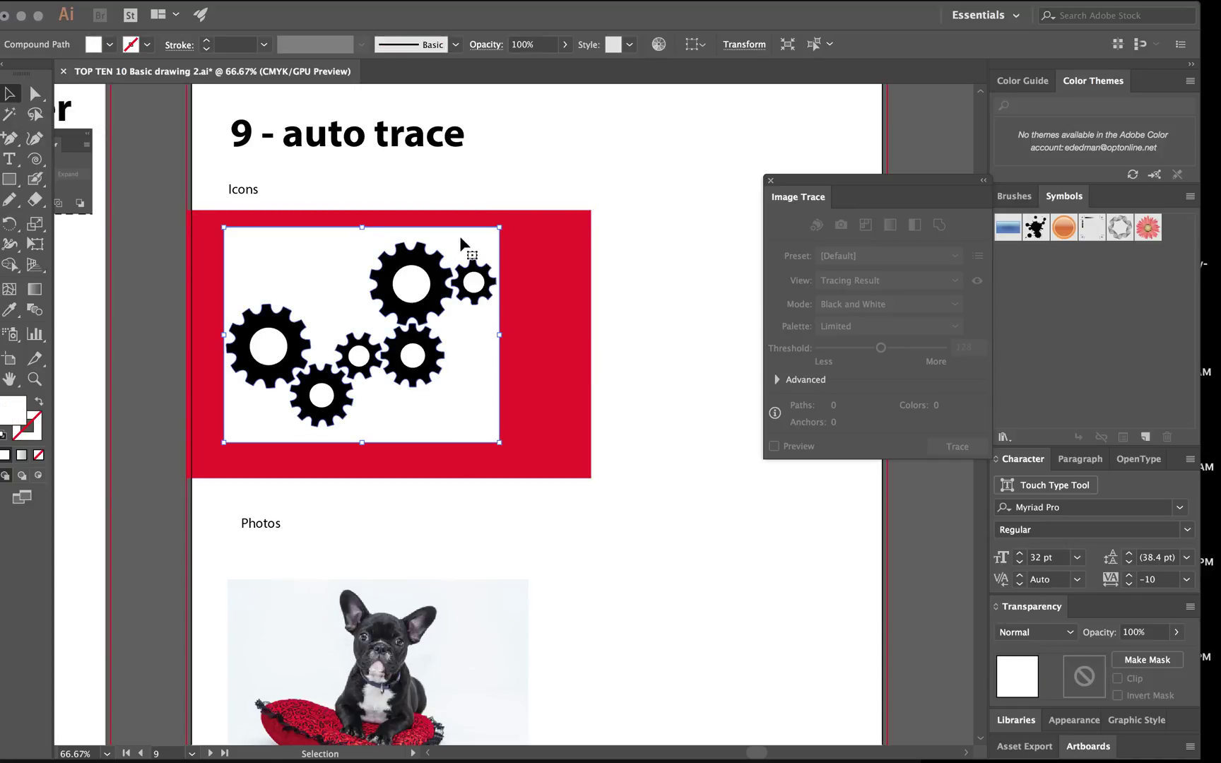
pyautogui.press('Delete')
pyautogui.click(409, 283)
pyautogui.press('Delete')
pyautogui.click(475, 285)
pyautogui.press('Delete')
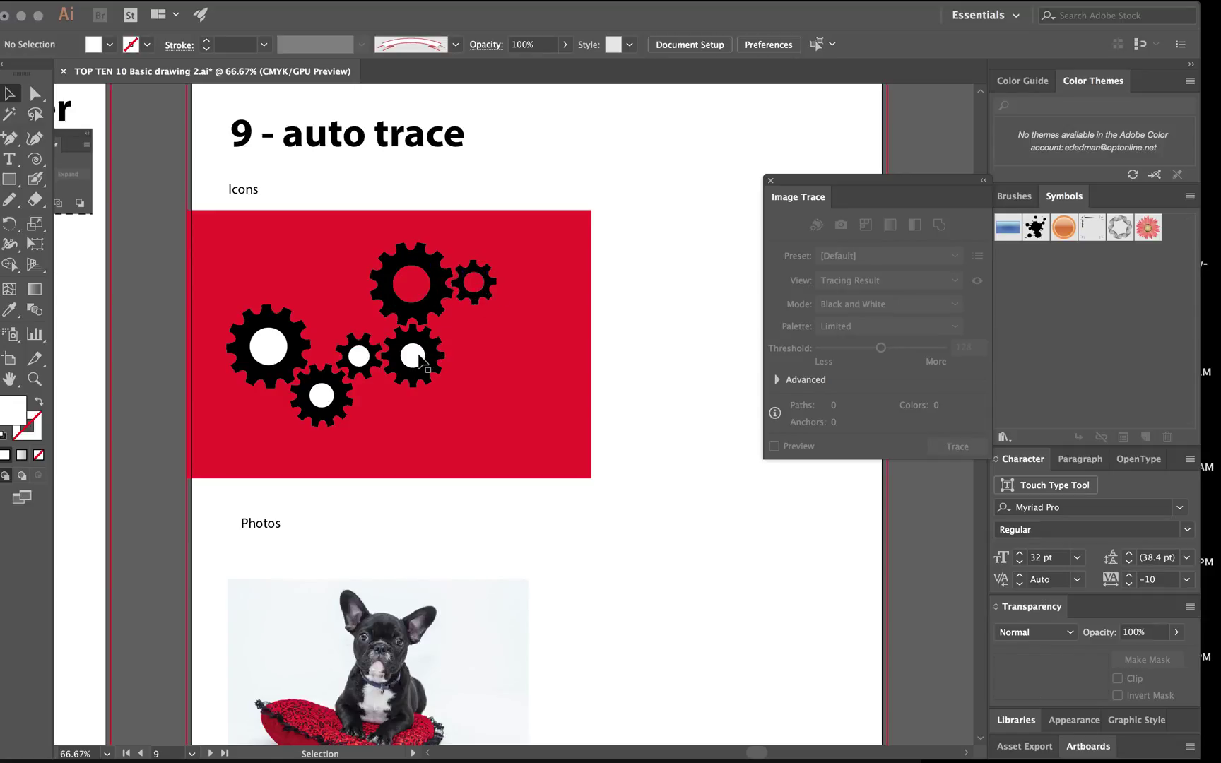
pyautogui.click(358, 357)
pyautogui.press('Delete')
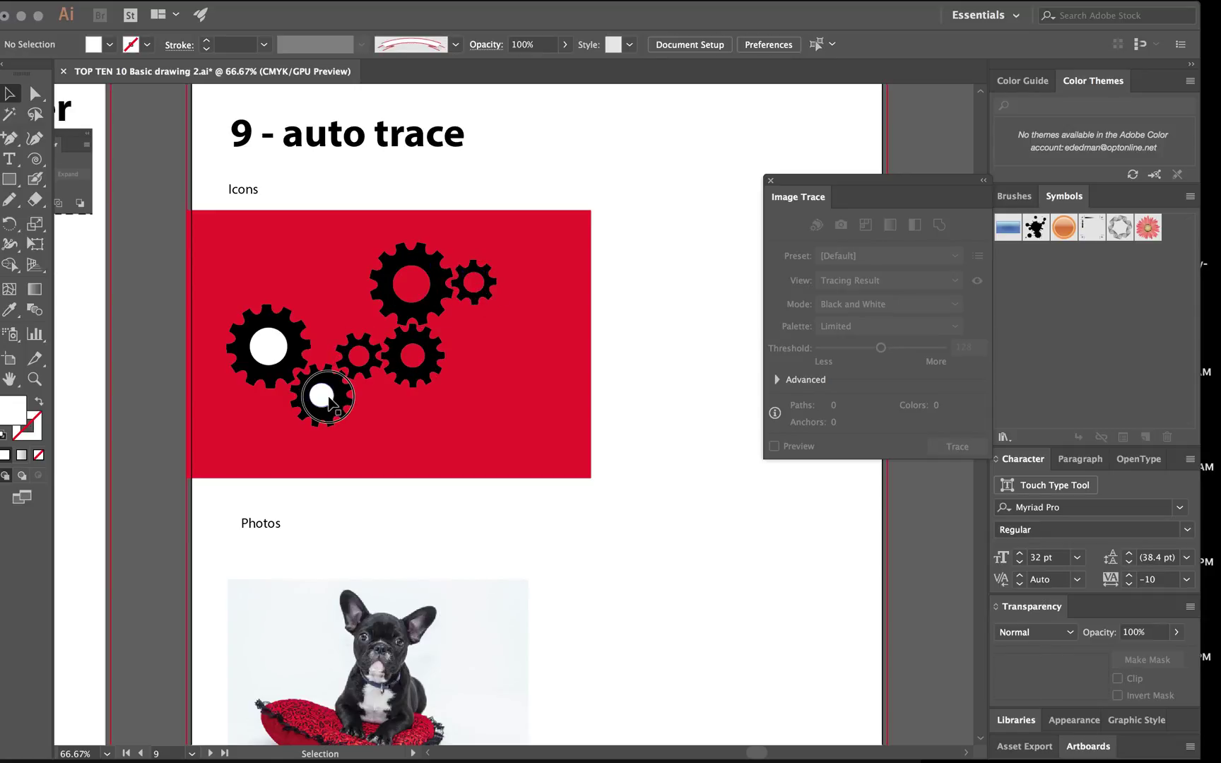
pyautogui.click(321, 396)
pyautogui.press('Delete')
pyautogui.click(261, 347)
pyautogui.press('Delete')
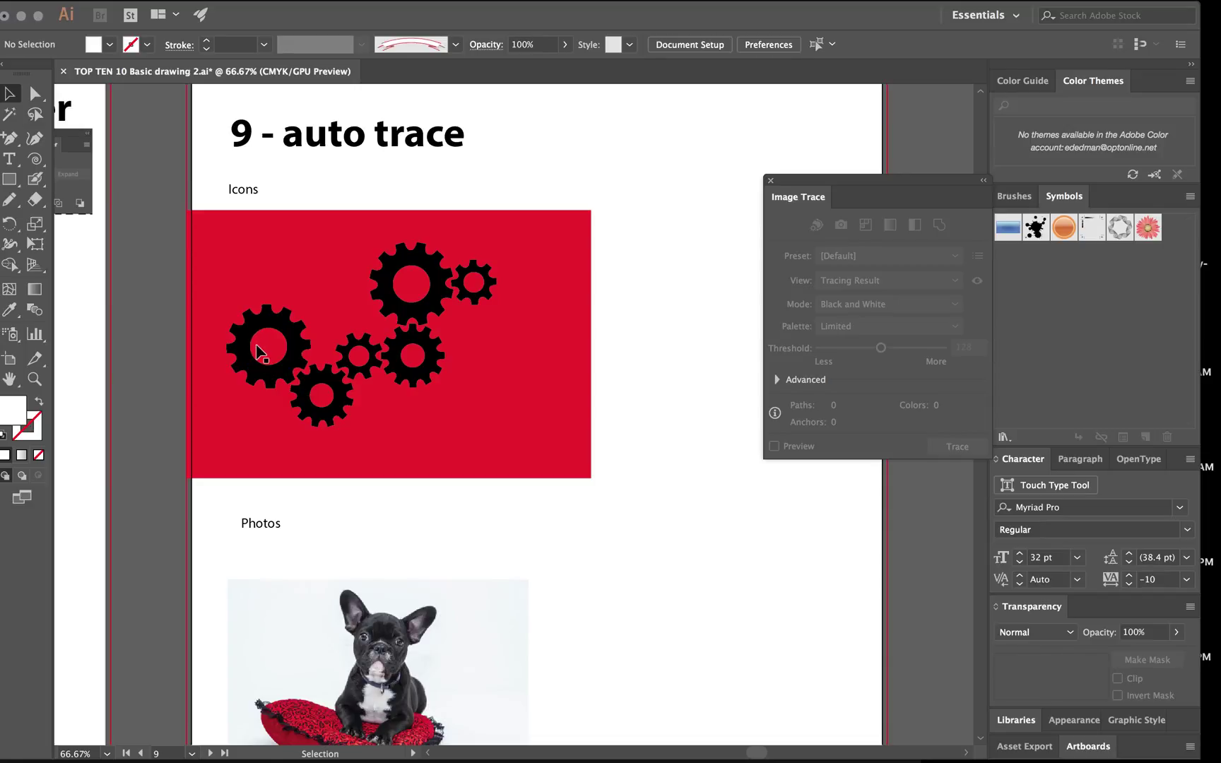
# - Move the small end gear and the large upper gear to the right, apart from the other gears on the red rectangle
pyautogui.scroll(-3, 263, 349)
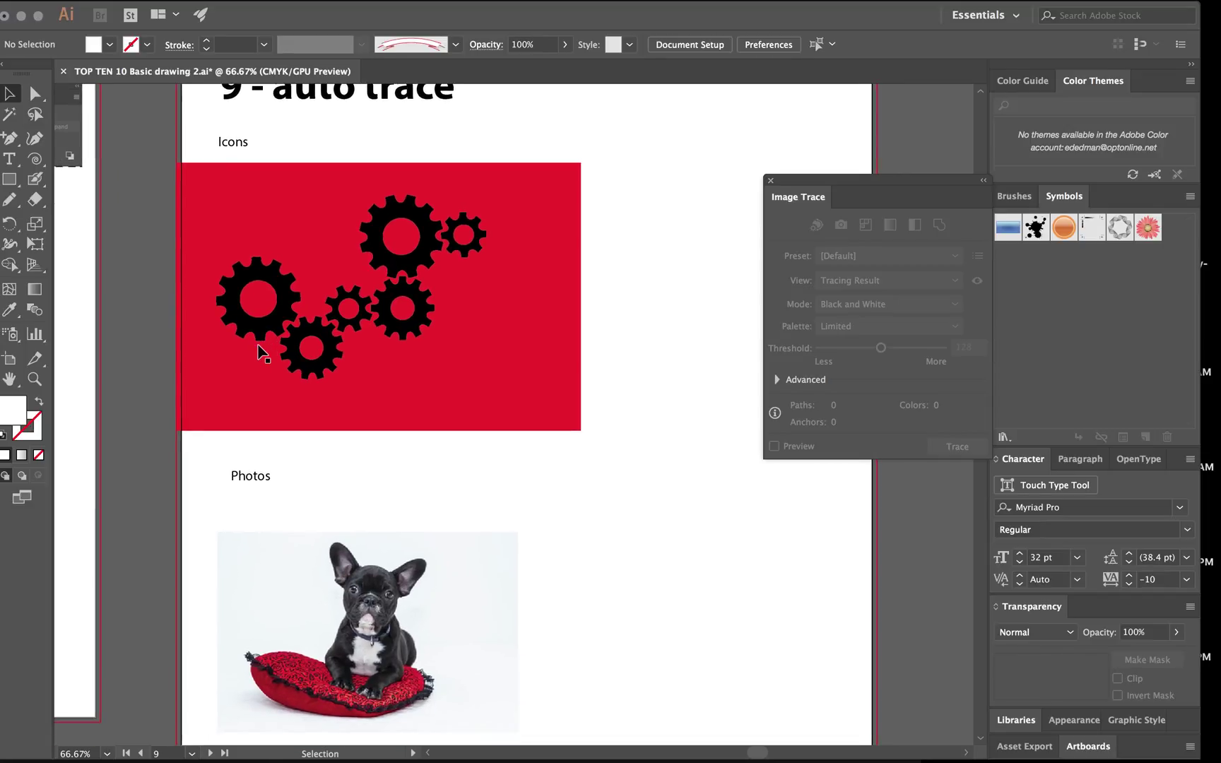
pyautogui.click(556, 377)
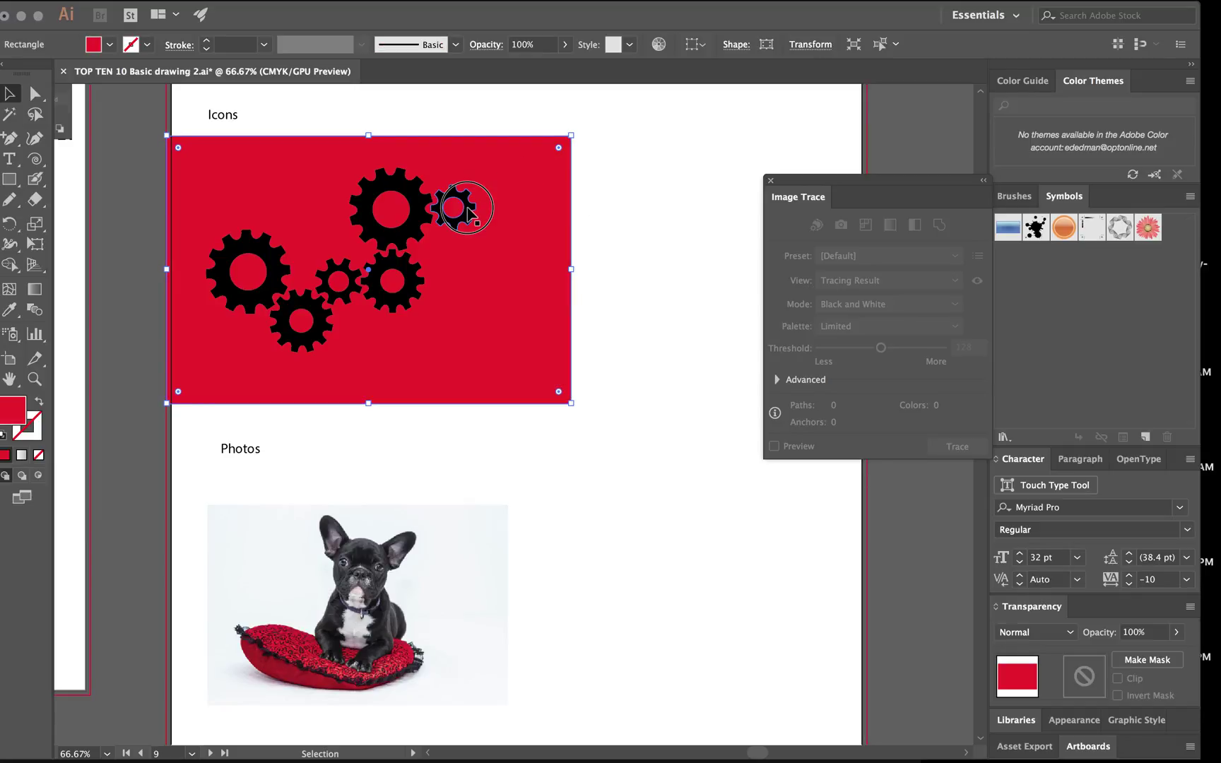
pyautogui.click(475, 209)
pyautogui.moveTo(475, 209); pyautogui.dragTo(553, 259)
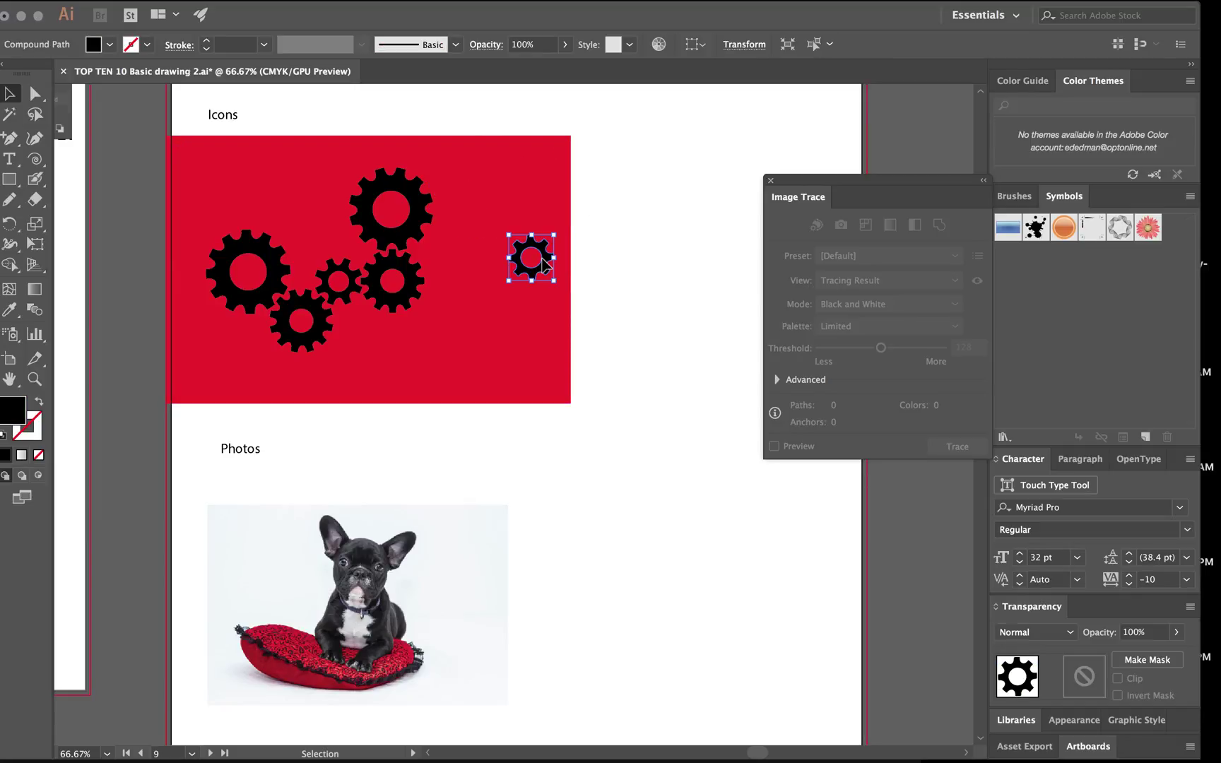
pyautogui.moveTo(420, 212); pyautogui.dragTo(490, 225)
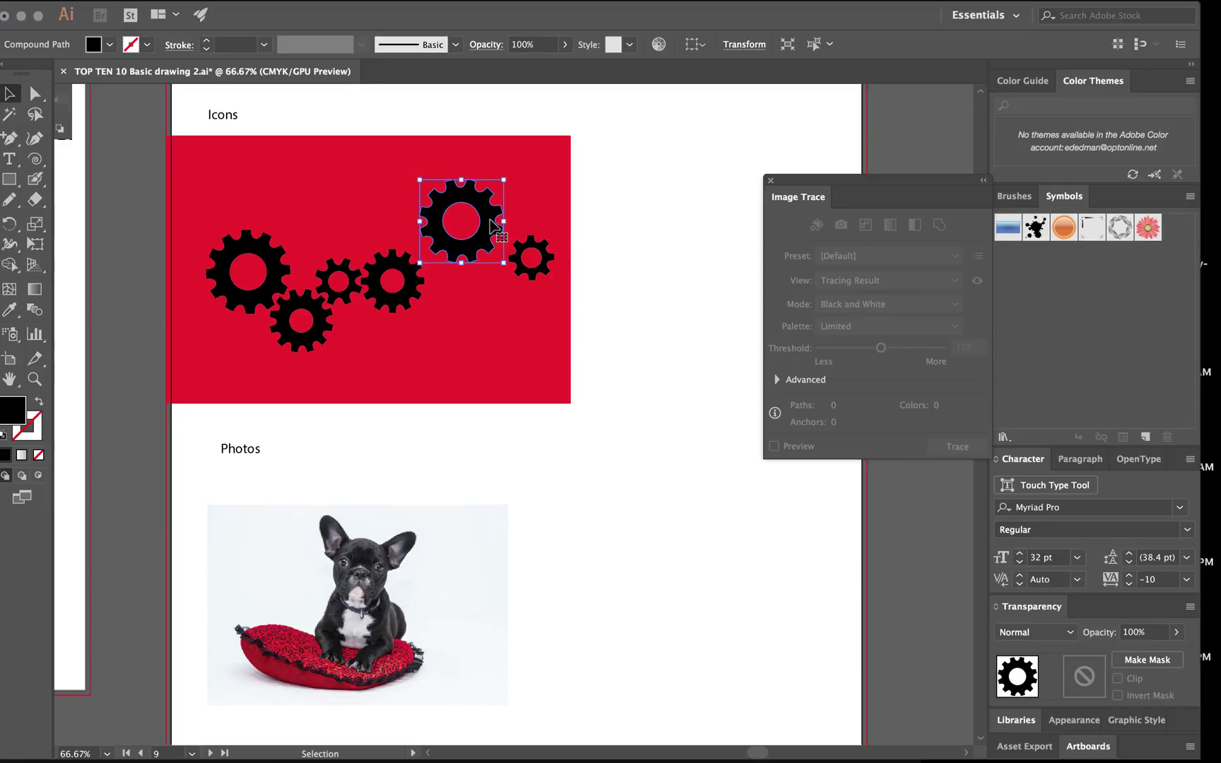
# - Draw a rounded square on the blank area beside the red rectangle and fill it with red
pyautogui.hscroll(5, 542, 268)
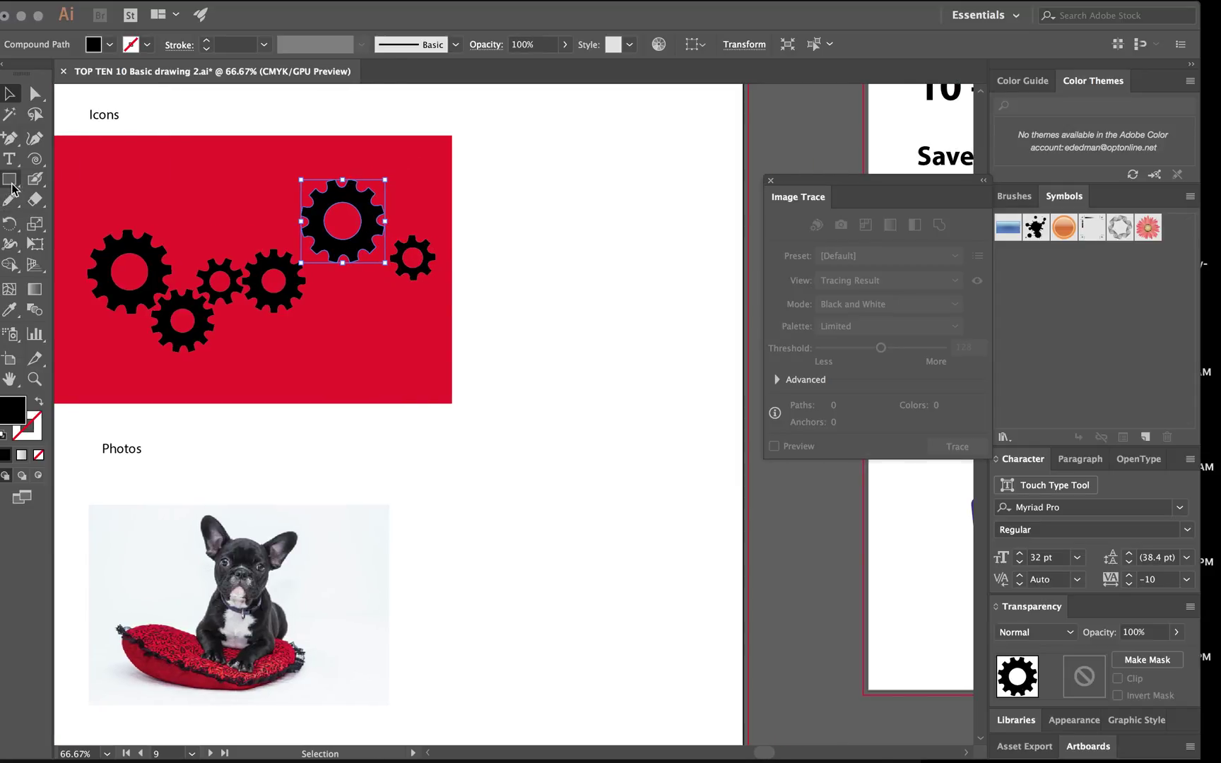
pyautogui.moveTo(9, 179); pyautogui.dragTo(68, 198)
pyautogui.moveTo(495, 203); pyautogui.dragTo(618, 326)
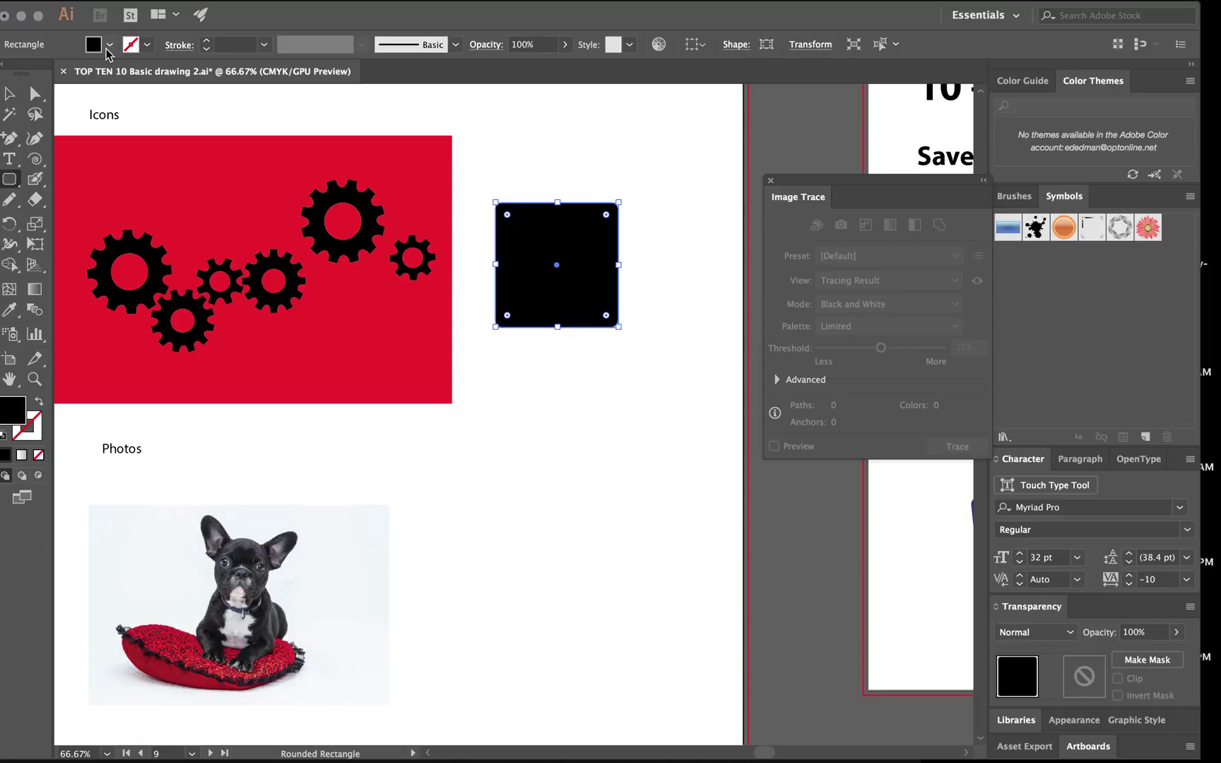
pyautogui.click(109, 45)
pyautogui.click(61, 73)
# - Move the large upper gear onto the red rounded square and shrink the square slightly from its lower-left corner to fit around it
pyautogui.press('v')
pyautogui.moveTo(319, 208); pyautogui.dragTo(528, 244)
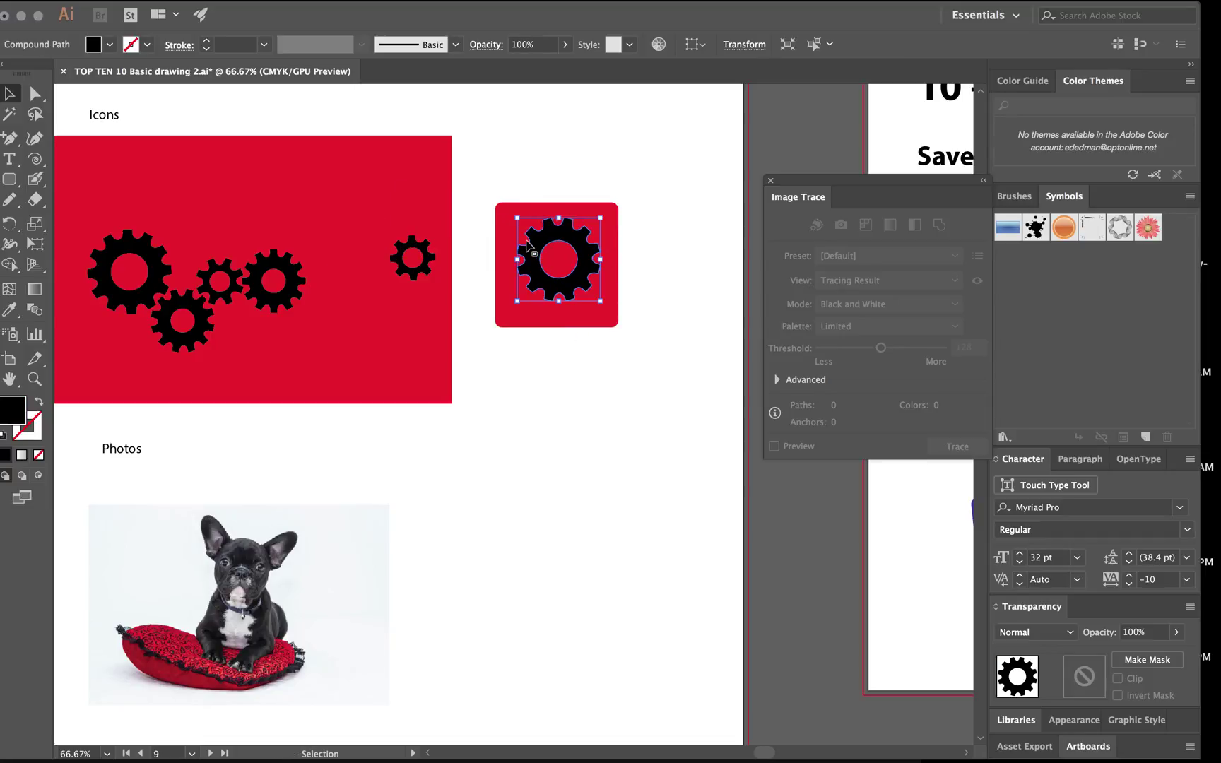
pyautogui.click(574, 343)
pyautogui.click(573, 320)
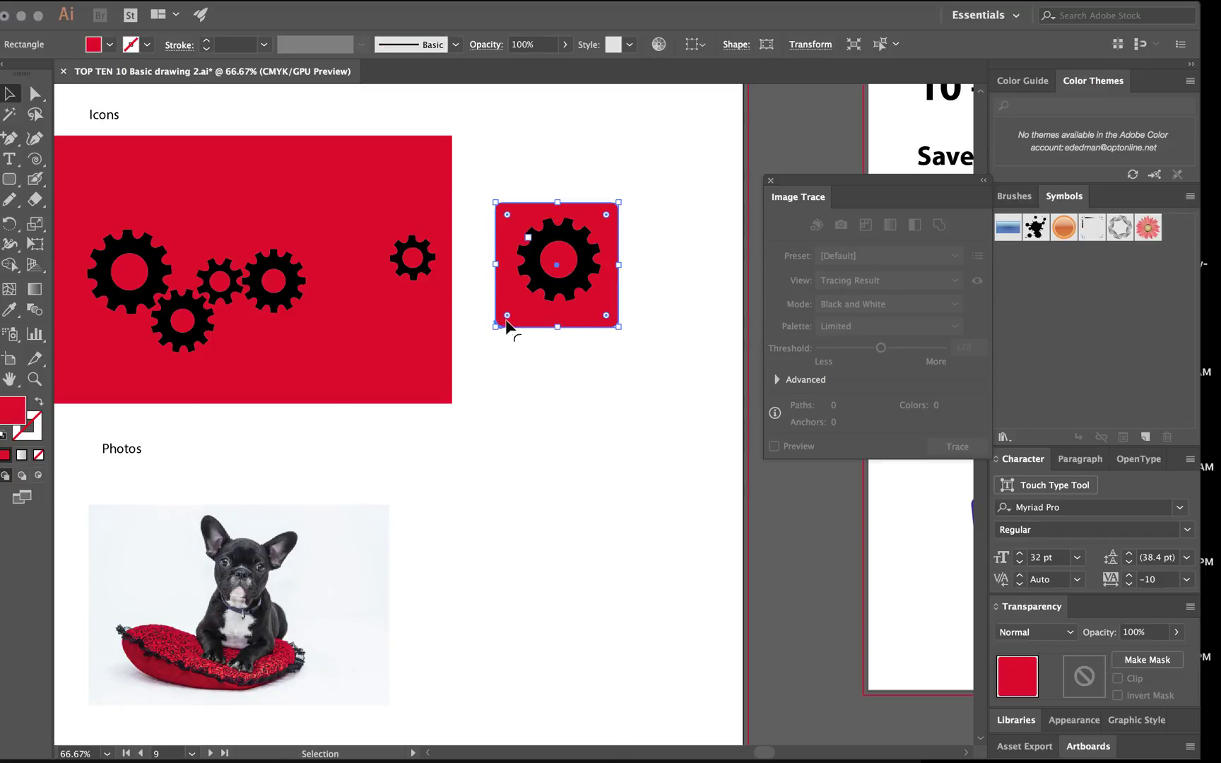
pyautogui.moveTo(498, 327); pyautogui.dragTo(504, 315)
pyautogui.click(545, 442)
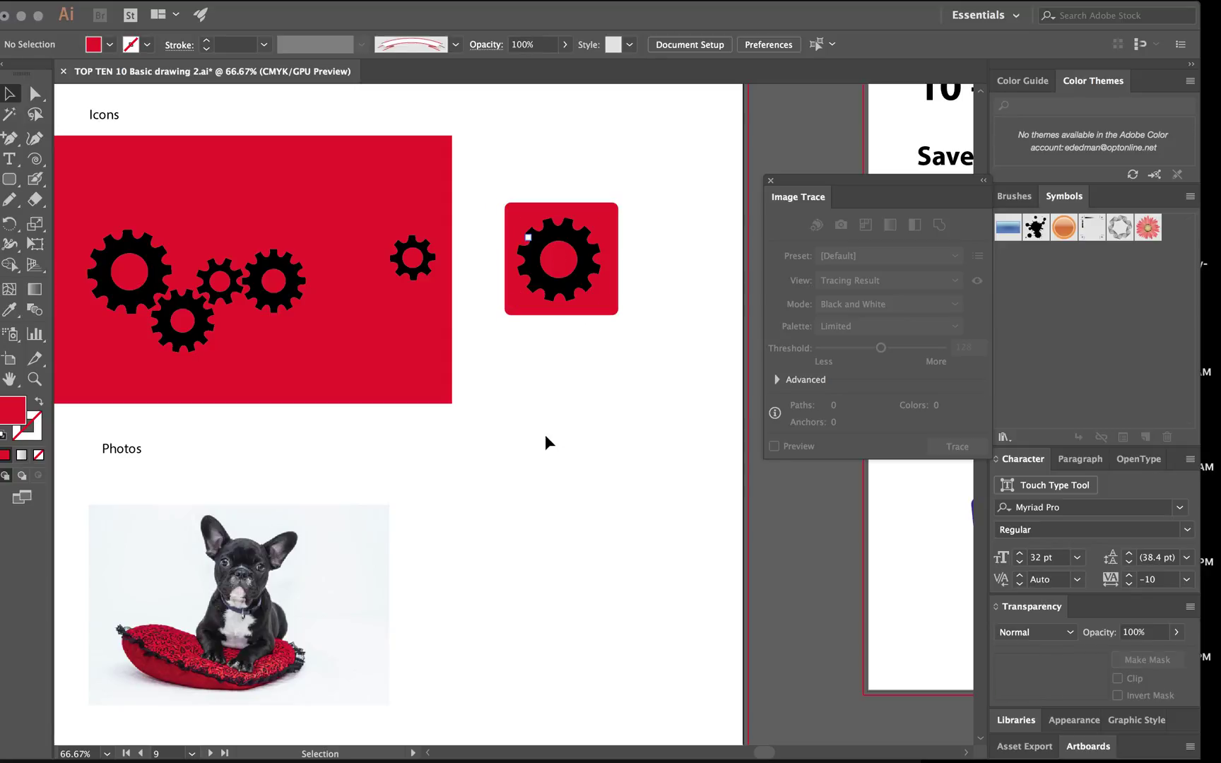
# - Trace the linked bulldog puppy photo under Photos with the High Fidelity Photo preset and expand the tracing
pyautogui.hscroll(-3, 545, 441)
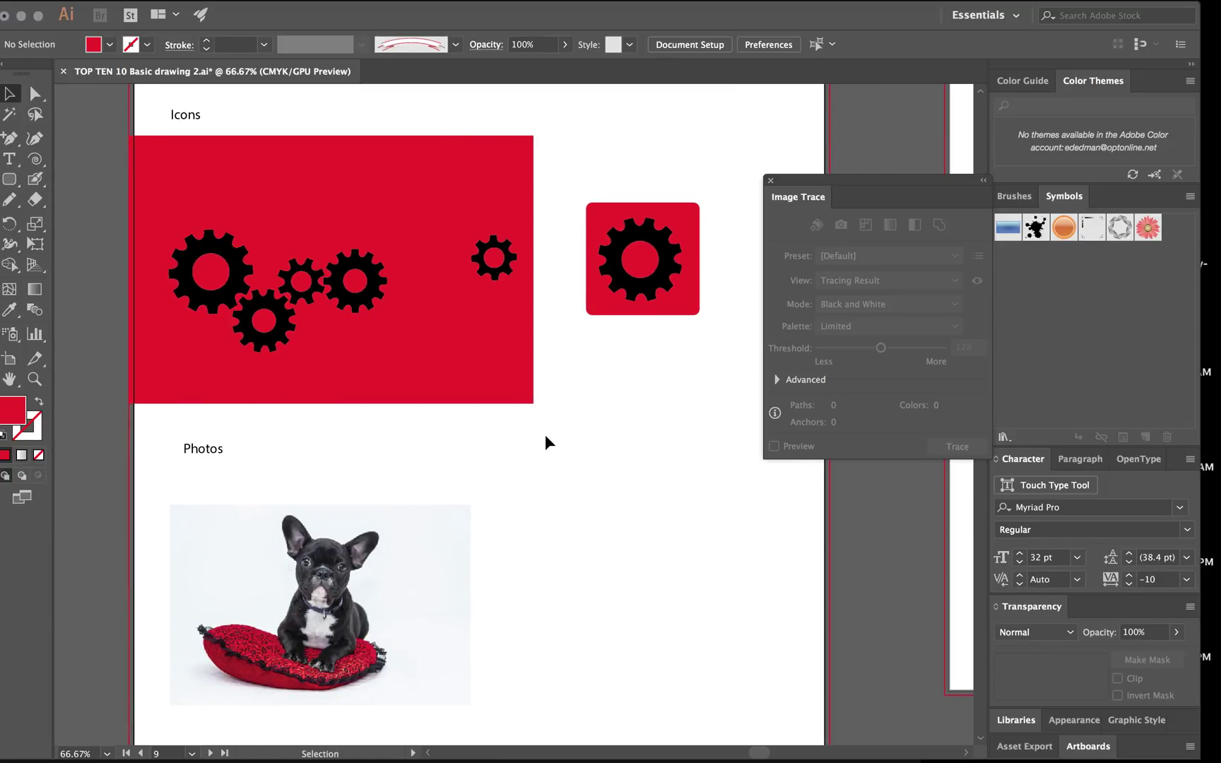
pyautogui.scroll(-5, 545, 441)
pyautogui.hscroll(1, 545, 442)
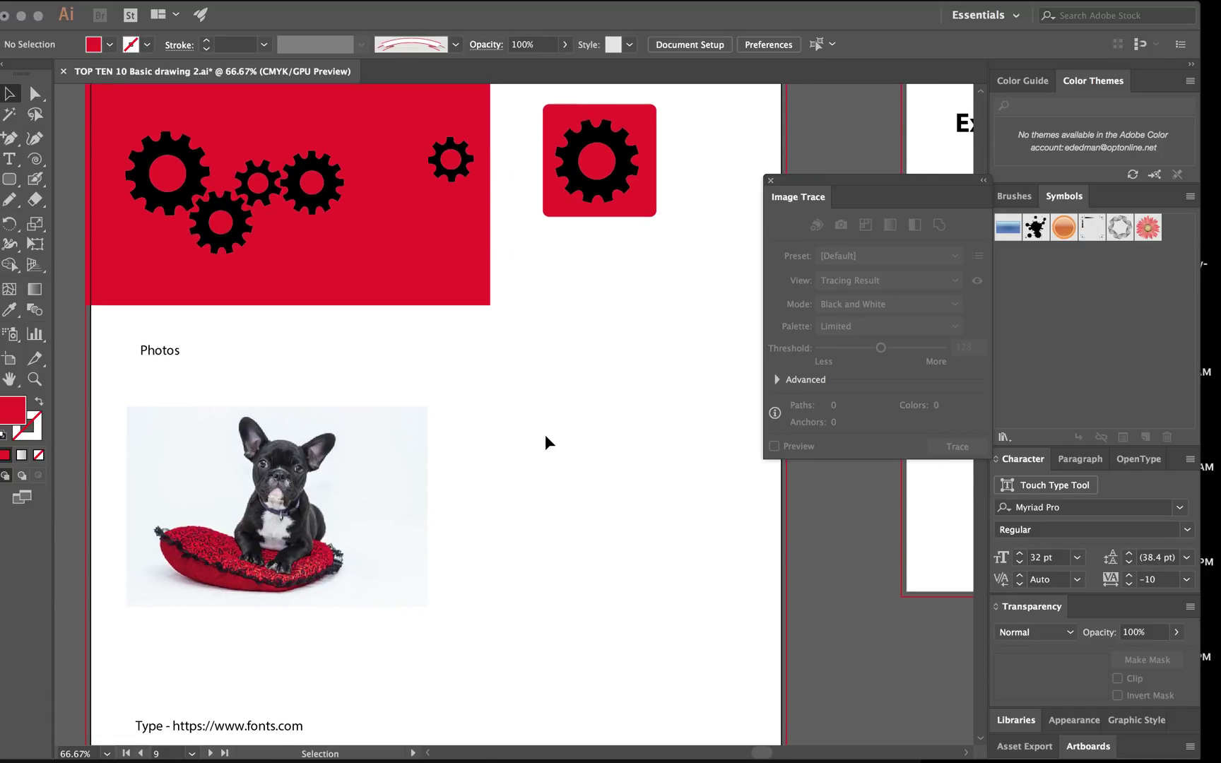
pyautogui.scroll(-1, 545, 442)
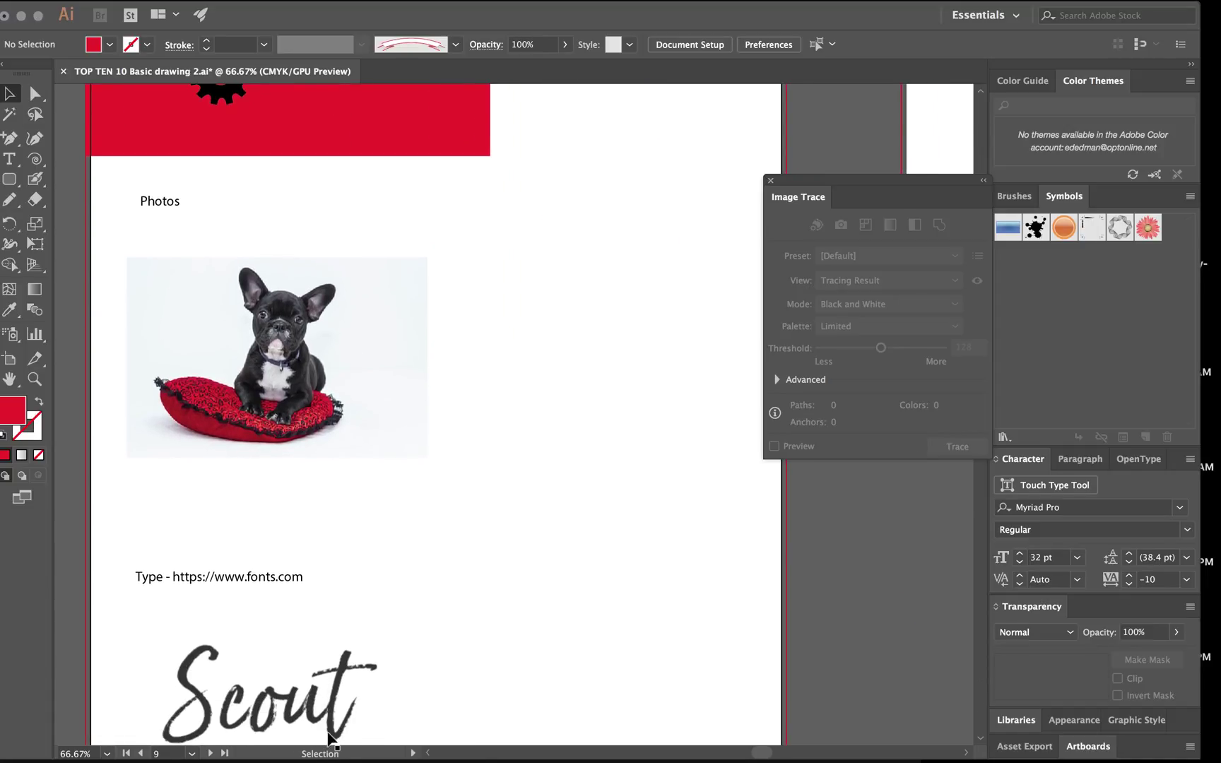
pyautogui.click(367, 320)
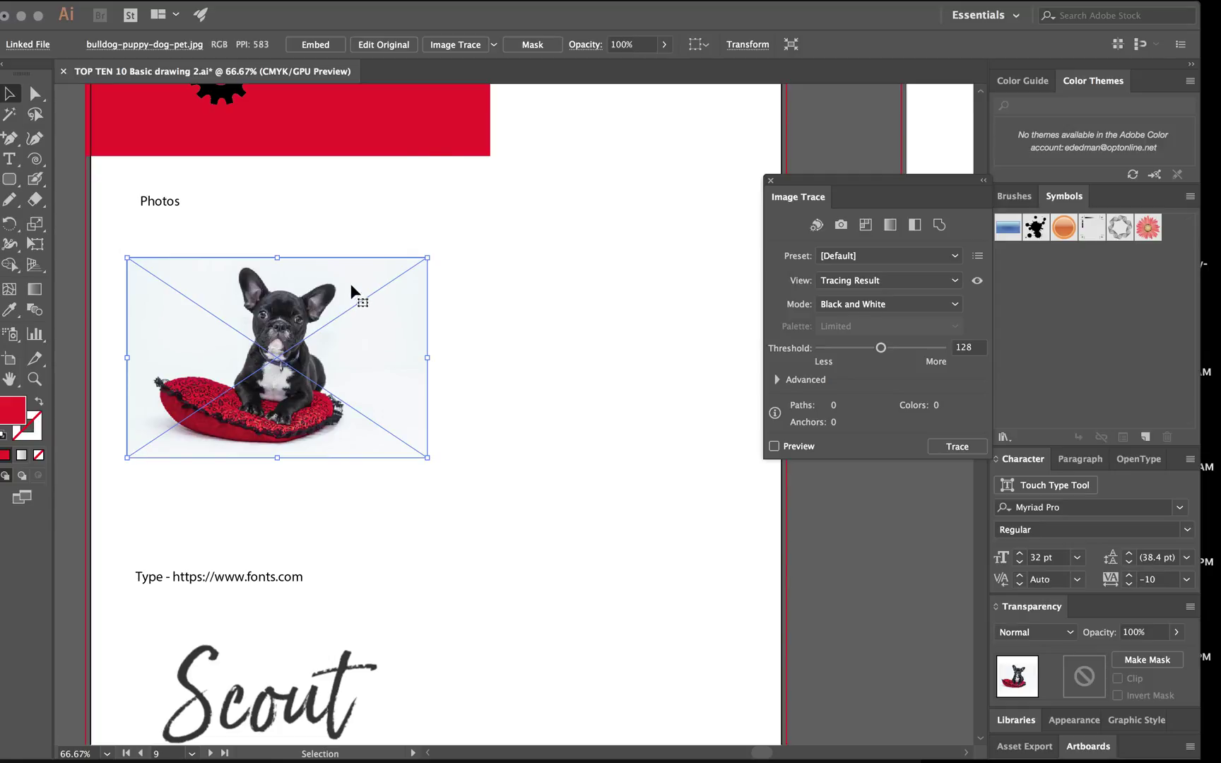
pyautogui.click(955, 305)
pyautogui.click(968, 308)
pyautogui.click(494, 44)
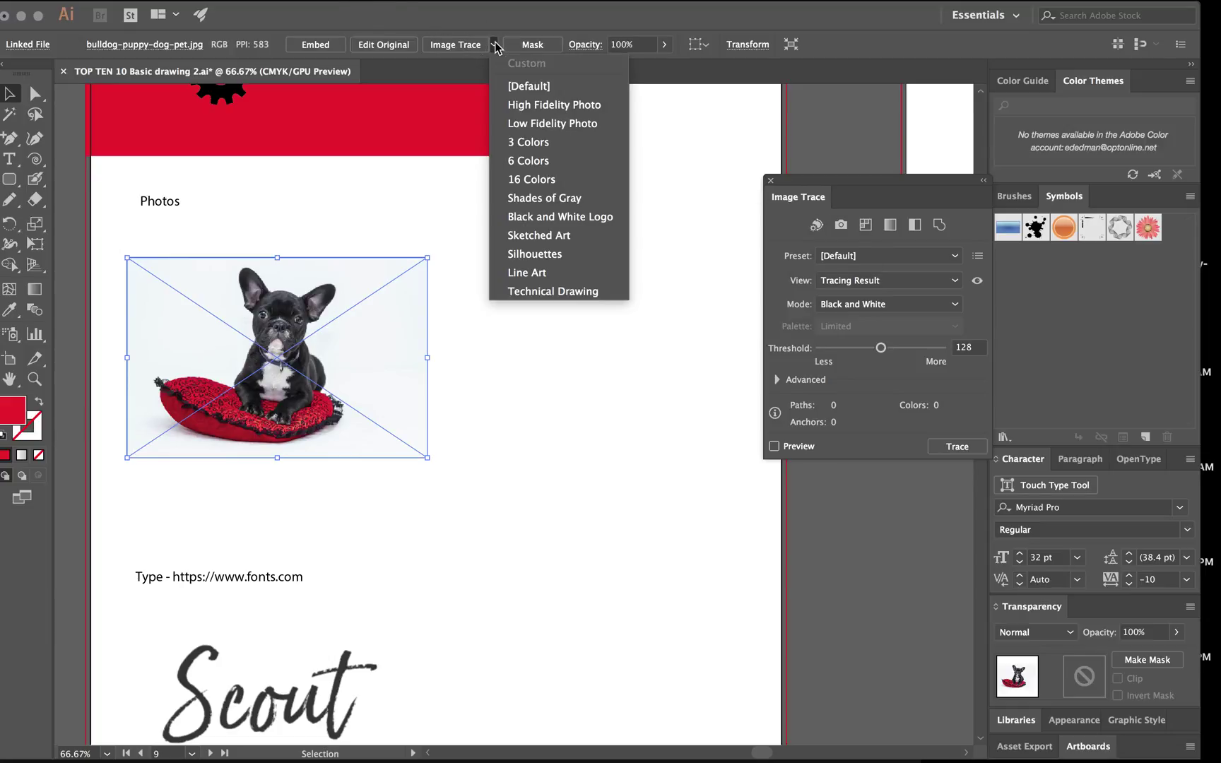
pyautogui.click(553, 107)
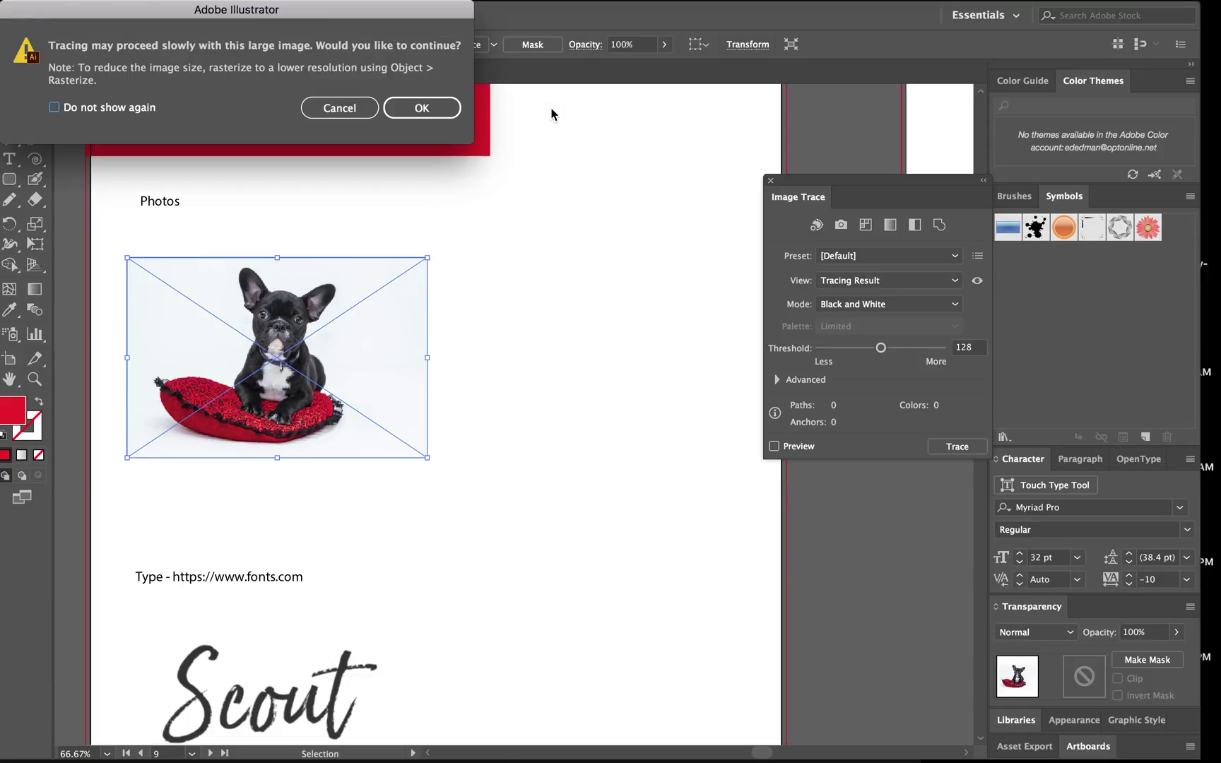
pyautogui.click(442, 109)
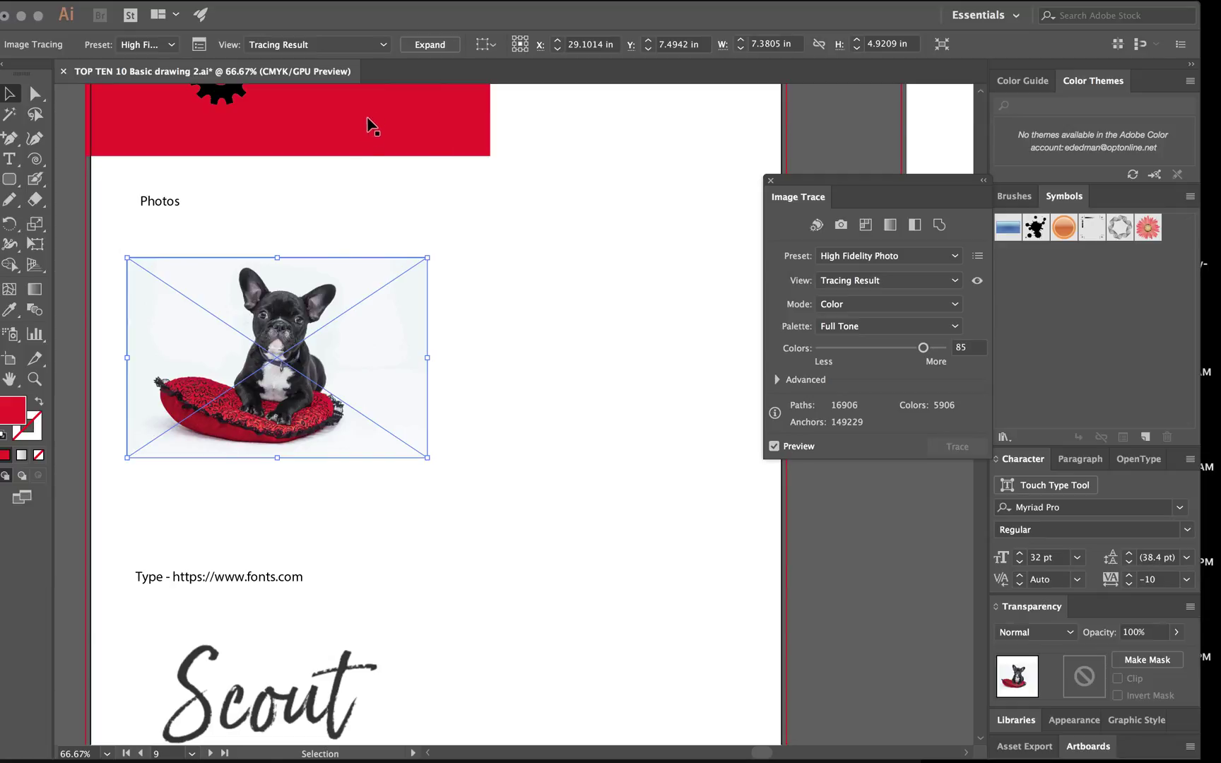
pyautogui.click(430, 44)
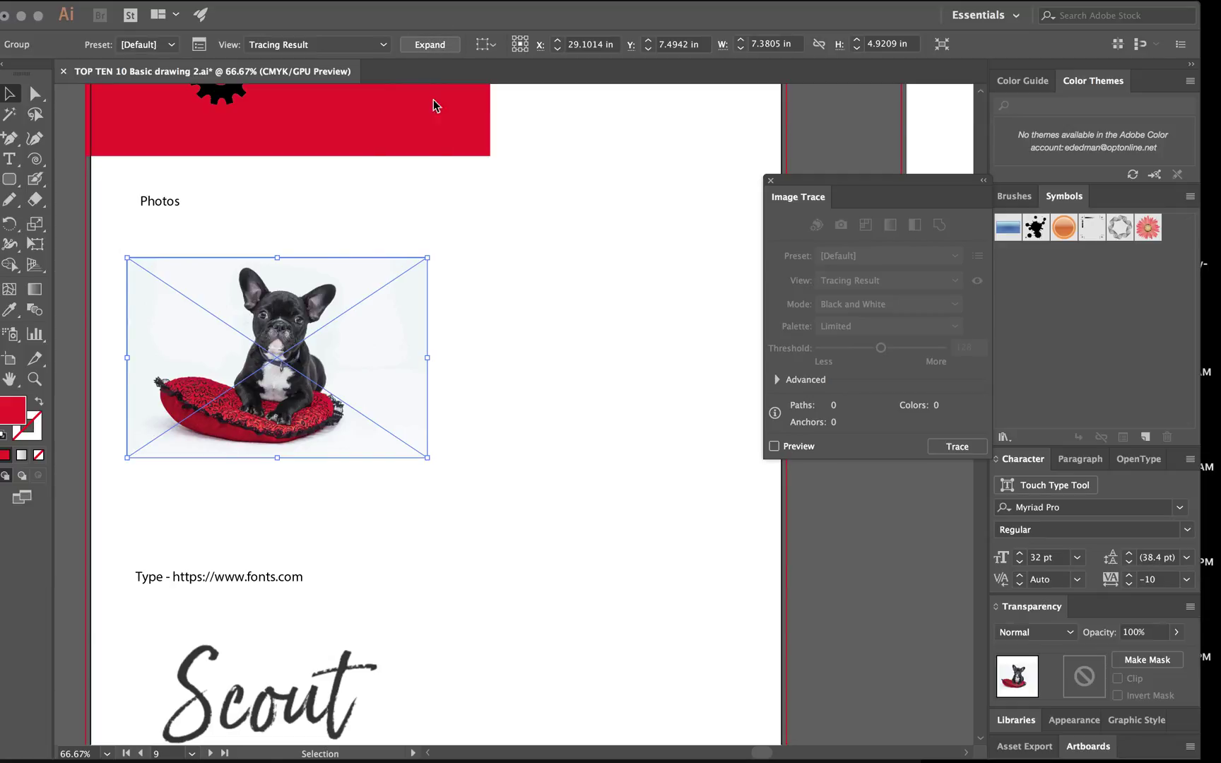
pyautogui.click(519, 286)
pyautogui.moveTo(477, 265); pyautogui.dragTo(385, 346)
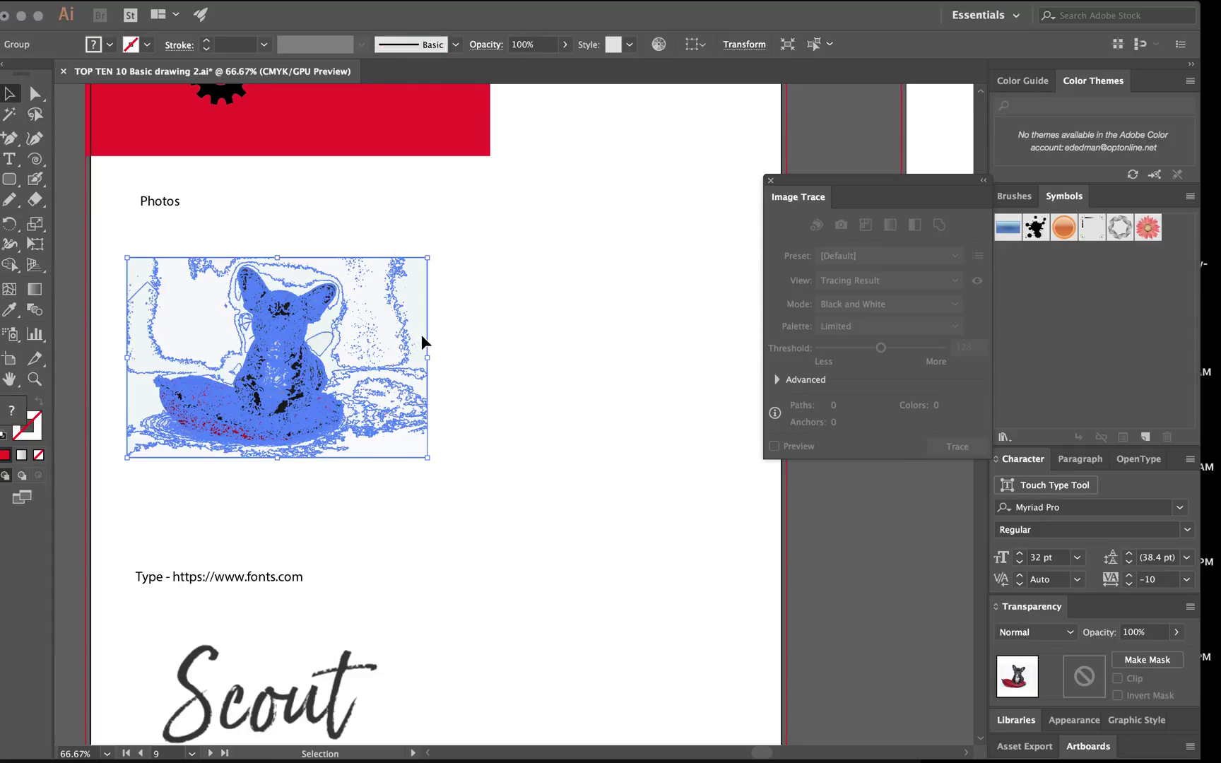
pyautogui.press('BackSpace')
pyautogui.press('a')
pyautogui.press('super+z')
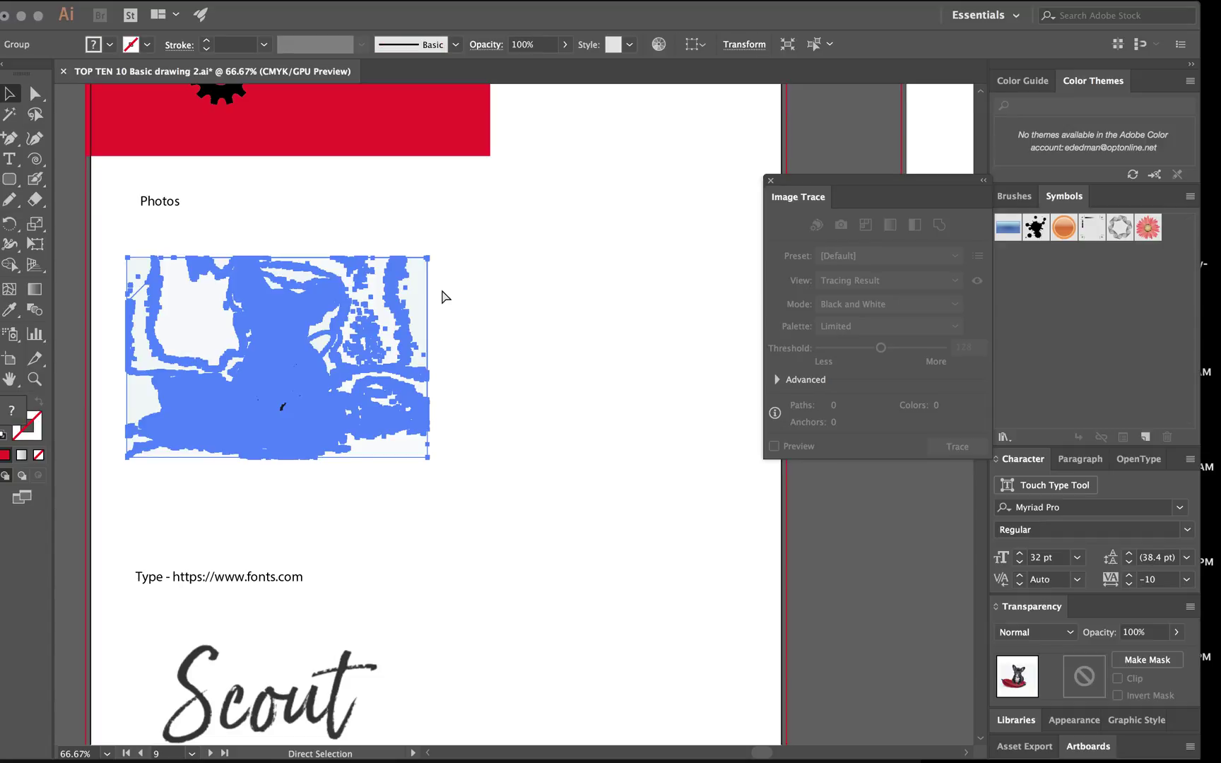
pyautogui.press('v')
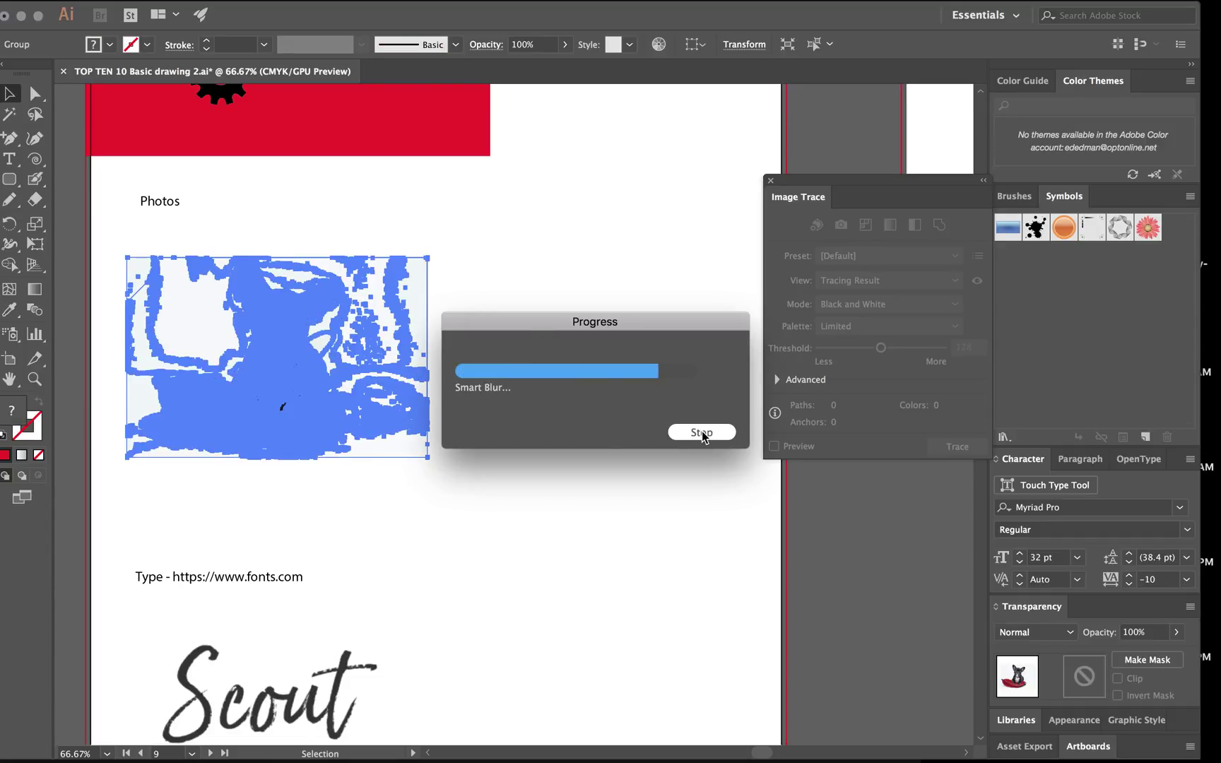
pyautogui.moveTo(431, 281); pyautogui.dragTo(463, 314)
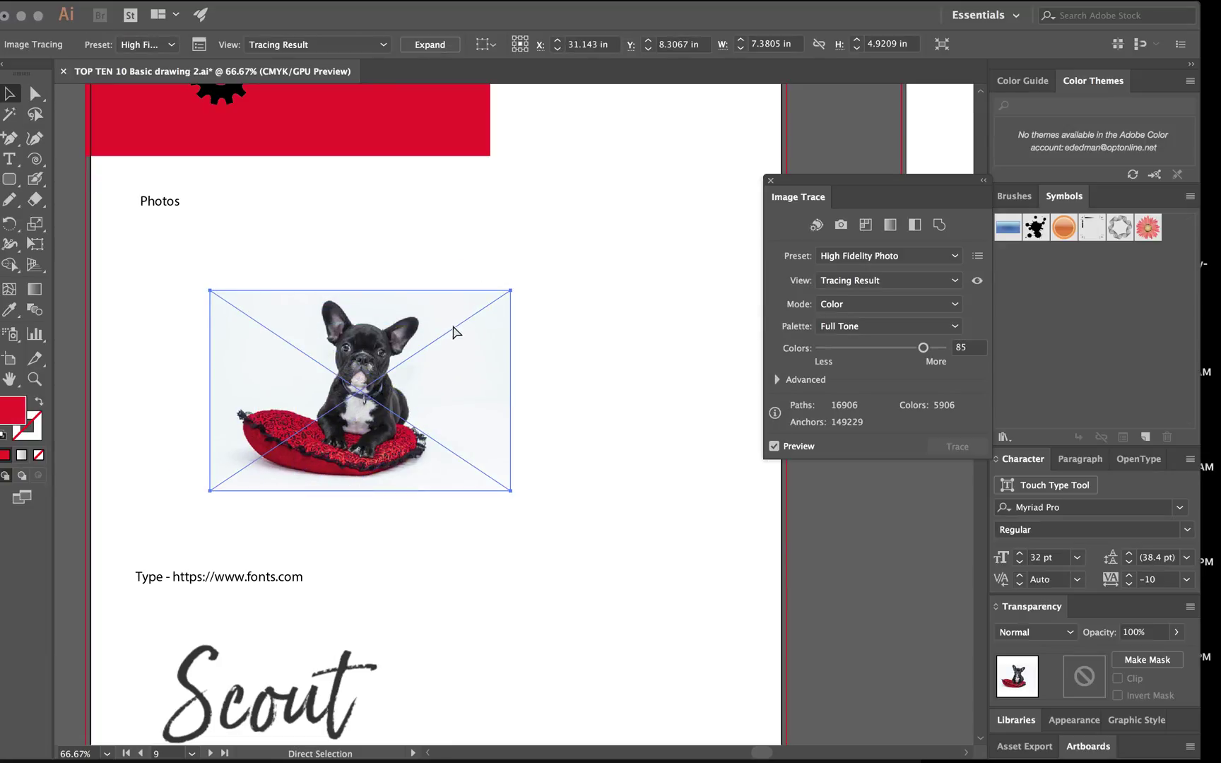
pyautogui.click(702, 432)
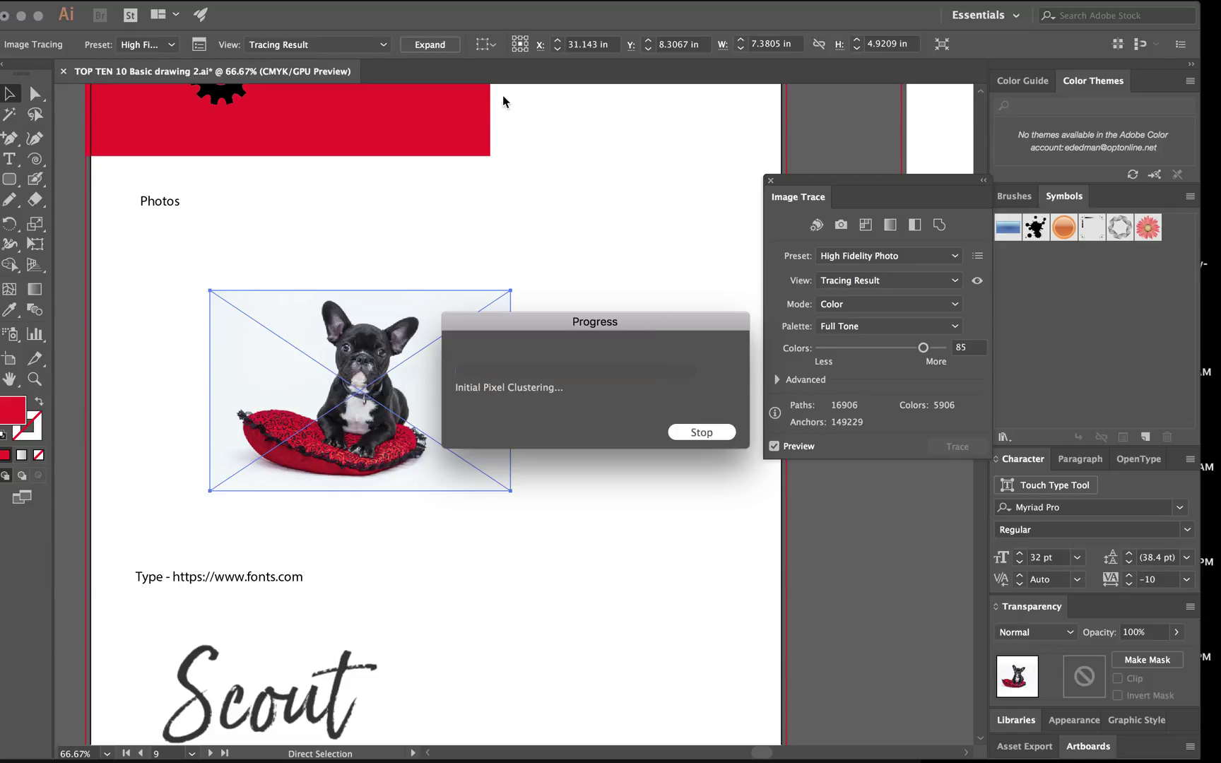
pyautogui.click(432, 45)
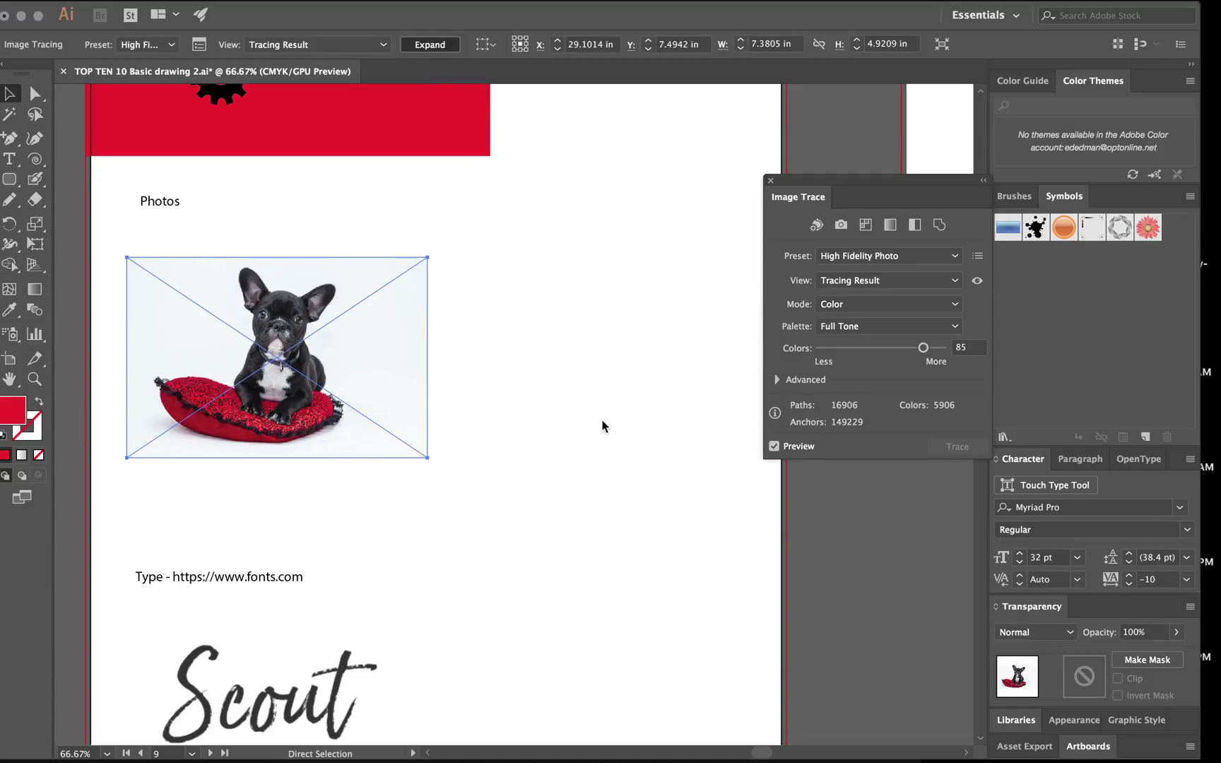
pyautogui.click(721, 431)
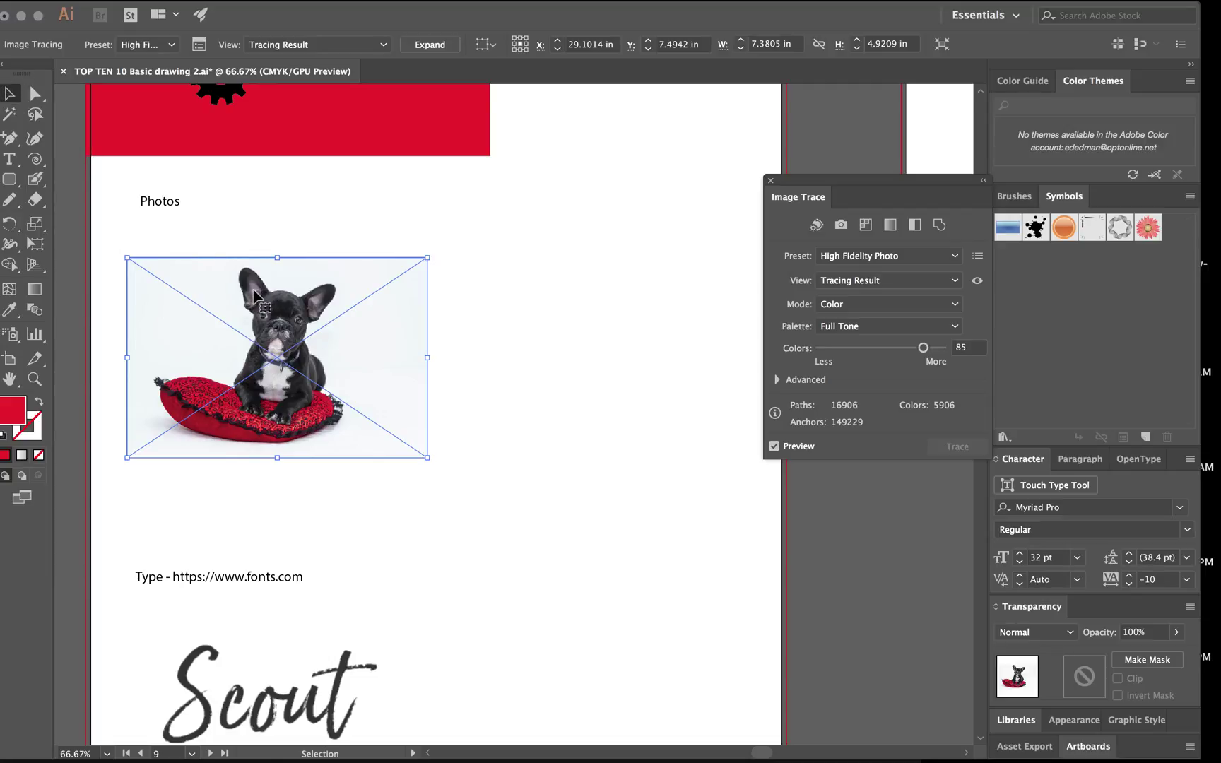
pyautogui.moveTo(289, 297)
pyautogui.mouseDown()
pyautogui.moveTo(337, 307)
pyautogui.moveTo(292, 304)
pyautogui.mouseUp()
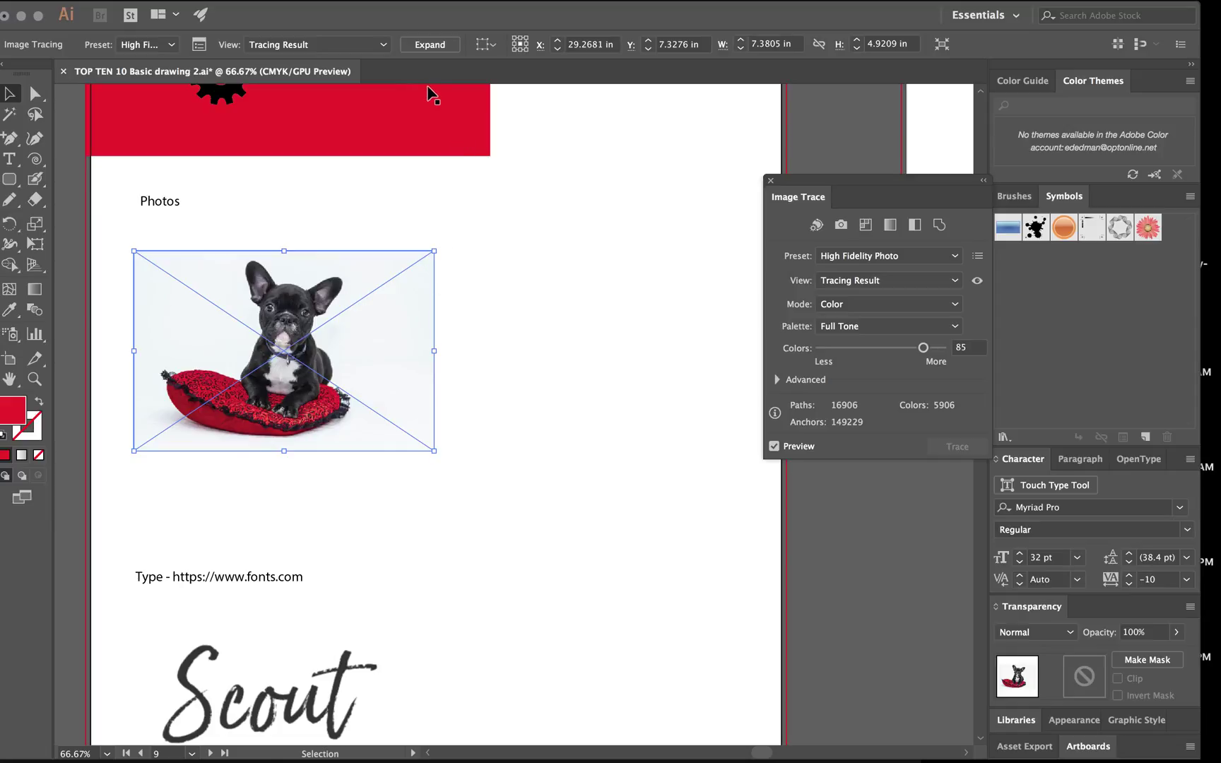
# - Replace the traced bulldog photo with a fresh linked copy of bulldog-puppy-dog-pet.jpg under Photos, scaled down to about 7.35 by 4.9 in
pyautogui.press('Delete')
pyautogui.moveTo(899, 19); pyautogui.dragTo(703, 47)
pyautogui.moveTo(1154, 246)
pyautogui.mouseDown()
pyautogui.moveTo(281, 272)
pyautogui.moveTo(60, 321)
pyautogui.moveTo(70, 316)
pyautogui.mouseUp()
pyautogui.moveTo(203, 47); pyautogui.dragTo(463, 46)
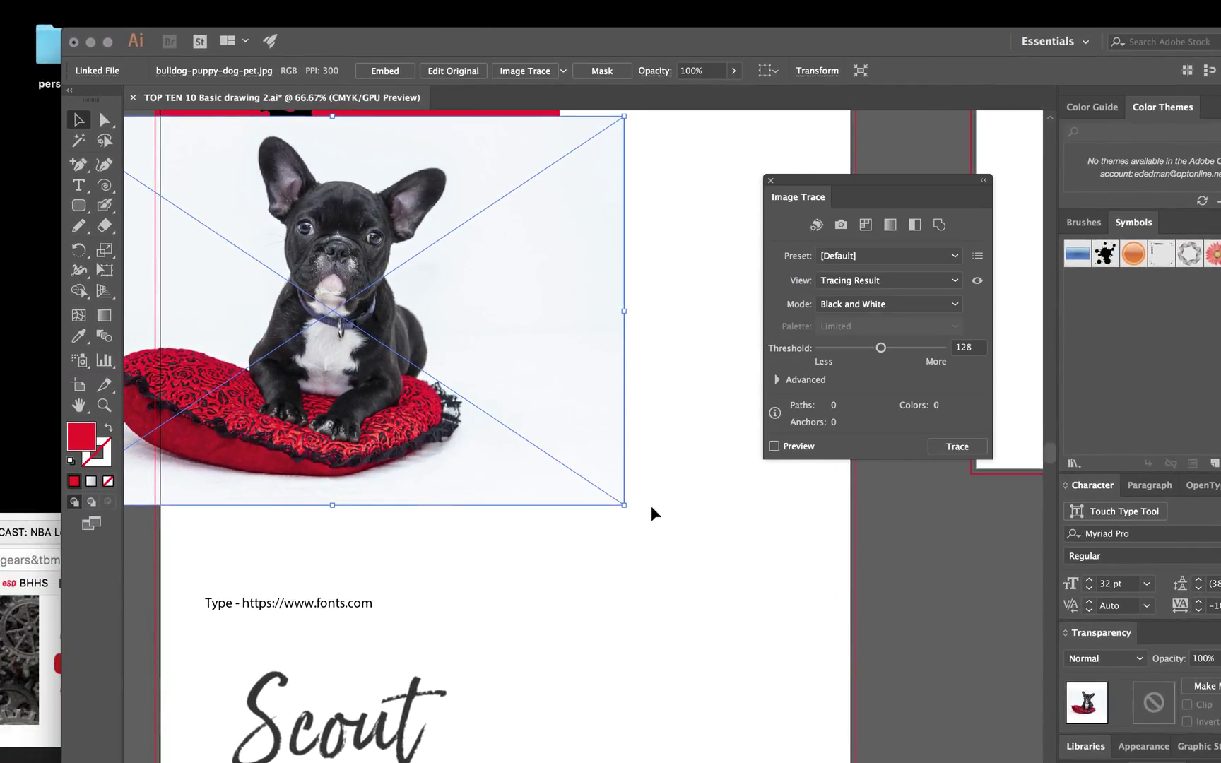
pyautogui.moveTo(624, 504); pyautogui.dragTo(341, 315)
pyautogui.moveTo(244, 258)
pyautogui.mouseDown()
pyautogui.moveTo(463, 414)
pyautogui.moveTo(421, 410)
pyautogui.mouseUp()
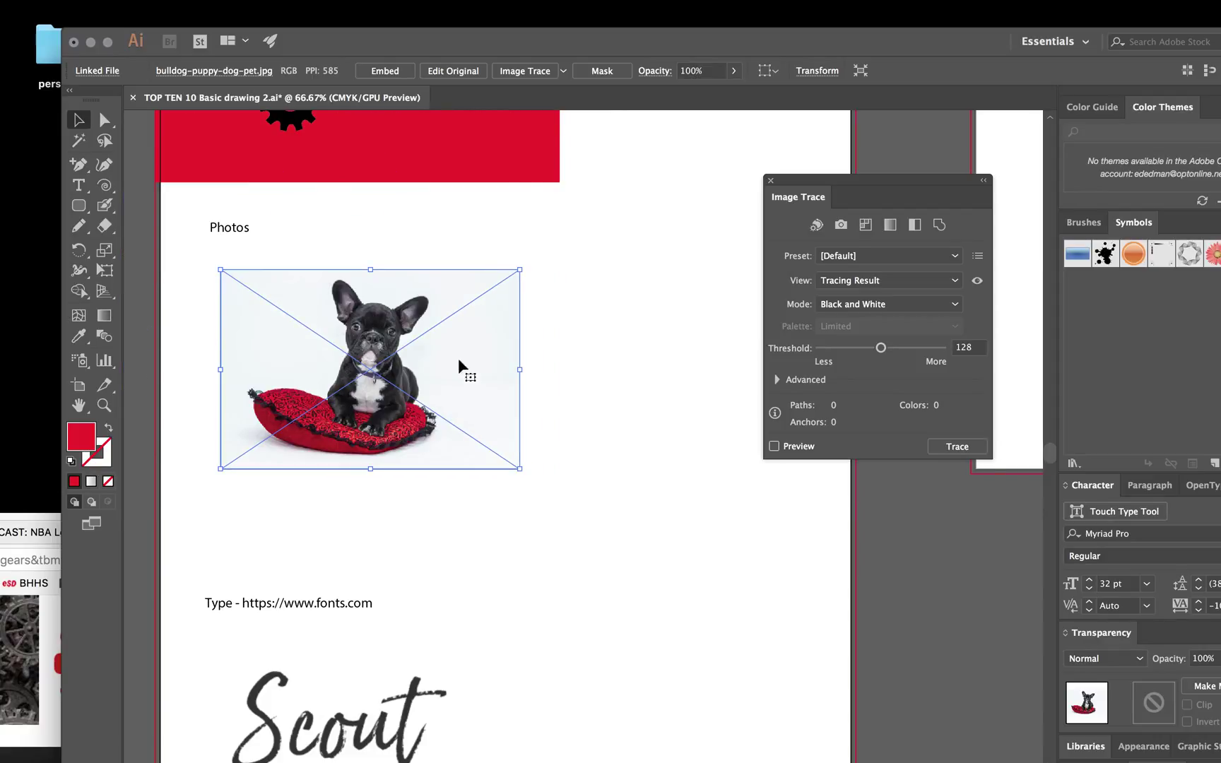
# - Trace the new bulldog photo with the 6 Colors preset, accepting the slow tracing of the large image, and expand the result
pyautogui.click(564, 71)
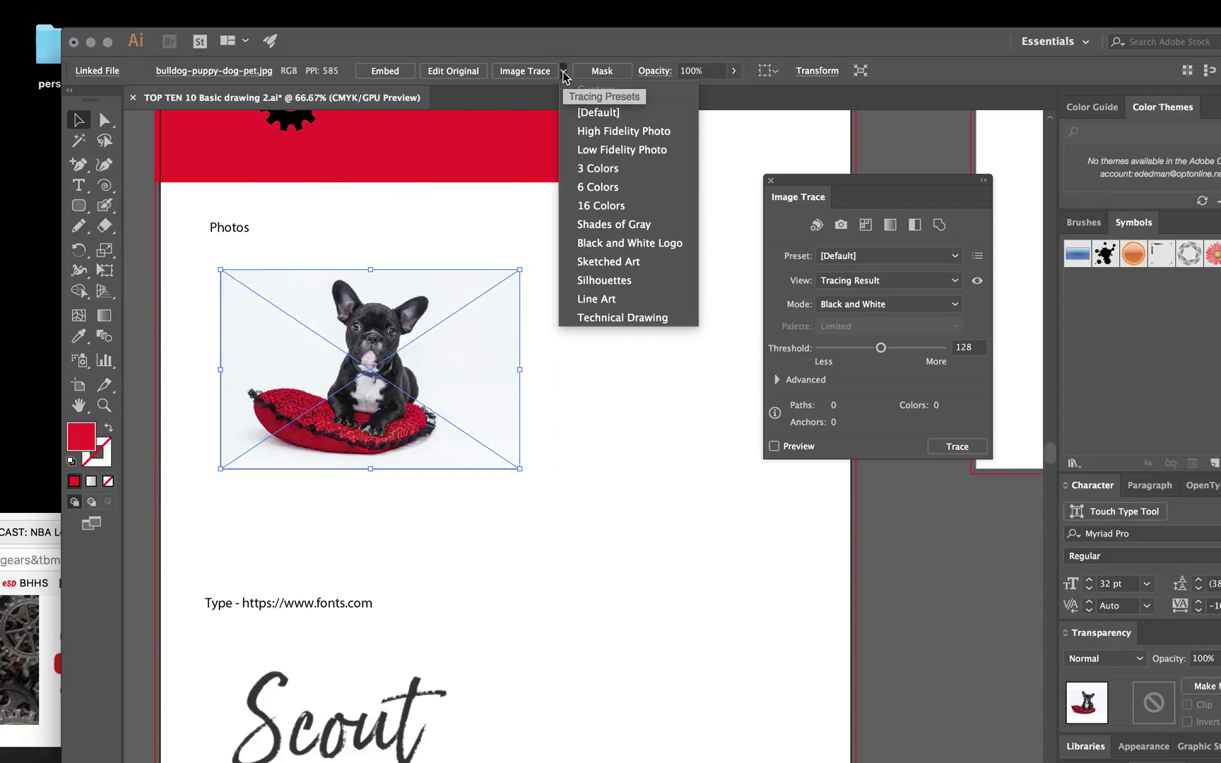
pyautogui.click(606, 175)
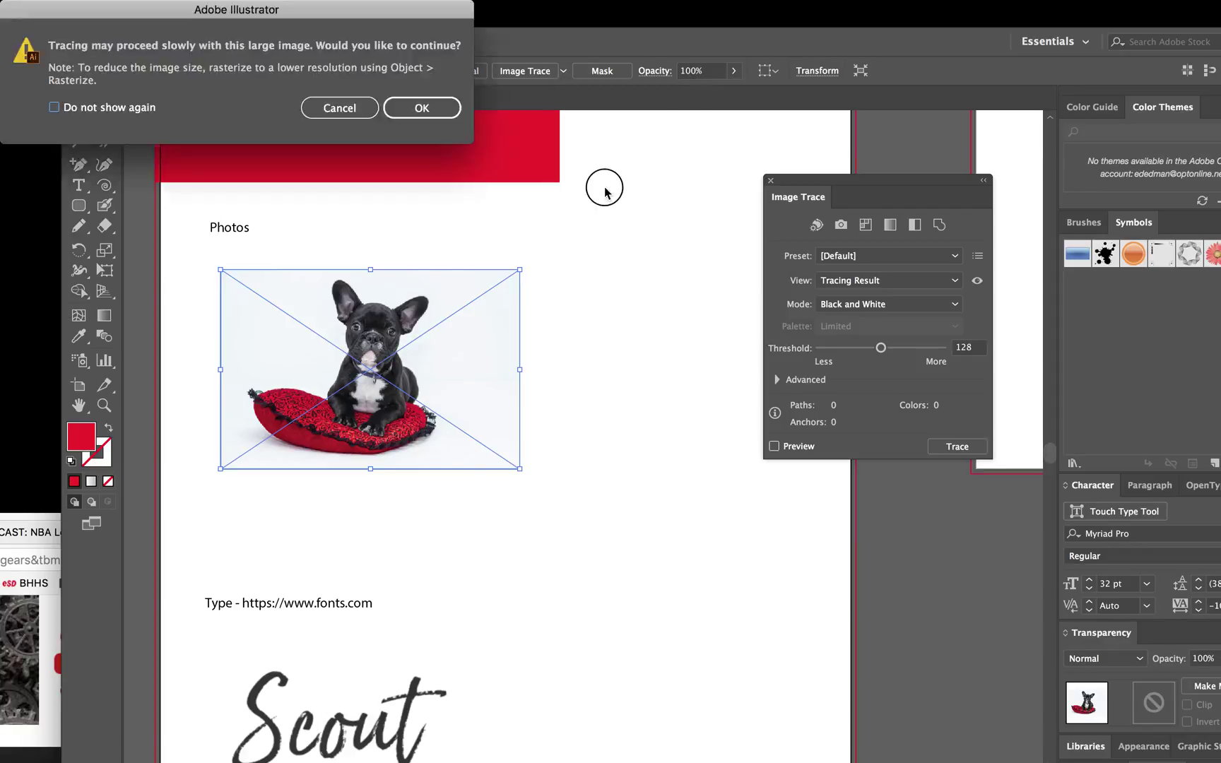
pyautogui.click(436, 110)
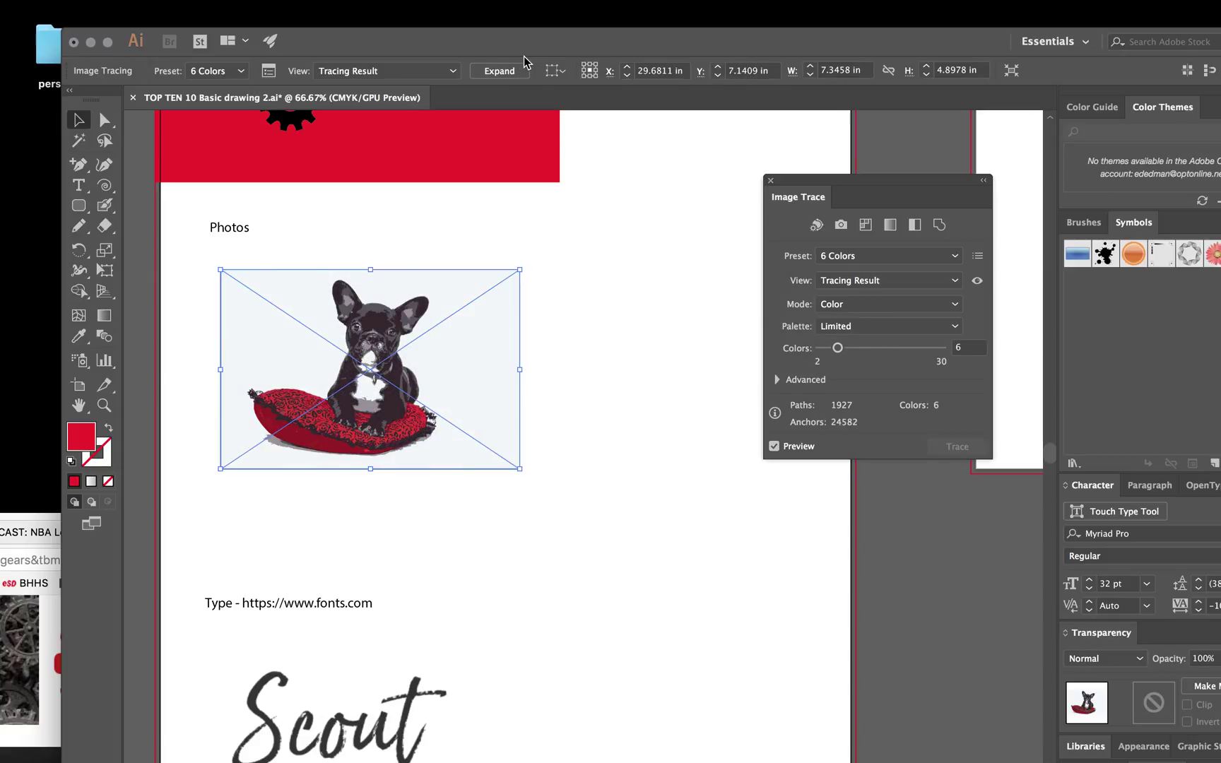
pyautogui.click(506, 73)
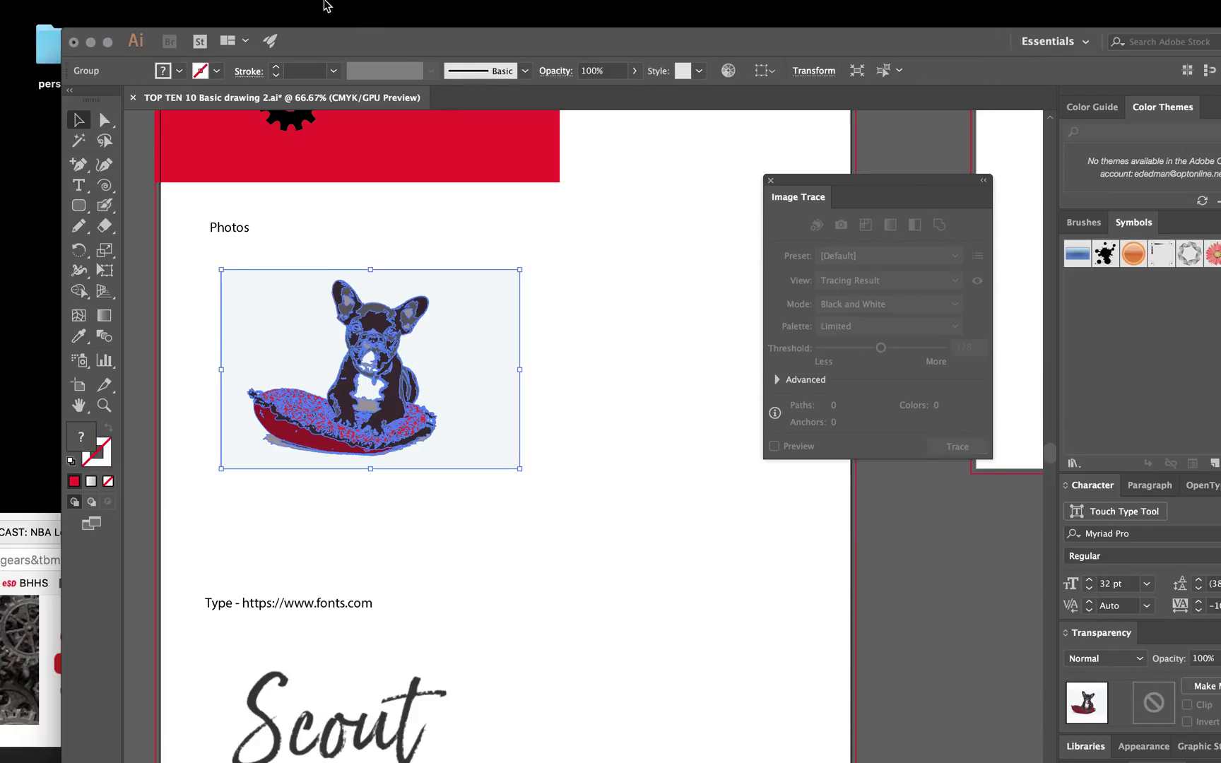
# - Ungroup the expanded six-color tracing and delete the light background shape around the dog and cushion
pyautogui.click(230, 9)
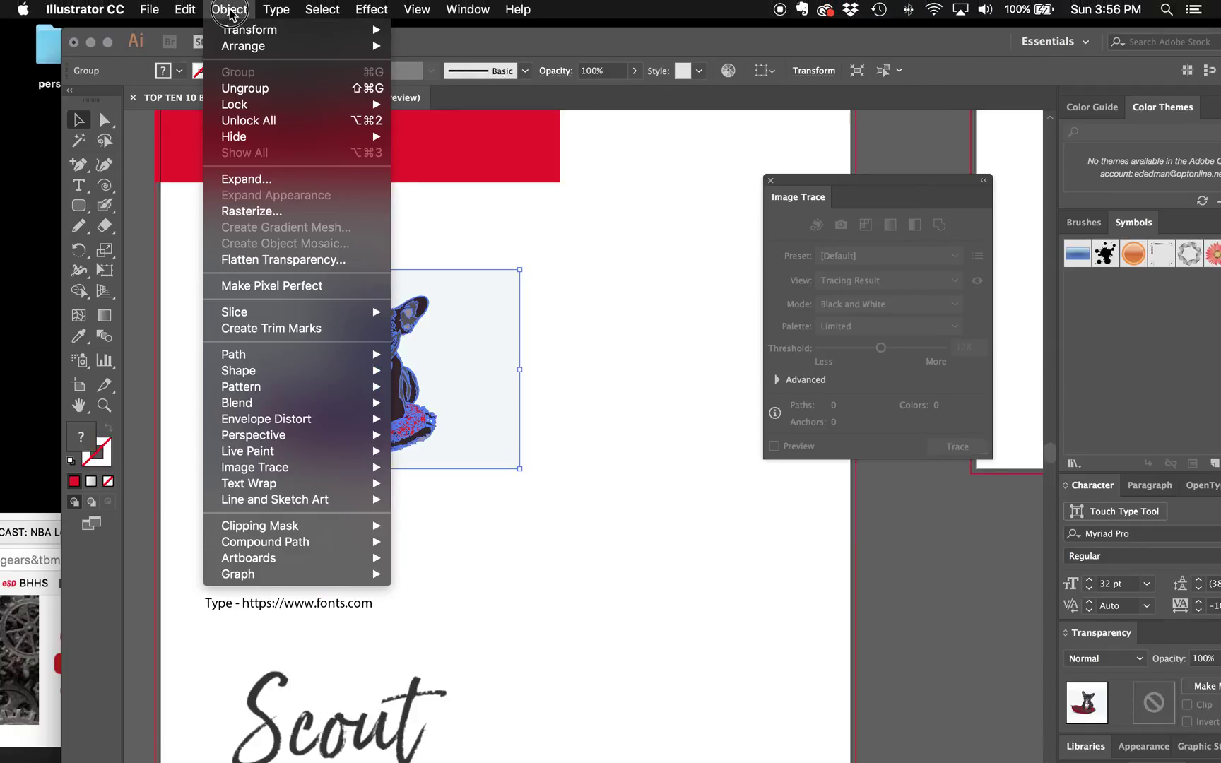
pyautogui.press('Escape')
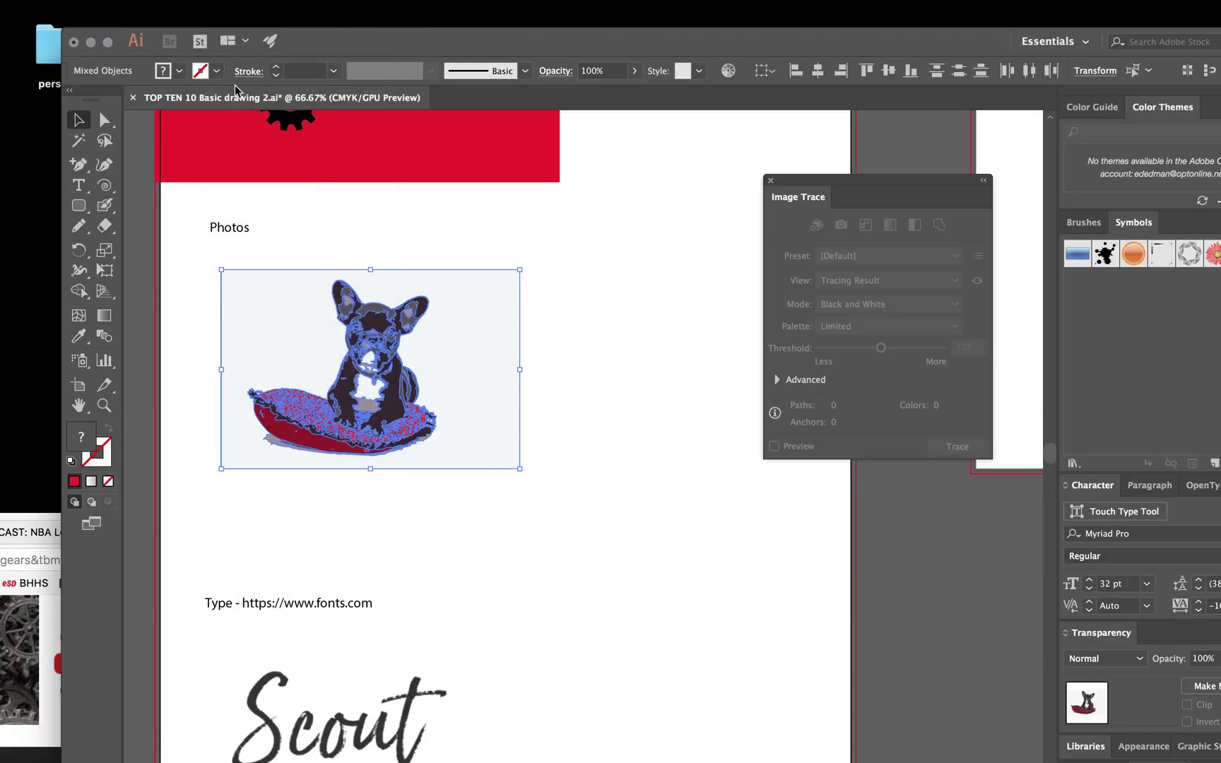
pyautogui.click(559, 276)
pyautogui.click(507, 322)
pyautogui.click(509, 321)
pyautogui.moveTo(529, 268); pyautogui.dragTo(217, 499)
pyautogui.click(565, 530)
# - Draw a rounded rectangle over the dog artwork under Photos, fill it with orange and send it to the back
pyautogui.click(81, 206)
pyautogui.moveTo(178, 251); pyautogui.dragTo(526, 498)
pyautogui.click(180, 70)
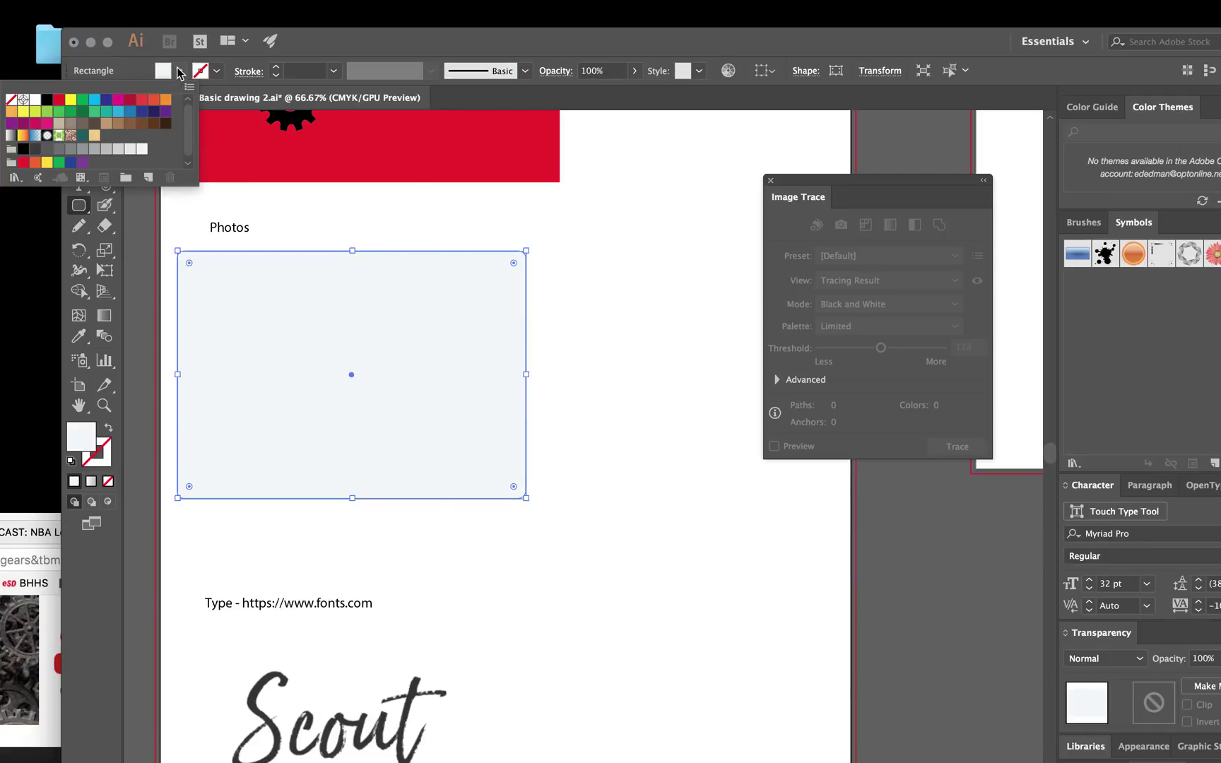
pyautogui.click(165, 105)
pyautogui.press('Escape')
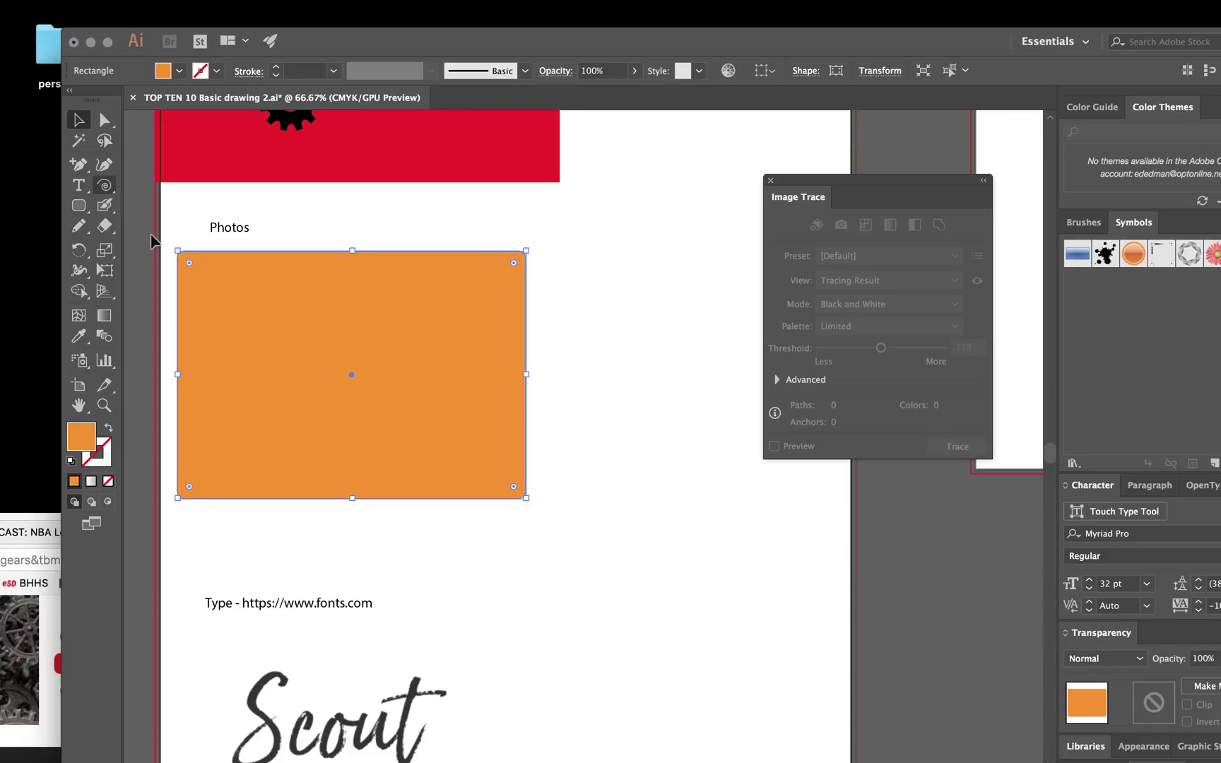
pyautogui.press('super+shift+bracketleft')
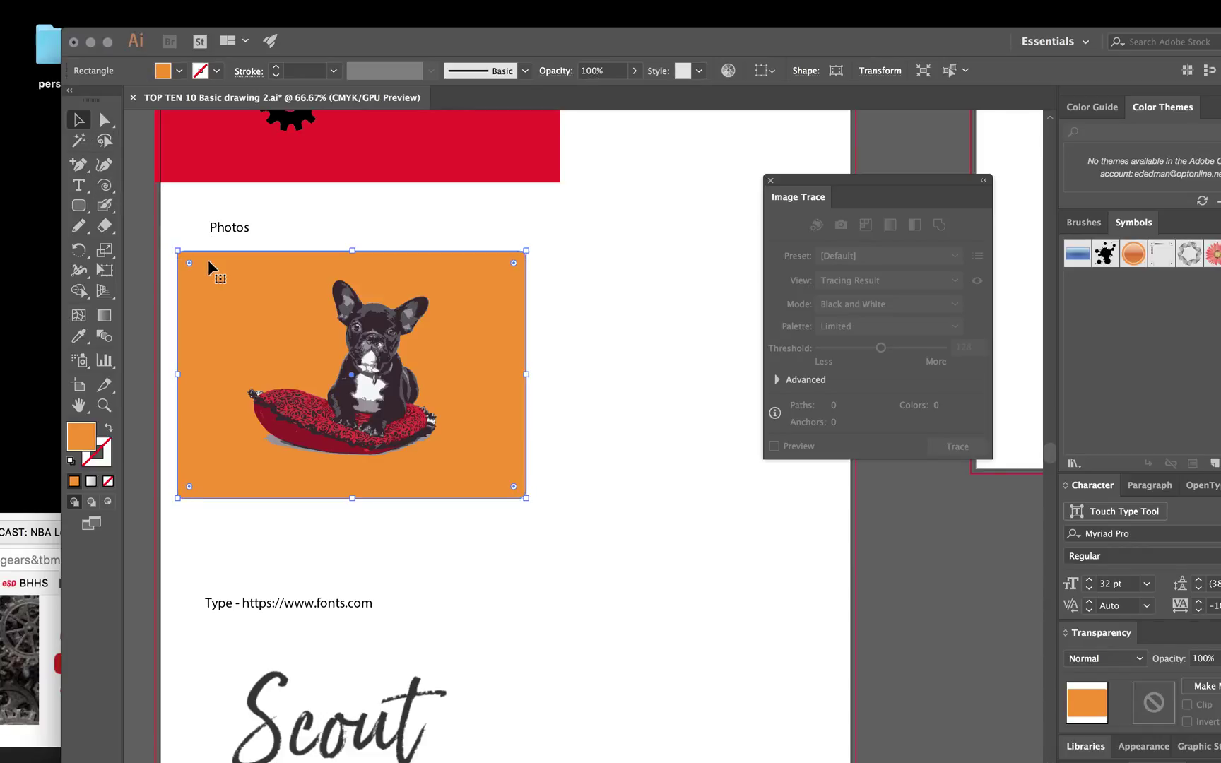
pyautogui.click(638, 291)
# - Fill the dark shape of the dog's left-hand ear with bright cyan blue
pyautogui.click(104, 405)
pyautogui.click(392, 413)
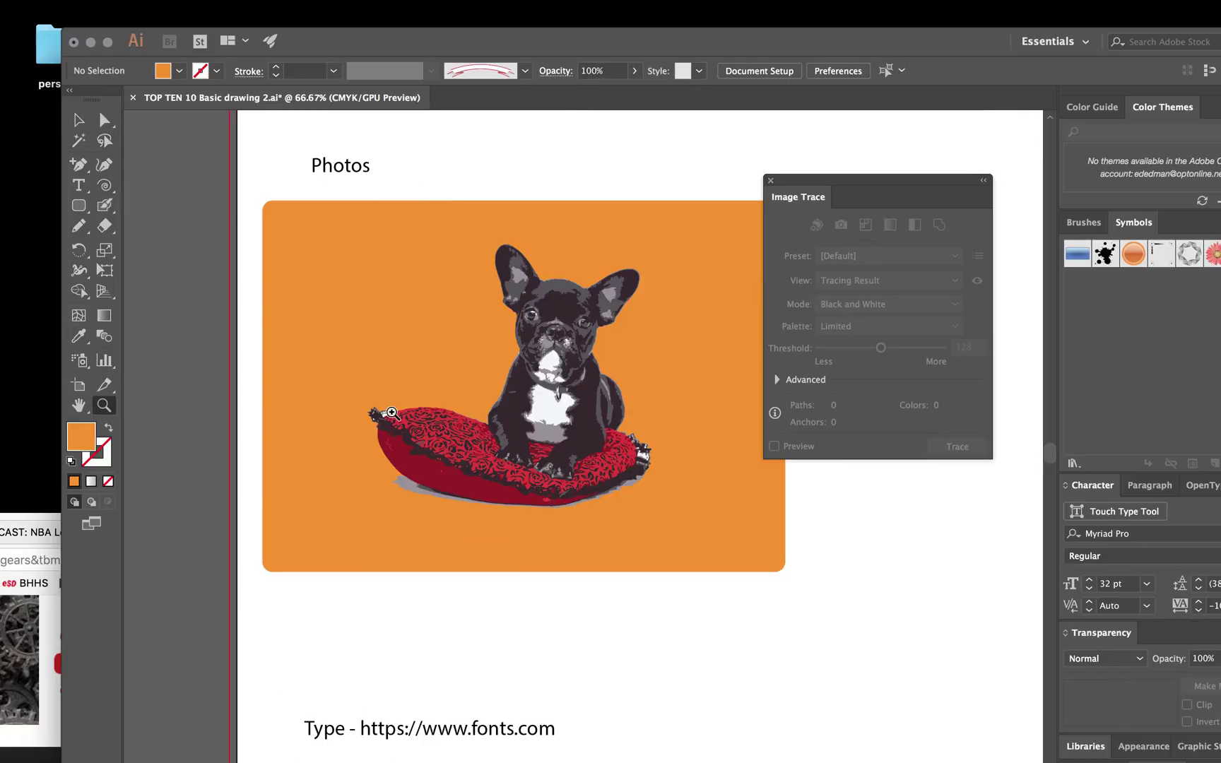
pyautogui.click(609, 420)
pyautogui.click(527, 428)
pyautogui.click(530, 432)
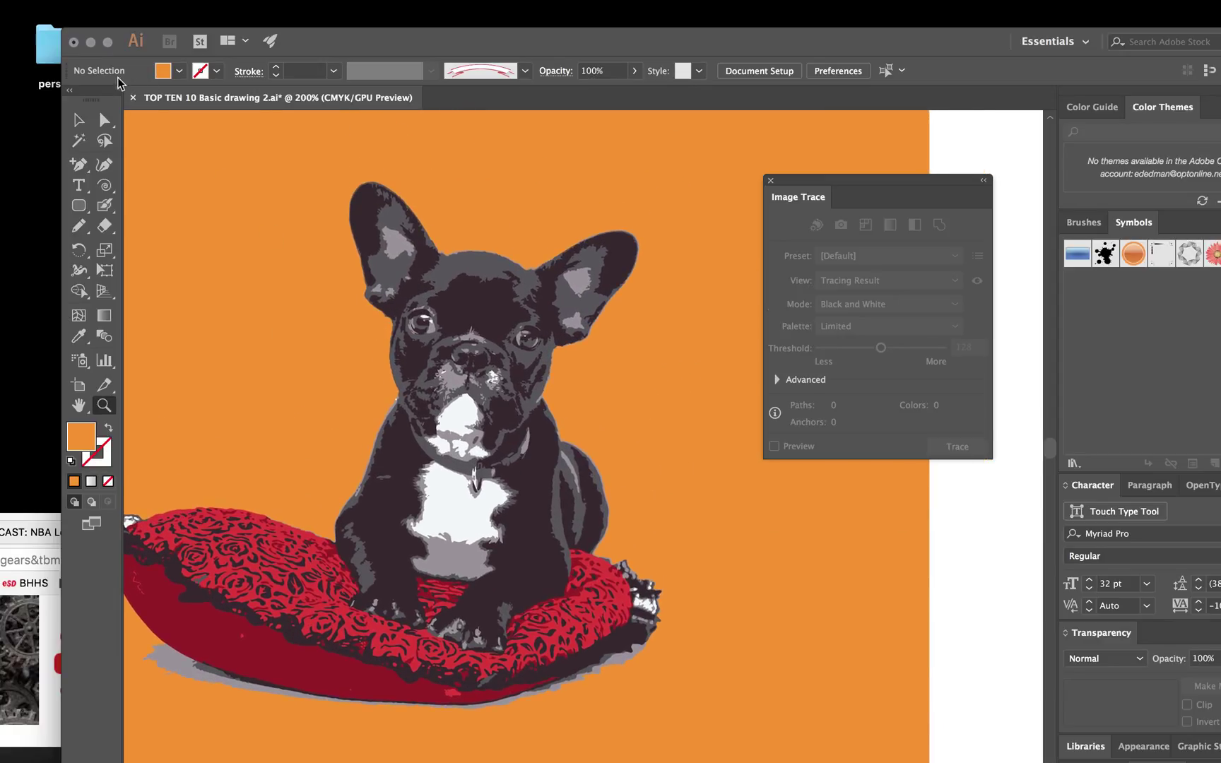
pyautogui.click(82, 121)
pyautogui.click(367, 212)
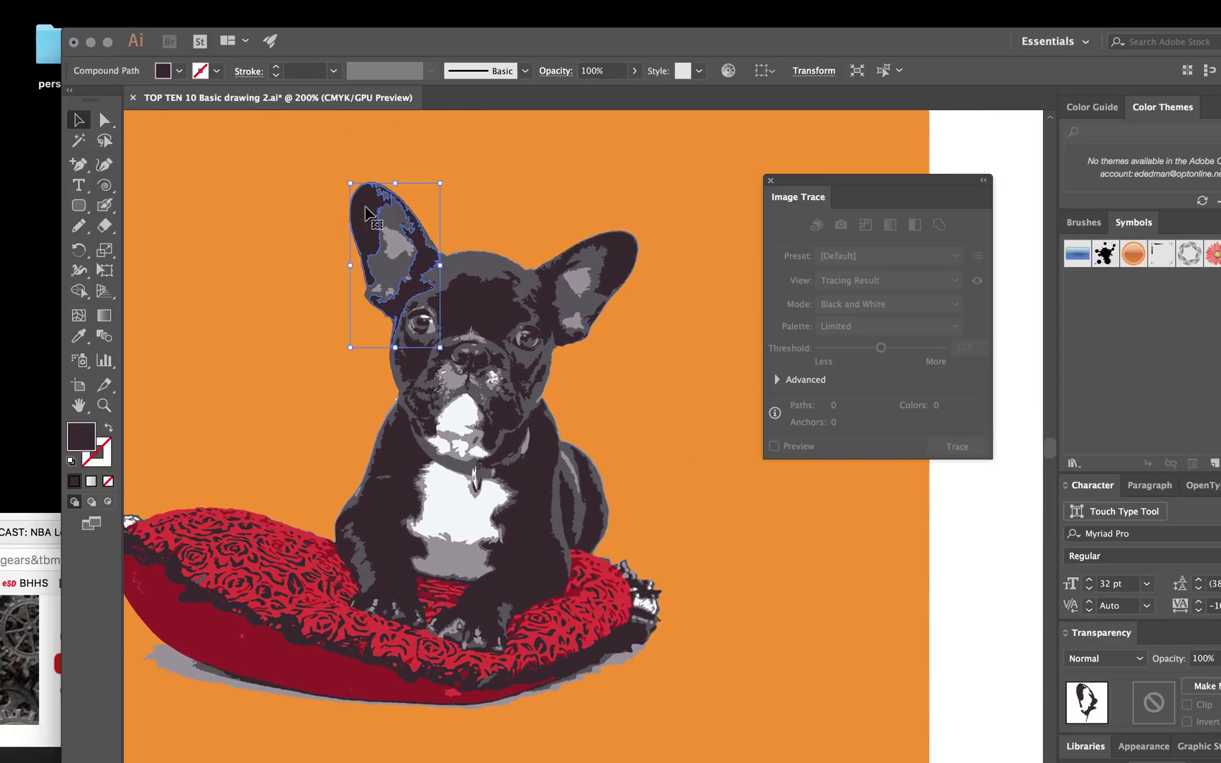
pyautogui.click(179, 70)
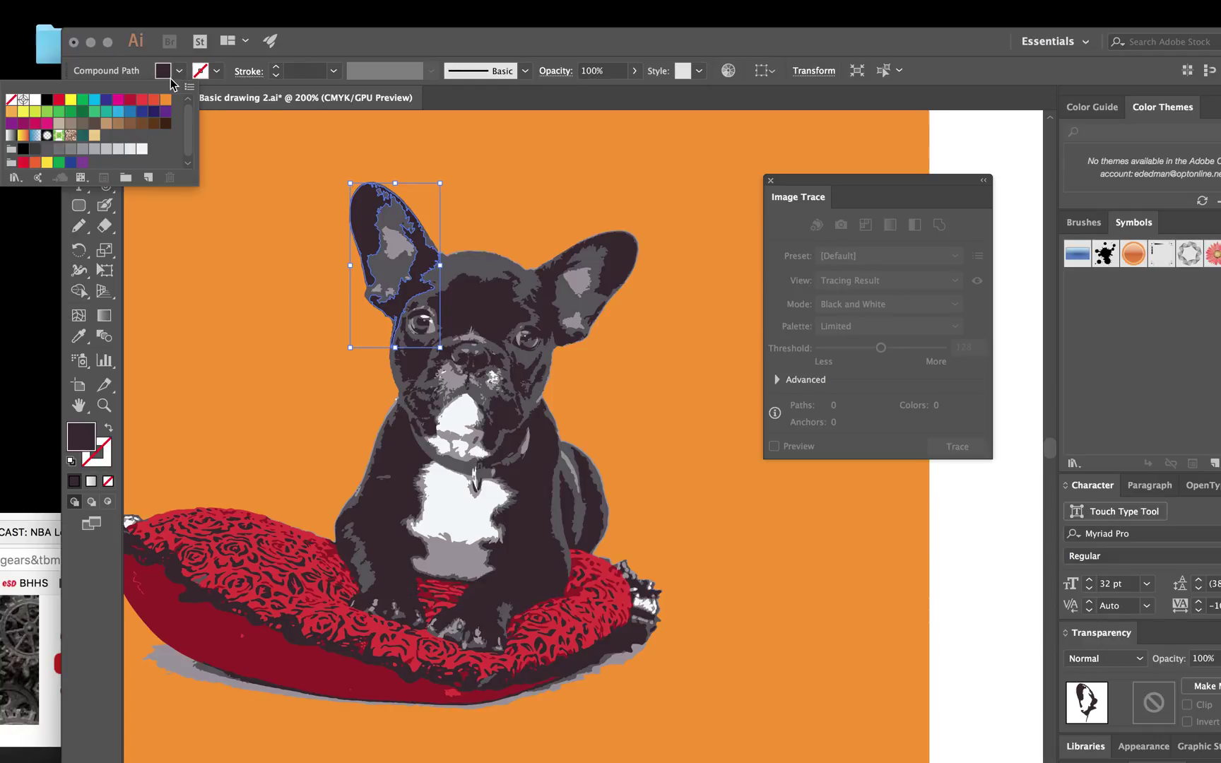
pyautogui.click(94, 100)
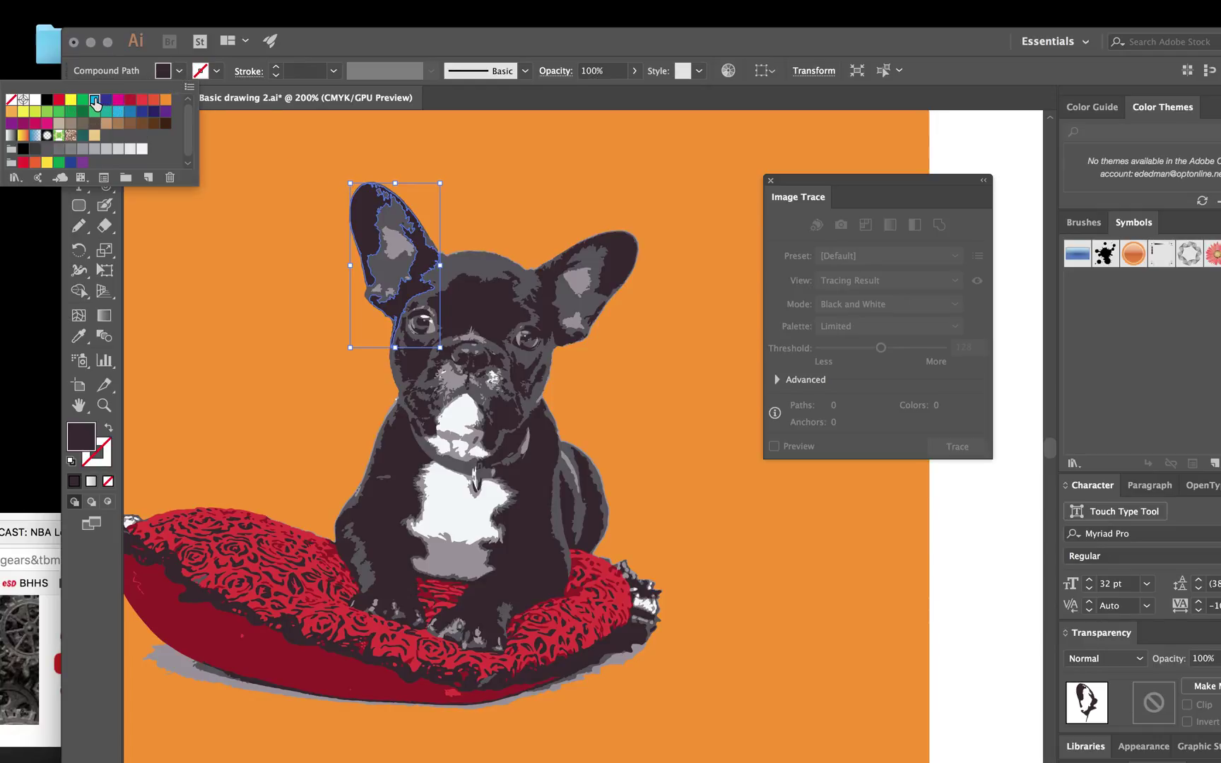
# - Fill the dark shape of the dog's right-hand ear with crimson red
pyautogui.click(625, 260)
pyautogui.click(626, 260)
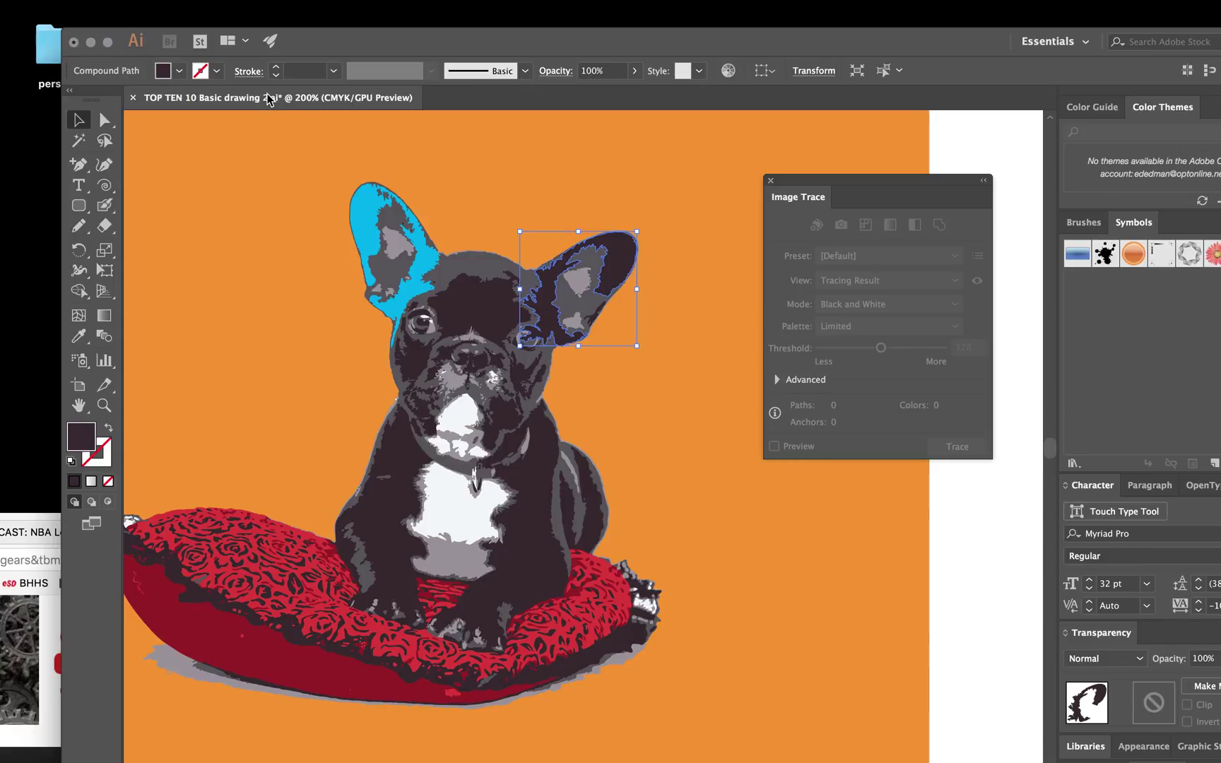
pyautogui.click(180, 70)
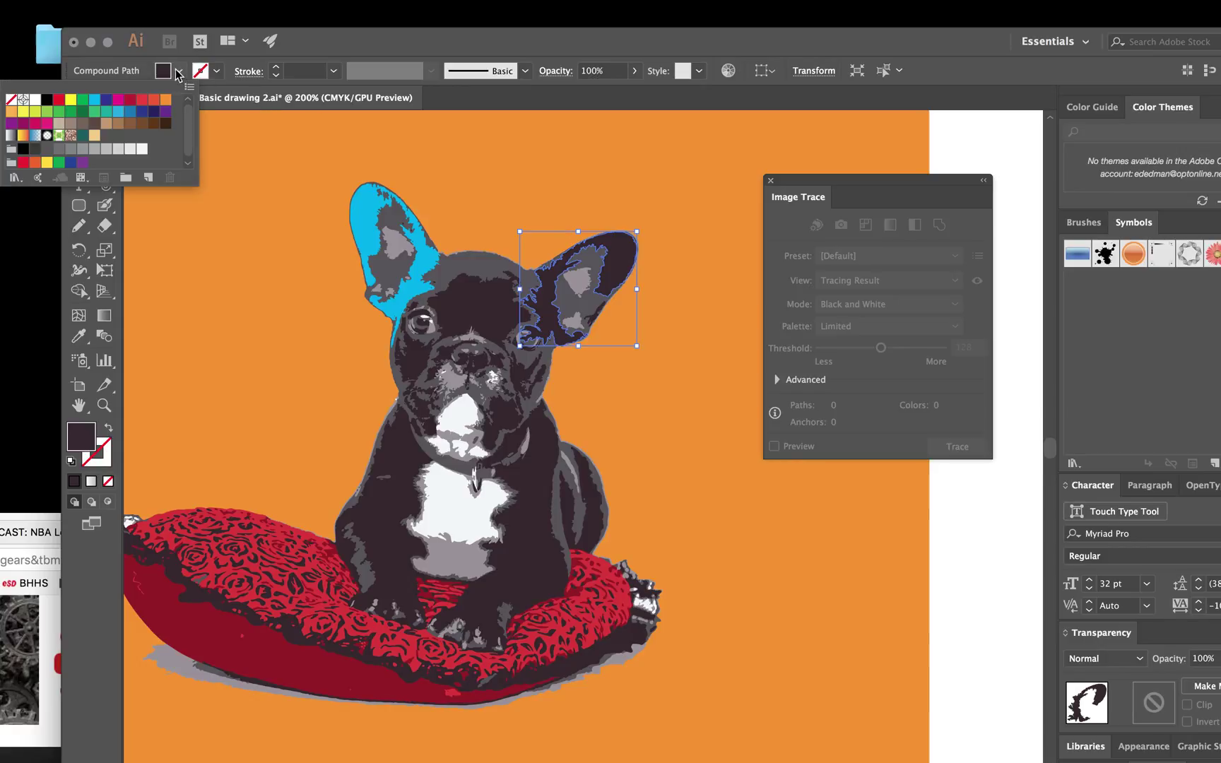
pyautogui.click(129, 101)
# - Fill the dark forehead patch with mint green and the large dark body shape with green C=75 M=0 Y=100 K=0
pyautogui.click(493, 304)
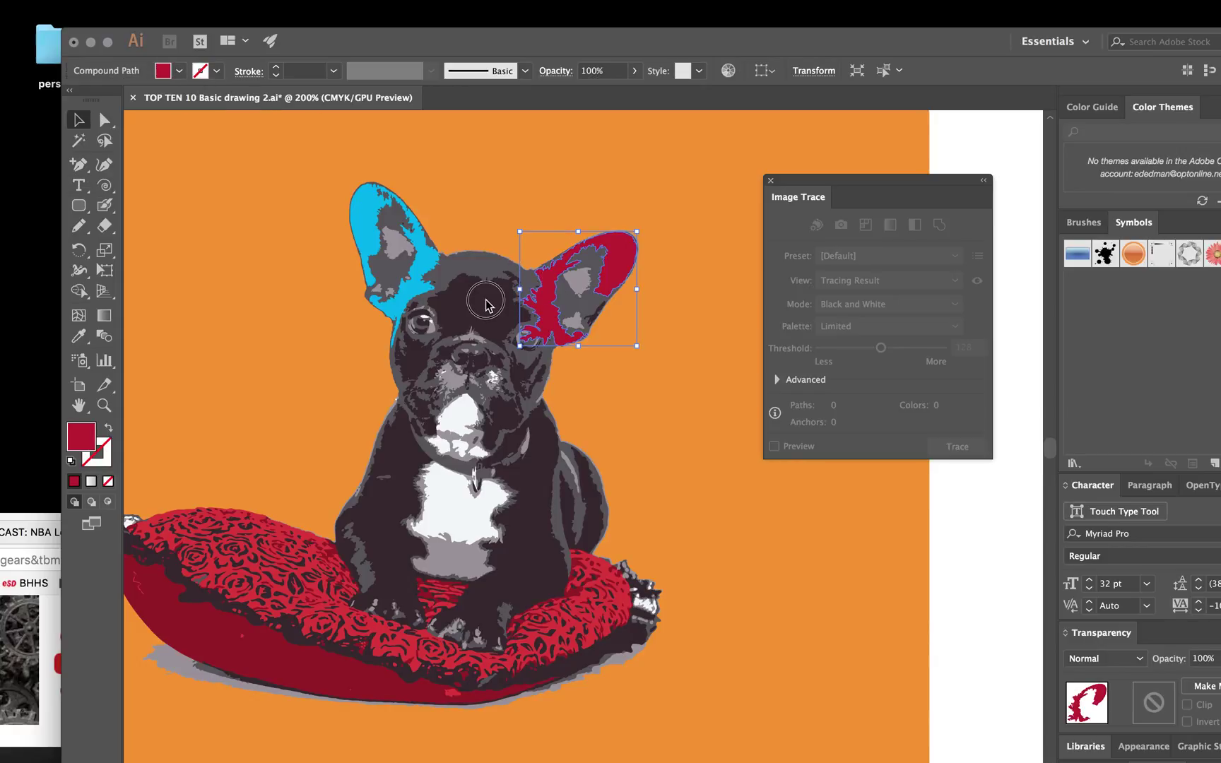
pyautogui.click(494, 306)
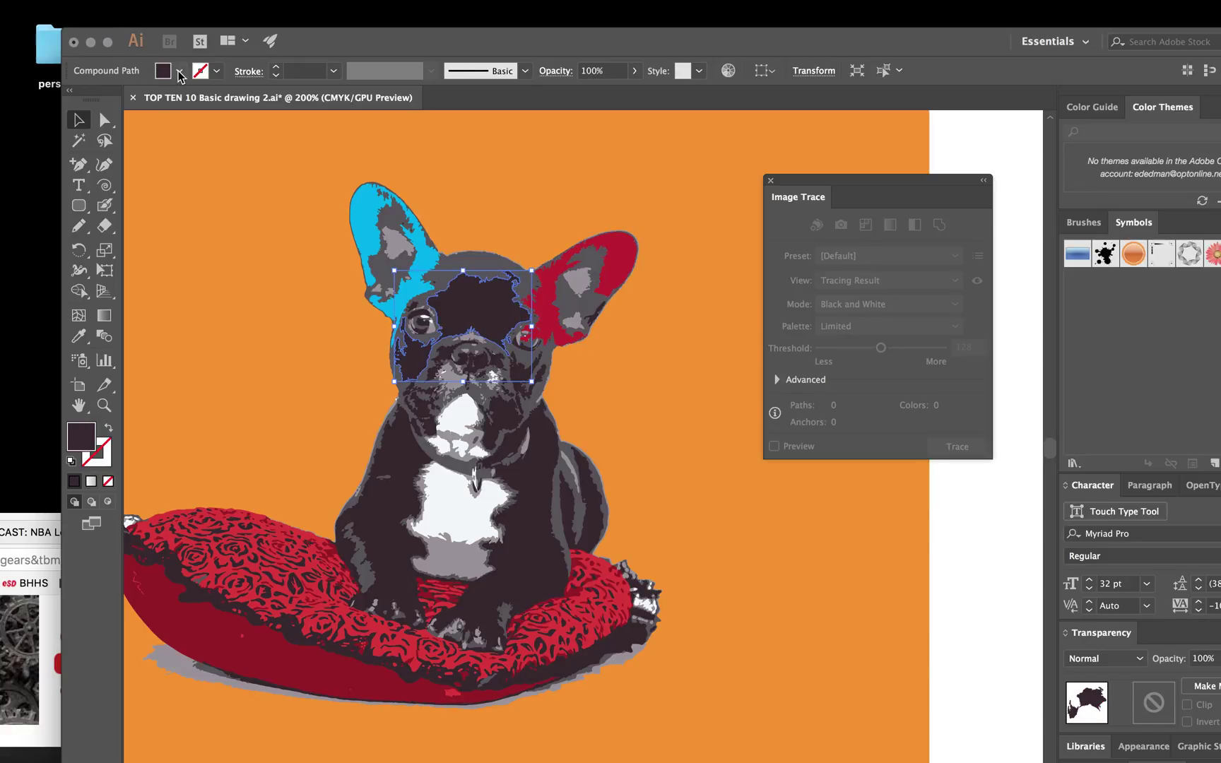
pyautogui.click(179, 70)
pyautogui.click(94, 113)
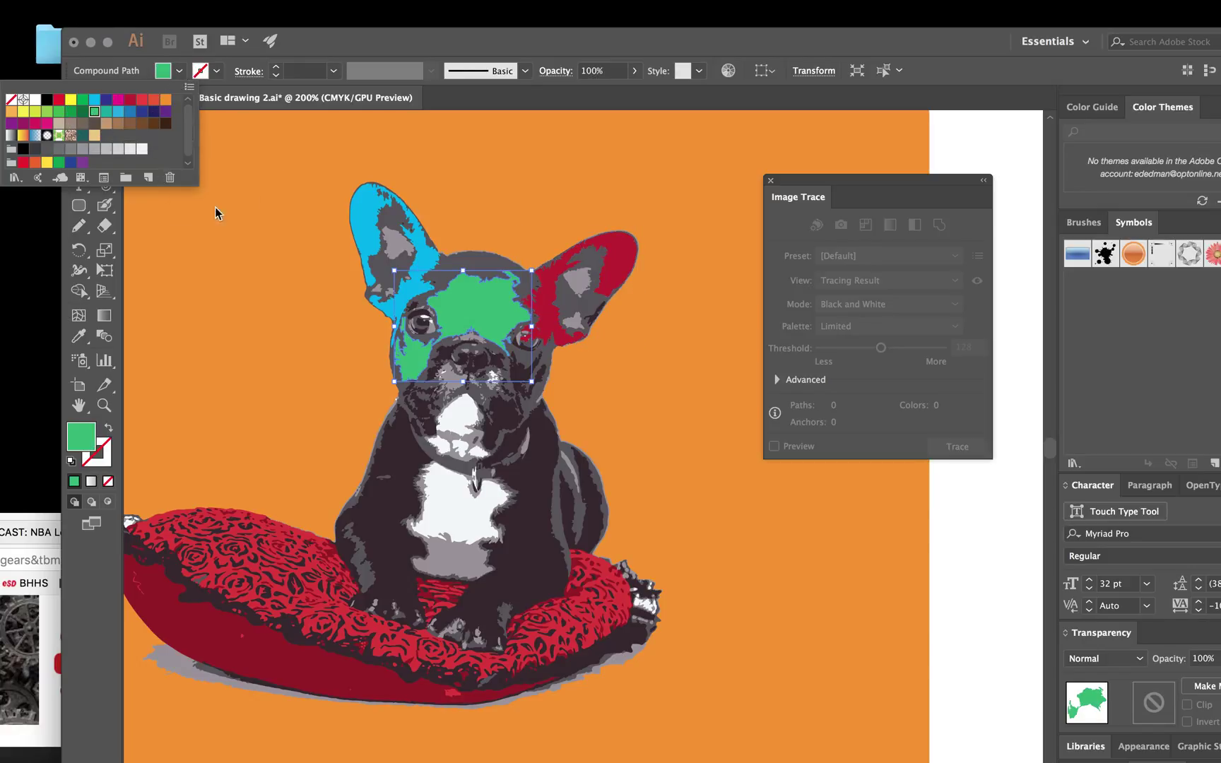
pyautogui.click(531, 487)
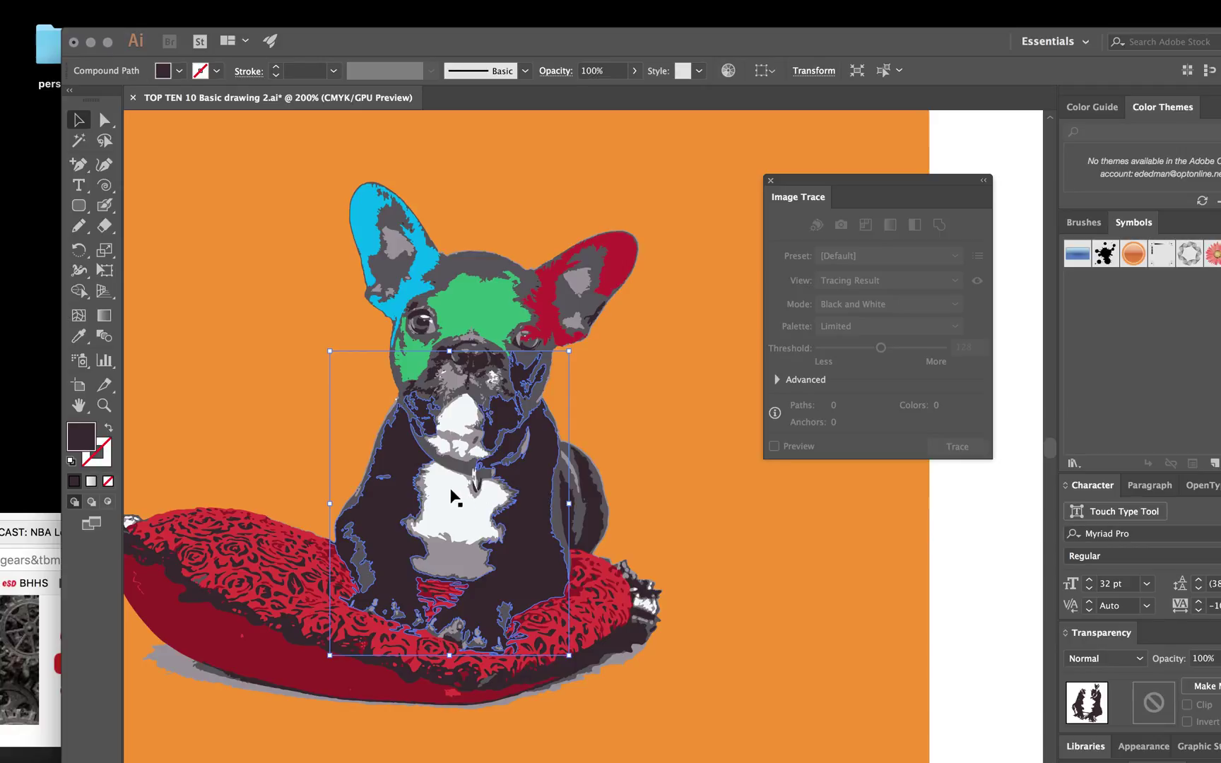
pyautogui.click(179, 70)
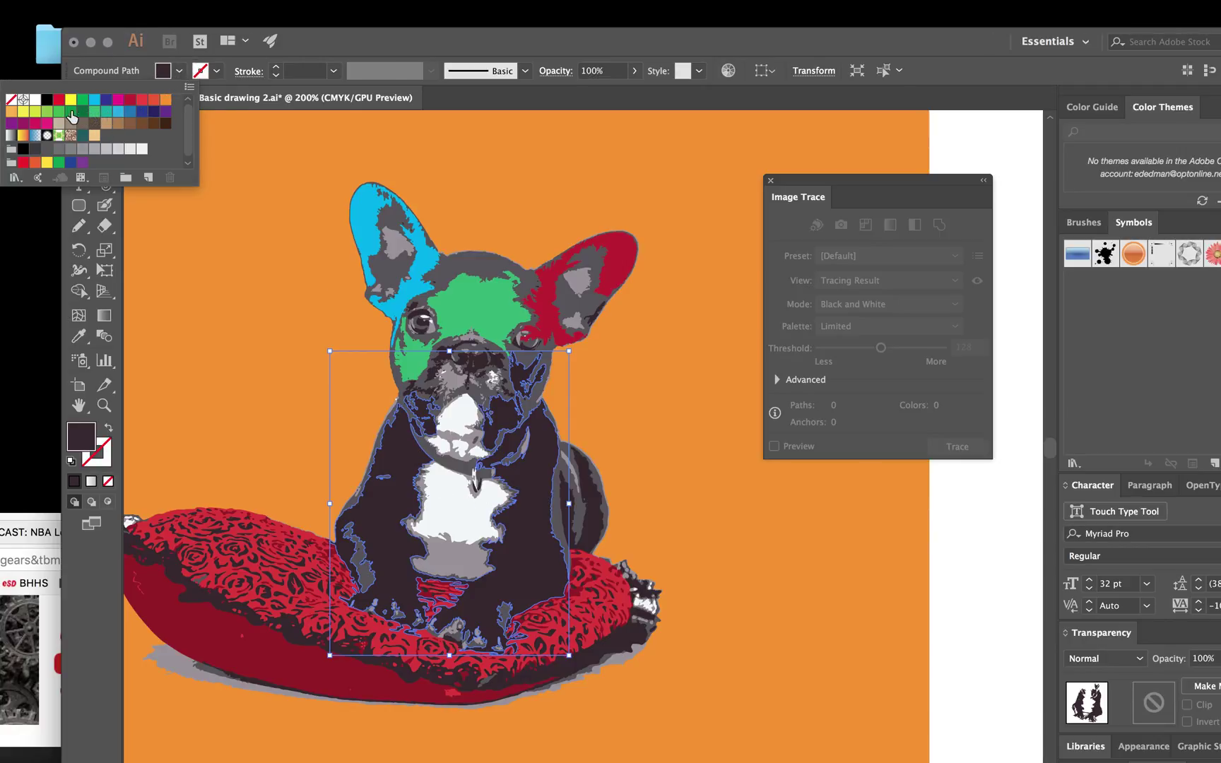
pyautogui.click(57, 113)
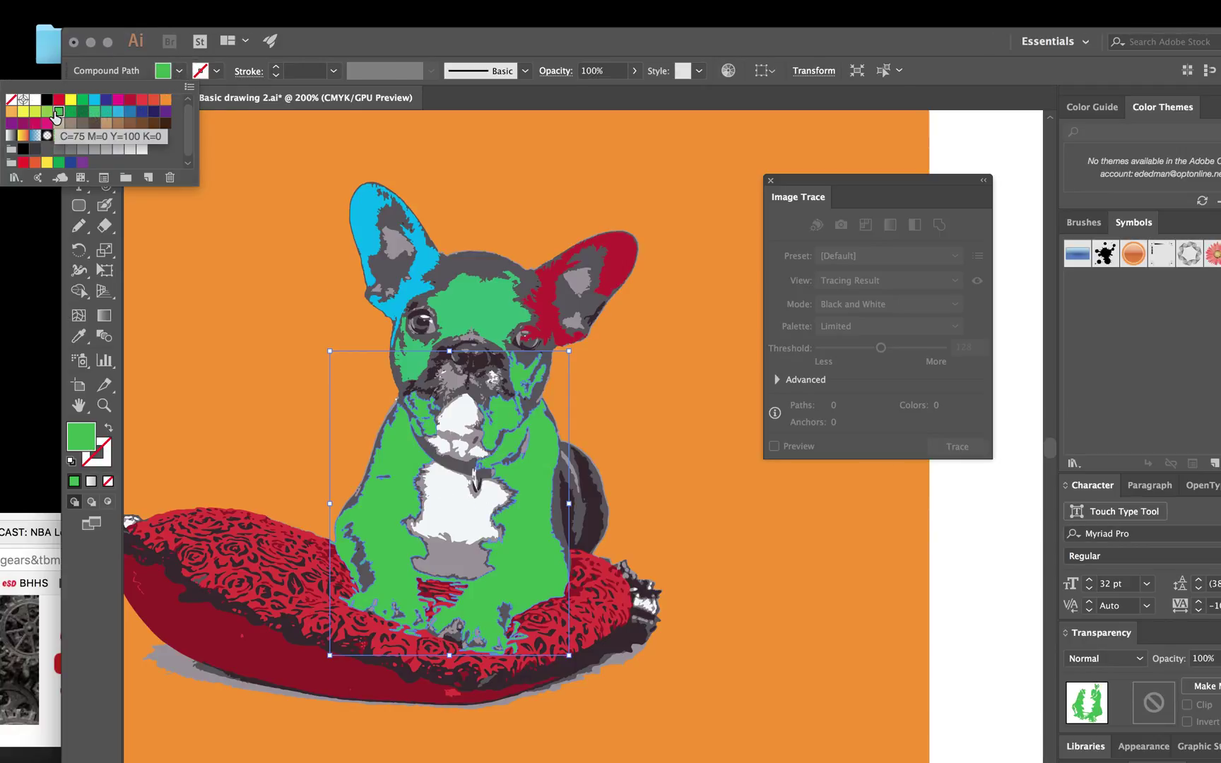
# - Fill the dark red underside of the cushion with purple and deselect it
pyautogui.click(251, 568)
pyautogui.click(221, 636)
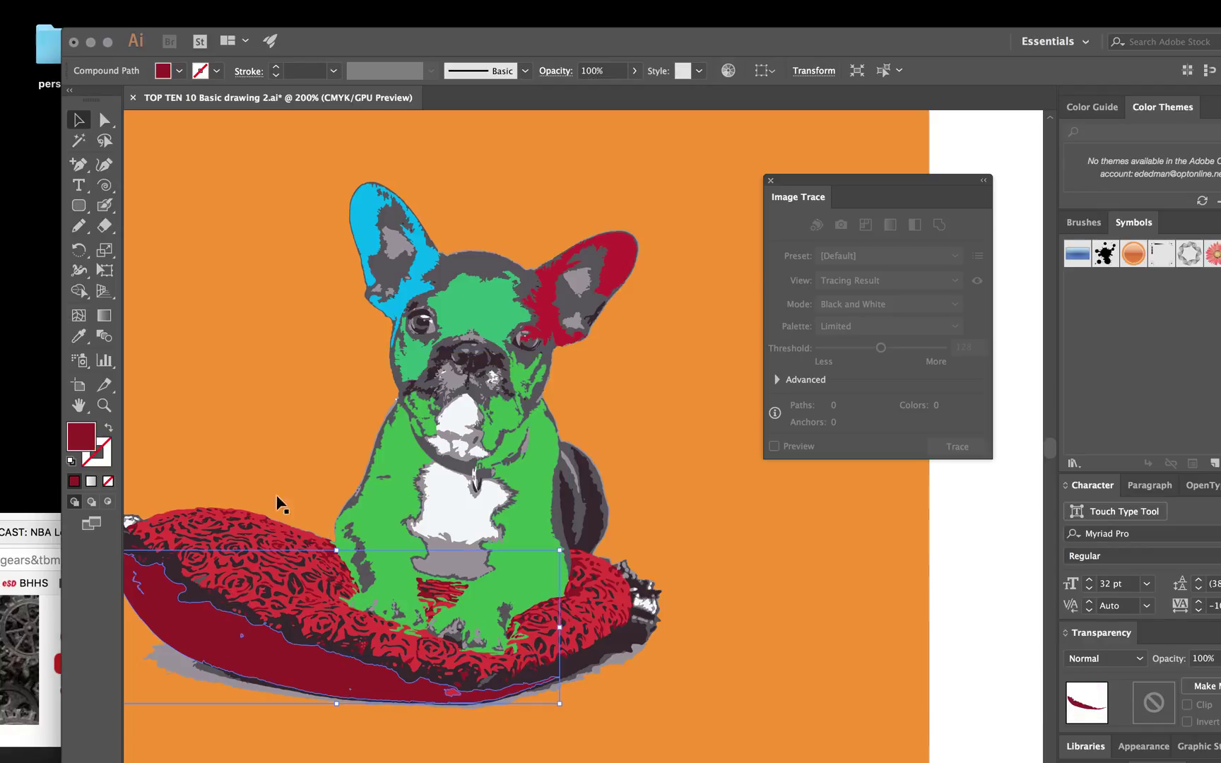
pyautogui.click(180, 71)
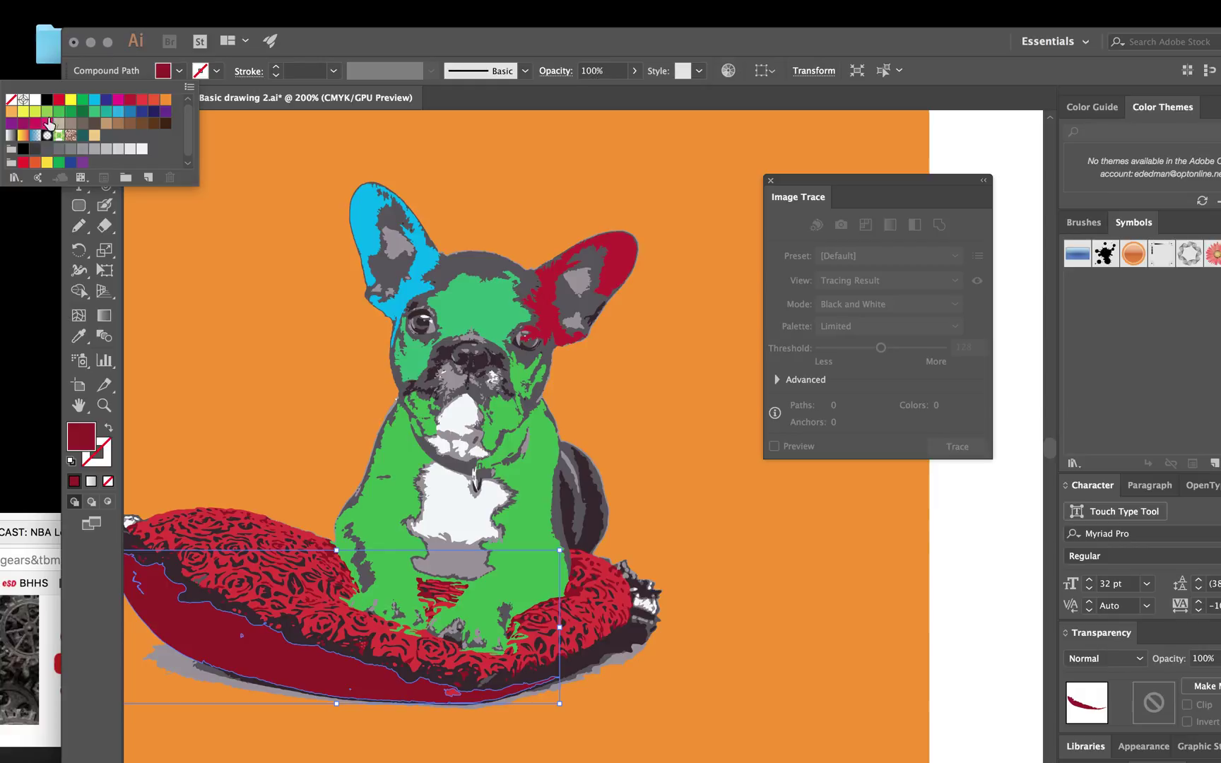
pyautogui.click(13, 126)
pyautogui.click(281, 436)
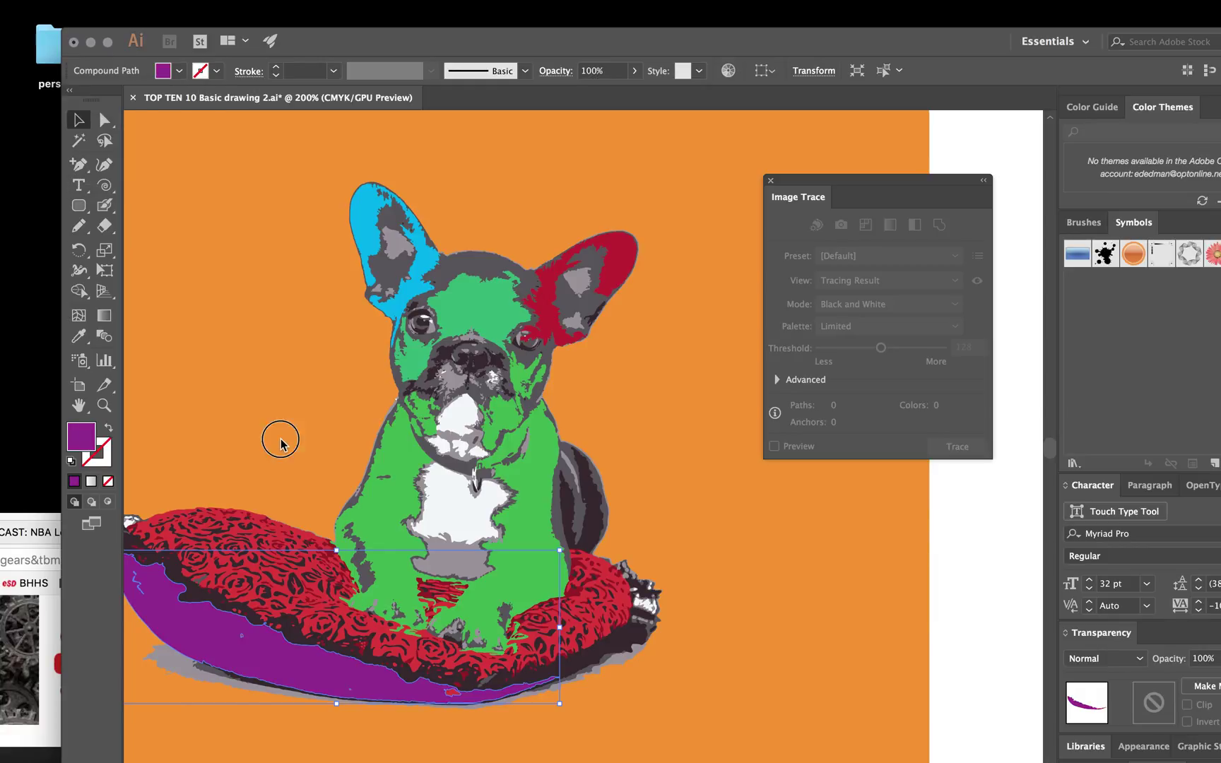
# - Switch to the browser and show the Fonts.com browse page to find lettering for the Type exercise
pyautogui.click(280, 388)
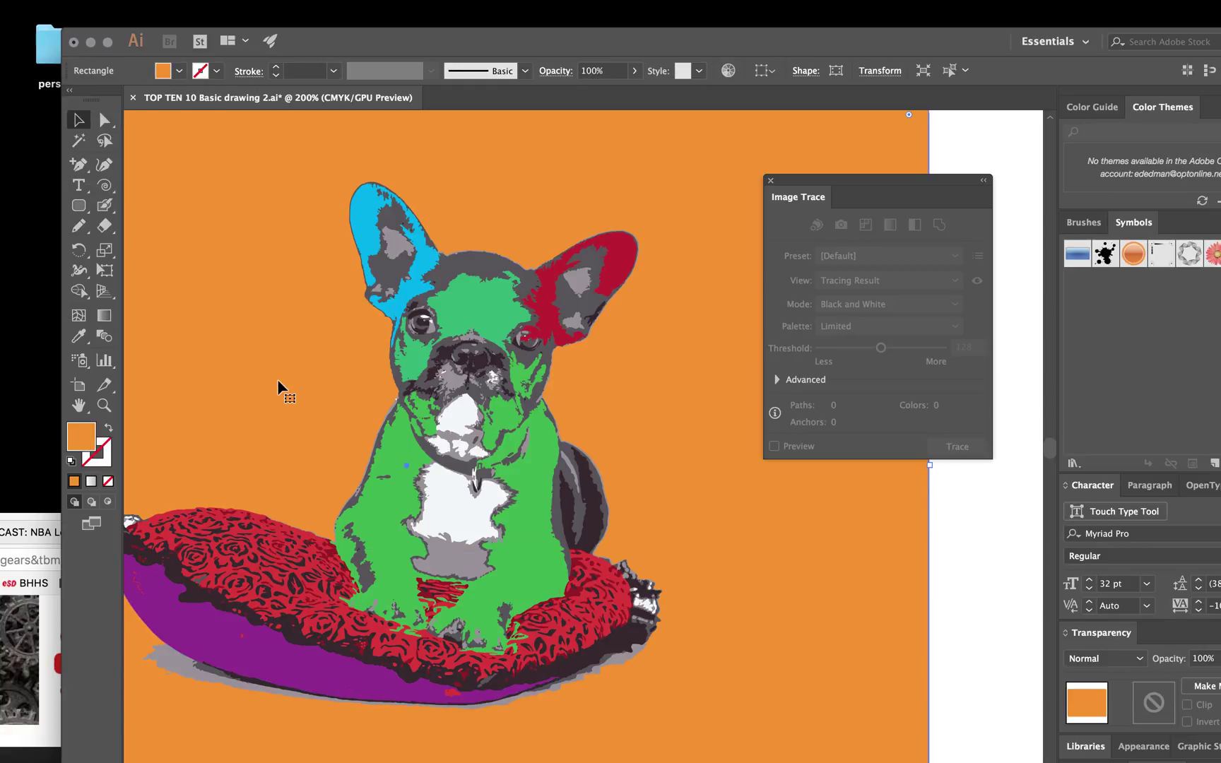
pyautogui.click(104, 405)
pyautogui.keyDown('alt'); pyautogui.click(658, 440); pyautogui.keyUp('alt')
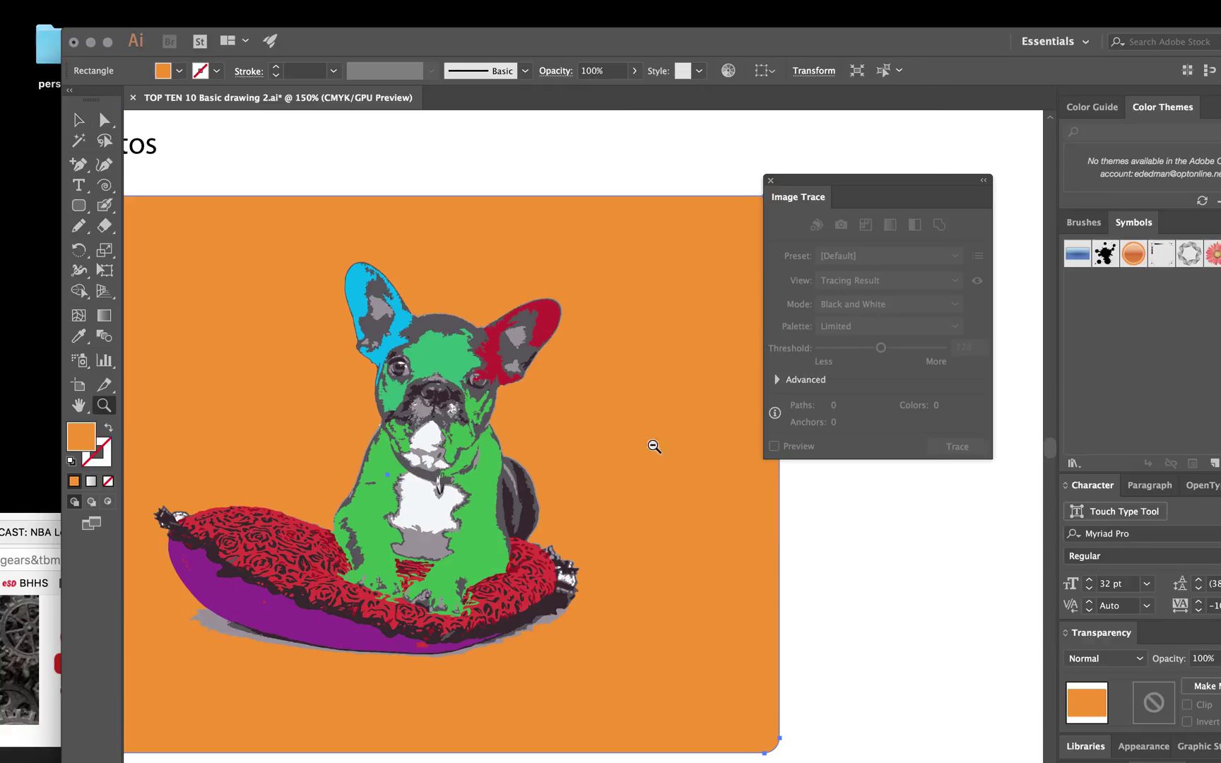
pyautogui.keyDown('alt'); pyautogui.click(609, 501); pyautogui.keyUp('alt')
pyautogui.keyDown('alt'); pyautogui.click(588, 497); pyautogui.keyUp('alt')
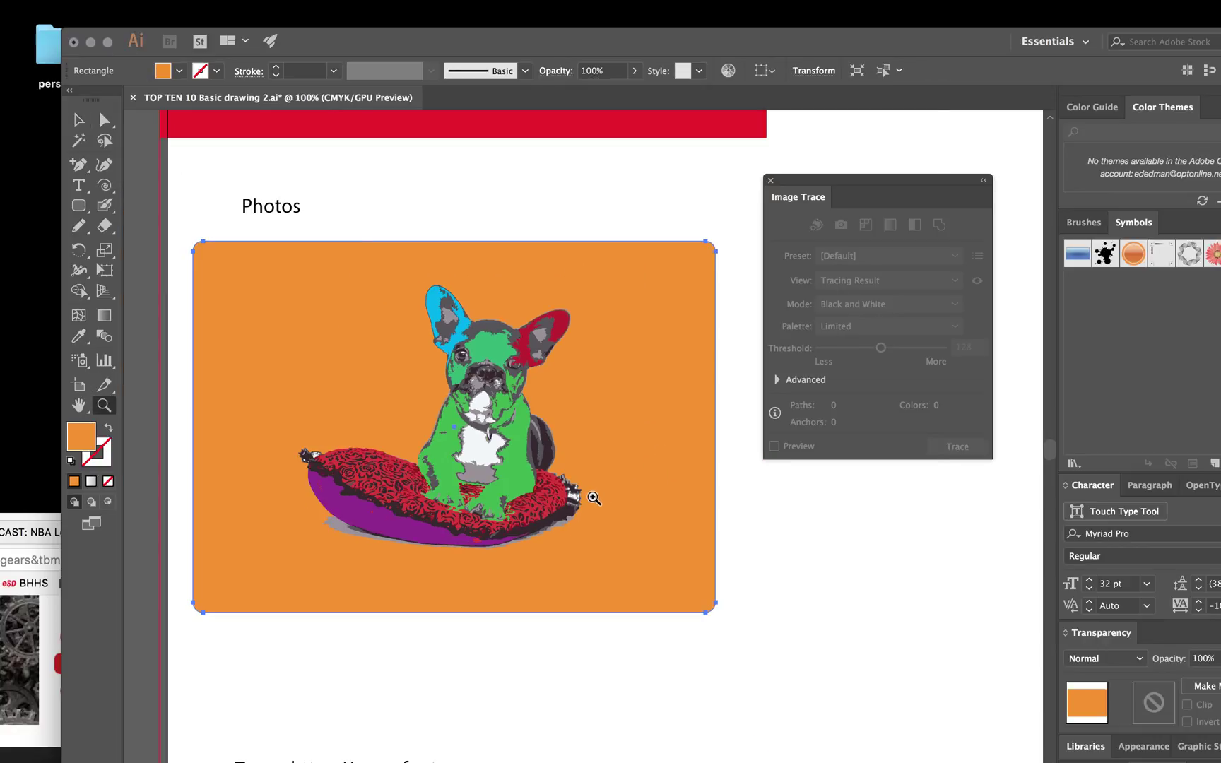
pyautogui.keyDown('alt'); pyautogui.click(597, 502); pyautogui.keyUp('alt')
pyautogui.scroll(-8, 602, 504)
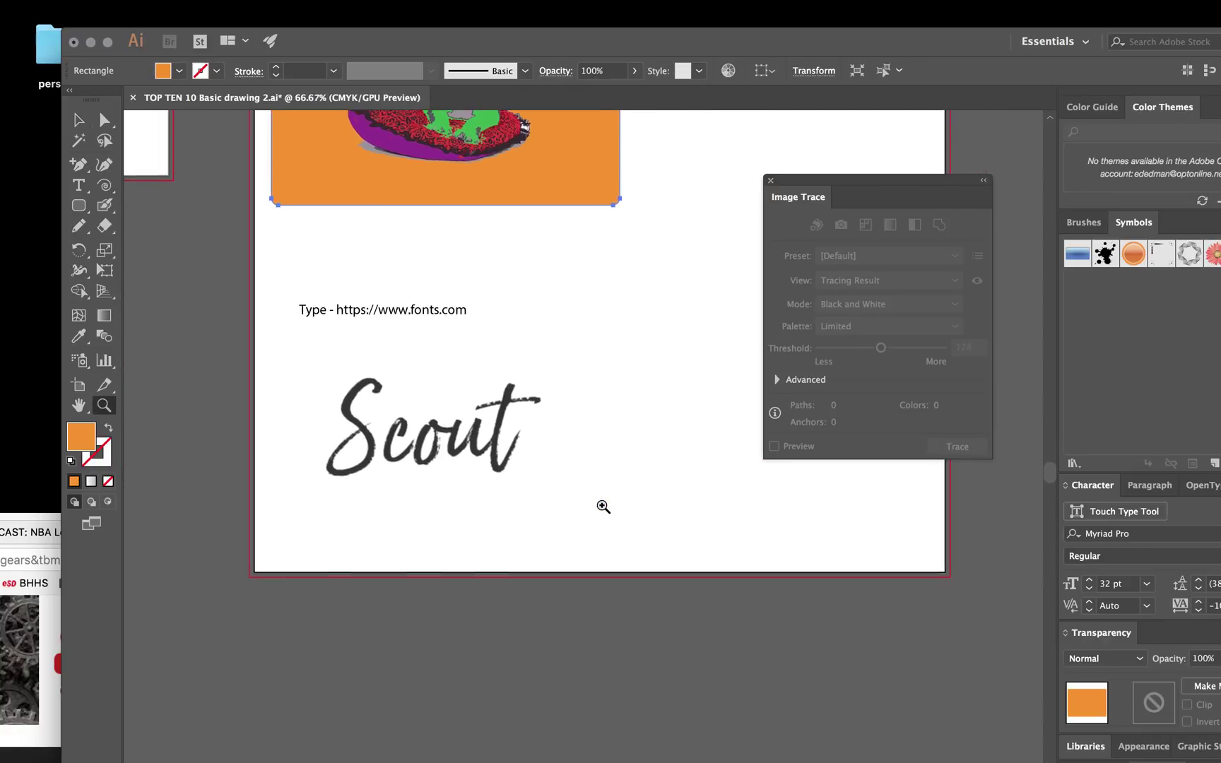
pyautogui.scroll(1, 375, 544)
pyautogui.click(55, 616)
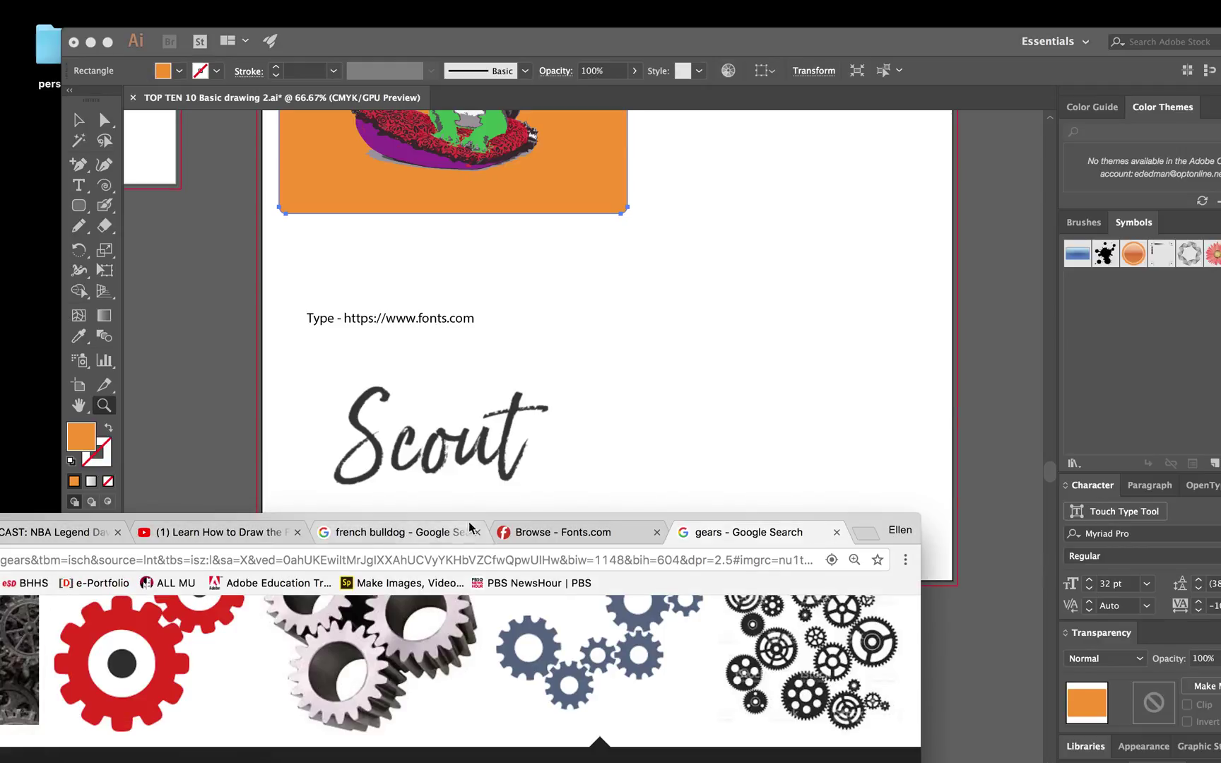
pyautogui.moveTo(487, 521); pyautogui.dragTo(815, 94)
pyautogui.click(815, 95)
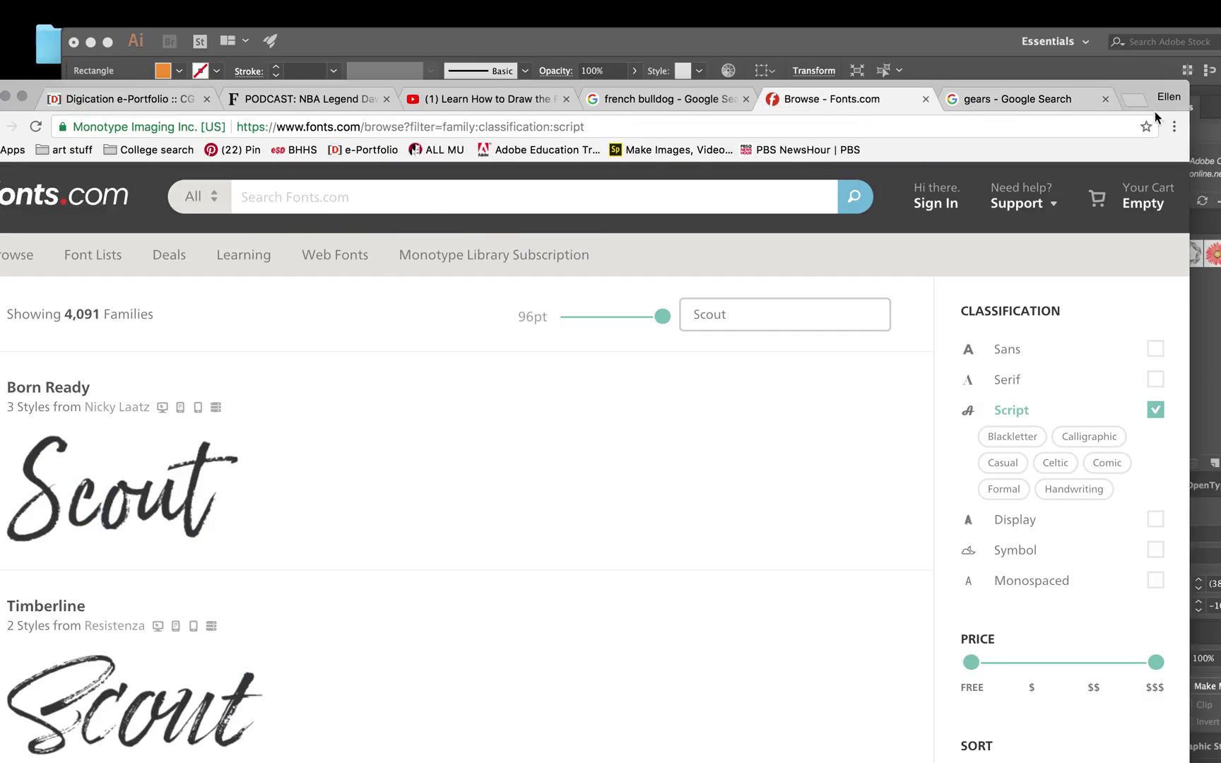
pyautogui.moveTo(1129, 92); pyautogui.dragTo(1202, 64)
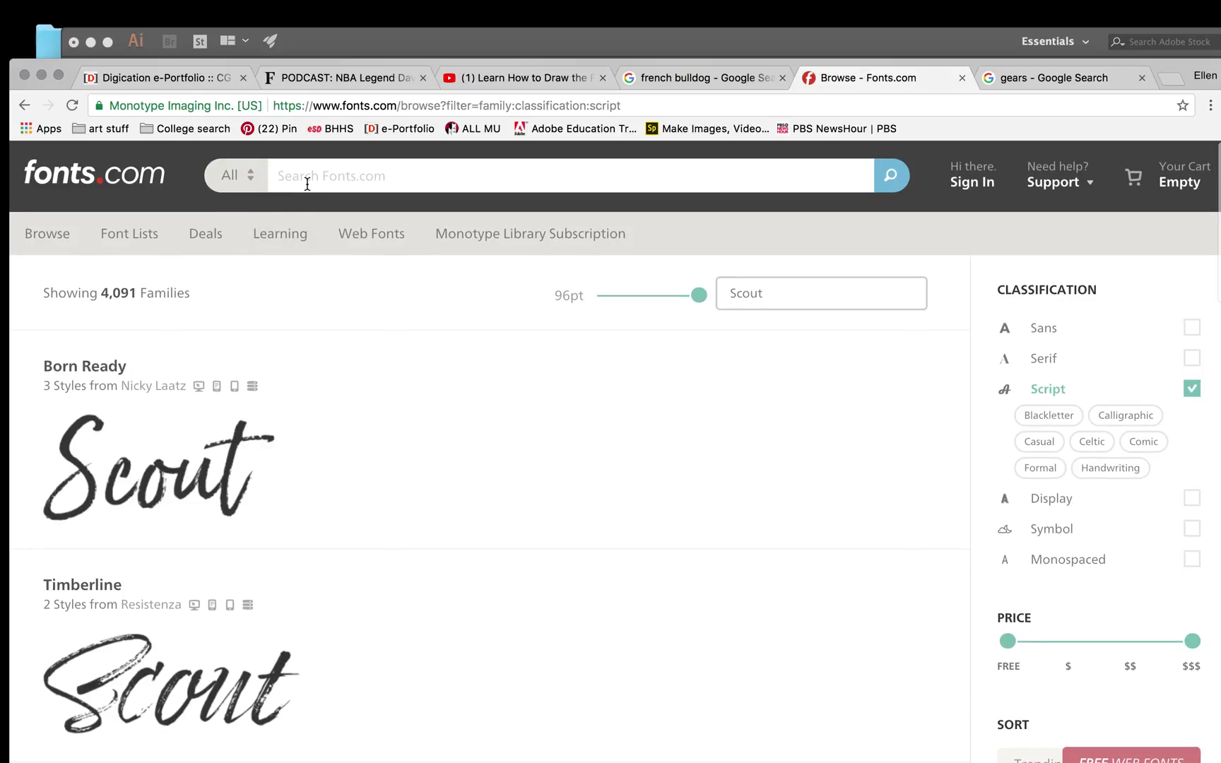
# - Narrow the font families by adding the Display classification with its Scary style, using Scout as the sample text
pyautogui.click(769, 303)
pyautogui.doubleClick(777, 300)
pyautogui.click(731, 291)
pyautogui.moveTo(731, 292); pyautogui.dragTo(813, 296)
pyautogui.click(700, 303)
pyautogui.click(1062, 502)
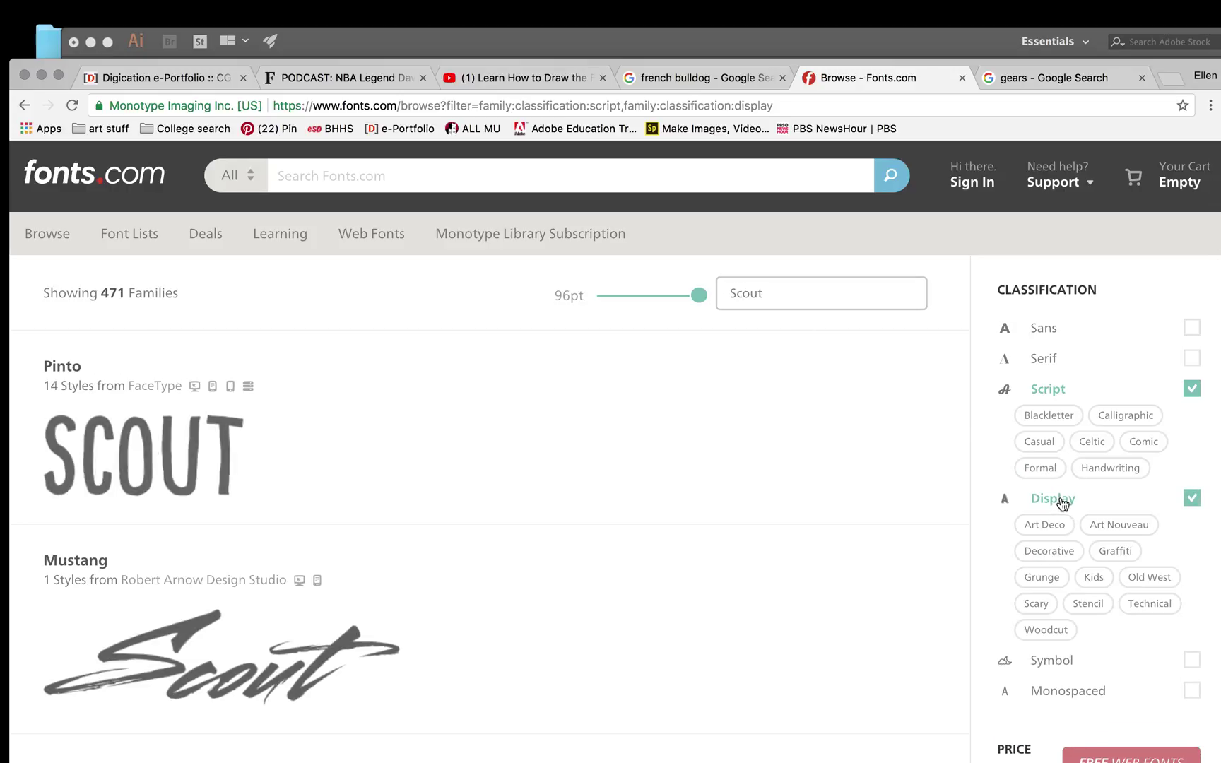
pyautogui.click(1037, 605)
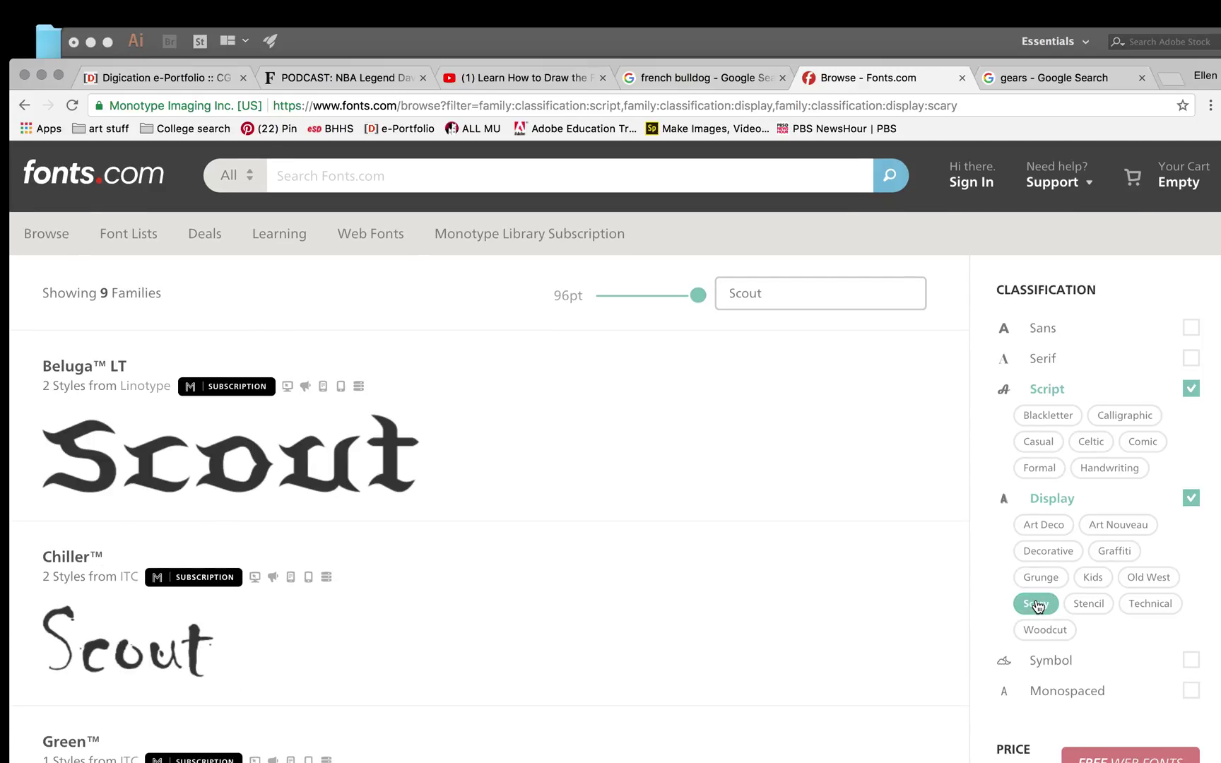
# - Try adding the Sans and Serif classifications to the font filters, and remove both again
pyautogui.click(1044, 329)
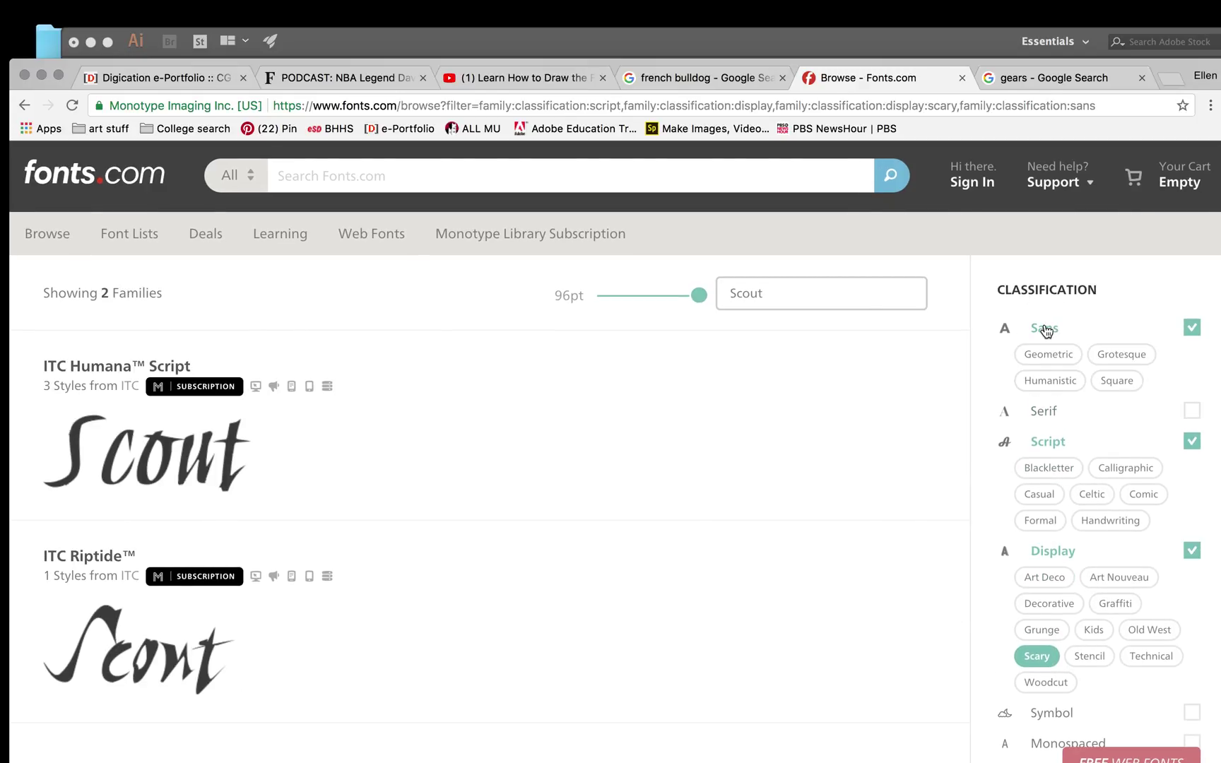
pyautogui.click(1045, 416)
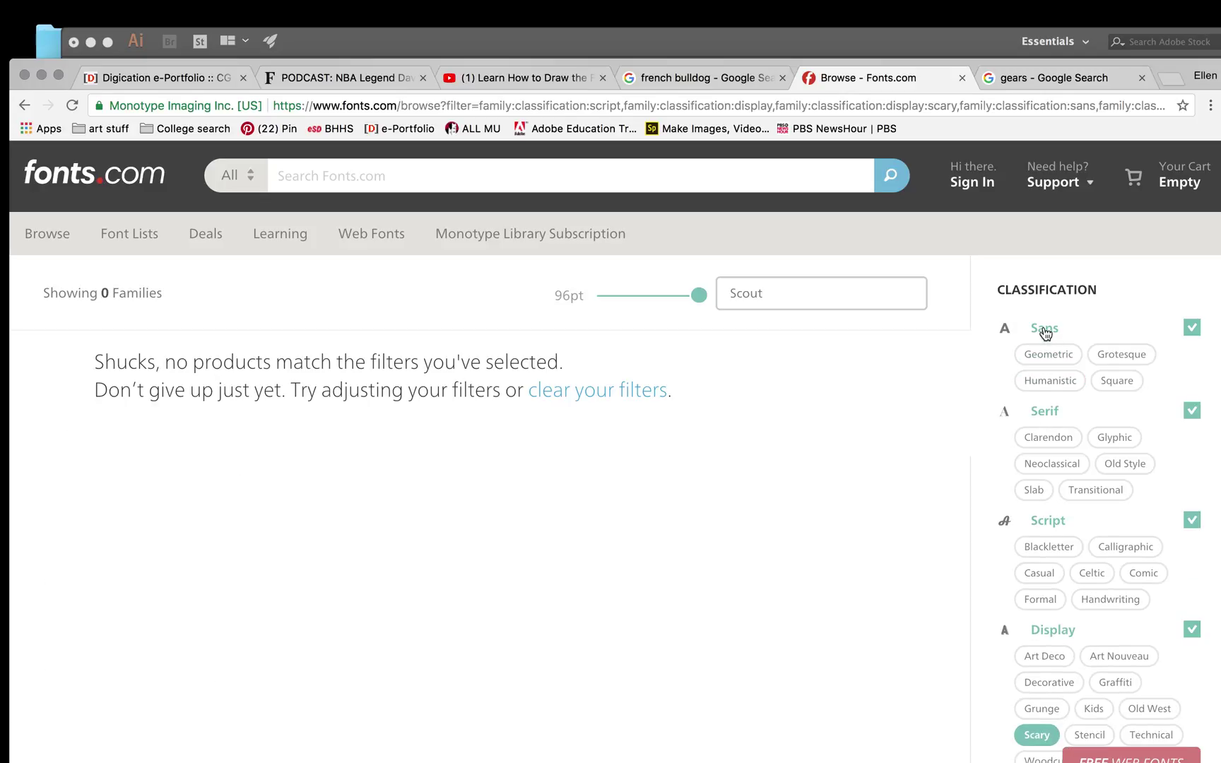
pyautogui.click(1191, 329)
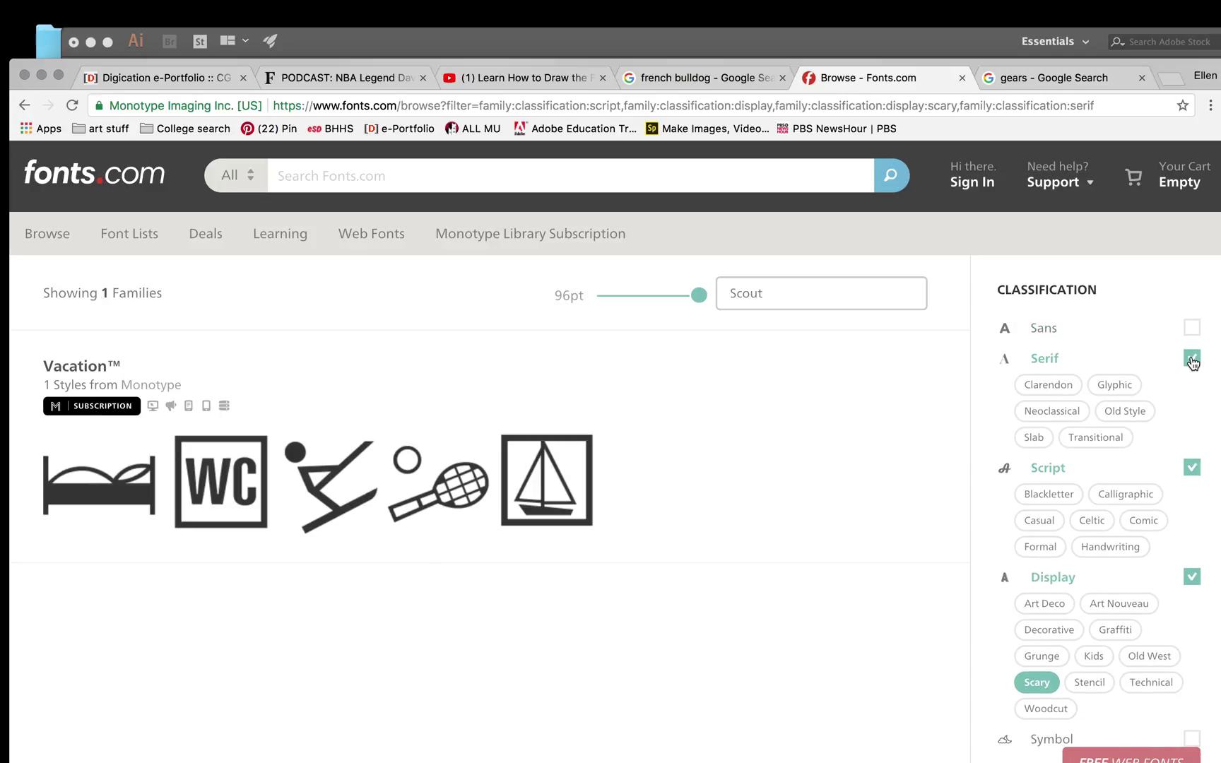
pyautogui.click(1192, 361)
# - Remove the Script classification filter and capture a screenshot of the Graveblade SCOUT sample
pyautogui.click(1192, 391)
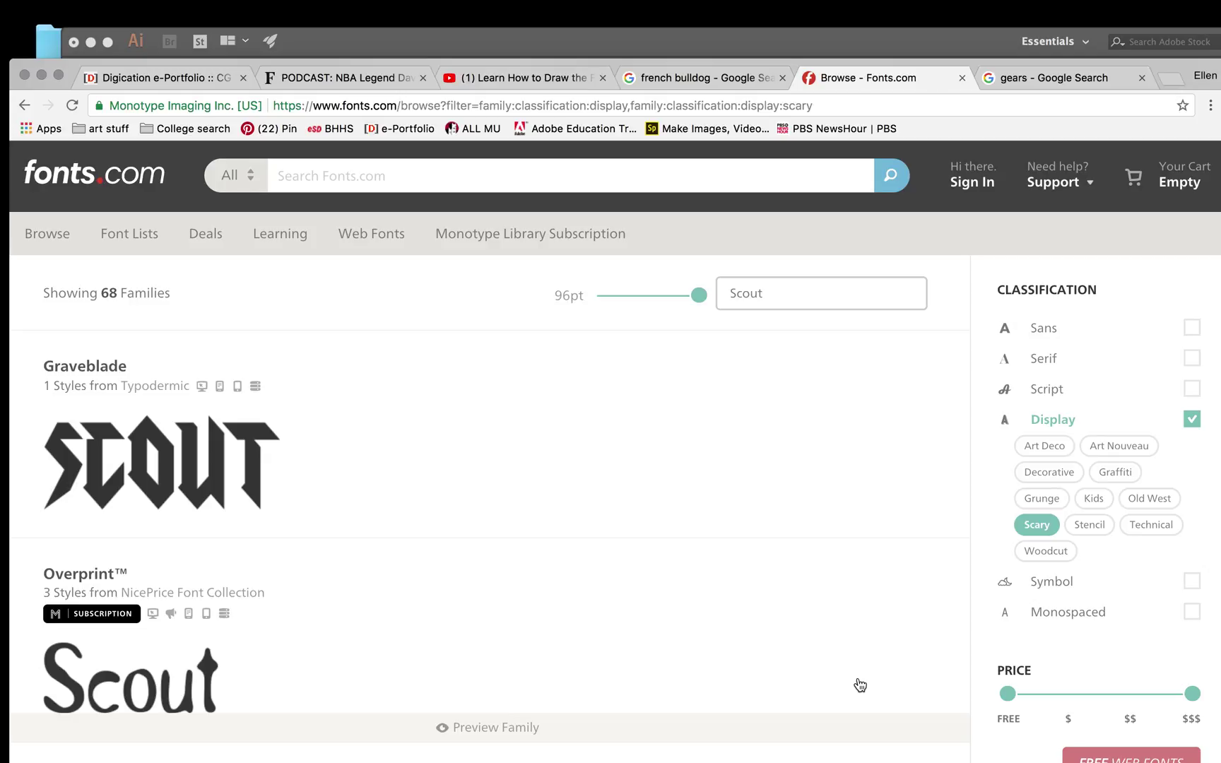
pyautogui.press('super+shift+4')
pyautogui.moveTo(27, 394); pyautogui.dragTo(304, 532)
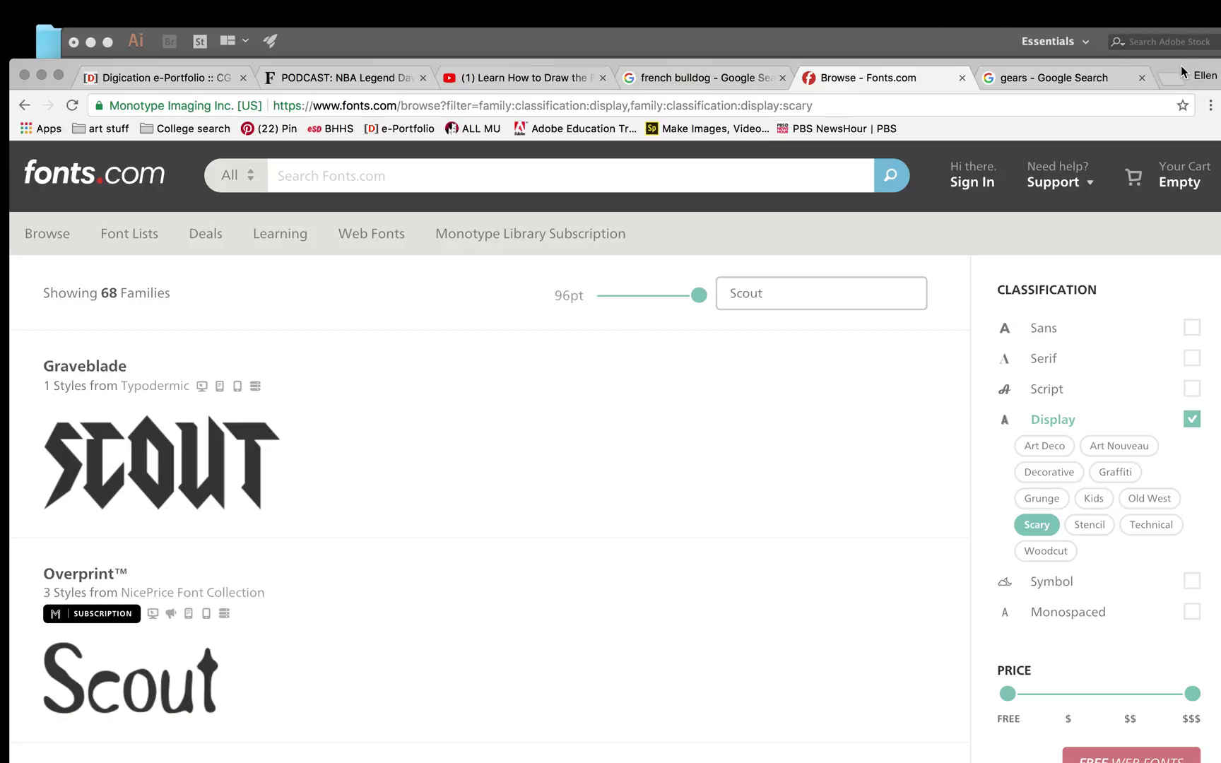
# - Switch back to Illustrator, close Image Trace and place the SCOUT screenshot from the desktop beside the script Scout image
pyautogui.moveTo(1181, 65); pyautogui.dragTo(1080, 110)
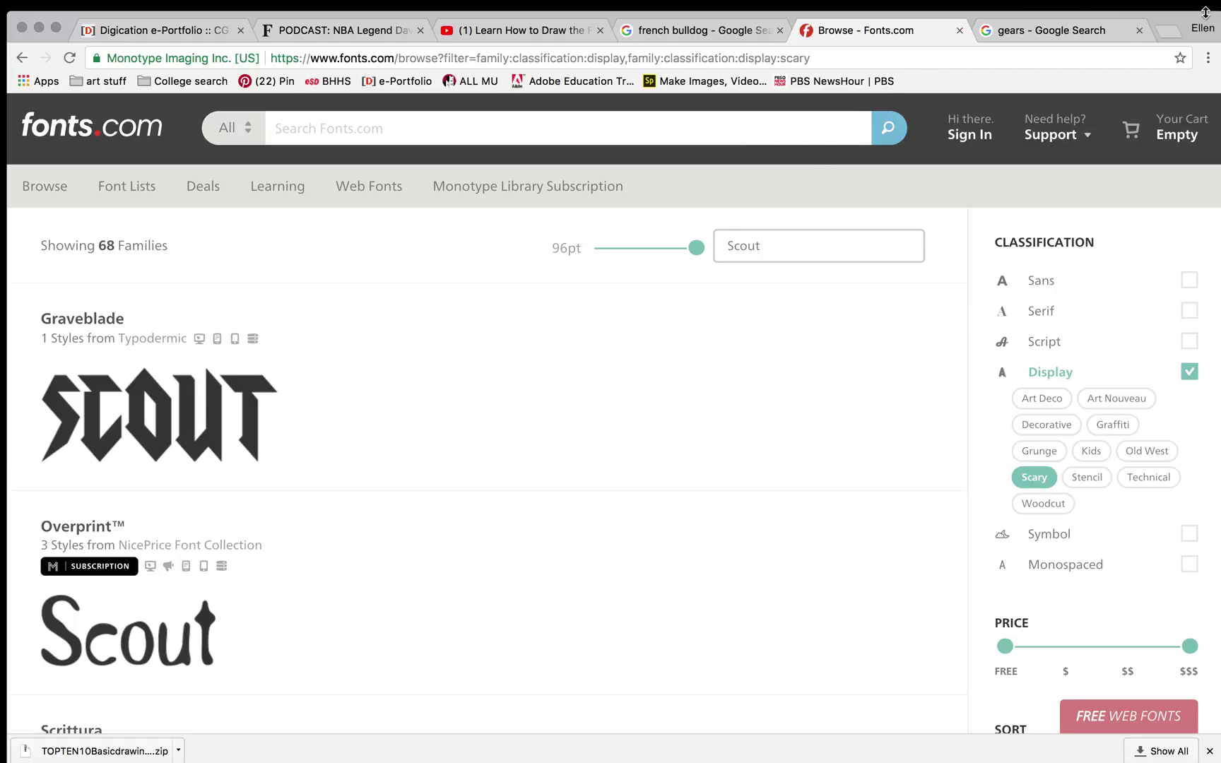
pyautogui.moveTo(1176, 38)
pyautogui.mouseDown()
pyautogui.moveTo(1058, 146)
pyautogui.moveTo(871, 460)
pyautogui.mouseUp()
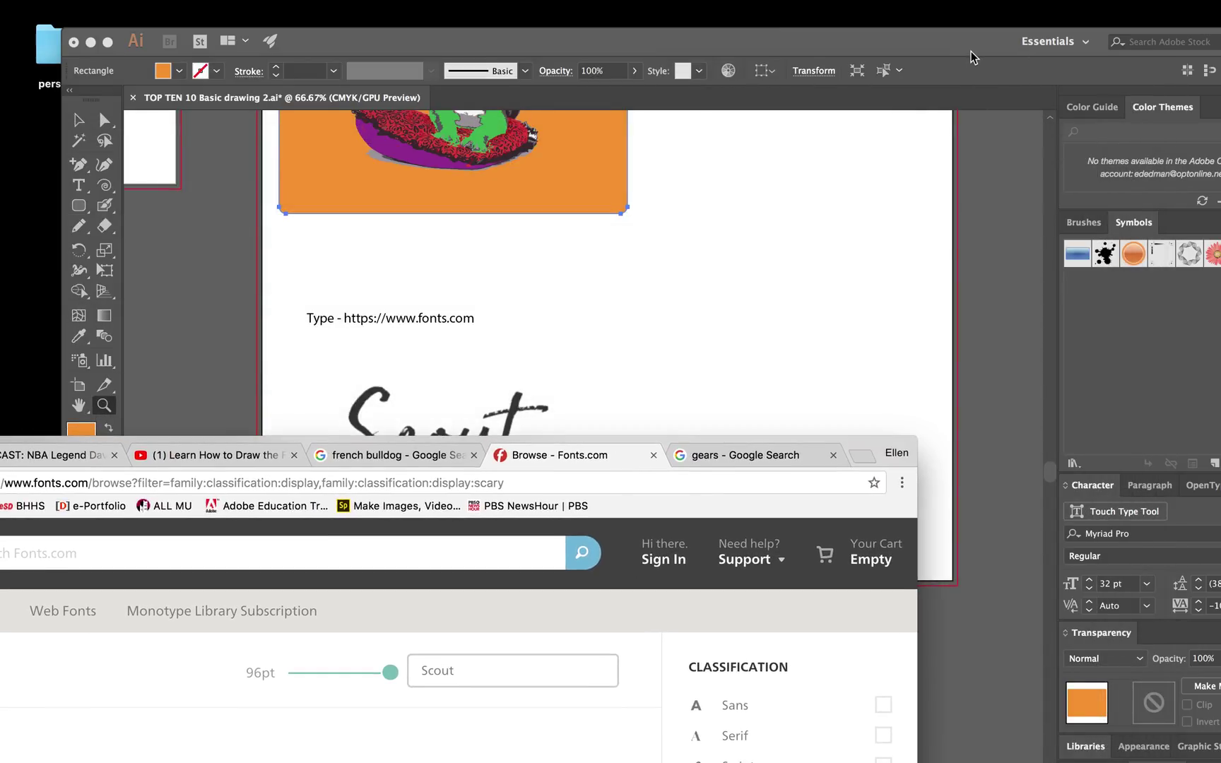
pyautogui.click(974, 56)
pyautogui.moveTo(676, 78); pyautogui.dragTo(557, 68)
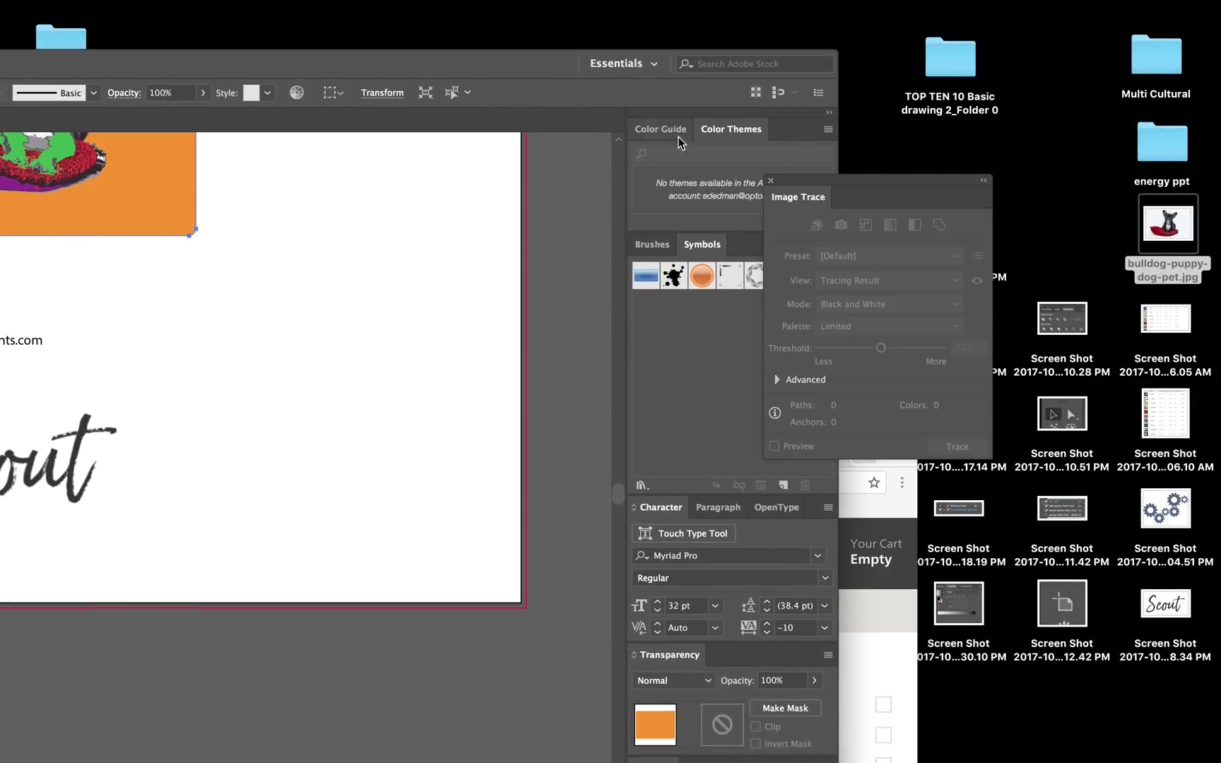
pyautogui.click(769, 181)
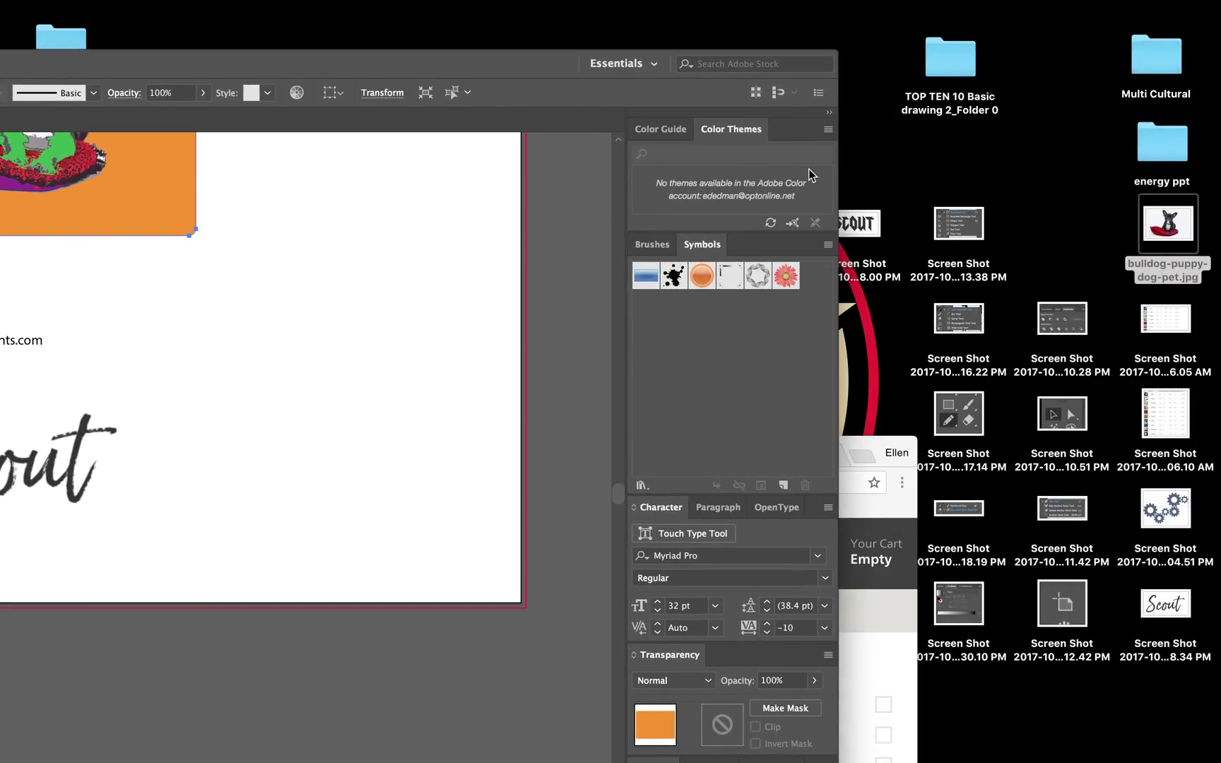
pyautogui.moveTo(867, 226); pyautogui.dragTo(235, 424)
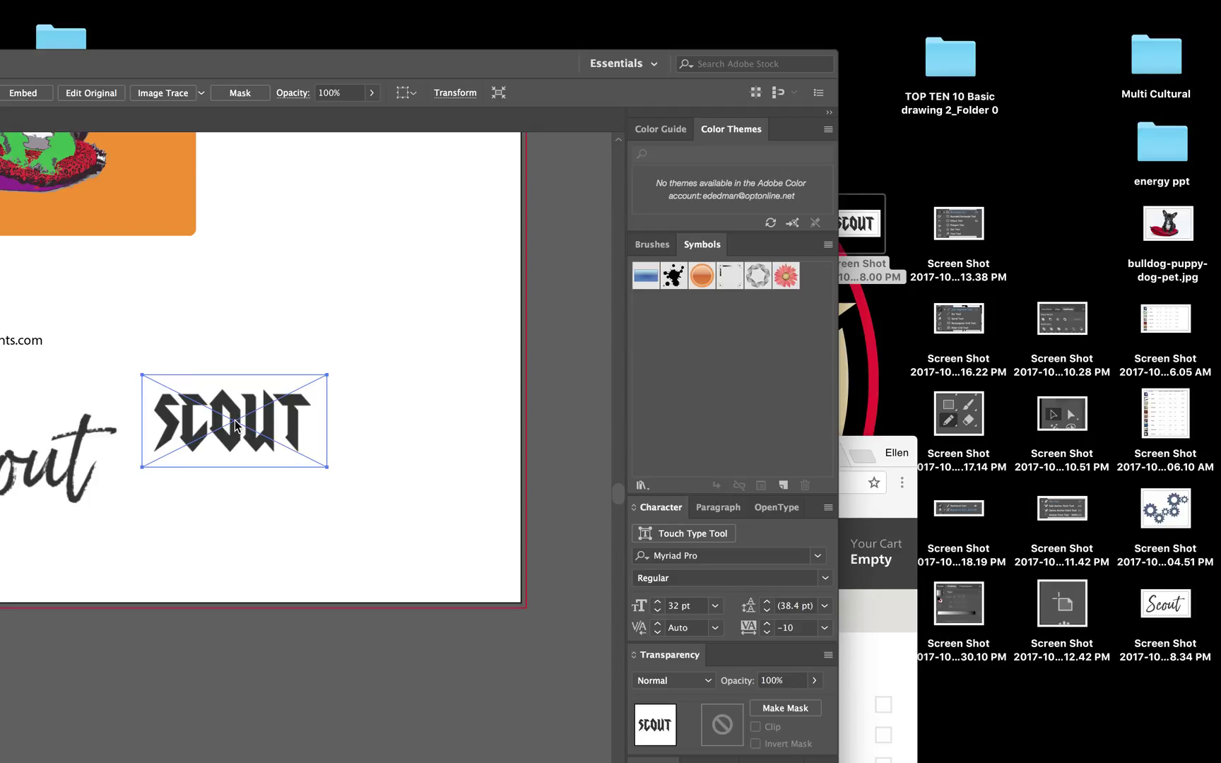
# - Trace the placed SCOUT image with the Black and White Logo preset and expand the tracing
pyautogui.moveTo(281, 70)
pyautogui.mouseDown()
pyautogui.moveTo(771, 33)
pyautogui.moveTo(632, 32)
pyautogui.moveTo(617, 7)
pyautogui.mouseUp()
pyautogui.click(533, 44)
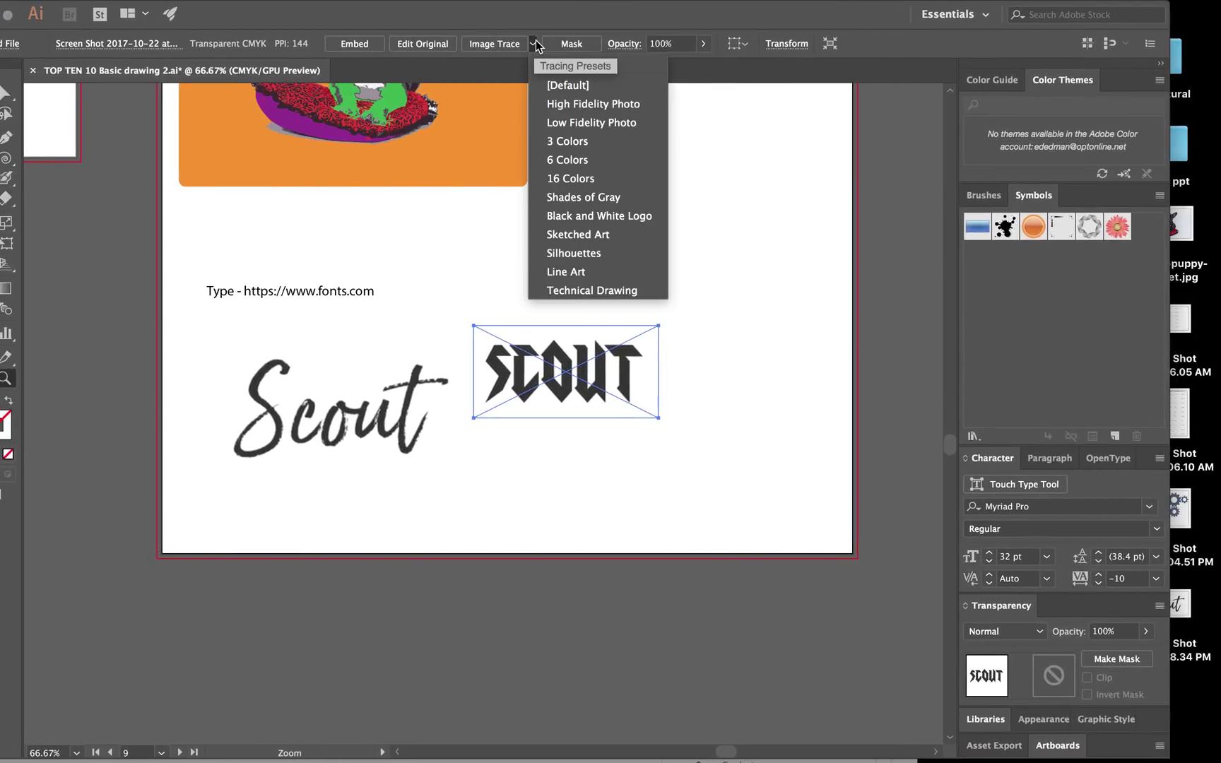
pyautogui.click(601, 216)
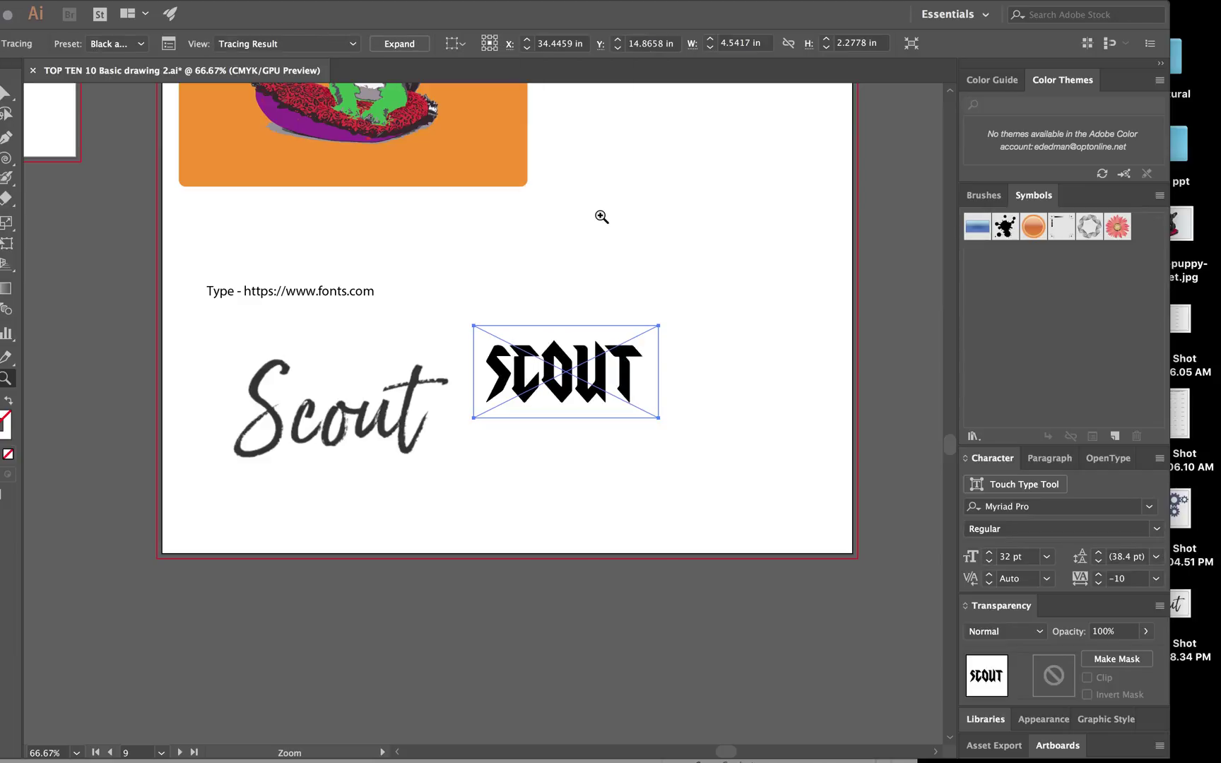
pyautogui.click(408, 46)
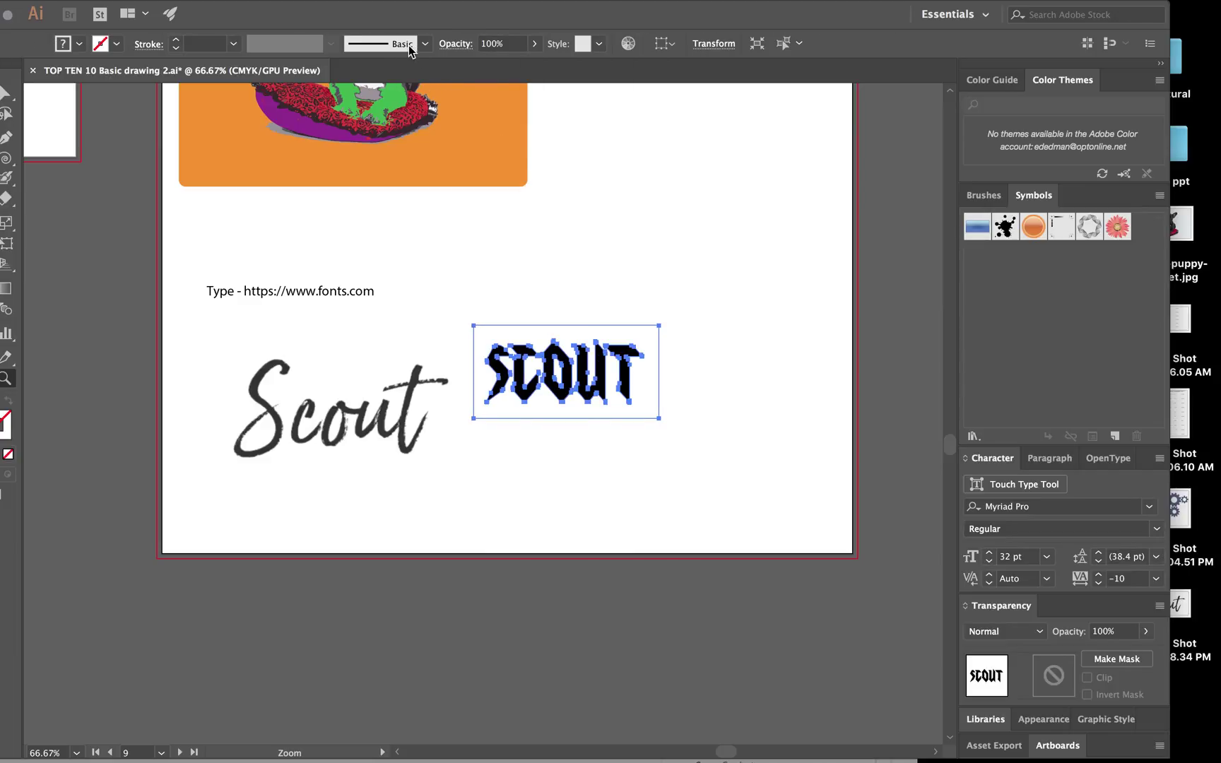
# - Ungroup the traced SCOUT lettering and delete its white background shapes
pyautogui.click(233, 10)
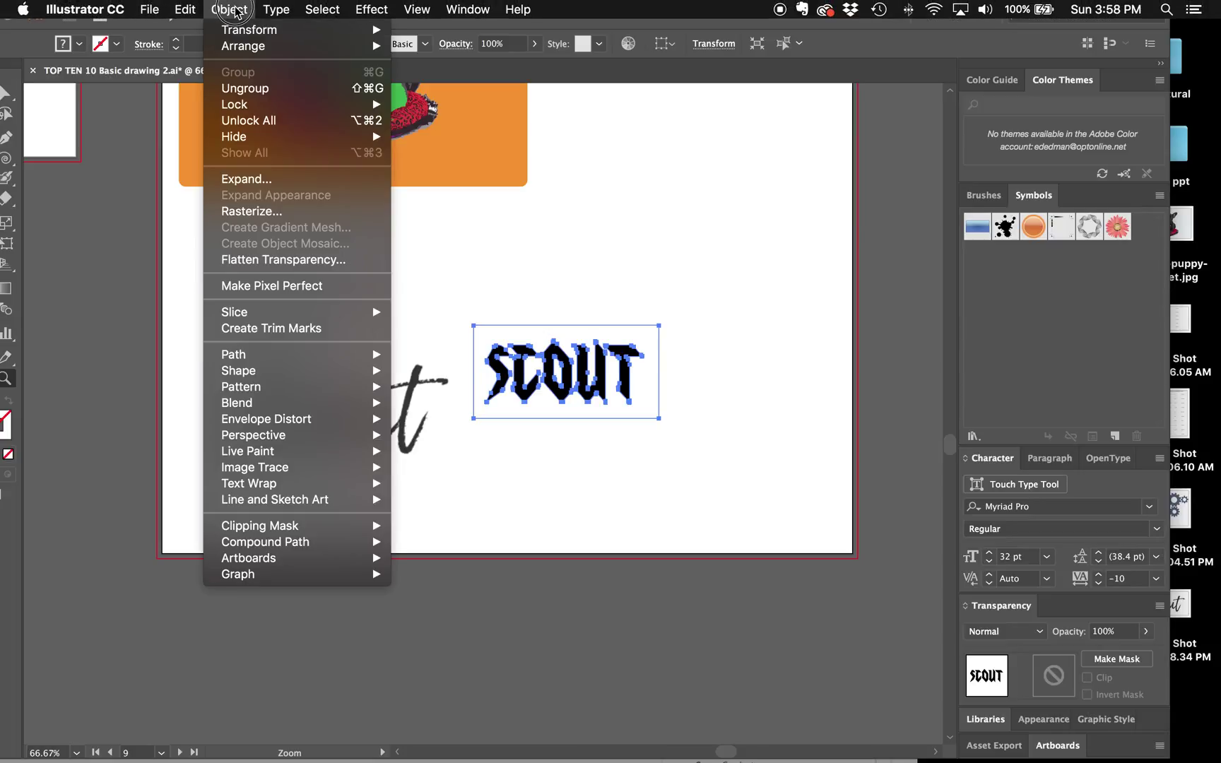
pyautogui.click(248, 88)
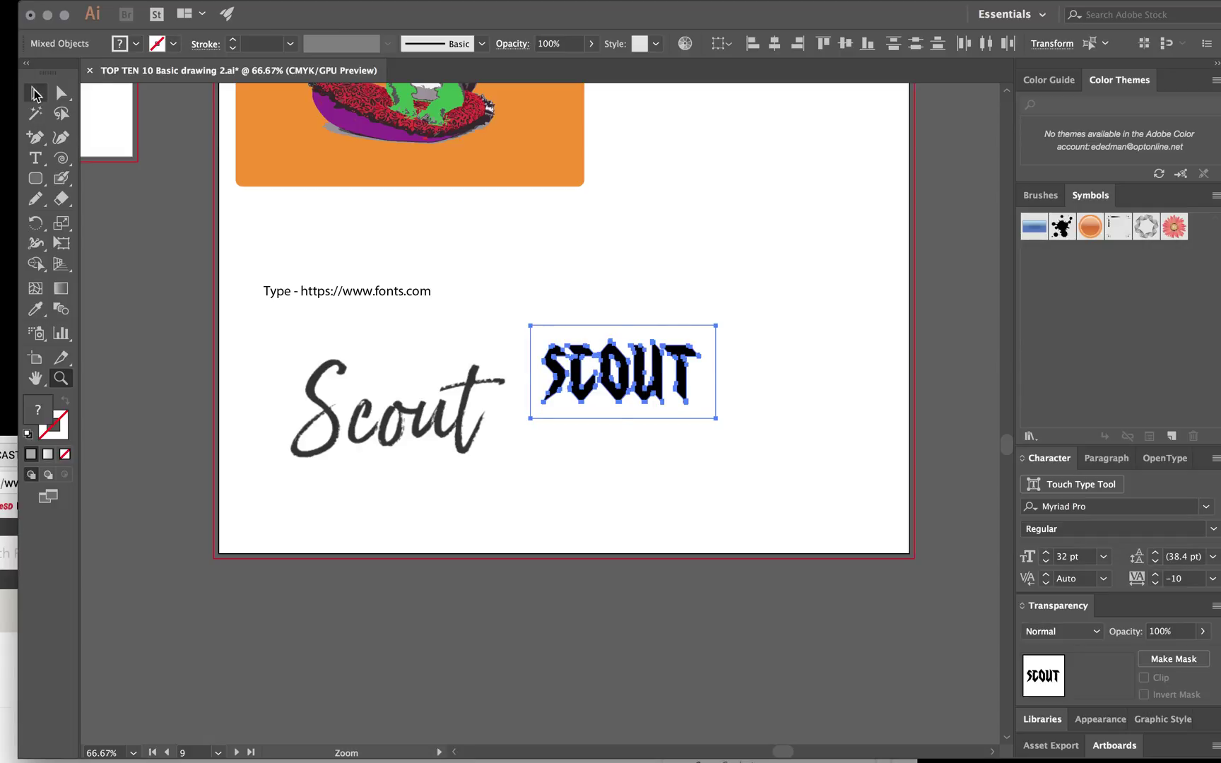
pyautogui.press('v')
pyautogui.click(647, 328)
pyautogui.click(700, 345)
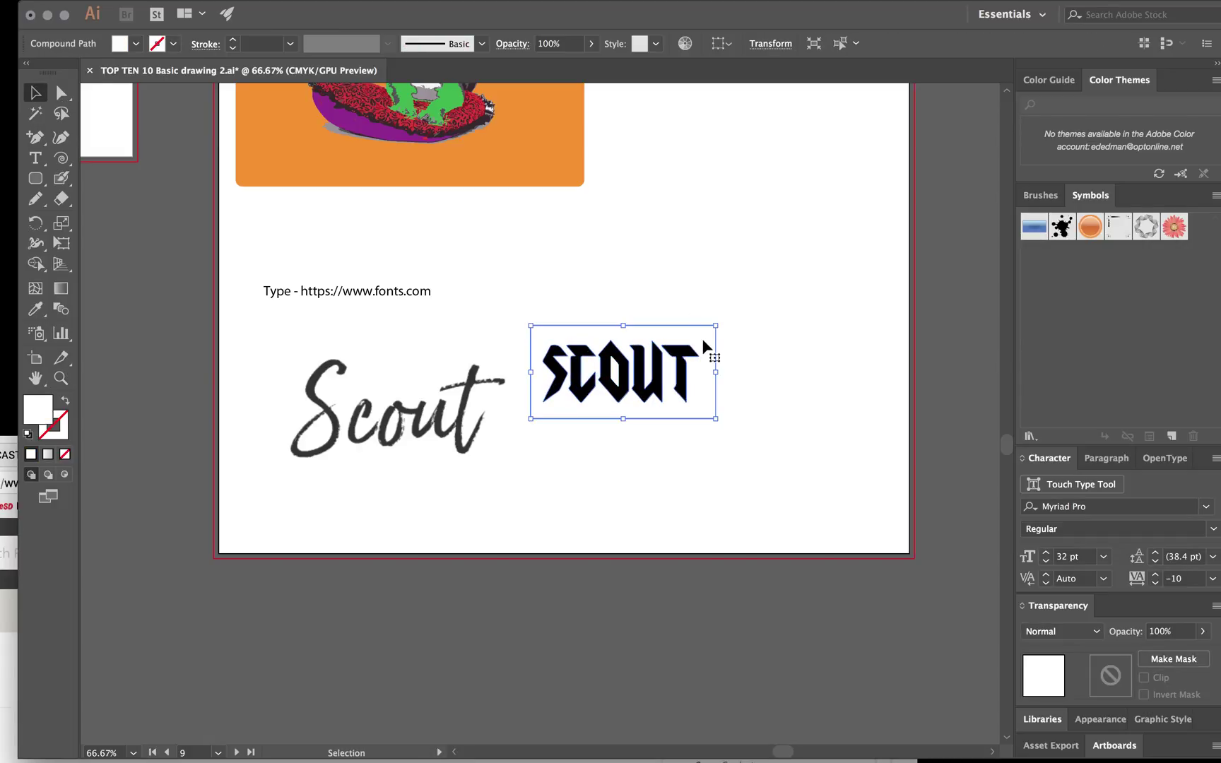
pyautogui.click(703, 349)
pyautogui.click(619, 382)
pyautogui.click(619, 382)
# - Draw a rounded rectangle enclosing the SCOUT lettering and fill it with bright yellow
pyautogui.click(35, 178)
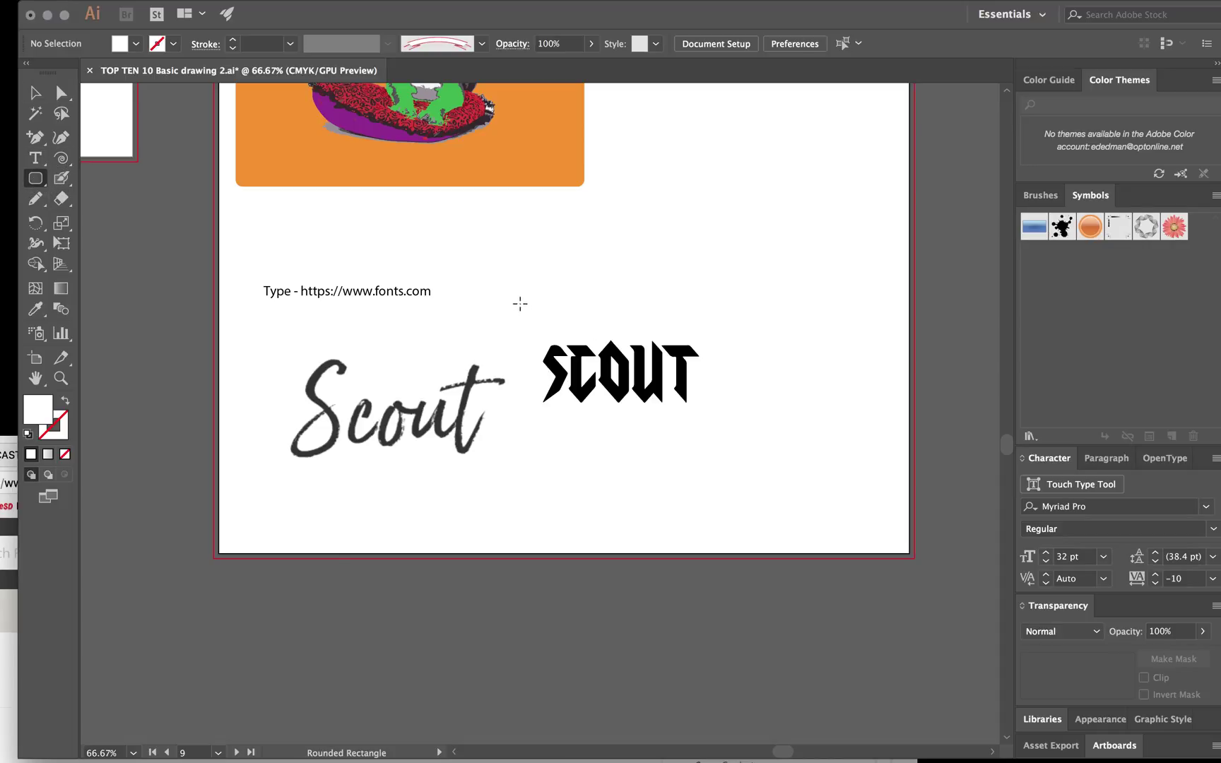
pyautogui.moveTo(520, 304); pyautogui.dragTo(749, 457)
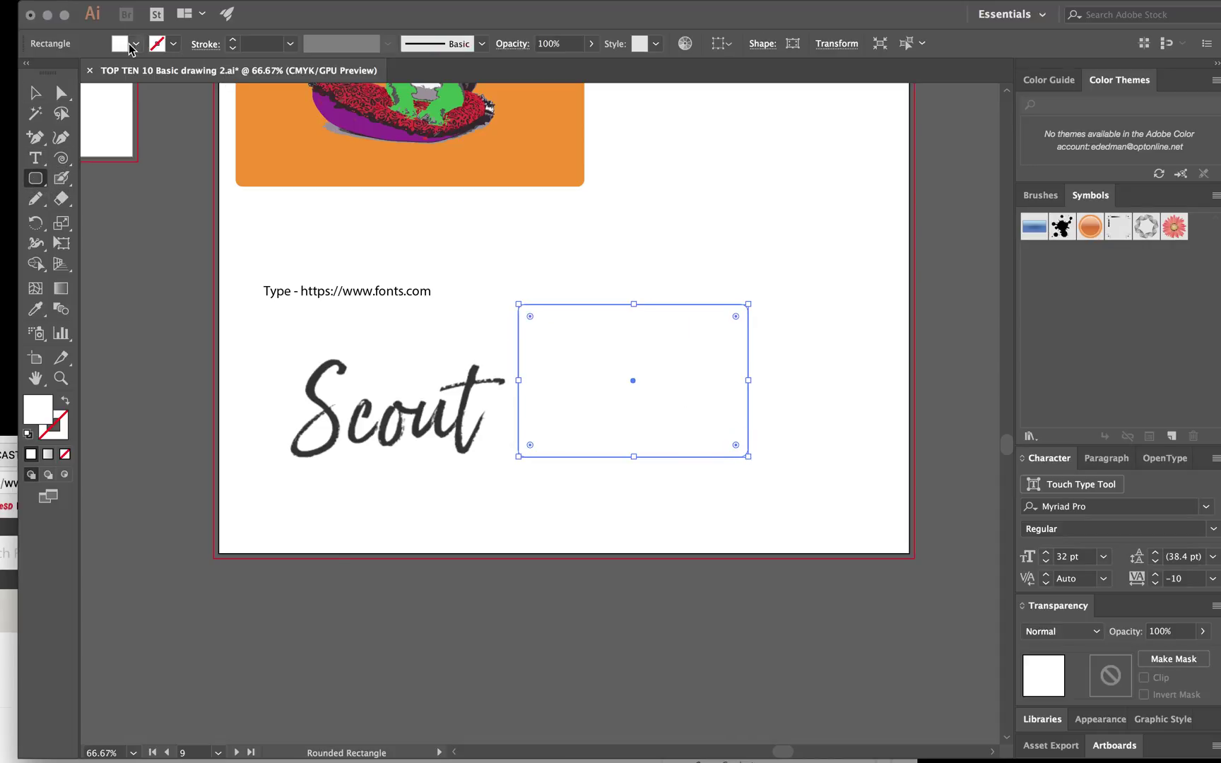
pyautogui.click(135, 44)
pyautogui.click(71, 73)
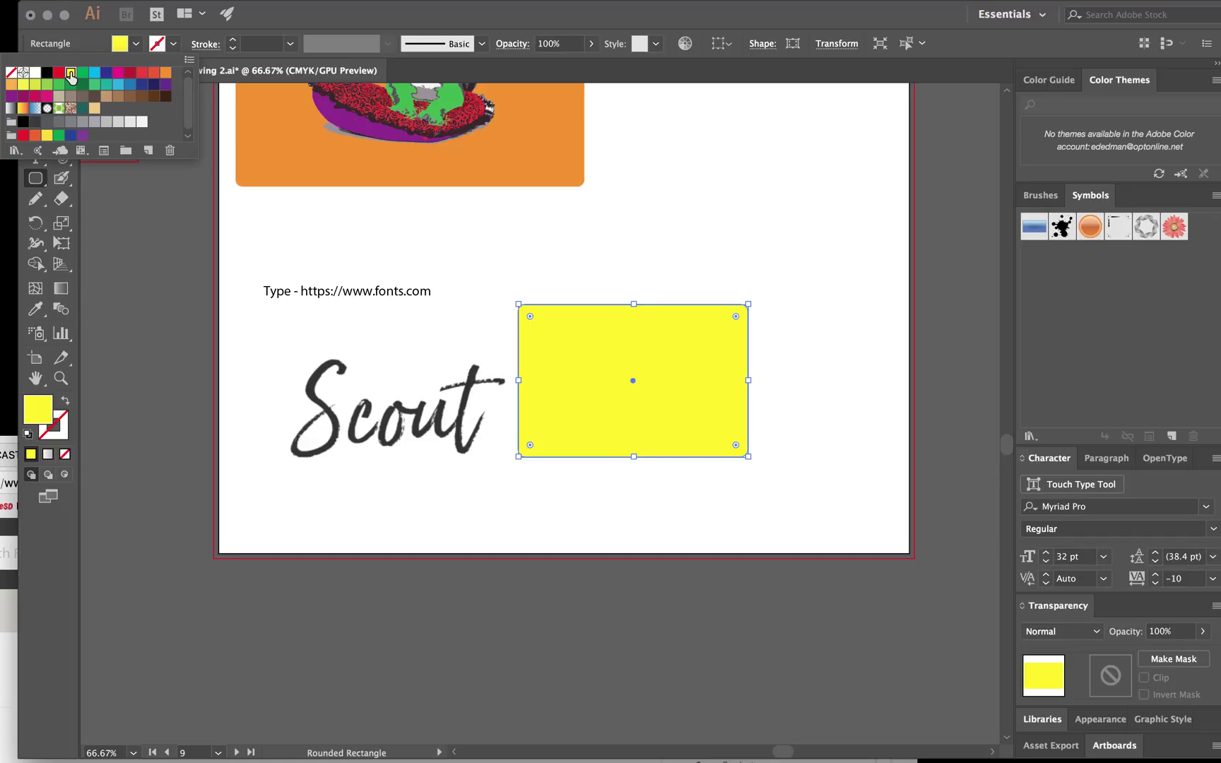
pyautogui.press('Escape')
# - Send the yellow rectangle to the back behind the lettering and delete the script Scout image overlapping it
pyautogui.click(35, 92)
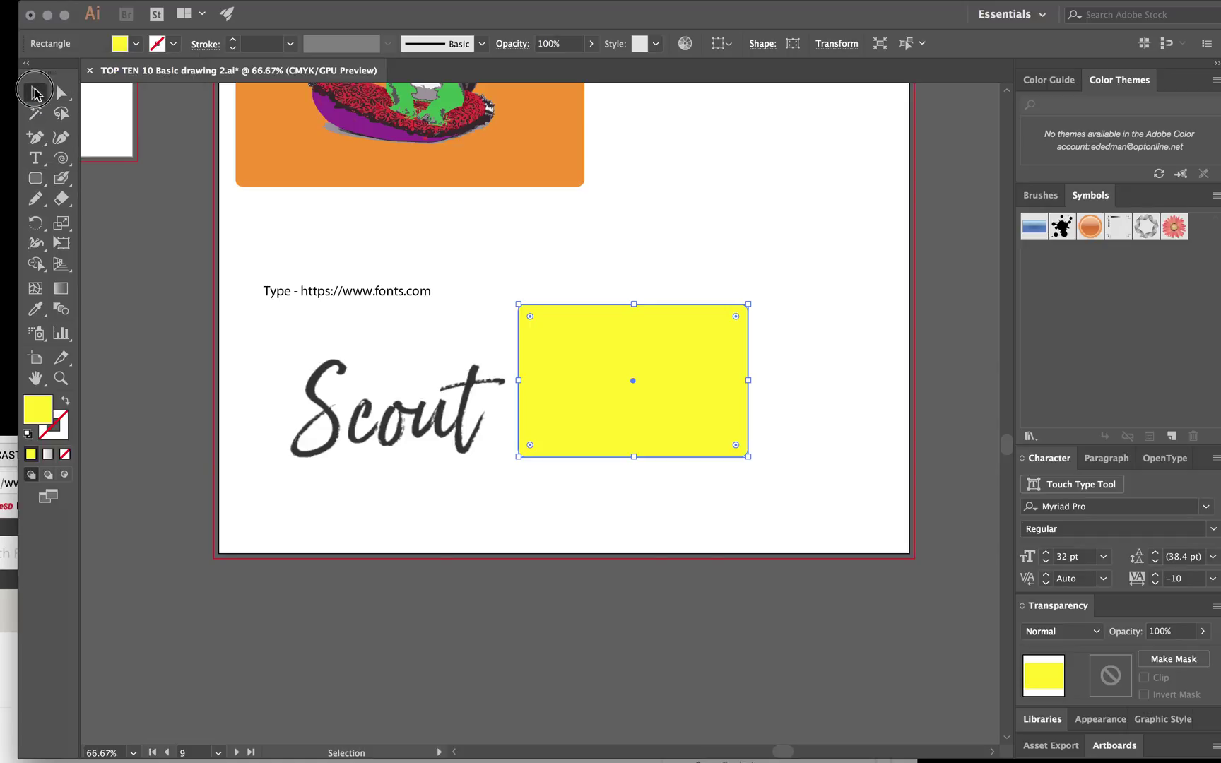
pyautogui.press('super+shift+bracketleft')
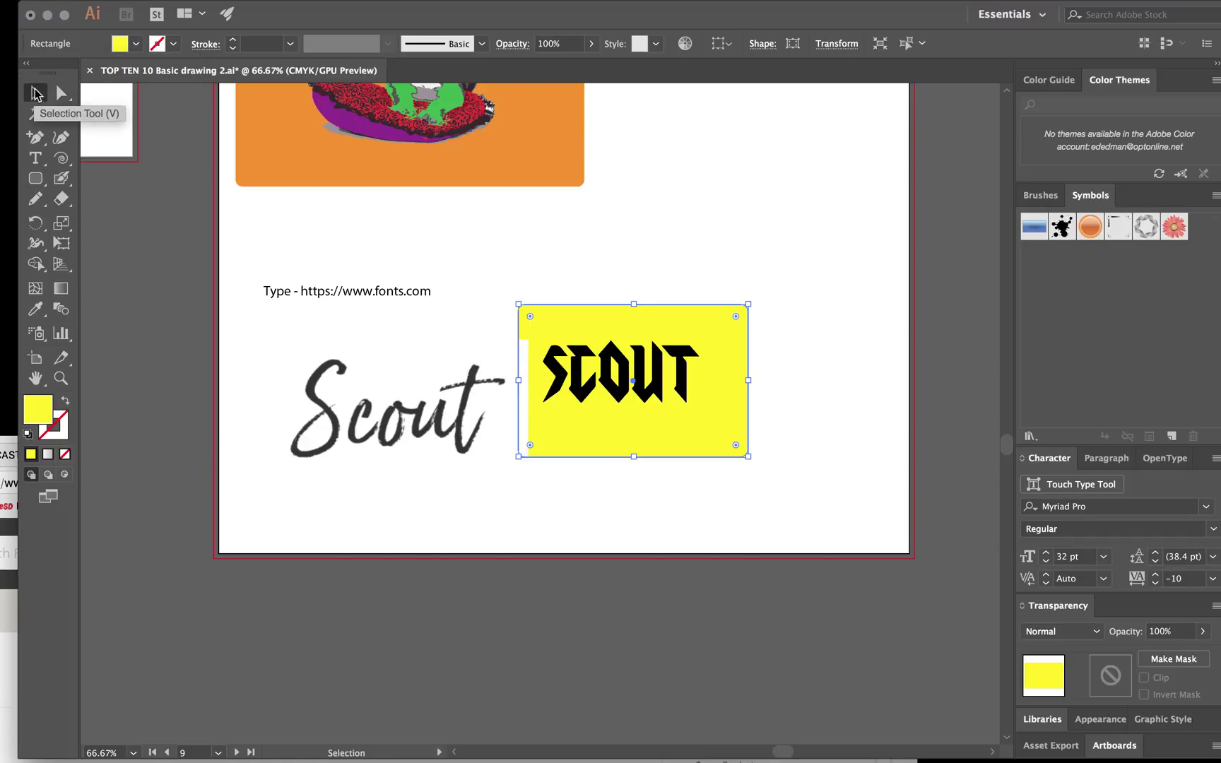
pyautogui.click(356, 368)
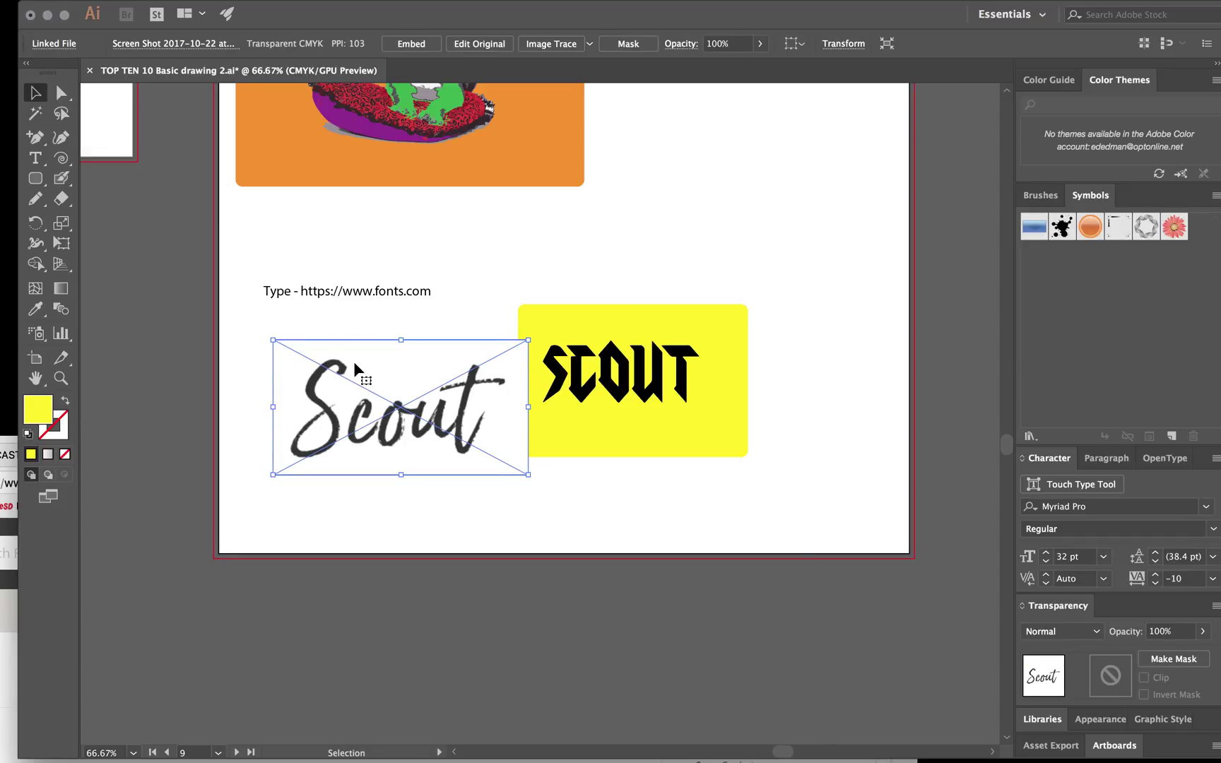
pyautogui.press('Delete')
# - Shrink the O and T of the traced SCOUT lettering and move the U and T closer to the O
pyautogui.click(61, 378)
pyautogui.click(728, 390)
pyautogui.scroll(1, 499, 464)
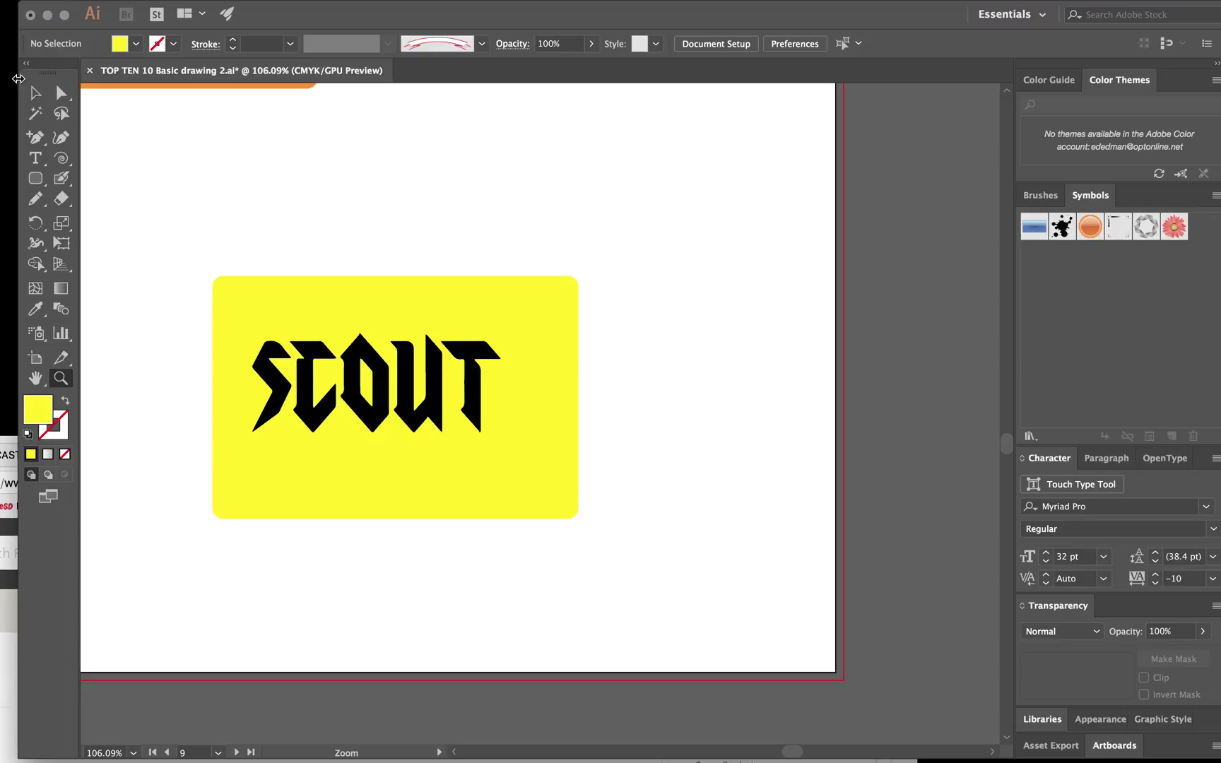
pyautogui.press('v')
pyautogui.click(386, 391)
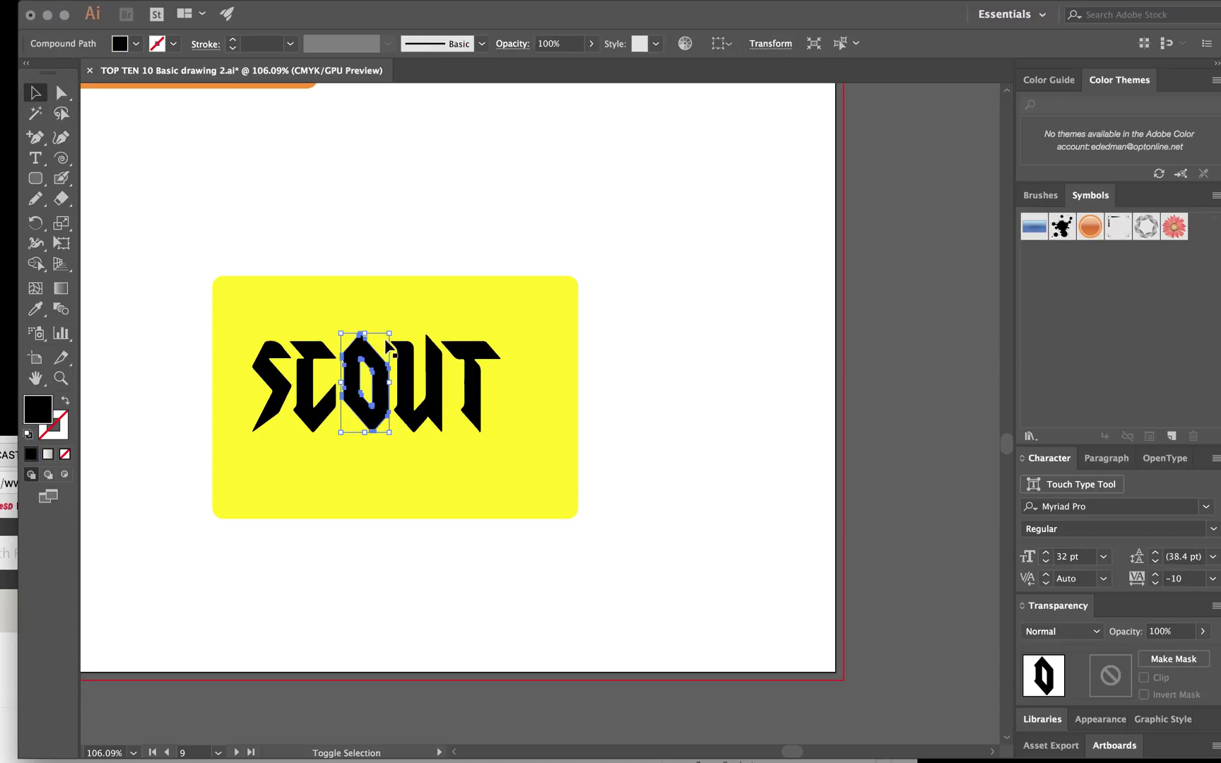
pyautogui.moveTo(390, 333); pyautogui.dragTo(392, 408)
pyautogui.moveTo(467, 366)
pyautogui.mouseDown()
pyautogui.moveTo(474, 345)
pyautogui.moveTo(451, 370)
pyautogui.moveTo(458, 380)
pyautogui.mouseUp()
pyautogui.moveTo(485, 456); pyautogui.dragTo(477, 440)
pyautogui.click(676, 407)
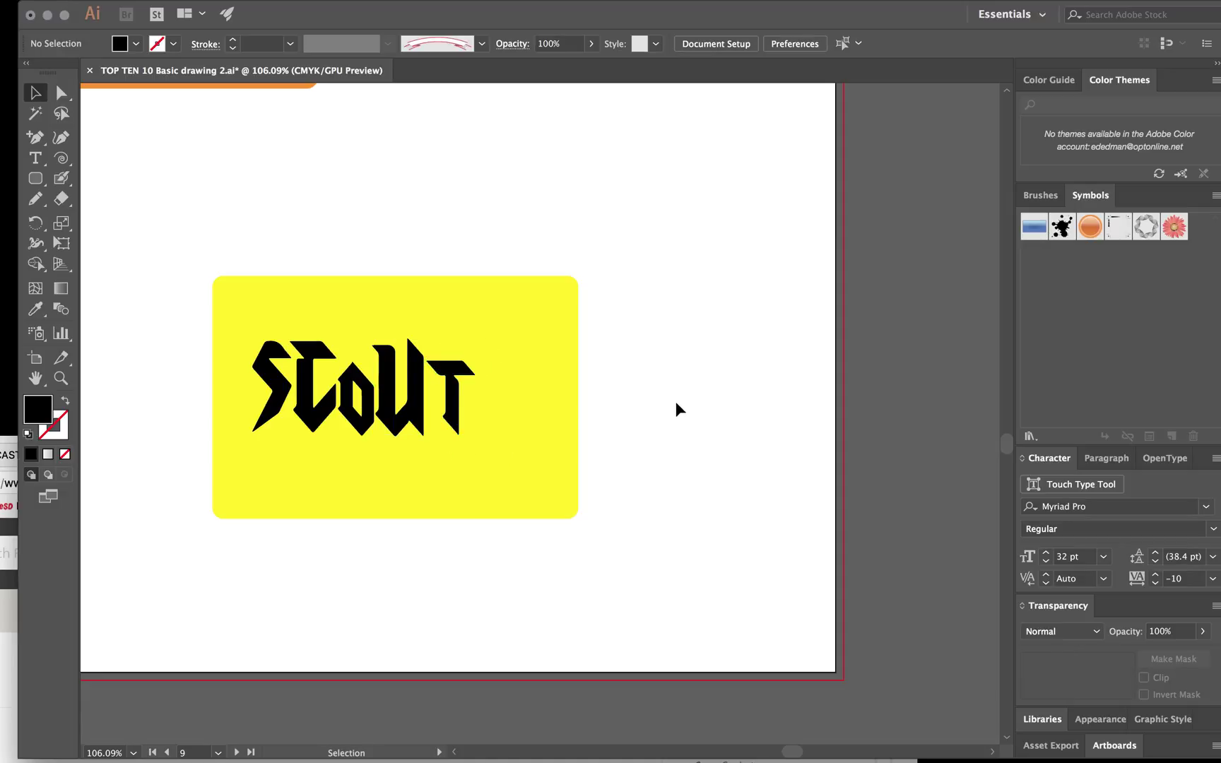
pyautogui.click(61, 378)
pyautogui.moveTo(601, 341); pyautogui.dragTo(469, 424)
pyautogui.keyDown('alt'); pyautogui.click(450, 422); pyautogui.keyUp('alt')
pyautogui.keyDown('alt'); pyautogui.click(445, 379); pyautogui.keyUp('alt')
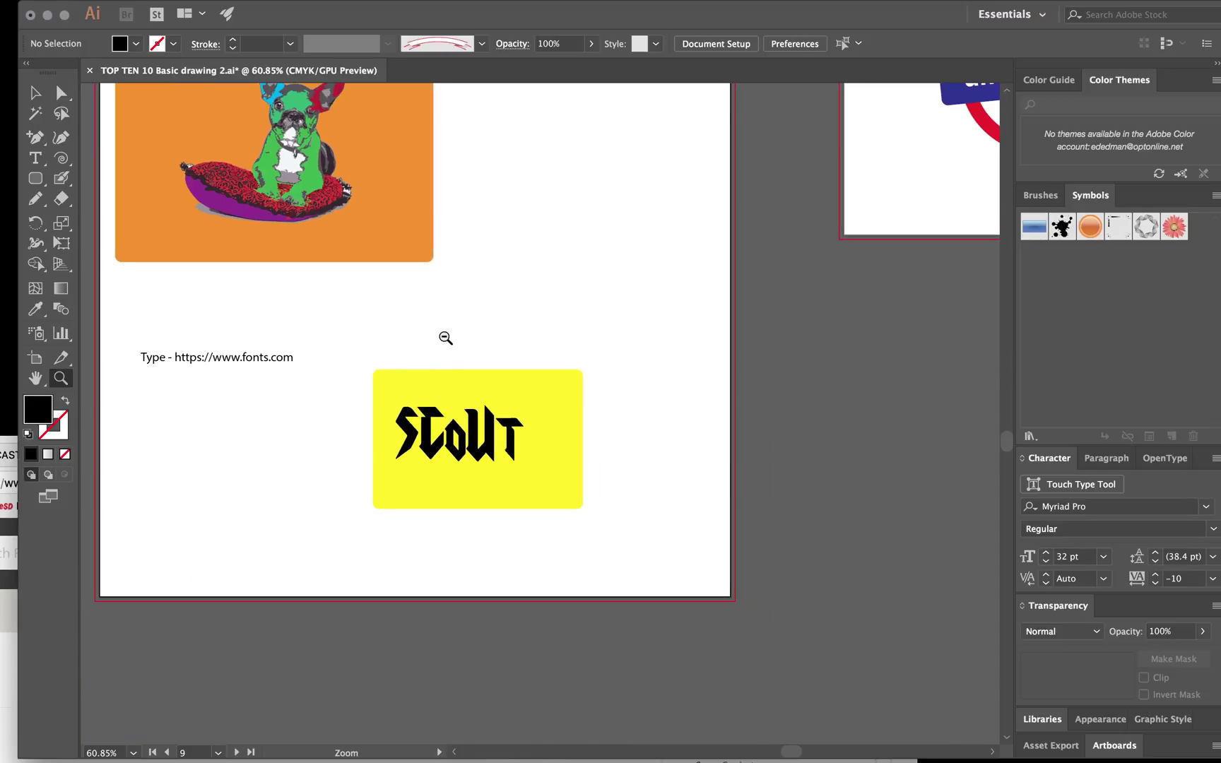
# - Resize the orange rectangle behind the dog so it is narrower and extends lower, and delete the yellow rectangle behind the SCOUT lettering
pyautogui.keyDown('alt'); pyautogui.click(446, 339); pyautogui.keyUp('alt')
pyautogui.click(34, 93)
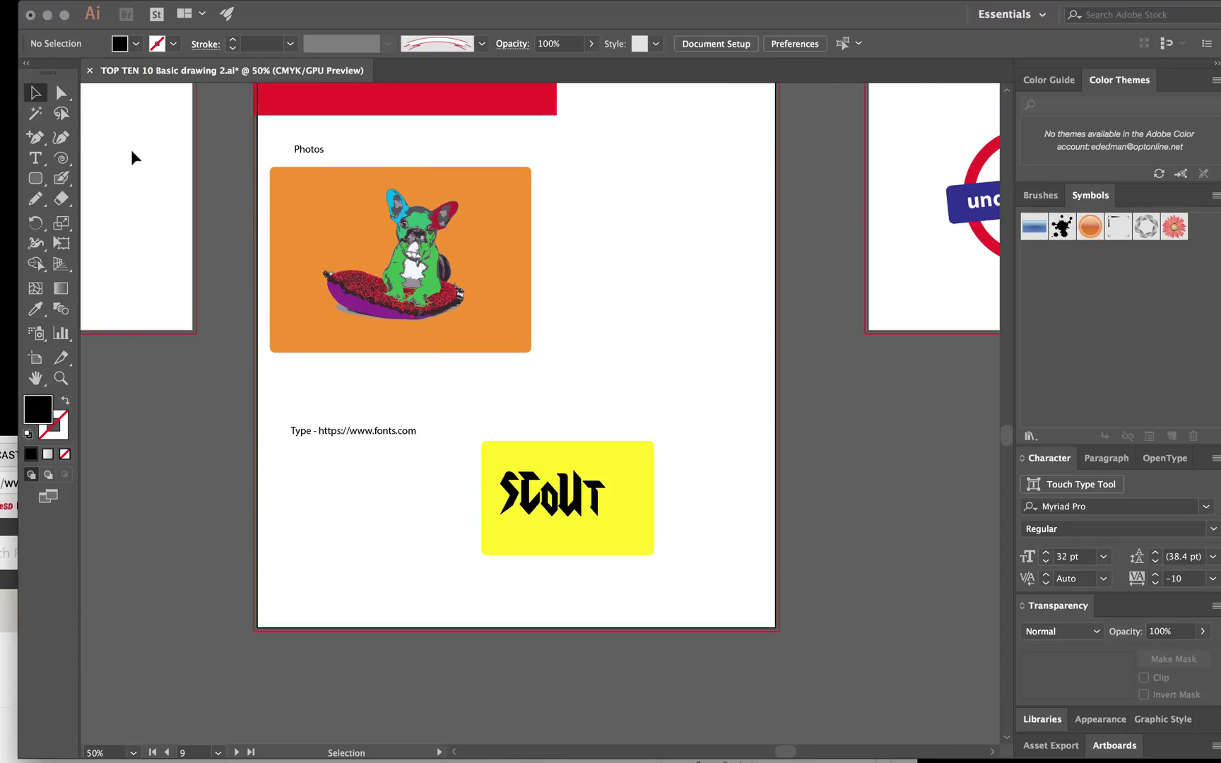
pyautogui.click(292, 346)
pyautogui.moveTo(270, 353); pyautogui.dragTo(313, 382)
pyautogui.click(628, 462)
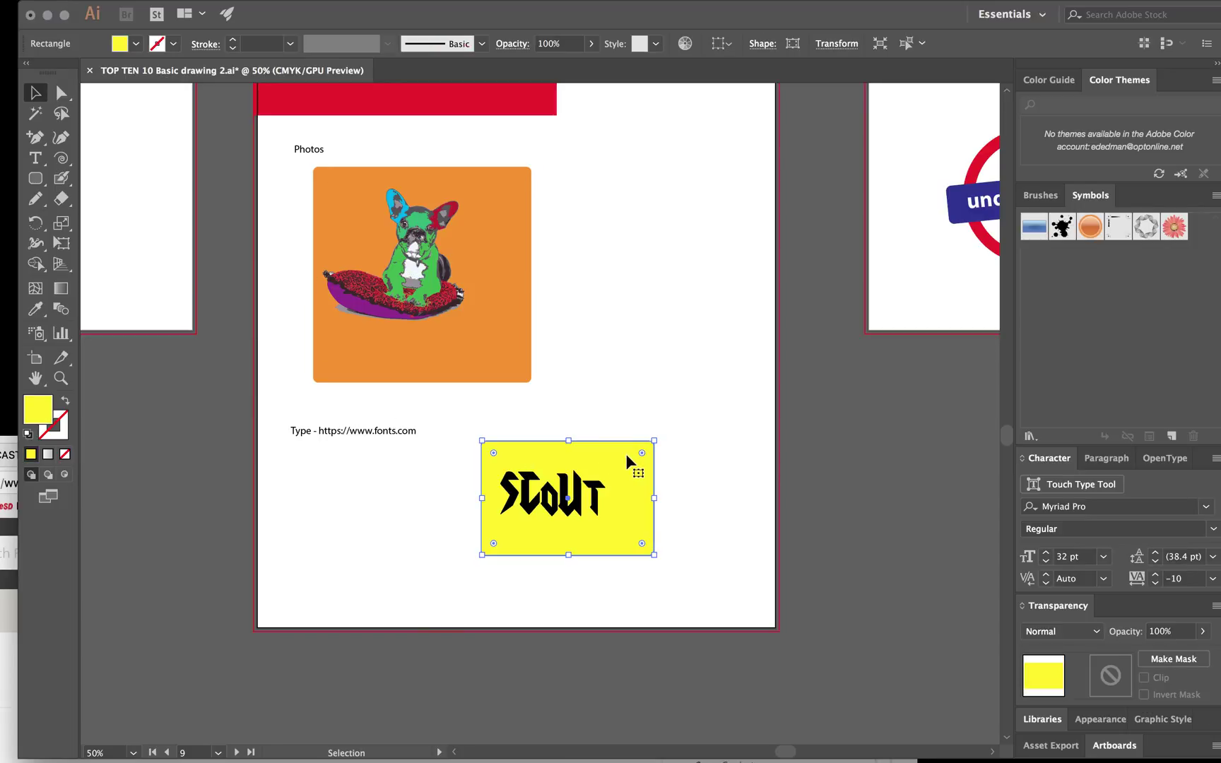
pyautogui.press('Delete')
# - Group the SCOUT letters and move them onto the lower part of the orange rectangle, beneath the dog
pyautogui.moveTo(647, 445); pyautogui.dragTo(461, 551)
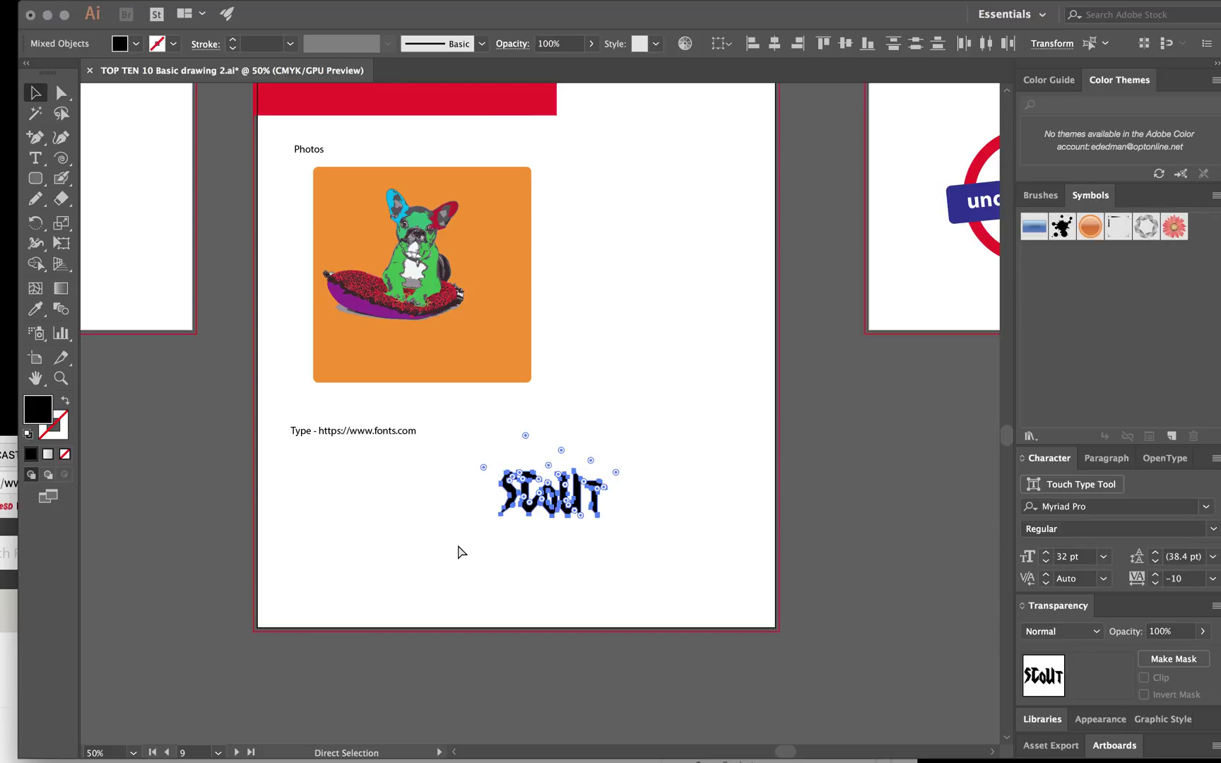
pyautogui.press('super+g')
pyautogui.moveTo(574, 513); pyautogui.dragTo(478, 367)
pyautogui.click(673, 425)
# - Go to the 10 - SAVE ! artboard and save the document as the layered .ai file
pyautogui.scroll(5, 674, 425)
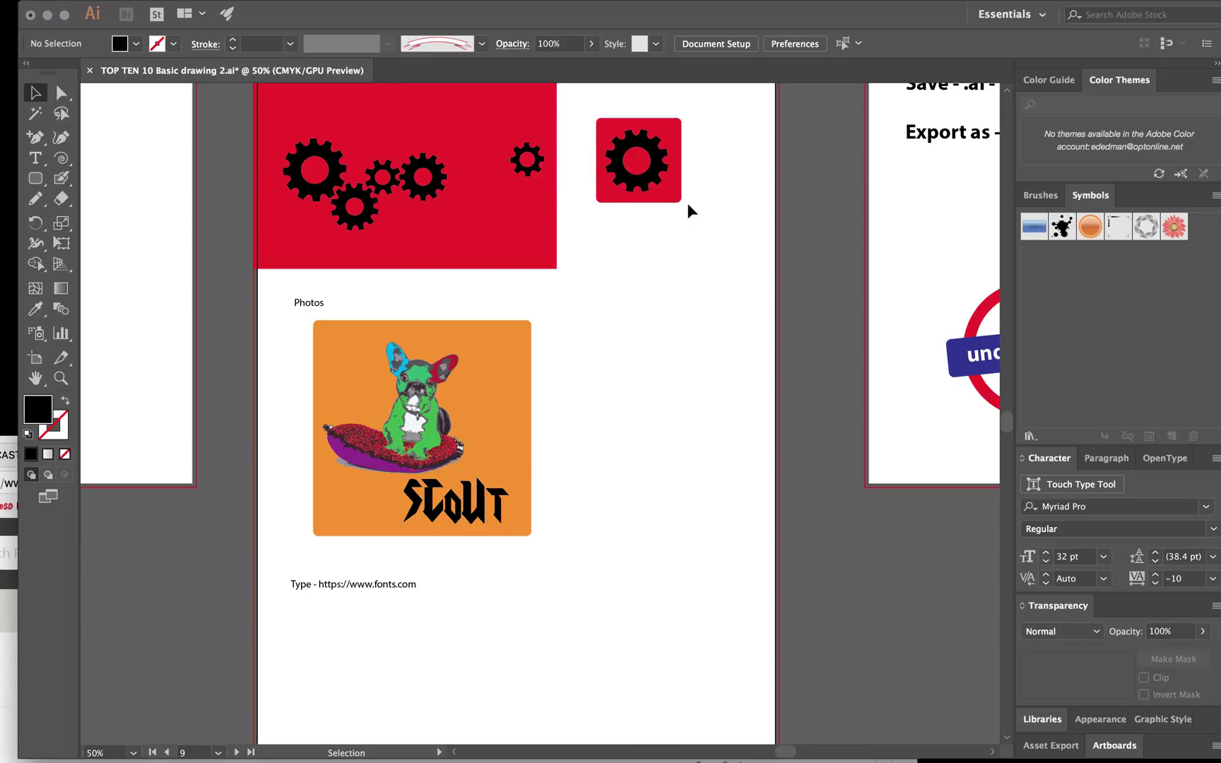
pyautogui.hscroll(5, 683, 373)
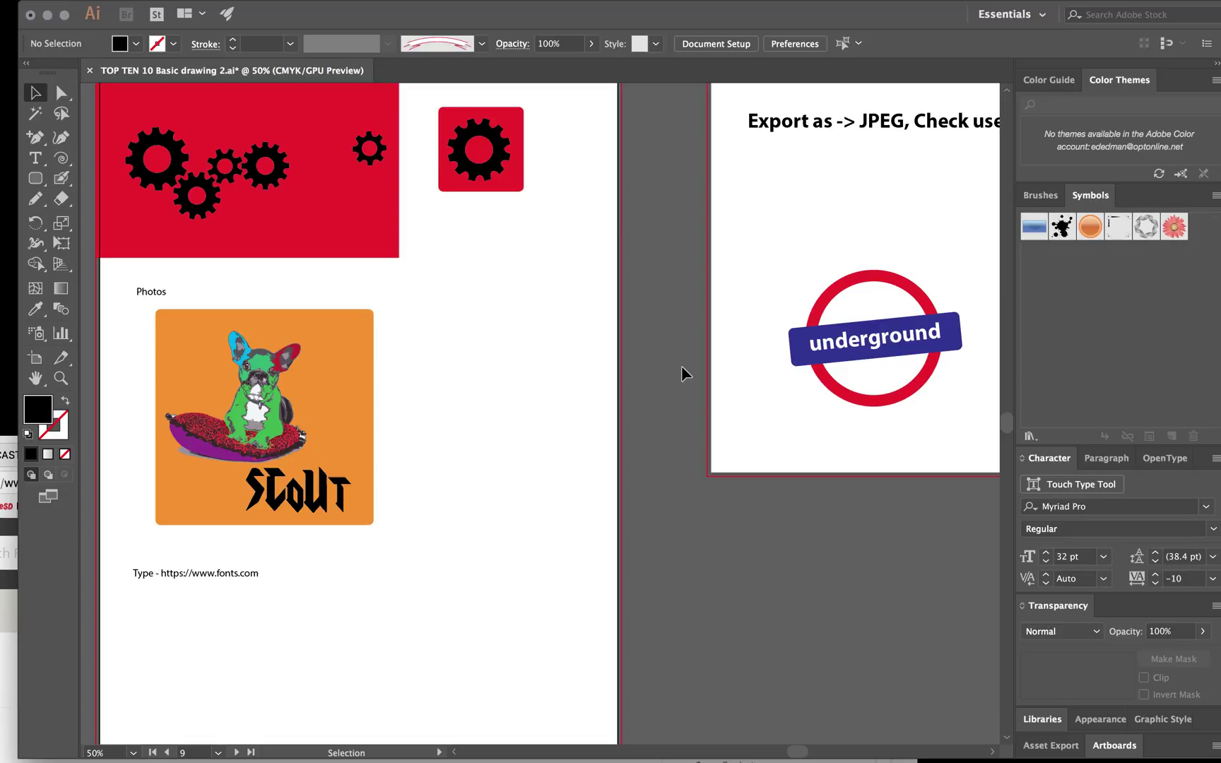
pyautogui.scroll(5, 683, 373)
pyautogui.hscroll(3, 683, 373)
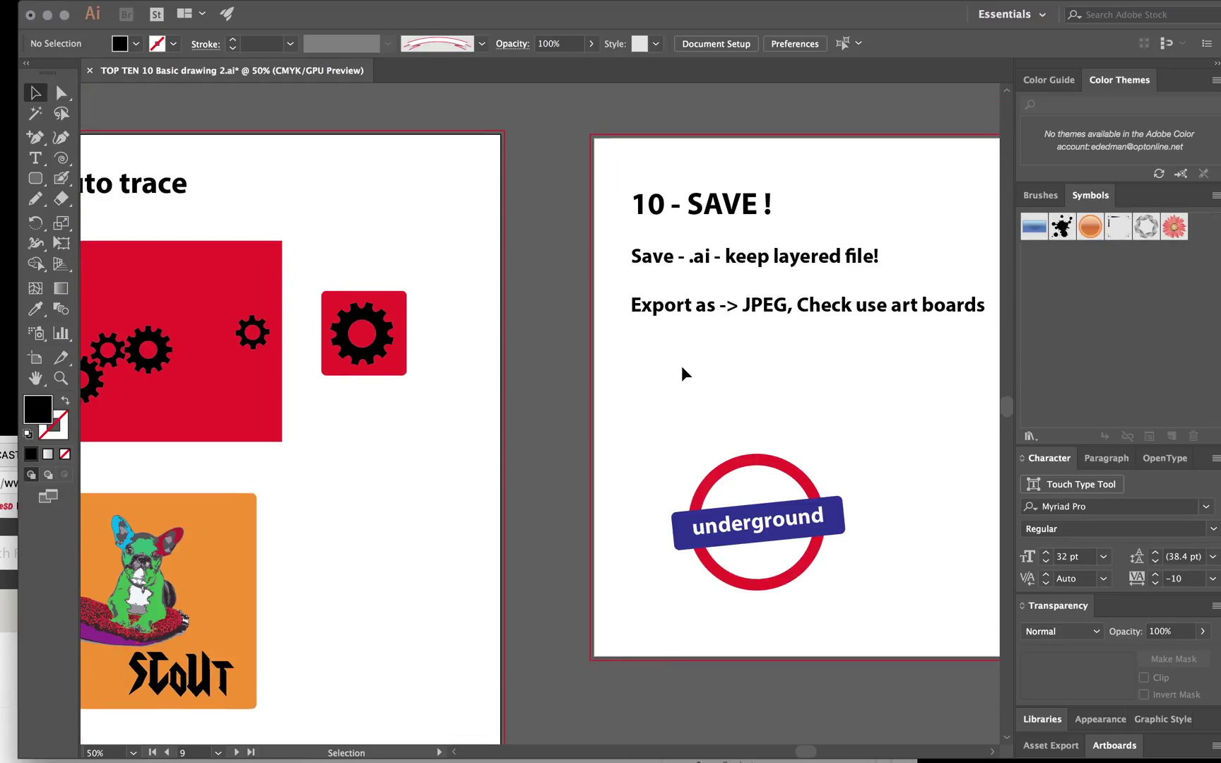
pyautogui.hscroll(10, 683, 373)
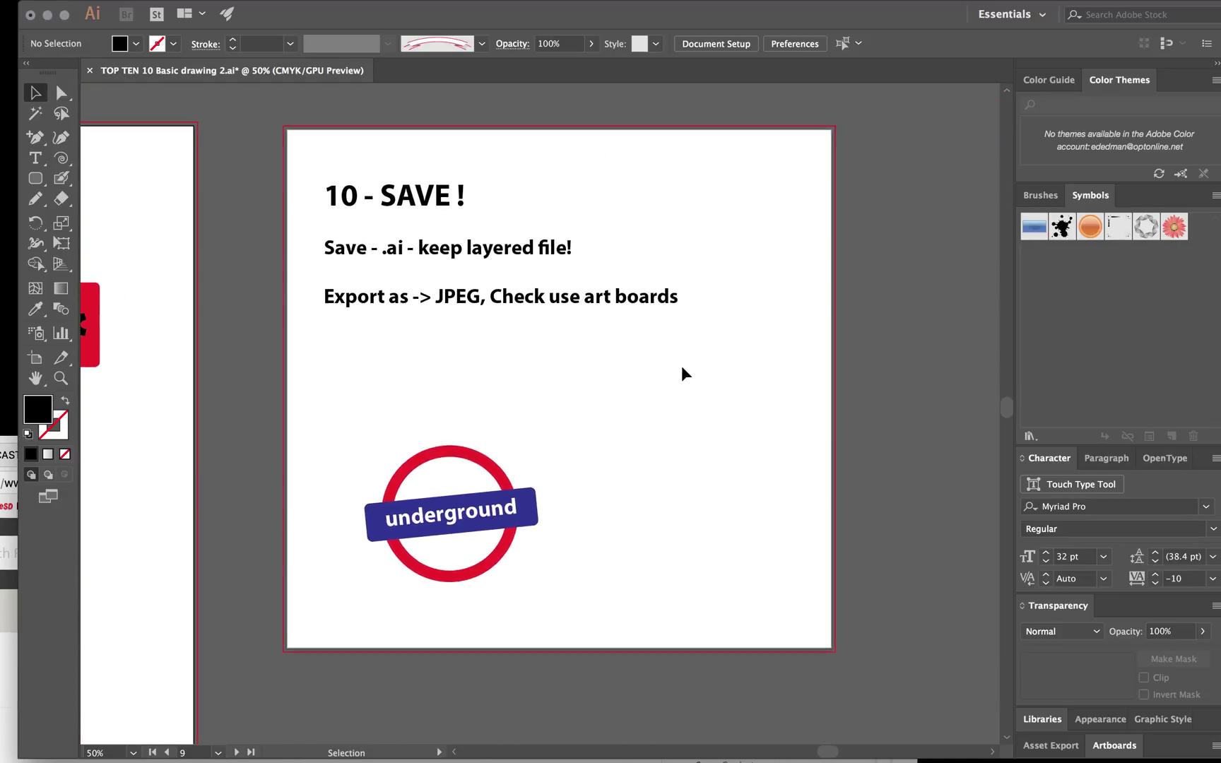
pyautogui.scroll(-2, 683, 373)
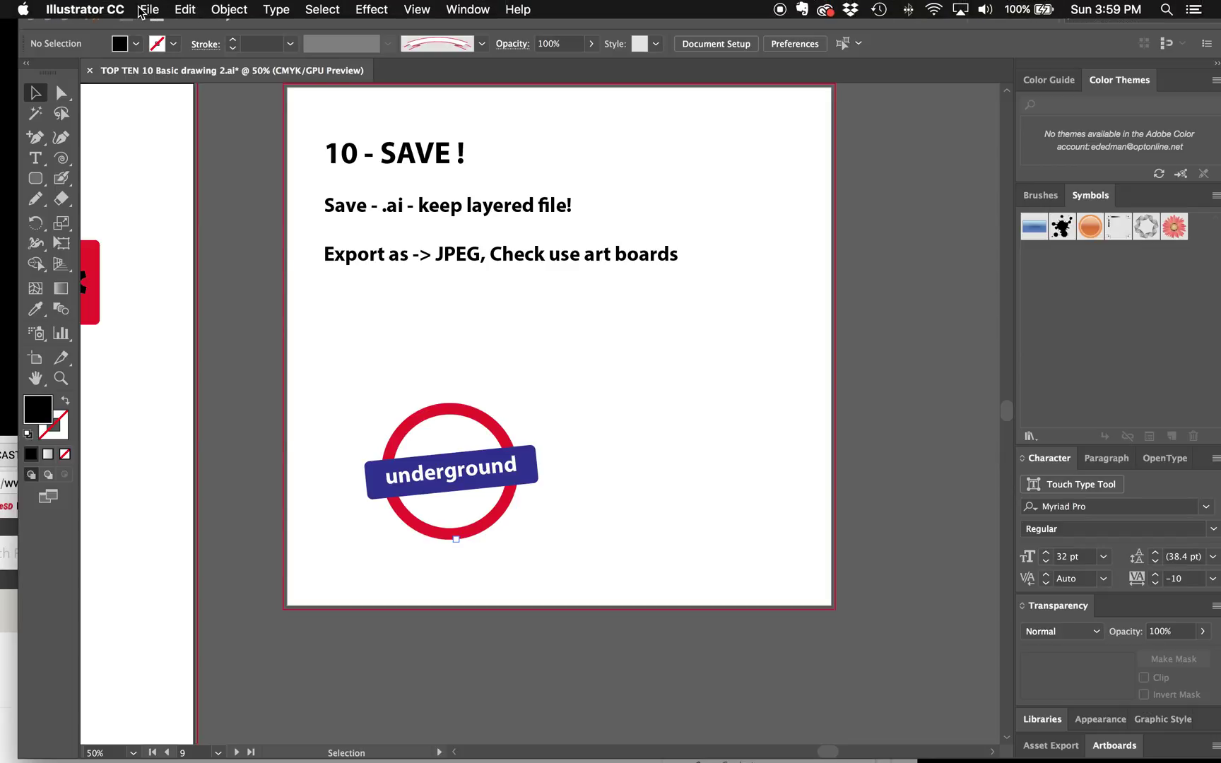
pyautogui.click(141, 10)
pyautogui.click(171, 132)
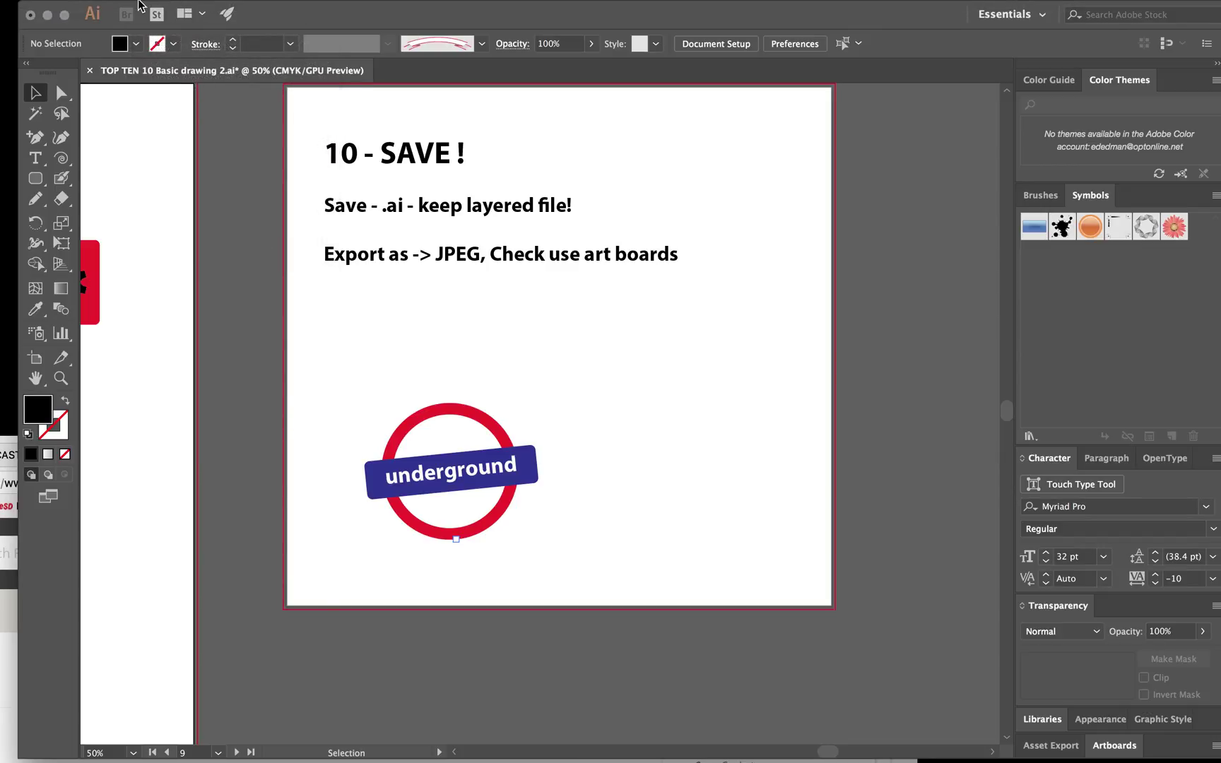
# - Switch to Finder, open the TOP TEN 10 Basic drawing 2_Folder 0 folder and check the saved TOP TEN 10 Basic drawing 2.ai file
pyautogui.moveTo(889, 27); pyautogui.dragTo(473, 129)
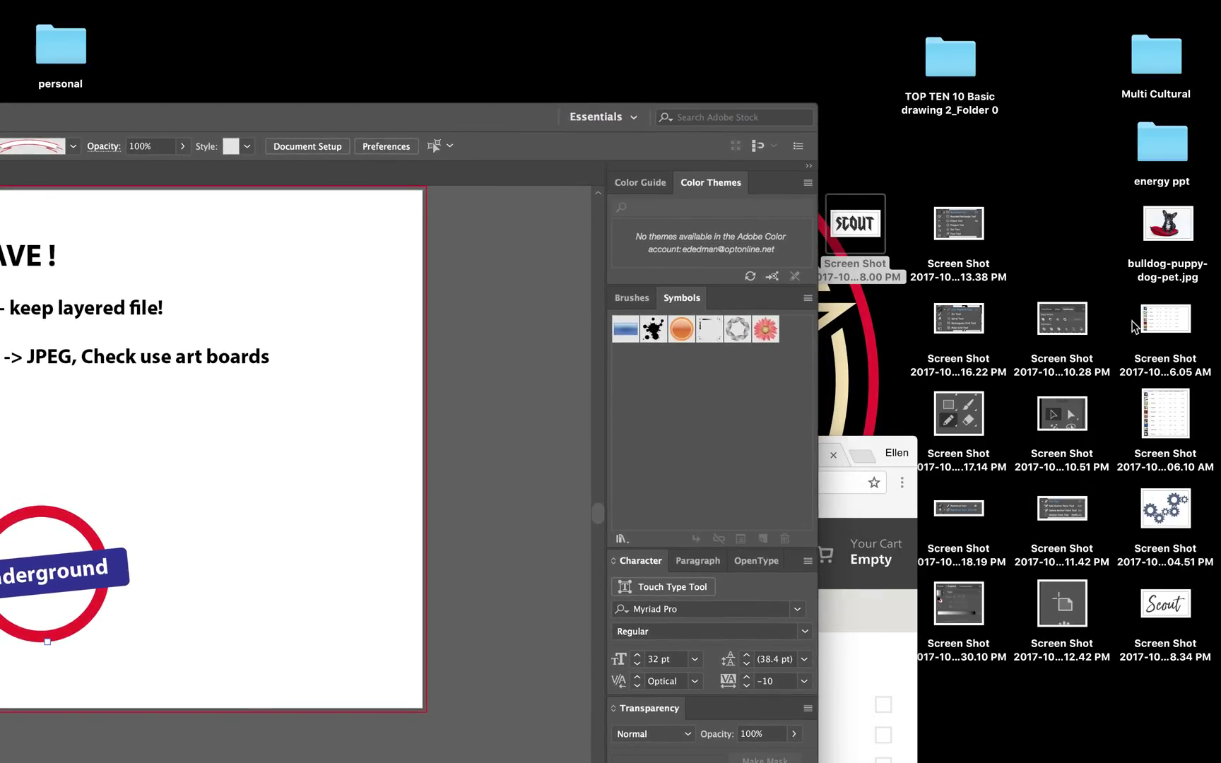
pyautogui.click(955, 68)
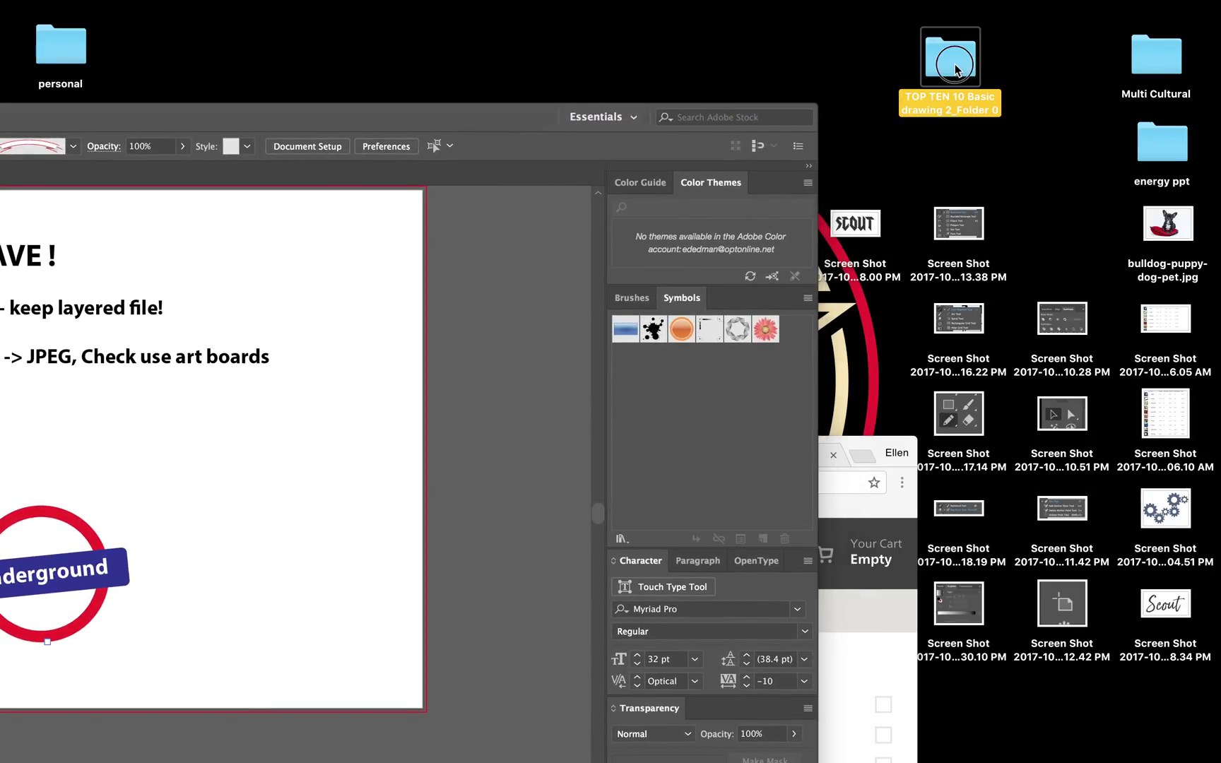
pyautogui.doubleClick(955, 68)
pyautogui.click(516, 560)
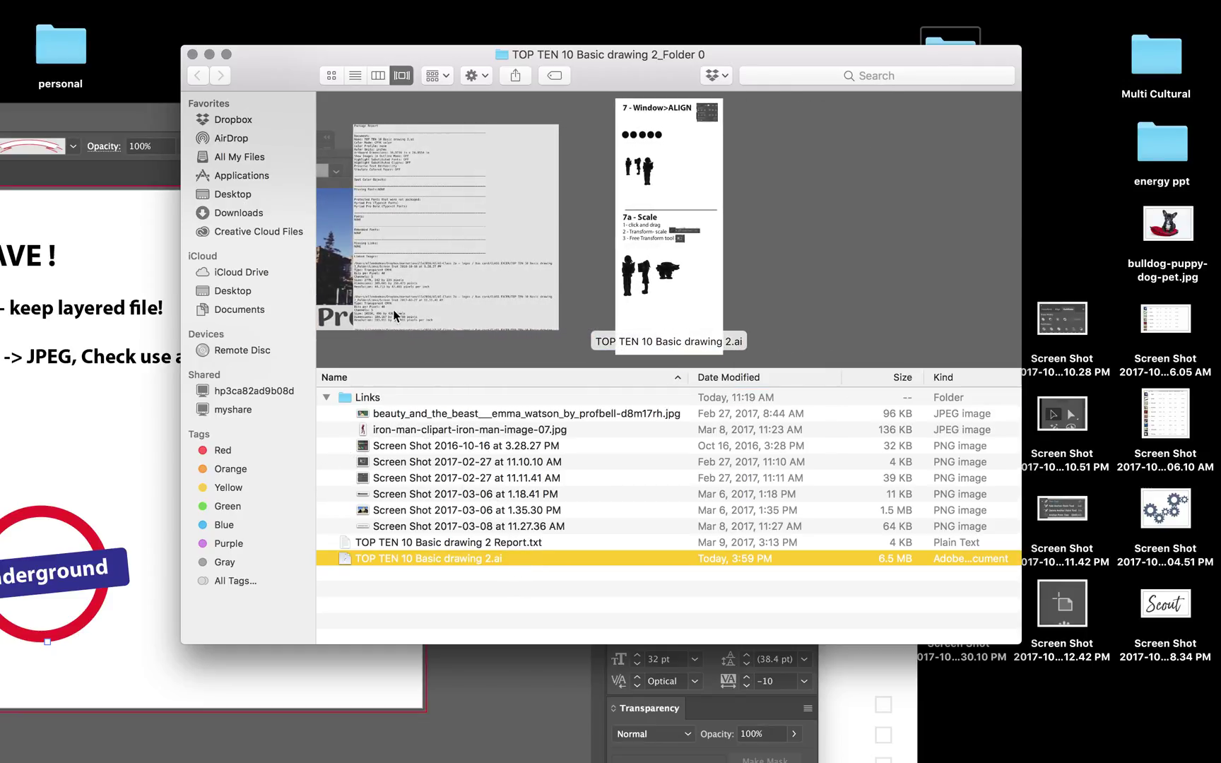
# - Switch back to Illustrator and make the 10 - SAVE ! artboard active with the Artboard tool
pyautogui.moveTo(121, 115); pyautogui.dragTo(509, 57)
pyautogui.click(14, 404)
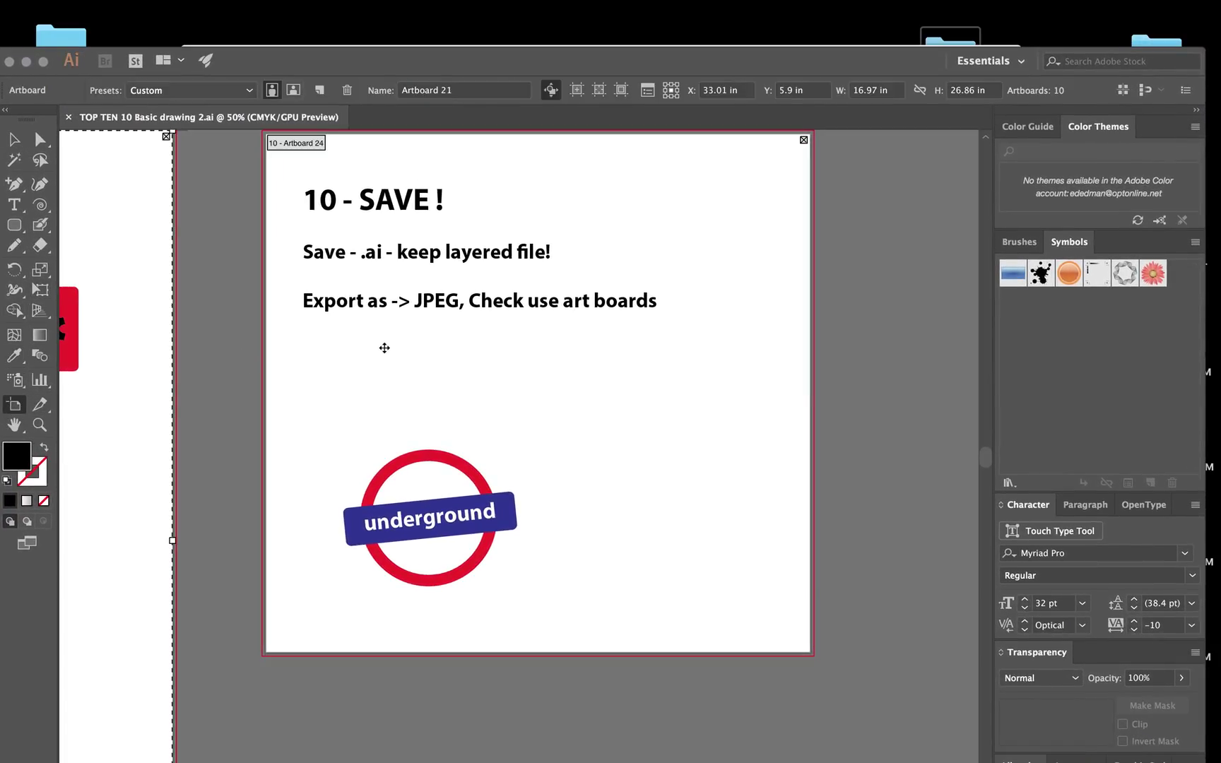
pyautogui.click(358, 357)
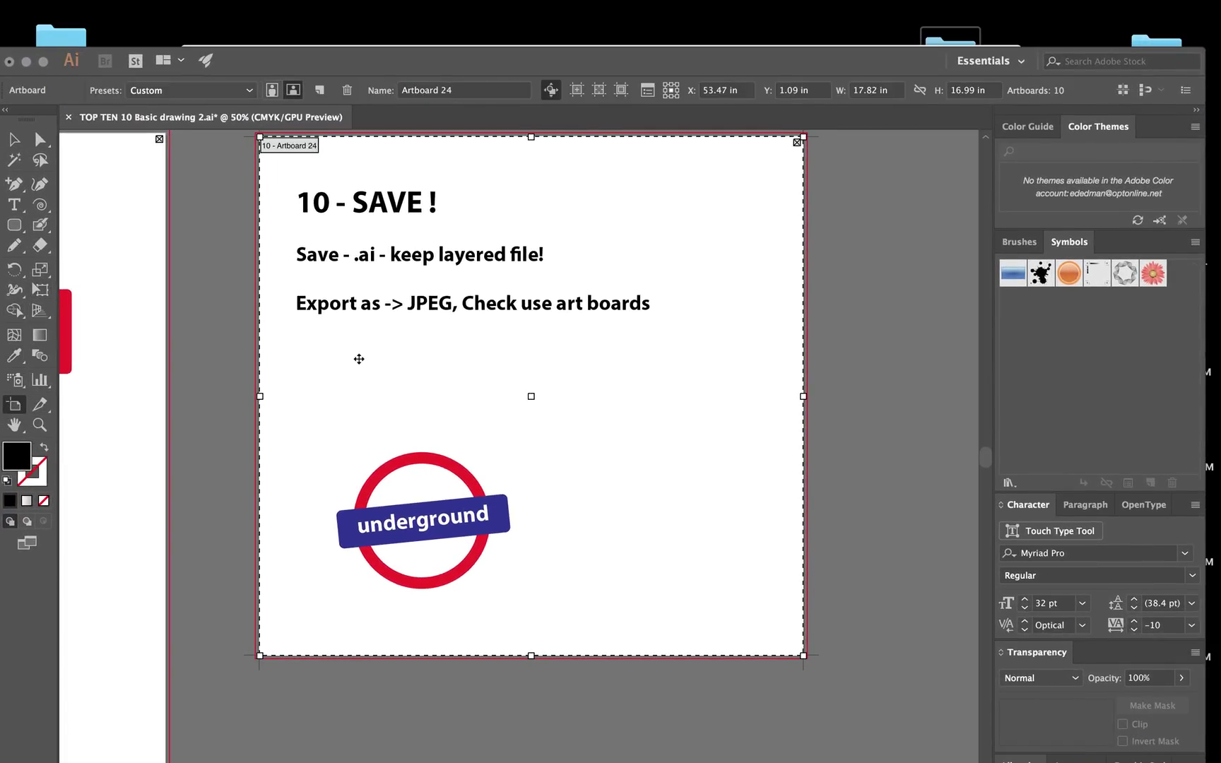
pyautogui.moveTo(281, 60); pyautogui.dragTo(314, 19)
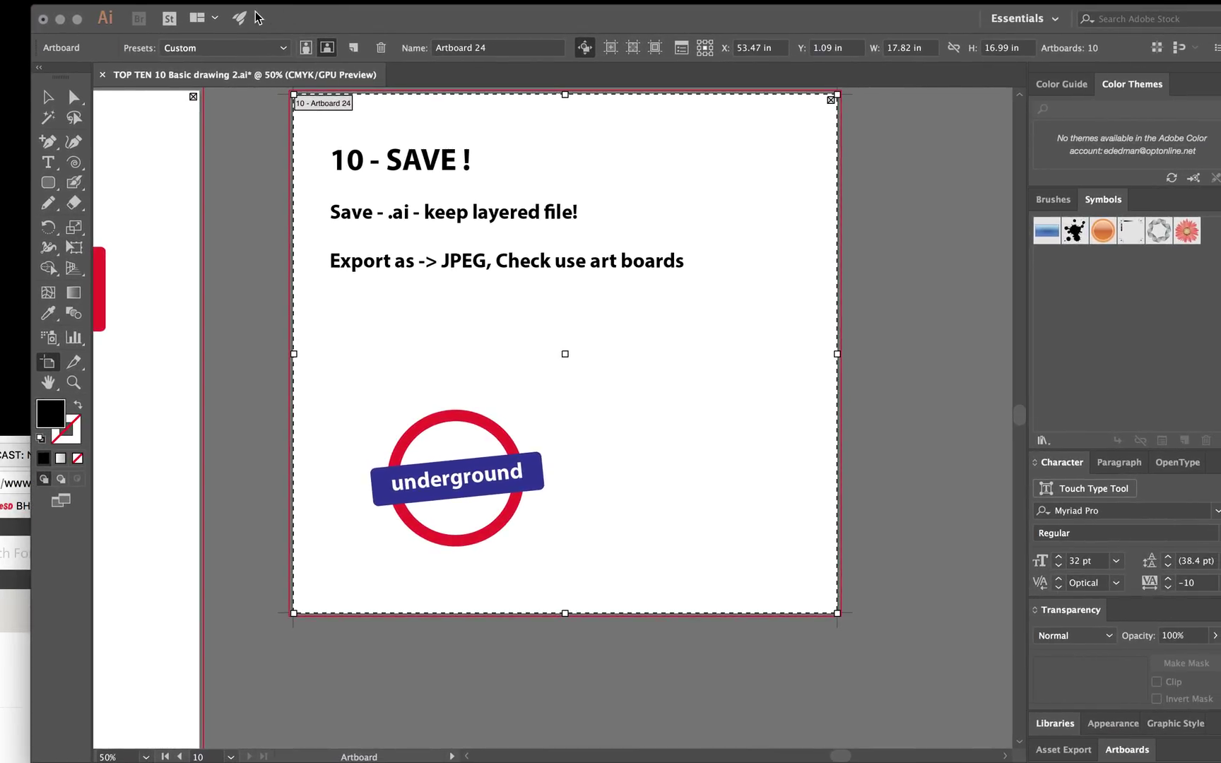
# - Set up an Export As of the document in JPEG (jpg) format with Use Artboards enabled
pyautogui.click(149, 9)
pyautogui.click(219, 385)
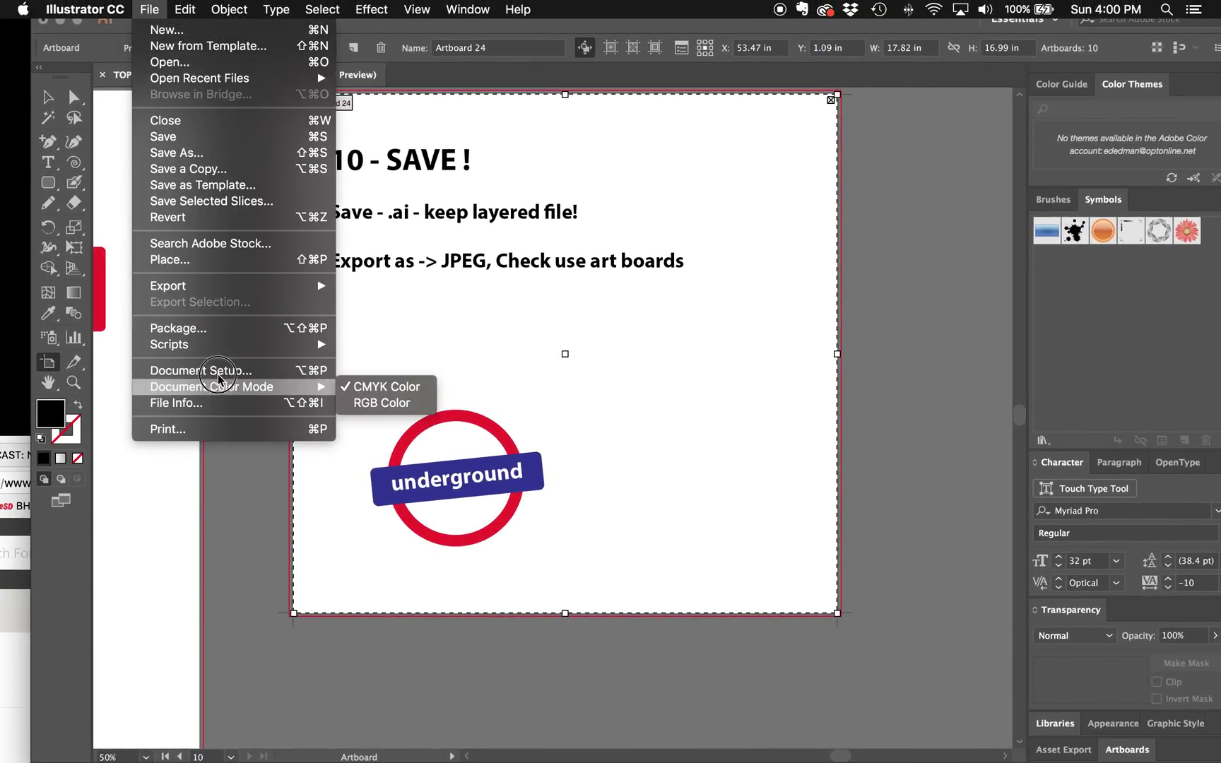
pyautogui.moveTo(229, 285)
pyautogui.click(406, 306)
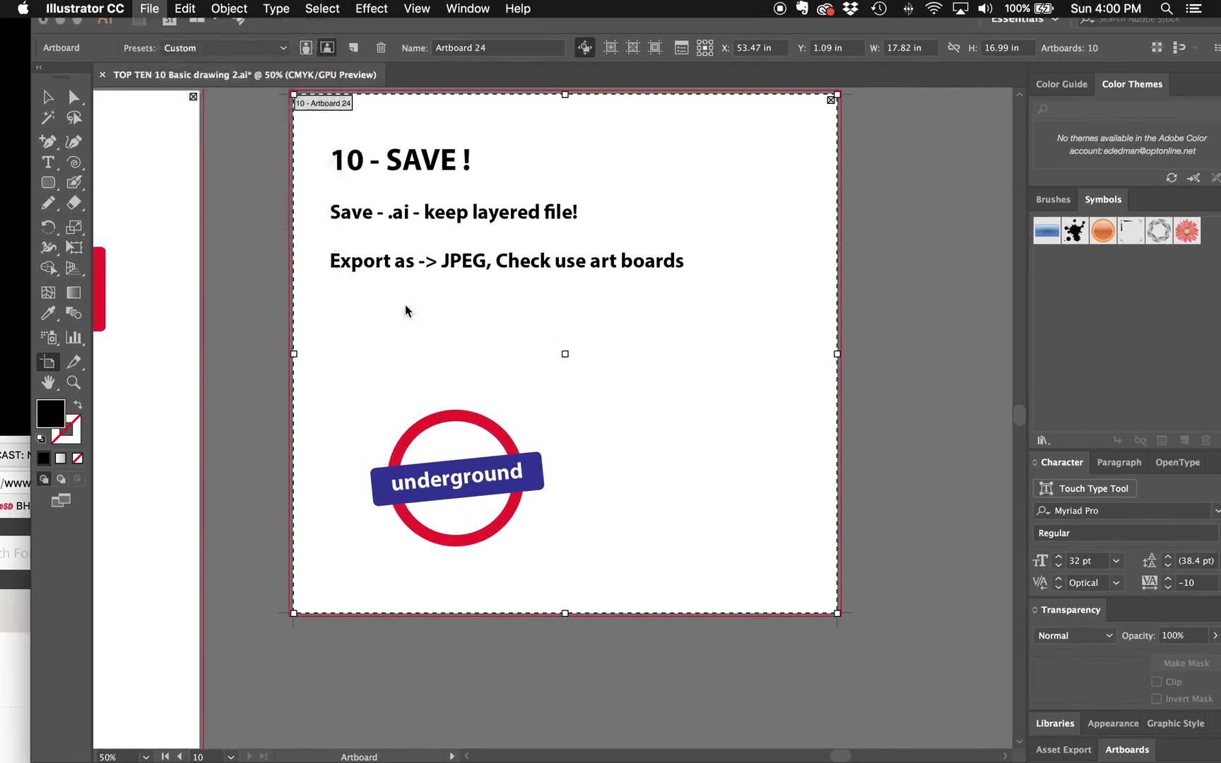
pyautogui.click(490, 299)
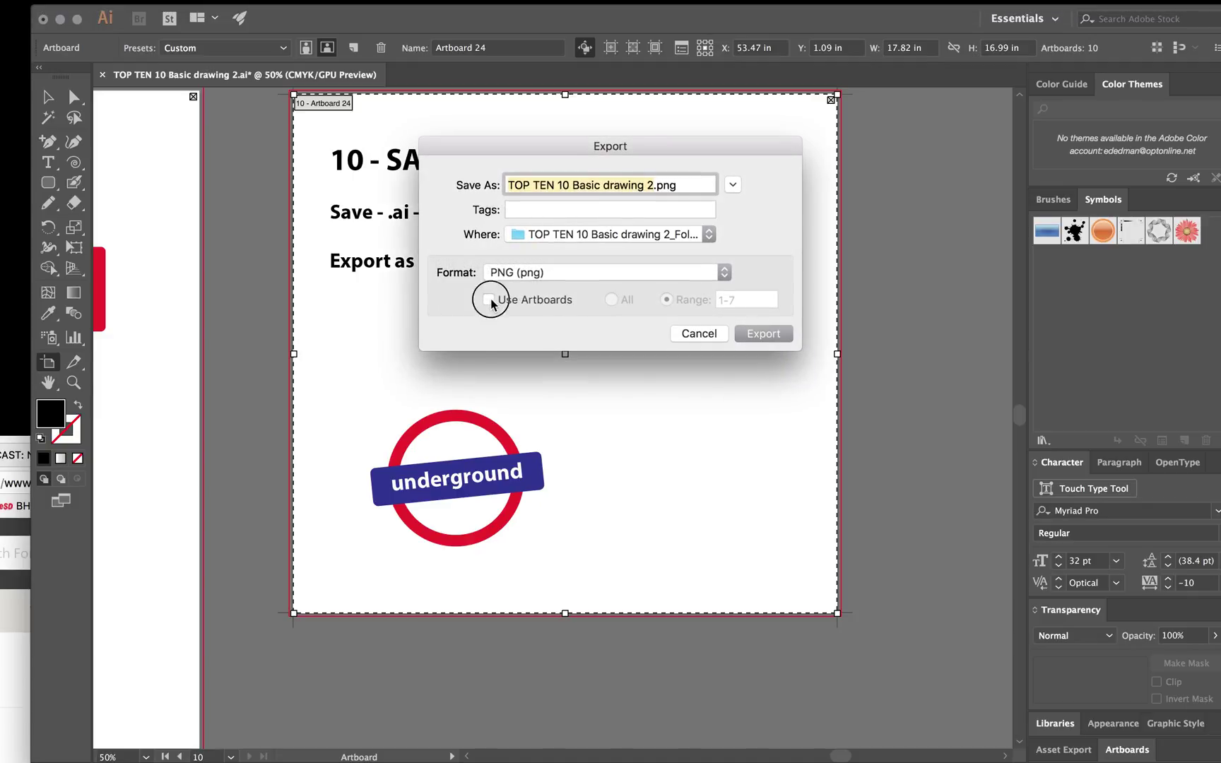
pyautogui.click(573, 274)
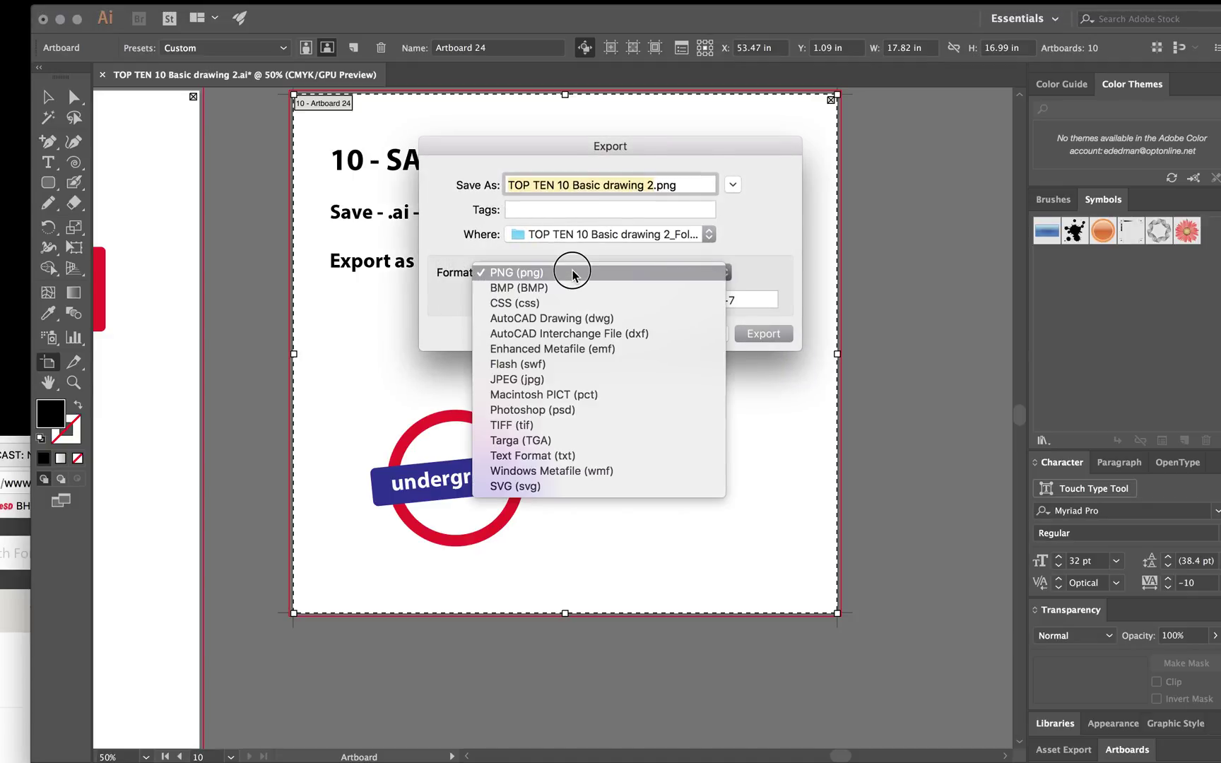
pyautogui.click(574, 380)
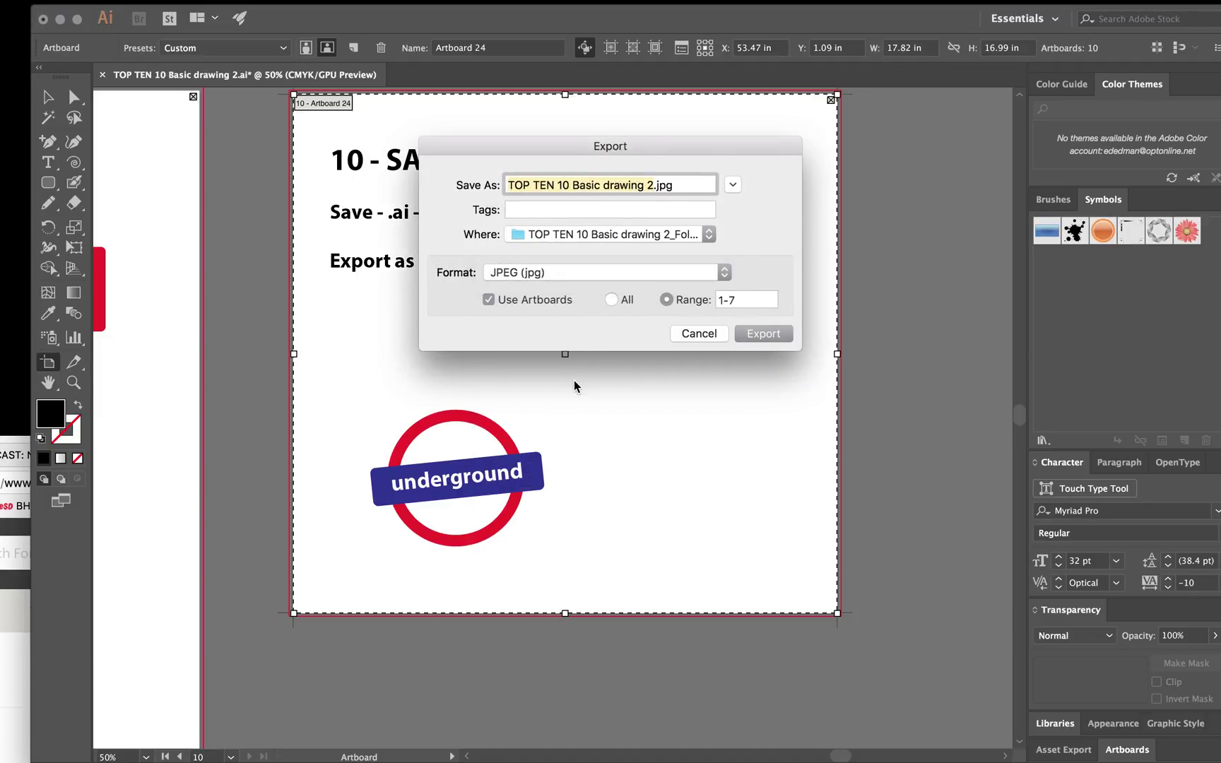
# - Limit the export range to artboard 10 and export the JPEG with CMYK color, medium quality 5 and 150 ppi resolution
pyautogui.click(612, 300)
pyautogui.click(666, 299)
pyautogui.click(718, 301)
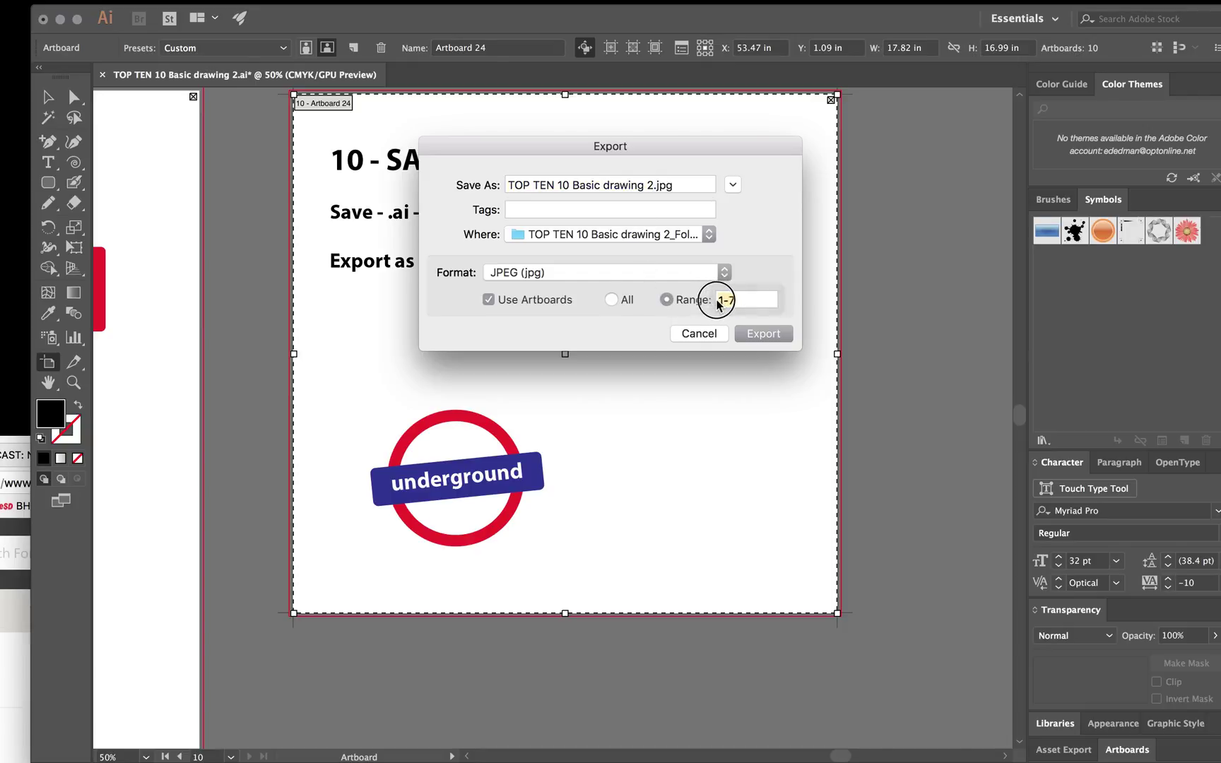
pyautogui.write('10')
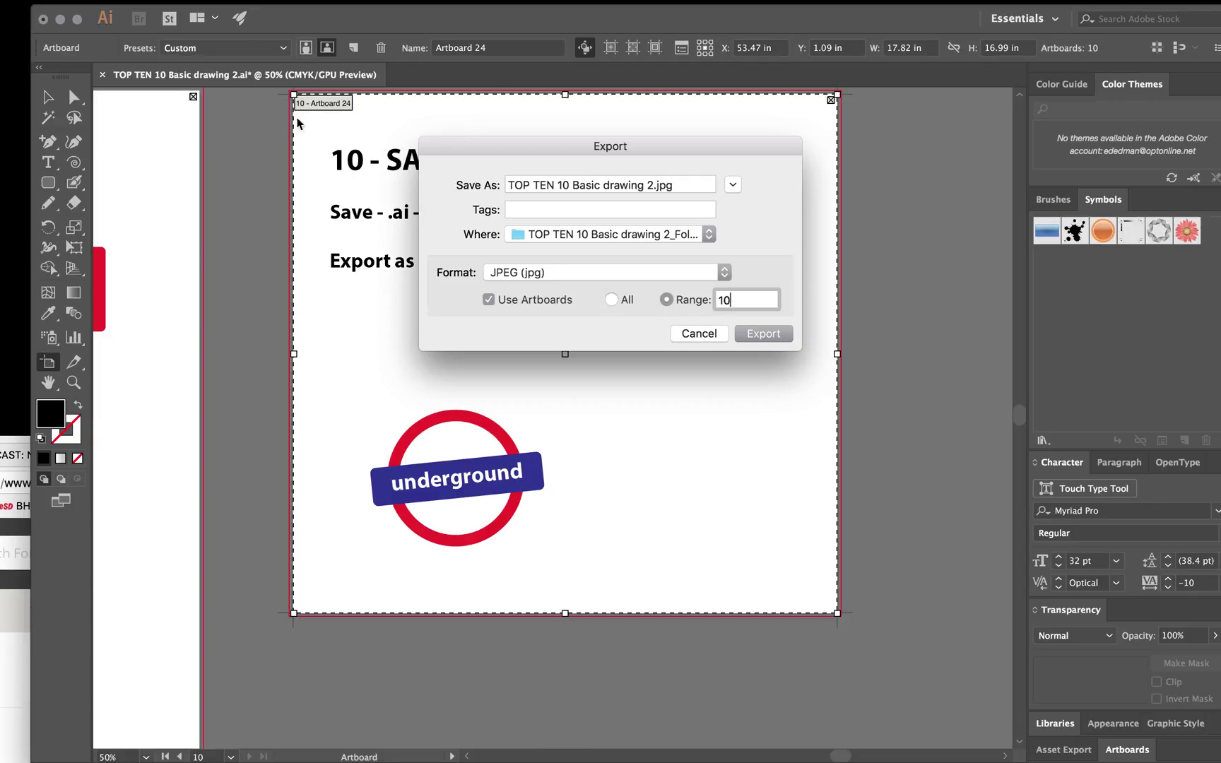
pyautogui.click(764, 333)
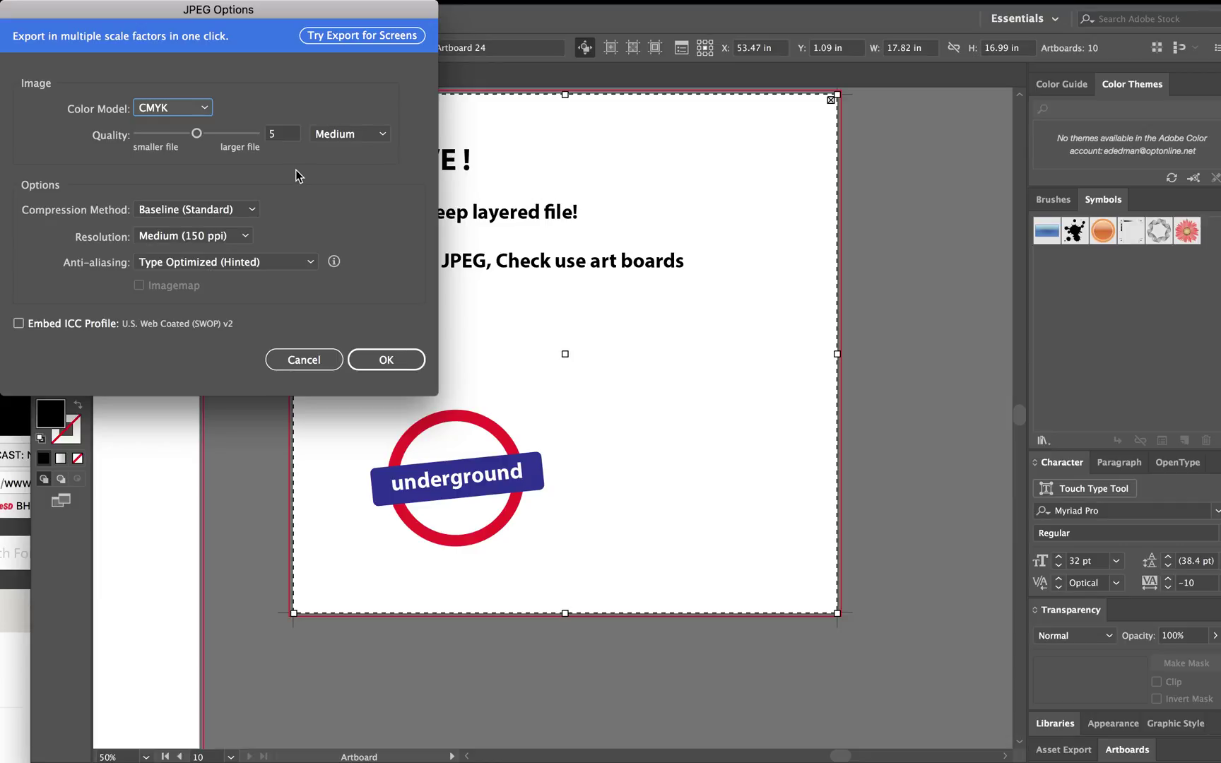
pyautogui.click(391, 361)
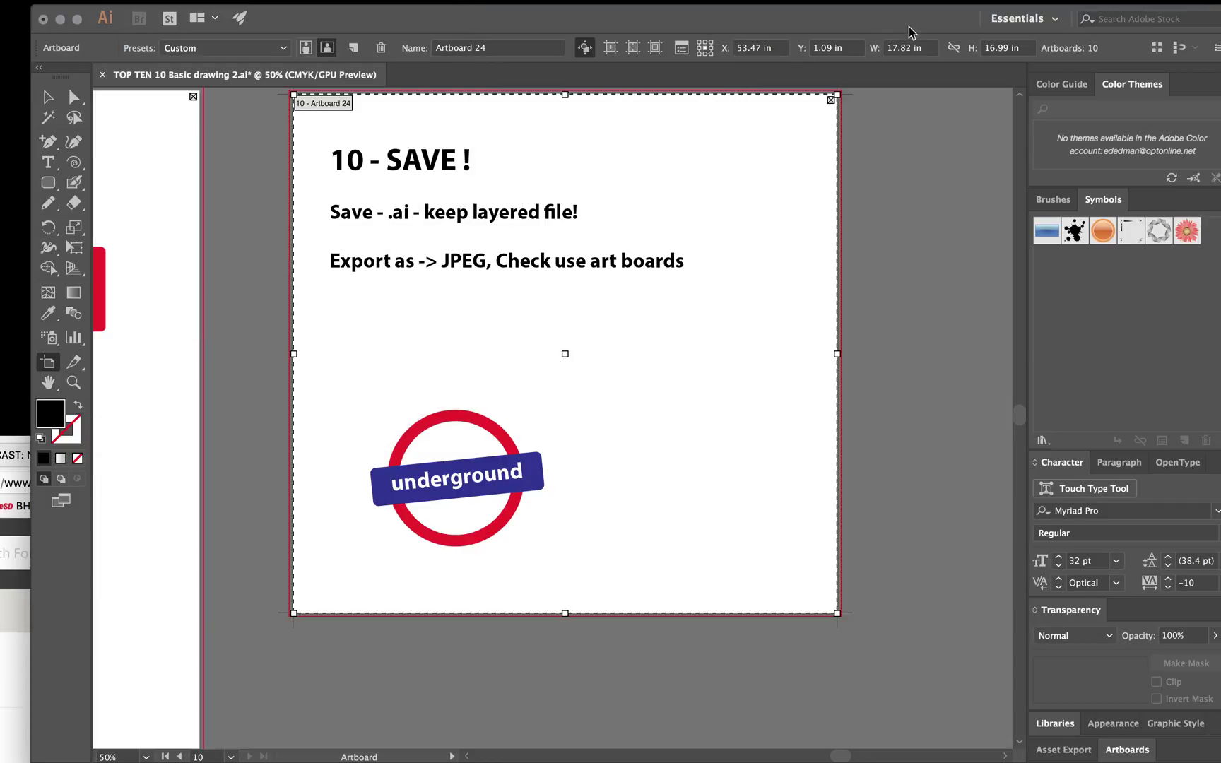
# - Check the exported TOP TEN 10 Basic drawing 2-10.jpg in the Finder folder and return to the Illustrator document
pyautogui.moveTo(915, 30); pyautogui.dragTo(296, 379)
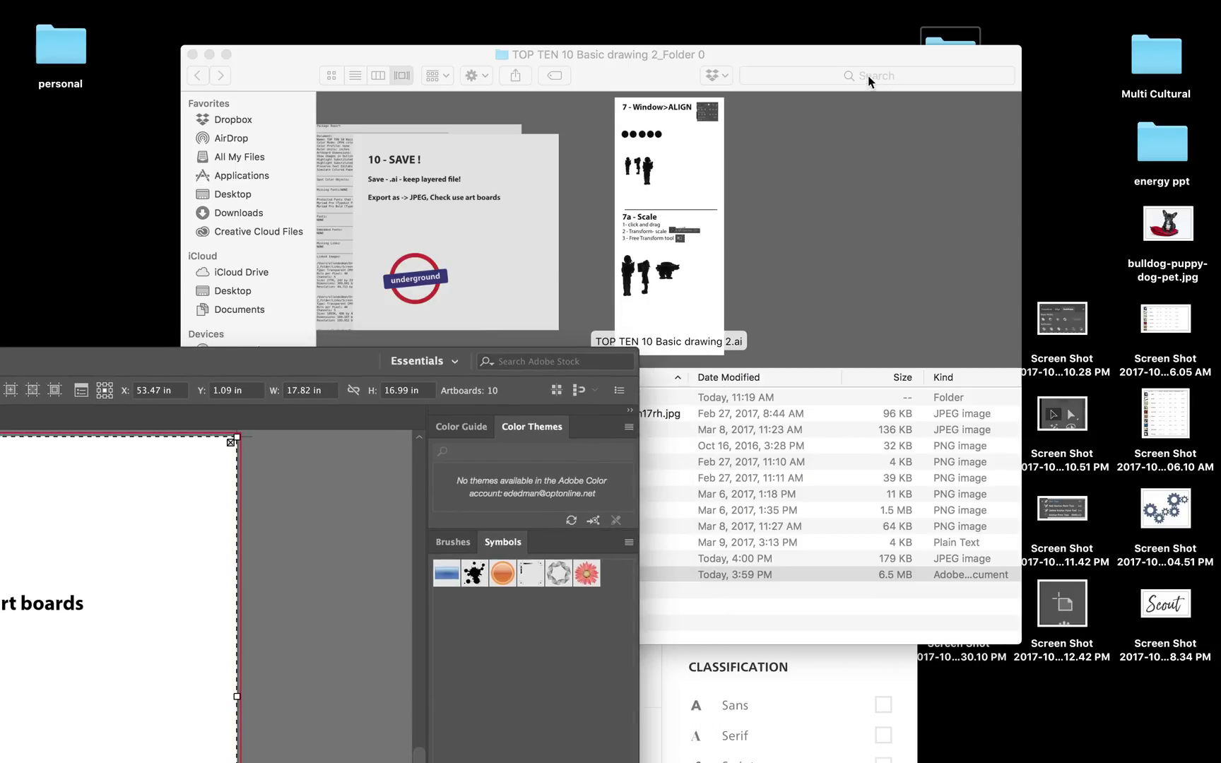
pyautogui.click(833, 63)
pyautogui.moveTo(884, 61); pyautogui.dragTo(805, 59)
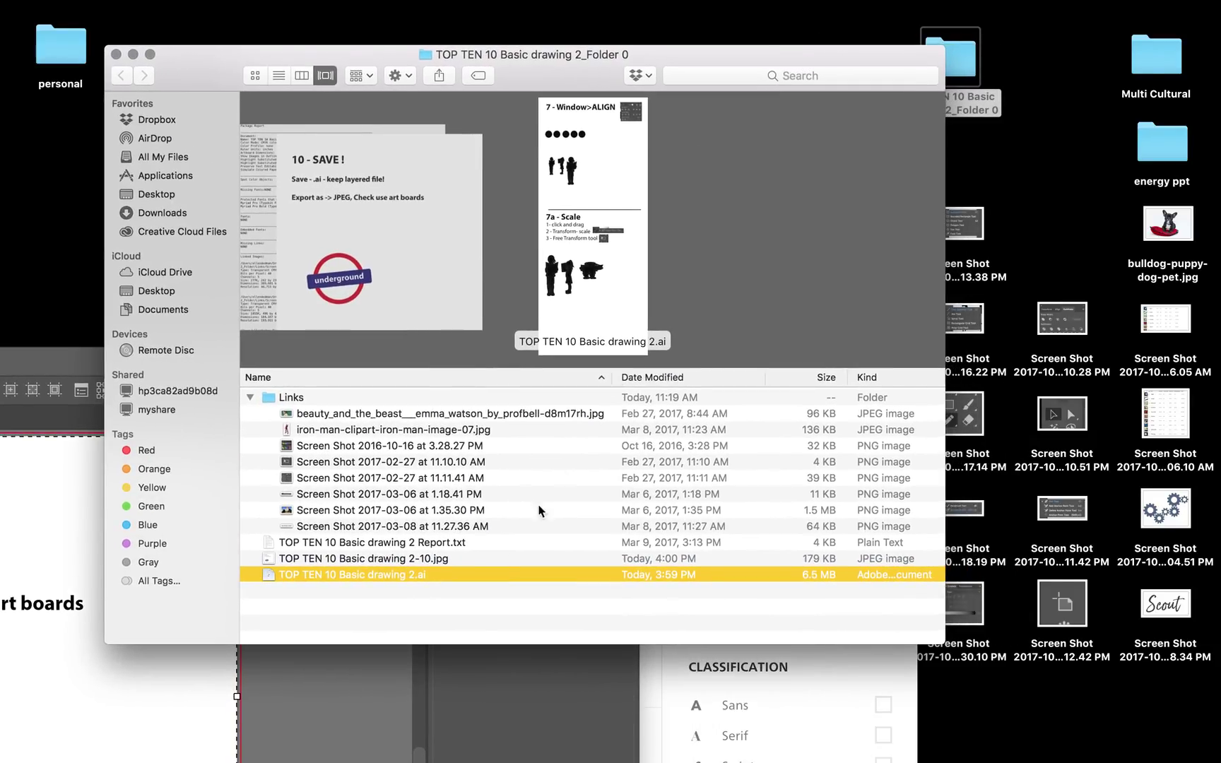
pyautogui.click(463, 559)
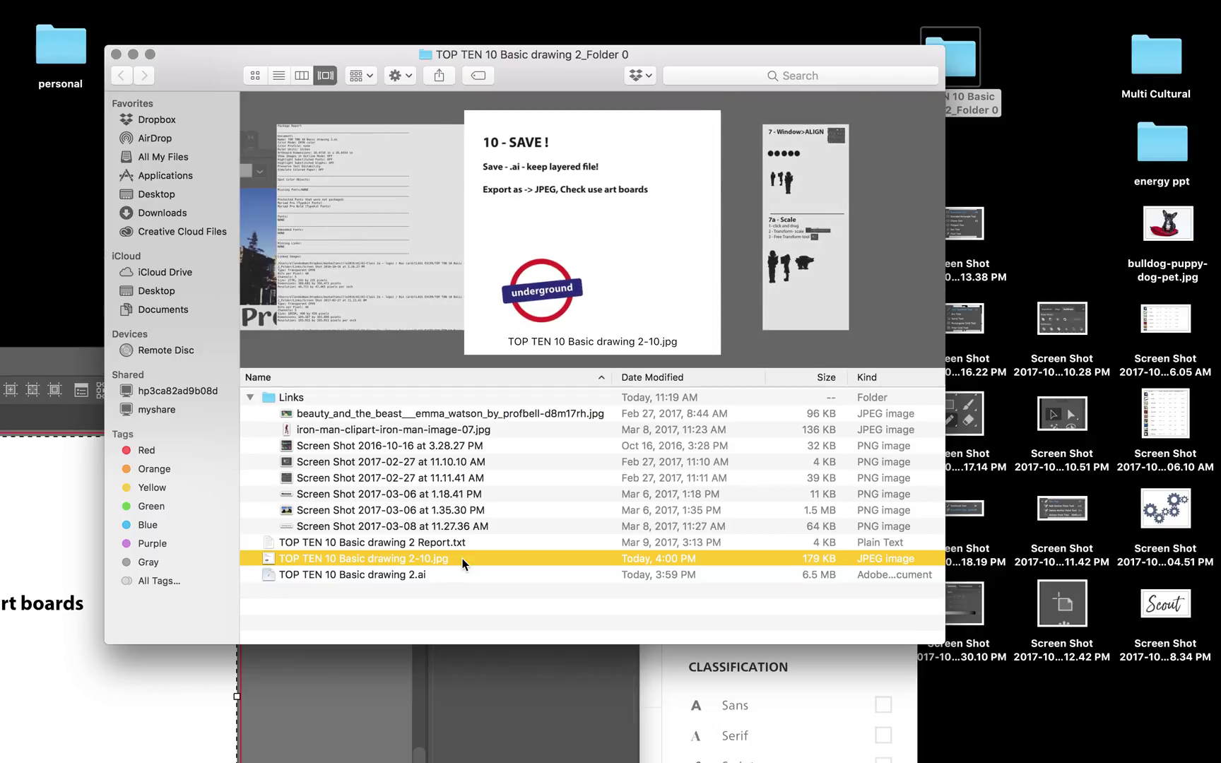
pyautogui.click(338, 717)
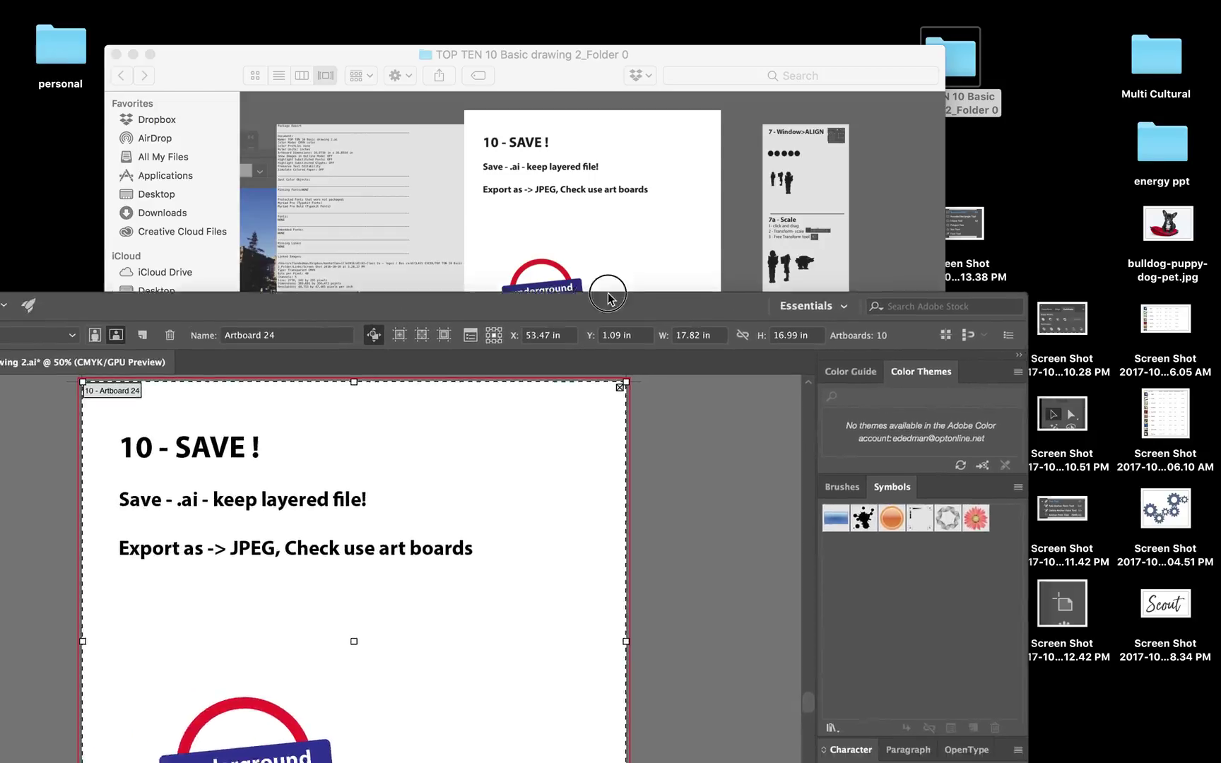
pyautogui.moveTo(607, 297); pyautogui.dragTo(738, 39)
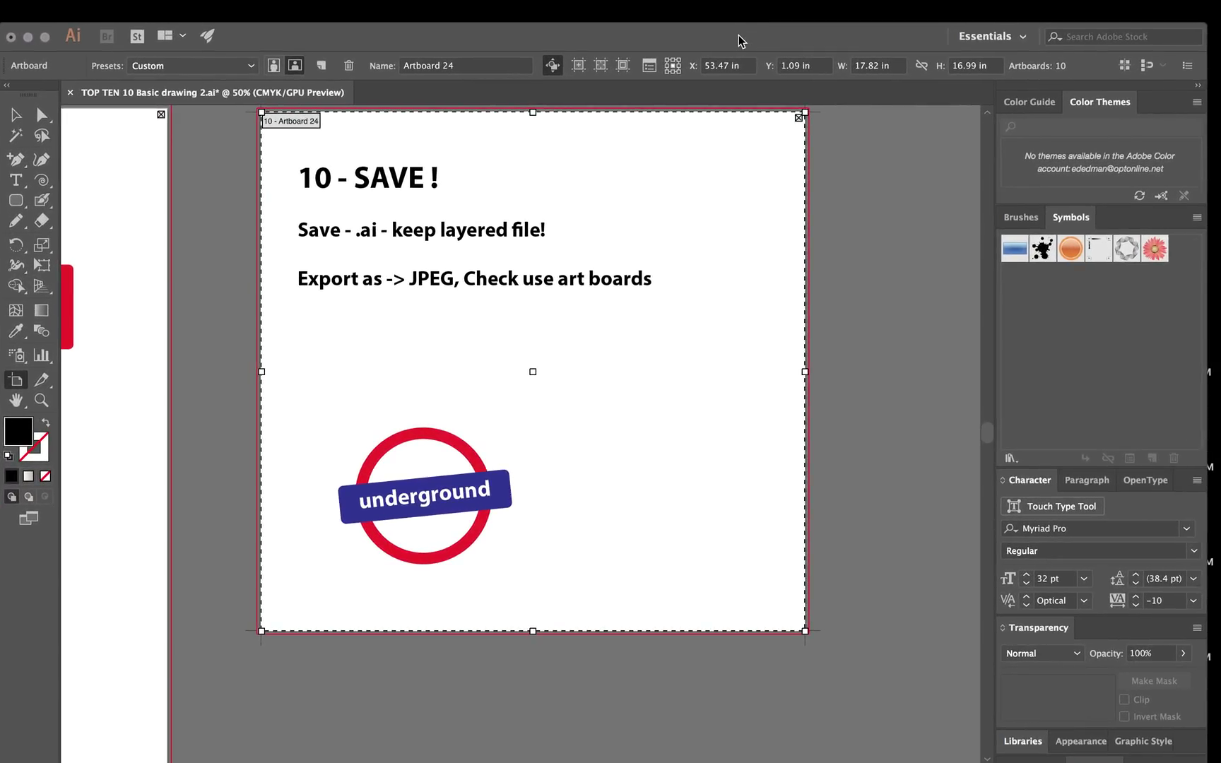
pyautogui.moveTo(707, 3)
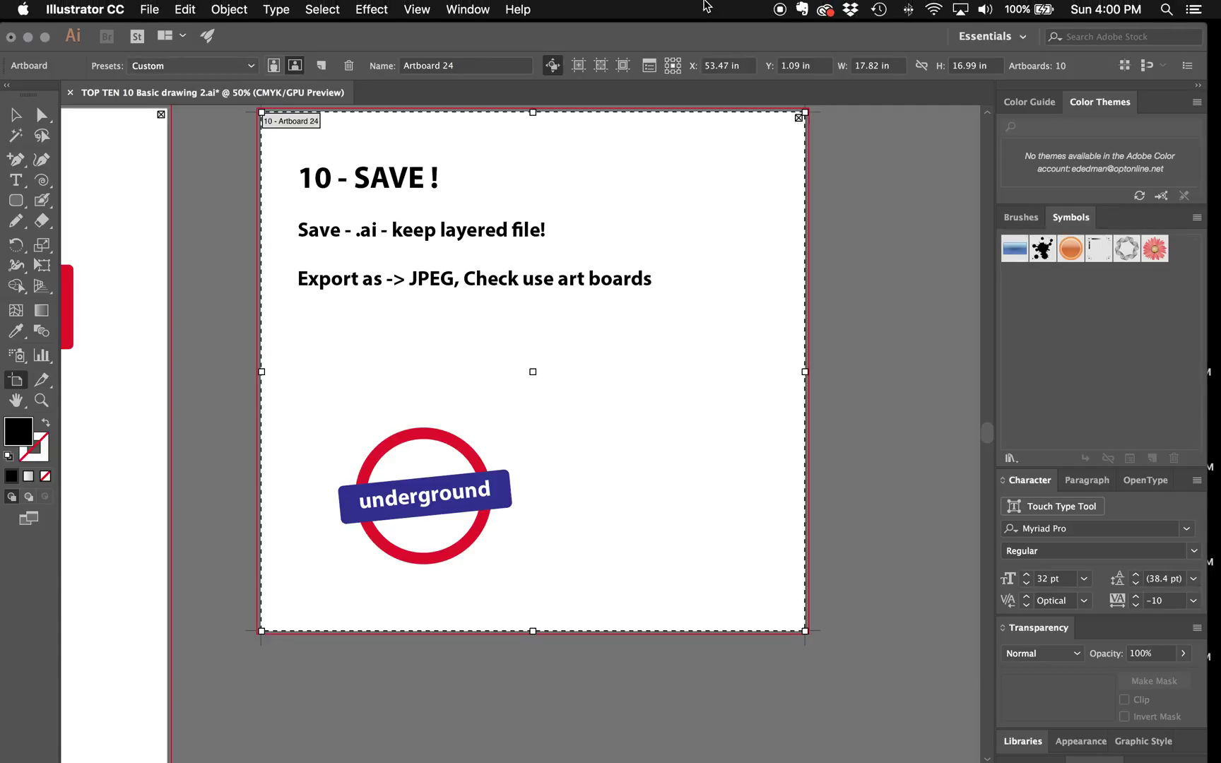